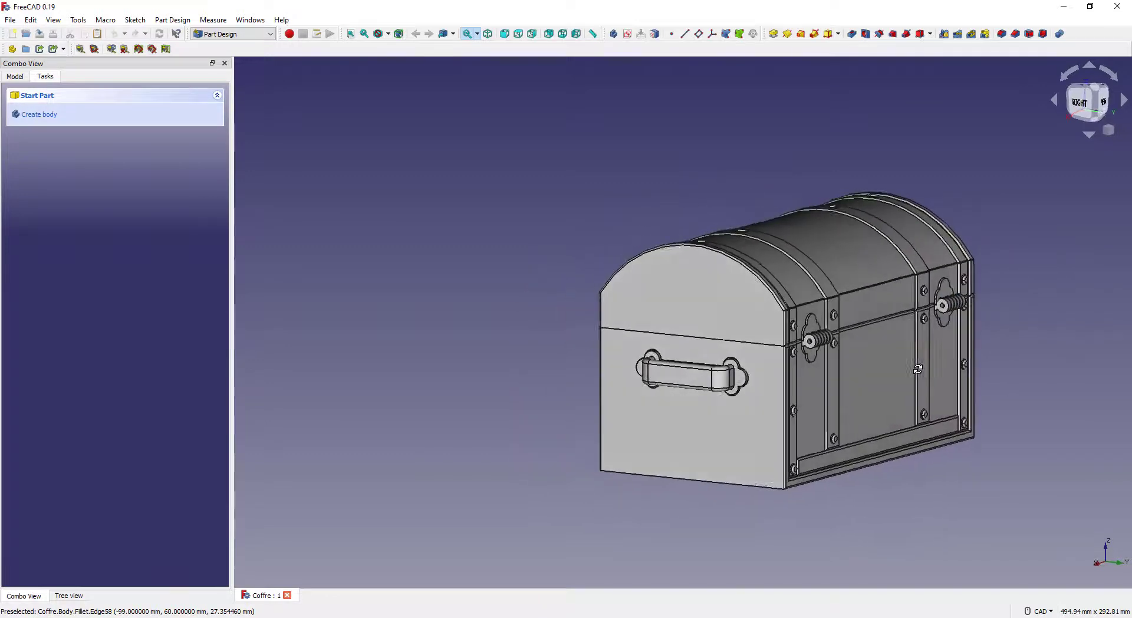
# Step: Examine the two hinges on the chest's rear face up close and from several angles
pyautogui.scroll(2, 918, 362)
pyautogui.scroll(3, 826, 356)
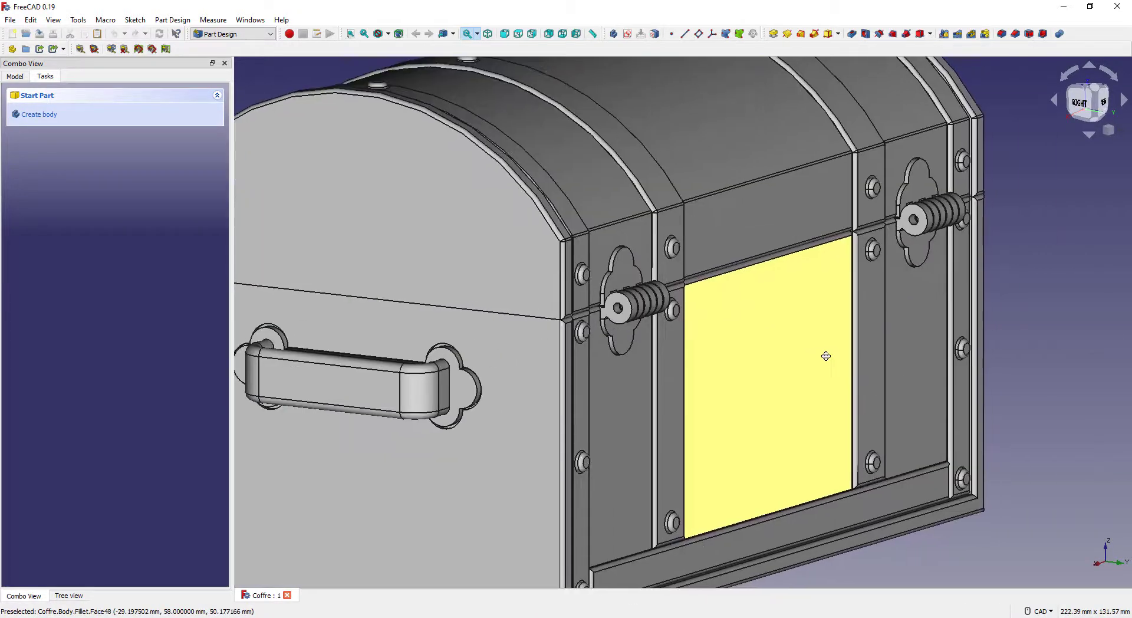
pyautogui.scroll(-3, 826, 357)
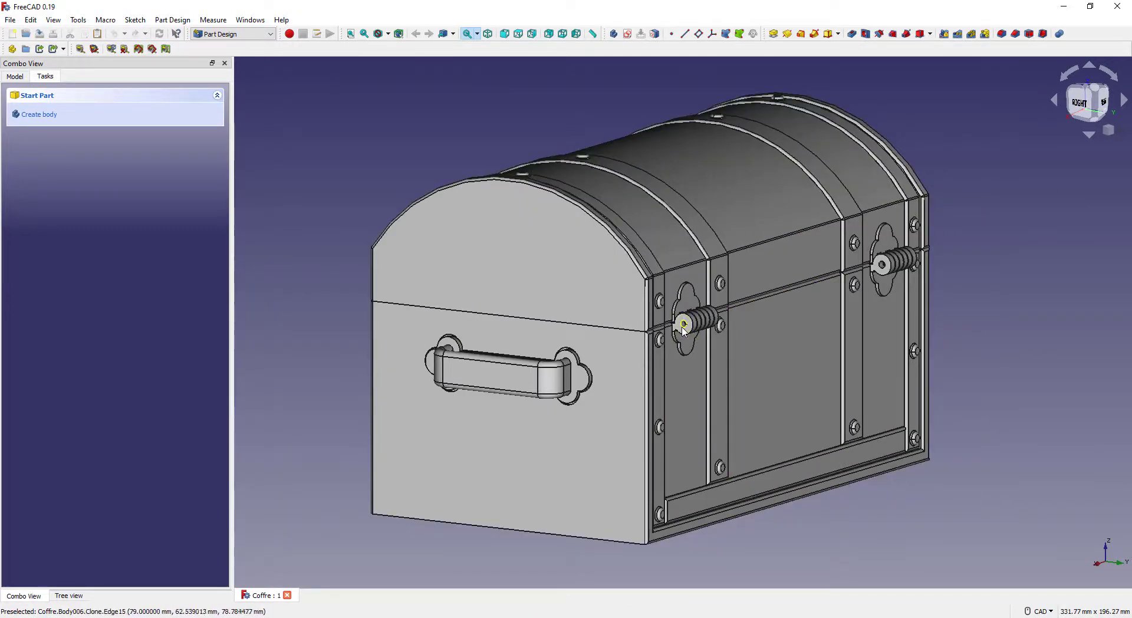
pyautogui.scroll(5, 683, 330)
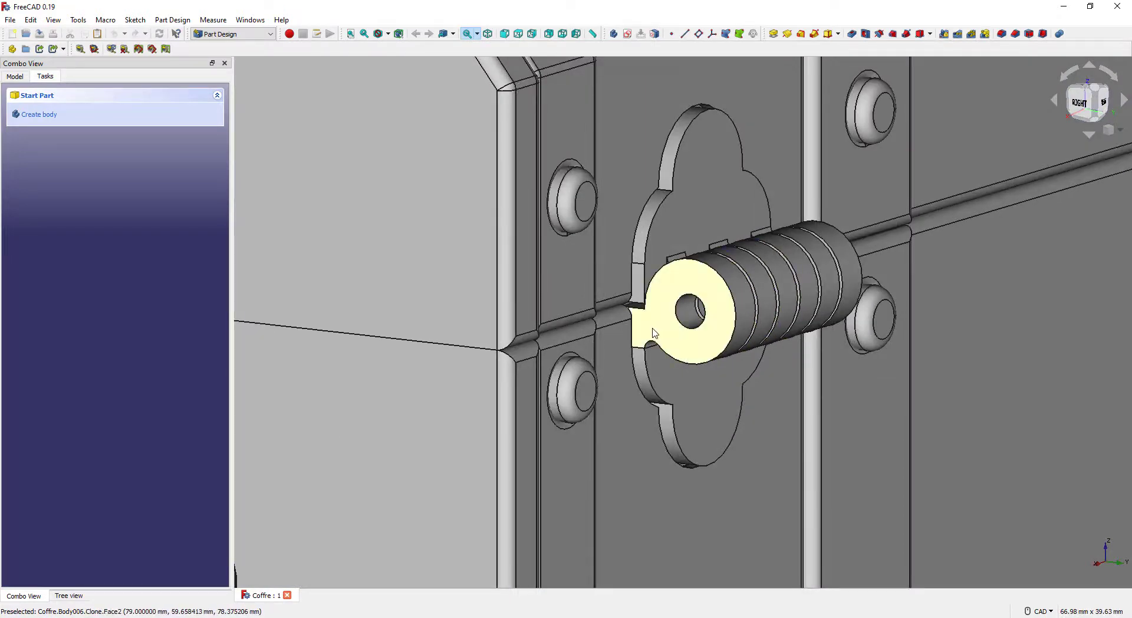
pyautogui.scroll(-2, 652, 333)
pyautogui.scroll(-3, 654, 333)
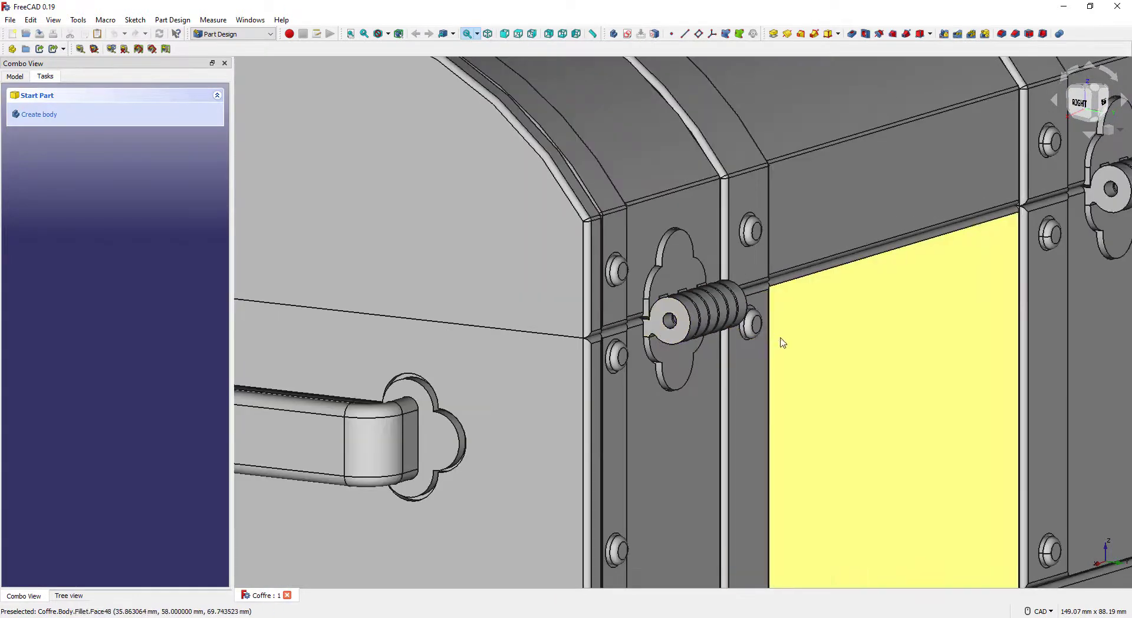
pyautogui.moveTo(778, 340); pyautogui.dragTo(642, 340, button='middle')
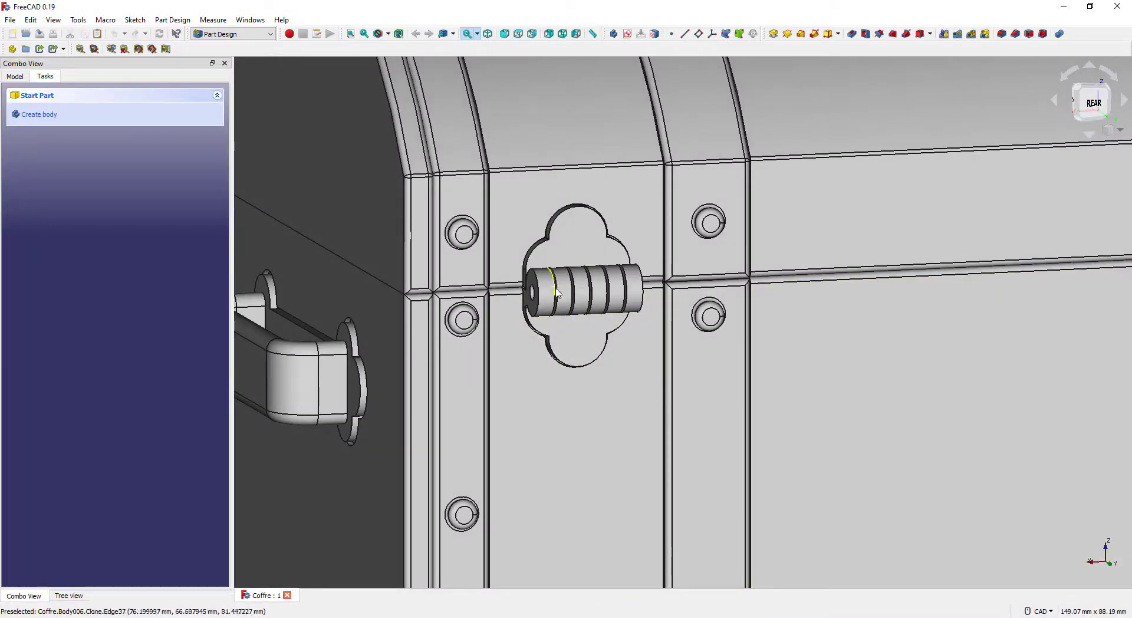
pyautogui.scroll(-4, 558, 302)
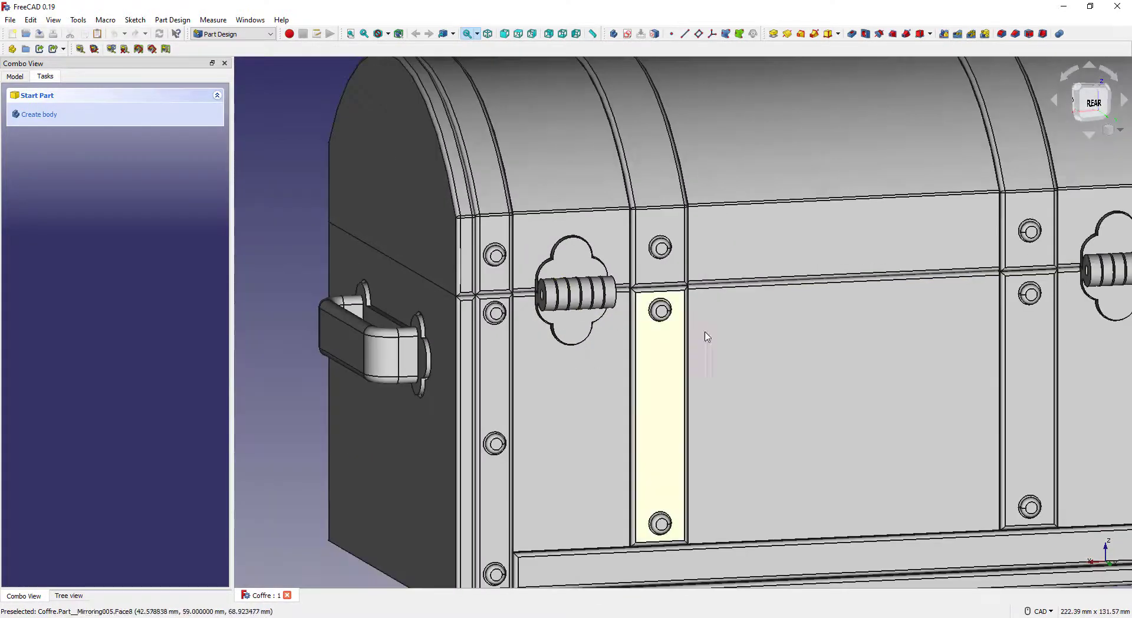
pyautogui.scroll(2, 606, 365)
pyautogui.scroll(-3, 611, 365)
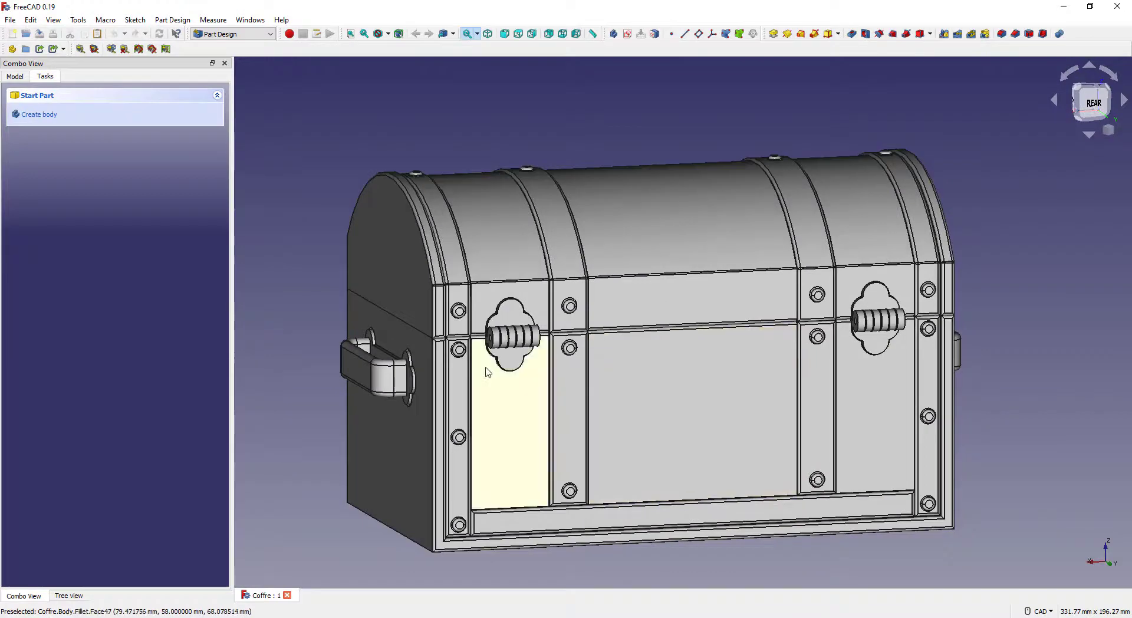
pyautogui.moveTo(486, 367); pyautogui.dragTo(412, 397, button='middle')
pyautogui.scroll(-2, 896, 380)
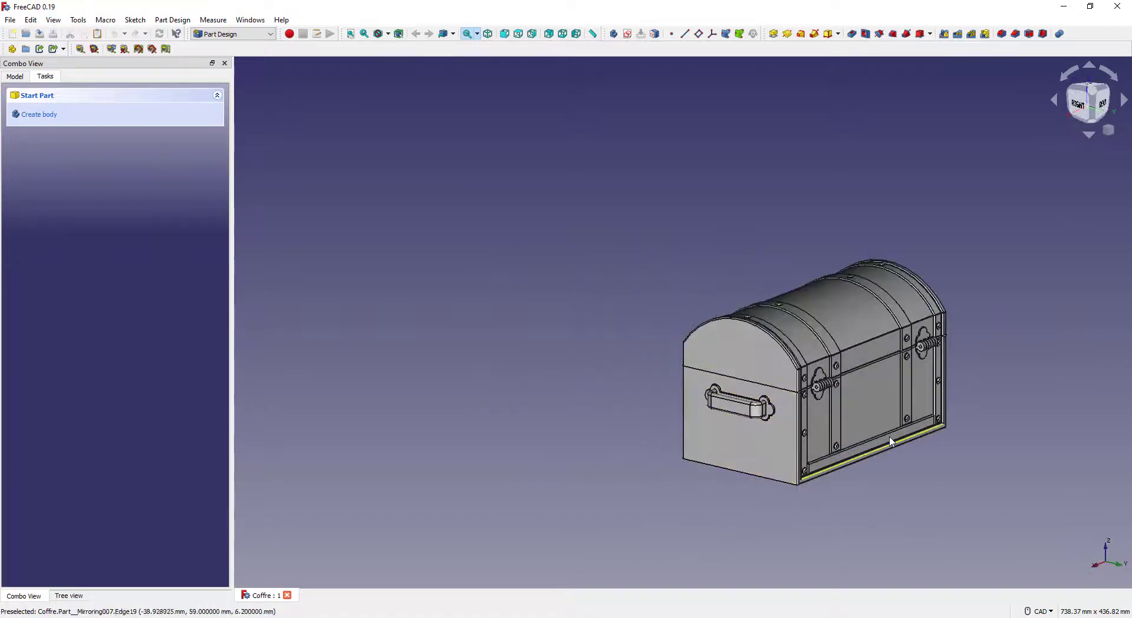
pyautogui.moveTo(846, 440); pyautogui.dragTo(619, 383, button='middle')
pyautogui.scroll(8, 631, 366)
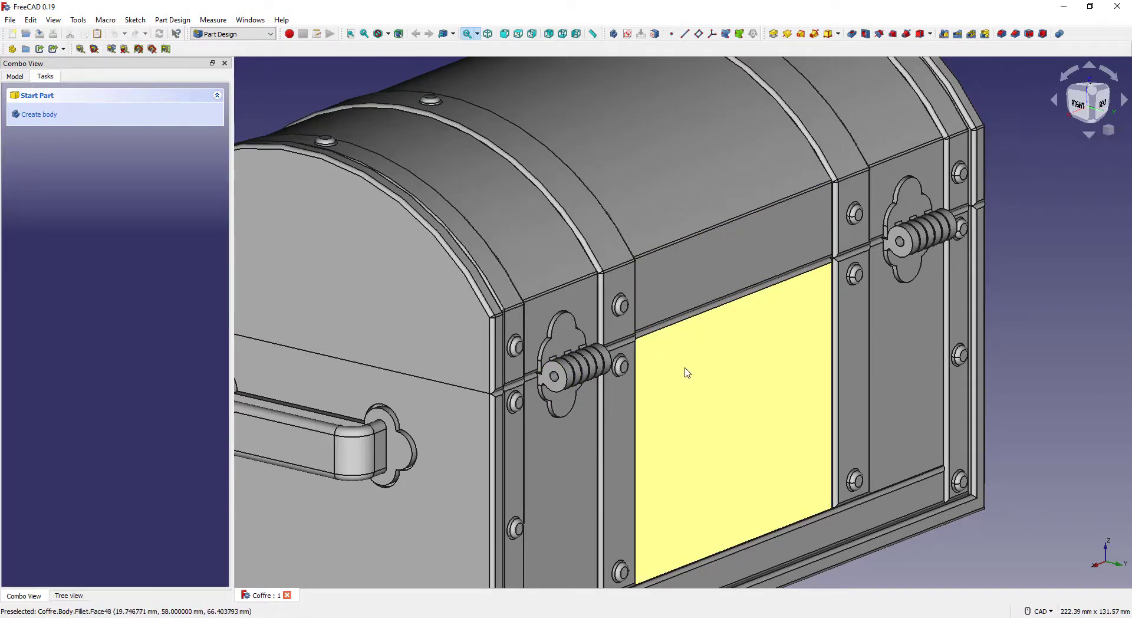
# Step: Clone the Penture HG hinge body and label the copy Penture HC
pyautogui.click(15, 76)
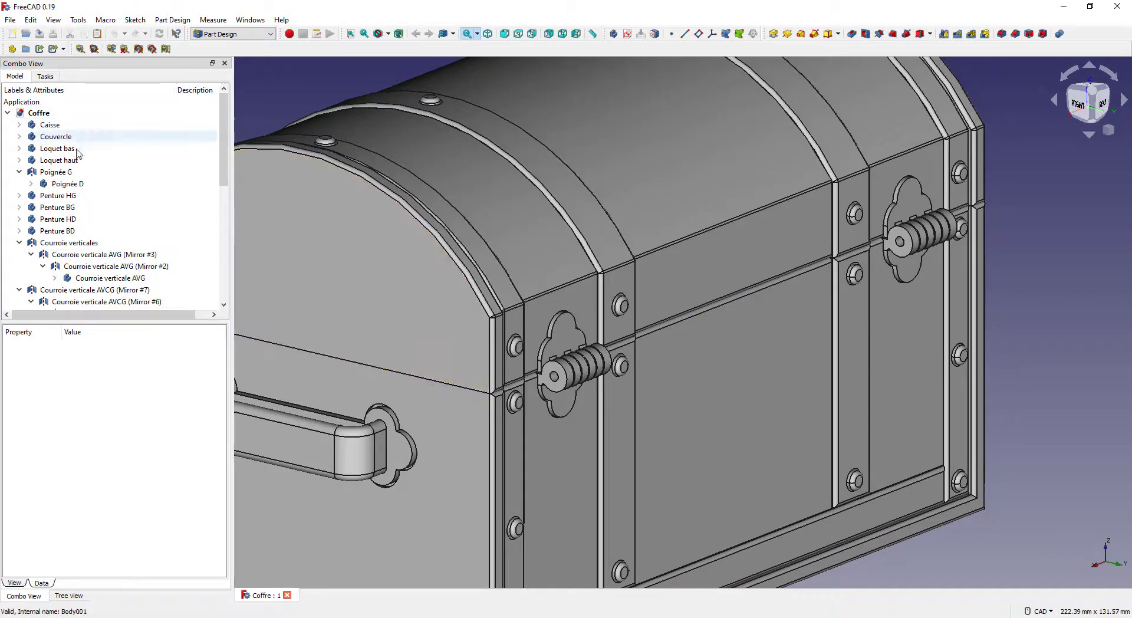
pyautogui.scroll(-7, 135, 174)
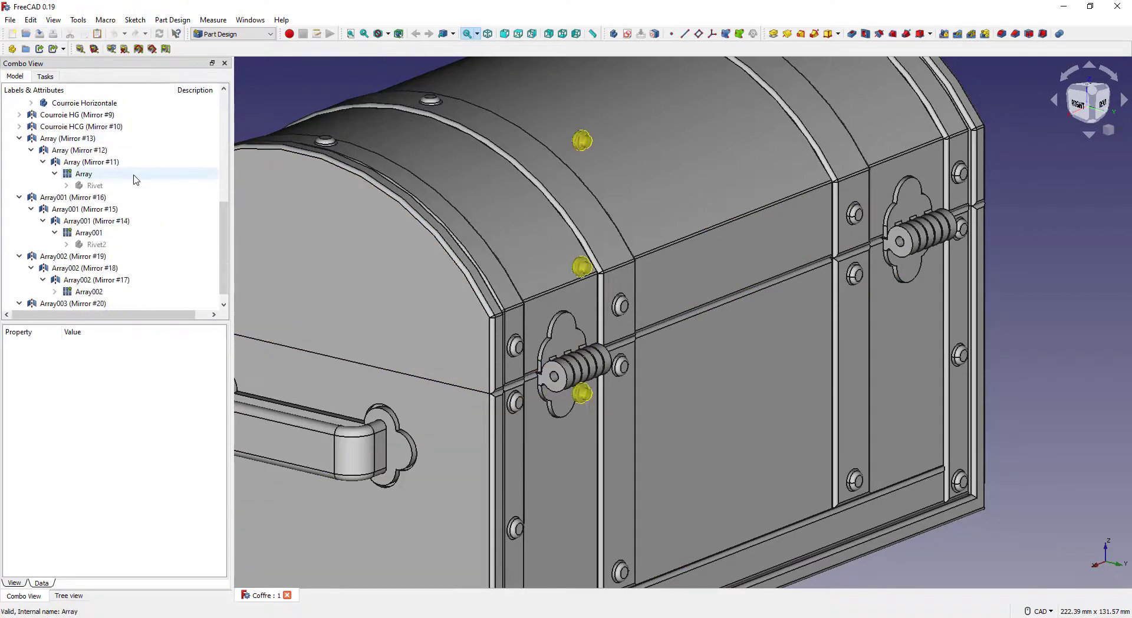
pyautogui.scroll(6, 133, 177)
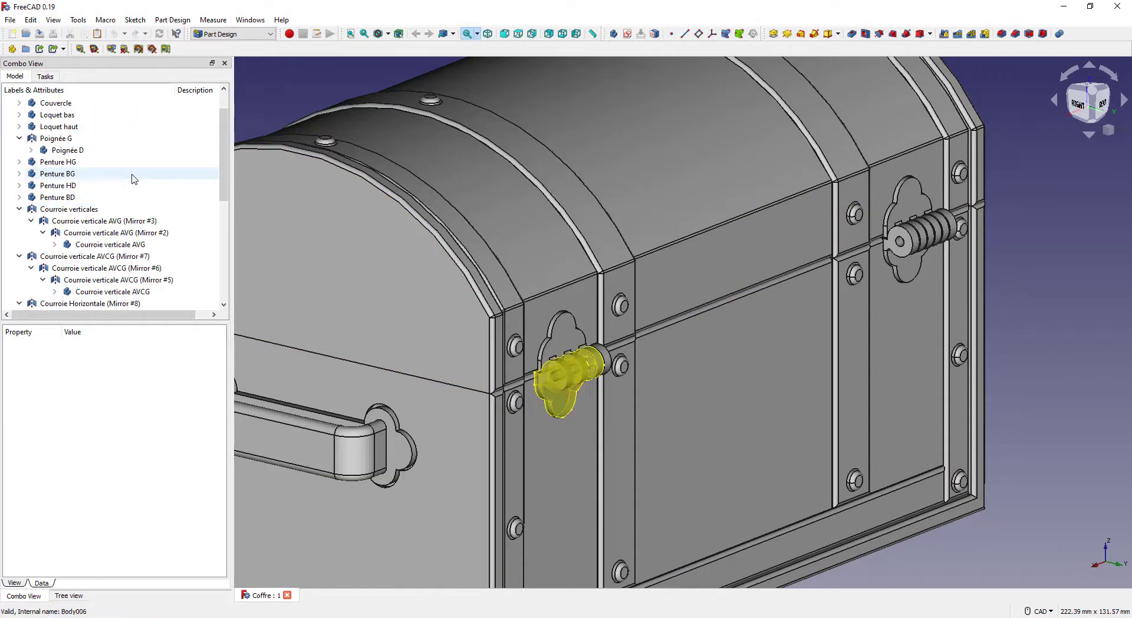
pyautogui.click(101, 170)
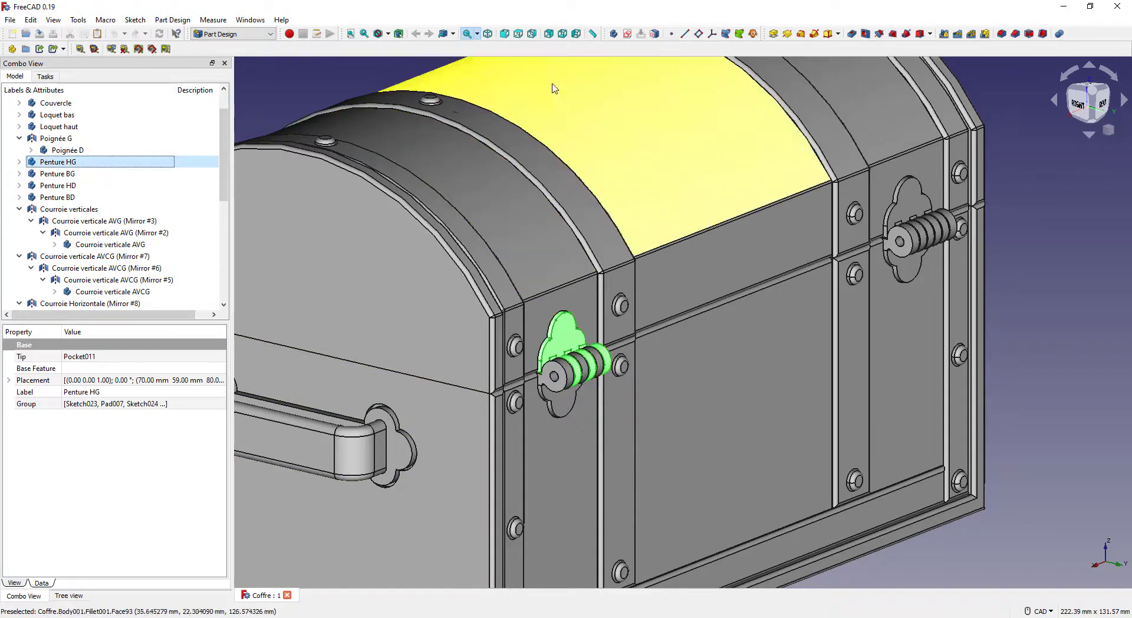
pyautogui.click(752, 36)
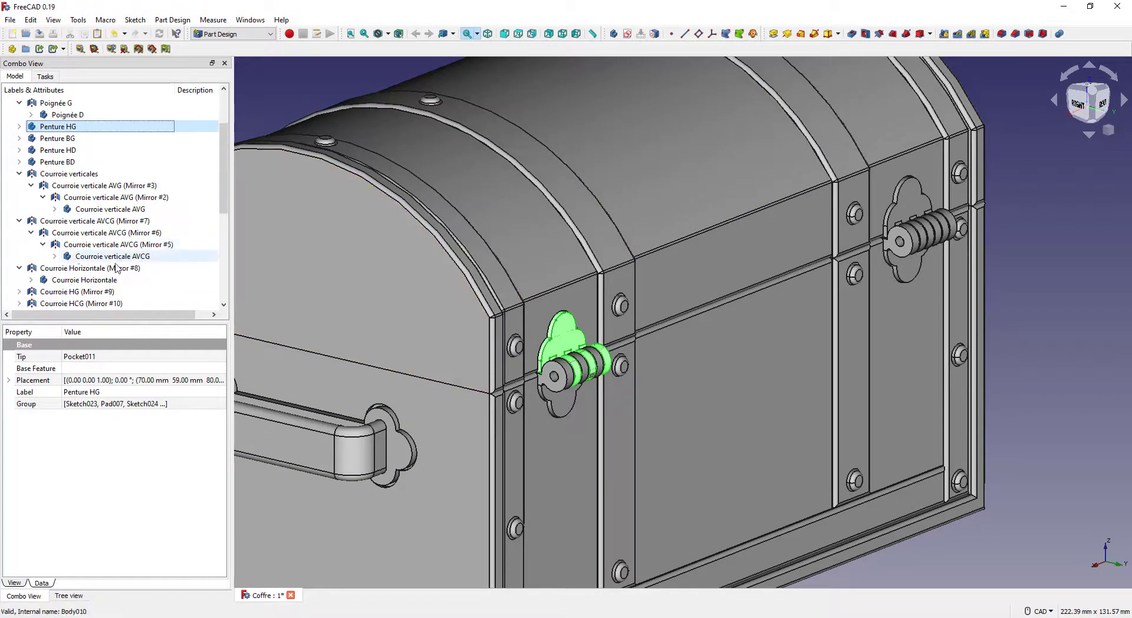
pyautogui.click(125, 391)
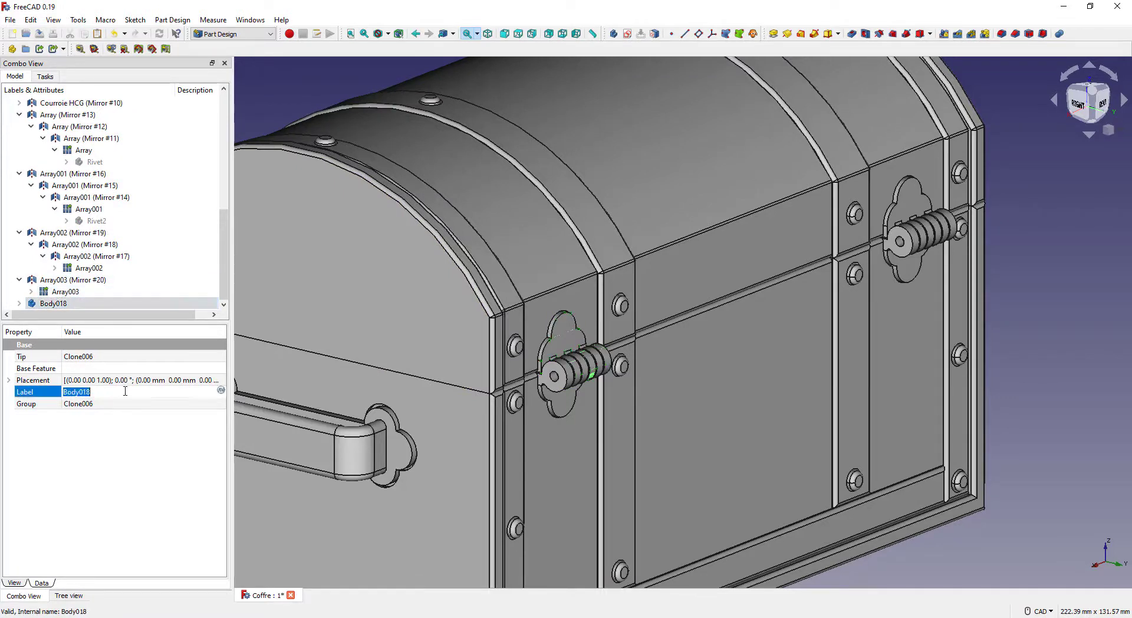
pyautogui.write('Penture HC')
pyautogui.press('Return')
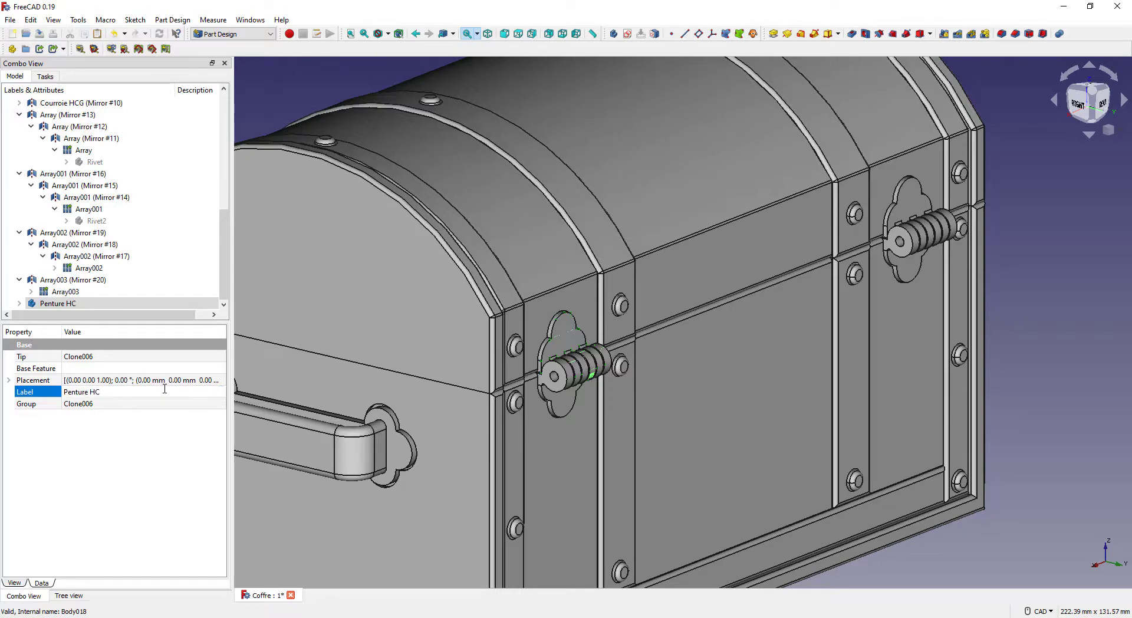
# Step: Set the X position of the Penture HC body to -70 mm
pyautogui.click(8, 380)
pyautogui.click(21, 415)
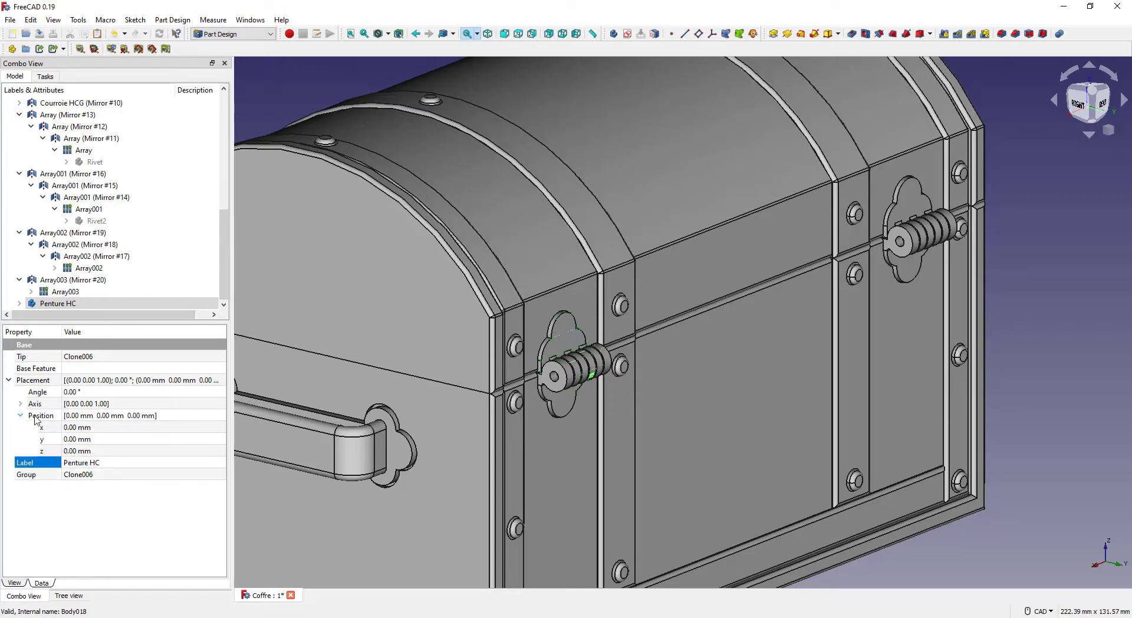
pyautogui.click(100, 429)
pyautogui.write('-70')
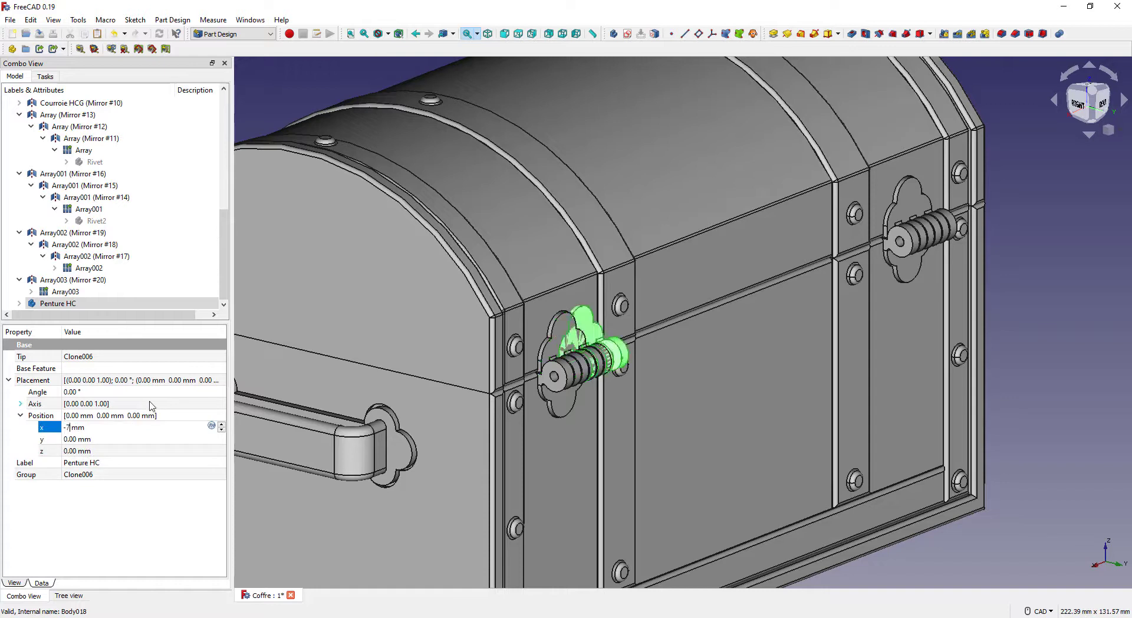
# Step: Clone the Penture BG hinge body and label the copy Penture BC
pyautogui.scroll(8, 106, 177)
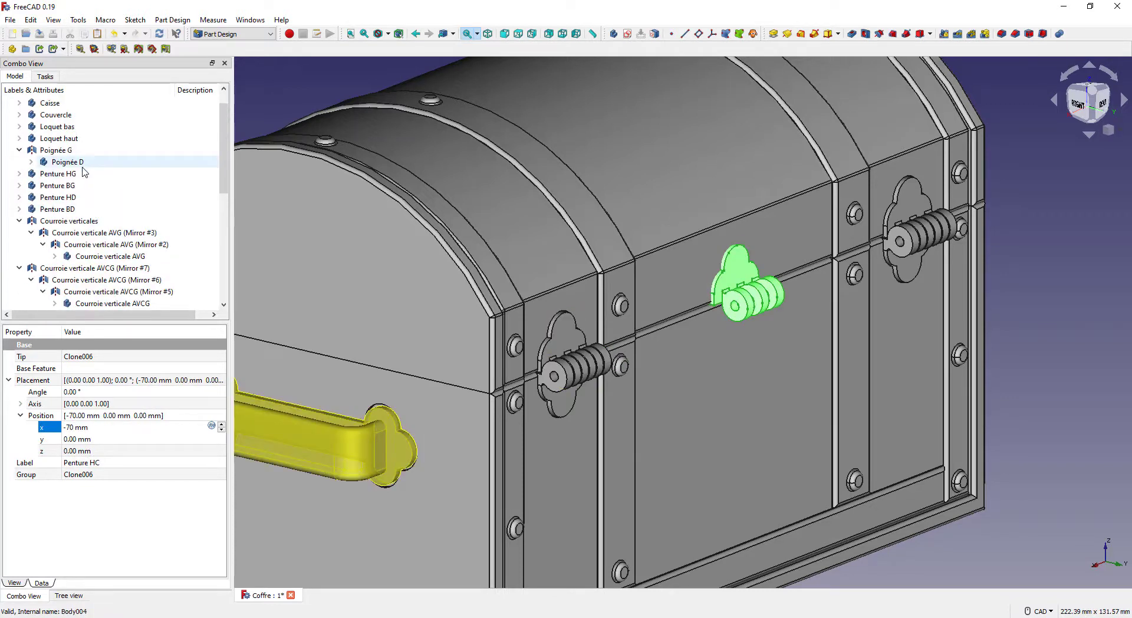
pyautogui.scroll(2, 83, 172)
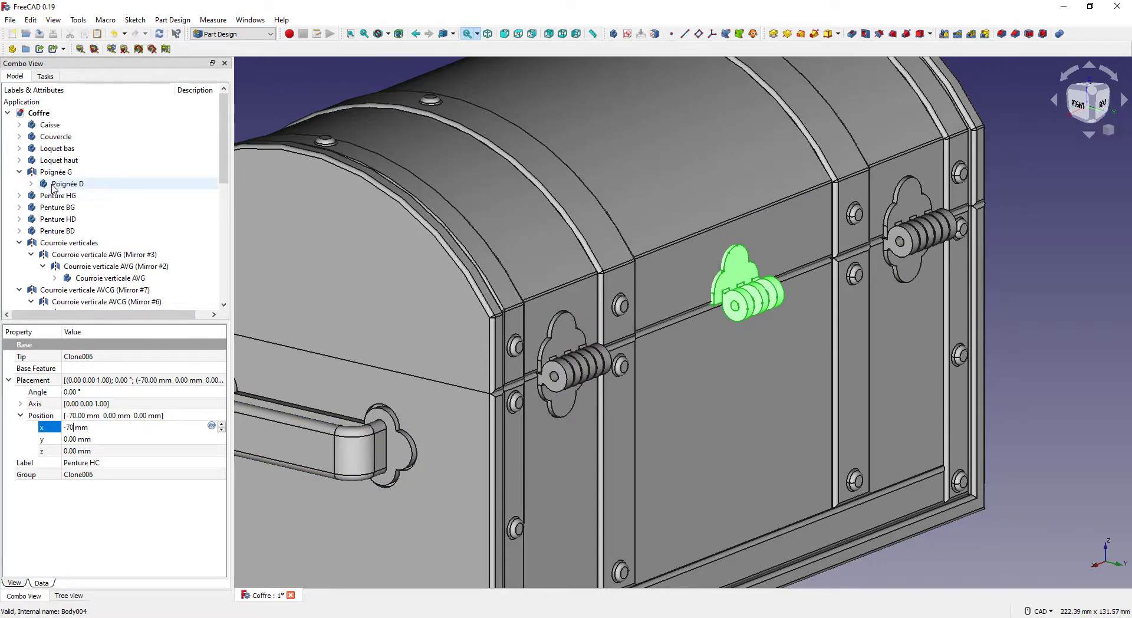
pyautogui.click(69, 206)
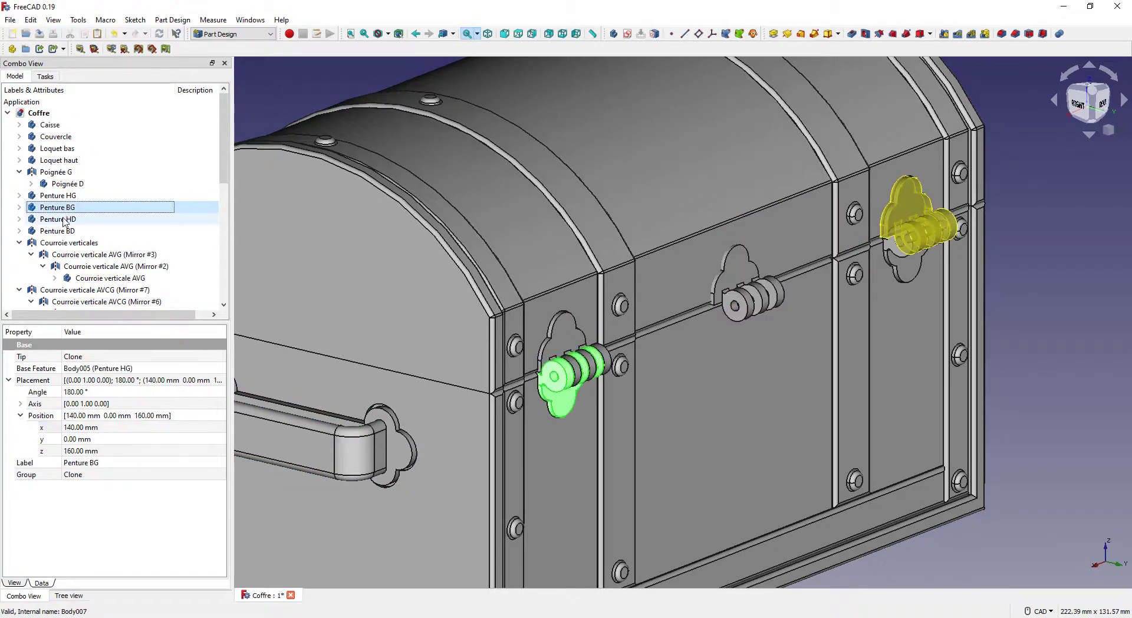
pyautogui.click(754, 33)
pyautogui.scroll(-10, 177, 224)
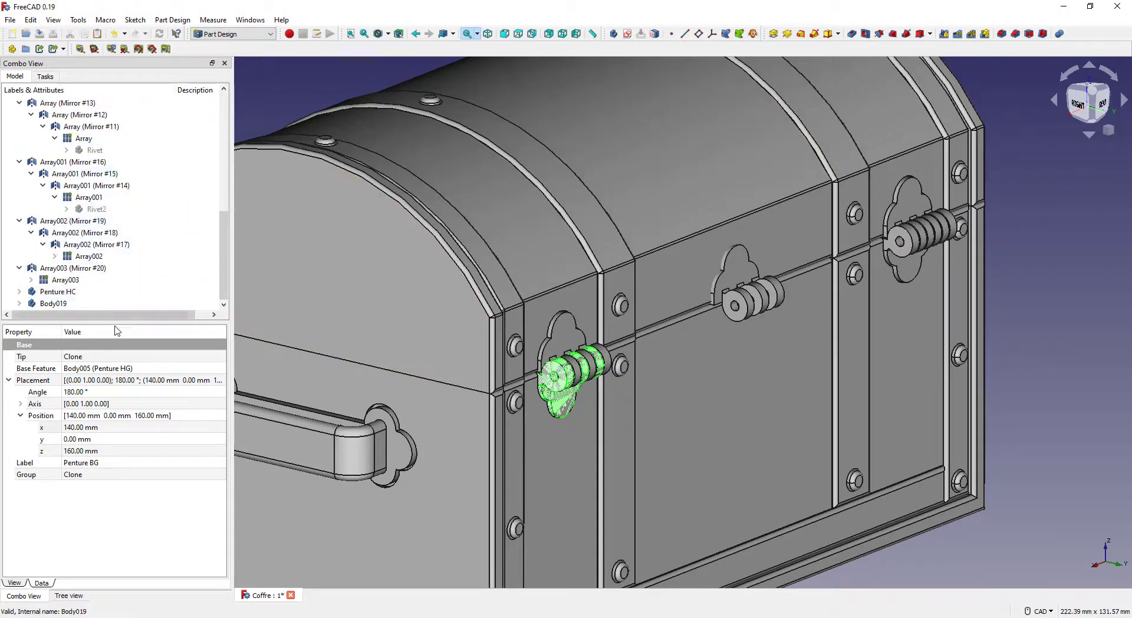
pyautogui.click(78, 303)
pyautogui.click(126, 464)
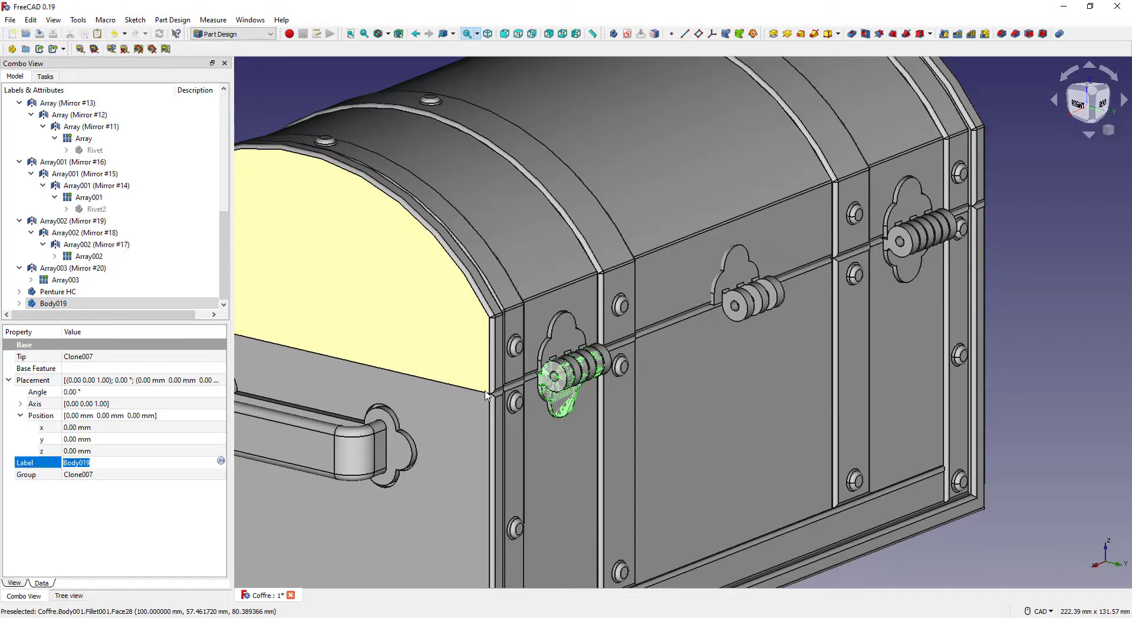
pyautogui.write('Penture BC')
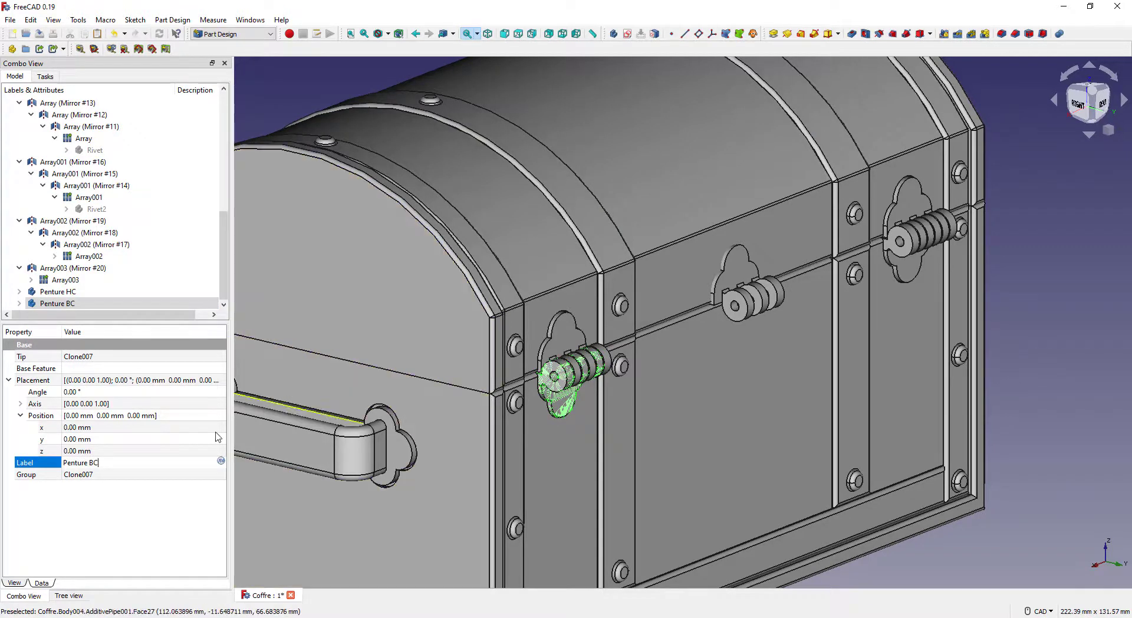
# Step: Set the X position of the Penture BC body to -70 mm and clear the selection
pyautogui.click(105, 427)
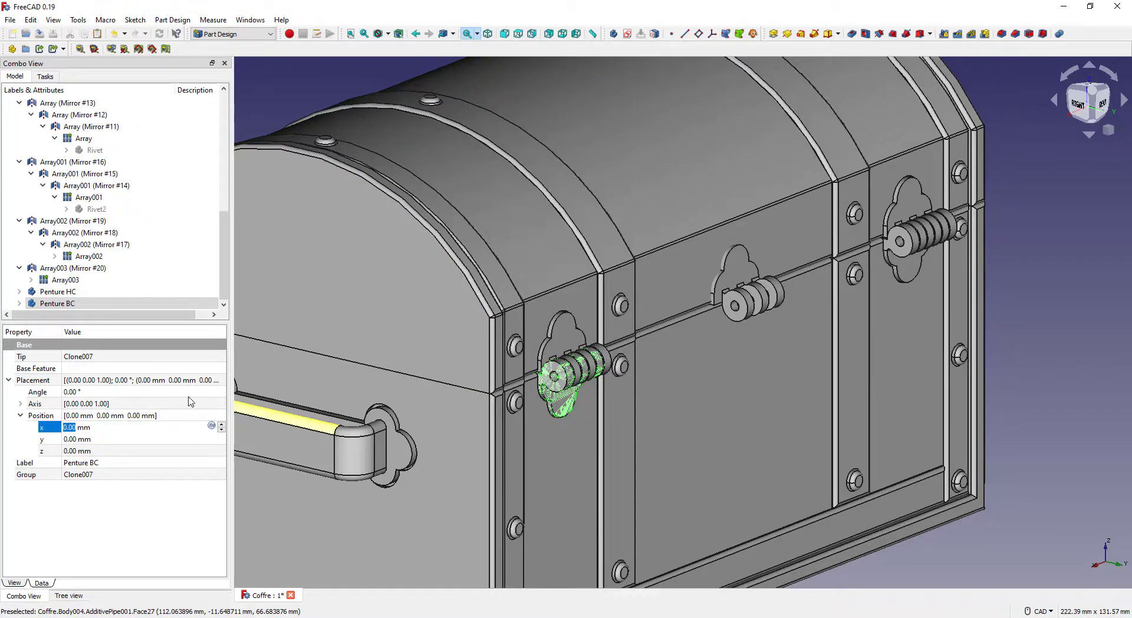
pyautogui.write('-70')
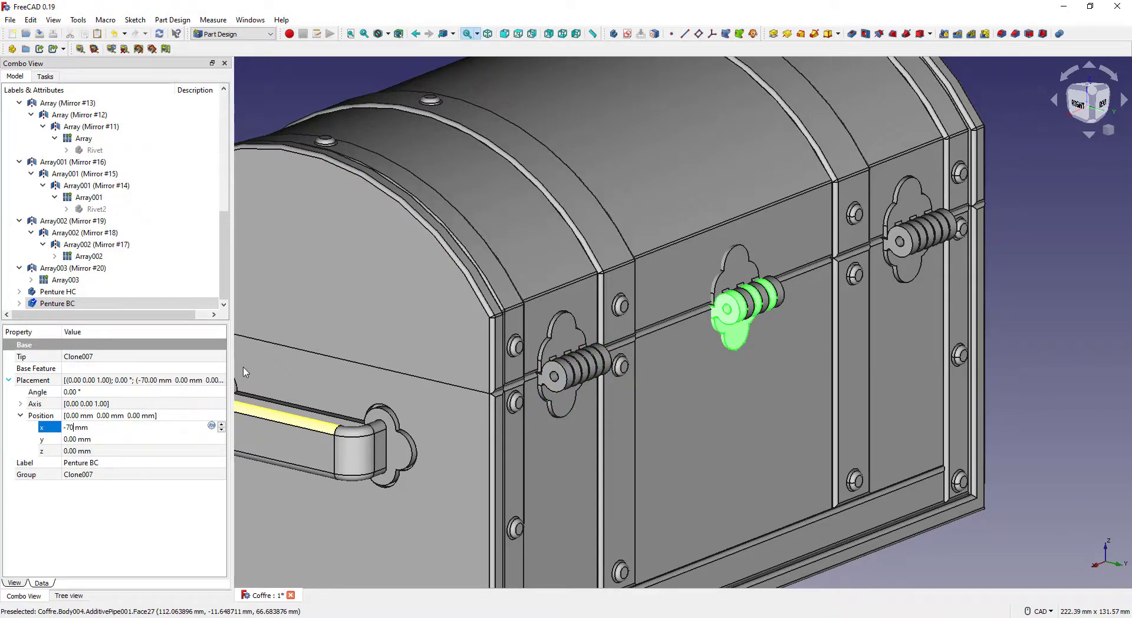
pyautogui.click(302, 99)
pyautogui.scroll(-5, 359, 155)
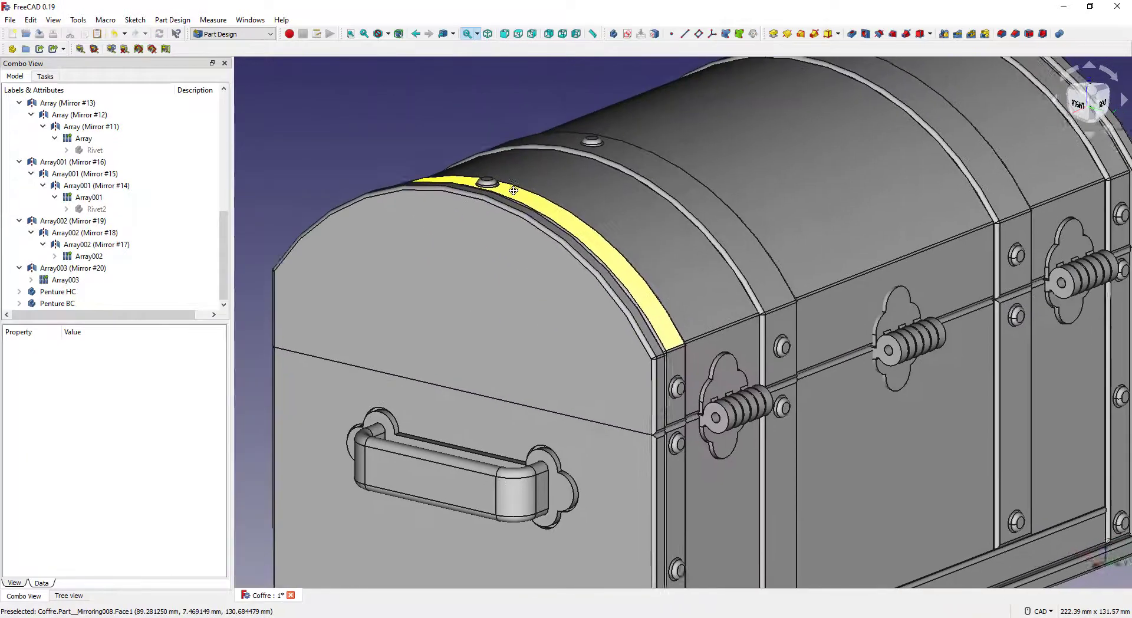
# Step: Open Sketch024, the profile of Pad008 in the Penture HG body, for editing
pyautogui.scroll(8, 116, 175)
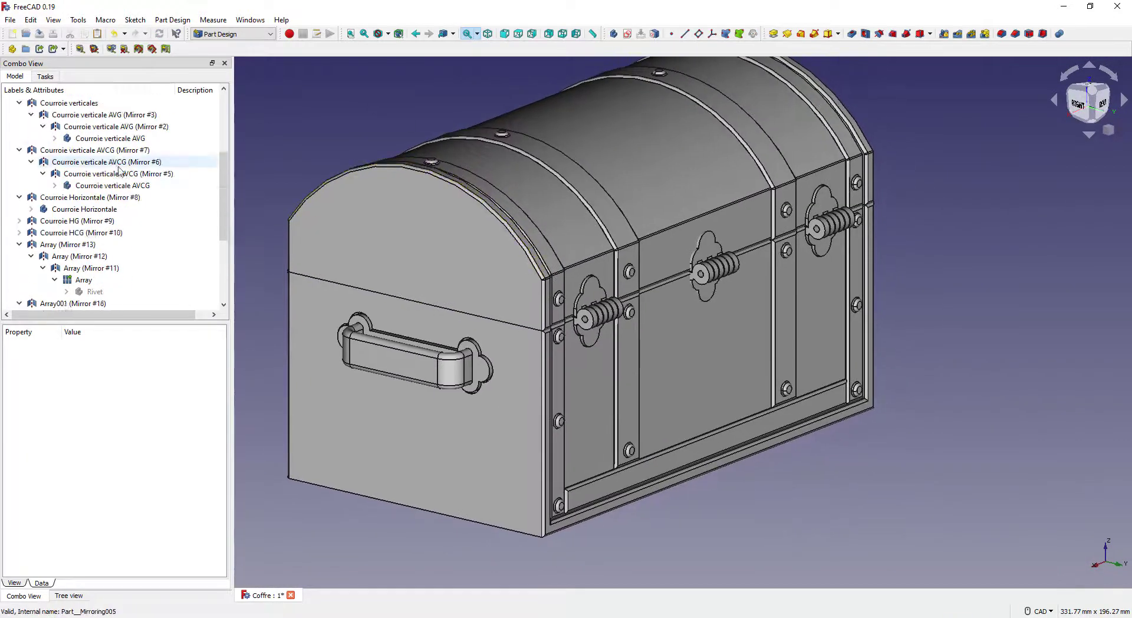
pyautogui.scroll(-3, 121, 166)
pyautogui.scroll(-3, 121, 164)
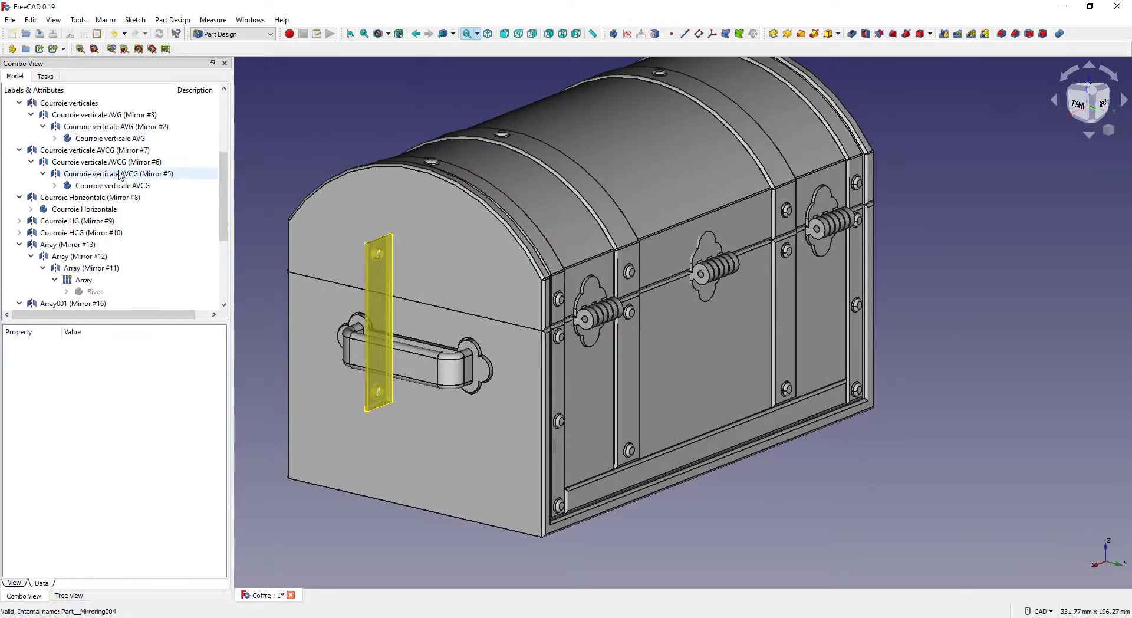
pyautogui.scroll(3, 116, 172)
pyautogui.scroll(3, 116, 172)
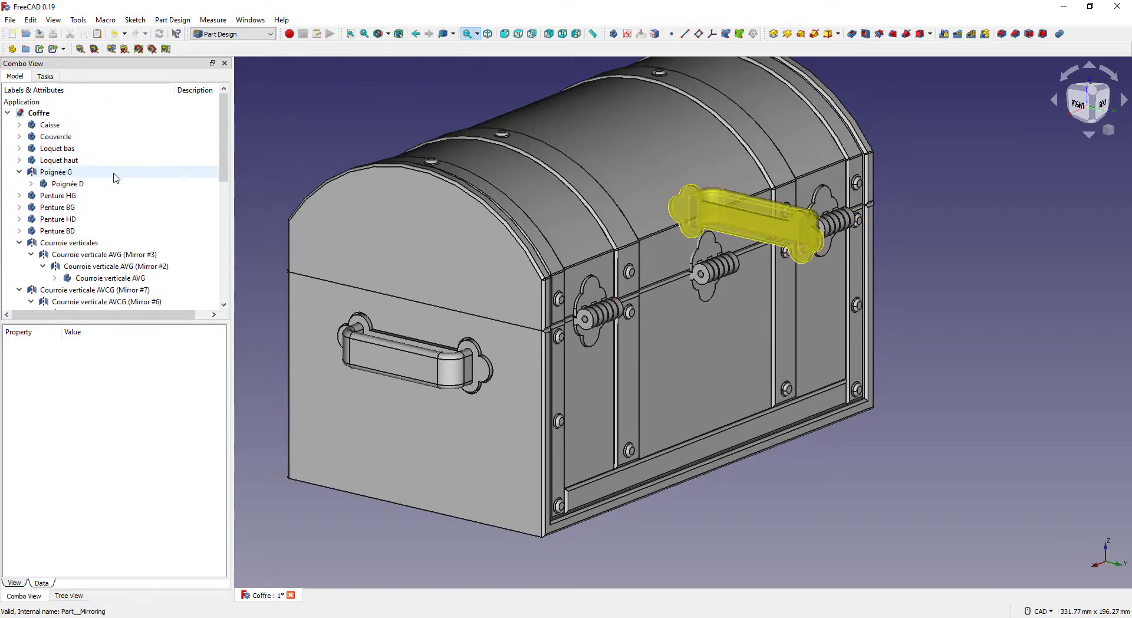
pyautogui.click(19, 196)
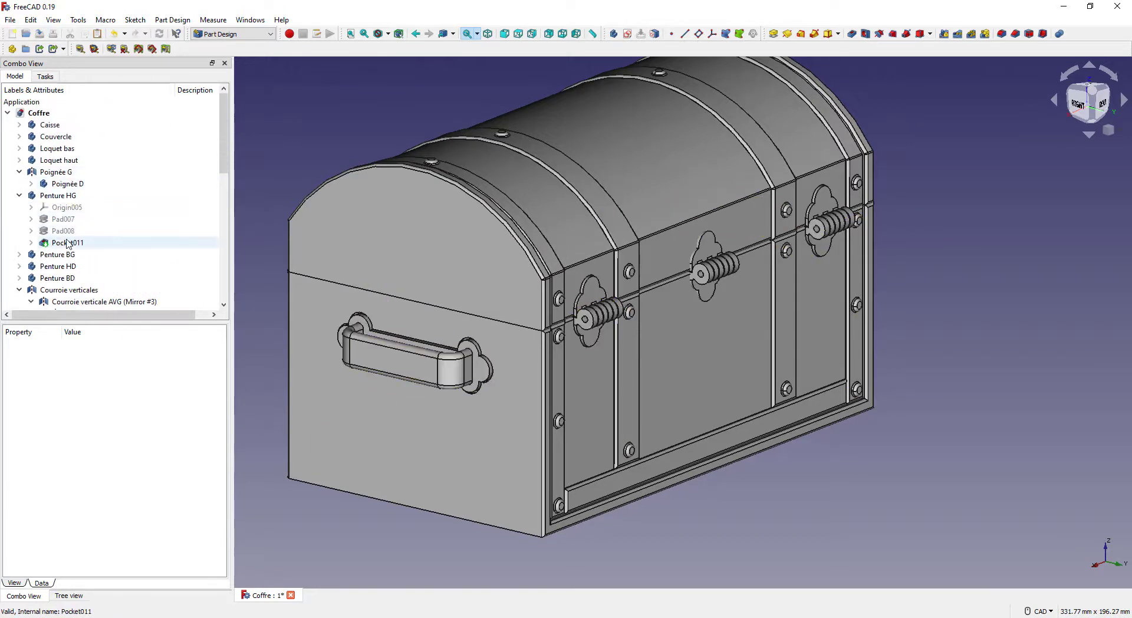
pyautogui.click(31, 231)
pyautogui.click(69, 233)
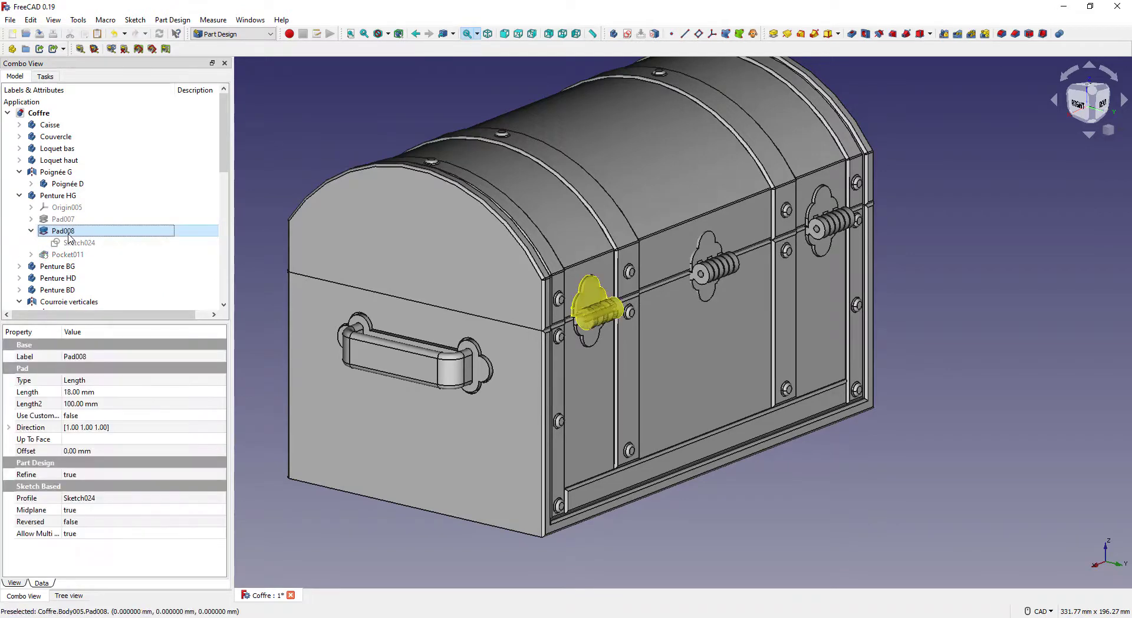
pyautogui.click(77, 244)
pyautogui.doubleClick(77, 244)
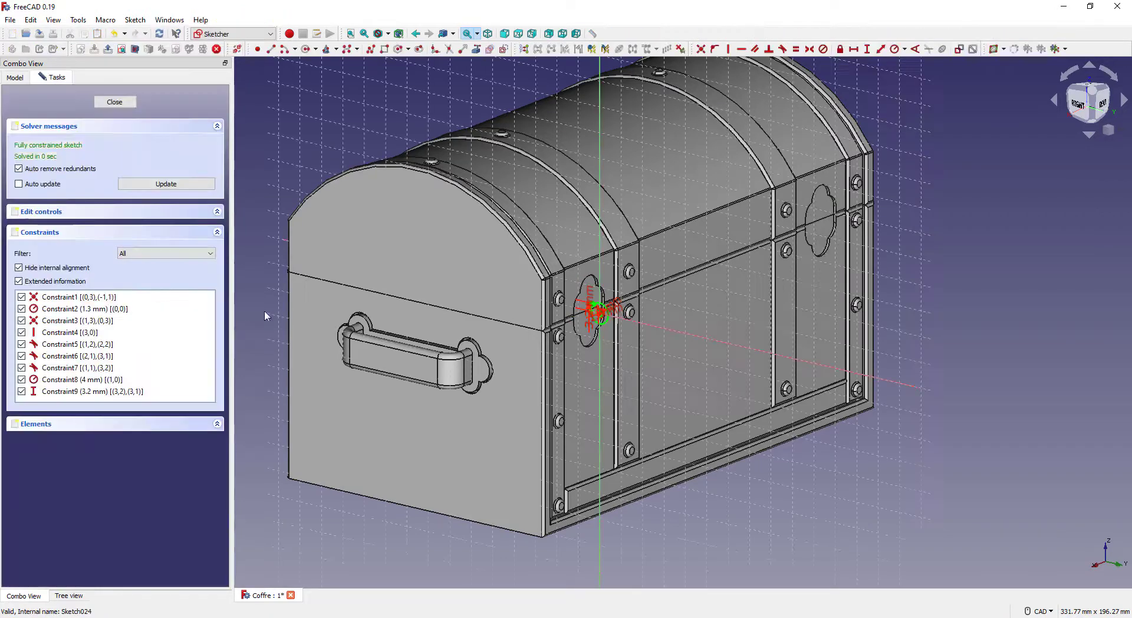
# Step: Set the radius of the hinge's inner pin hole circle to 1.75/2 mm
pyautogui.scroll(6, 682, 305)
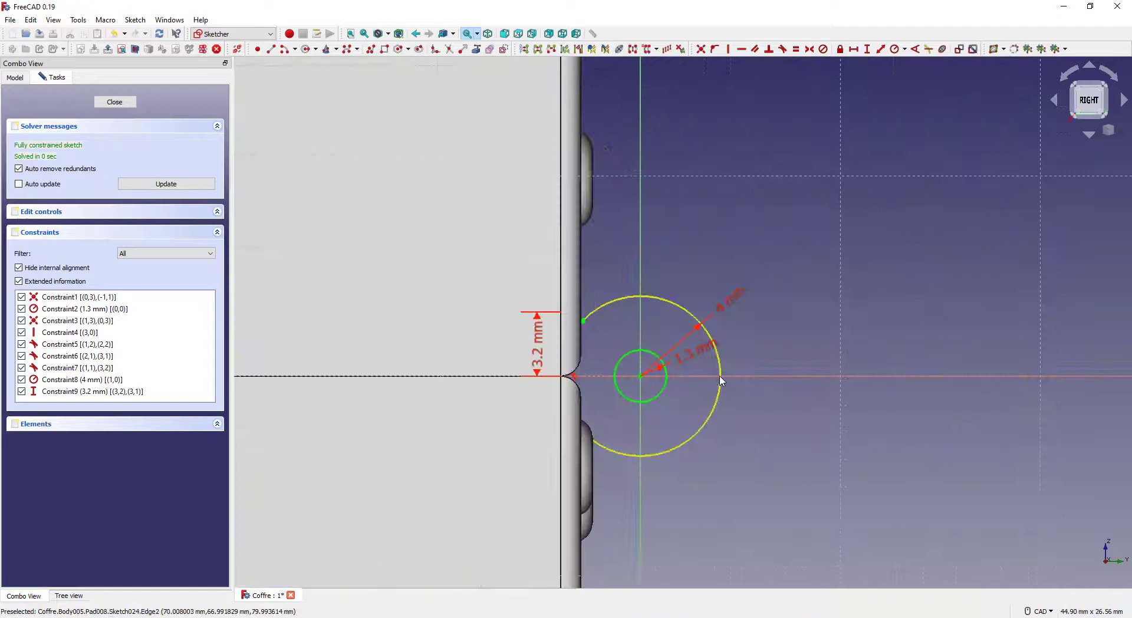
pyautogui.doubleClick(684, 356)
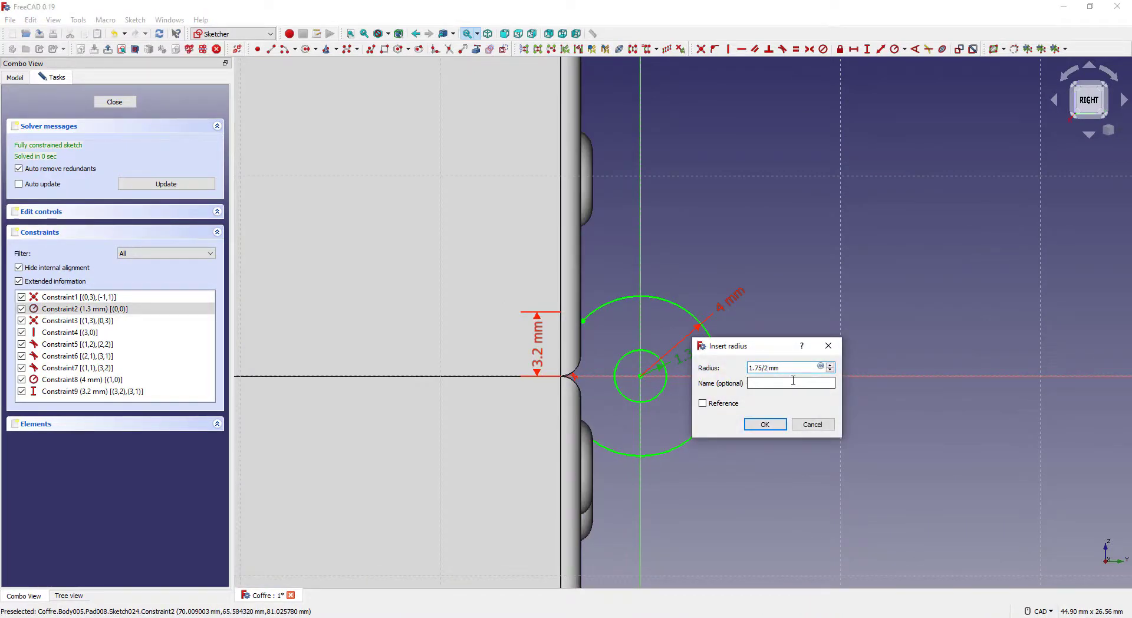
pyautogui.write('1.75/2')
pyautogui.press('Return')
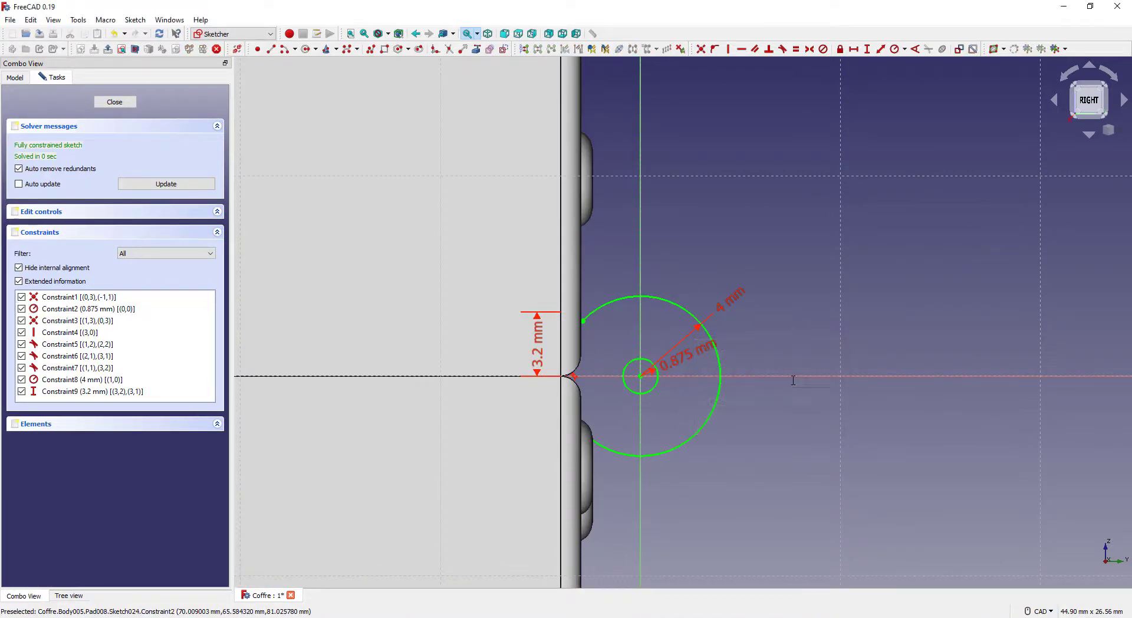
# Step: Set the pin hole circle's radius to 1 mm and close the sketch
pyautogui.doubleClick(684, 366)
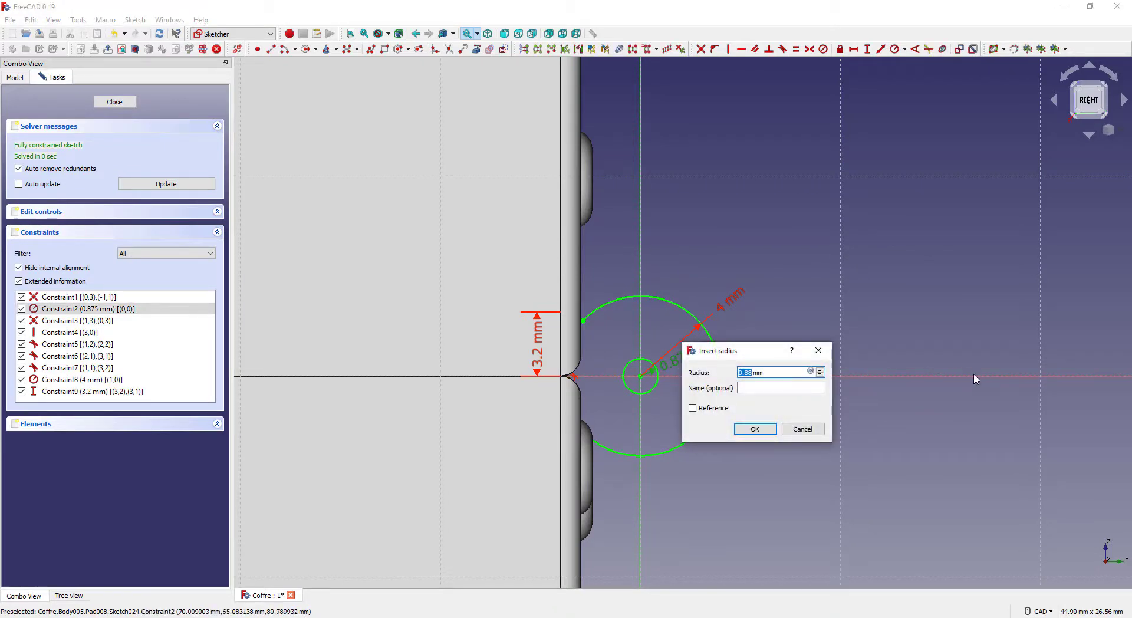
pyautogui.write('1')
pyautogui.press('Return')
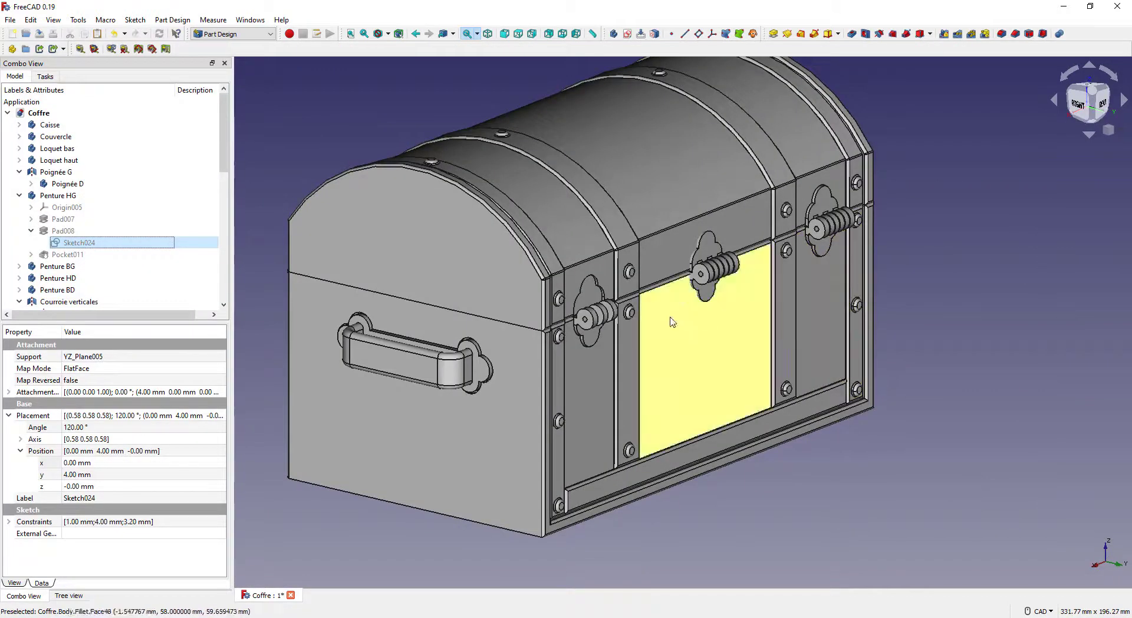
# Step: Show Pocket011 of the Penture HG body and open its Sketch025 for editing
pyautogui.scroll(2, 670, 320)
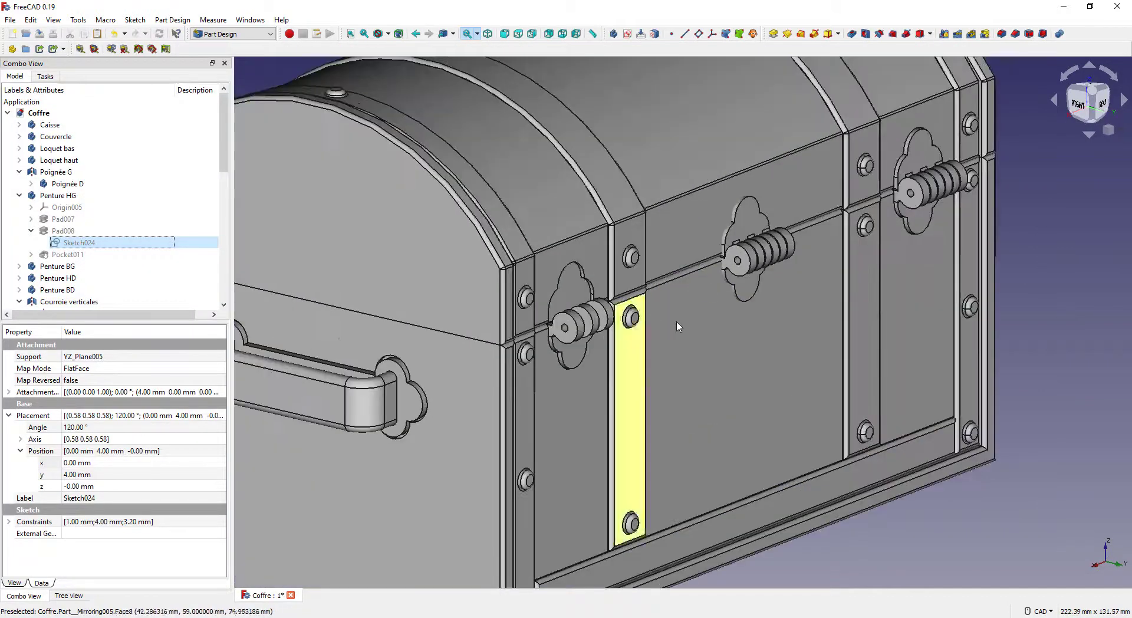
pyautogui.moveTo(677, 326); pyautogui.dragTo(668, 344, button='middle')
pyautogui.press('4')
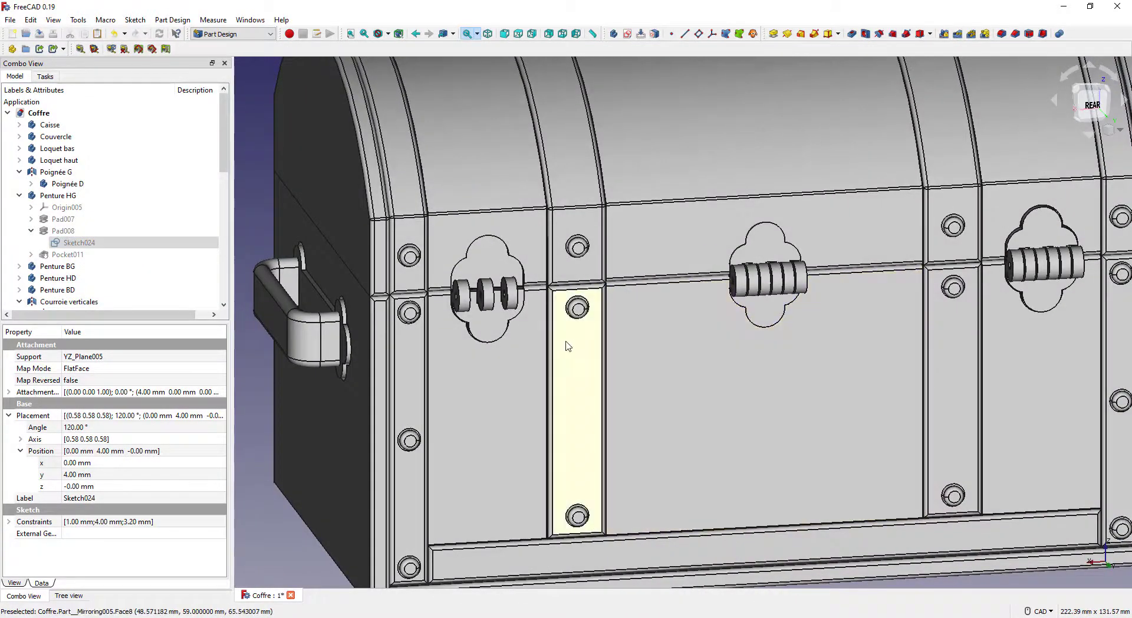
pyautogui.click(85, 255)
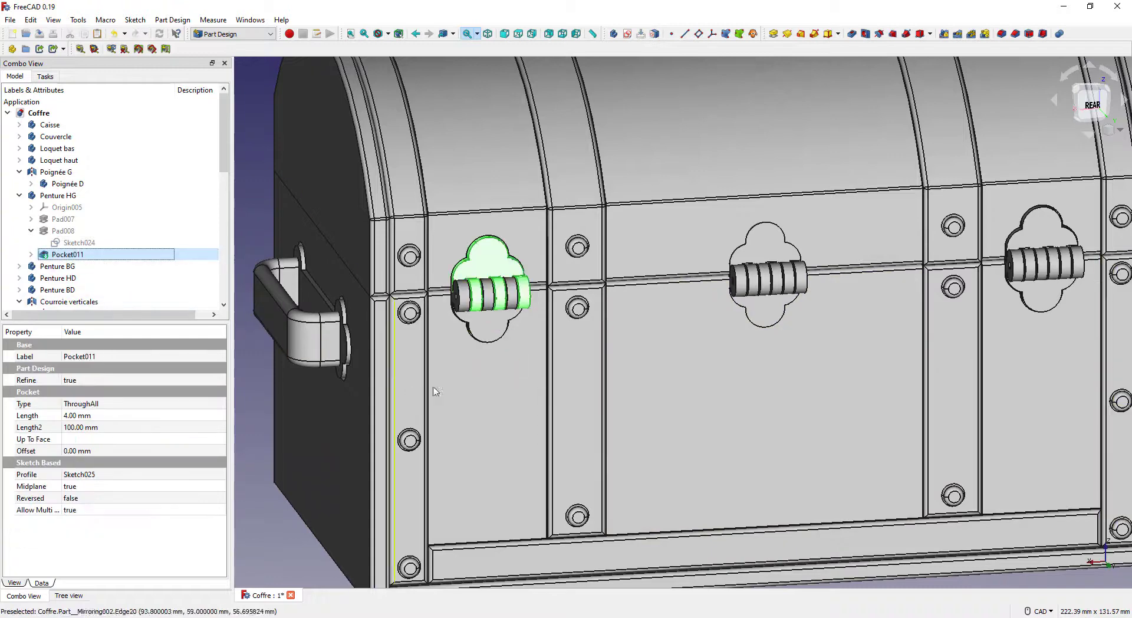
pyautogui.scroll(5, 502, 310)
pyautogui.click(31, 254)
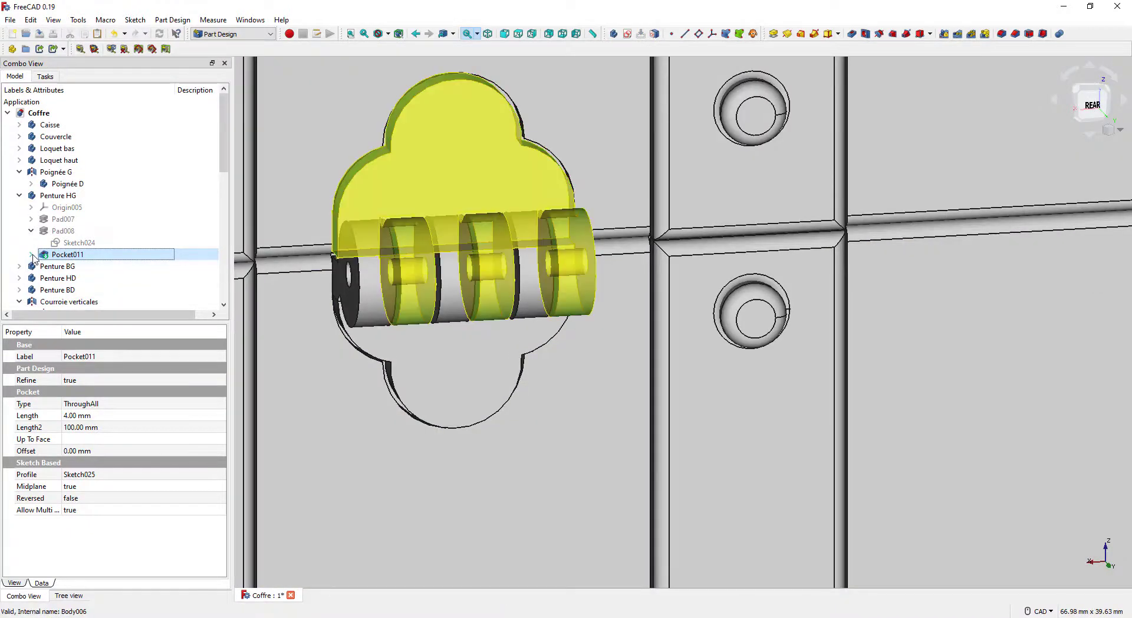
pyautogui.doubleClick(78, 266)
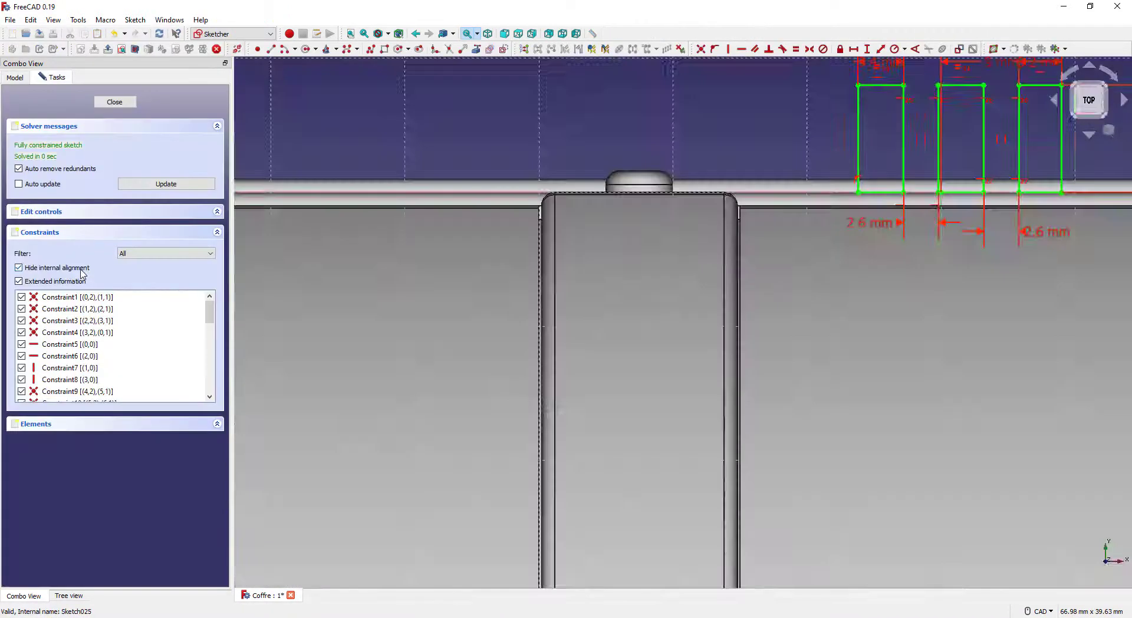
# Step: Show Pocket011 and the Penture BG clone alongside the open sketch so both hinge halves can be compared
pyautogui.scroll(-1, 212, 301)
pyautogui.scroll(-5, 652, 275)
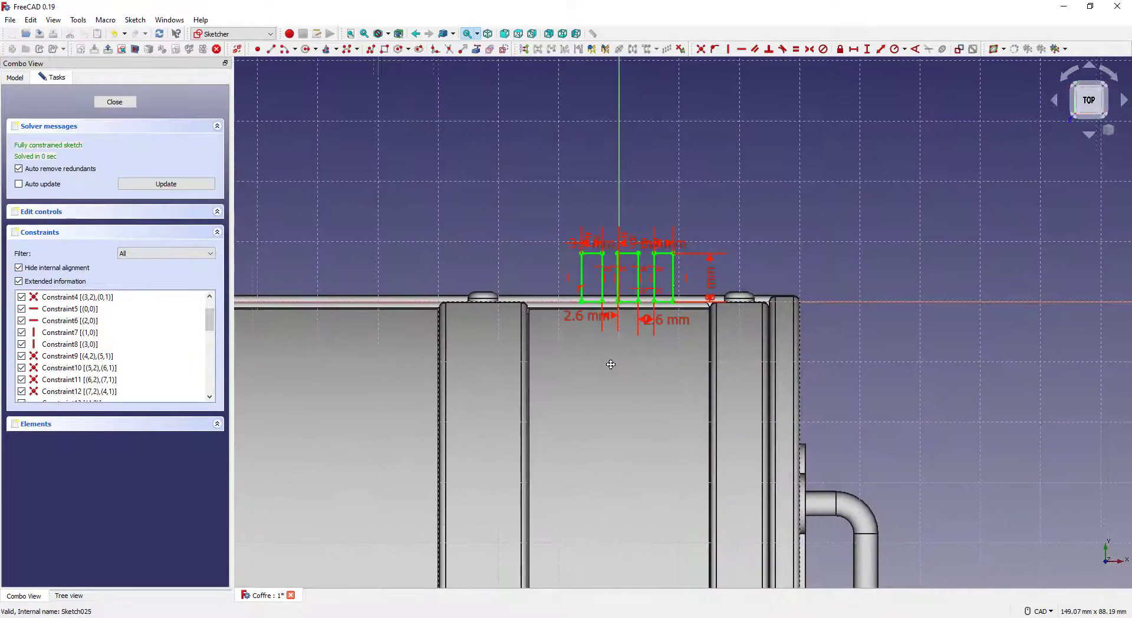
pyautogui.scroll(3, 651, 277)
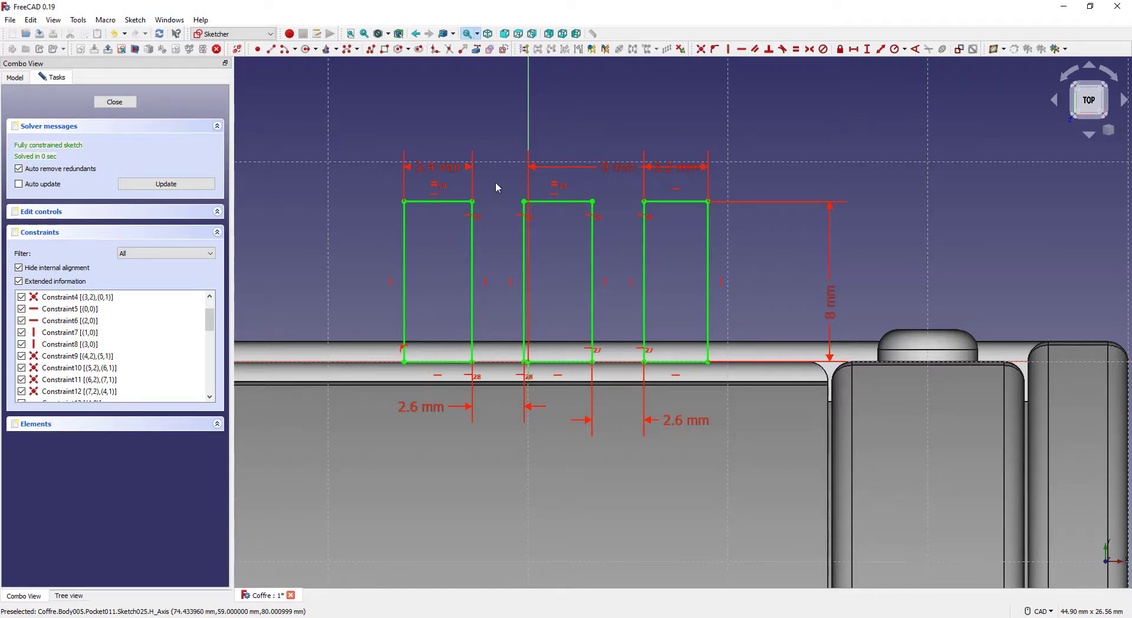
pyautogui.click(11, 80)
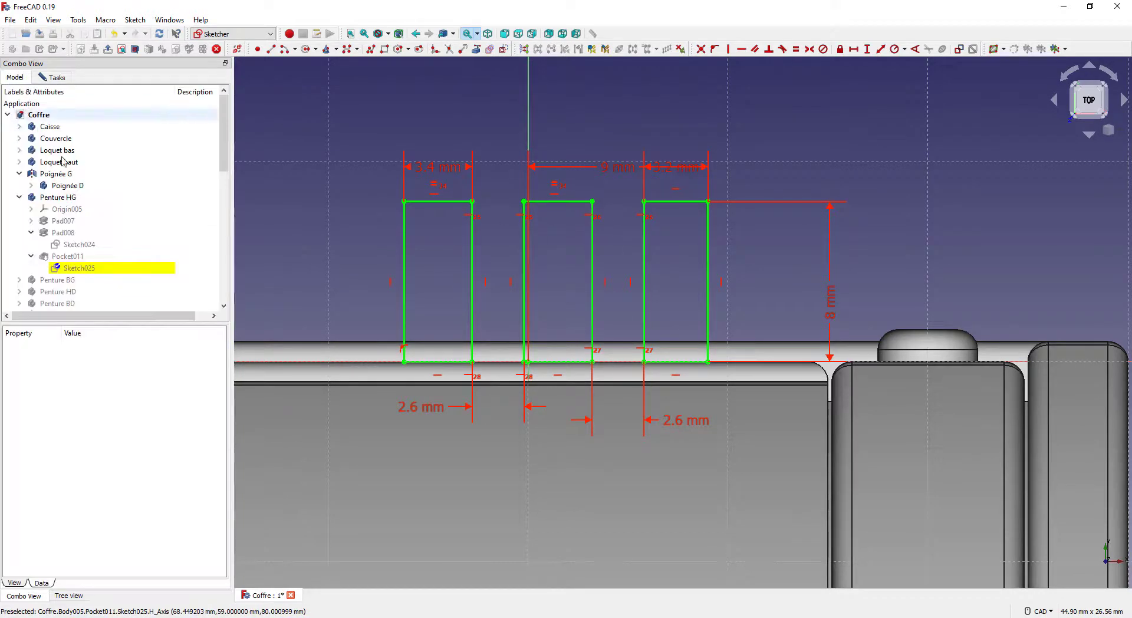
pyautogui.click(83, 256)
pyautogui.click(32, 281)
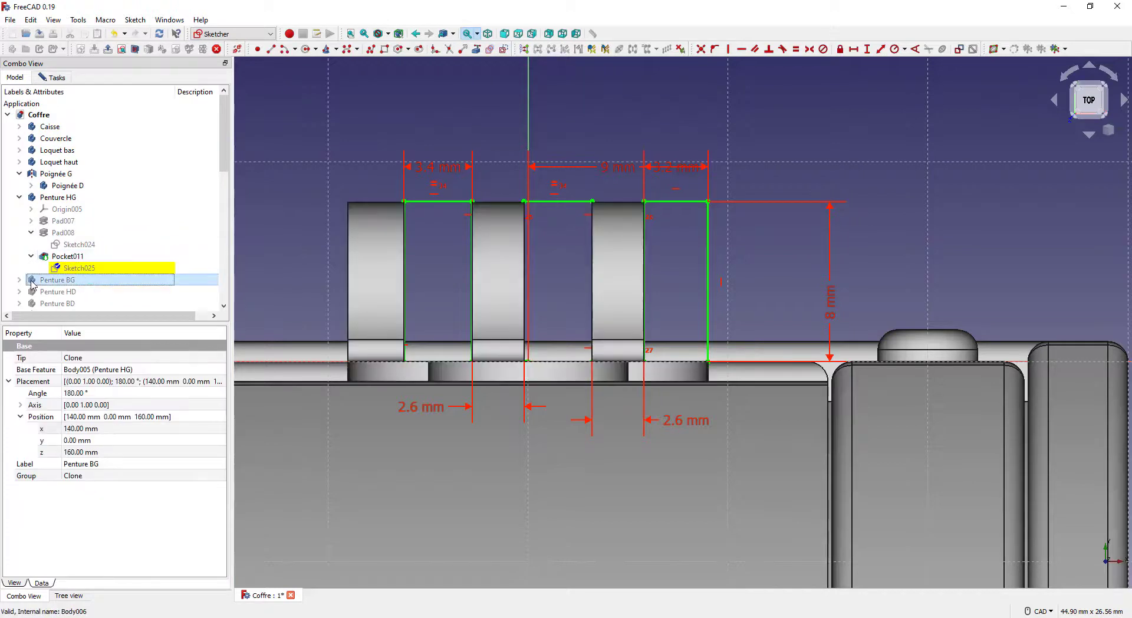
pyautogui.click(19, 280)
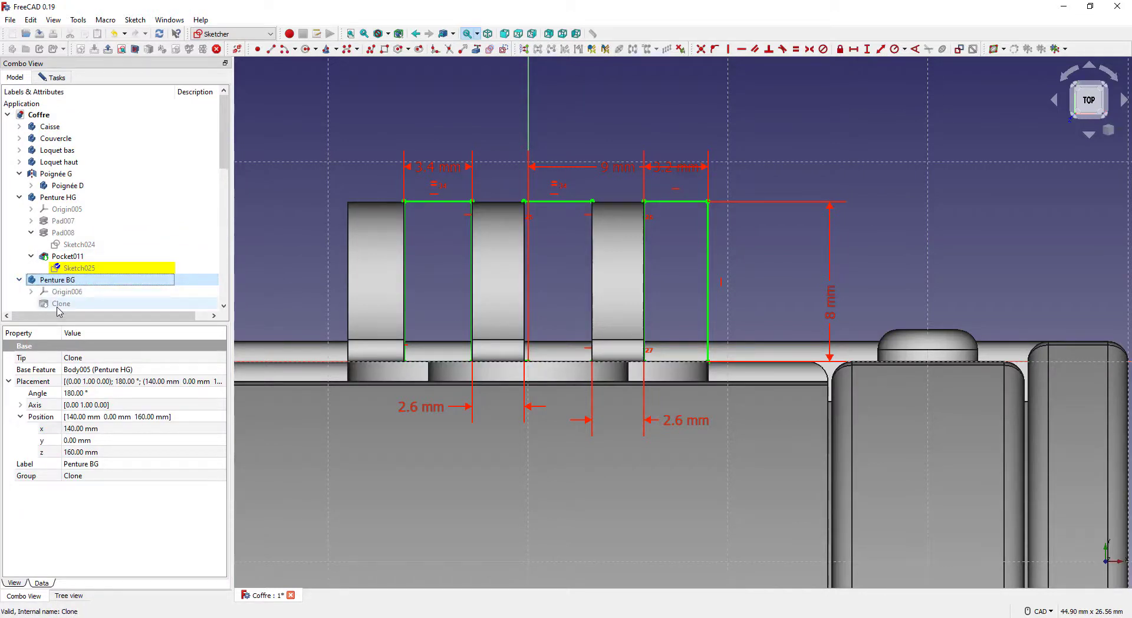
pyautogui.click(59, 305)
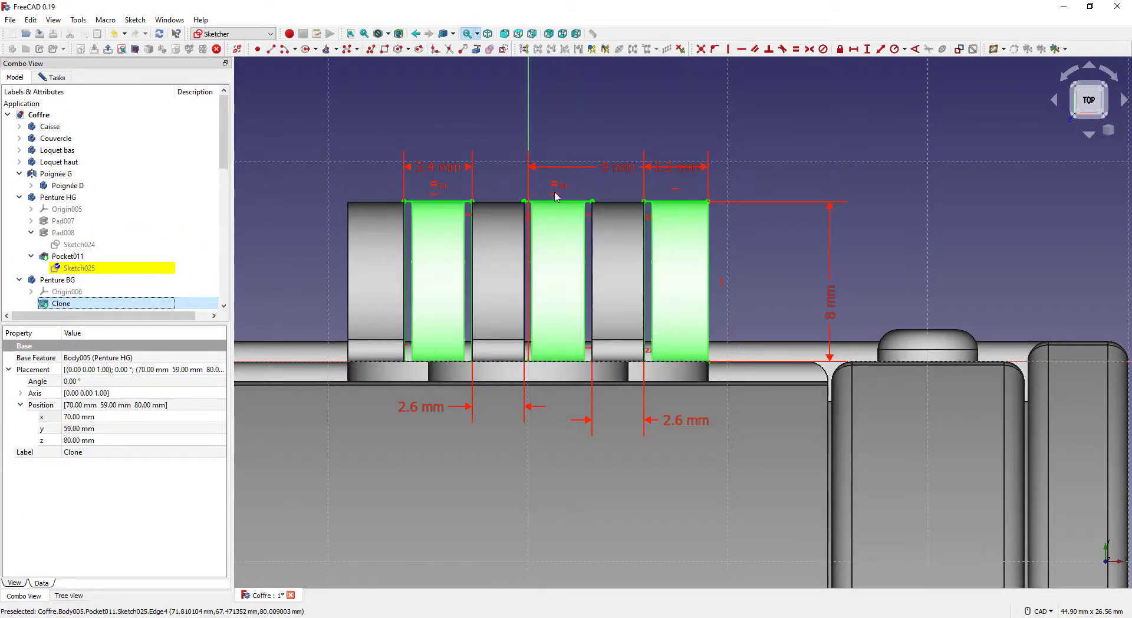
# Step: Widen the hinge knuckle cutouts, setting the equal-width rectangles to 3.6 mm and the end rectangle to 3.3 mm
pyautogui.doubleClick(450, 169)
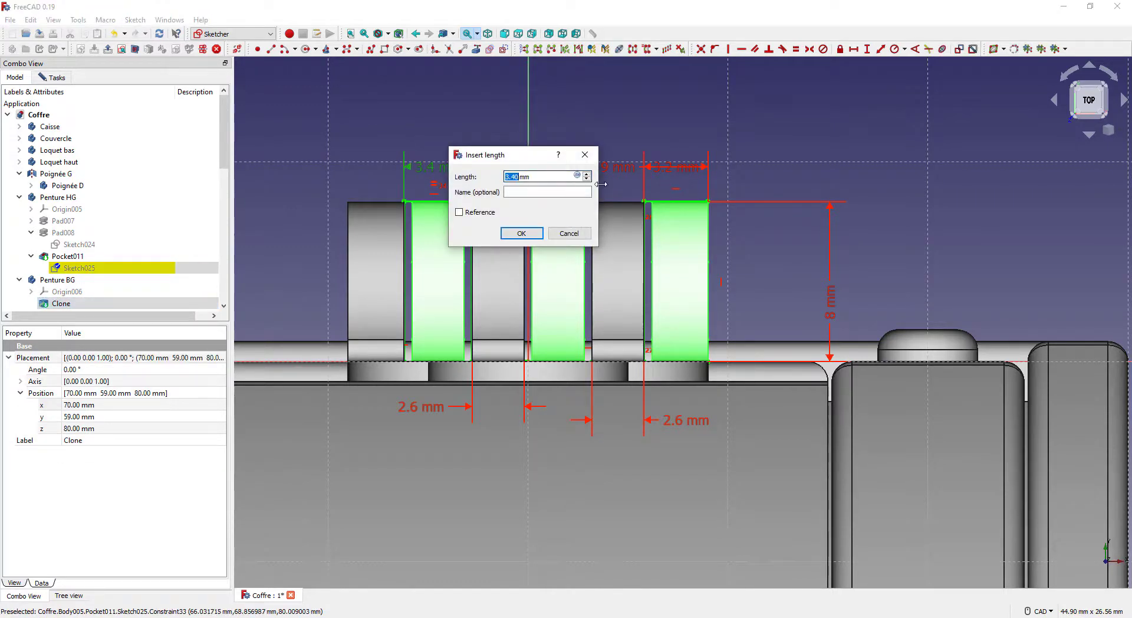
pyautogui.press('Return')
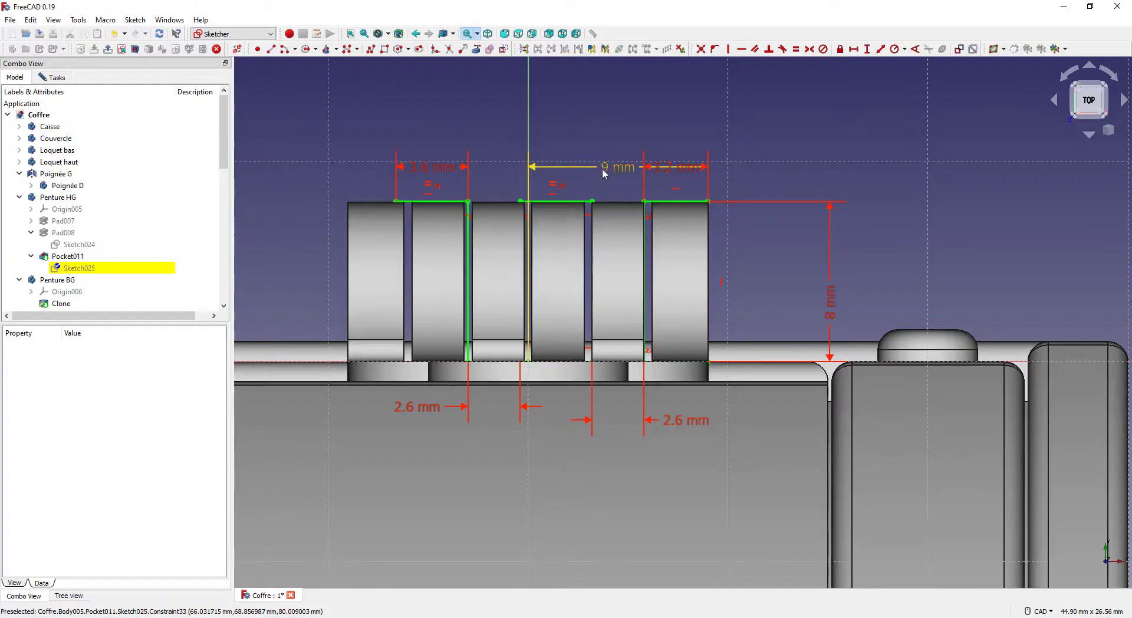
pyautogui.doubleClick(681, 172)
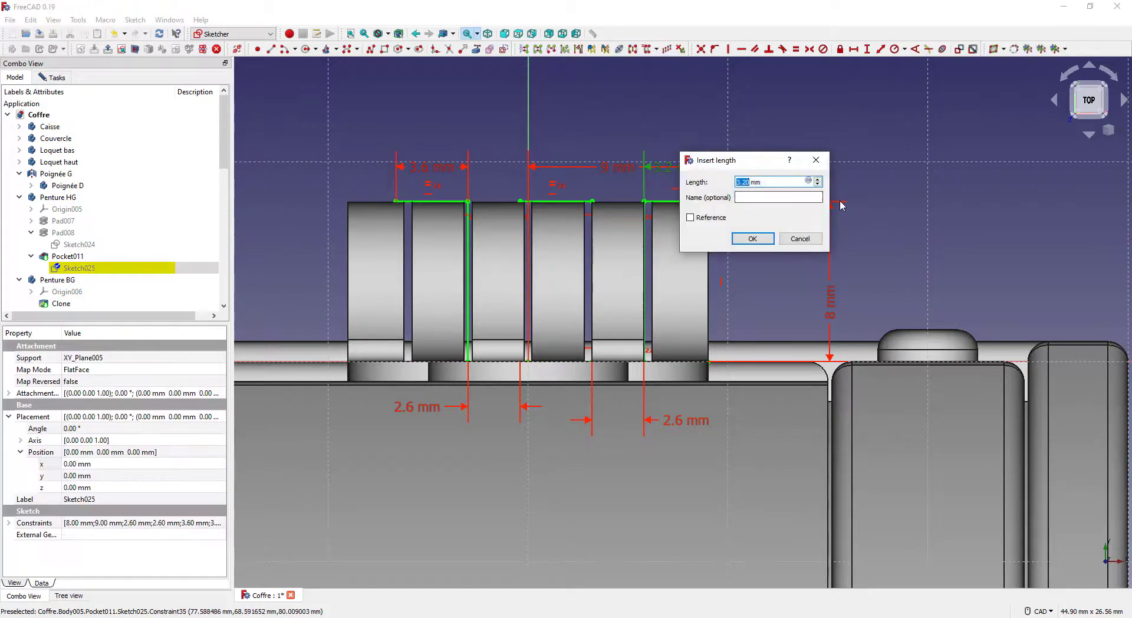
pyautogui.press('Return')
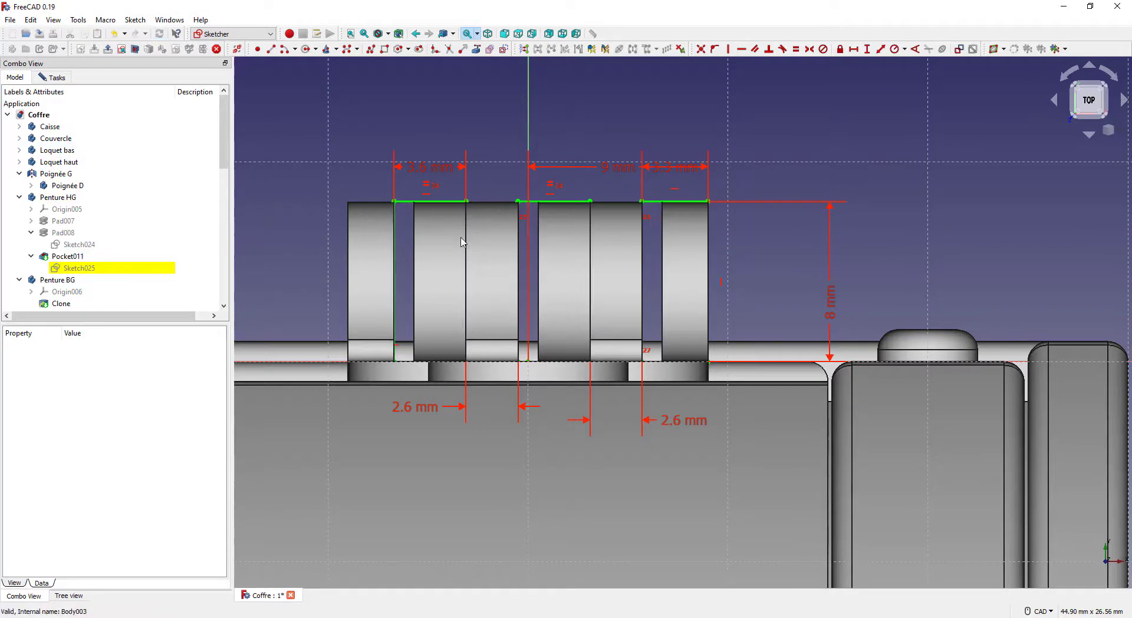
# Step: Set both spacings between the three cutout rectangles to 2.4 mm, recompute the model and close the sketch
pyautogui.doubleClick(427, 417)
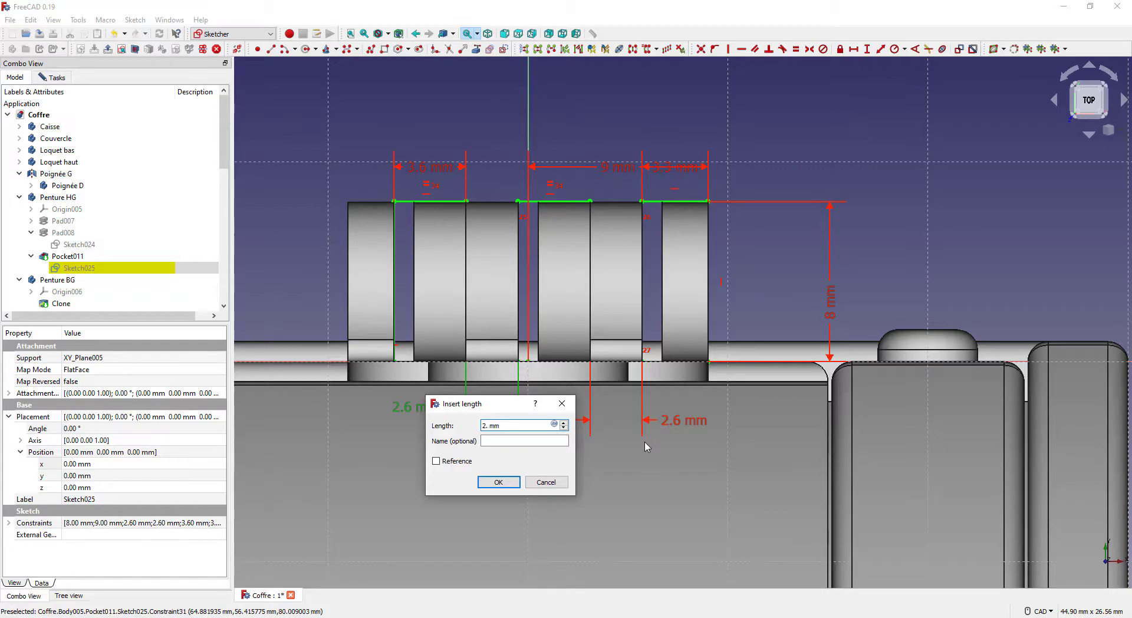
pyautogui.press('Return')
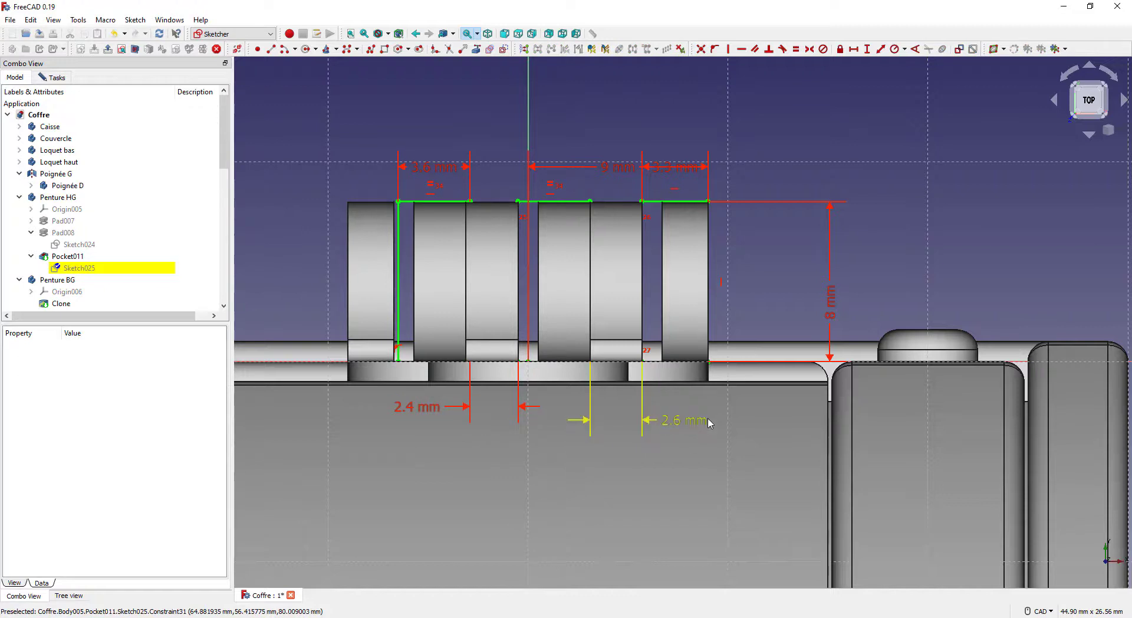
pyautogui.doubleClick(684, 430)
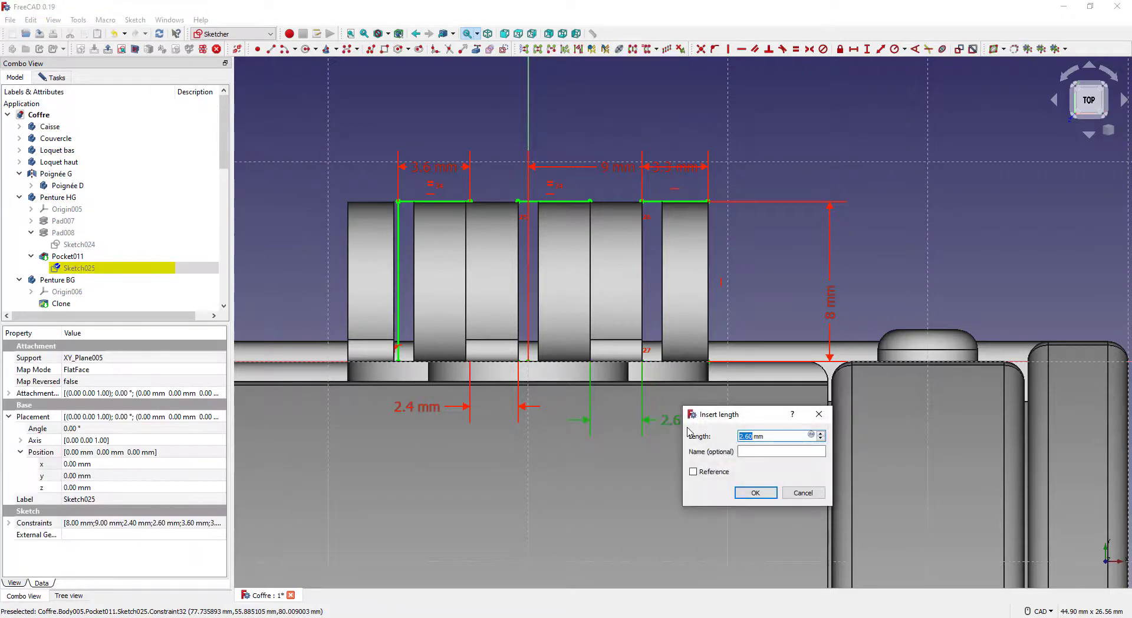
pyautogui.write('2.4')
pyautogui.press('Return')
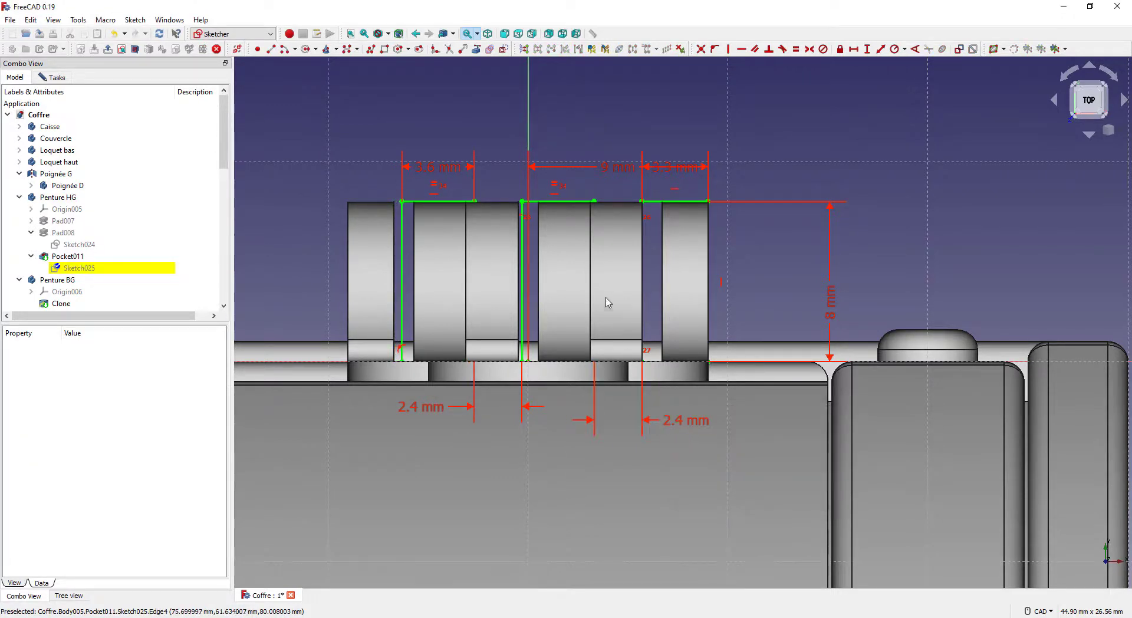
pyautogui.click(159, 35)
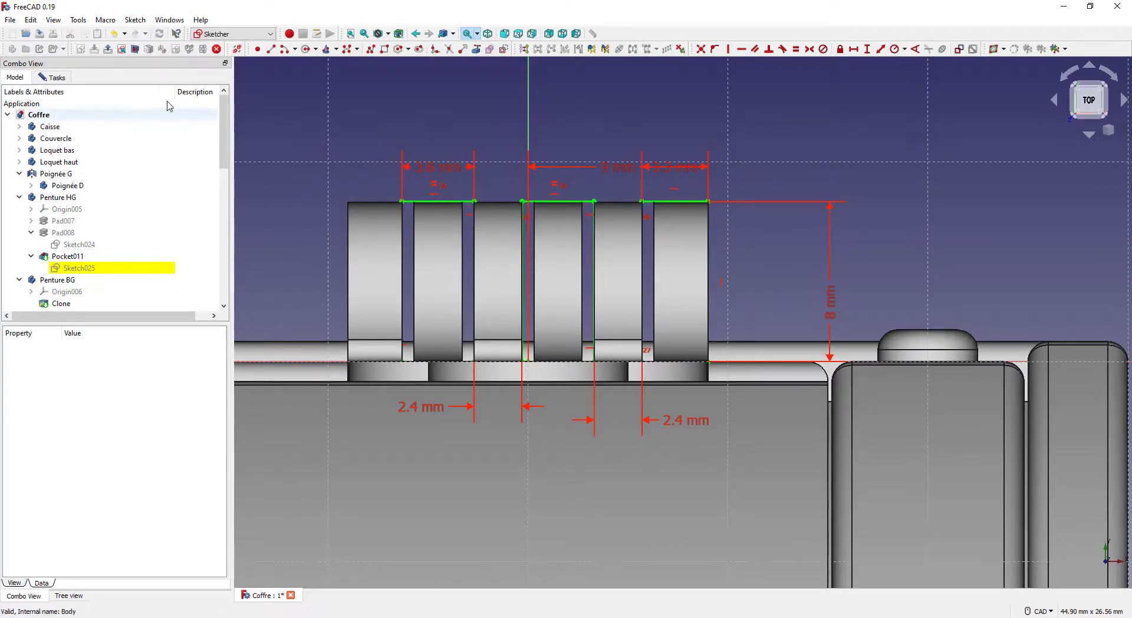
pyautogui.click(108, 53)
# Step: Make the Caisse body active and expand its feature history
pyautogui.scroll(-5, 575, 271)
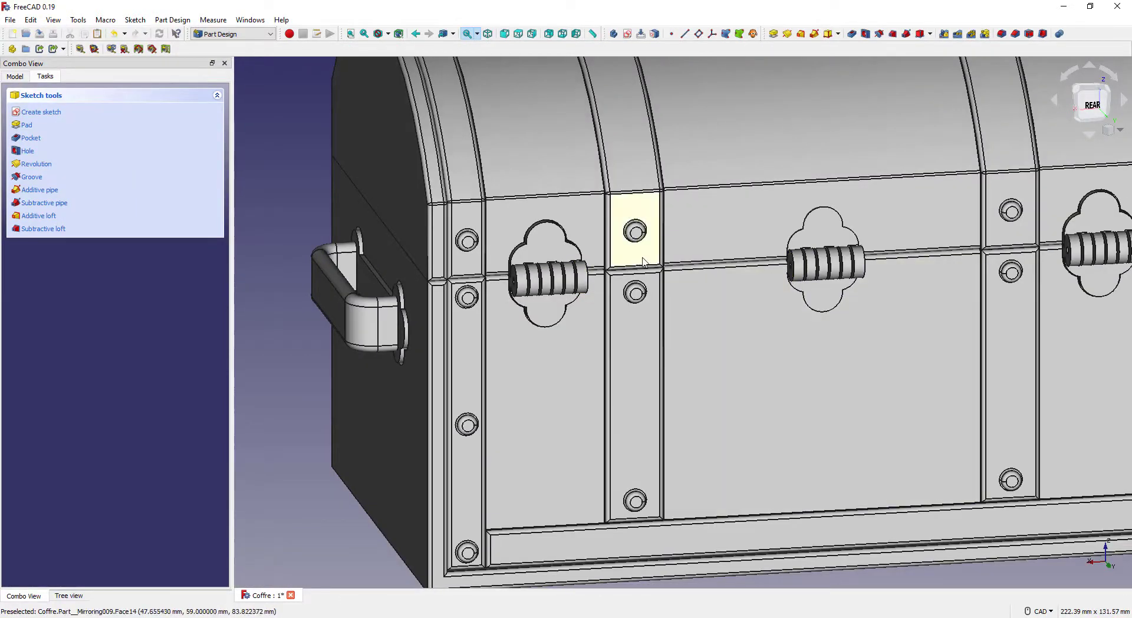
pyautogui.moveTo(791, 263); pyautogui.dragTo(824, 227, button='middle')
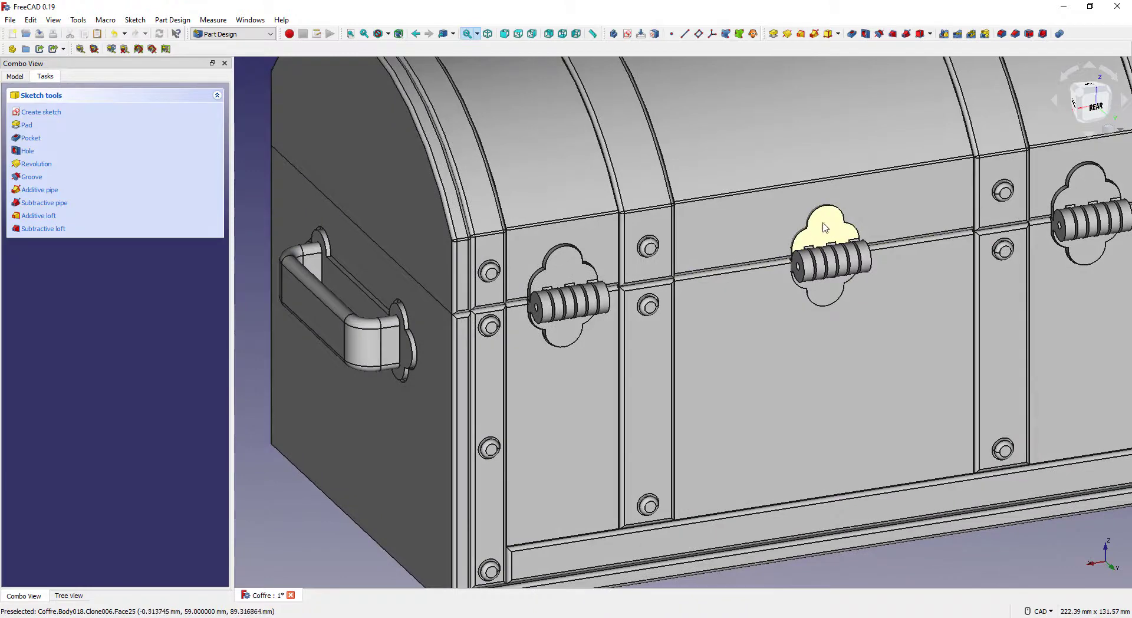
pyautogui.click(16, 77)
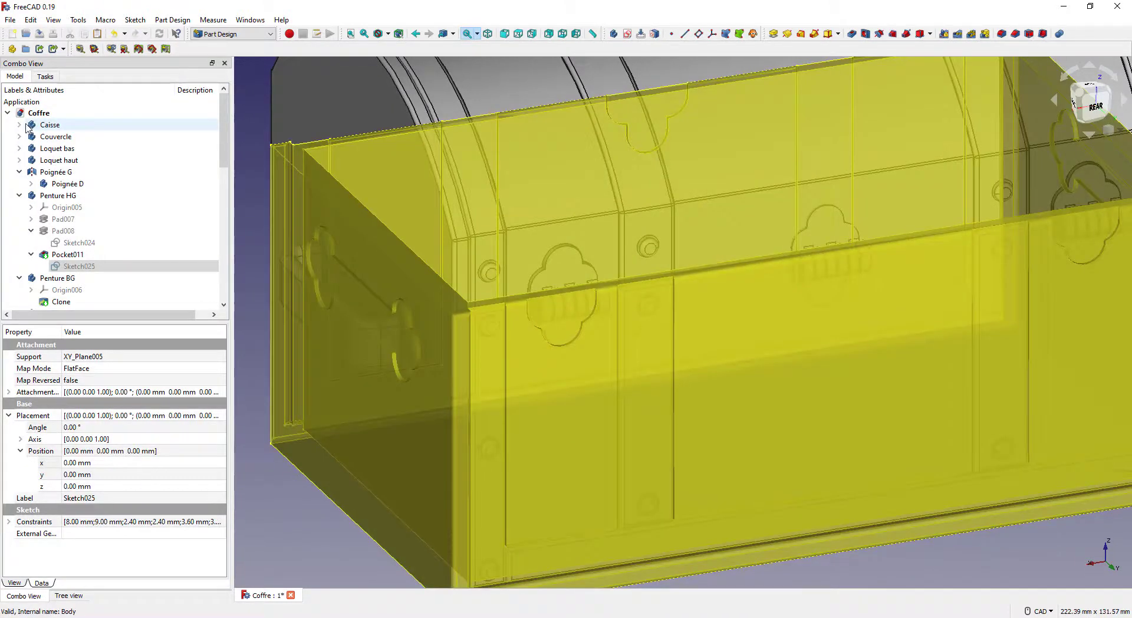
pyautogui.click(20, 125)
pyautogui.rightClick(37, 125)
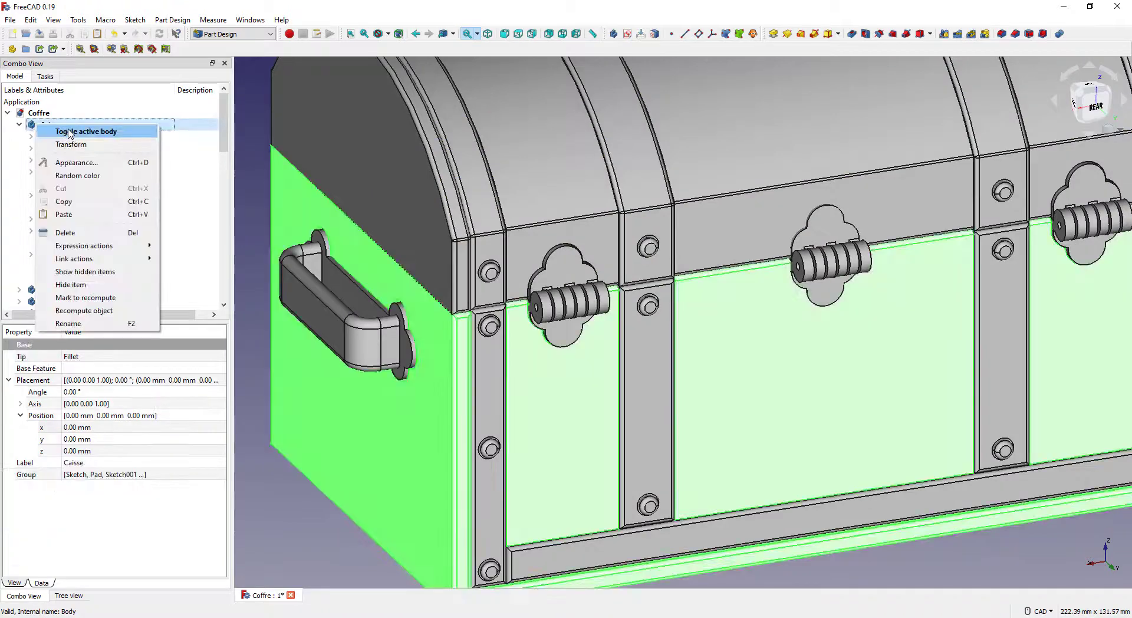
pyautogui.click(68, 132)
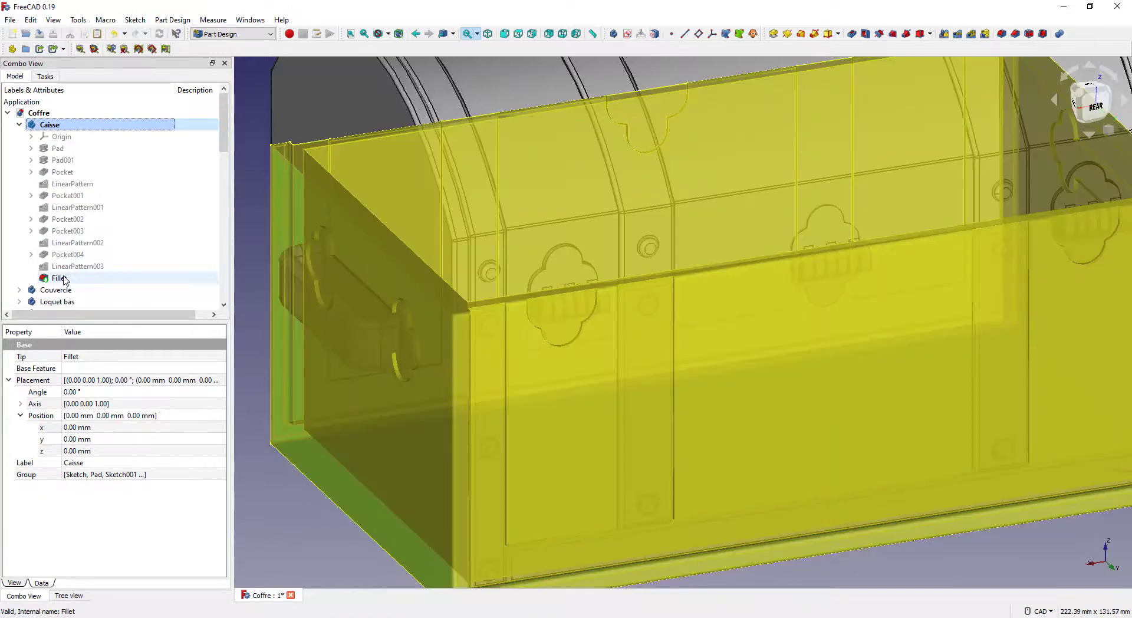
# Step: Remove rear rim edge Edge54 from the Caisse body's fillet
pyautogui.click(61, 278)
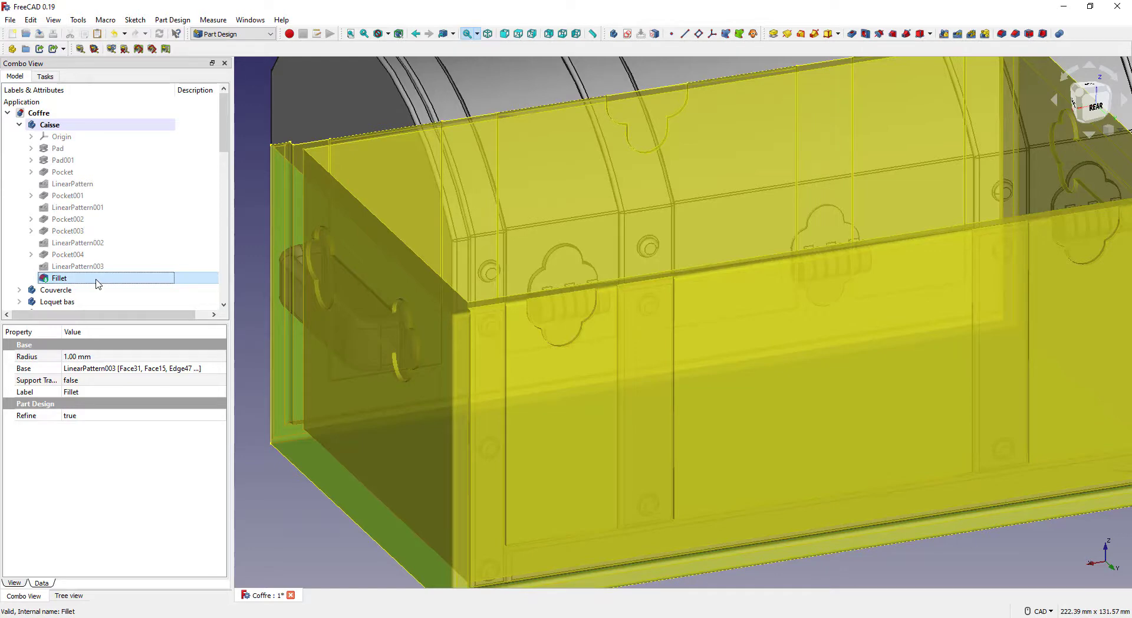
pyautogui.doubleClick(96, 279)
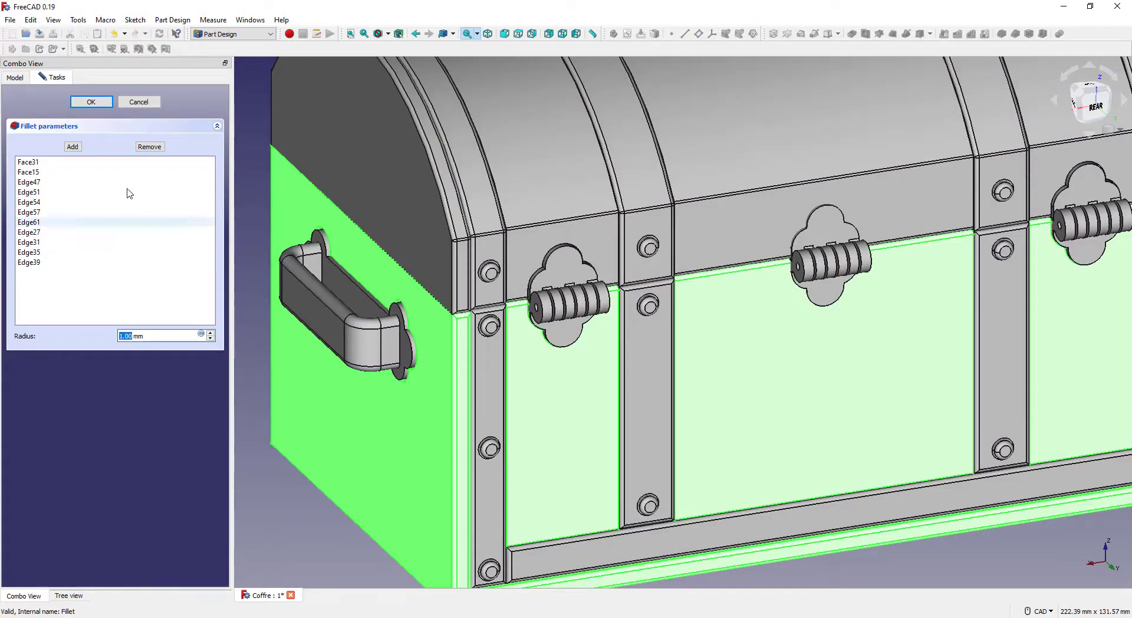
pyautogui.click(149, 146)
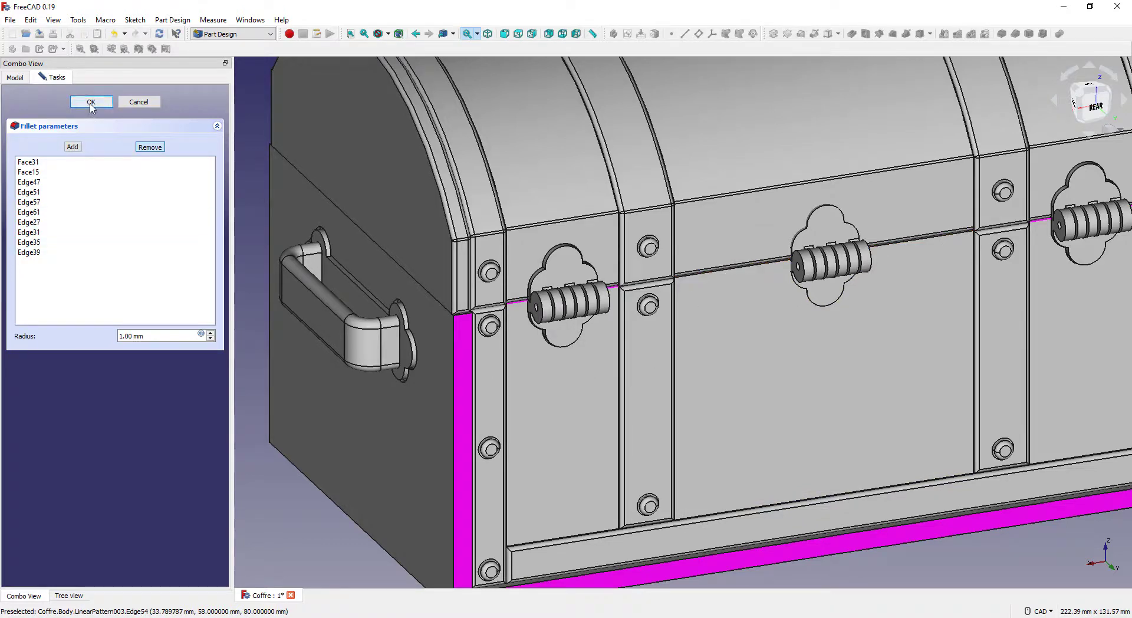
pyautogui.click(92, 102)
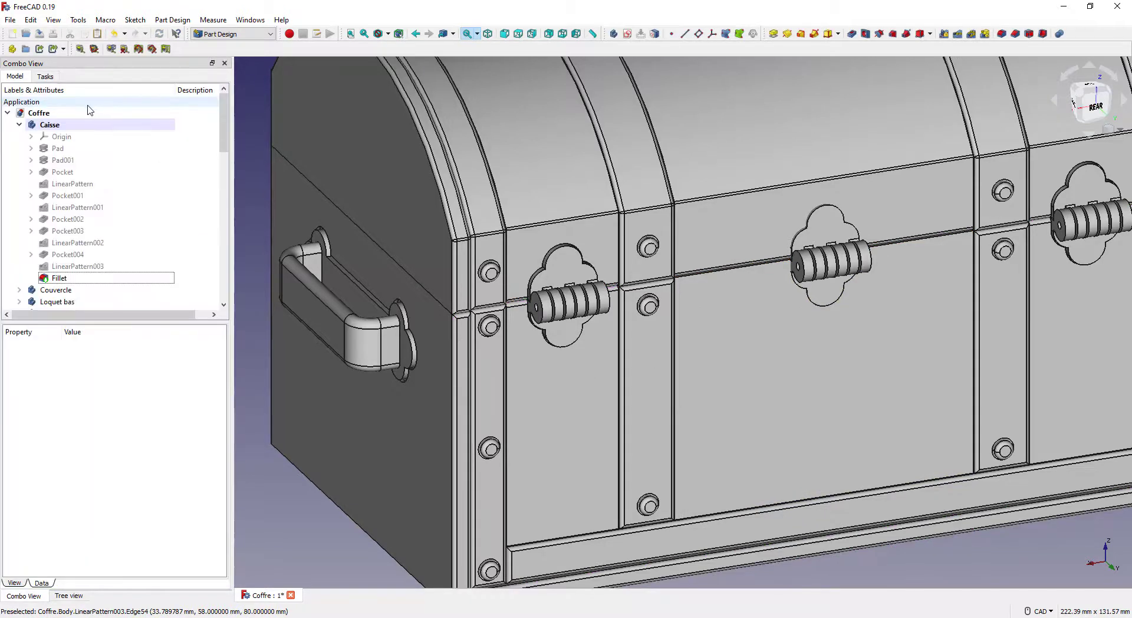
# Step: Roll the Caisse display back to LinearPattern003 and set its occurrences to 3 to recess the central rear hinge
pyautogui.click(96, 267)
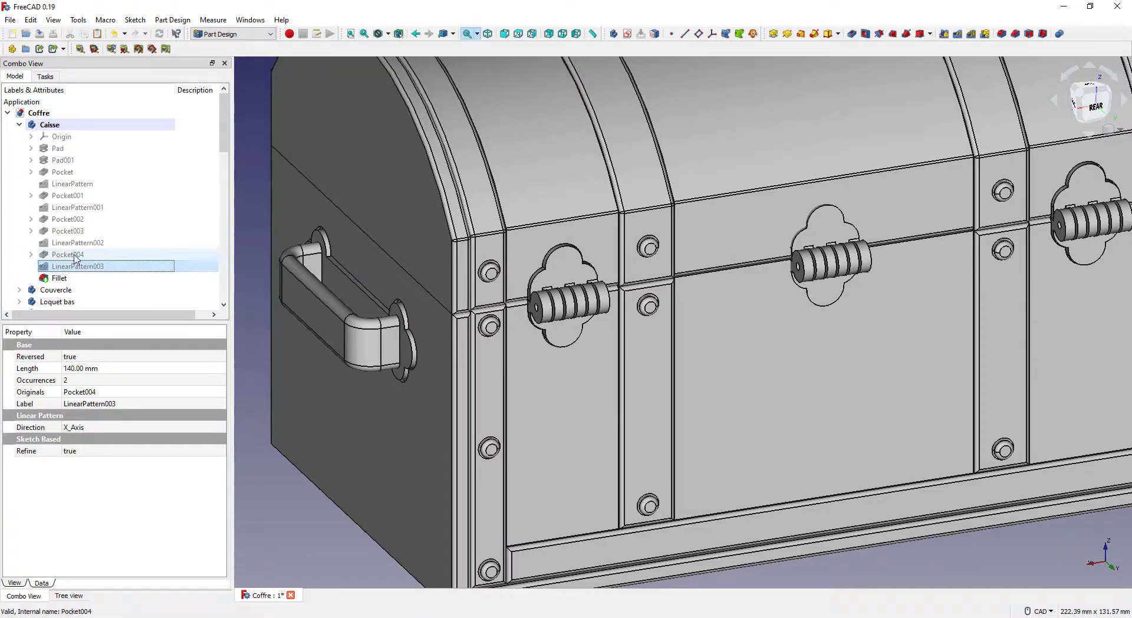
pyautogui.click(75, 256)
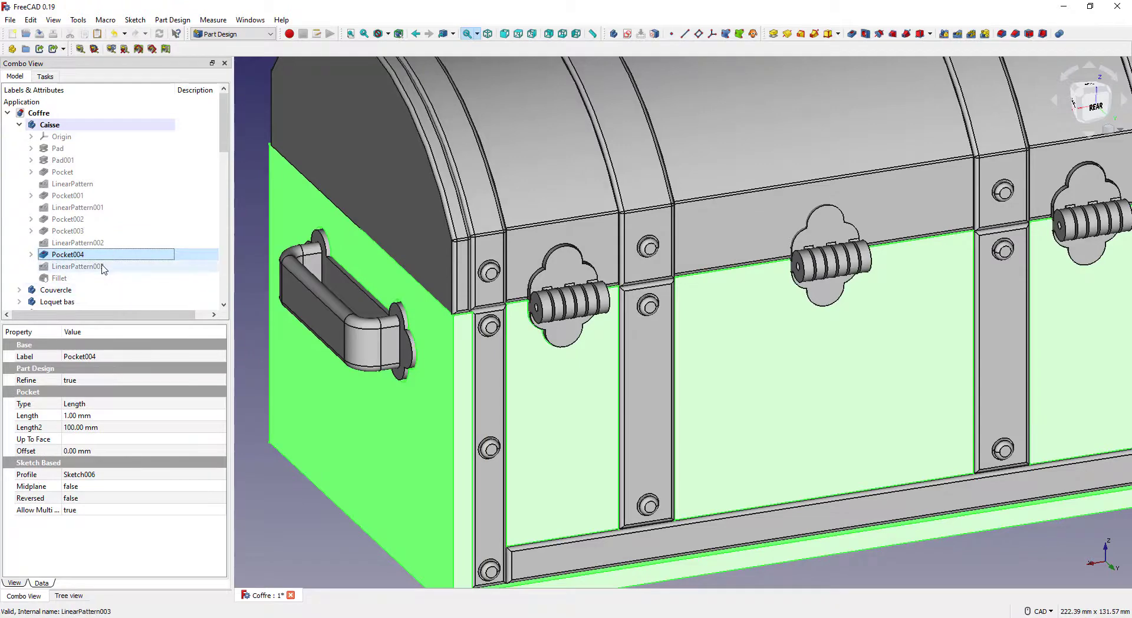
pyautogui.click(103, 269)
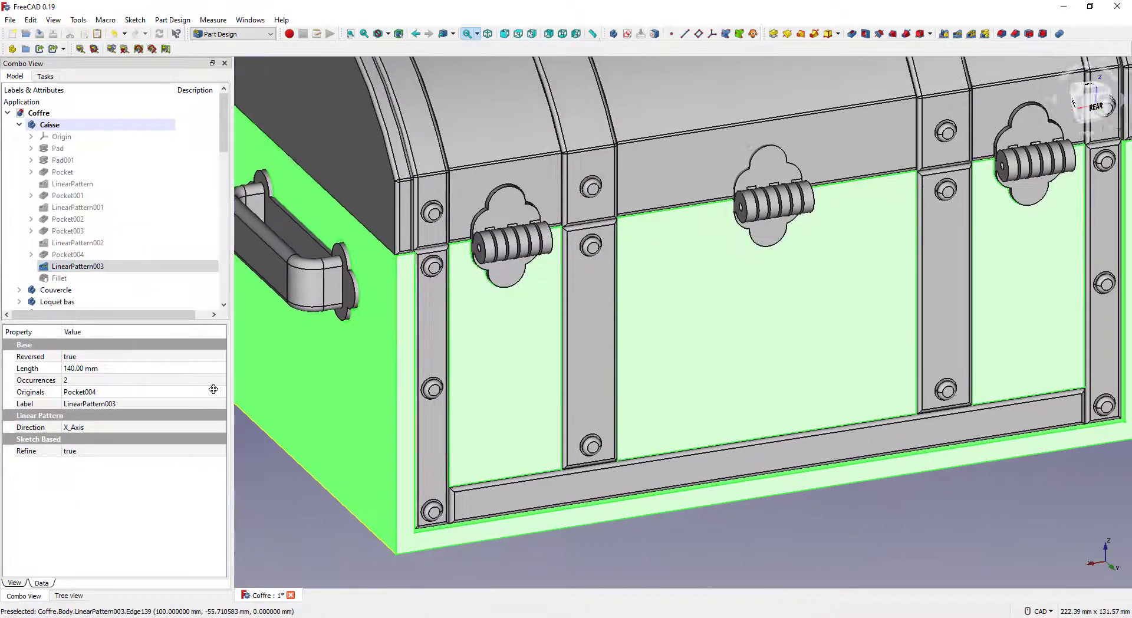
pyautogui.moveTo(213, 390); pyautogui.dragTo(214, 394, button='middle')
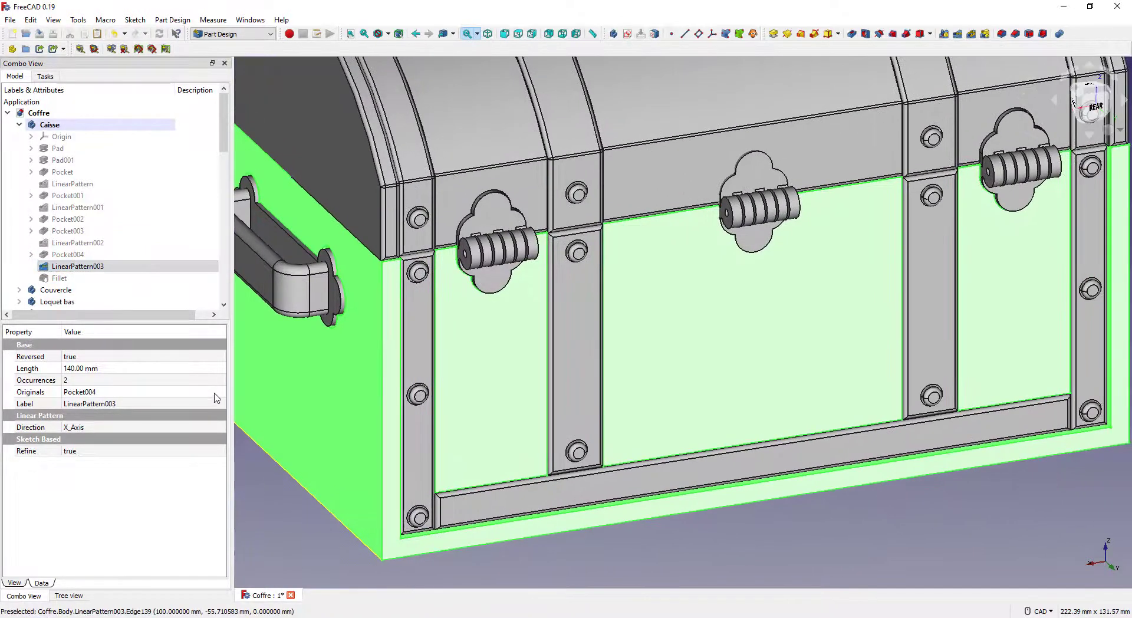
pyautogui.click(32, 254)
pyautogui.click(67, 266)
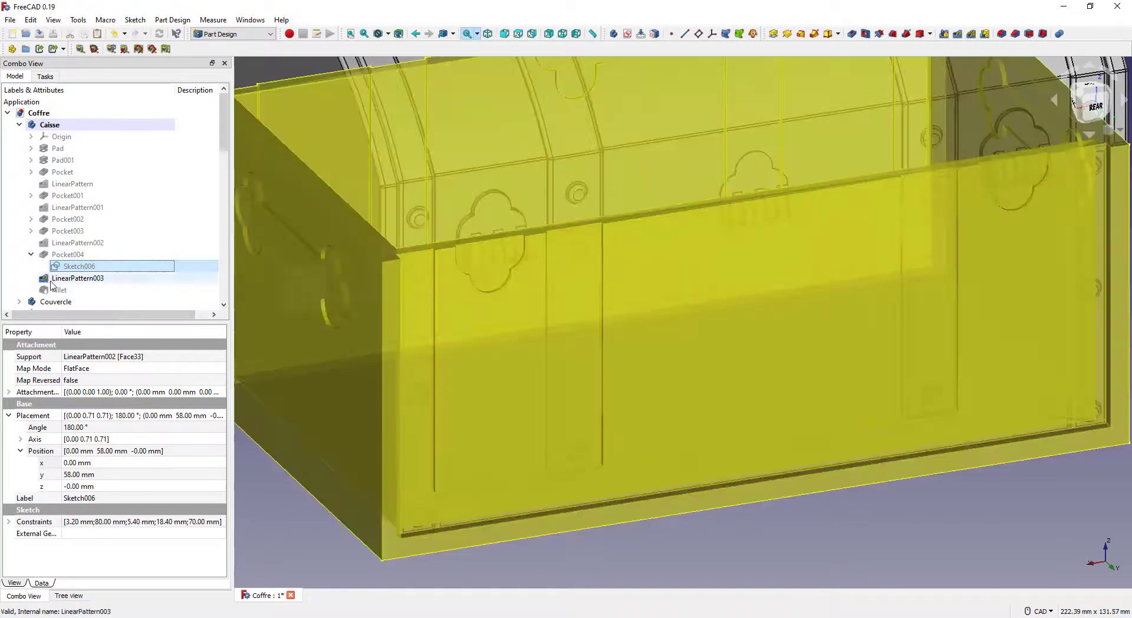
pyautogui.click(54, 279)
pyautogui.click(107, 381)
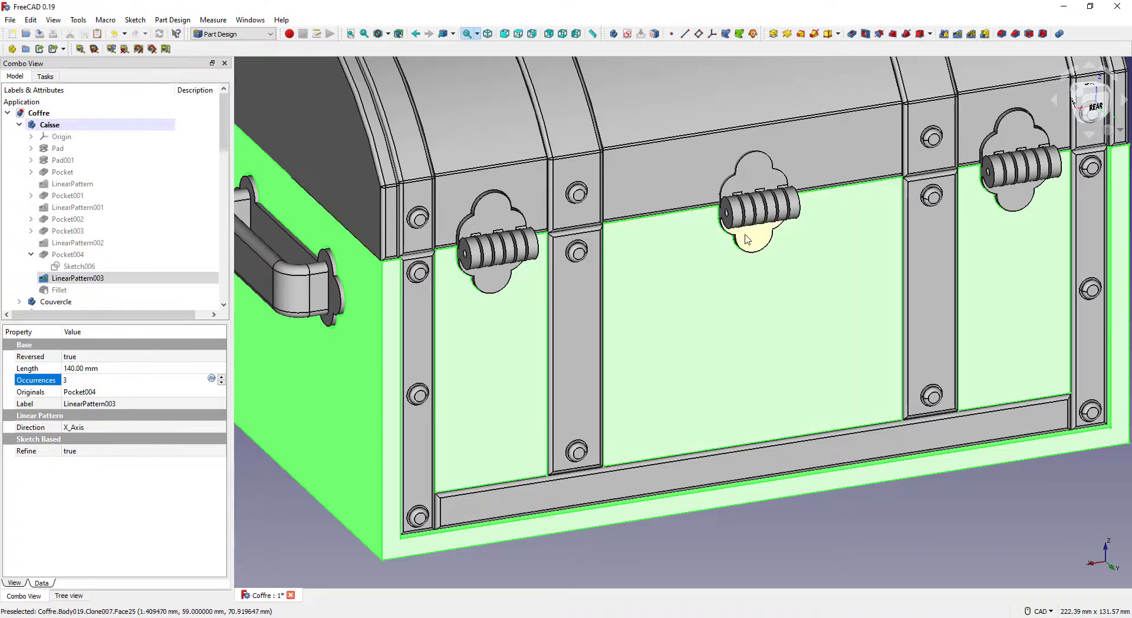
# Step: Try to add rear rim edges Edge54 and Edge58 on both sides of the central hinge to the existing Caisse fillet
pyautogui.click(59, 290)
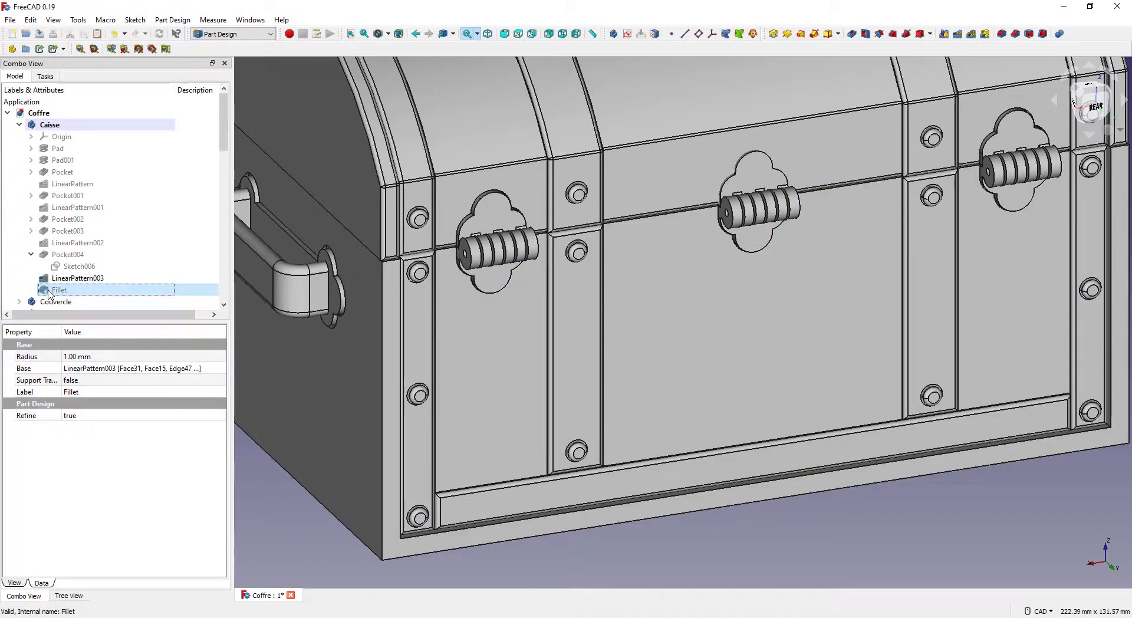
pyautogui.press('space')
pyautogui.doubleClick(49, 291)
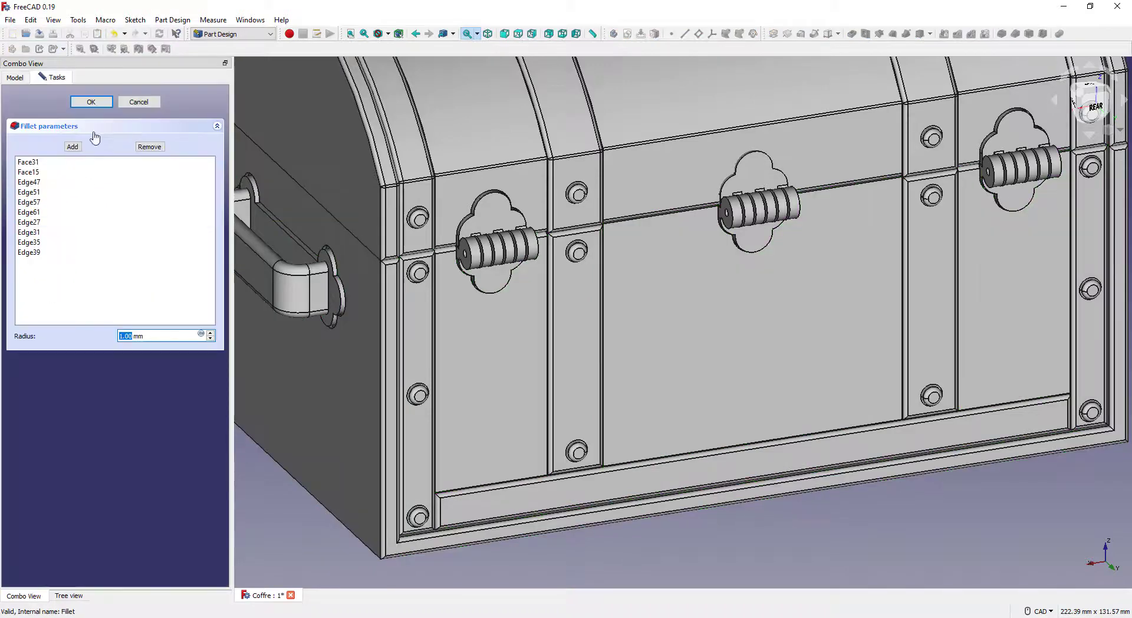
pyautogui.click(73, 147)
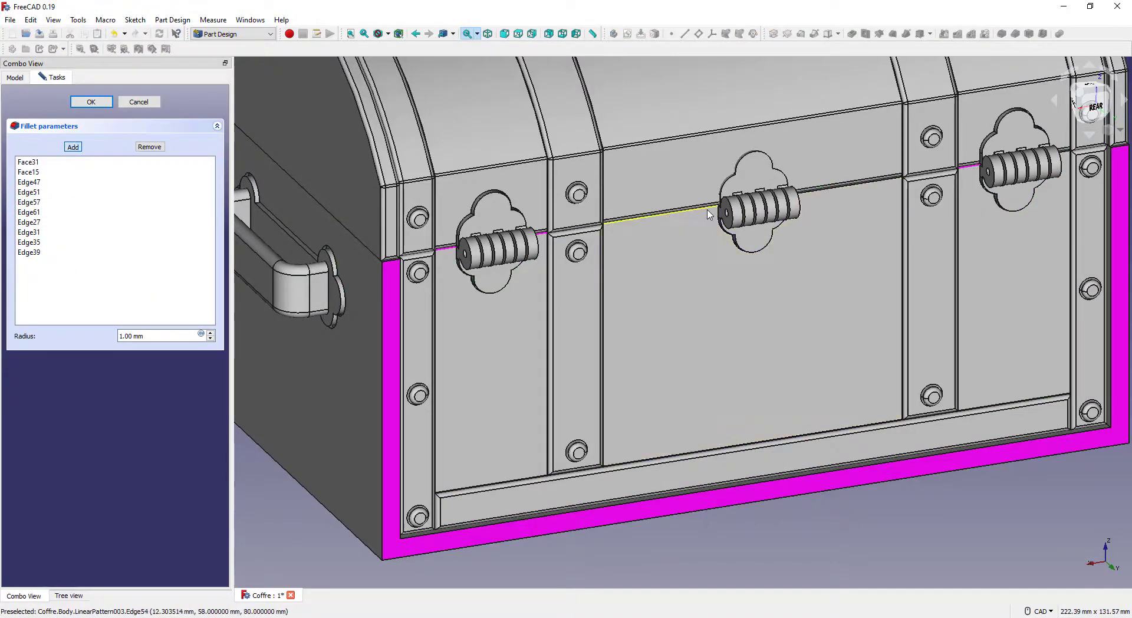
pyautogui.click(838, 191)
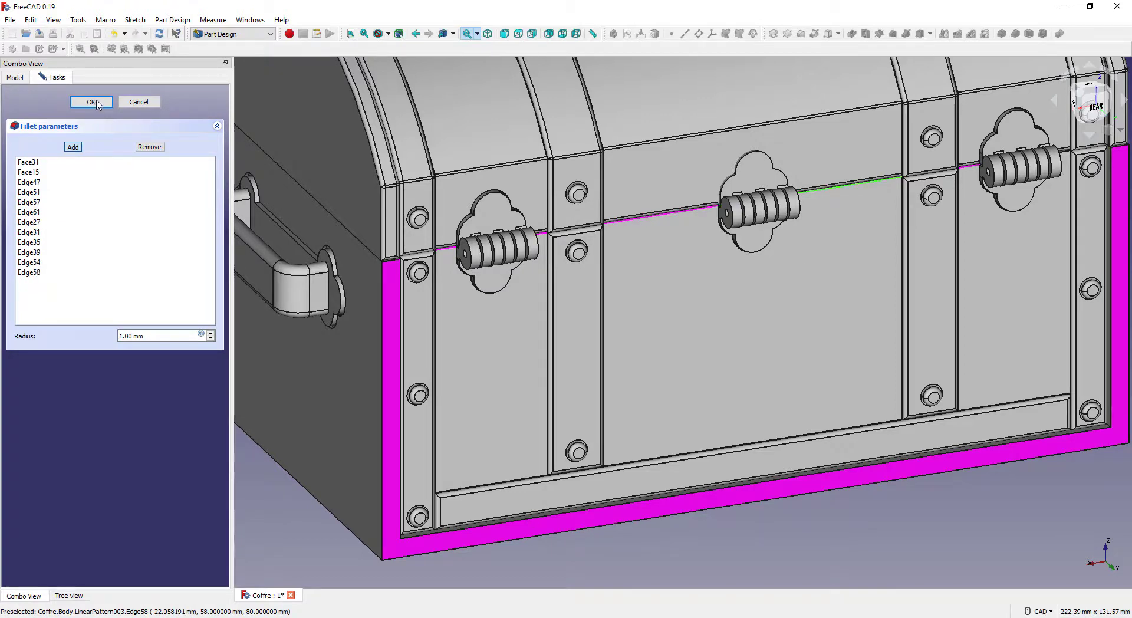
pyautogui.click(91, 102)
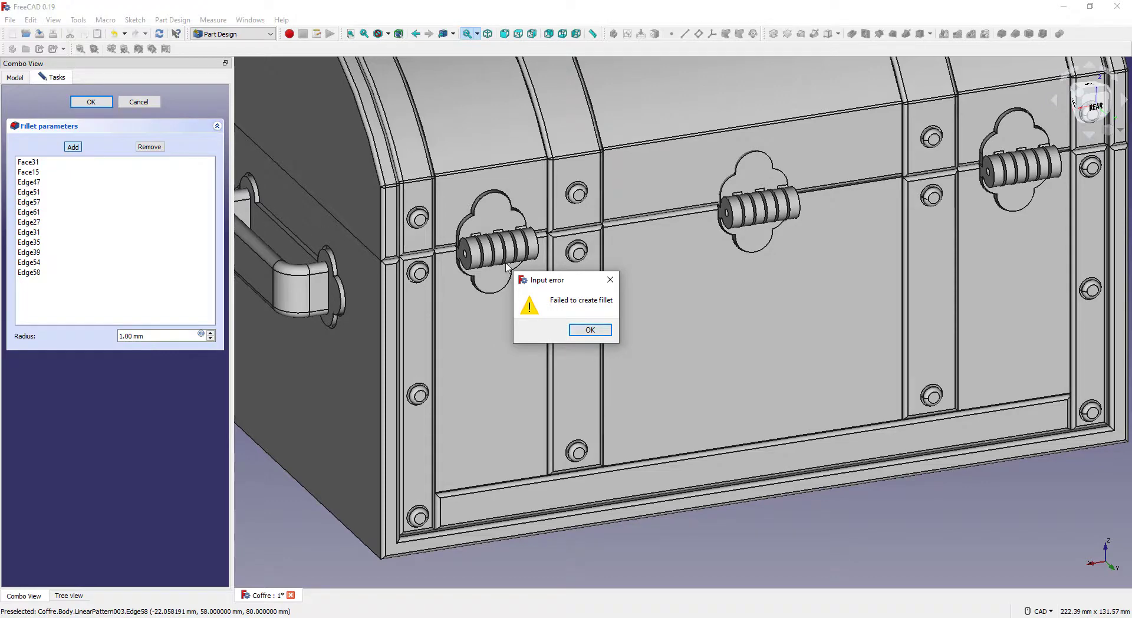
pyautogui.click(590, 330)
pyautogui.click(139, 104)
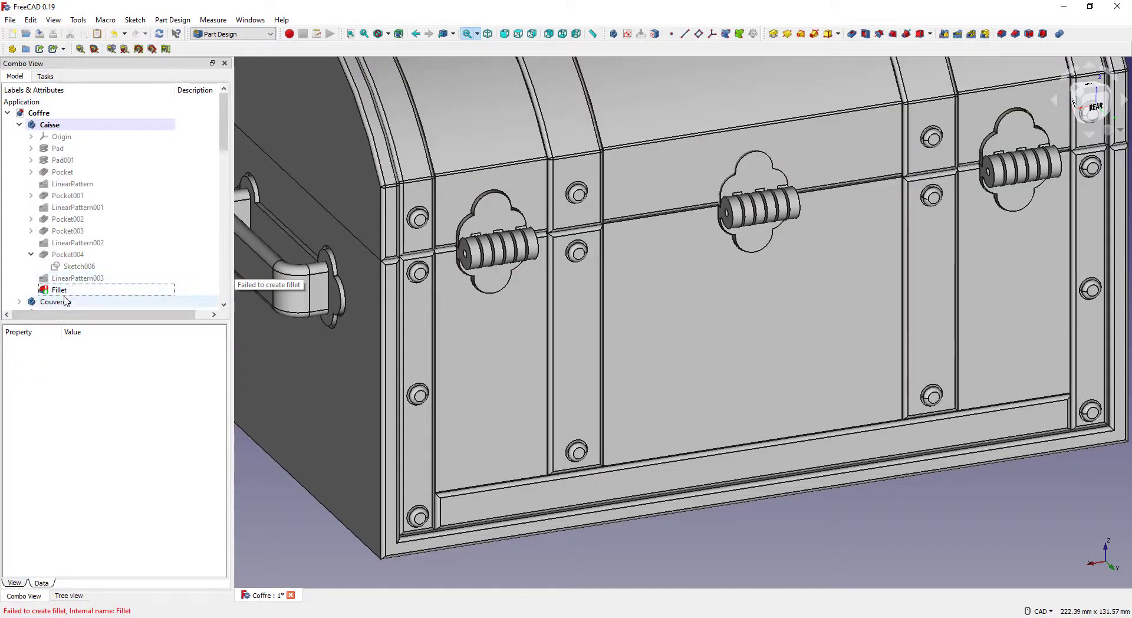
# Step: Delete the existing Fillet feature from the Caisse body
pyautogui.click(73, 279)
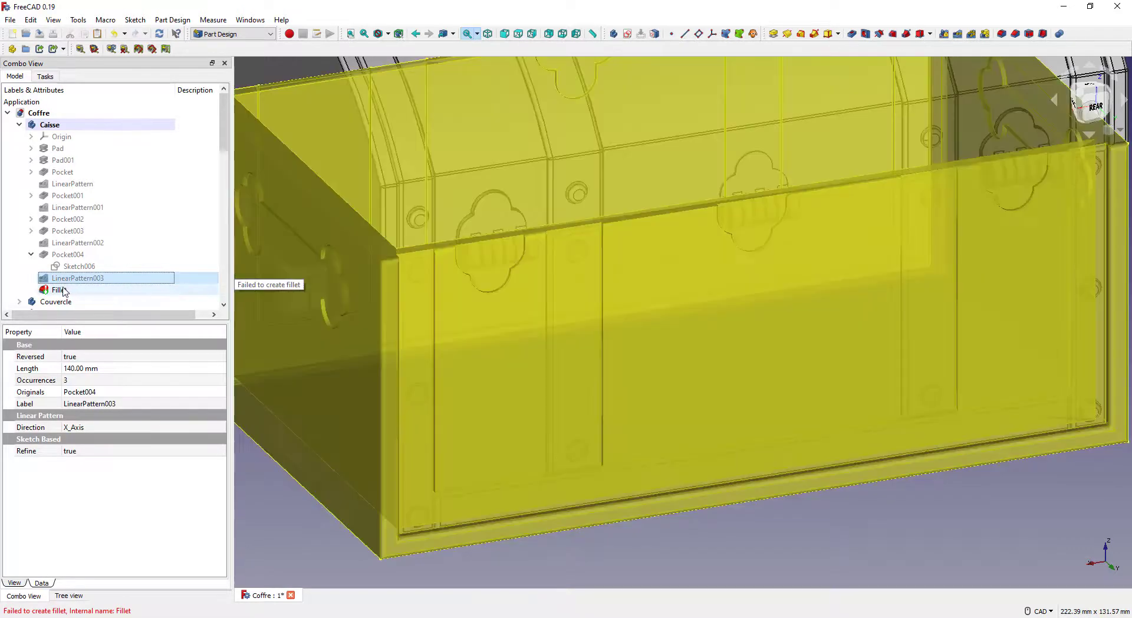
pyautogui.click(64, 292)
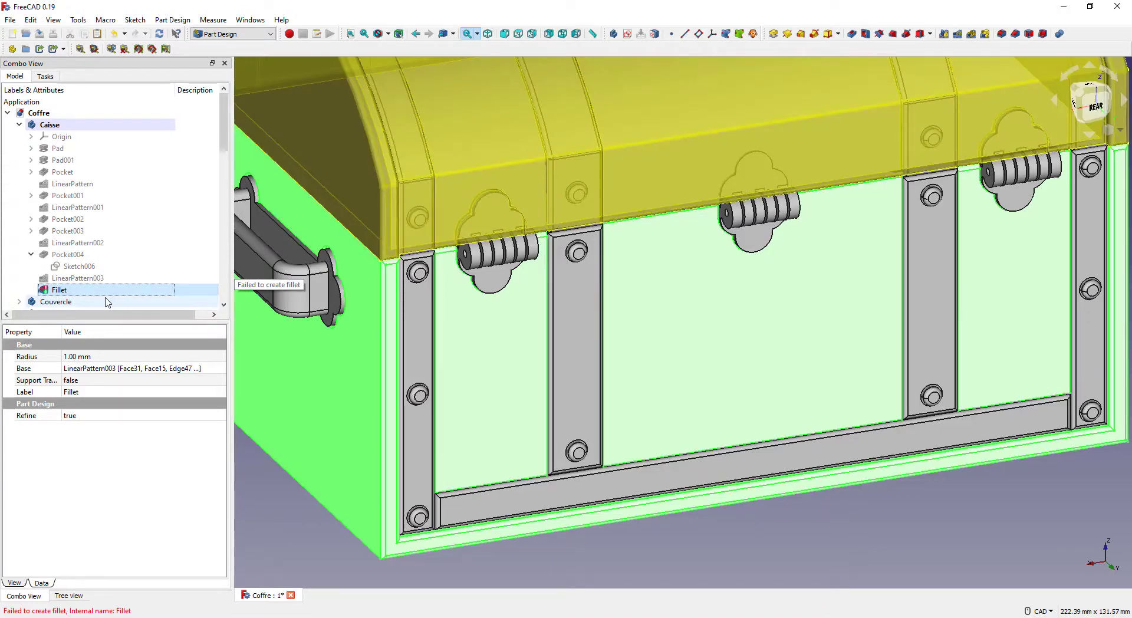
pyautogui.press('Delete')
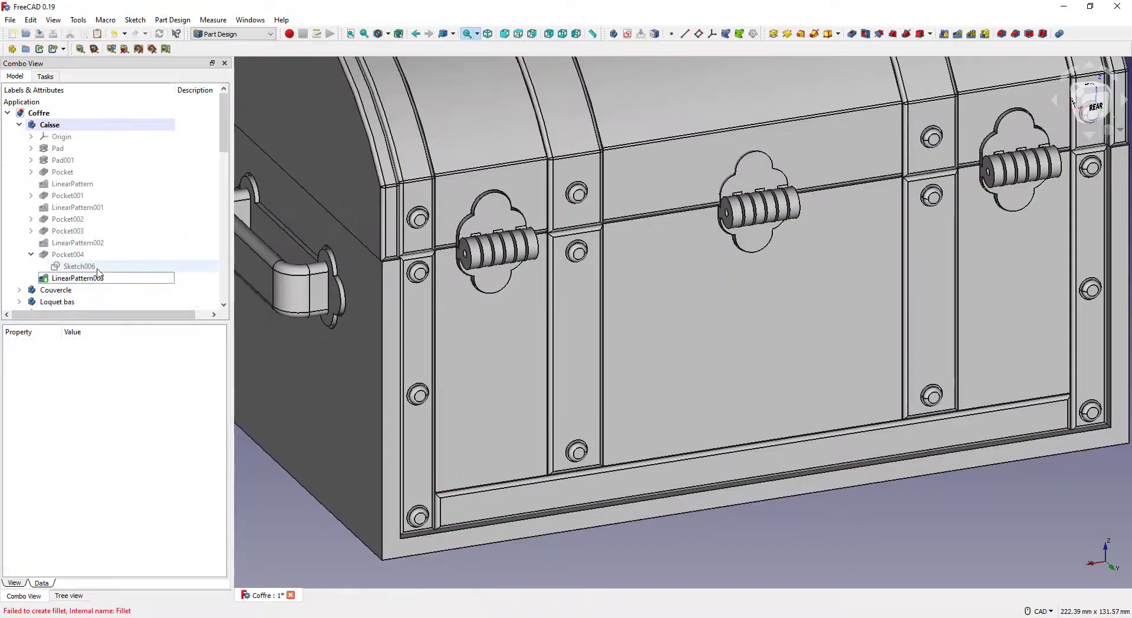
# Step: Start a new 1 mm fillet on the front and rear outer frame faces of the Caisse body
pyautogui.scroll(-3, 359, 412)
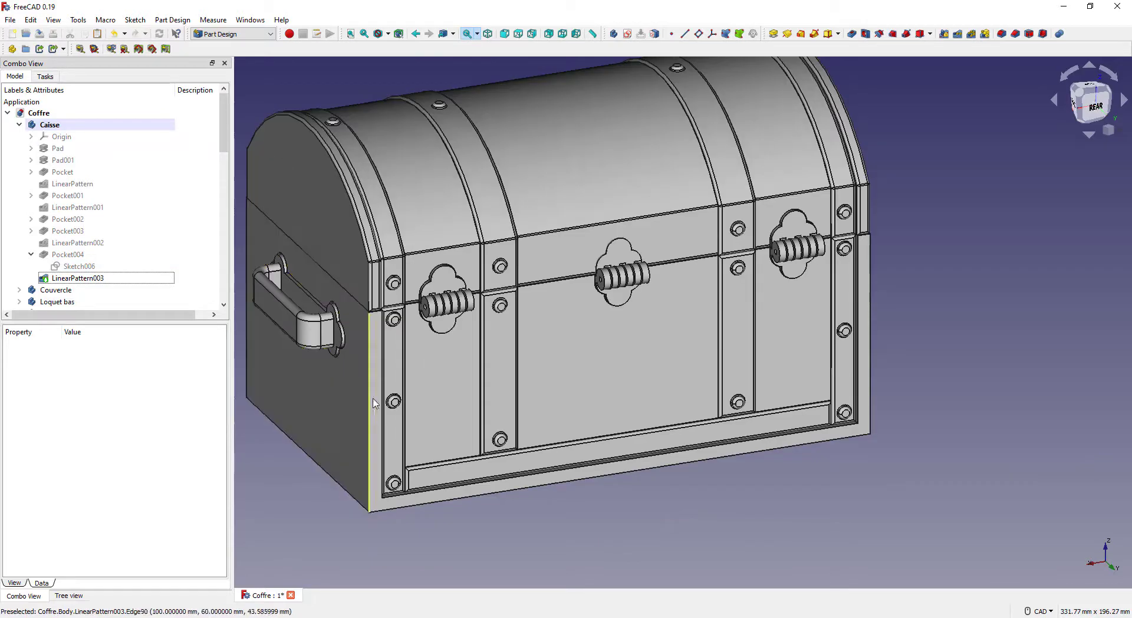
pyautogui.click(361, 407)
pyautogui.scroll(-5, 361, 407)
pyautogui.moveTo(325, 462); pyautogui.dragTo(592, 414, button='middle')
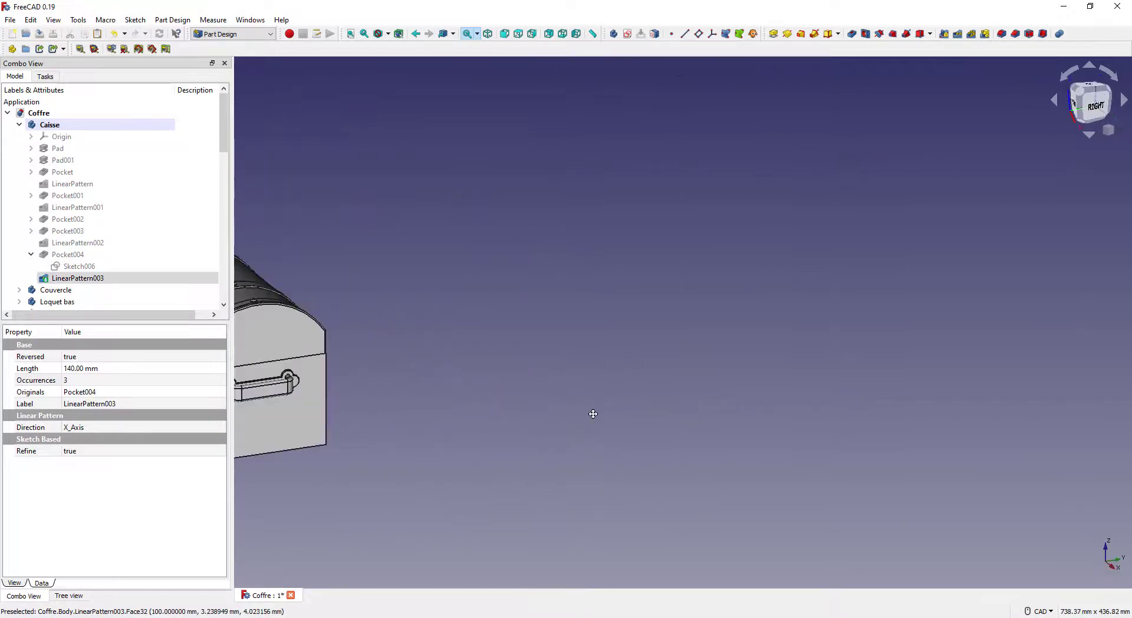
pyautogui.scroll(-2, 659, 380)
pyautogui.moveTo(380, 406); pyautogui.dragTo(462, 435, button='middle')
pyautogui.scroll(4, 437, 418)
pyautogui.scroll(2, 437, 419)
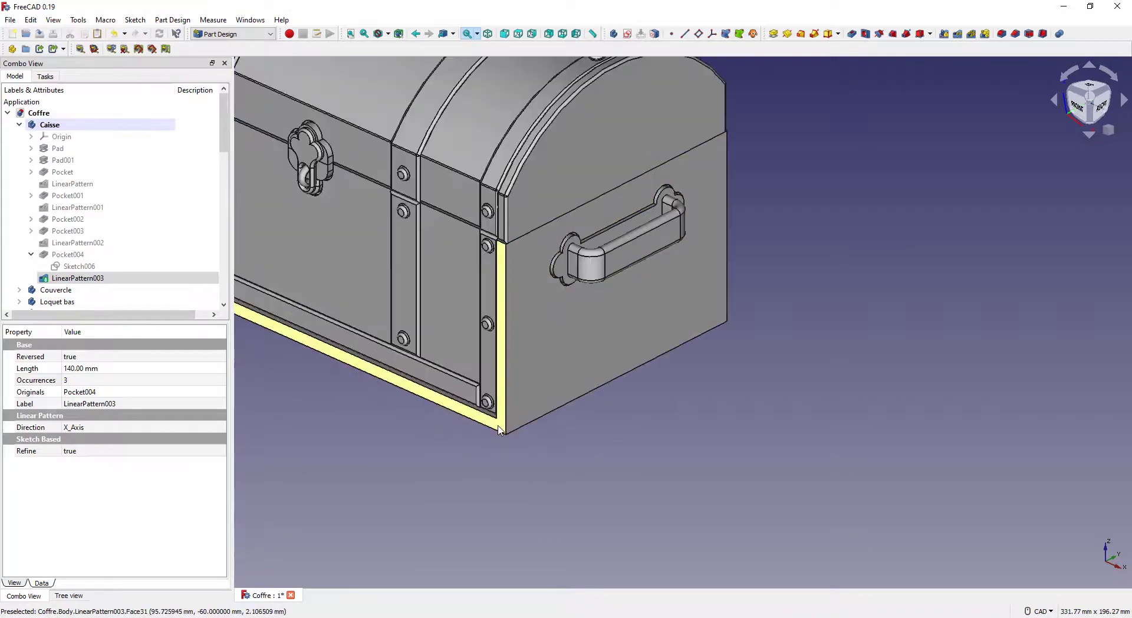
pyautogui.click(502, 426)
pyautogui.click(1002, 33)
# Step: Add the six rear rim edges between the straps and hinges to the fillet: Edge47, Edge51, Edge54, Edge58, Edge61 and Edge65
pyautogui.moveTo(560, 472); pyautogui.dragTo(200, 482, button='middle')
pyautogui.scroll(4, 761, 321)
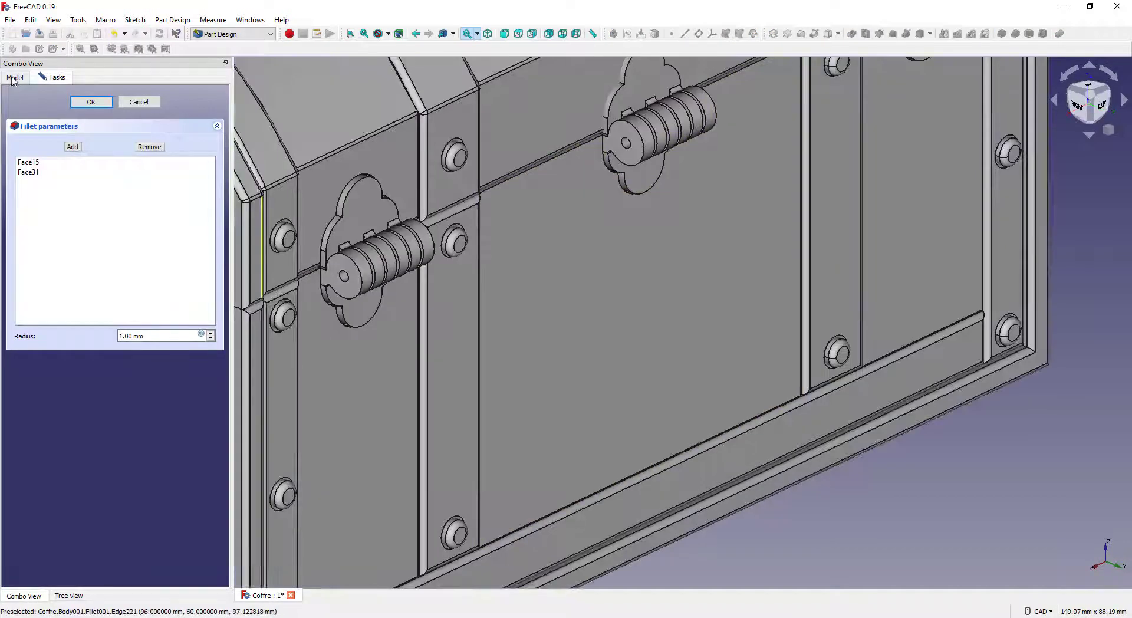
pyautogui.click(73, 147)
pyautogui.click(309, 283)
pyautogui.moveTo(566, 318); pyautogui.dragTo(733, 300, button='middle')
pyautogui.click(583, 256)
pyautogui.click(752, 205)
pyautogui.click(584, 256)
pyautogui.click(754, 204)
pyautogui.click(899, 180)
# Step: Add front rim edges Edge39, Edge35, Edge31 and Edge27 to the fillet and complete it
pyautogui.scroll(-12, 900, 180)
pyautogui.moveTo(590, 248); pyautogui.dragTo(943, 235, button='middle')
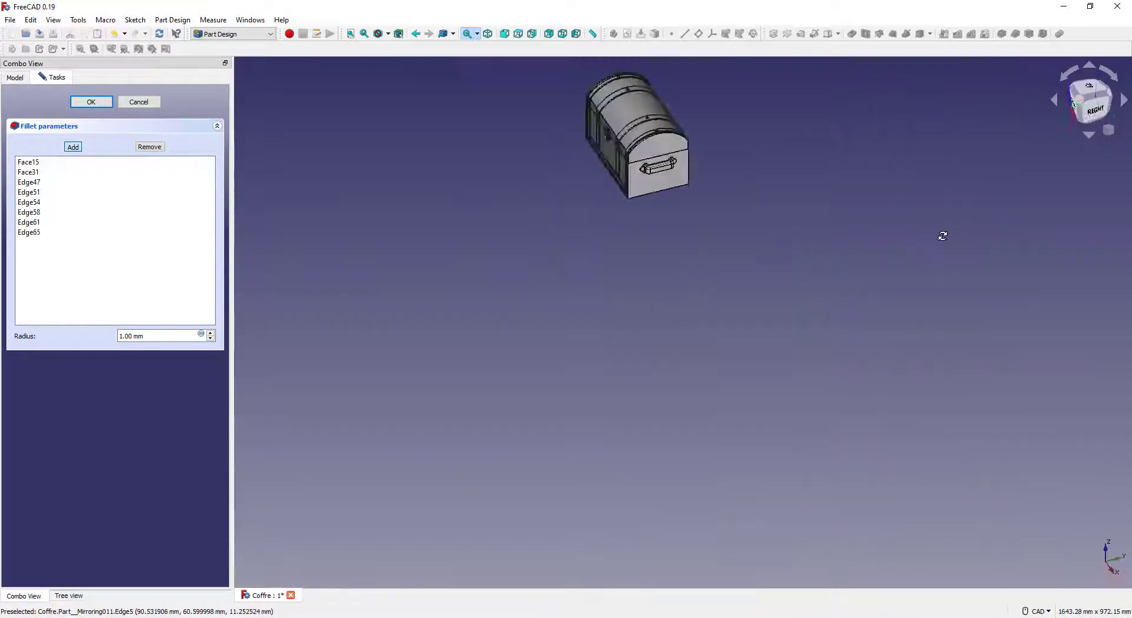
pyautogui.scroll(12, 596, 201)
pyautogui.click(787, 275)
pyautogui.click(635, 219)
pyautogui.click(464, 154)
pyautogui.click(323, 100)
pyautogui.scroll(-4, 538, 333)
pyautogui.moveTo(538, 333); pyautogui.dragTo(560, 398, button='middle')
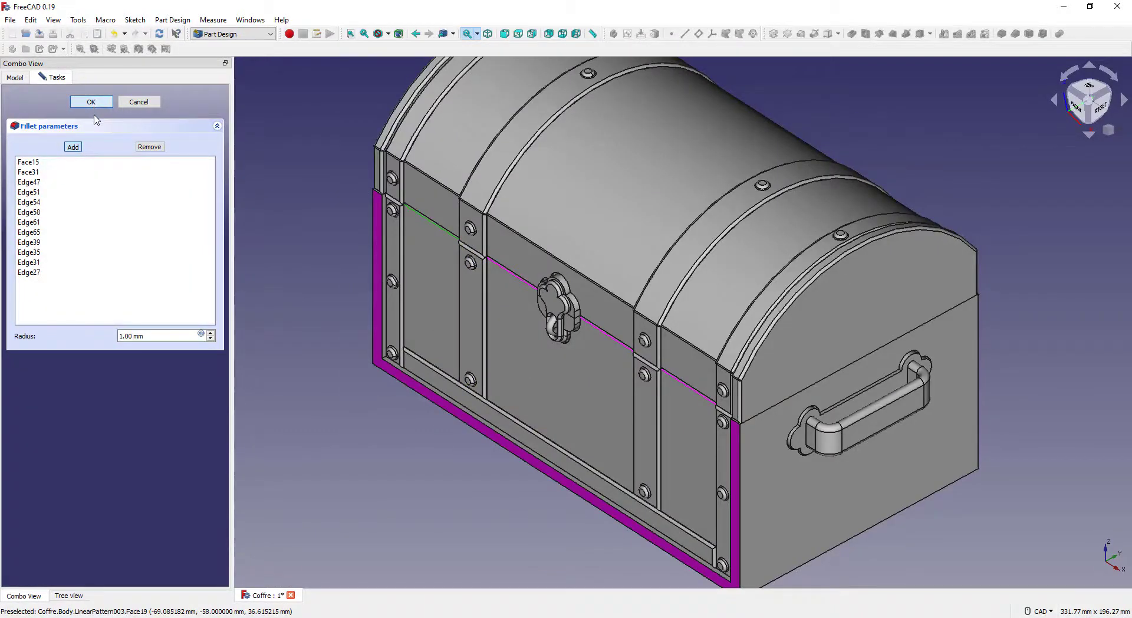
pyautogui.click(91, 102)
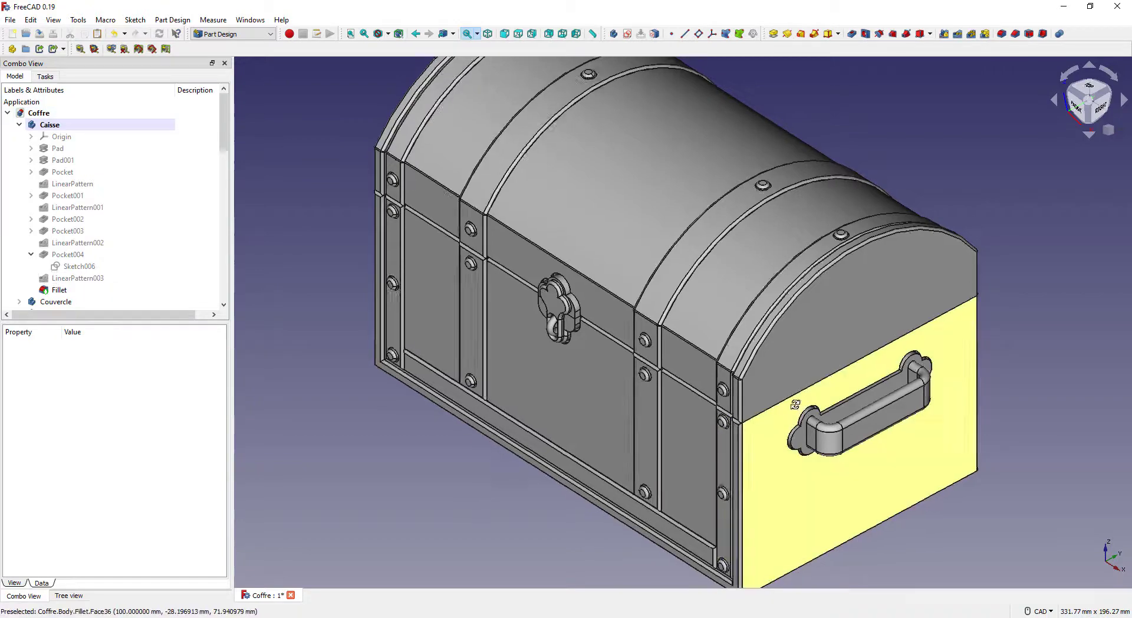
# Step: Switch the active body from Caisse to Couvercle and set LinearPattern006's occurrences to 3
pyautogui.moveTo(795, 405); pyautogui.dragTo(774, 256, button='middle')
pyautogui.scroll(8, 774, 257)
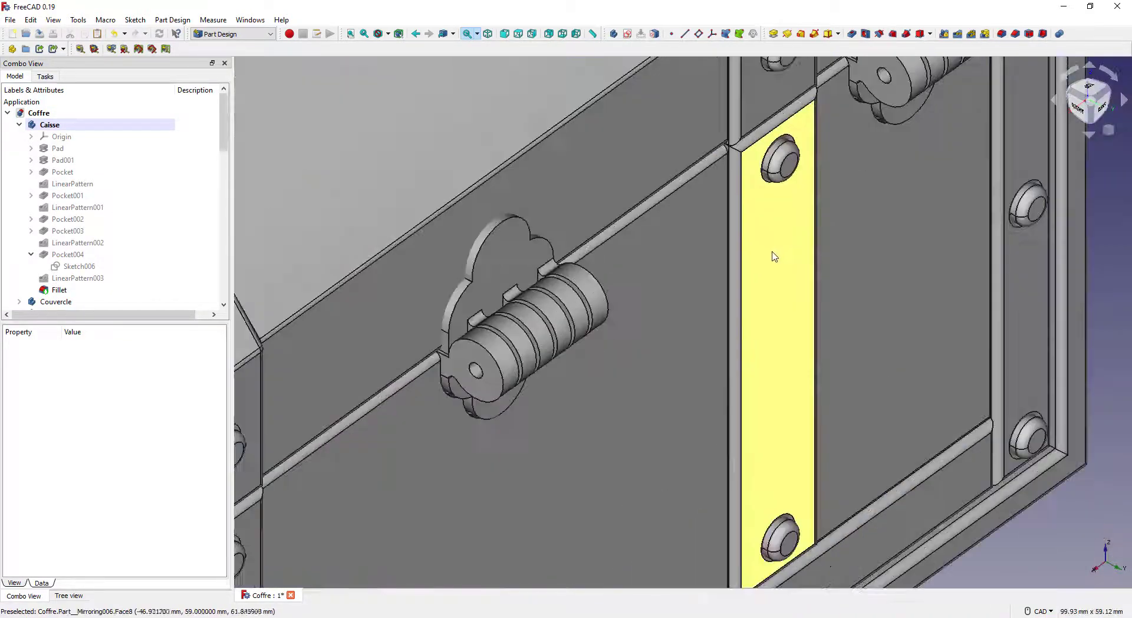
pyautogui.scroll(-6, 654, 330)
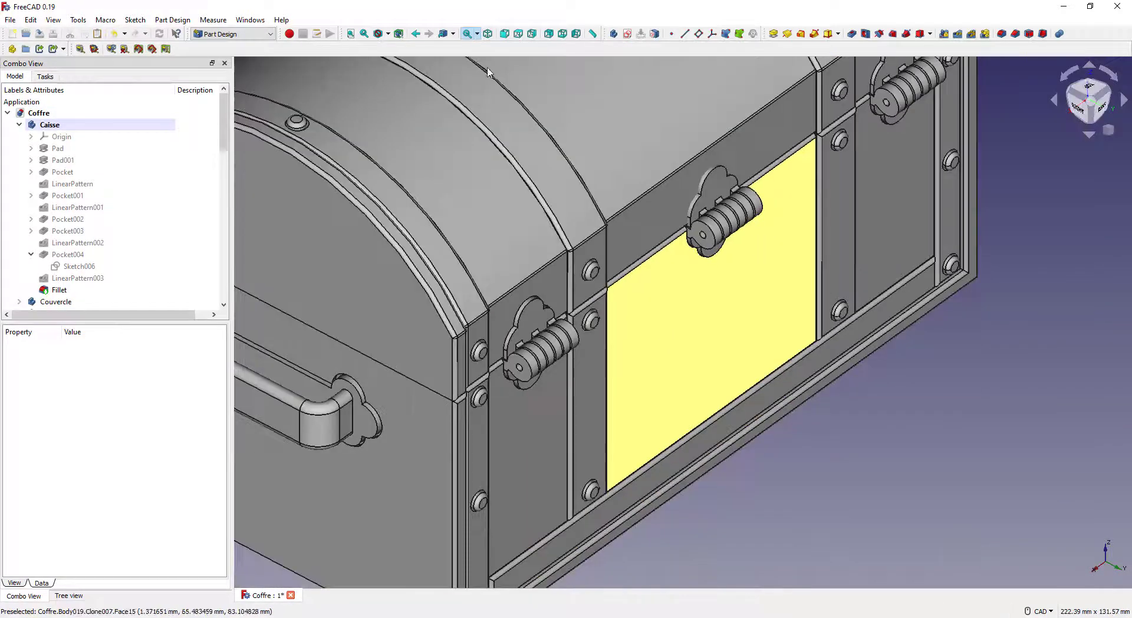
pyautogui.click(46, 129)
pyautogui.rightClick(45, 126)
pyautogui.click(62, 134)
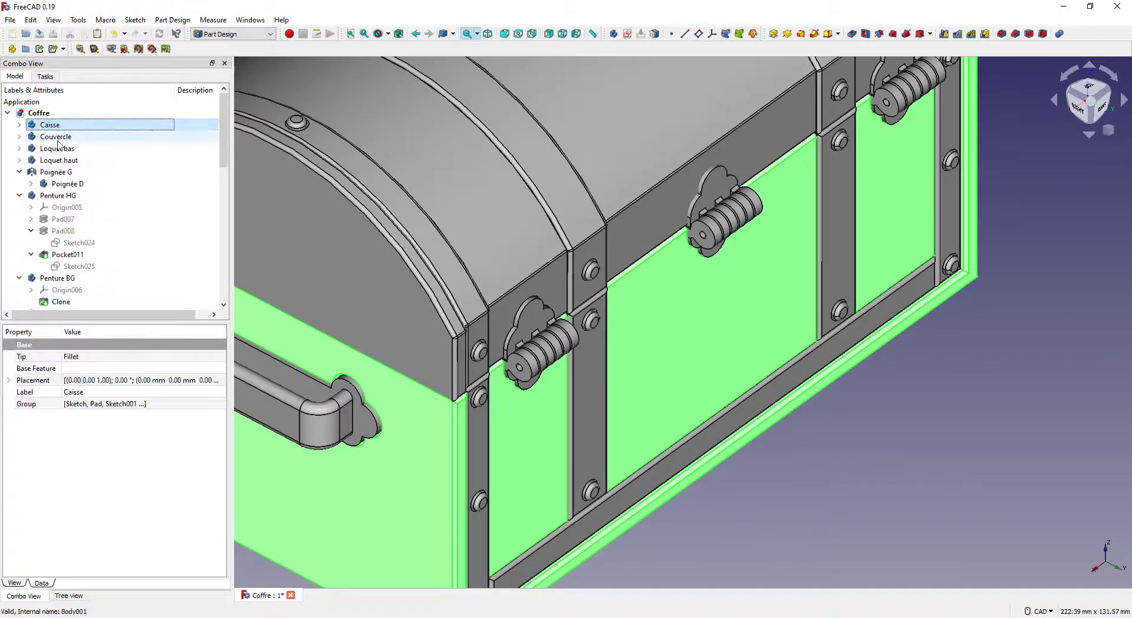
pyautogui.rightClick(58, 140)
pyautogui.click(74, 153)
pyautogui.click(77, 233)
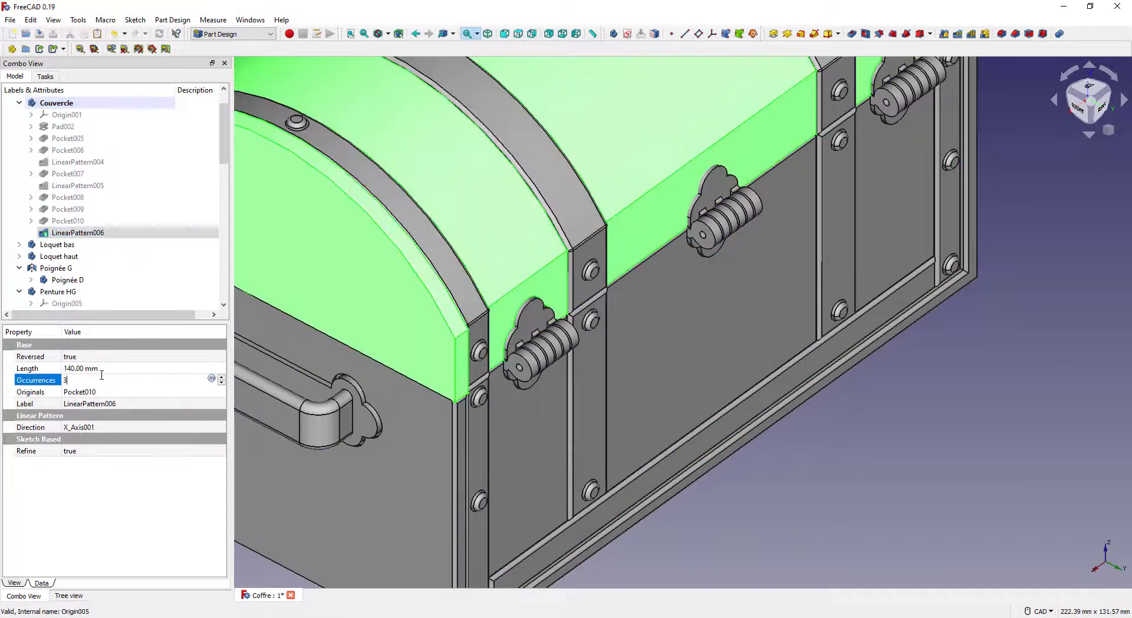
# Step: Add a 1 mm fillet to Couvercle's Face28, Face63, Face30, Face46, Face41, Face3 and its rear and front lower rim edges
pyautogui.scroll(-5, 578, 342)
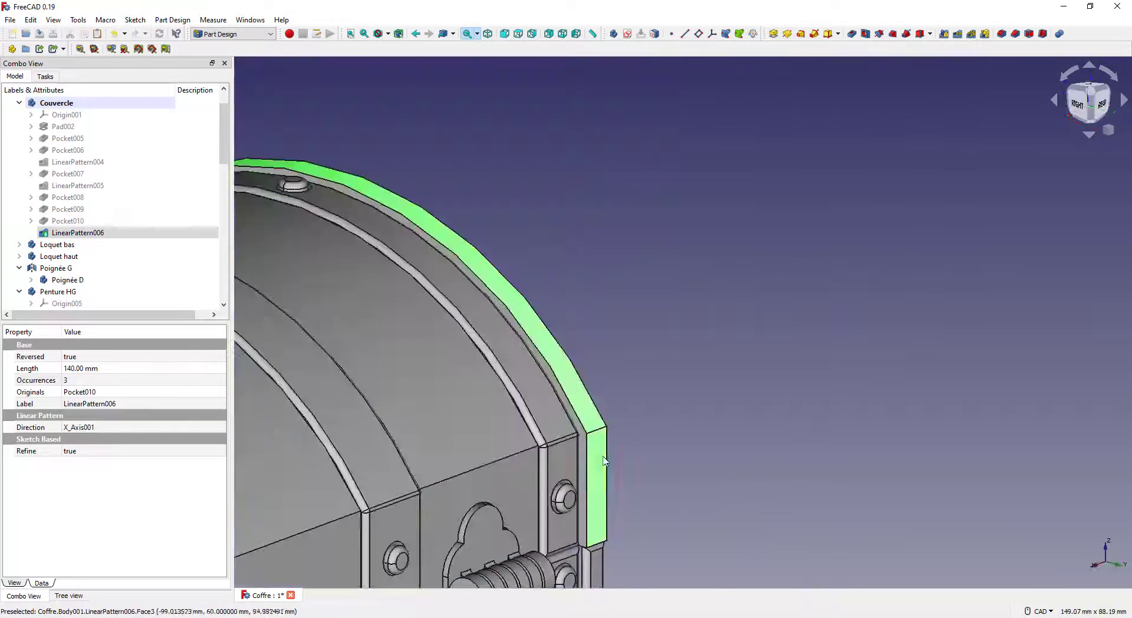
pyautogui.click(1001, 33)
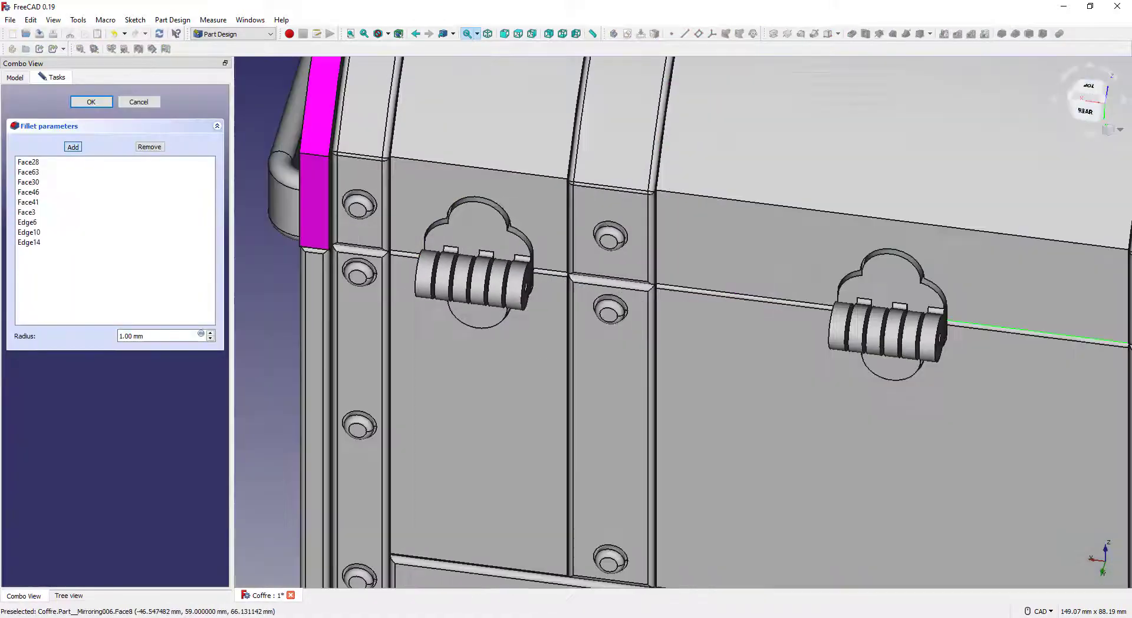
pyautogui.click(859, 245)
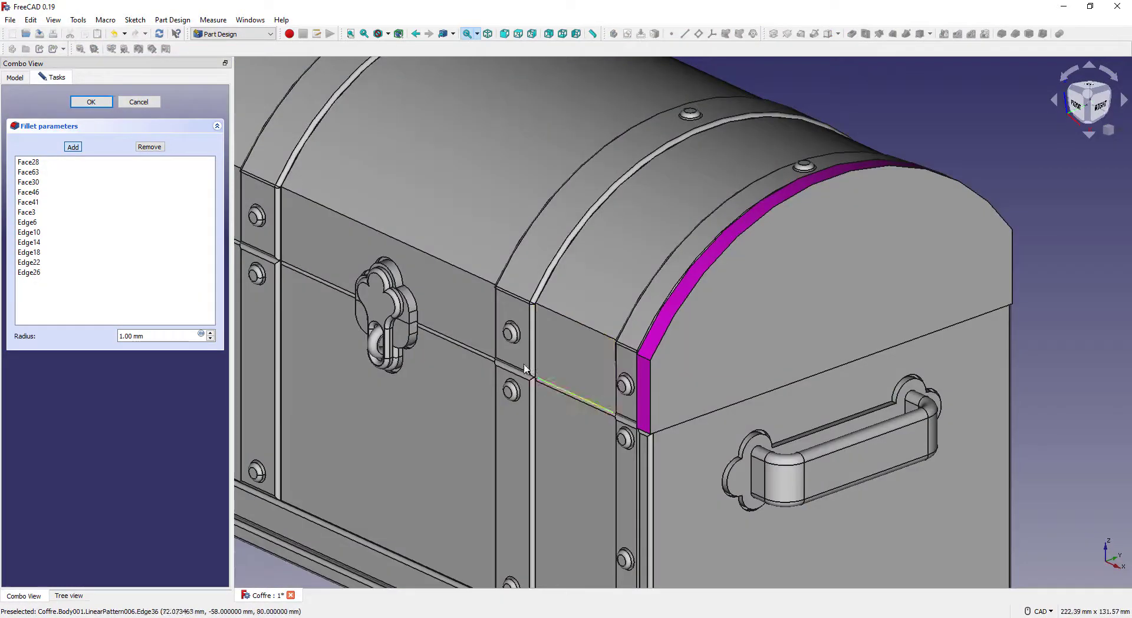
pyautogui.click(525, 370)
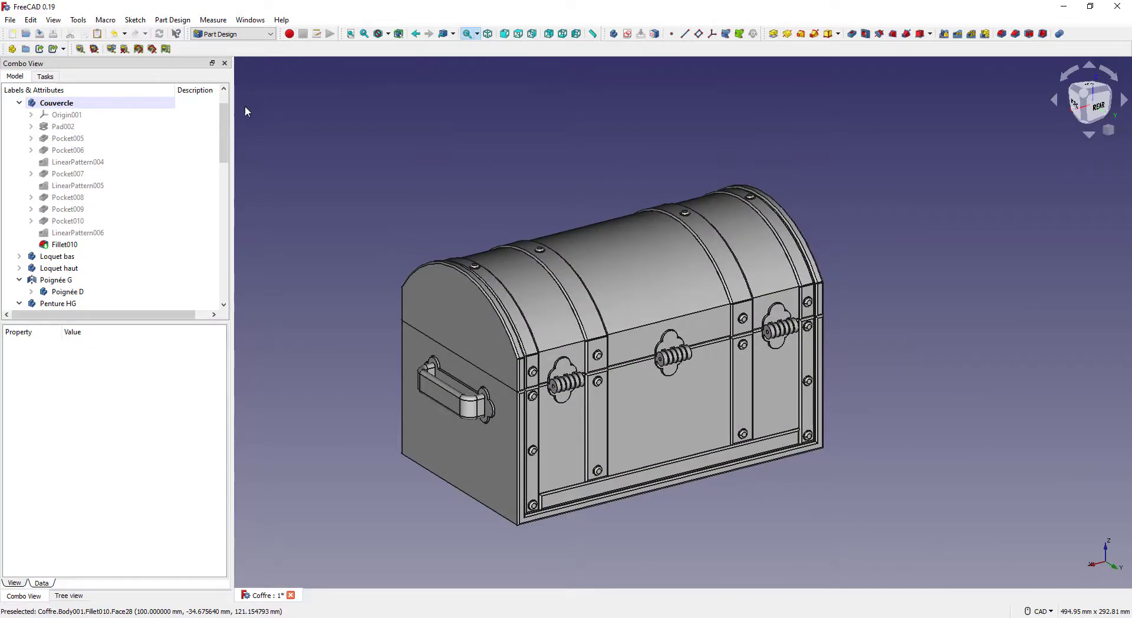
# Step: Deactivate the Couvercle body and clear the selection
pyautogui.rightClick(59, 104)
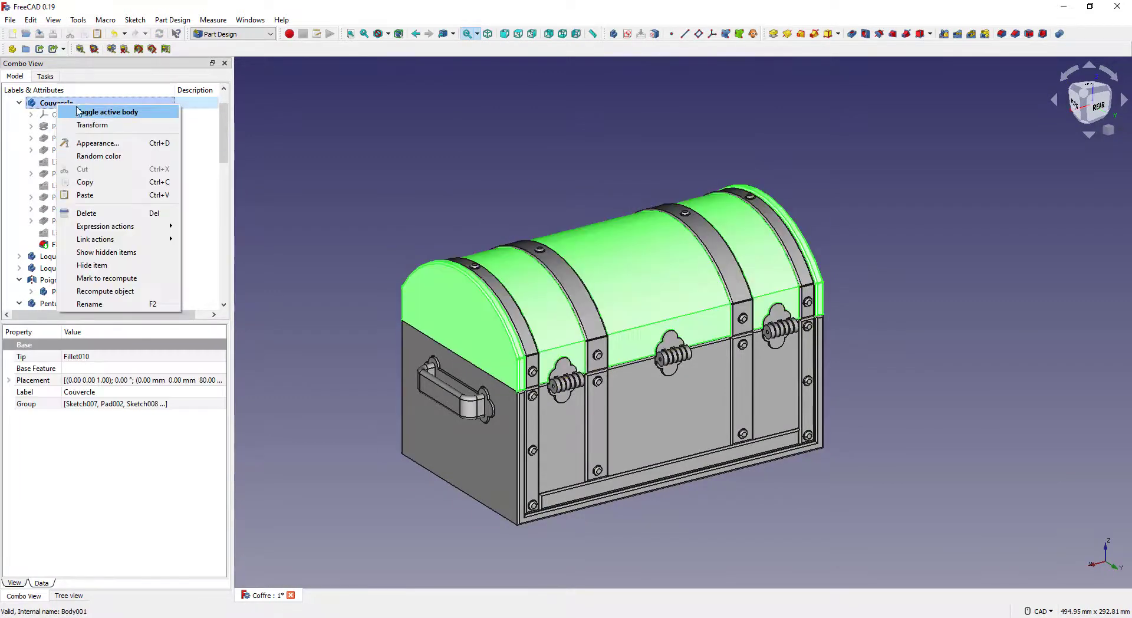
pyautogui.click(90, 112)
pyautogui.scroll(3, 566, 354)
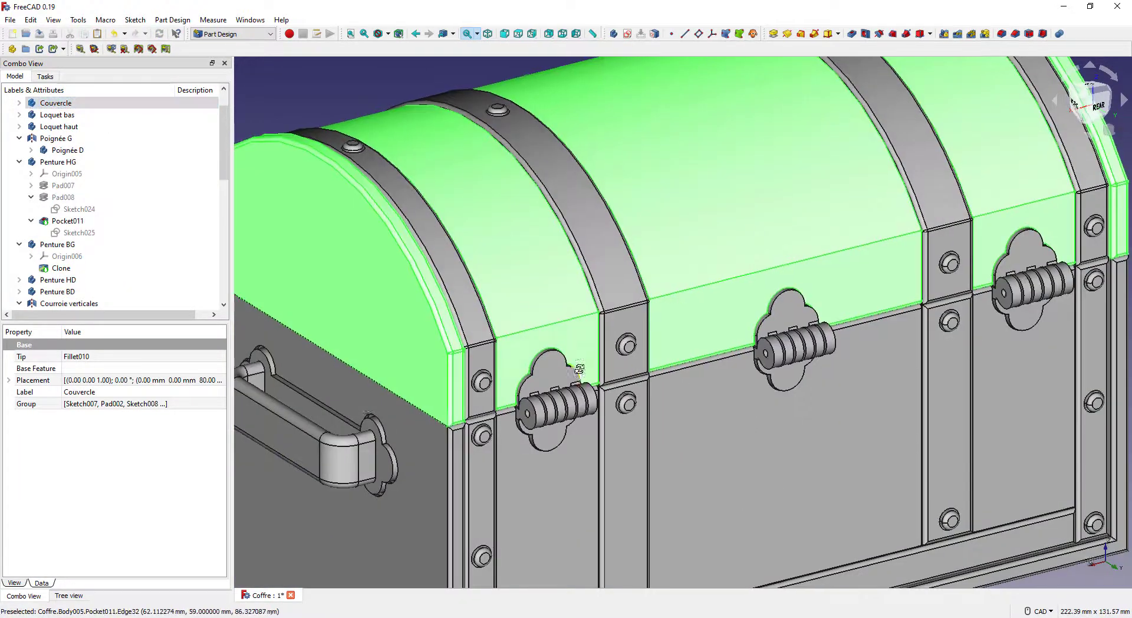
pyautogui.scroll(2, 626, 399)
pyautogui.scroll(-5, 607, 395)
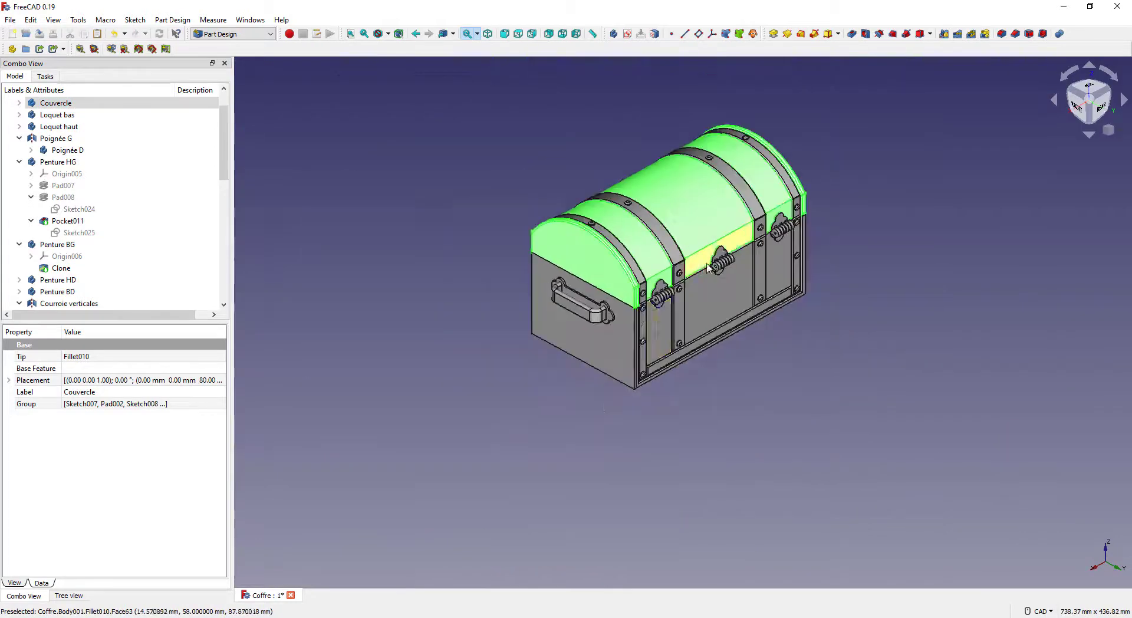
pyautogui.click(592, 392)
pyautogui.moveTo(553, 397); pyautogui.dragTo(825, 370, button='middle')
pyautogui.moveTo(623, 396); pyautogui.dragTo(755, 368, button='middle')
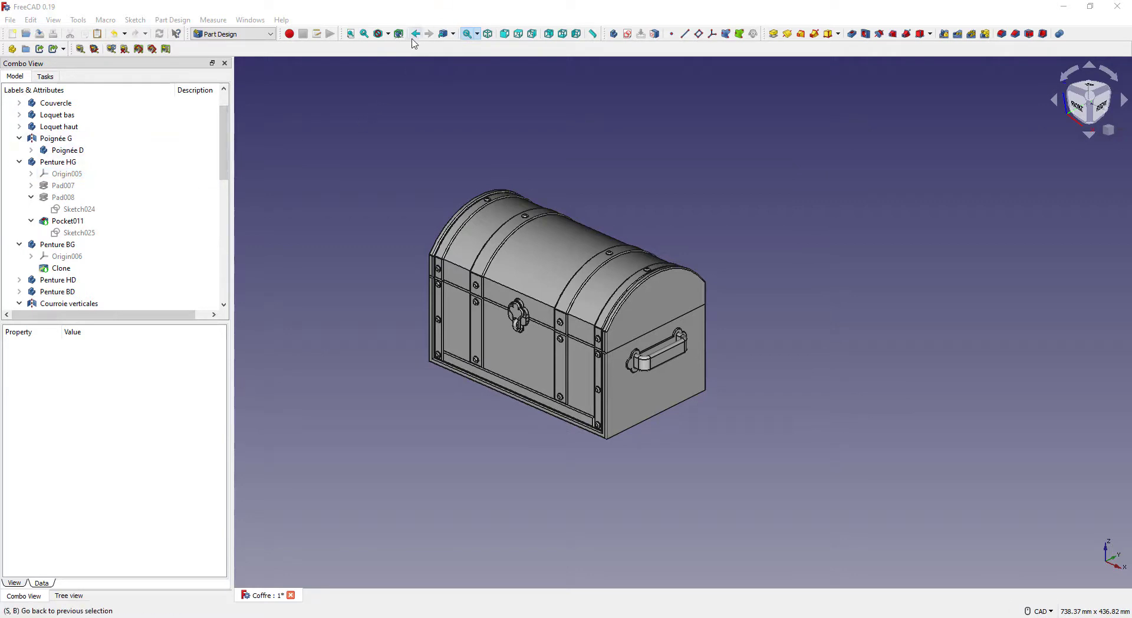
# Step: Display the model in wireframe and start a sketch on the XY plane of a new body in Coffre
pyautogui.click(388, 34)
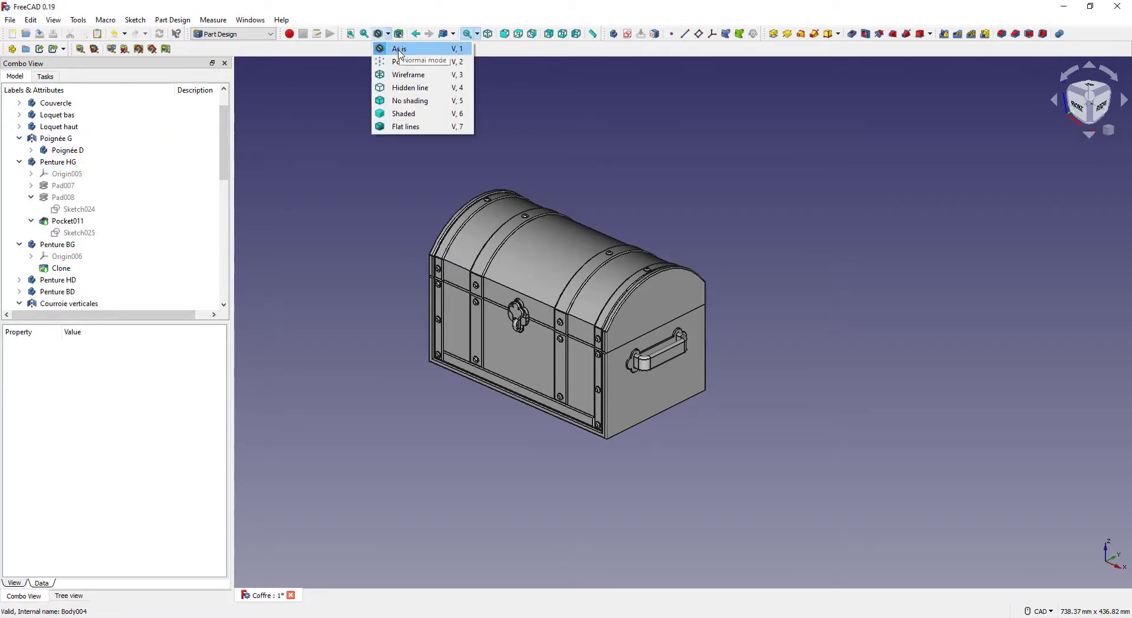
pyautogui.click(408, 74)
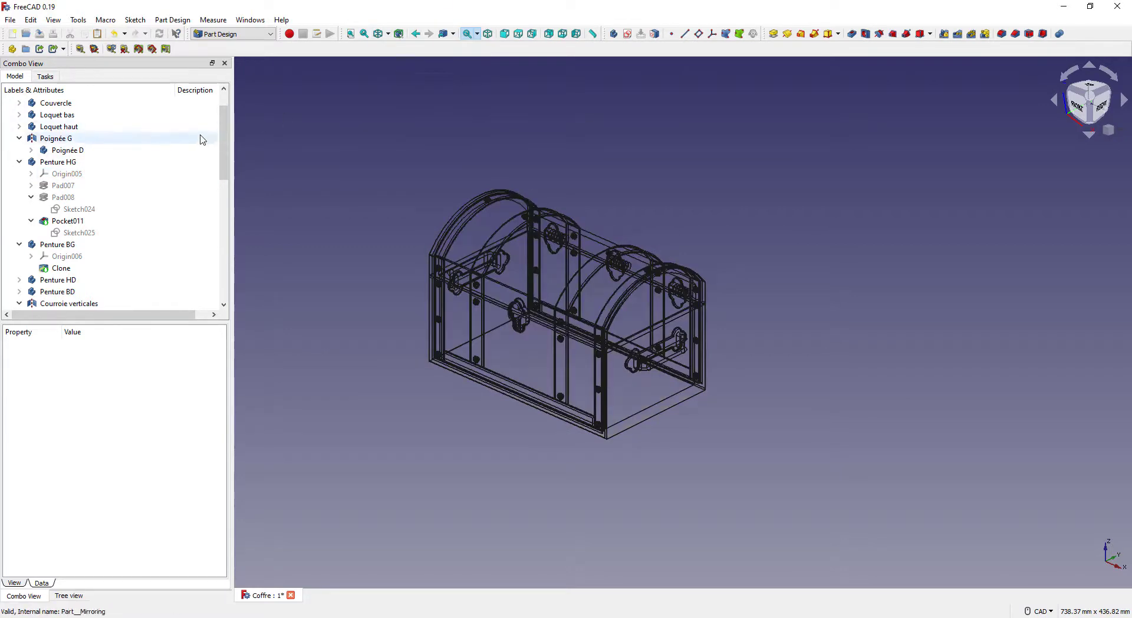
pyautogui.scroll(1, 74, 133)
pyautogui.click(74, 114)
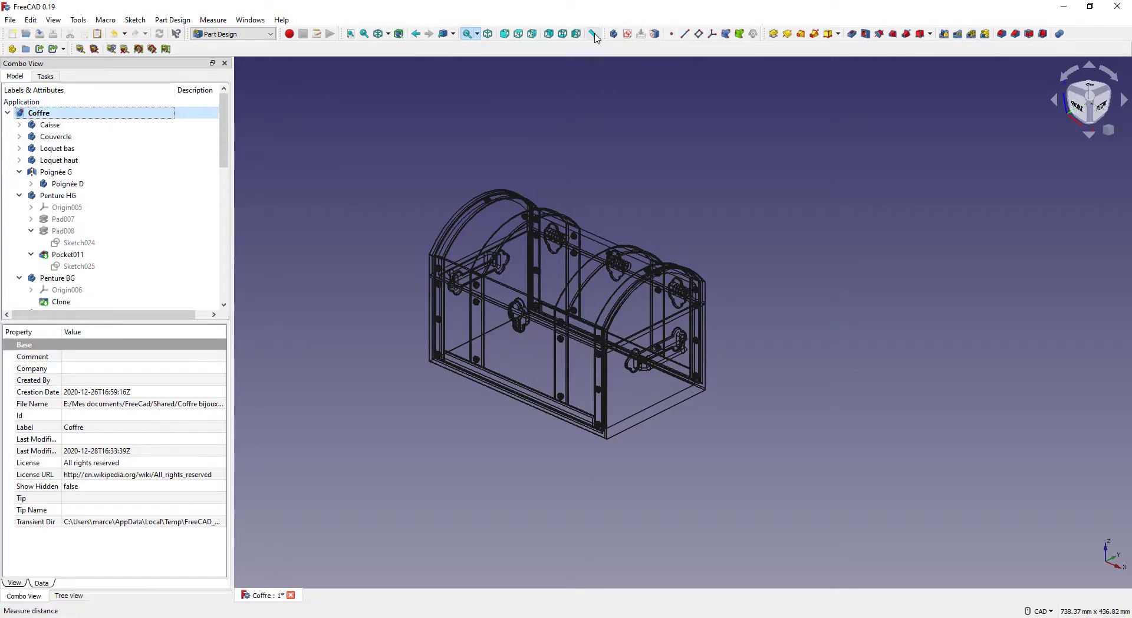
pyautogui.click(613, 34)
pyautogui.click(629, 35)
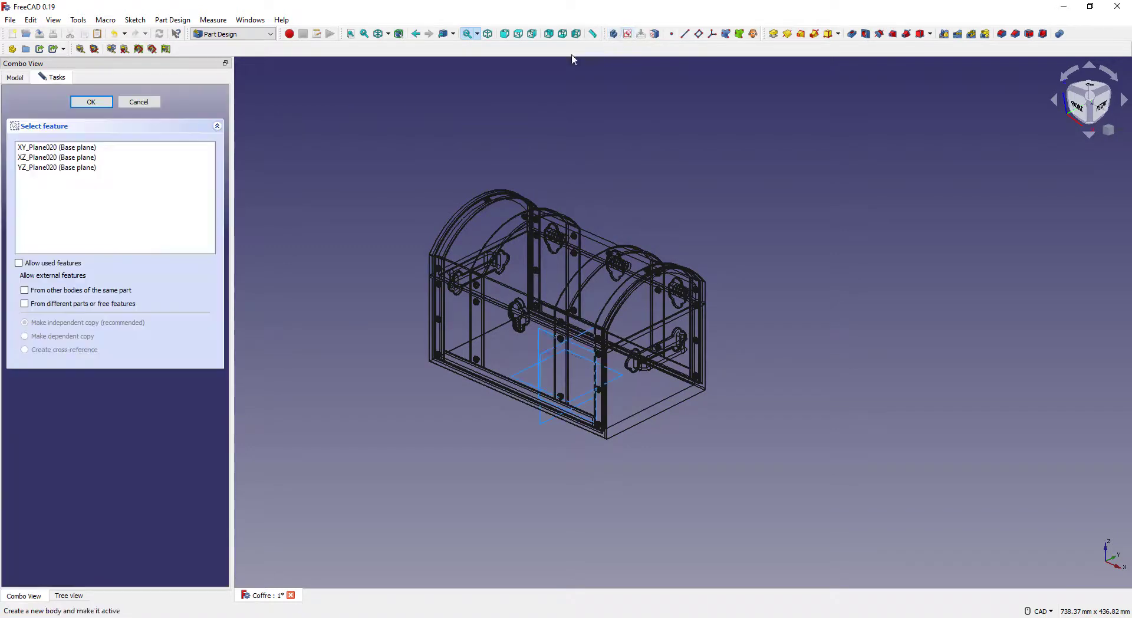
pyautogui.click(83, 148)
pyautogui.click(95, 105)
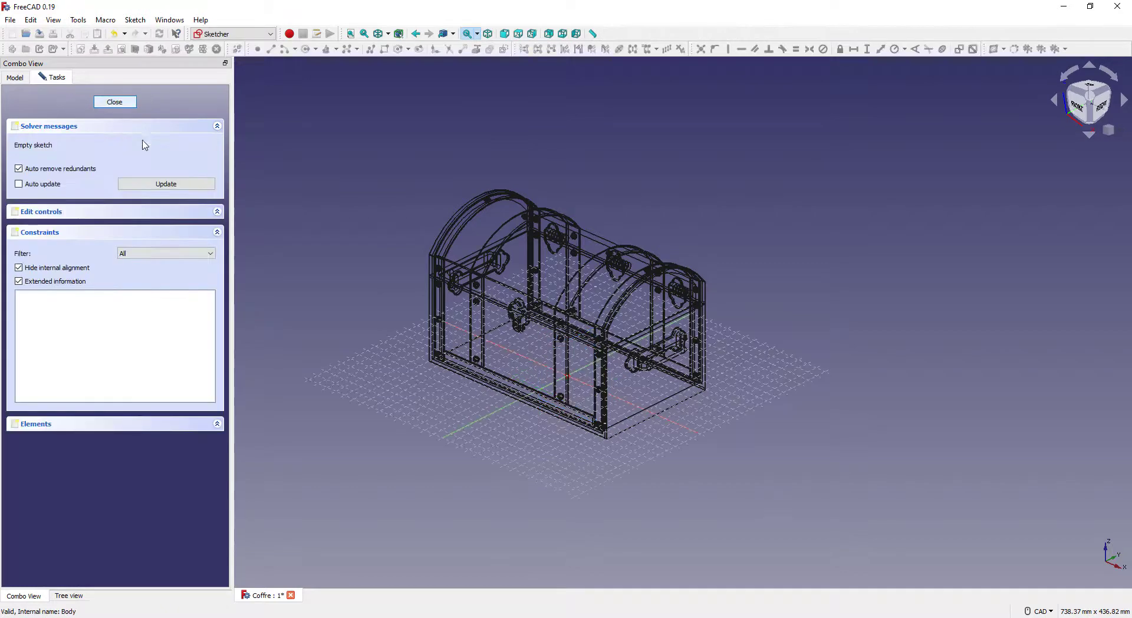
pyautogui.moveTo(603, 380); pyautogui.dragTo(599, 320, button='middle')
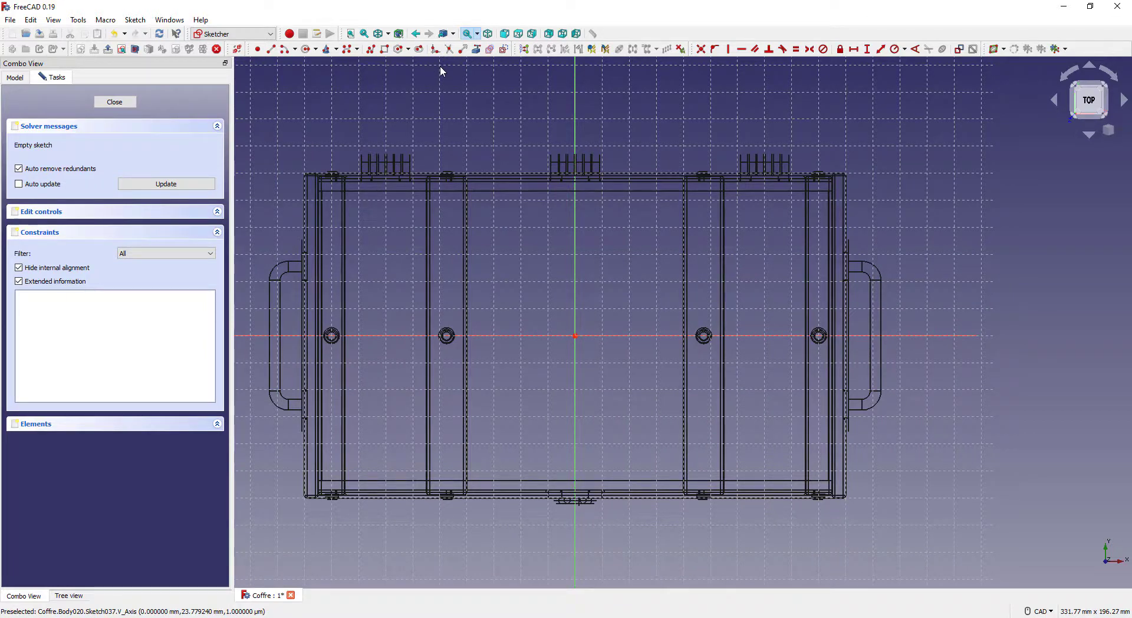
# Step: Draw a closed eight-sided polyline inside the chest walls, stepped inward on both sides so the rear part is narrower
pyautogui.click(371, 49)
pyautogui.click(327, 483)
pyautogui.click(823, 483)
pyautogui.click(824, 303)
pyautogui.click(797, 303)
pyautogui.click(796, 203)
pyautogui.click(343, 203)
pyautogui.click(342, 302)
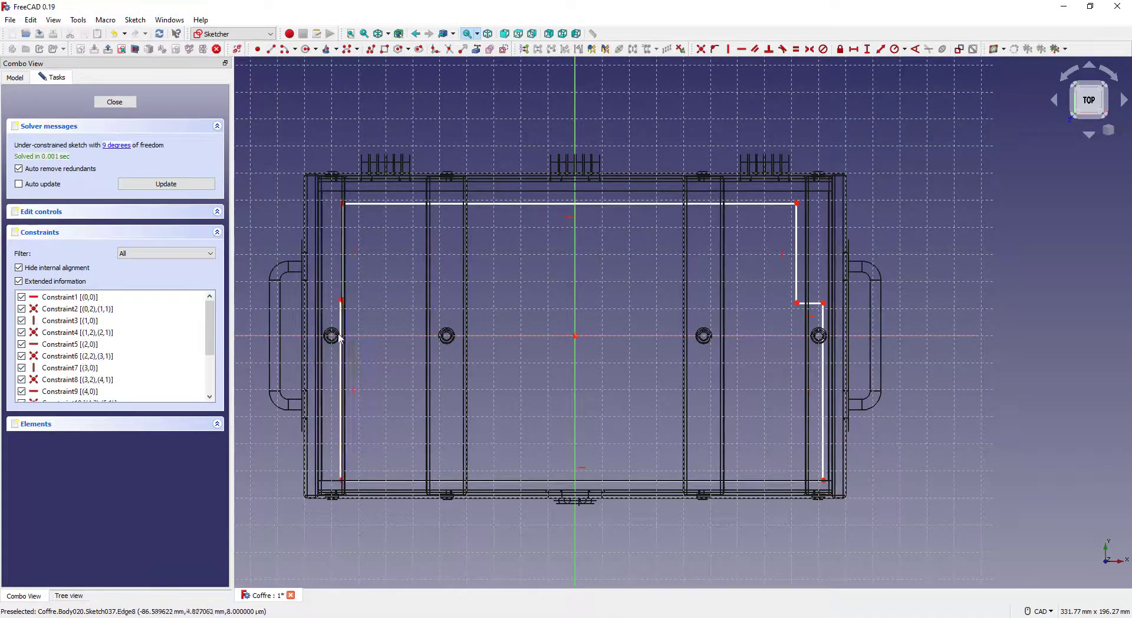
# Step: Constrain the outline's inner step corners and rear corners symmetric about the vertical axis
pyautogui.click(797, 303)
pyautogui.click(575, 303)
pyautogui.click(809, 49)
pyautogui.scroll(10, 343, 306)
pyautogui.scroll(-8, 250, 357)
pyautogui.click(950, 195)
pyautogui.click(809, 49)
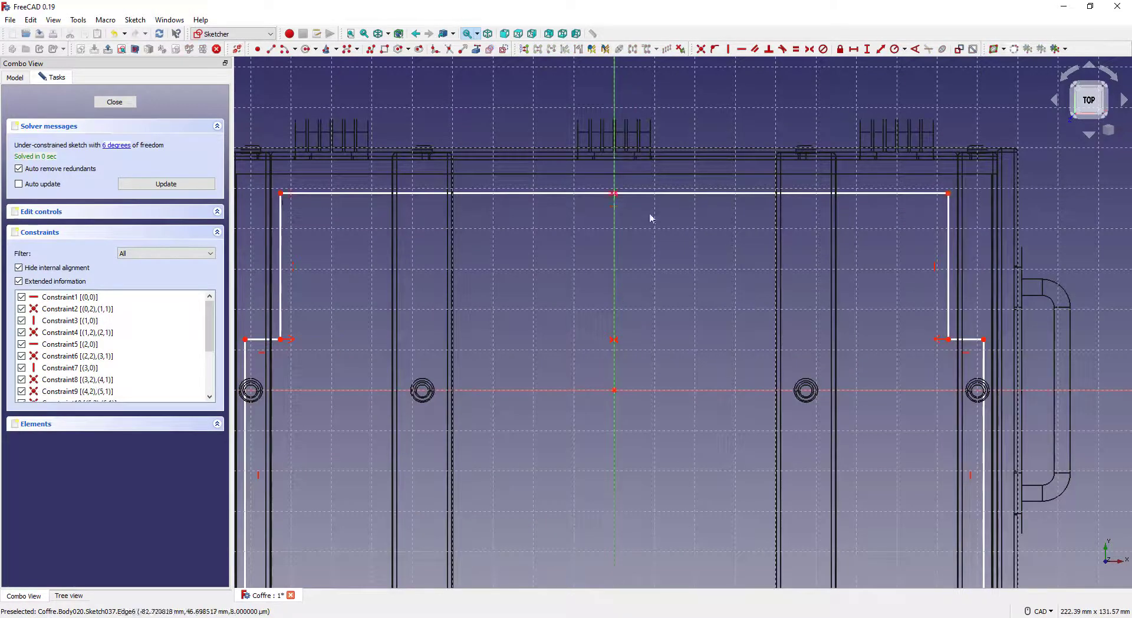
# Step: Constrain the outline's two front corners symmetric about the vertical axis
pyautogui.scroll(-2, 786, 201)
pyautogui.scroll(14, 420, 485)
pyautogui.click(473, 322)
pyautogui.scroll(-16, 457, 407)
pyautogui.click(624, 412)
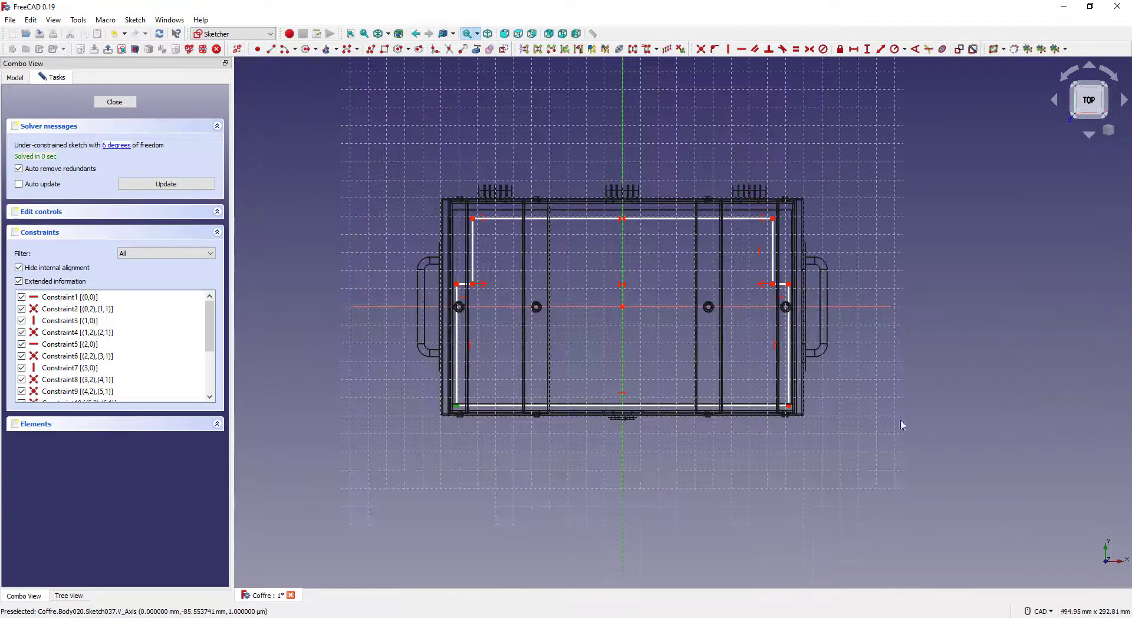
pyautogui.click(791, 403)
pyautogui.click(809, 49)
# Step: Hide the Loquet bas, Loquet haut and Poignée objects
pyautogui.scroll(6, 367, 417)
pyautogui.scroll(2, 618, 373)
pyautogui.click(15, 78)
pyautogui.click(58, 150)
pyautogui.press('space')
# Step: Hide the Penture HG, BG, HD and BD bodies and the vertical Courroie straps
pyautogui.click(58, 198)
pyautogui.click(19, 198)
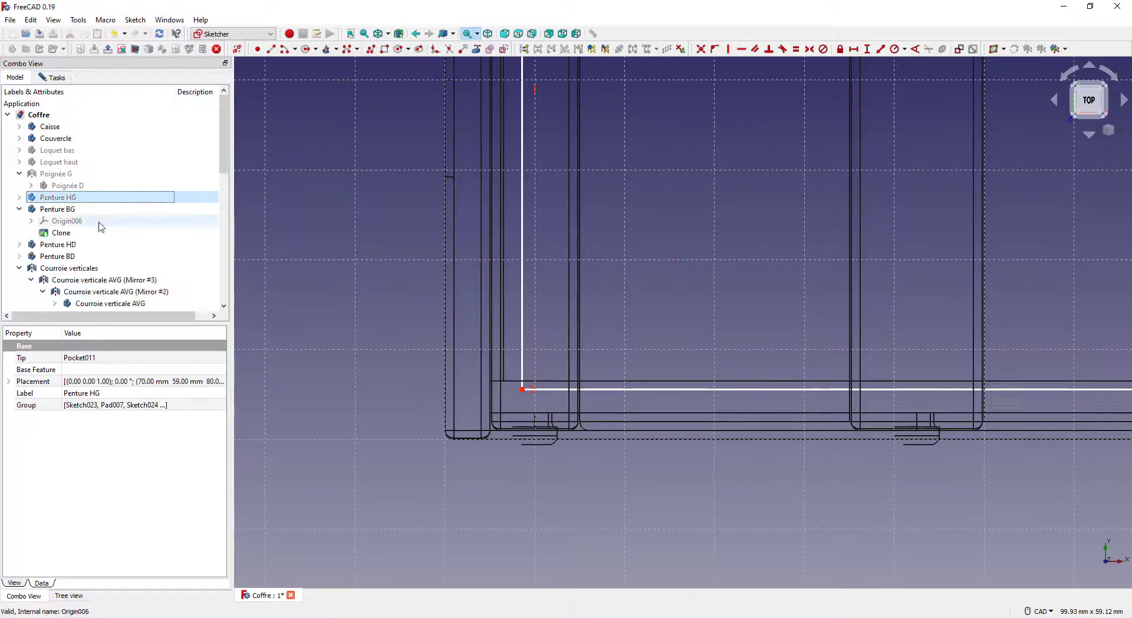
pyautogui.click(19, 209)
pyautogui.click(94, 292)
pyautogui.press('space')
pyautogui.scroll(-5, 172, 213)
pyautogui.click(170, 200)
pyautogui.press('space')
# Step: Hide the mirrored rivet arrays and the Penture HC and Penture BC bodies
pyautogui.scroll(-5, 177, 220)
pyautogui.click(106, 235)
pyautogui.click(106, 245)
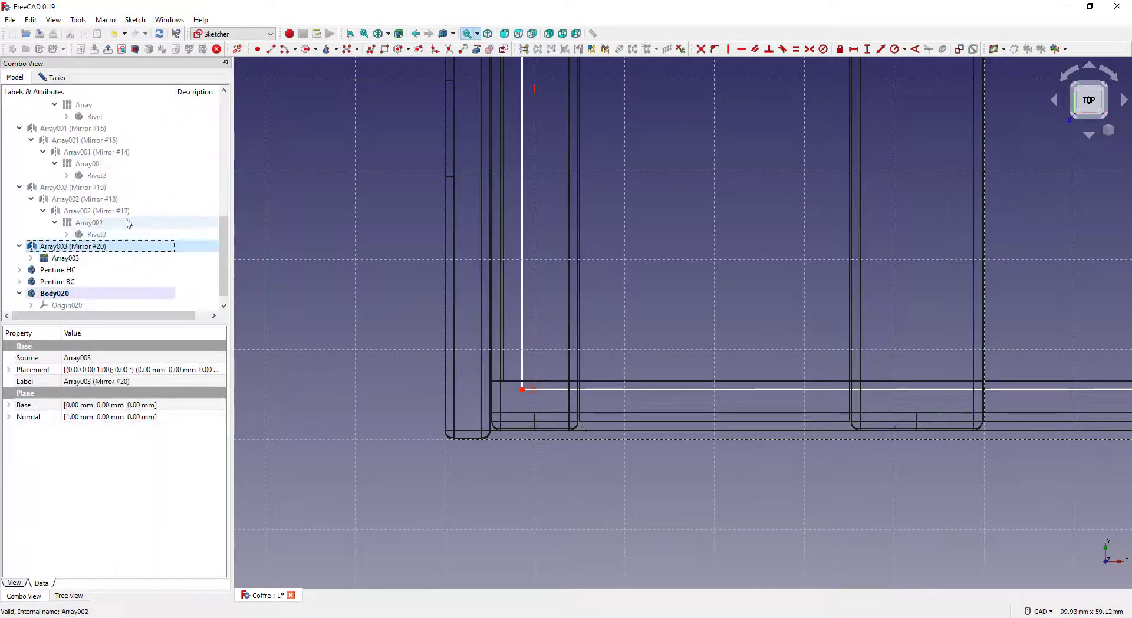
pyautogui.click(88, 235)
pyautogui.click(92, 259)
pyautogui.press('space')
pyautogui.click(83, 269)
pyautogui.press('space')
pyautogui.scroll(-6, 364, 359)
pyautogui.scroll(10, 94, 236)
pyautogui.scroll(-9, 96, 220)
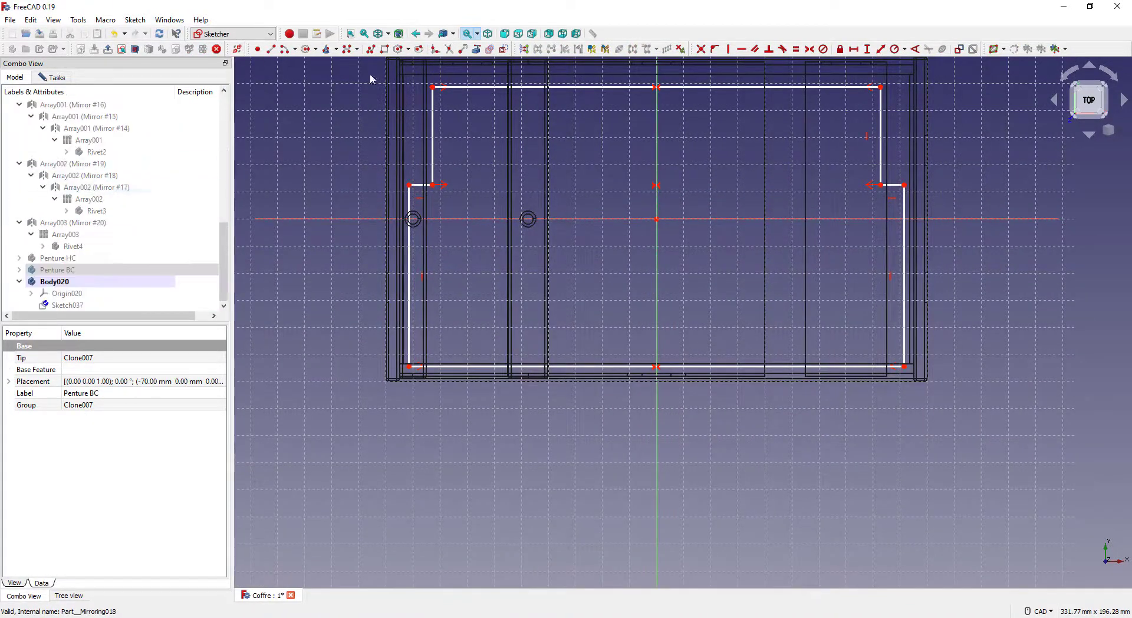
# Step: Hide the Courroie HCG strap and the Couvercle body, and restore the wireframe top view of the sketch
pyautogui.click(388, 33)
pyautogui.scroll(10, 137, 258)
pyautogui.scroll(-4, 55, 177)
pyautogui.click(19, 235)
pyautogui.click(71, 246)
pyautogui.press('space')
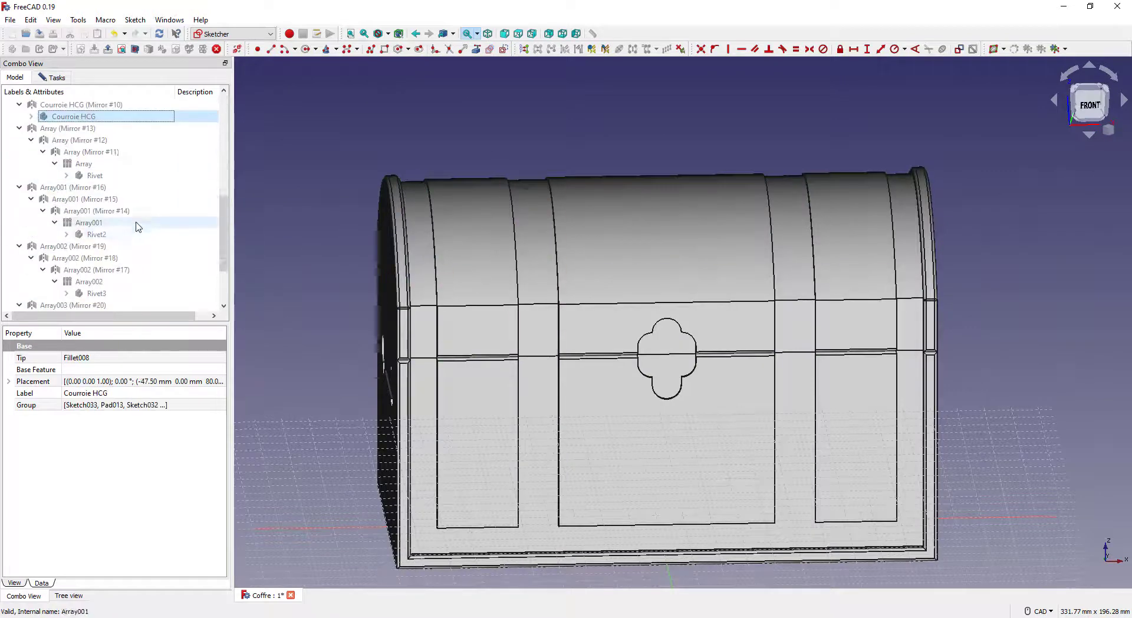
pyautogui.click(77, 139)
pyautogui.press('space')
pyautogui.click(519, 34)
pyautogui.click(388, 34)
pyautogui.click(399, 75)
pyautogui.scroll(10, 450, 286)
pyautogui.scroll(-3, 454, 248)
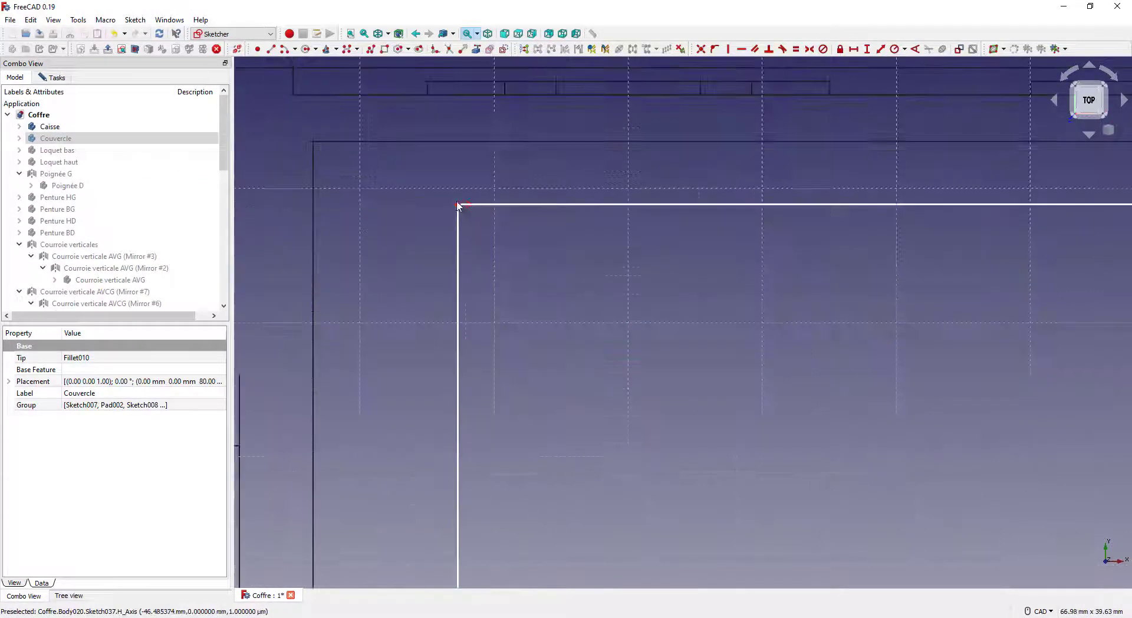
# Step: Move the outline's rear edge and front corners onto the inner walls of the Caisse
pyautogui.keyDown('ctrl'); pyautogui.click(458, 204); pyautogui.keyUp('ctrl')
pyautogui.scroll(-10, 454, 207)
pyautogui.scroll(9, 437, 259)
pyautogui.click(710, 311)
pyautogui.click(436, 407)
pyautogui.scroll(10, 447, 271)
pyautogui.click(477, 323)
# Step: Try dimensioning the outline's depth at 105 mm and its front edge's distance from the origin, and undo both dimensions
pyautogui.click(867, 49)
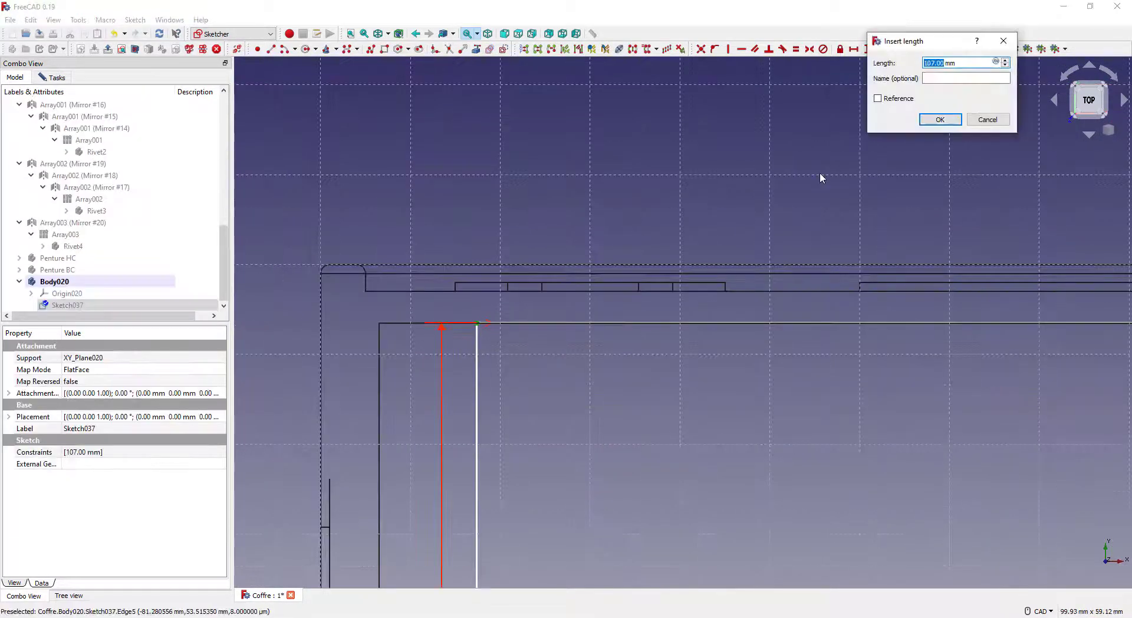
pyautogui.write('107')
pyautogui.press('Return')
pyautogui.scroll(-6, 821, 178)
pyautogui.click(799, 352)
pyautogui.press('i')
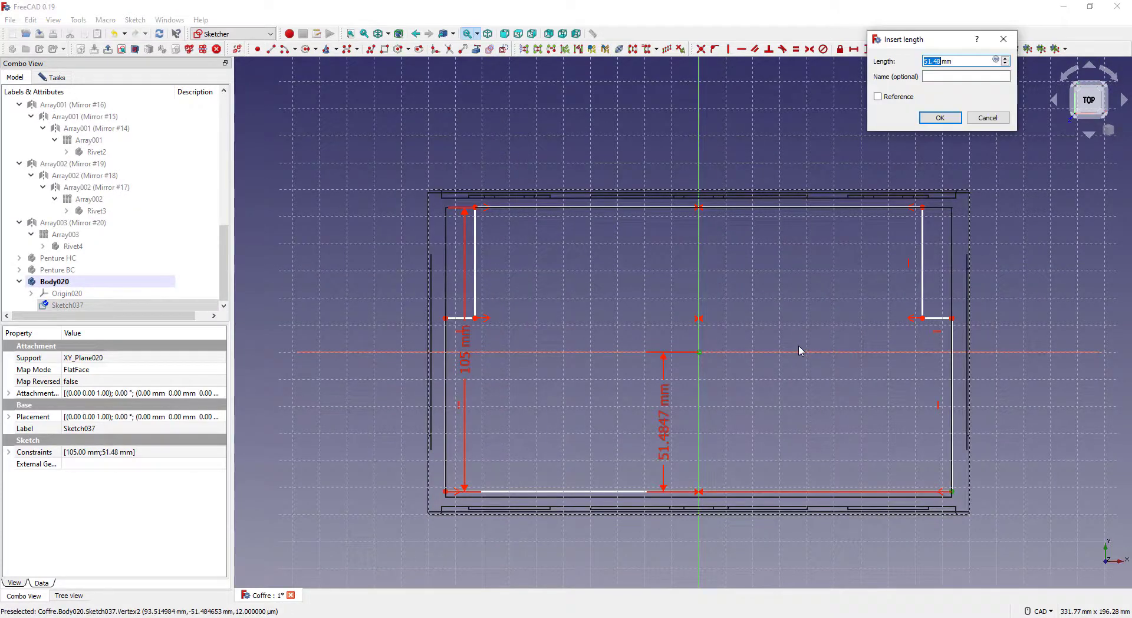
pyautogui.press('Return')
pyautogui.doubleClick(666, 451)
pyautogui.write('52.5')
pyautogui.press('Return')
pyautogui.hotkey('ctrl', 'z')
pyautogui.hotkey('ctrl', 'z')
pyautogui.hotkey('ctrl', 'z')
# Step: Dimension the vertical distance from the origin to the outline's front corner at 53.5 mm
pyautogui.click(699, 352)
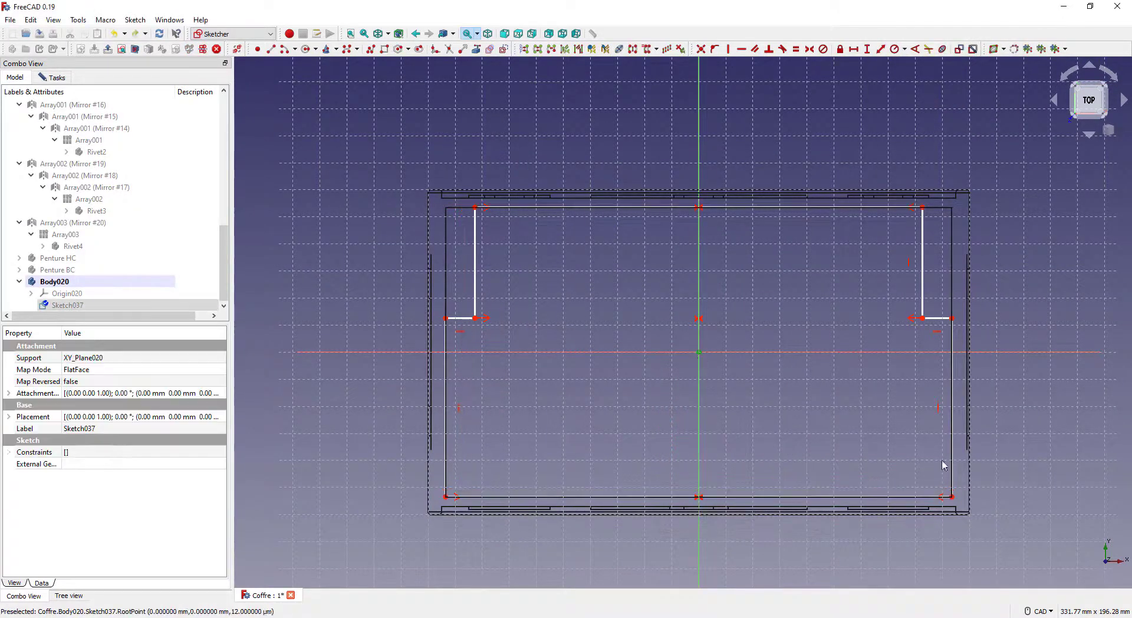
pyautogui.click(952, 497)
pyautogui.click(867, 49)
pyautogui.write('53.5')
pyautogui.press('Return')
# Step: Set the outline's overall depth to 105 mm and the front edge's distance from the origin to 52.5 mm
pyautogui.click(446, 497)
pyautogui.click(475, 208)
pyautogui.click(867, 49)
pyautogui.write('105')
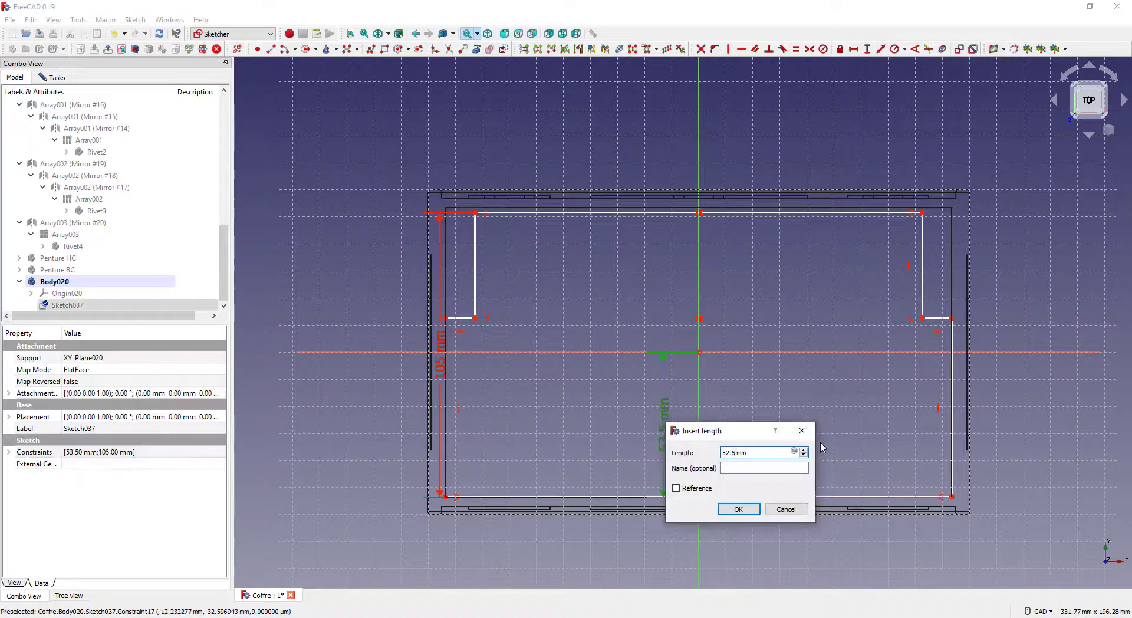
pyautogui.press('Return')
# Step: Set the outline's front width to 185 mm and the side step's width to 3.5 mm
pyautogui.click(854, 49)
pyautogui.write('185')
pyautogui.press('Return')
pyautogui.moveTo(701, 459); pyautogui.dragTo(776, 549)
pyautogui.click(853, 49)
pyautogui.write('3.5')
pyautogui.press('Return')
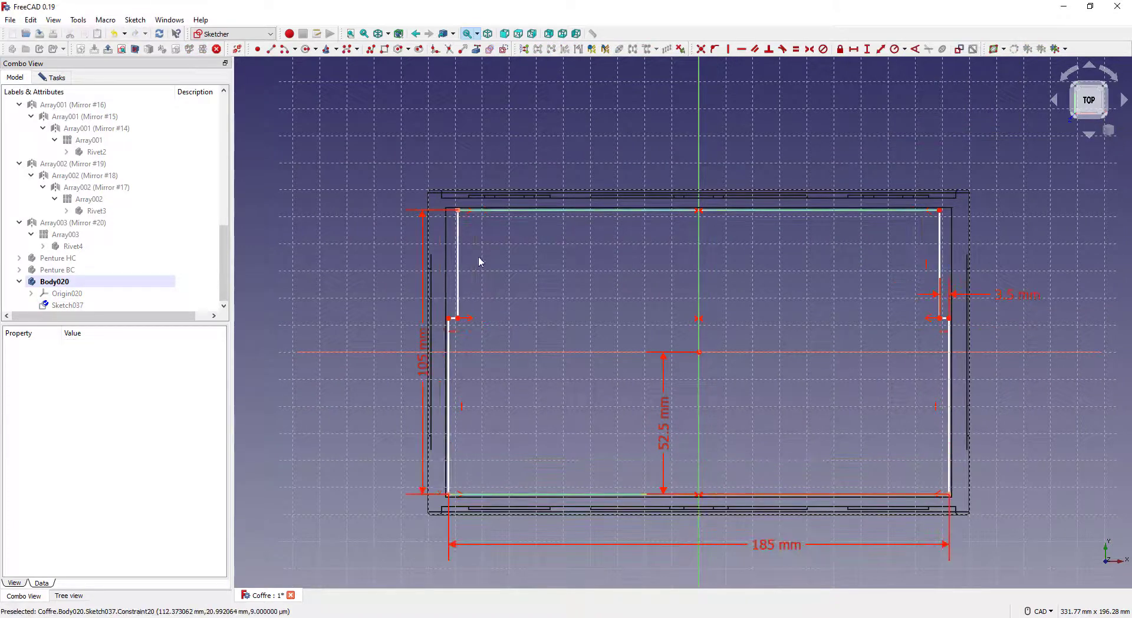
# Step: Set the length of the outline's rear side segment to 50 mm
pyautogui.click(458, 261)
pyautogui.click(867, 49)
pyautogui.write('50')
pyautogui.press('Return')
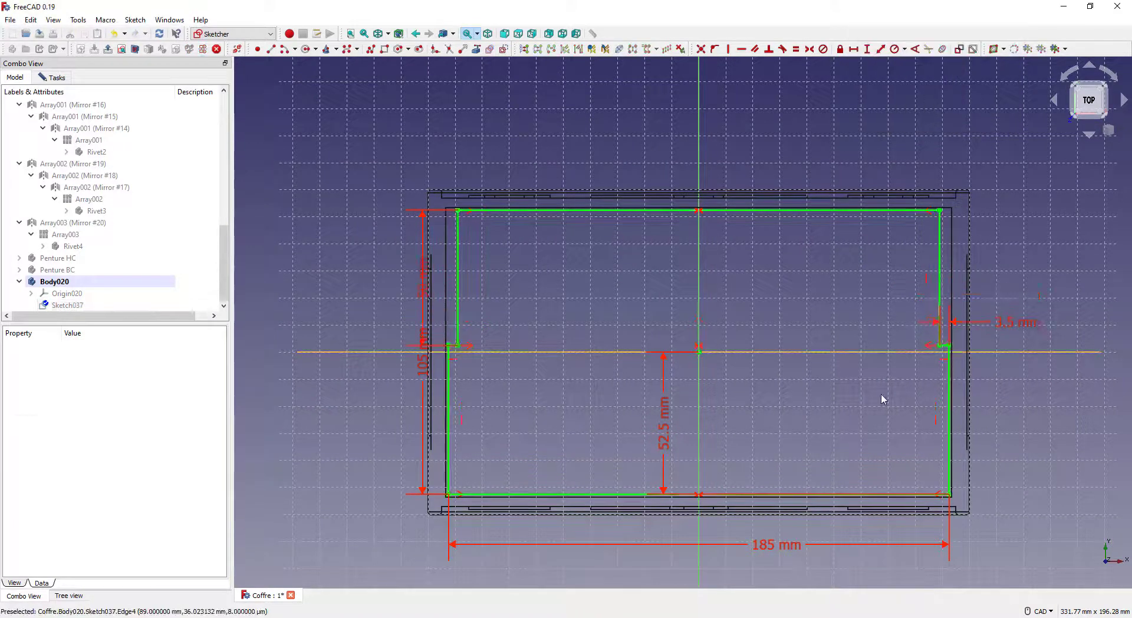
# Step: Close the sketch and pad the outline to a length of 34.5 mm
pyautogui.click(114, 51)
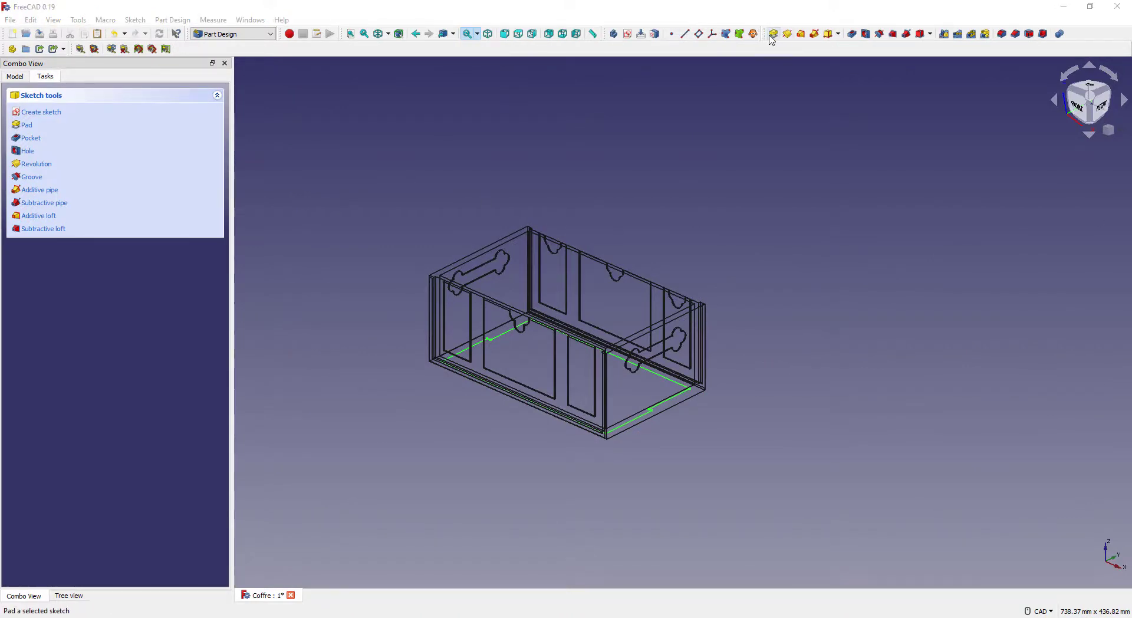
pyautogui.click(24, 76)
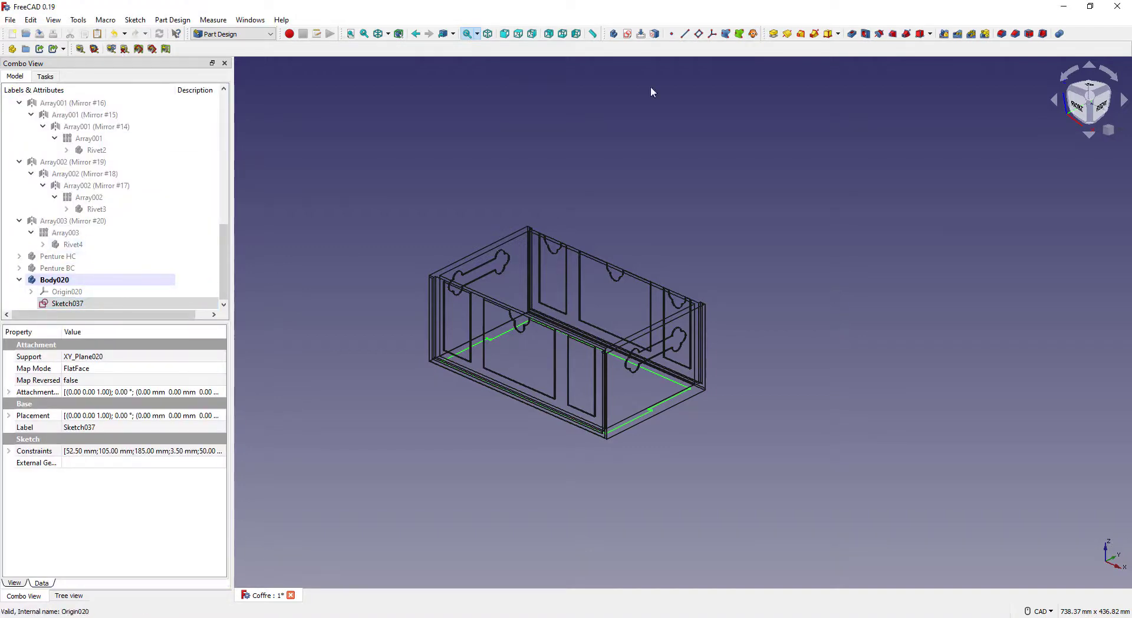
pyautogui.click(775, 34)
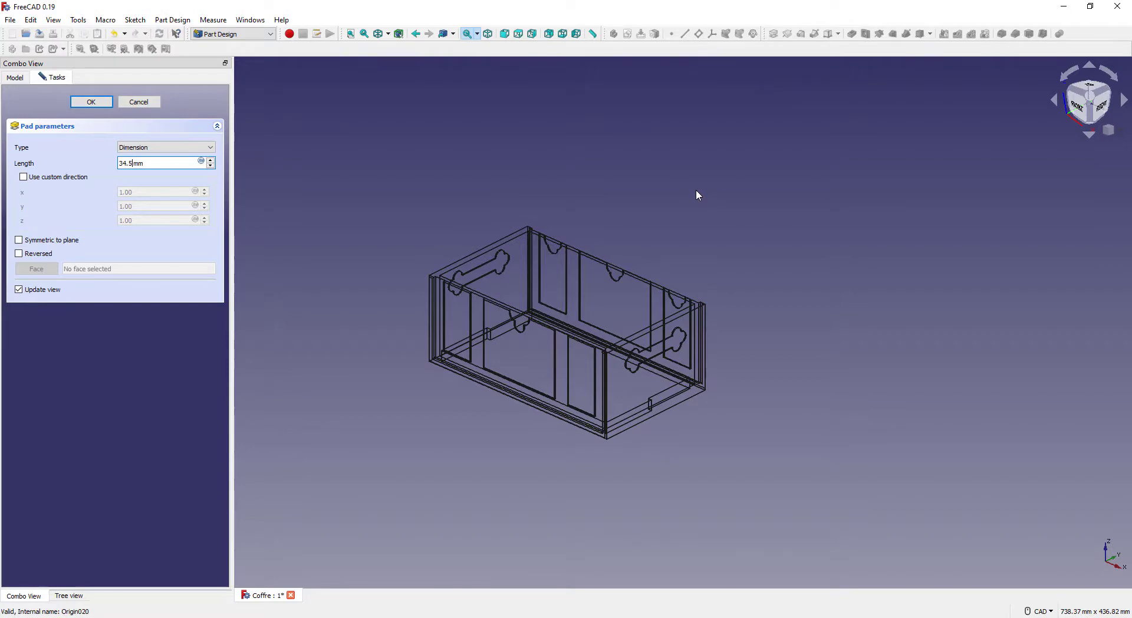
pyautogui.press('Return')
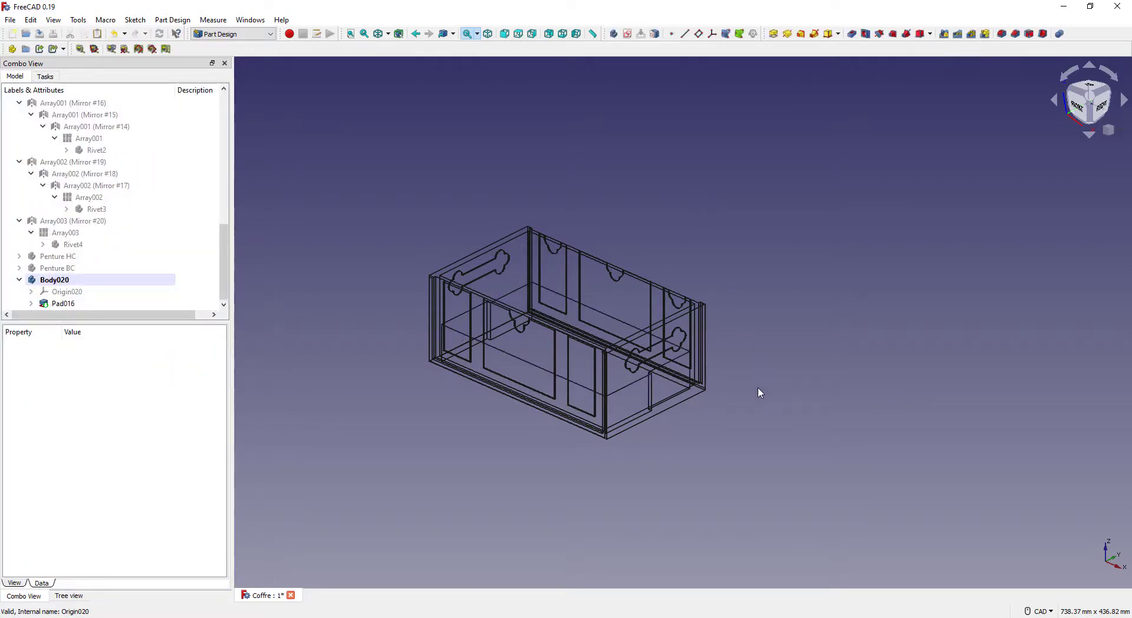
# Step: Show the Couvercle body again
pyautogui.scroll(4, 665, 395)
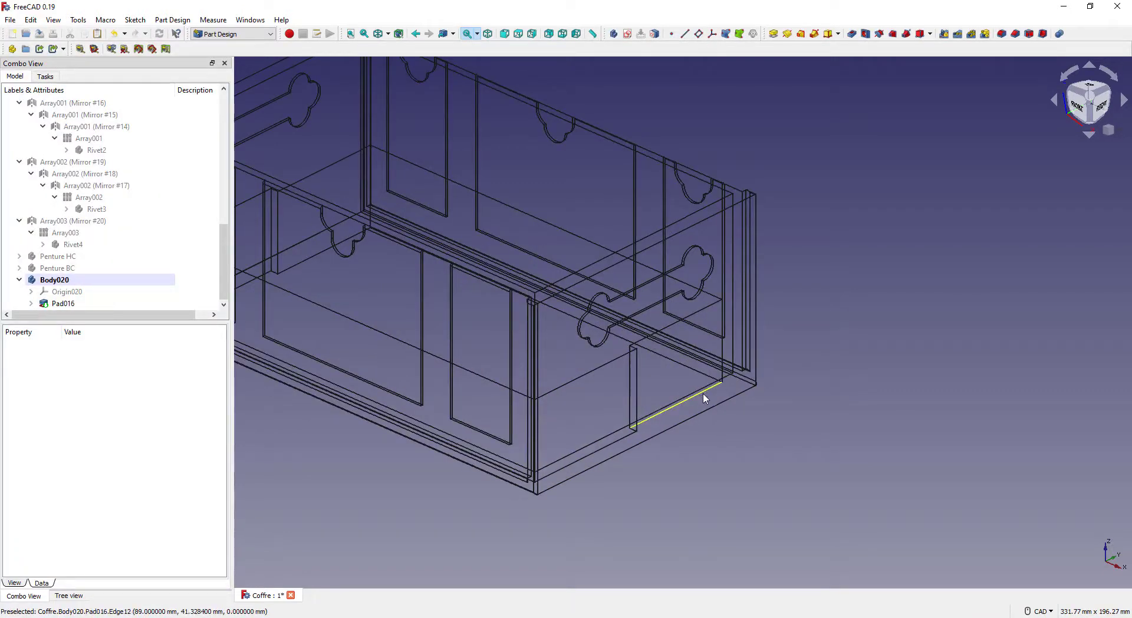
pyautogui.scroll(9, 61, 147)
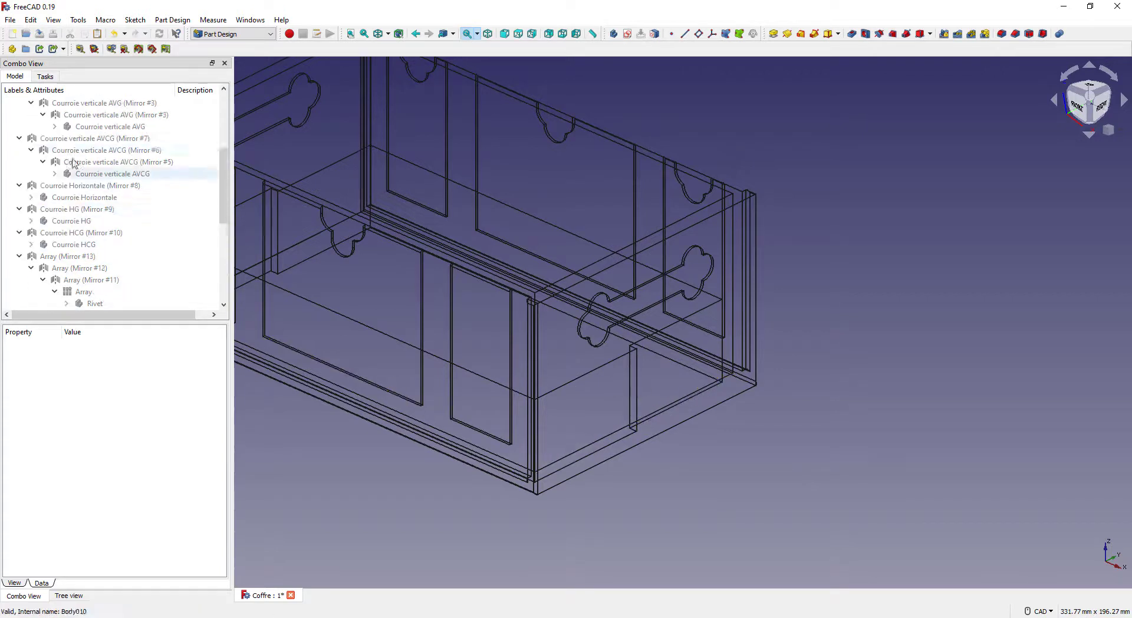
pyautogui.scroll(2, 61, 147)
pyautogui.click(64, 136)
pyautogui.scroll(-6, 465, 292)
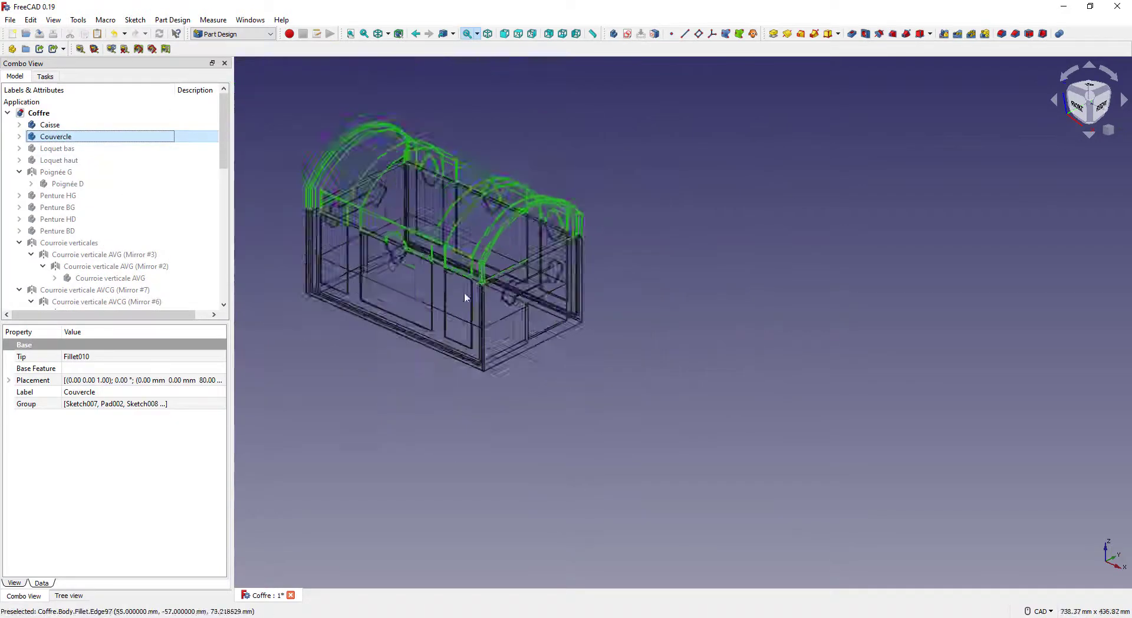
# Step: Restore the as-is display and view the closed chest squarely from its right side
pyautogui.moveTo(577, 349); pyautogui.dragTo(505, 306, button='middle')
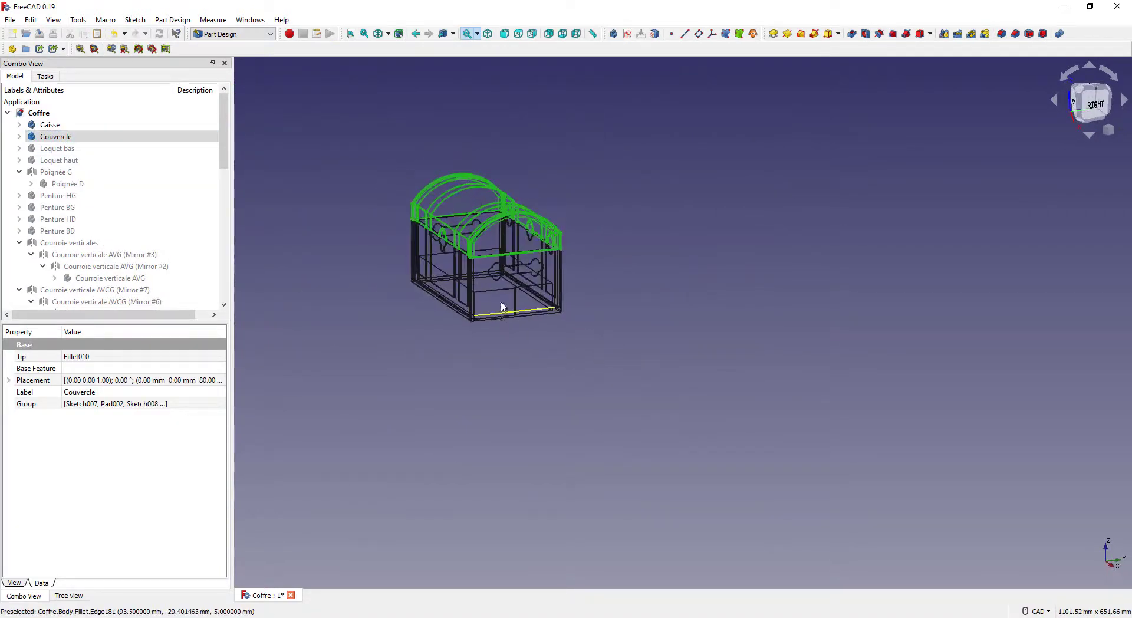
pyautogui.scroll(6, 499, 332)
pyautogui.moveTo(576, 242); pyautogui.dragTo(598, 393, button='middle')
pyautogui.scroll(-3, 678, 362)
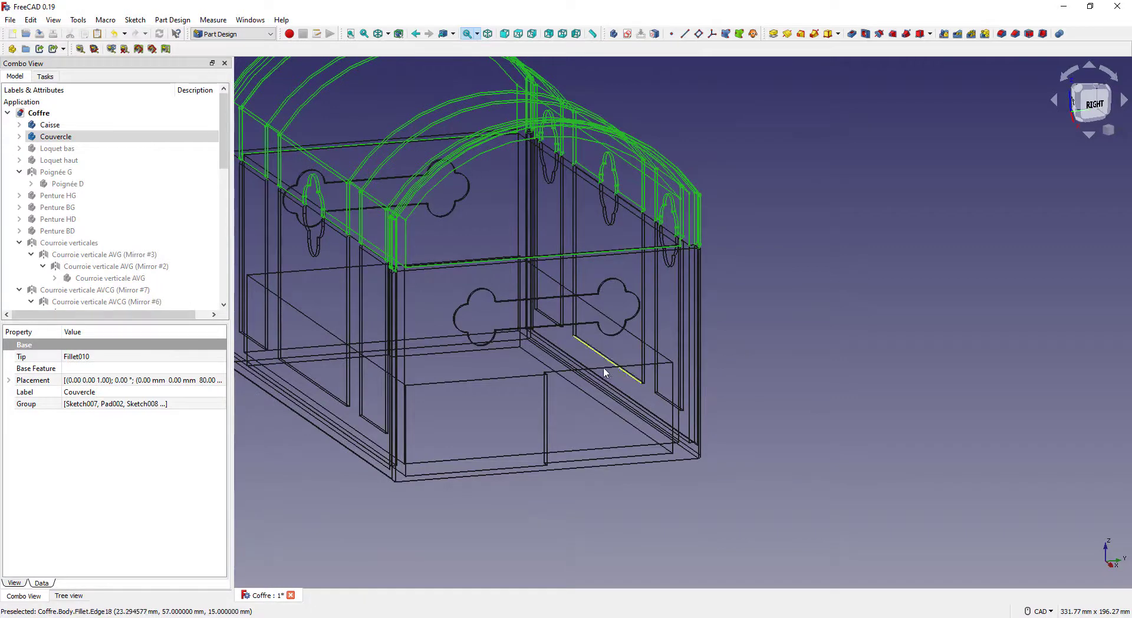
pyautogui.click(388, 35)
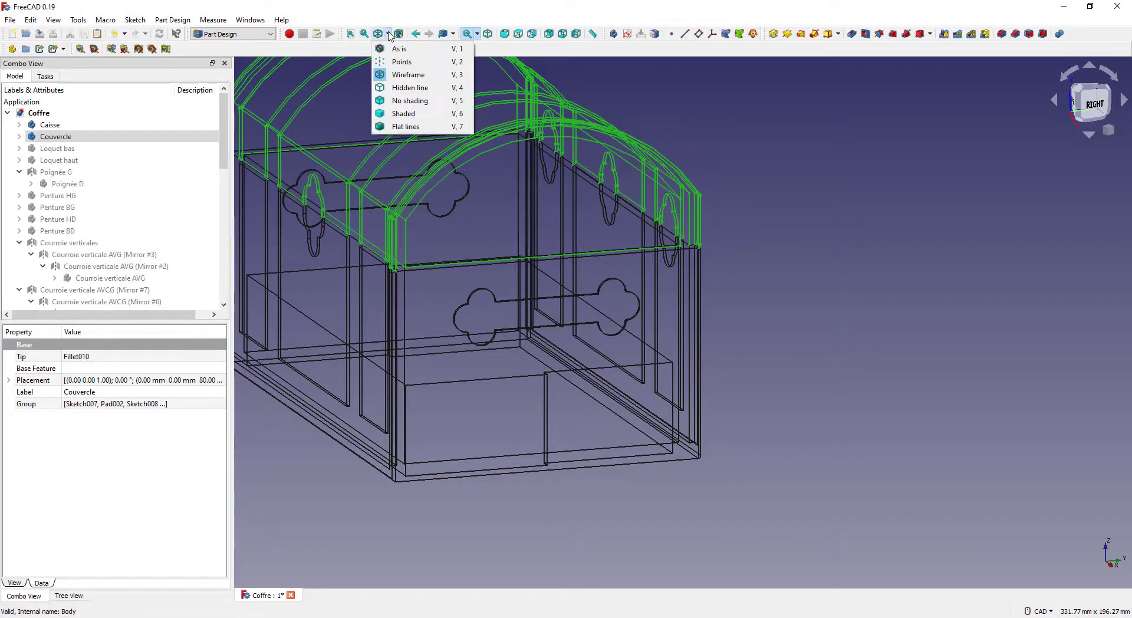
pyautogui.click(396, 48)
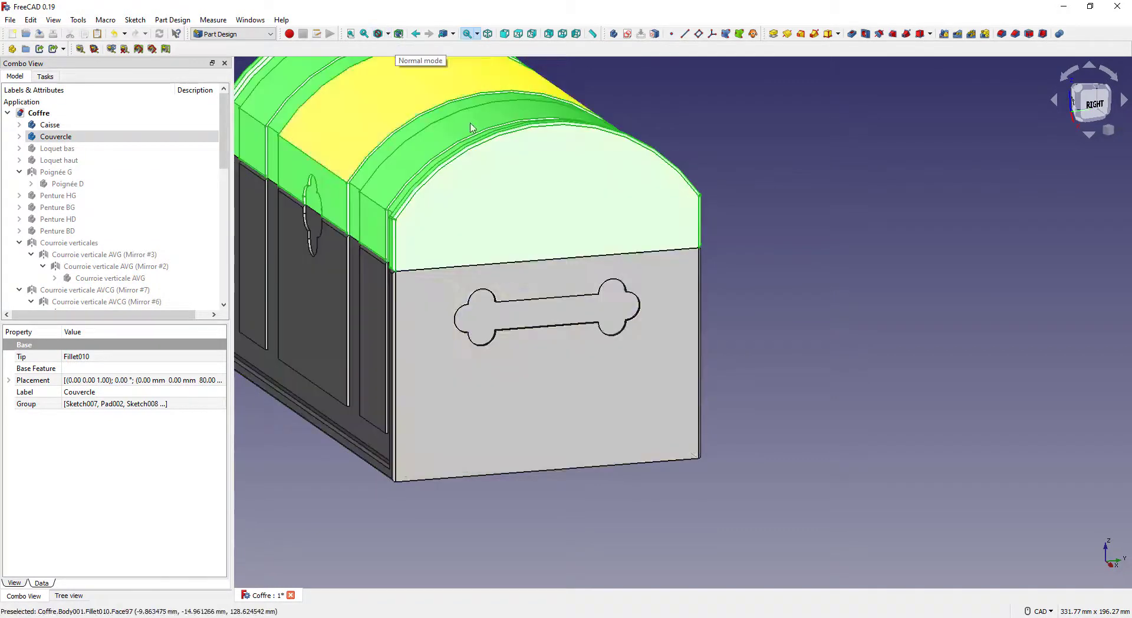
pyautogui.moveTo(637, 339)
pyautogui.mouseDown(button='middle')
pyautogui.moveTo(590, 344)
pyautogui.moveTo(576, 328)
pyautogui.mouseUp(button='middle')
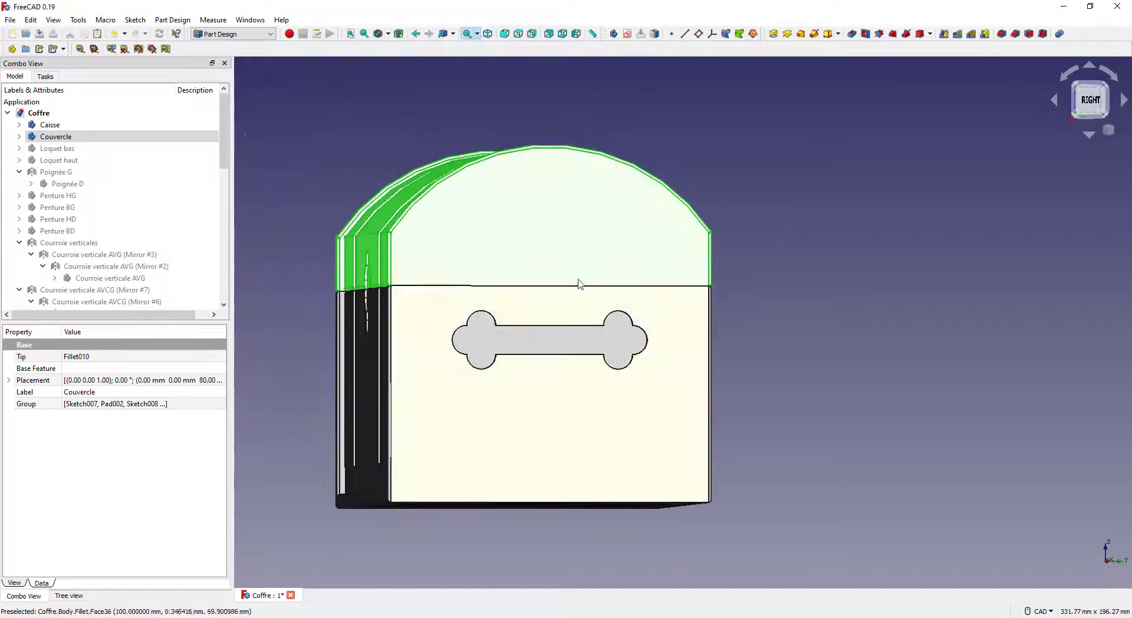
pyautogui.moveTo(791, 363); pyautogui.dragTo(768, 376, button='middle')
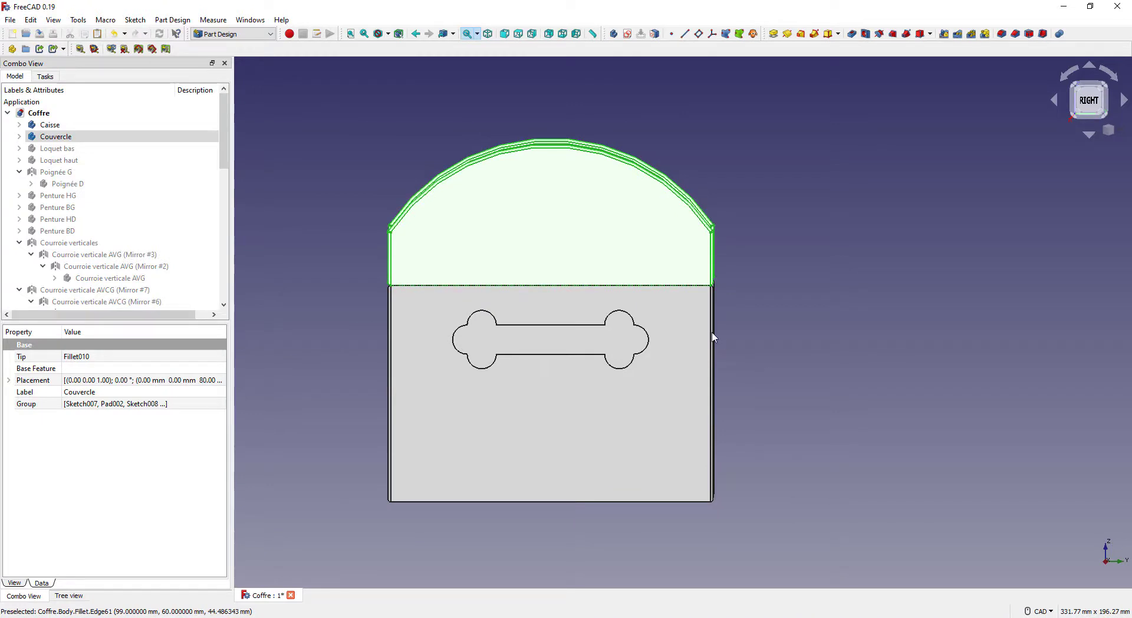
# Step: Create a sketch on the new body's YZ plane and display the model as a wireframe
pyautogui.click(627, 34)
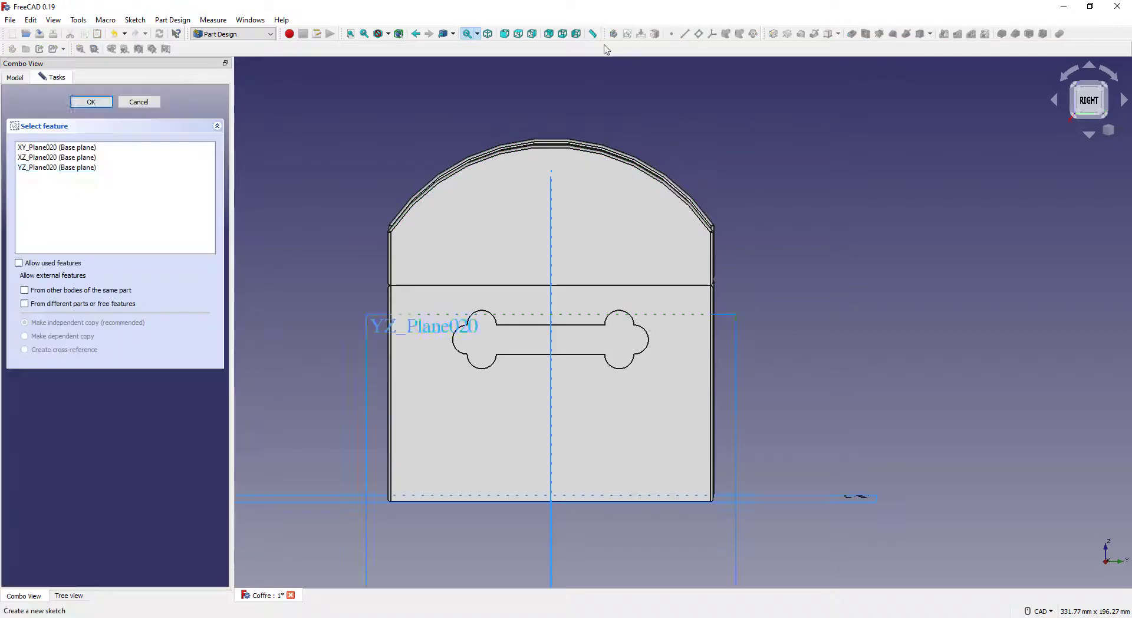
pyautogui.click(59, 166)
pyautogui.click(92, 103)
pyautogui.click(387, 34)
pyautogui.click(407, 74)
pyautogui.scroll(2, 611, 446)
pyautogui.moveTo(611, 446)
pyautogui.mouseDown(button='middle')
pyautogui.moveTo(637, 358)
pyautogui.moveTo(596, 427)
pyautogui.mouseUp(button='middle')
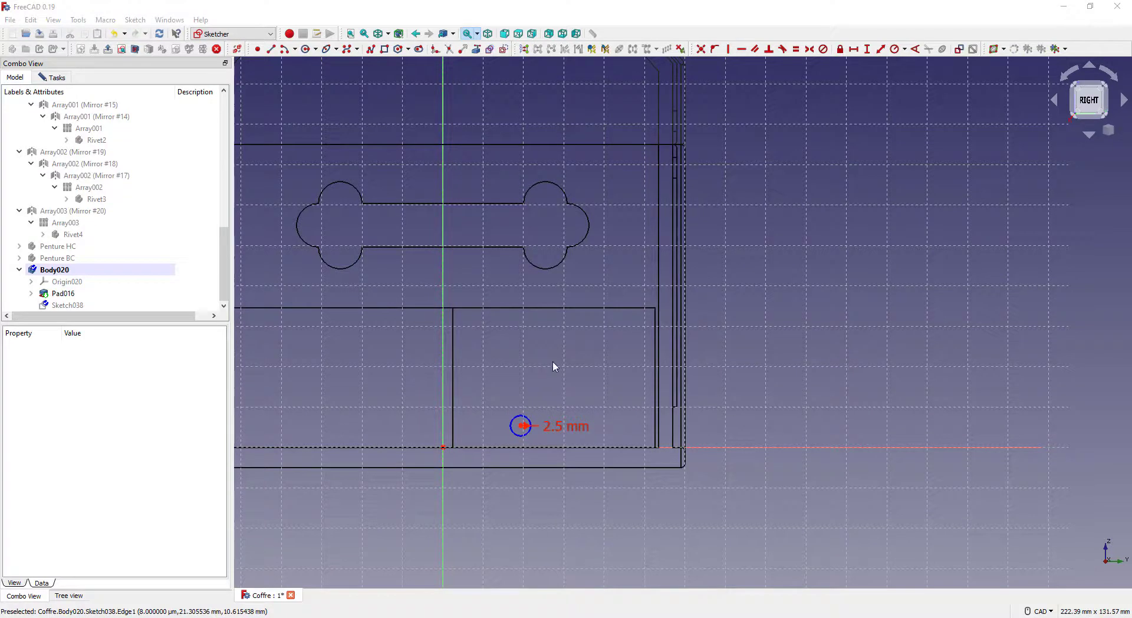
# Step: Draw a four-sided outline with a slanted top edge beside the small circle, with its short vertical side set to 7.5 mm
pyautogui.click(271, 50)
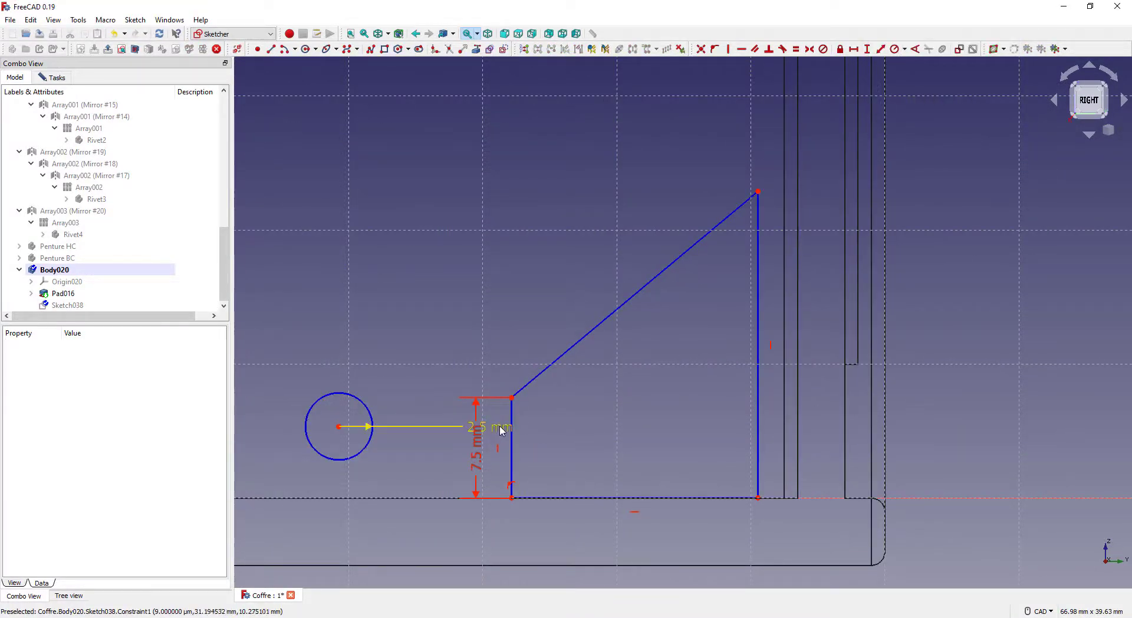
pyautogui.scroll(-4, 602, 354)
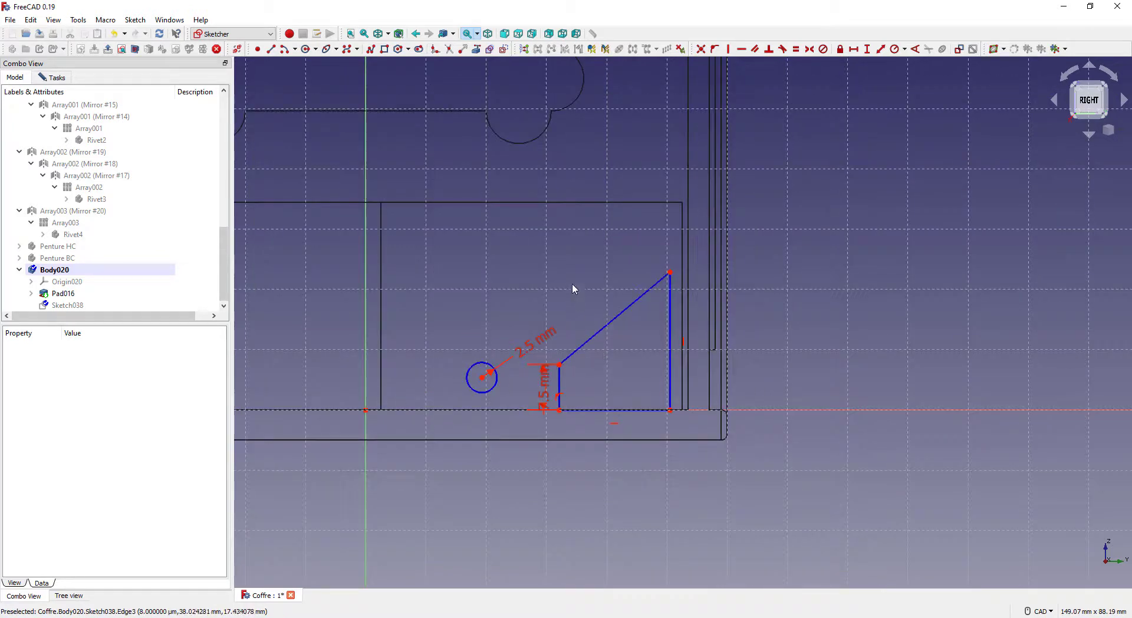
pyautogui.moveTo(573, 289); pyautogui.dragTo(604, 332, button='middle')
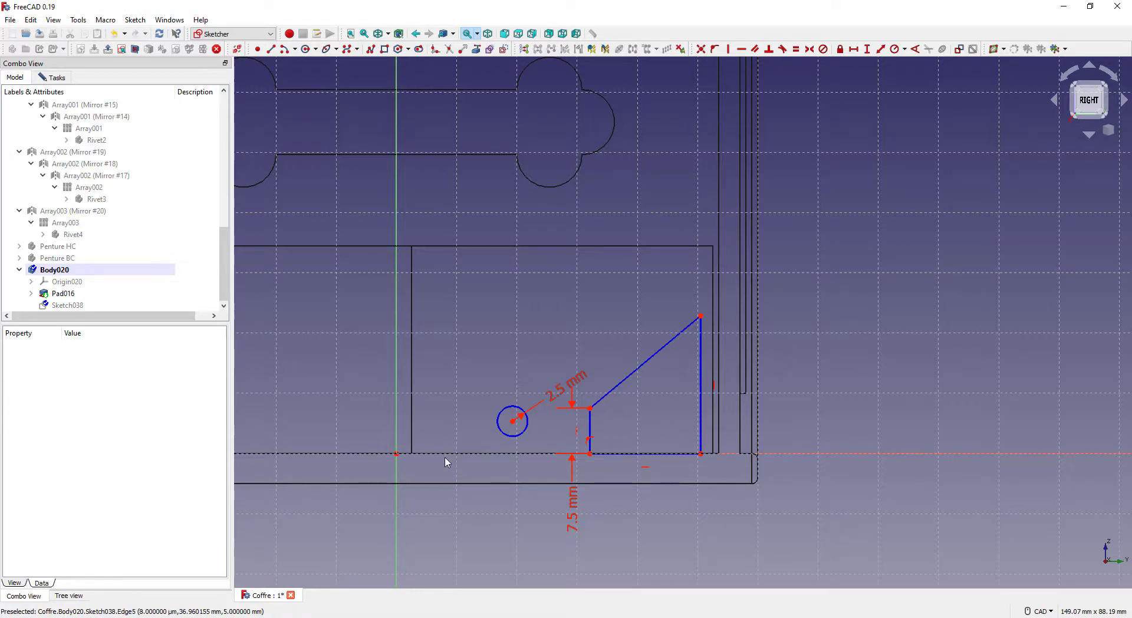
# Step: Place the outline's lower outer corner 52.5 mm horizontally from the sketch origin
pyautogui.click(396, 453)
pyautogui.moveTo(700, 453); pyautogui.dragTo(712, 454)
pyautogui.click(712, 453)
pyautogui.click(853, 49)
pyautogui.write('52.5')
pyautogui.press('Return')
pyautogui.moveTo(555, 419); pyautogui.dragTo(717, 576)
# Step: Set the outline's bottom edge to 24 mm and the angle of its slanted edge to 45°
pyautogui.click(660, 454)
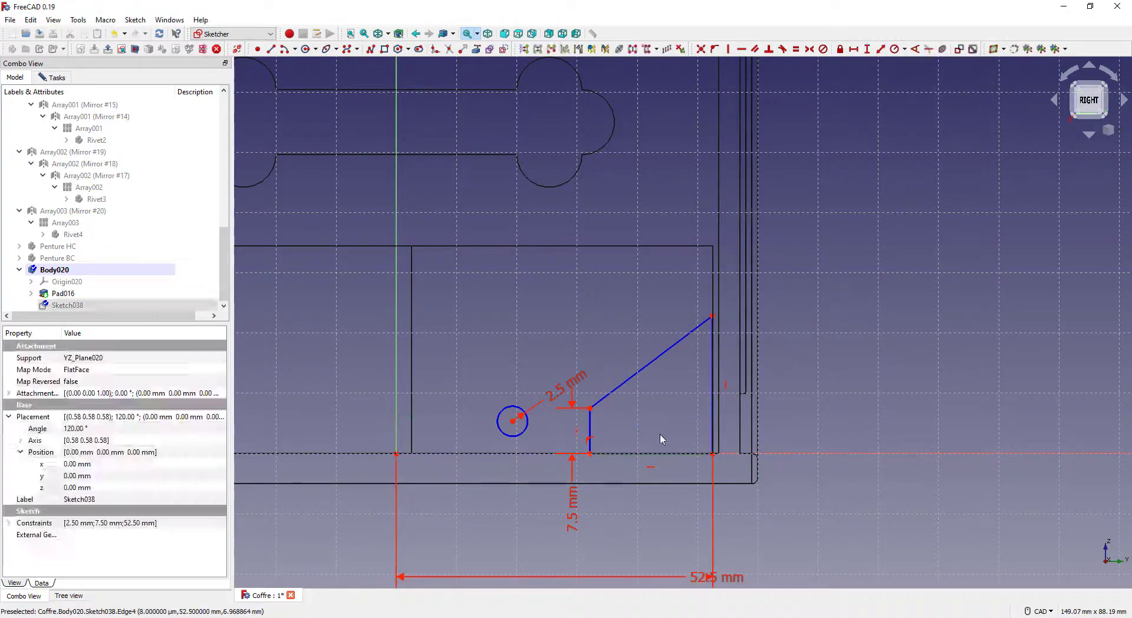
pyautogui.click(853, 49)
pyautogui.write('24')
pyautogui.press('Return')
pyautogui.moveTo(640, 490); pyautogui.dragTo(836, 488)
pyautogui.click(915, 48)
pyautogui.write('45')
pyautogui.press('Return')
# Step: Align the circle's centre with the top of the short vertical side and place it 20 mm from the vertical axis
pyautogui.click(867, 49)
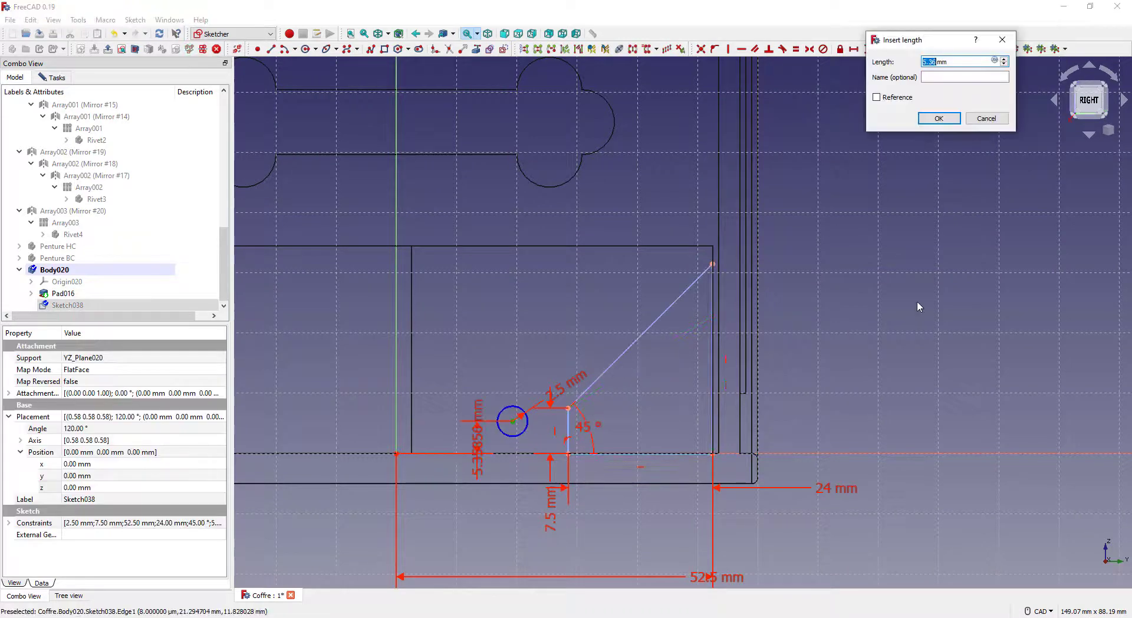
pyautogui.write('5')
pyautogui.press('Return')
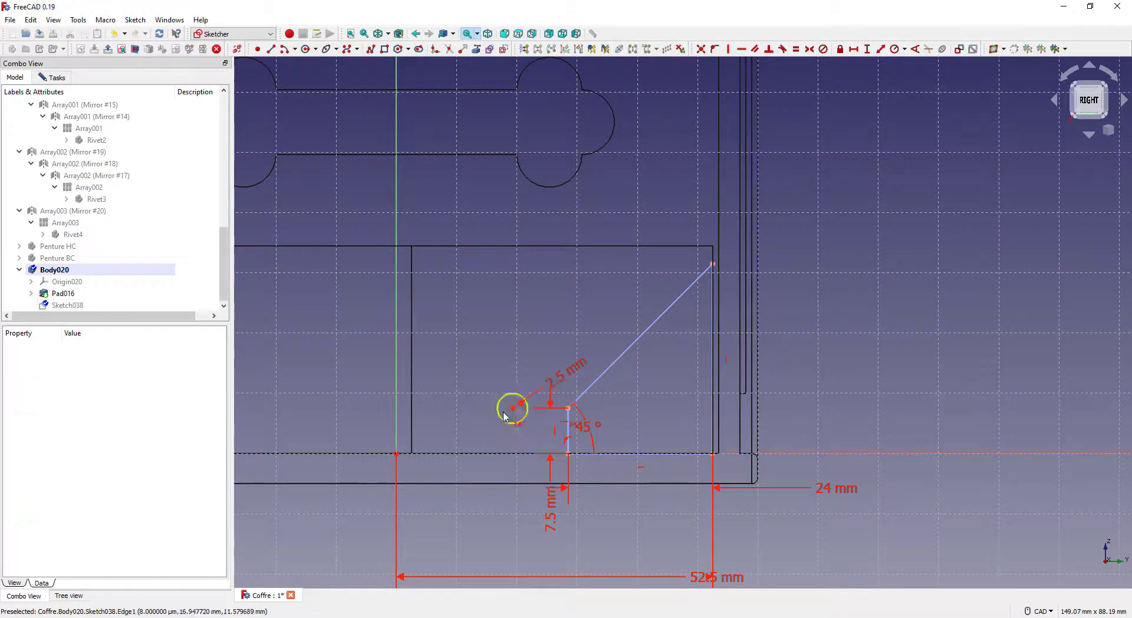
pyautogui.scroll(-5, 596, 307)
# Step: Draw a rectangular outline in lines along the padded body's side profile, reaching across the inside of the box
pyautogui.click(271, 49)
pyautogui.scroll(8, 727, 366)
pyautogui.click(718, 348)
pyautogui.click(727, 278)
pyautogui.scroll(-8, 727, 278)
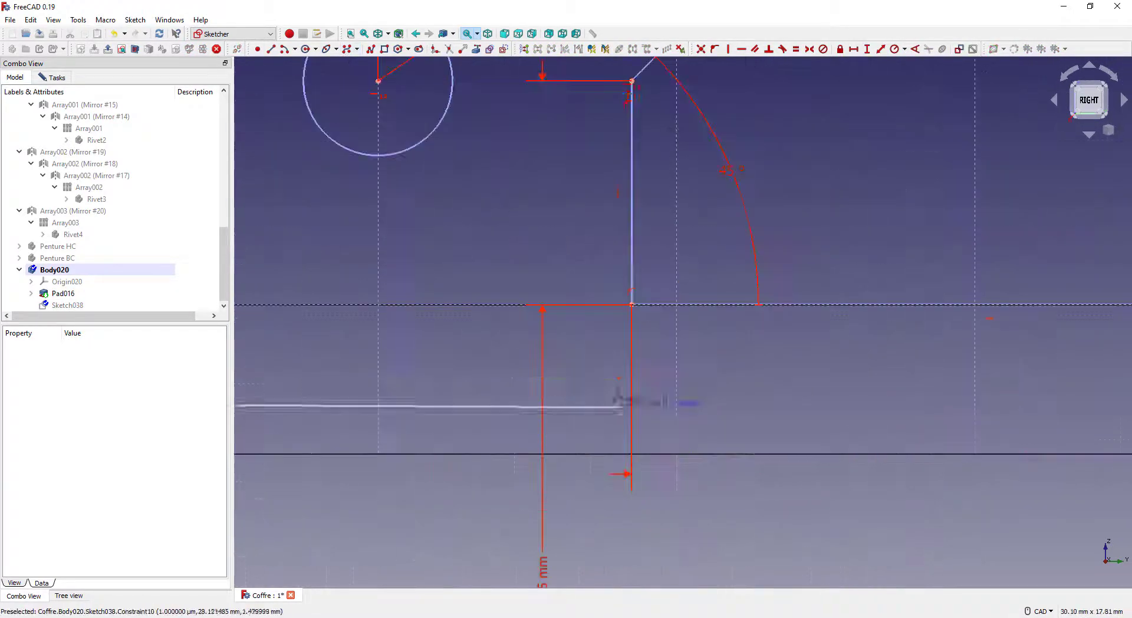
pyautogui.click(628, 404)
pyautogui.scroll(-7, 628, 405)
pyautogui.scroll(4, 524, 466)
pyautogui.moveTo(518, 468); pyautogui.dragTo(539, 434)
pyautogui.scroll(-6, 531, 442)
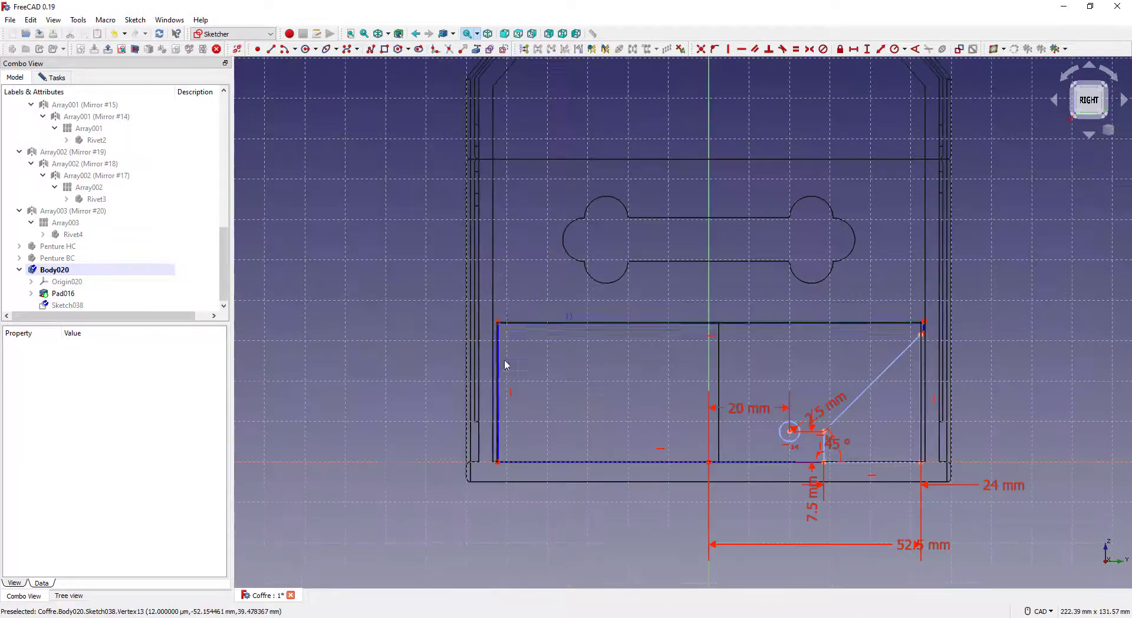
# Step: Set the rectangular outline's height to 34.5 mm and dimension its width
pyautogui.scroll(8, 505, 363)
pyautogui.click(475, 175)
pyautogui.click(867, 50)
pyautogui.press('Return')
pyautogui.scroll(8, 446, 159)
pyautogui.click(598, 239)
pyautogui.click(854, 50)
pyautogui.press('Return')
# Step: Make the short closing line at the outline's upper rear corner vertical and set the rectangle's width to 105 mm
pyautogui.scroll(-14, 433, 319)
pyautogui.scroll(12, 805, 318)
pyautogui.click(766, 378)
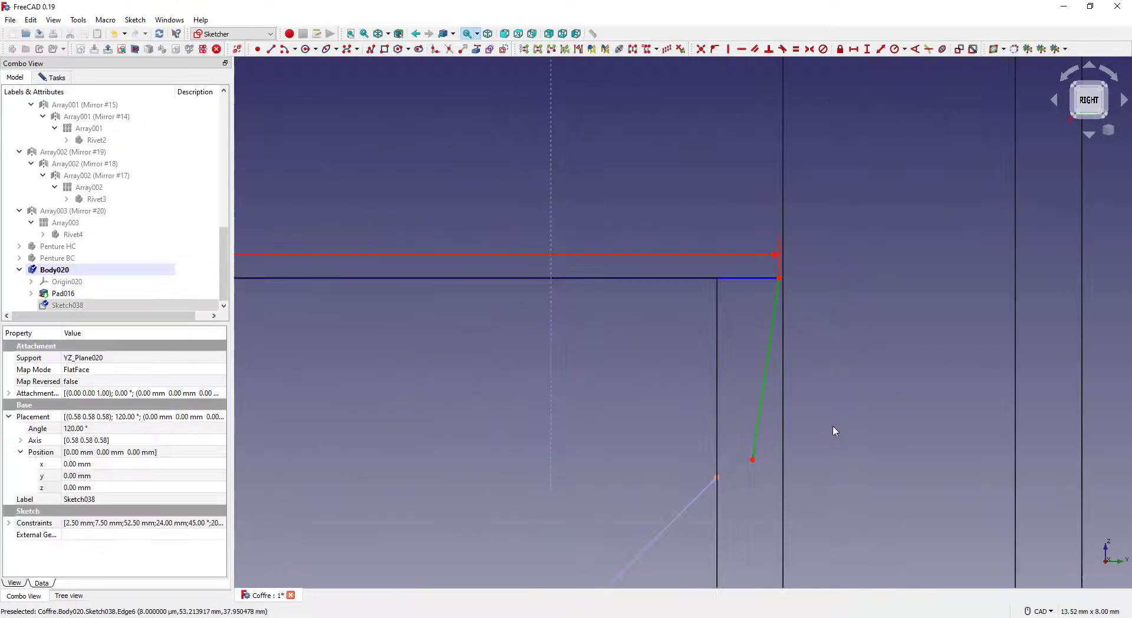
pyautogui.click(728, 49)
pyautogui.click(53, 77)
pyautogui.doubleClick(104, 381)
# Step: Join the short closing line's lower end to the upper end of the slanted edge
pyautogui.scroll(6, 732, 386)
pyautogui.click(760, 352)
pyautogui.click(760, 360)
pyautogui.click(700, 50)
pyautogui.scroll(-12, 736, 306)
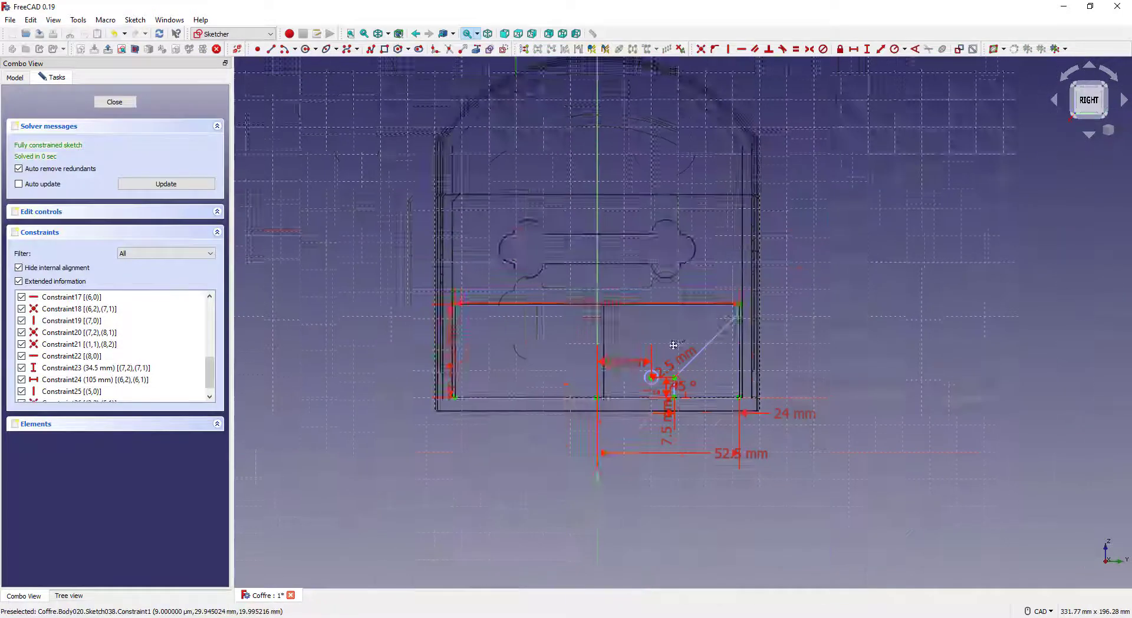
# Step: Sketch the lid's inner profile with straight base and side lines and a centred arc across the top
pyautogui.moveTo(736, 307); pyautogui.dragTo(718, 360, button='middle')
pyautogui.click(721, 244)
pyautogui.click(434, 206)
pyautogui.click(434, 238)
pyautogui.click(285, 49)
pyautogui.click(580, 307)
pyautogui.click(447, 198)
pyautogui.click(712, 199)
# Step: Join the lid profile's side lines to the ends of its base line
pyautogui.scroll(8, 439, 227)
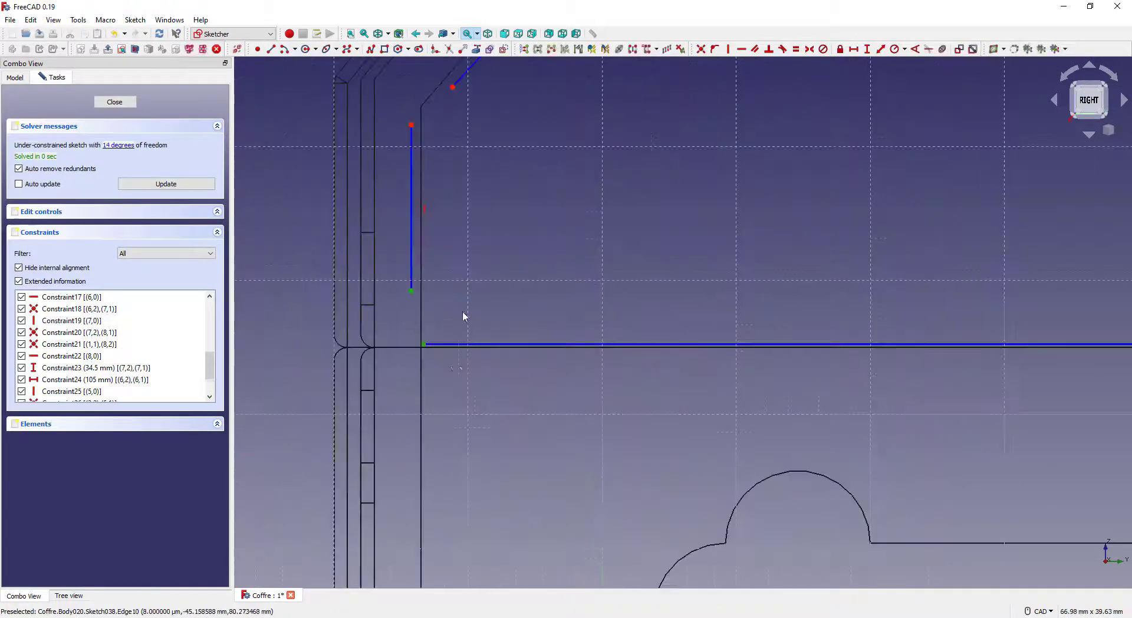
pyautogui.click(732, 302)
pyautogui.click(724, 303)
pyautogui.click(701, 49)
pyautogui.moveTo(692, 238); pyautogui.dragTo(733, 304)
# Step: Set the lid profile's width to 107 mm
pyautogui.click(853, 50)
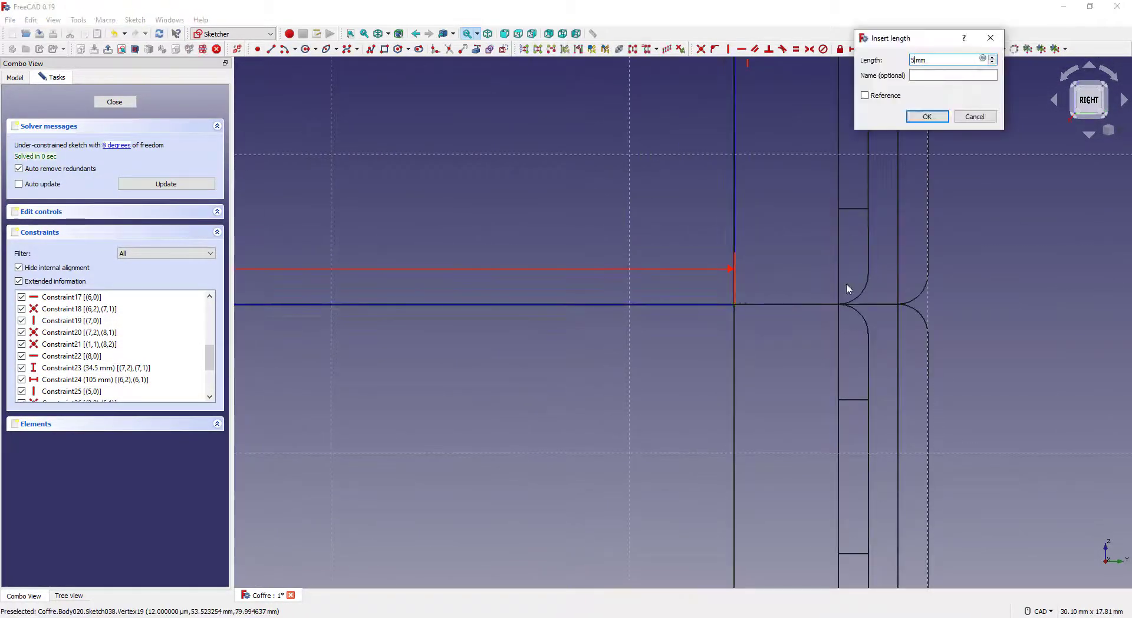
pyautogui.click(974, 117)
pyautogui.scroll(-11, 831, 277)
pyautogui.write('107')
pyautogui.press('Return')
# Step: Set the lid profile's side height to 20 mm and join the arc's ends to the side lines
pyautogui.click(385, 248)
pyautogui.click(868, 50)
pyautogui.write('20')
pyautogui.press('Return')
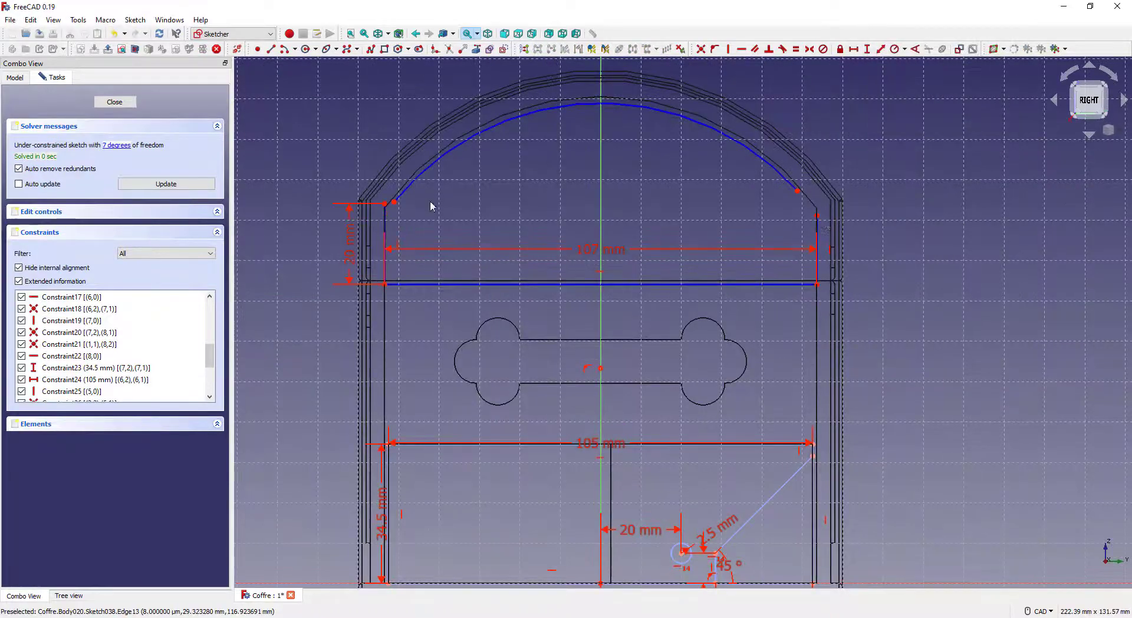
pyautogui.click(700, 50)
pyautogui.moveTo(381, 286); pyautogui.dragTo(383, 278)
# Step: Show the Penture HG hinge body as a reference for the sketch
pyautogui.moveTo(816, 198); pyautogui.dragTo(684, 162, button='middle')
pyautogui.click(14, 77)
pyautogui.scroll(3, 106, 250)
pyautogui.click(58, 197)
pyautogui.press('space')
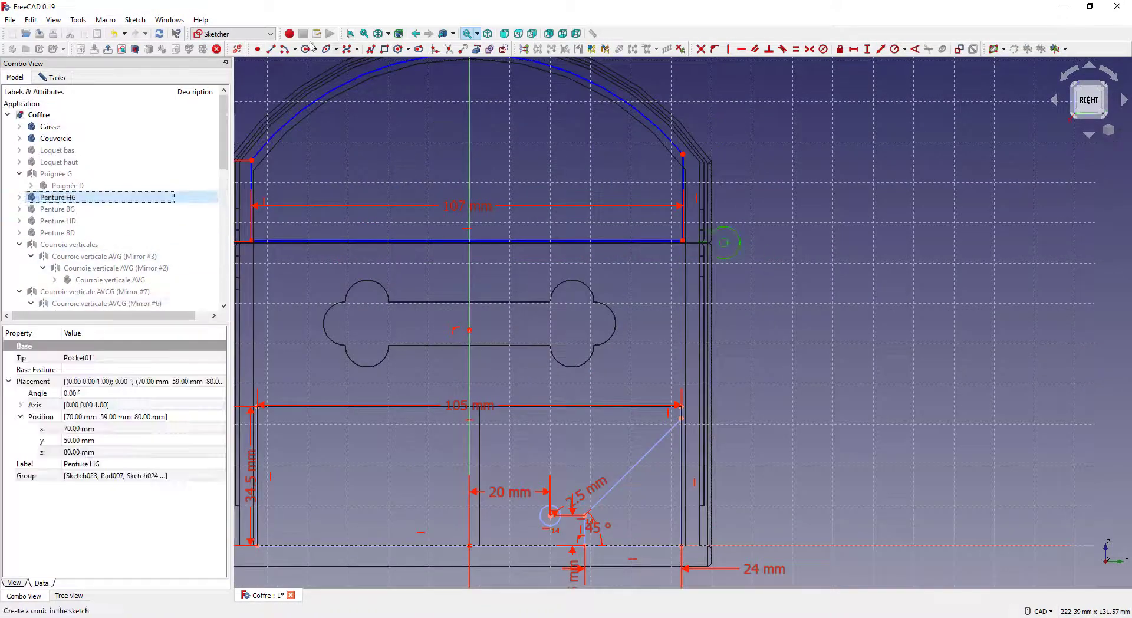
# Step: Draw a horizontal line from the lid profile's lower rear corner to the hinge pin
pyautogui.click(271, 50)
pyautogui.scroll(6, 713, 239)
pyautogui.click(612, 251)
pyautogui.moveTo(611, 251); pyautogui.dragTo(619, 258)
pyautogui.scroll(10, 747, 258)
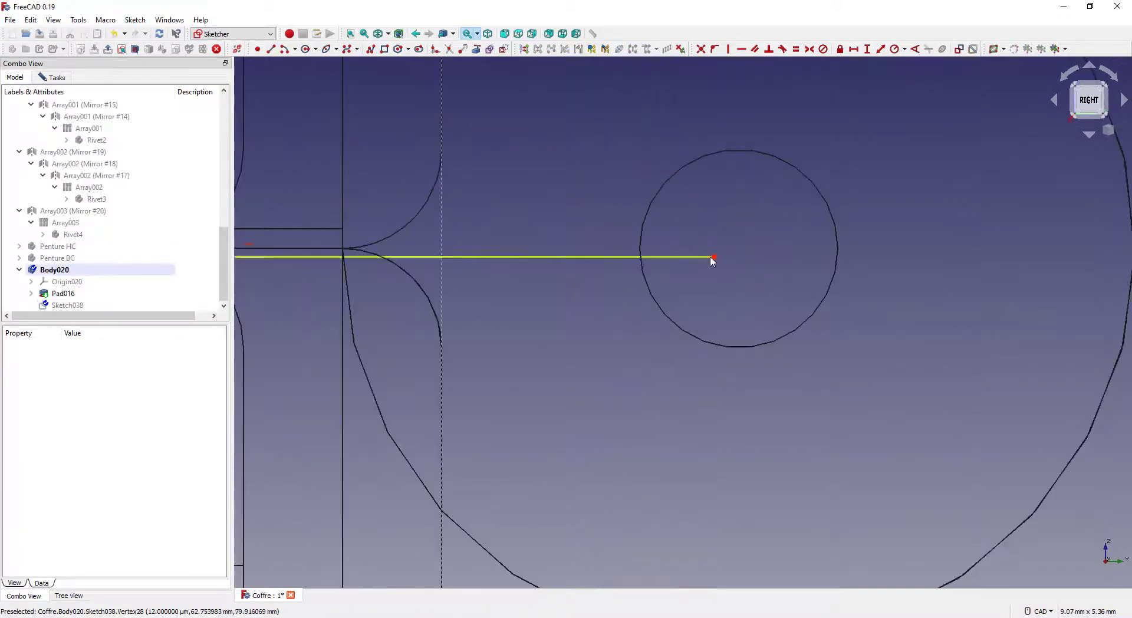
# Step: Place the line's hinge end 63 mm horizontally and 75 mm vertically from the sketch origin
pyautogui.click(854, 49)
pyautogui.write('73')
pyautogui.press('Return')
pyautogui.click(739, 248)
pyautogui.click(867, 49)
pyautogui.write('75')
pyautogui.press('Return')
# Step: Set the horizontal distance between the lid profile's rear corner and the hinge point to 9.5 mm
pyautogui.scroll(-14, 746, 207)
pyautogui.click(854, 50)
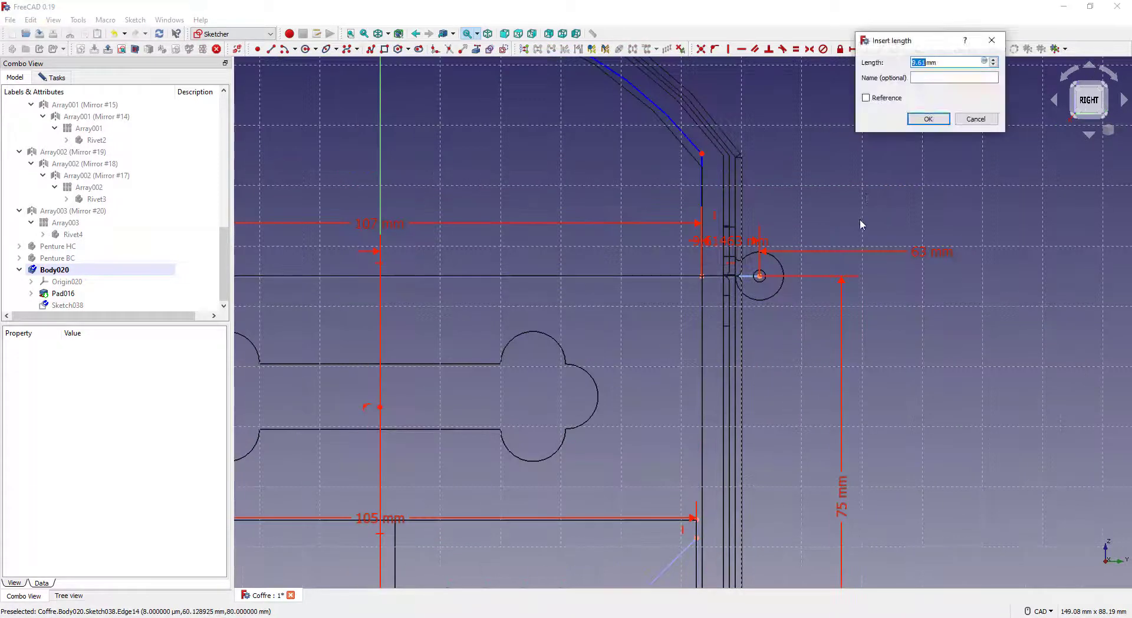
pyautogui.write('9.5')
pyautogui.press('Return')
pyautogui.scroll(-2, 722, 287)
pyautogui.moveTo(730, 256); pyautogui.dragTo(885, 316)
# Step: Set the lid profile's side height to 18 mm and its arc radius to 66 mm
pyautogui.moveTo(715, 210); pyautogui.dragTo(695, 224)
pyautogui.doubleClick(437, 260)
pyautogui.write('18')
pyautogui.press('Return')
pyautogui.click(872, 281)
pyautogui.click(894, 50)
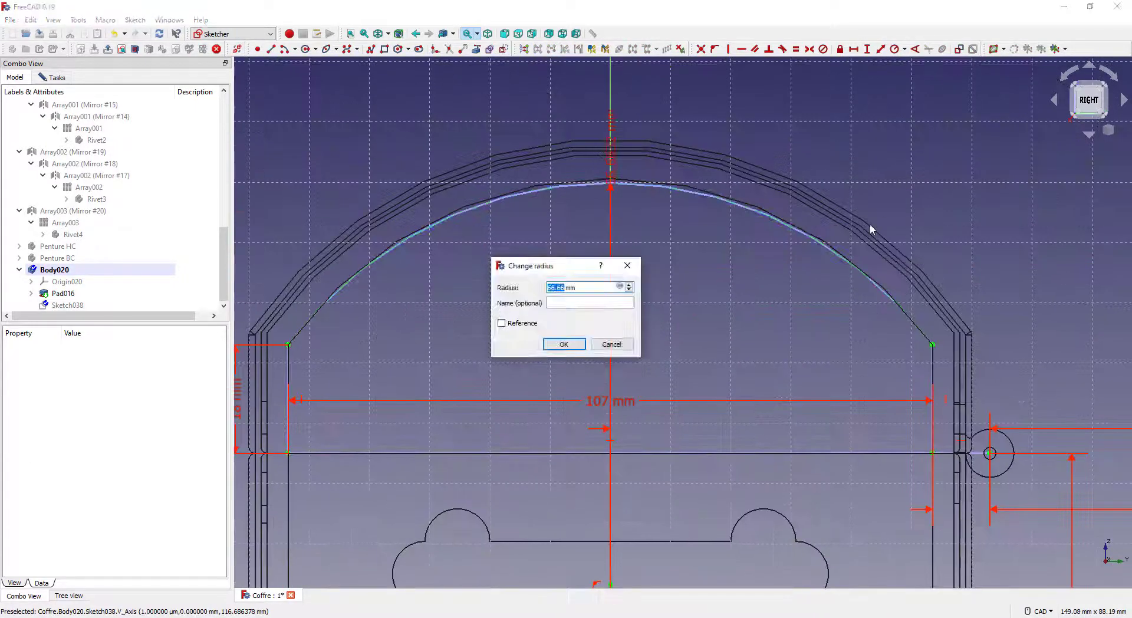
pyautogui.doubleClick(682, 162)
pyautogui.write('66')
pyautogui.press('Return')
pyautogui.moveTo(690, 232); pyautogui.dragTo(689, 213, button='middle')
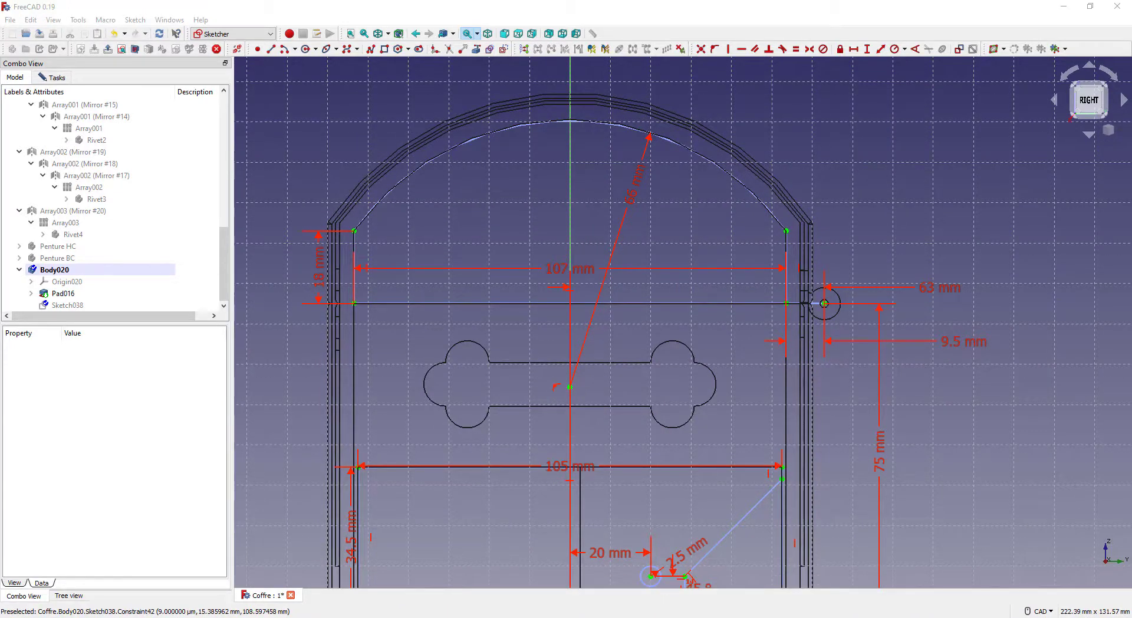
# Step: Draw a circle inside the lid profile near its base line and set its radius to 2.5 mm
pyautogui.click(309, 53)
pyautogui.click(662, 284)
pyautogui.click(686, 283)
pyautogui.click(895, 50)
pyautogui.write('2.5')
pyautogui.press('Return')
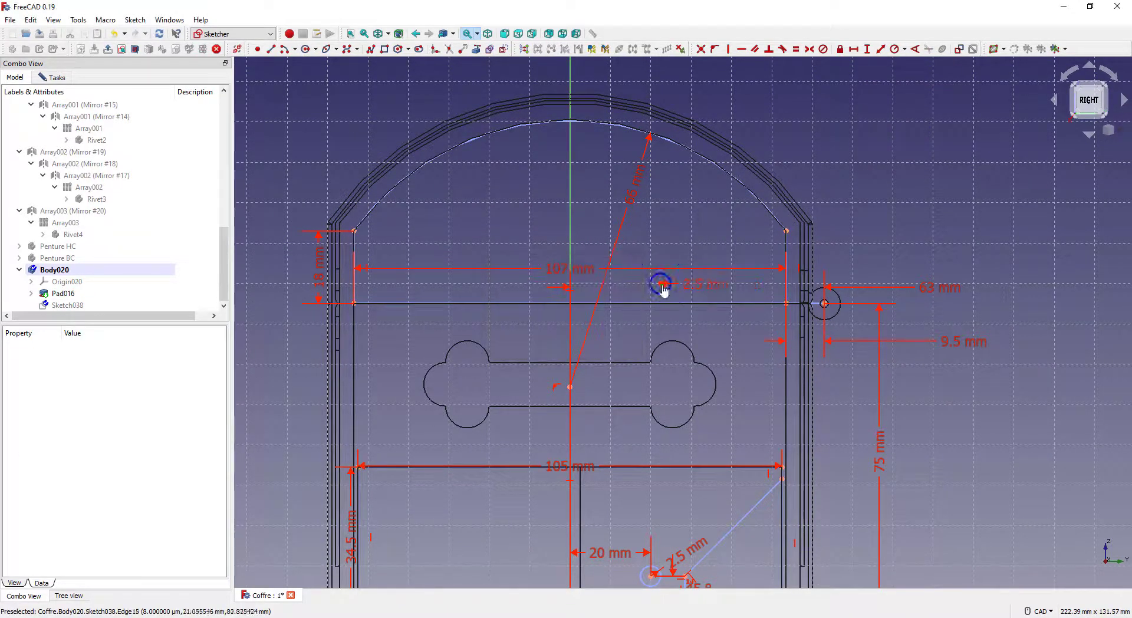
# Step: Place the lid circle's centre 11 mm from the vertical axis and 15 mm above the lid's lower rear corner
pyautogui.click(854, 49)
pyautogui.write('11')
pyautogui.click(786, 303)
pyautogui.click(866, 49)
pyautogui.scroll(4, 743, 290)
pyautogui.click(458, 275)
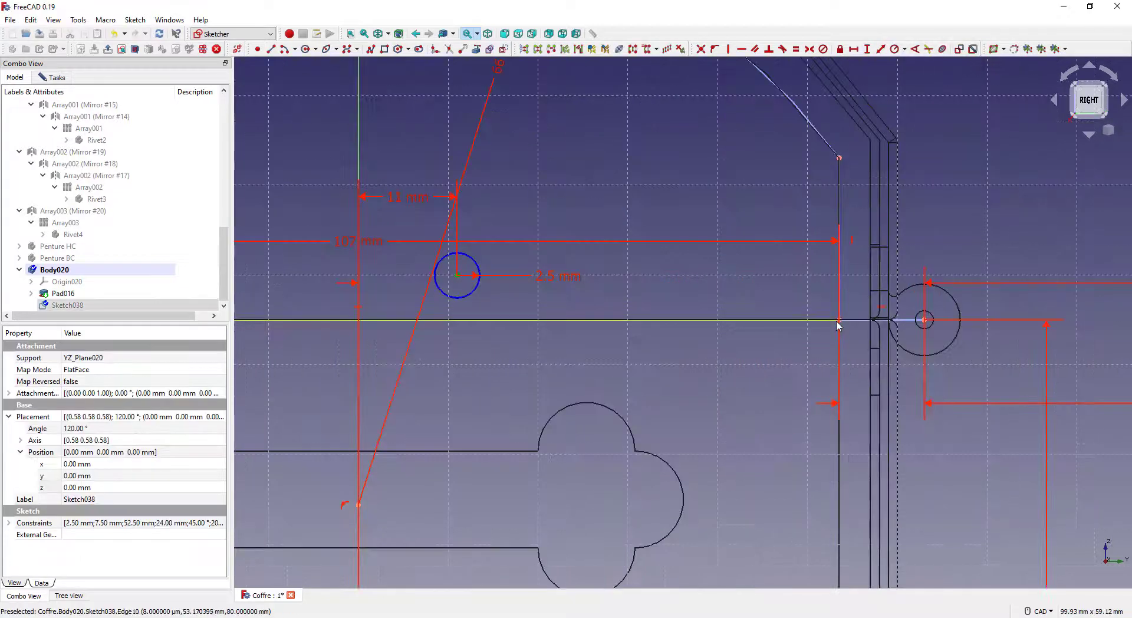
pyautogui.click(839, 320)
pyautogui.click(866, 50)
pyautogui.write('15')
# Step: Delete the horizontal constraint on the lid's base line and raise the front of the lid profile
pyautogui.scroll(-4, 691, 282)
pyautogui.click(544, 286)
pyautogui.press('Delete')
pyautogui.moveTo(325, 225); pyautogui.dragTo(379, 151)
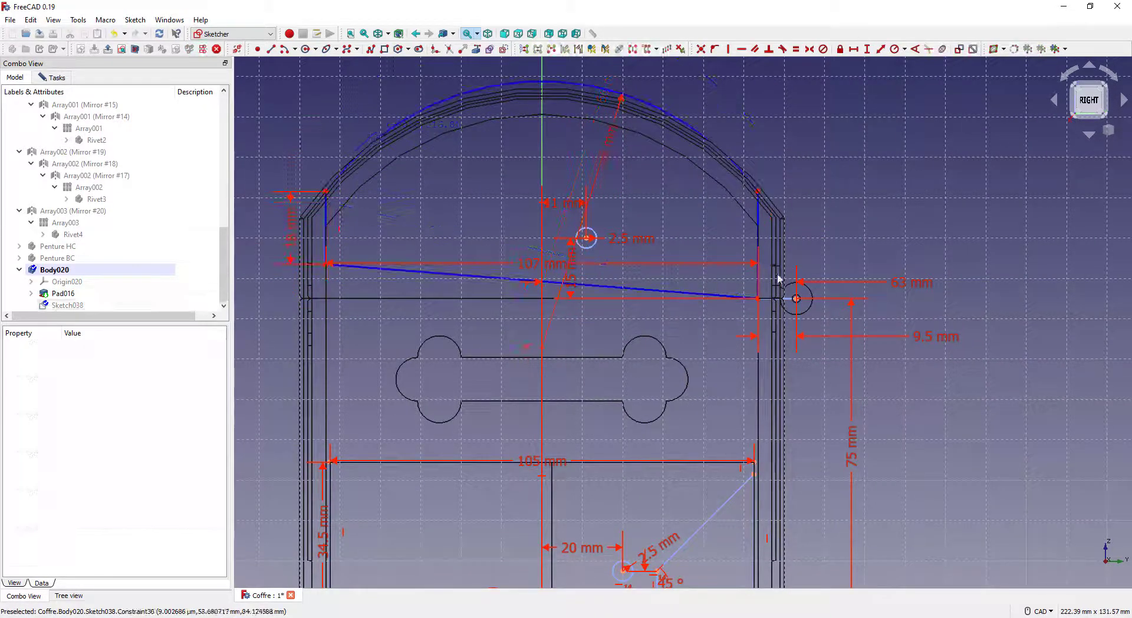
# Step: Replace the vertical constraints on the lid's two side lines with perpendicularity to the base line, and tilt the profile further
pyautogui.click(770, 242)
pyautogui.press('Delete')
pyautogui.click(759, 239)
pyautogui.click(769, 50)
pyautogui.click(340, 223)
pyautogui.press('Delete')
pyautogui.click(326, 228)
pyautogui.click(768, 50)
pyautogui.moveTo(326, 258); pyautogui.dragTo(326, 237)
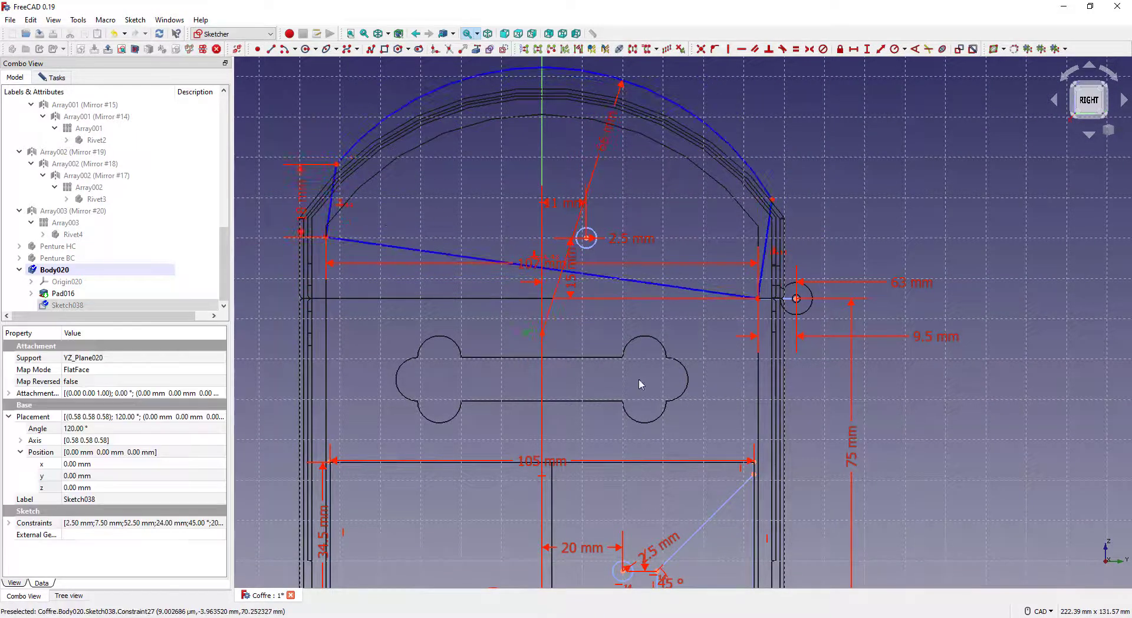
# Step: Replace the lid profile's horizontal and vertical dimensions with aligned lengths of 108 mm across its base and 18 mm on both sides
pyautogui.moveTo(642, 384); pyautogui.dragTo(609, 511, button='middle')
pyautogui.press('Delete')
pyautogui.click(298, 330)
pyautogui.click(881, 49)
pyautogui.click(378, 377)
pyautogui.click(880, 49)
pyautogui.click(733, 371)
pyautogui.click(880, 50)
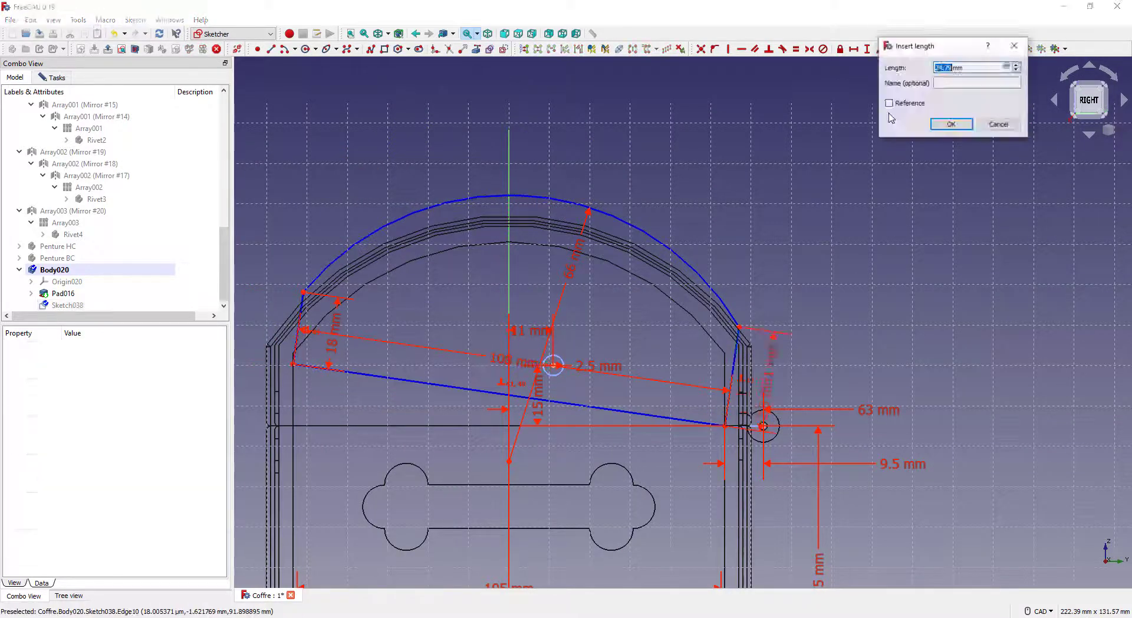
# Step: Swing the lid profile open about its lower rear corner to test its movement
pyautogui.moveTo(294, 365); pyautogui.dragTo(449, 84)
pyautogui.moveTo(449, 83); pyautogui.dragTo(361, 243, button='middle')
pyautogui.moveTo(382, 253); pyautogui.dragTo(390, 227)
pyautogui.click(503, 264)
pyautogui.press('Delete')
pyautogui.hotkey('ctrl', 'z')
pyautogui.moveTo(520, 355); pyautogui.dragTo(561, 313, button='middle')
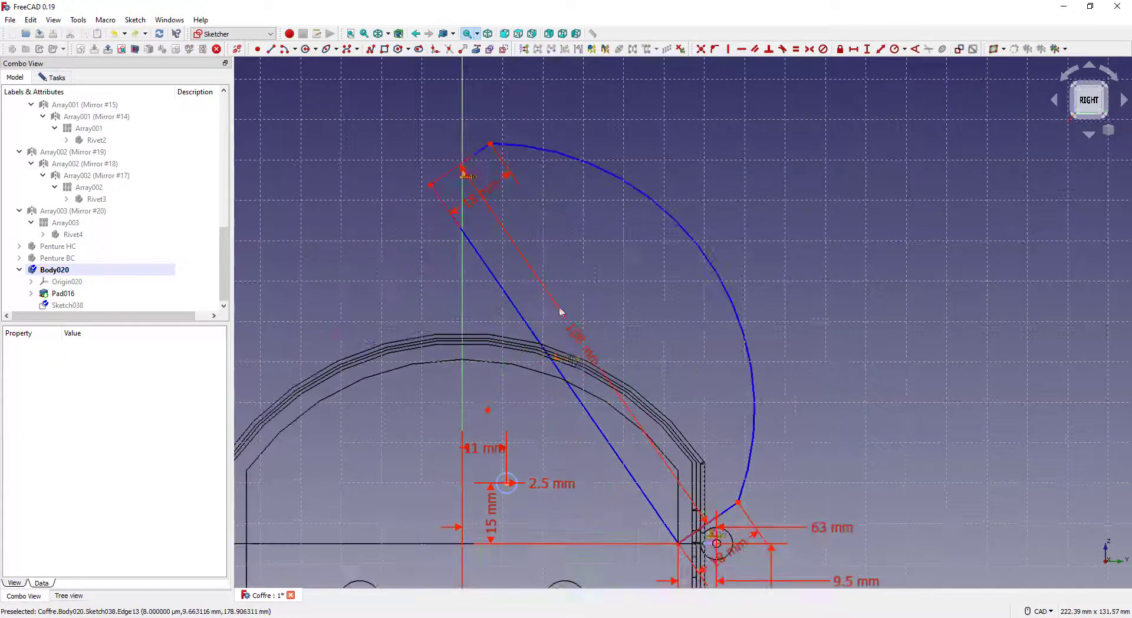
# Step: Lower the lid profile back to its level, closed position
pyautogui.click(488, 410)
pyautogui.moveTo(527, 375); pyautogui.dragTo(354, 367)
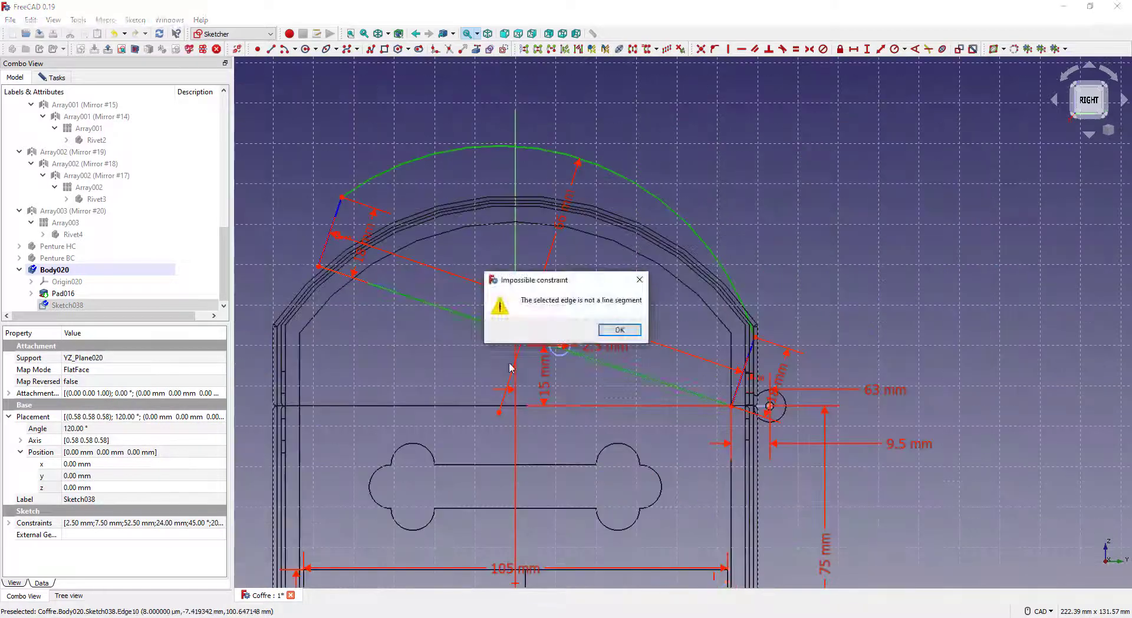
pyautogui.press('Return')
pyautogui.moveTo(684, 509); pyautogui.dragTo(669, 342, button='middle')
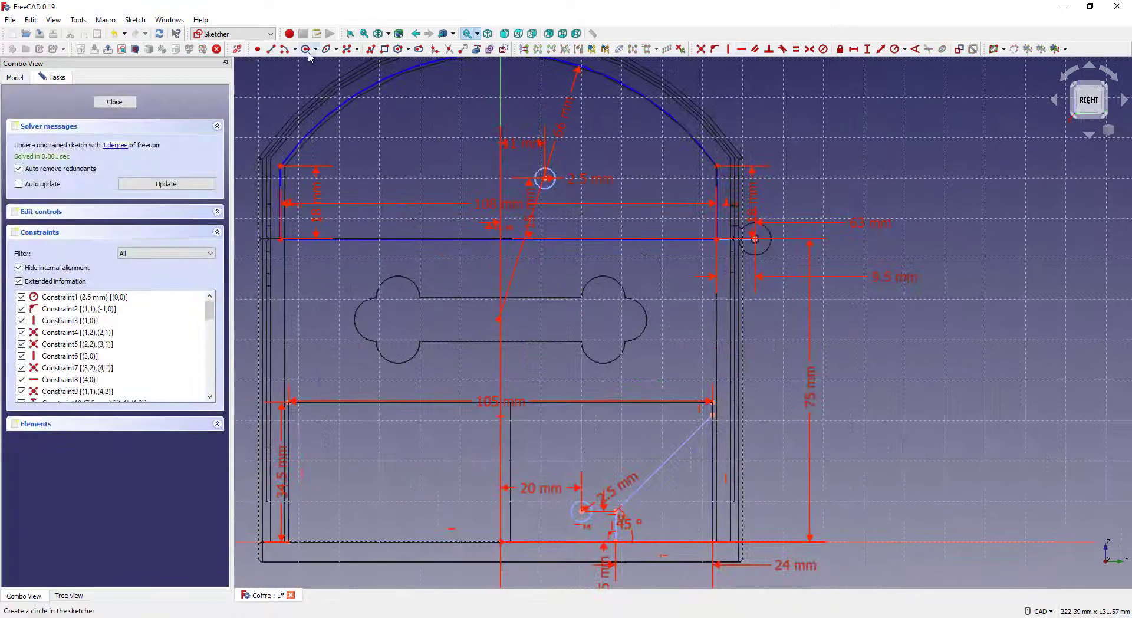
# Step: Draw circles of 2.9 mm radius concentric with the 2.5 mm pivot circles
pyautogui.click(304, 50)
pyautogui.scroll(9, 516, 163)
pyautogui.click(648, 236)
pyautogui.click(623, 168)
pyautogui.click(894, 50)
pyautogui.write('2.9')
pyautogui.press('Return')
pyautogui.scroll(2, 779, 216)
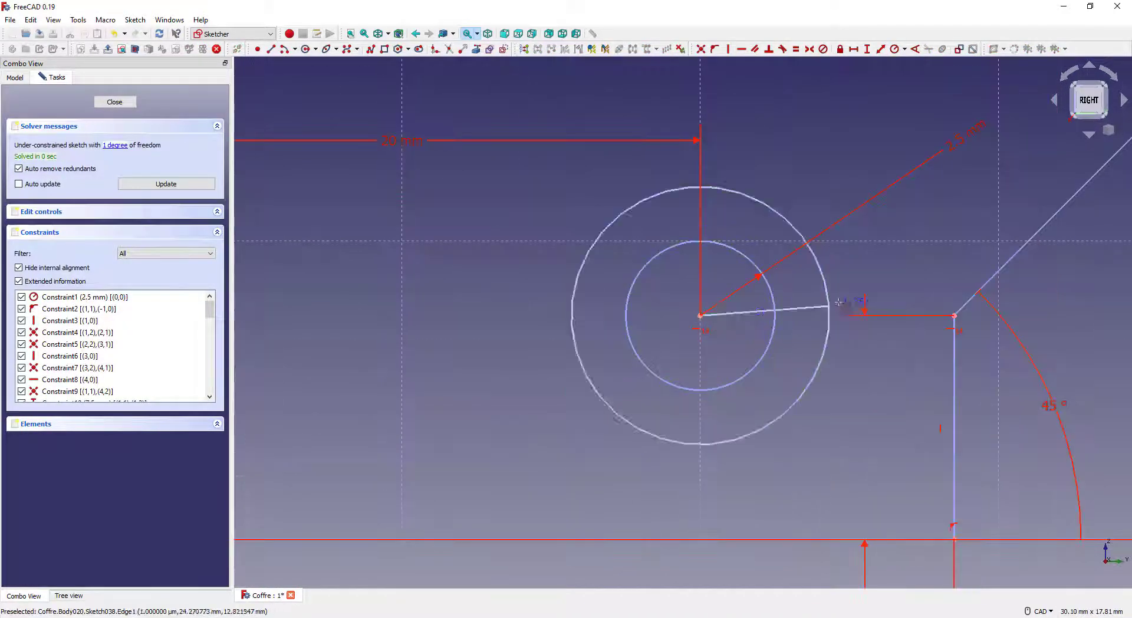
# Step: Draw the link arm outline with an end arc around each pivot circle and two tangent side lines joining the arcs
pyautogui.click(574, 339)
pyautogui.scroll(-10, 648, 353)
pyautogui.click(697, 404)
pyautogui.click(829, 336)
pyautogui.click(553, 365)
pyautogui.scroll(-10, 560, 295)
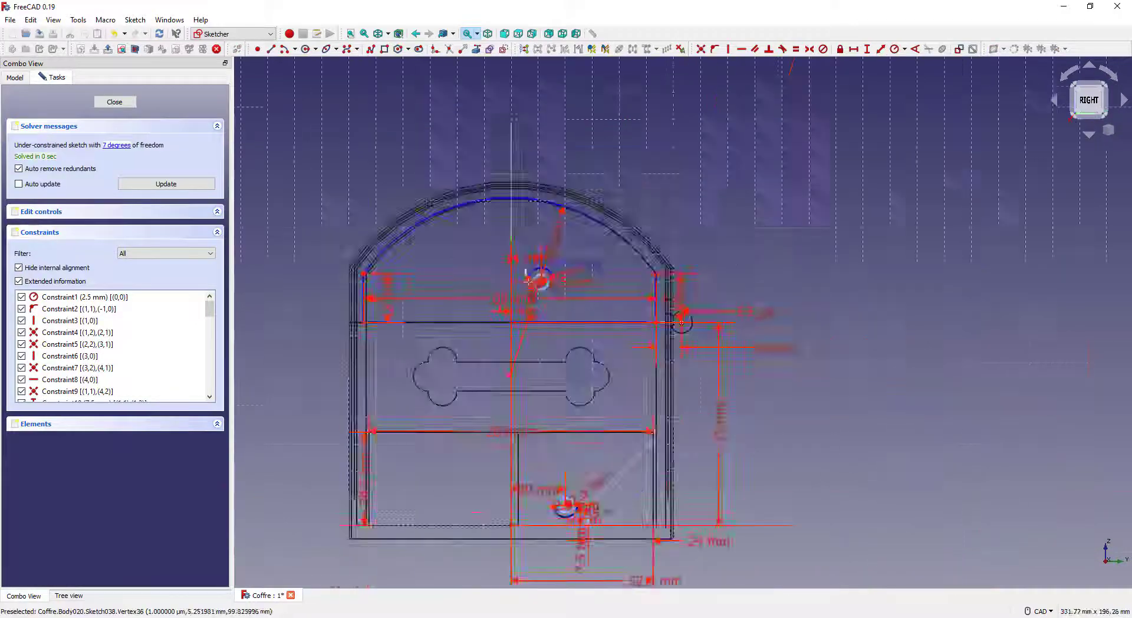
pyautogui.click(536, 165)
pyautogui.click(440, 247)
pyautogui.click(701, 49)
pyautogui.scroll(-5, 518, 442)
pyautogui.scroll(-1, 525, 490)
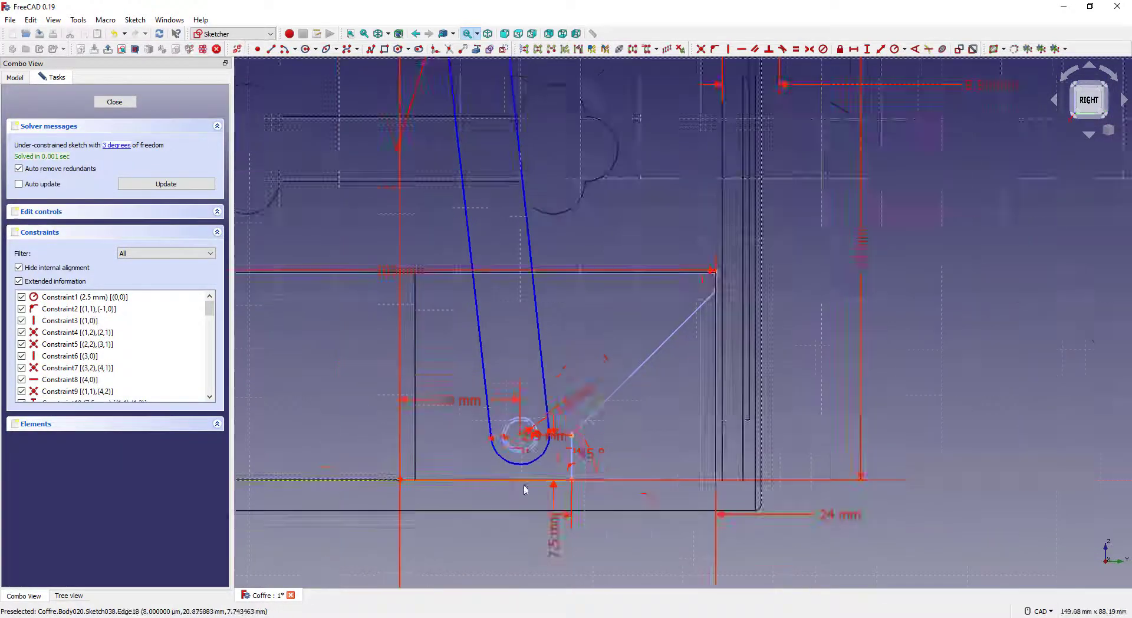
# Step: Try to set the link arm's pivot distance to 83 mm
pyautogui.scroll(3, 531, 236)
pyautogui.doubleClick(590, 289)
pyautogui.write('83')
pyautogui.press('Return')
pyautogui.press('Return')
pyautogui.scroll(-9, 619, 177)
pyautogui.scroll(9, 647, 395)
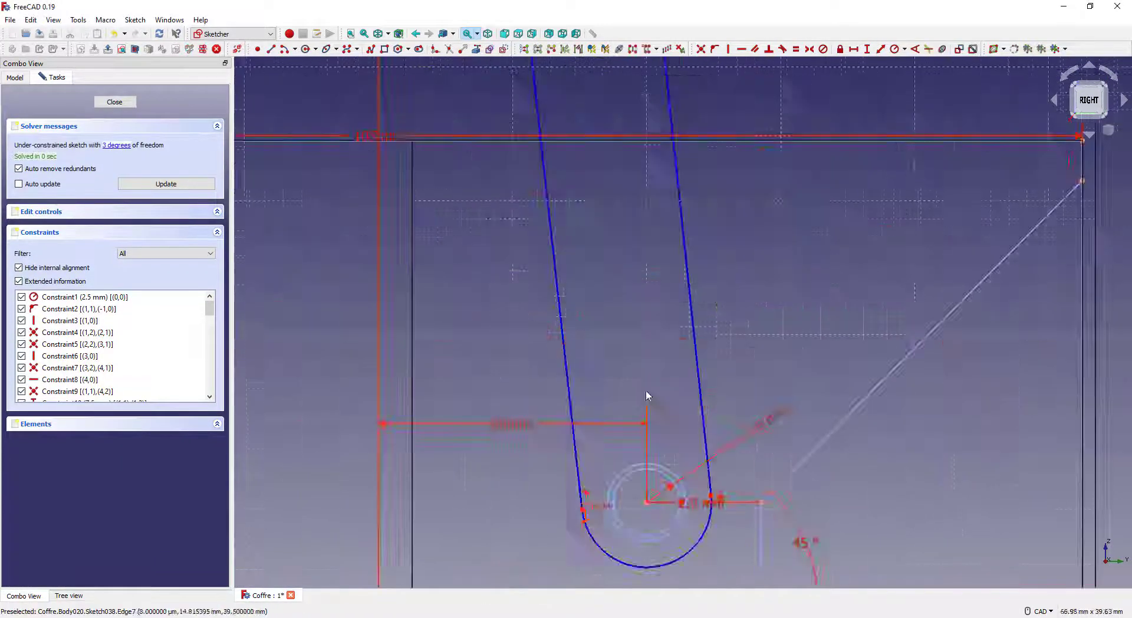
pyautogui.scroll(-8, 758, 374)
# Step: Reposition the dimension labels beside the rear of the lower compartment
pyautogui.scroll(4, 775, 421)
pyautogui.moveTo(893, 549); pyautogui.dragTo(805, 546)
pyautogui.moveTo(1002, 458); pyautogui.dragTo(968, 462)
pyautogui.scroll(-2, 919, 424)
pyautogui.moveTo(859, 417); pyautogui.dragTo(731, 435, button='middle')
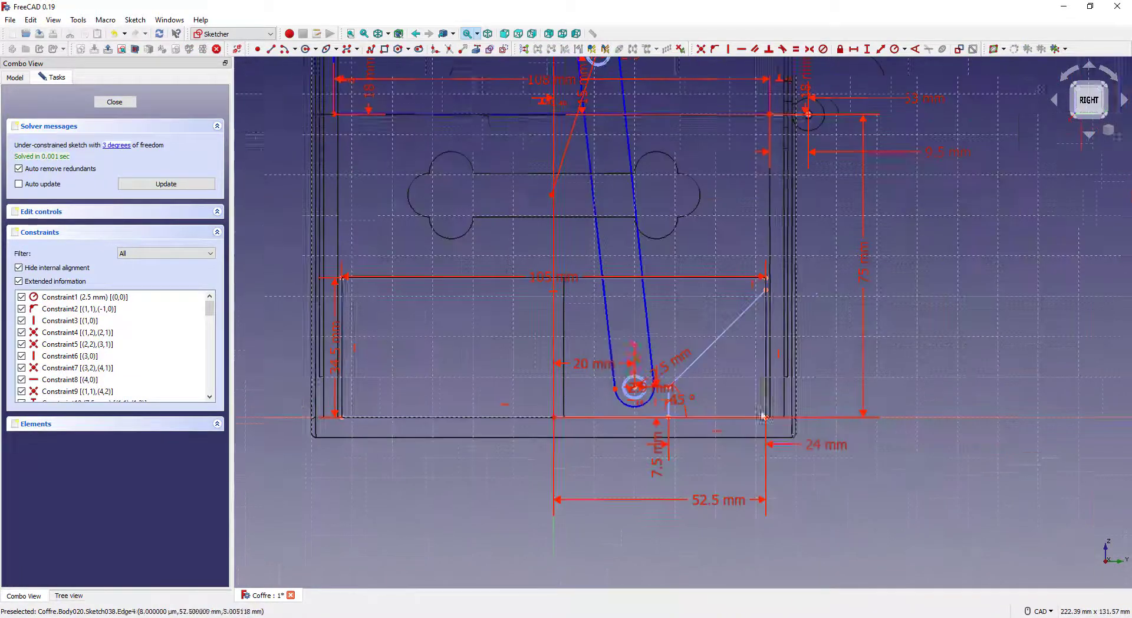
# Step: Delete the constraint tying the lower compartment's corner to the horizontal axis, and shift the compartment
pyautogui.scroll(6, 777, 421)
pyautogui.click(416, 391)
pyautogui.press('Delete')
pyautogui.moveTo(729, 400); pyautogui.dragTo(720, 370)
# Step: Constrain the distance between the link arm's two pivot centres to 83 mm
pyautogui.scroll(-9, 890, 376)
pyautogui.scroll(14, 756, 116)
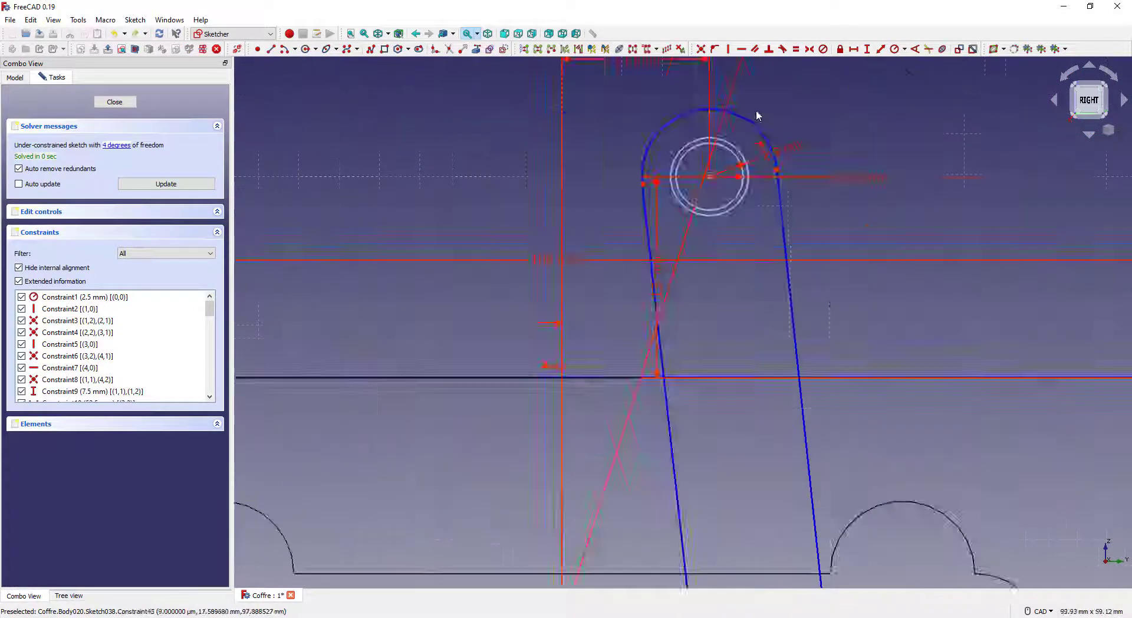
pyautogui.click(881, 49)
pyautogui.press('Return')
# Step: Set the radius of the link arm's lower end arc to 5 mm
pyautogui.scroll(-14, 657, 201)
pyautogui.scroll(4, 700, 391)
pyautogui.click(669, 496)
pyautogui.click(894, 50)
pyautogui.write('5')
pyautogui.press('Return')
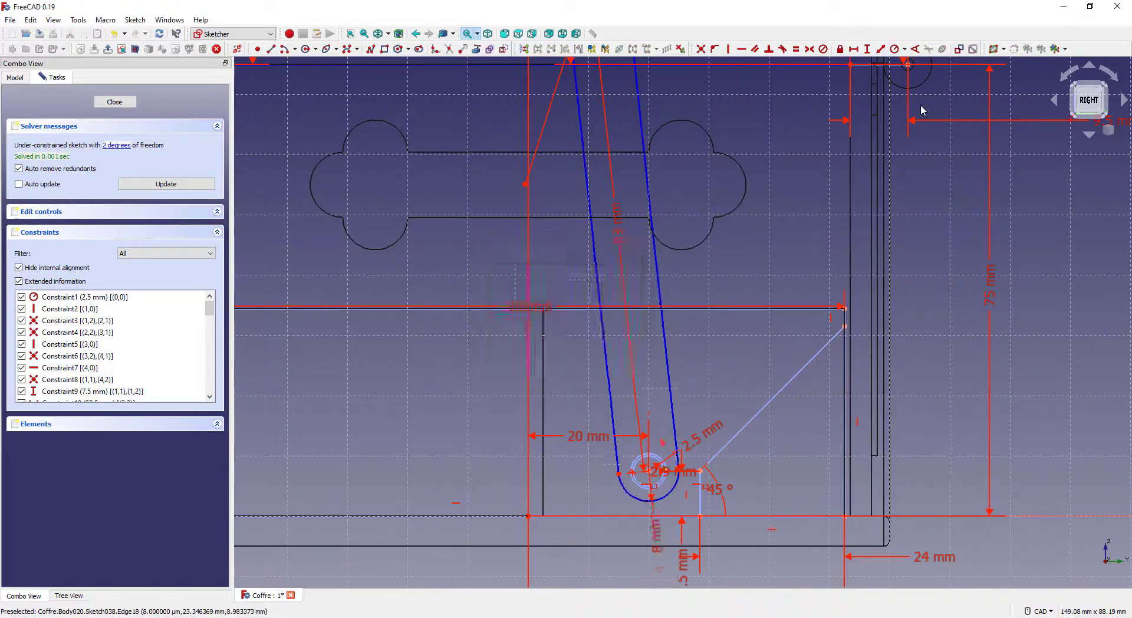
# Step: Delete the 11 mm horizontal dimension between the lid circle's centre and the vertical axis
pyautogui.scroll(-4, 787, 440)
pyautogui.scroll(10, 709, 228)
pyautogui.scroll(-4, 602, 304)
pyautogui.click(551, 194)
pyautogui.press('Delete')
# Step: Dimension the lid circle's centre 42.5 mm horizontally from the lid's lower rear corner, and tilt the lid profile
pyautogui.moveTo(577, 347); pyautogui.dragTo(569, 222, button='middle')
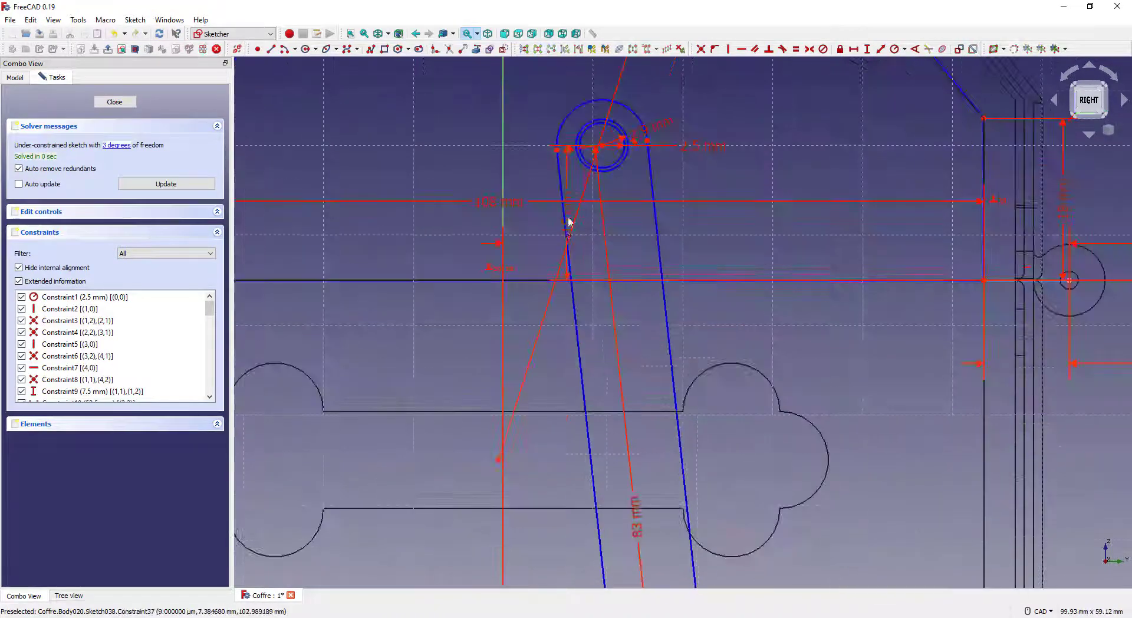
pyautogui.click(601, 145)
pyautogui.click(984, 280)
pyautogui.click(853, 49)
pyautogui.press('Return')
pyautogui.press('Delete')
pyautogui.scroll(-6, 794, 195)
pyautogui.moveTo(558, 204); pyautogui.dragTo(567, 192)
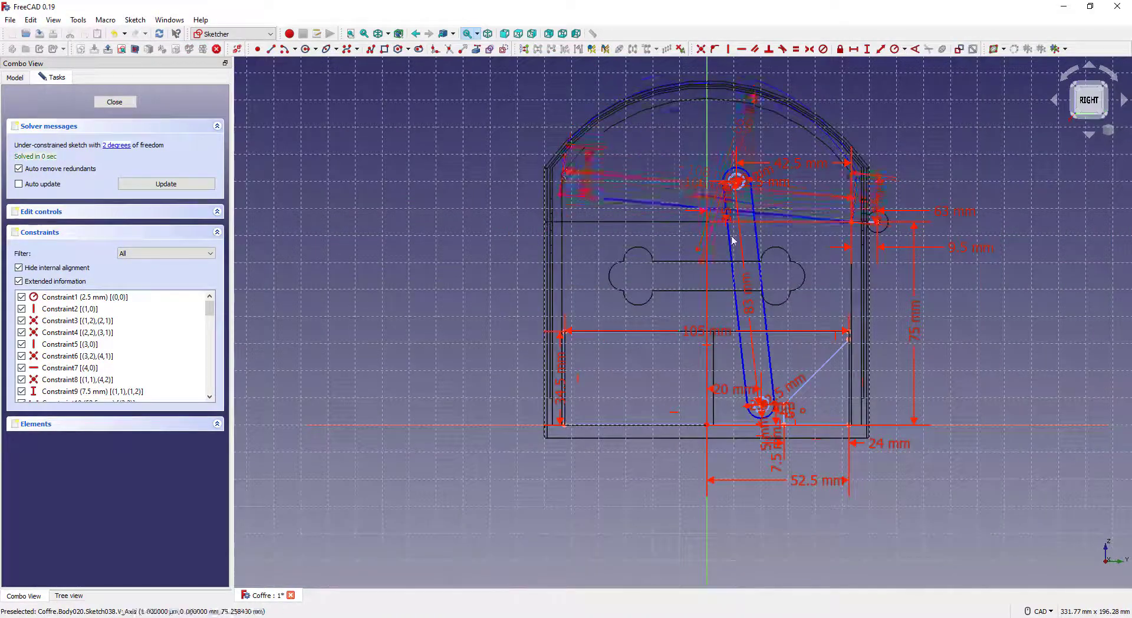
# Step: Dimension the lid circle's centre 15 mm vertically from the lid's lower rear corner
pyautogui.scroll(6, 775, 196)
pyautogui.scroll(-6, 879, 202)
pyautogui.moveTo(628, 228); pyautogui.dragTo(619, 239)
pyautogui.scroll(4, 872, 185)
pyautogui.click(729, 184)
pyautogui.click(986, 274)
pyautogui.click(867, 49)
pyautogui.press('Return')
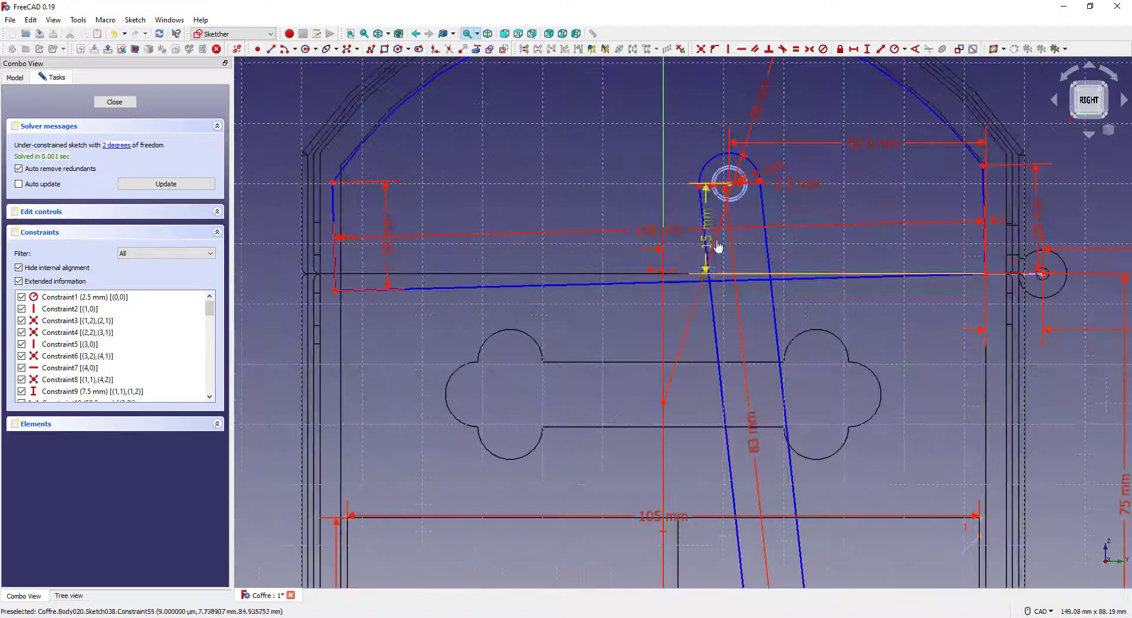
# Step: Delete the lid circle's 15 mm vertical and 42.5 mm horizontal dimensions
pyautogui.press('Delete')
pyautogui.scroll(2, 882, 171)
pyautogui.moveTo(209, 308); pyautogui.dragTo(209, 374)
pyautogui.click(118, 356)
pyautogui.press('Delete')
pyautogui.scroll(-4, 725, 278)
pyautogui.scroll(4, 725, 278)
# Step: Level the lid's base line and dimension the lid circle's centre 15 mm vertically and 42.5 mm horizontally from the lower rear corner
pyautogui.click(731, 404)
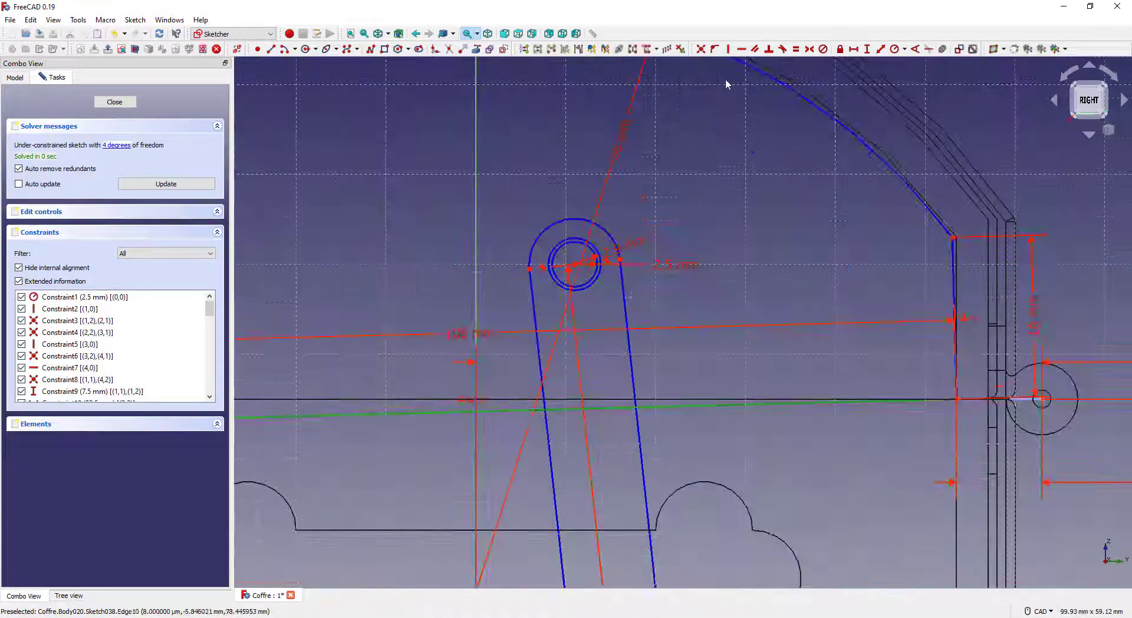
pyautogui.click(741, 50)
pyautogui.click(956, 399)
pyautogui.click(867, 50)
pyautogui.press('Return')
pyautogui.click(574, 265)
pyautogui.click(956, 400)
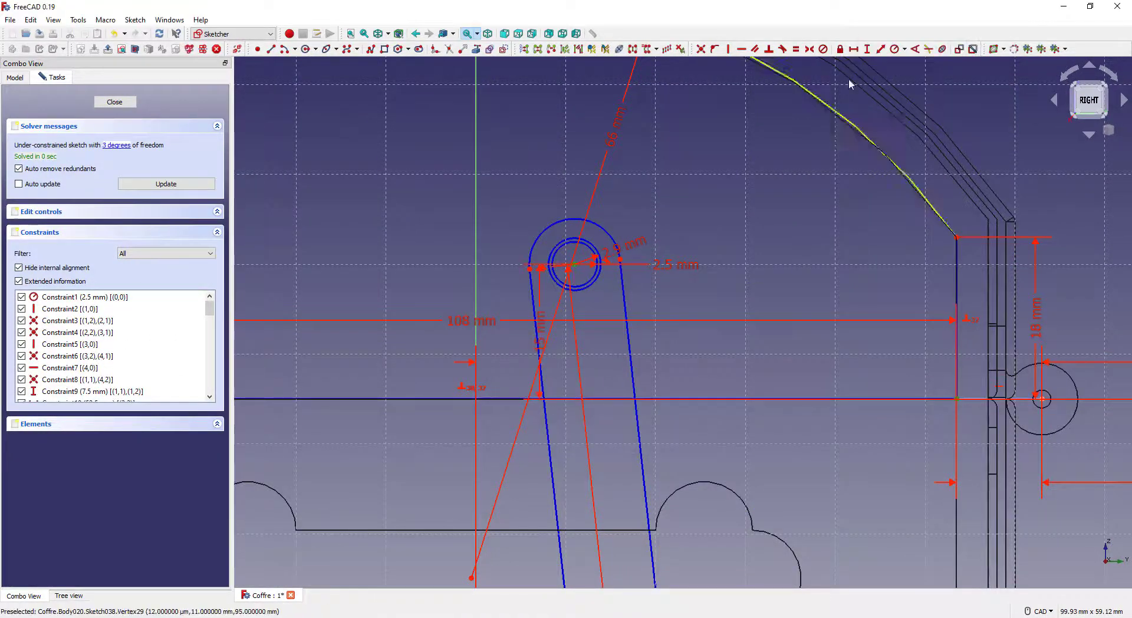
pyautogui.click(853, 50)
pyautogui.press('Return')
# Step: Make the link arm's two side lines parallel and test the lid's swing
pyautogui.moveTo(620, 260); pyautogui.dragTo(627, 263)
pyautogui.click(755, 49)
pyautogui.scroll(-4, 799, 229)
pyautogui.moveTo(432, 308); pyautogui.dragTo(478, 241)
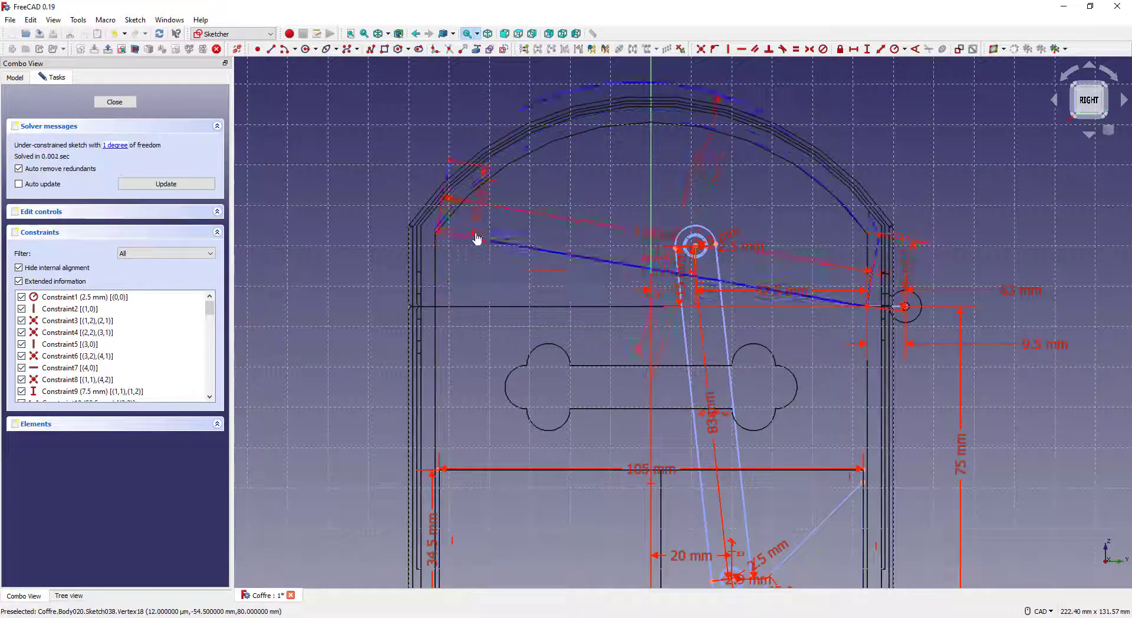
pyautogui.hotkey('ctrl', 'z')
# Step: Delete the lid circle's position dimensions from the lid's lower rear corner
pyautogui.scroll(6, 753, 272)
pyautogui.press('Delete')
pyautogui.scroll(-6, 575, 294)
pyautogui.scroll(4, 306, 287)
# Step: Dimension the lid circle's centre 65.5 mm horizontally from the lid's upper front corner and 15 mm vertically from its lower front corner
pyautogui.click(354, 201)
pyautogui.click(942, 227)
pyautogui.click(853, 49)
pyautogui.click(928, 116)
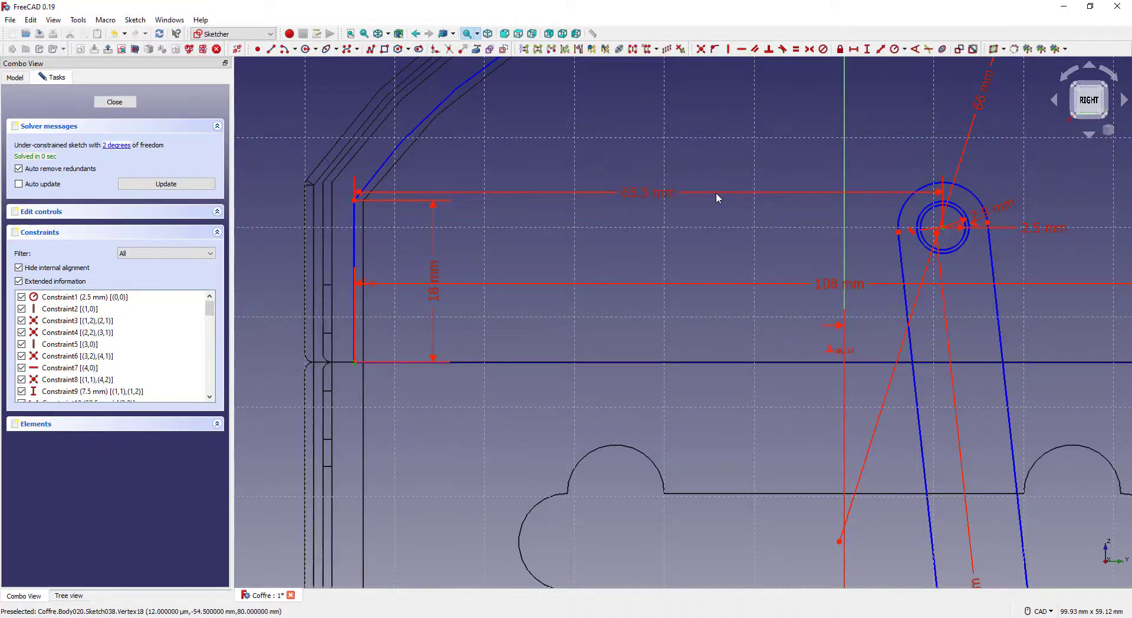
pyautogui.click(867, 49)
pyautogui.click(928, 116)
# Step: Swing the lid profile open to test the link arm, and lower it back to the closed position
pyautogui.scroll(-6, 580, 172)
pyautogui.moveTo(477, 231)
pyautogui.mouseDown()
pyautogui.moveTo(528, 141)
pyautogui.moveTo(536, 136)
pyautogui.moveTo(522, 160)
pyautogui.moveTo(523, 220)
pyautogui.moveTo(533, 155)
pyautogui.moveTo(539, 214)
pyautogui.moveTo(550, 184)
pyautogui.moveTo(533, 242)
pyautogui.moveTo(546, 194)
pyautogui.moveTo(538, 230)
pyautogui.moveTo(569, 172)
pyautogui.moveTo(613, 132)
pyautogui.mouseUp()
pyautogui.moveTo(745, 280); pyautogui.dragTo(643, 443, button='middle')
pyautogui.moveTo(431, 228)
pyautogui.mouseDown()
pyautogui.moveTo(625, 193)
pyautogui.moveTo(540, 230)
pyautogui.moveTo(576, 233)
pyautogui.moveTo(487, 255)
pyautogui.moveTo(429, 295)
pyautogui.moveTo(412, 313)
pyautogui.moveTo(460, 285)
pyautogui.moveTo(409, 318)
pyautogui.moveTo(377, 377)
pyautogui.moveTo(390, 376)
pyautogui.moveTo(374, 413)
pyautogui.moveTo(386, 389)
pyautogui.mouseUp()
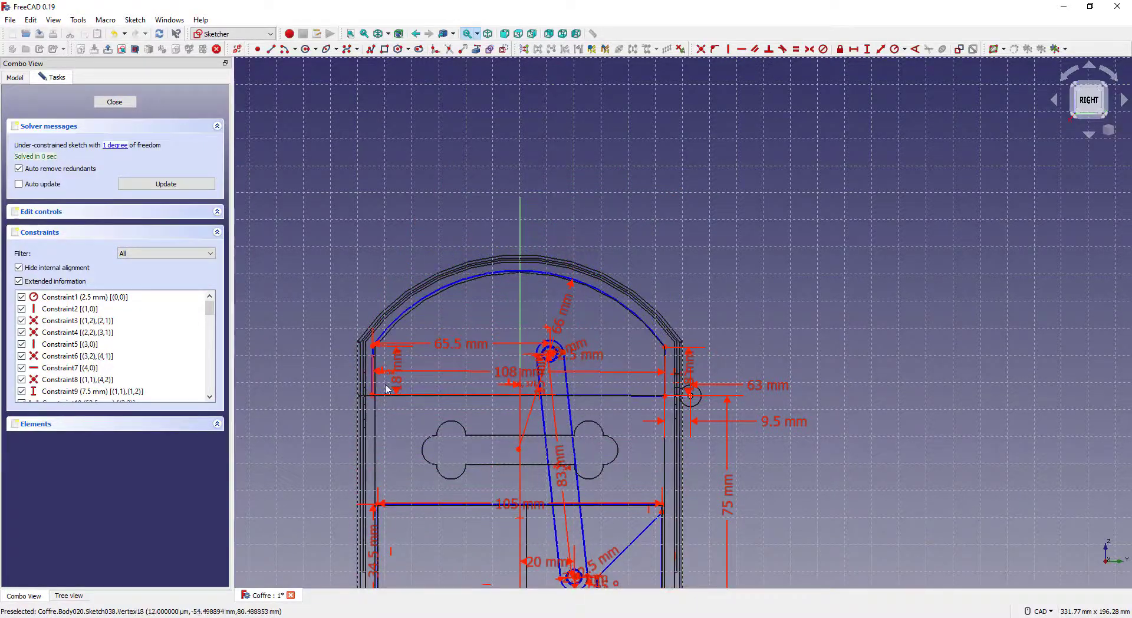
# Step: Delete the 65.5 mm horizontal and 15 mm vertical dimensions between the lid's front corners and the lid circle's centre
pyautogui.scroll(2, 462, 354)
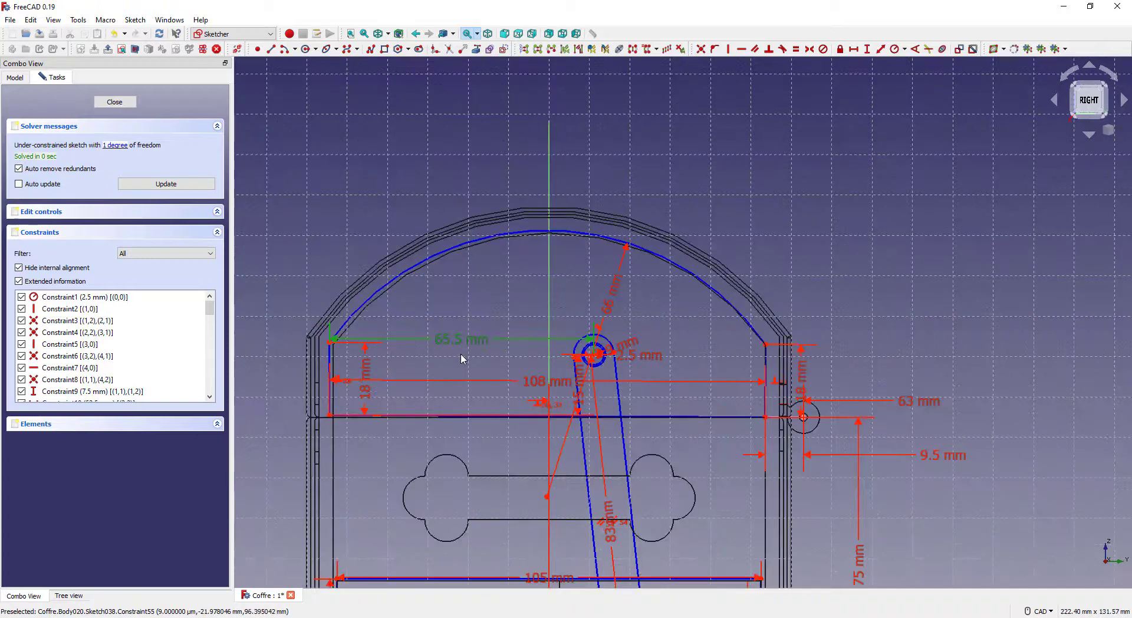
pyautogui.hotkey('ctrl', 'z')
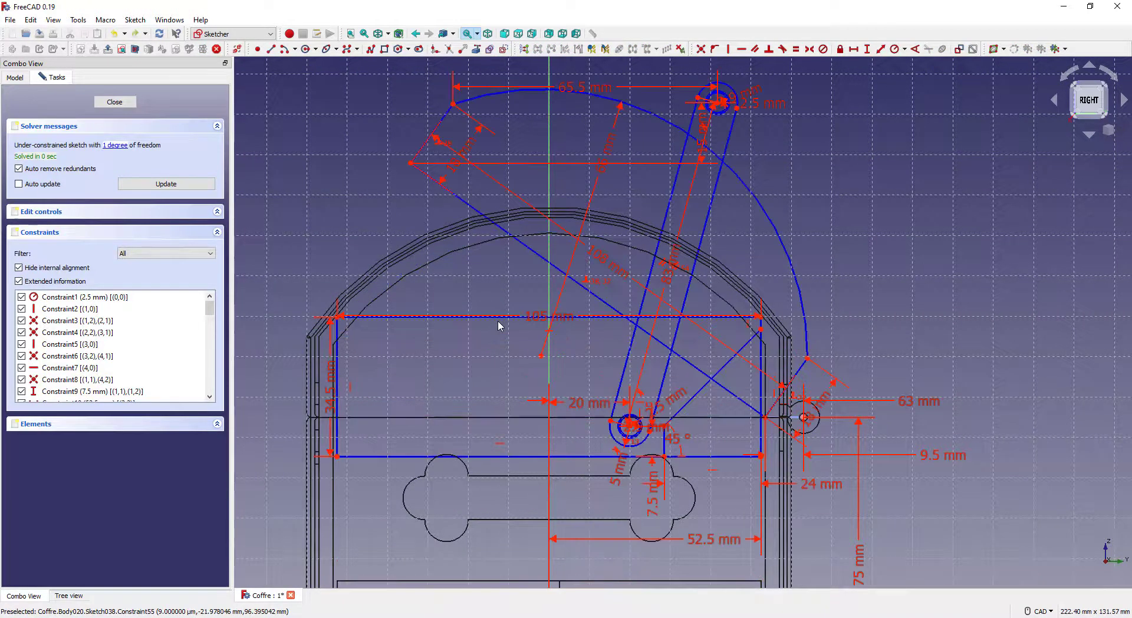
pyautogui.hotkey('ctrl', 'y')
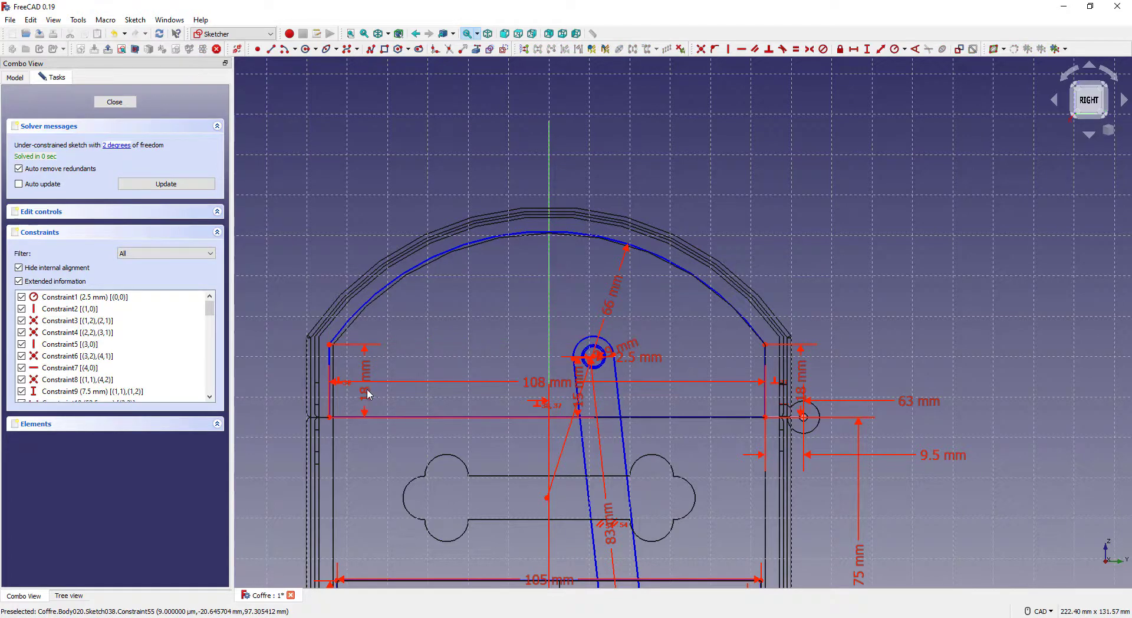
pyautogui.scroll(-15, 178, 352)
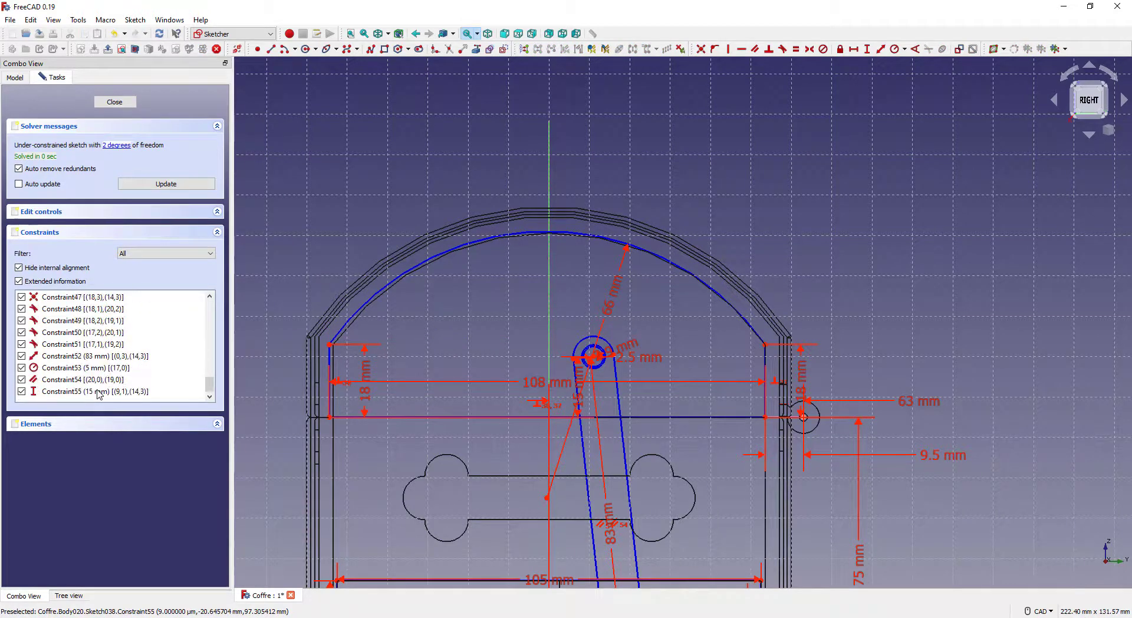
pyautogui.click(98, 392)
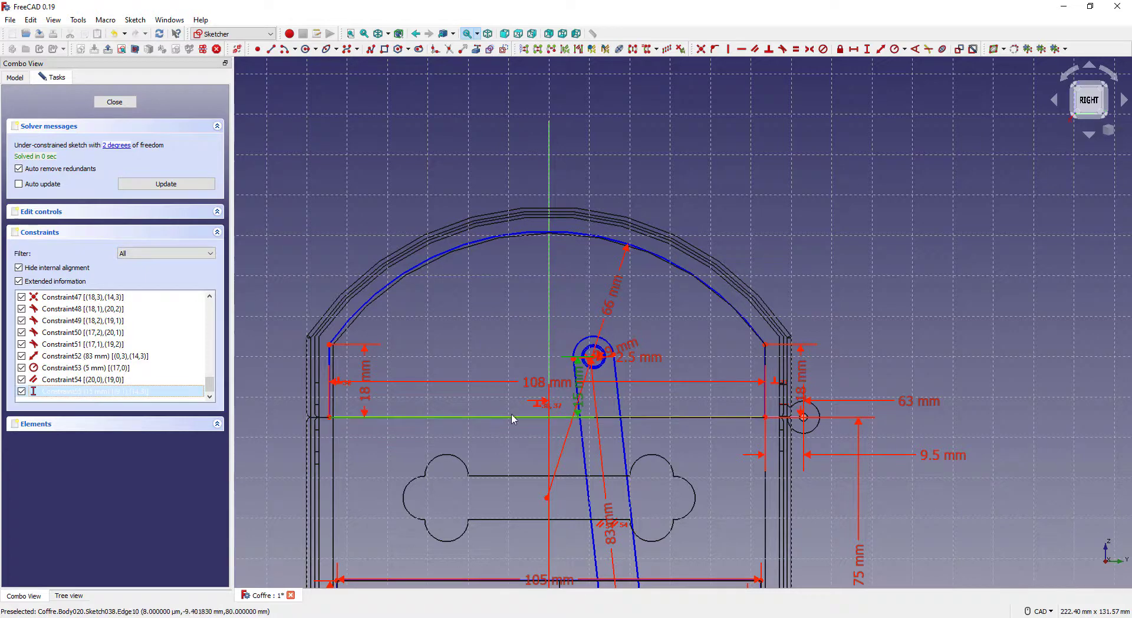
pyautogui.click(539, 376)
pyautogui.moveTo(539, 372); pyautogui.dragTo(579, 301, button='middle')
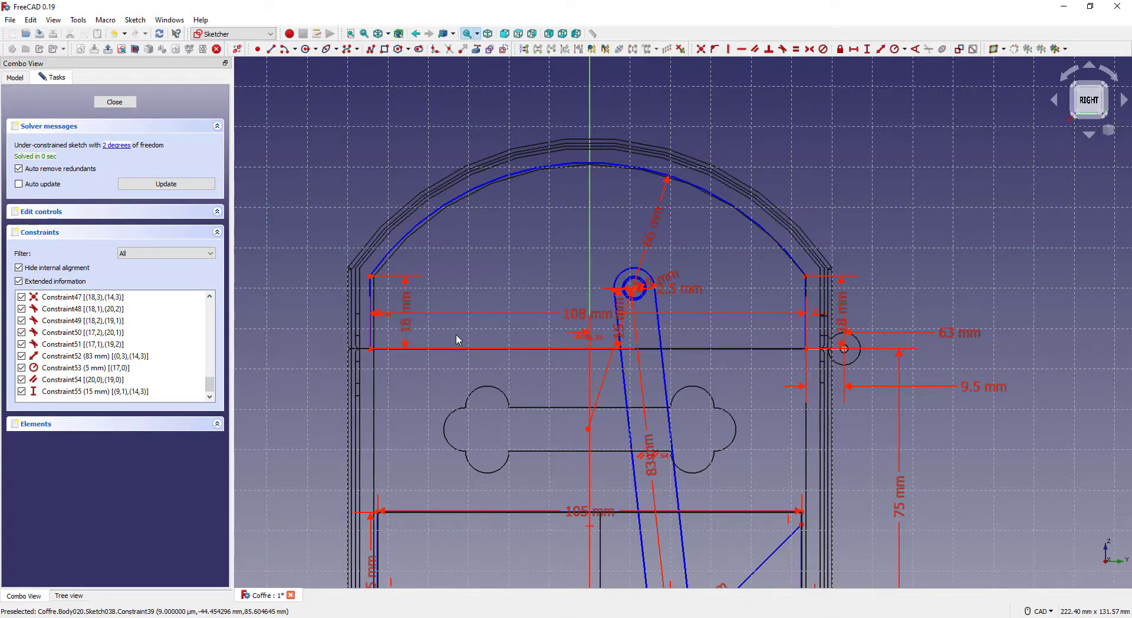
pyautogui.click(619, 337)
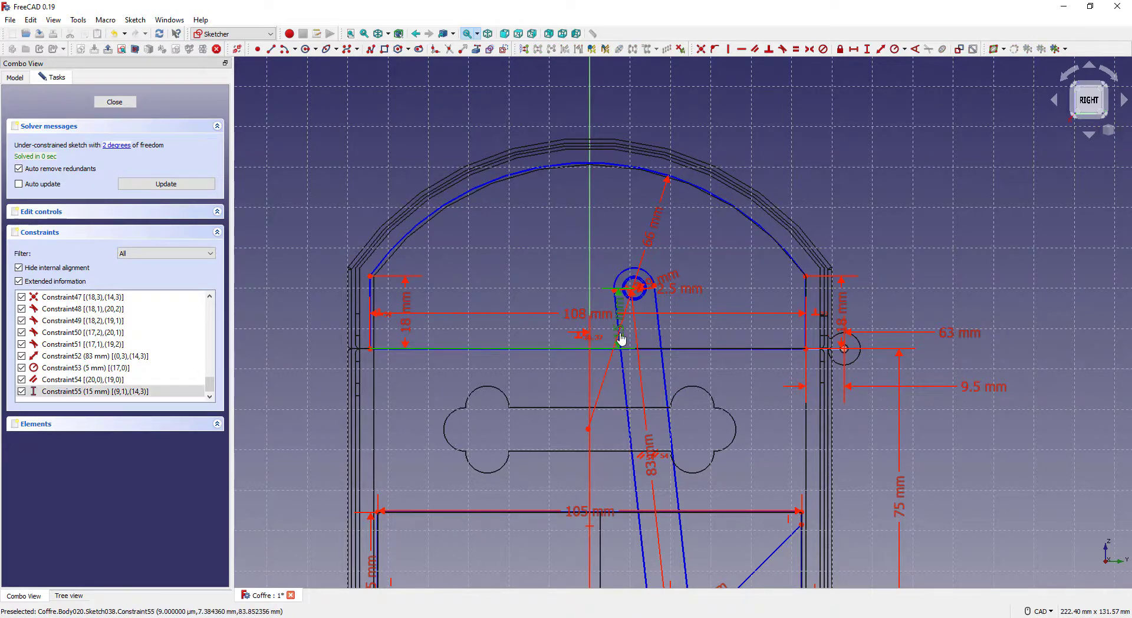
pyautogui.press('Delete')
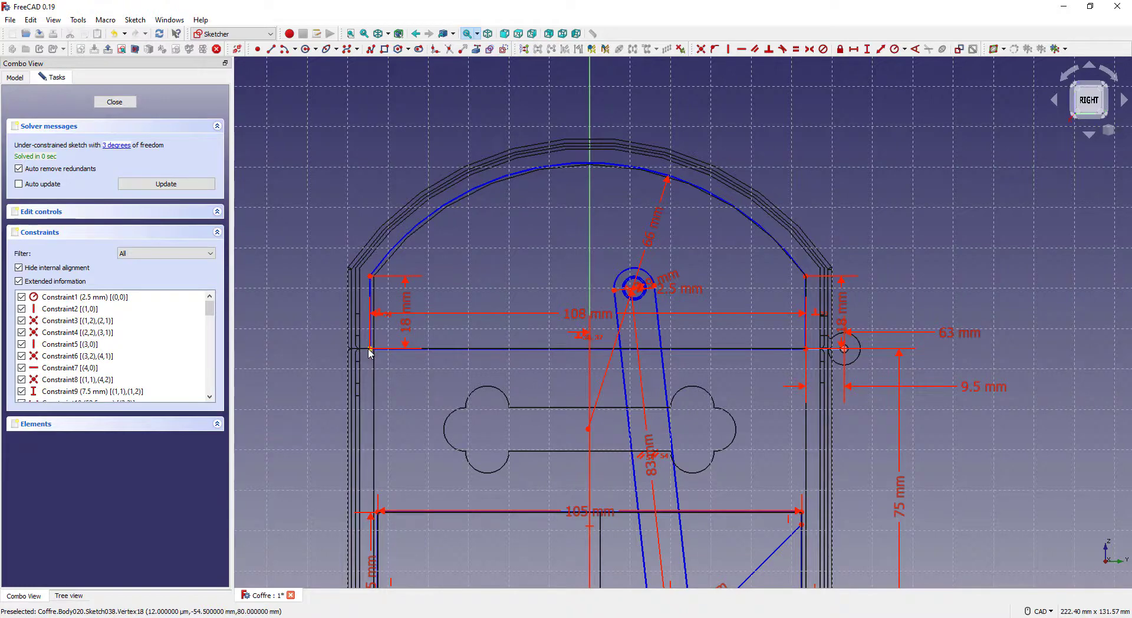
# Step: Constrain the lid circle's centre at aligned distances of 67.2 mm from the lid's lower front corner and 45.07 mm from its lower rear corner
pyautogui.scroll(5, 619, 316)
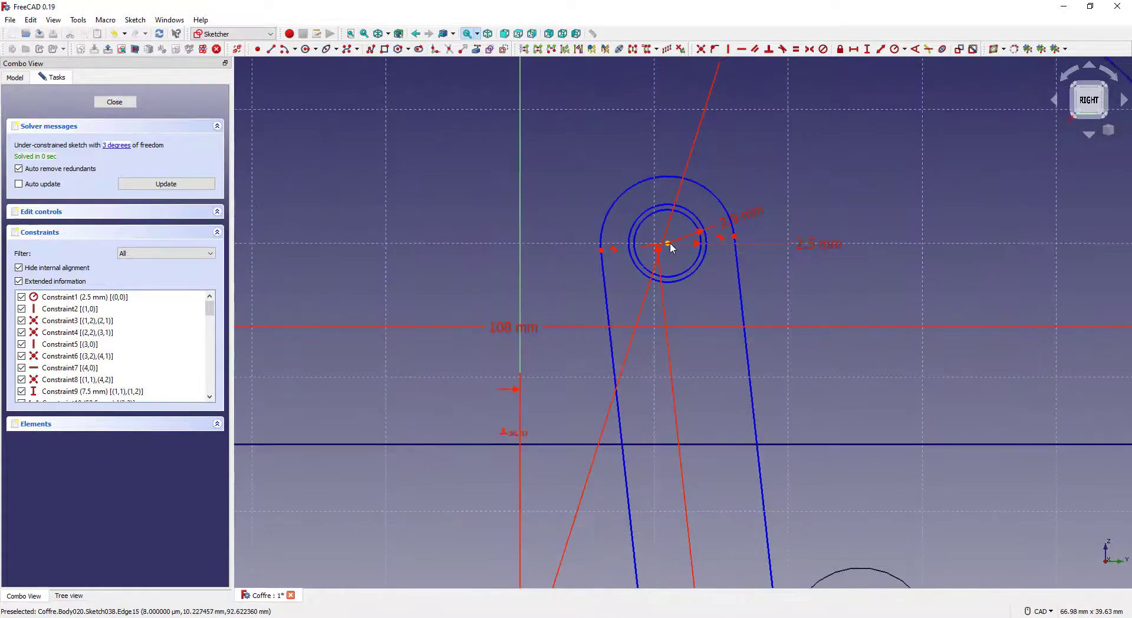
pyautogui.click(881, 49)
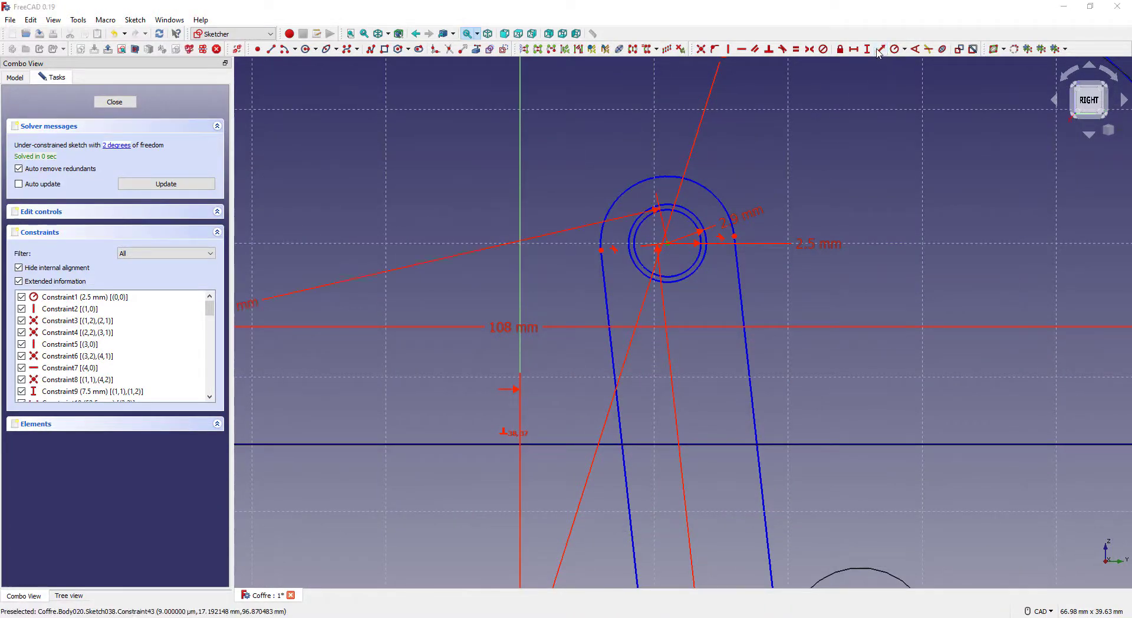
pyautogui.click(956, 119)
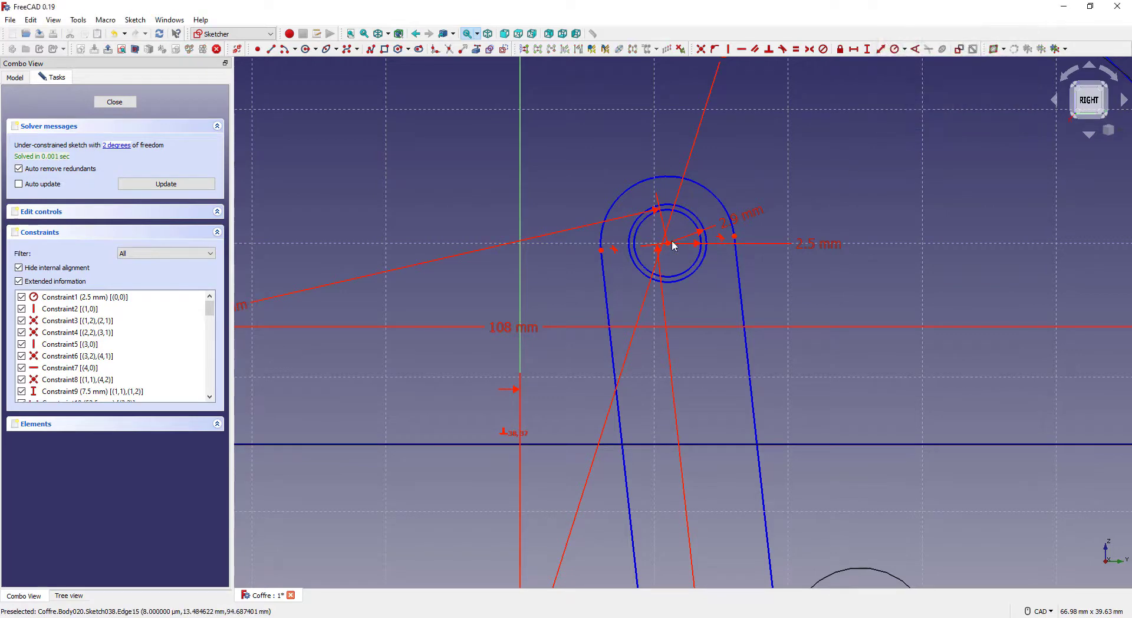
pyautogui.scroll(-3, 522, 221)
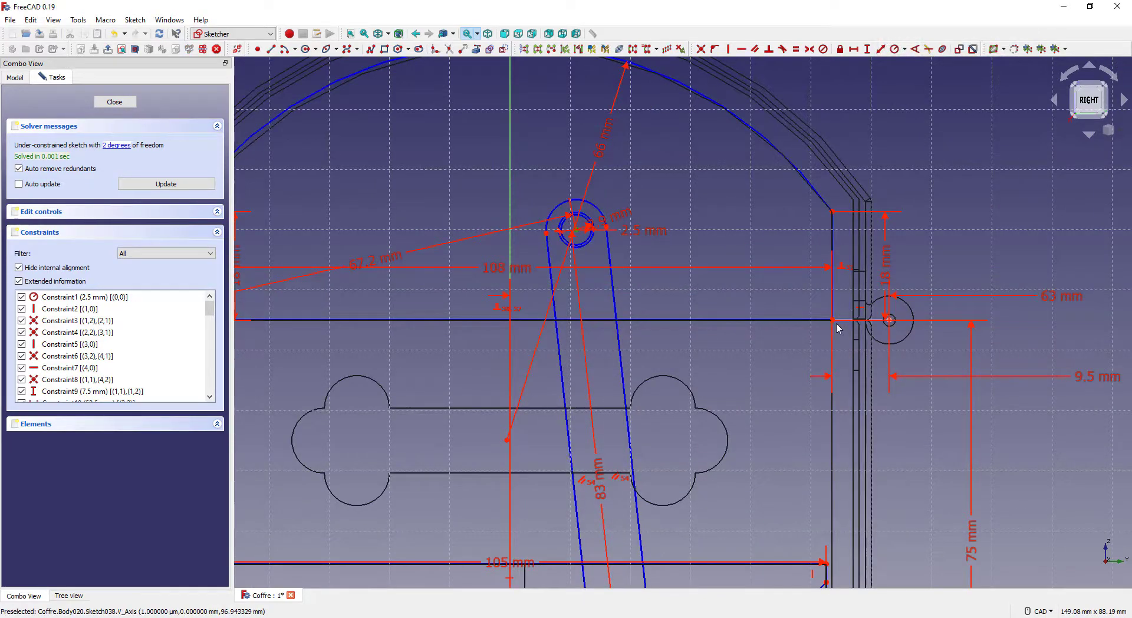
pyautogui.click(881, 50)
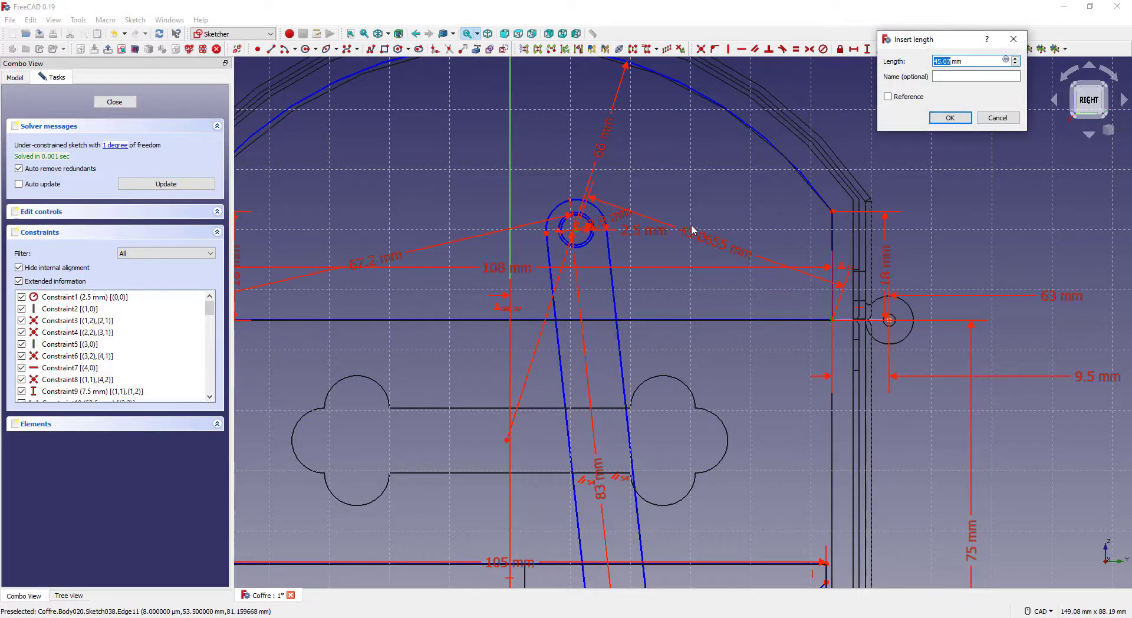
pyautogui.click(949, 118)
# Step: Swing the lid profile open to nearly vertical so the link arm lifts the lower compartment
pyautogui.scroll(-2, 641, 246)
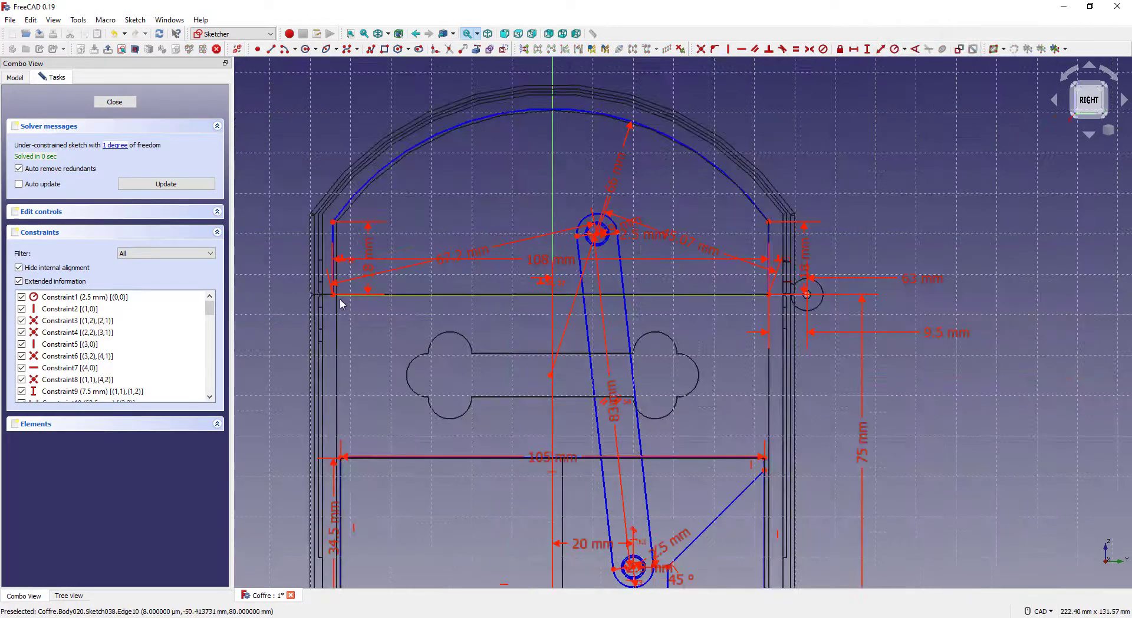
pyautogui.moveTo(335, 297)
pyautogui.mouseDown()
pyautogui.moveTo(354, 244)
pyautogui.moveTo(437, 190)
pyautogui.moveTo(700, 106)
pyautogui.moveTo(798, 112)
pyautogui.moveTo(748, 71)
pyautogui.mouseUp()
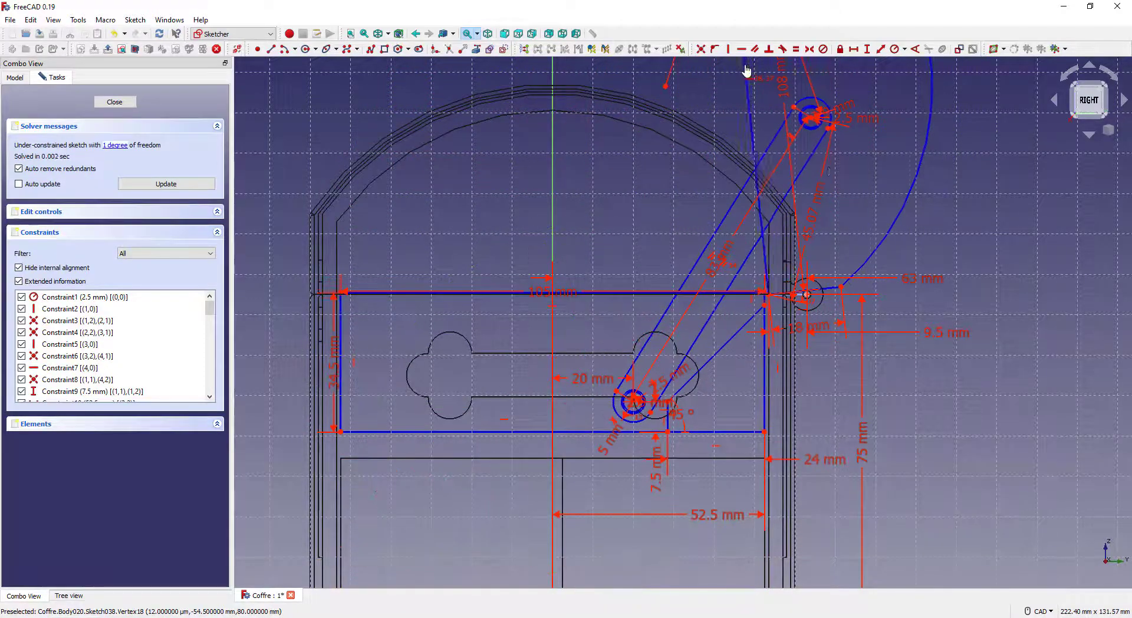
pyautogui.moveTo(940, 285); pyautogui.dragTo(760, 425, button='middle')
pyautogui.scroll(-2, 844, 305)
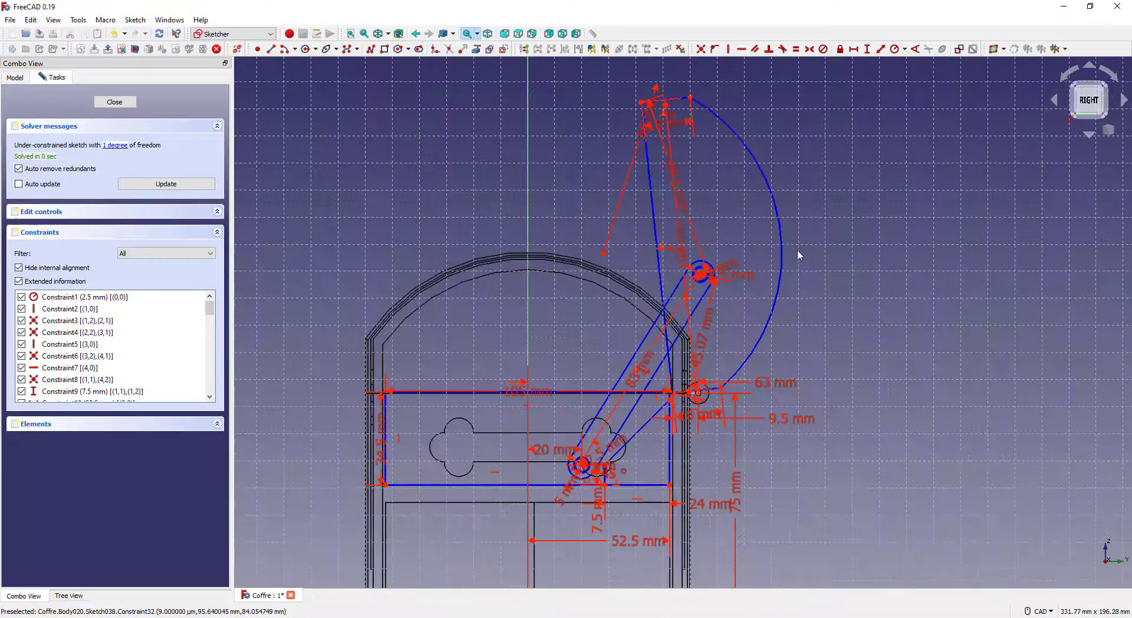
# Step: Tilt the lid profile further back and examine the link arm's clearance to the lower compartment's 45° cut
pyautogui.moveTo(692, 102); pyautogui.dragTo(803, 125)
pyautogui.scroll(6, 651, 458)
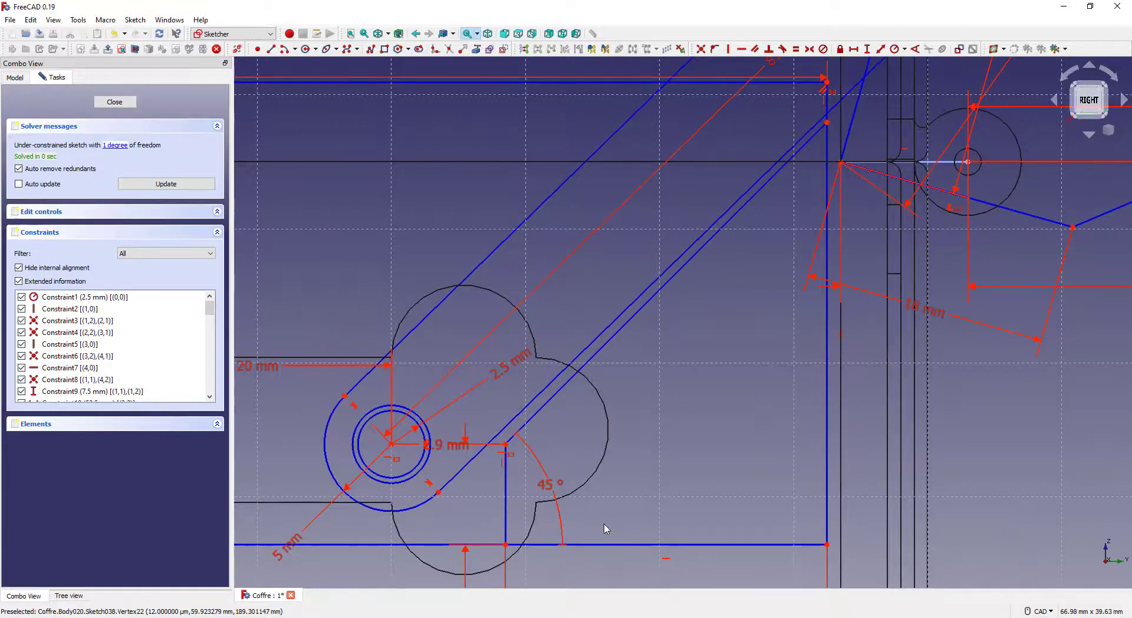
pyautogui.scroll(-2, 599, 523)
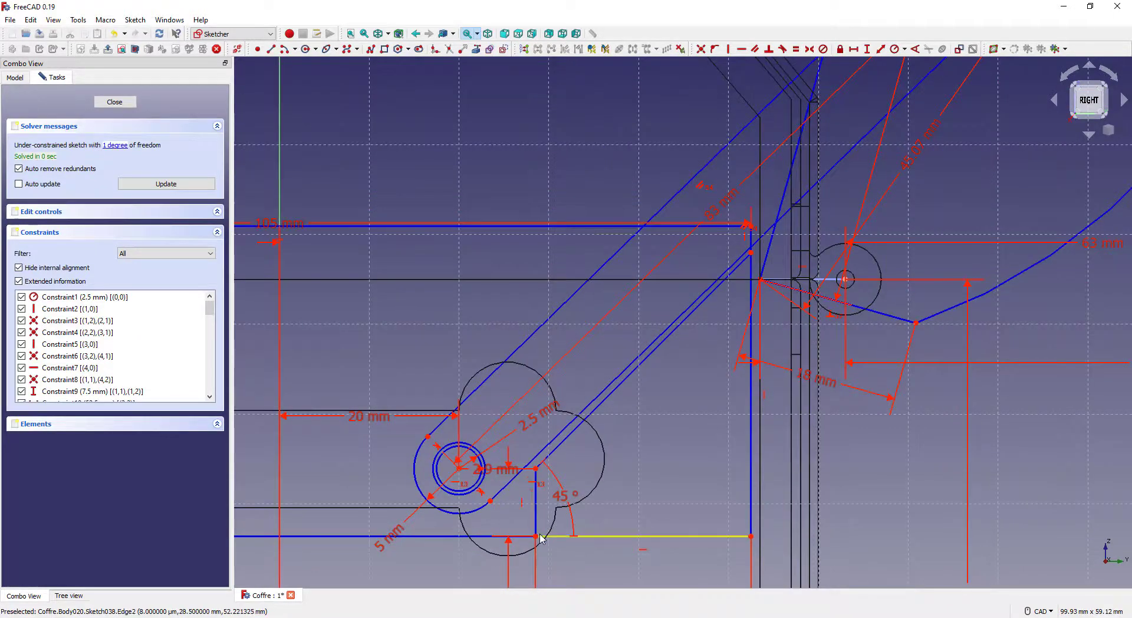
pyautogui.moveTo(535, 540); pyautogui.dragTo(539, 541)
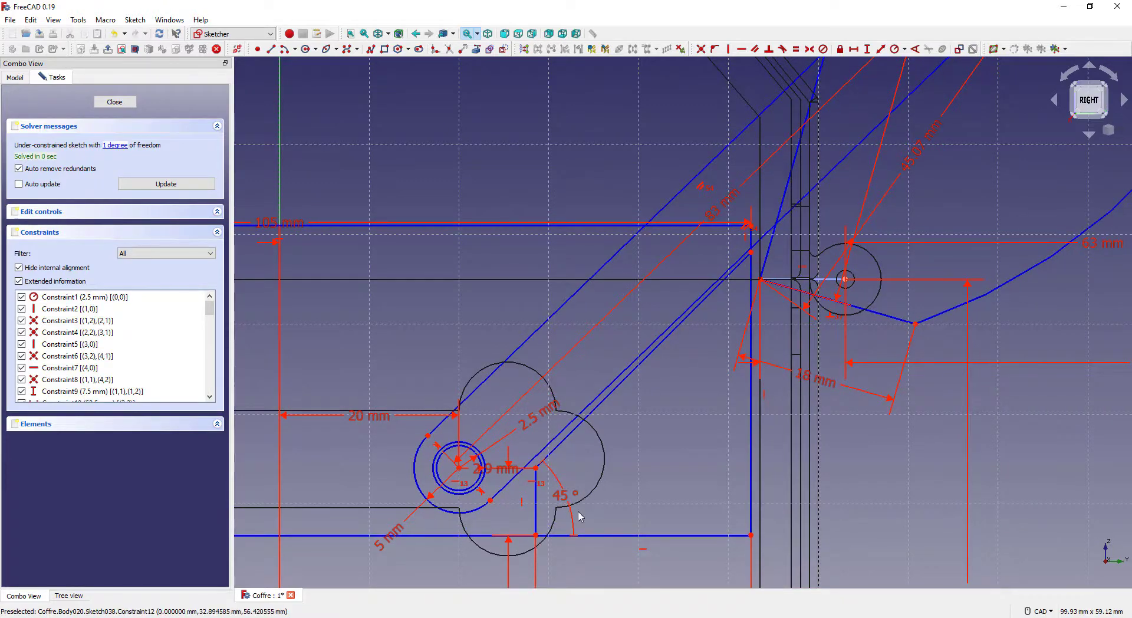
pyautogui.scroll(-4, 537, 517)
pyautogui.scroll(-4, 665, 407)
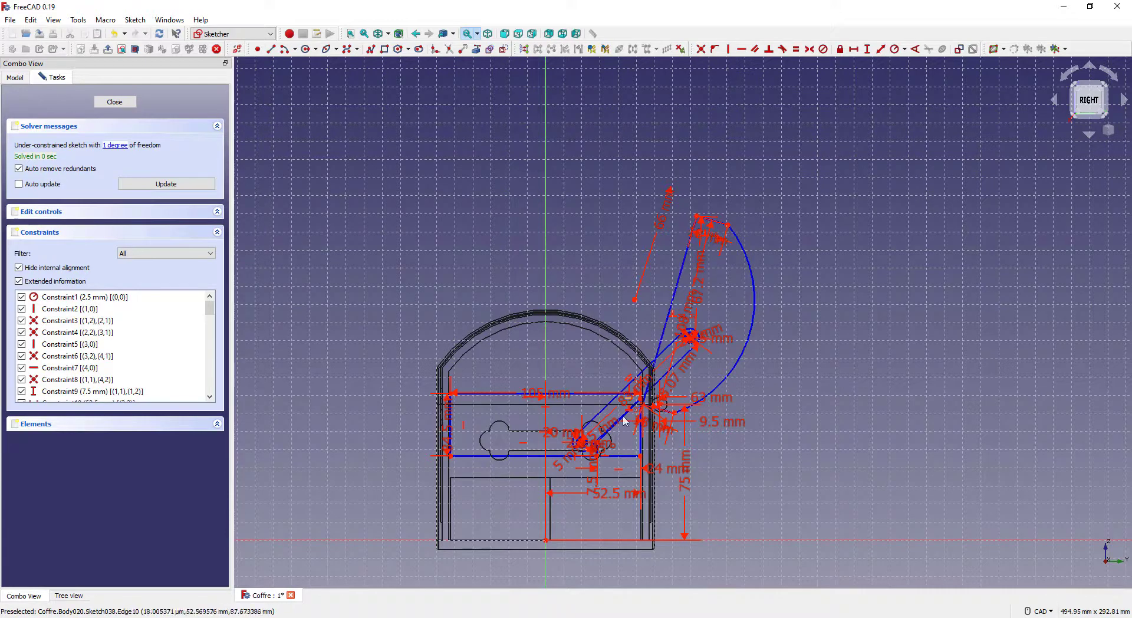
pyautogui.scroll(4, 616, 463)
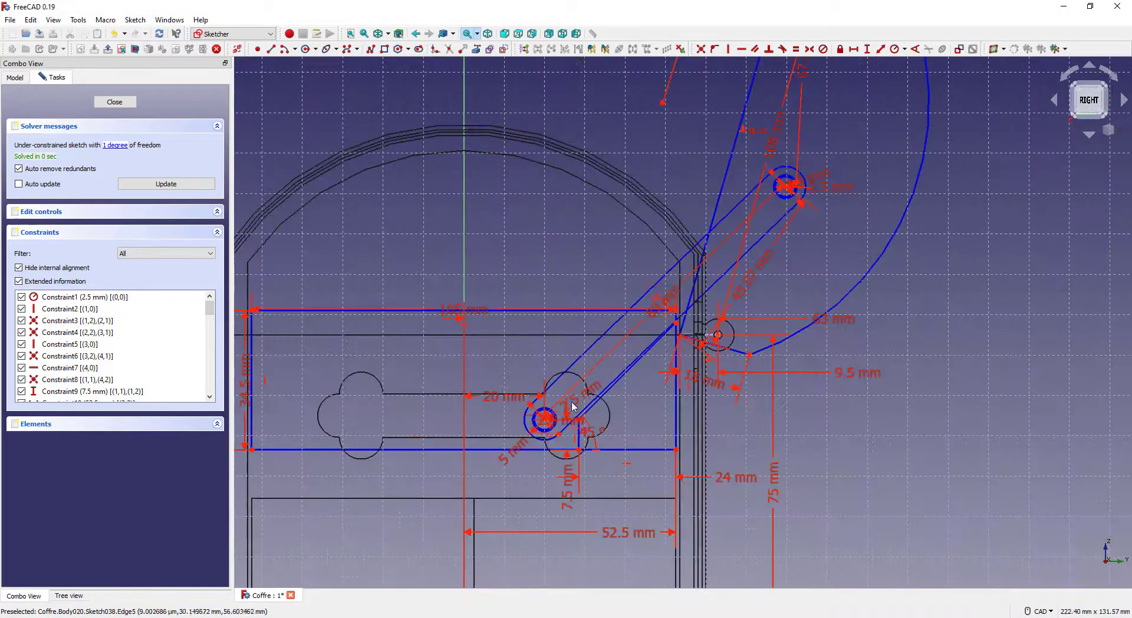
pyautogui.scroll(-2, 631, 407)
pyautogui.scroll(-1, 635, 390)
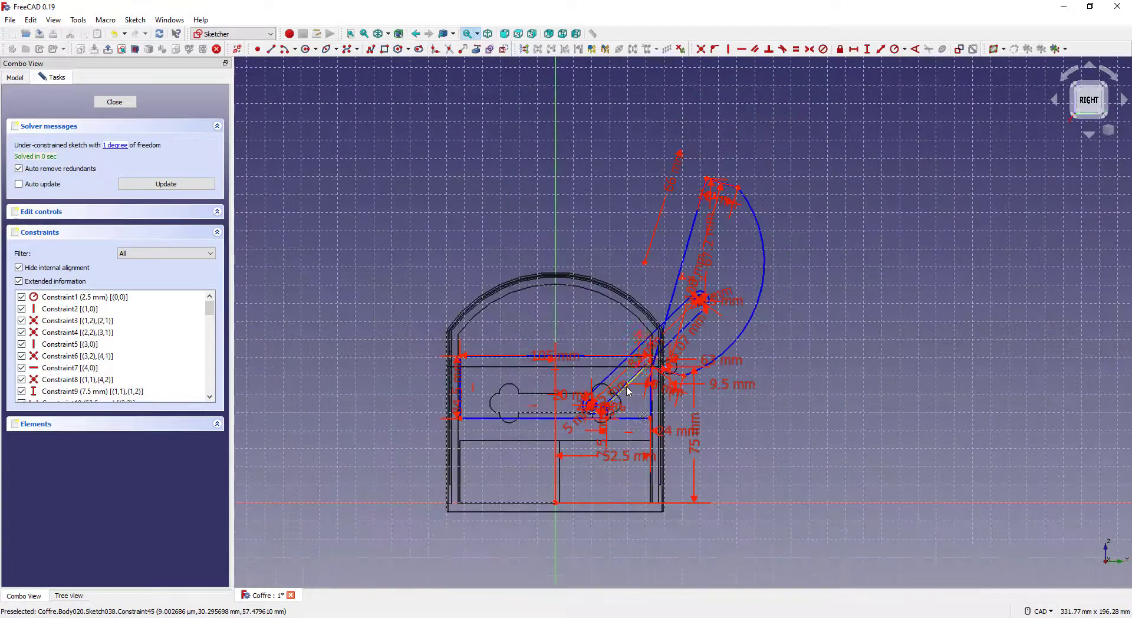
pyautogui.scroll(-1, 542, 431)
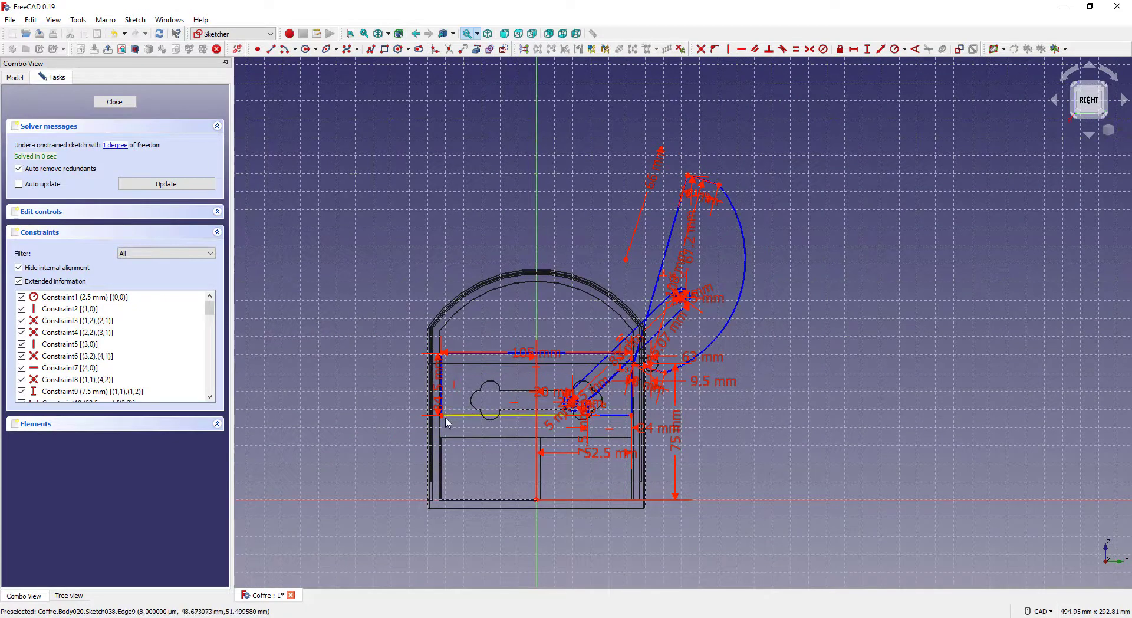
# Step: Shift the lower compartment and the open lid slightly, and inspect the link arm around the compartment's upper rear corner
pyautogui.moveTo(441, 417); pyautogui.dragTo(453, 380)
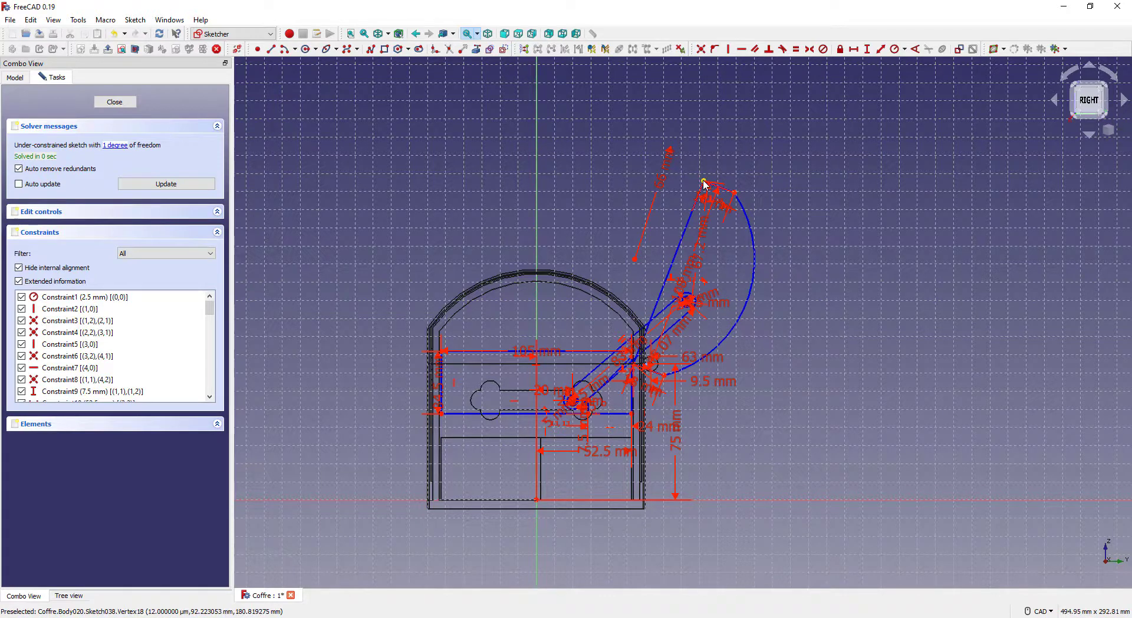
pyautogui.moveTo(702, 186)
pyautogui.mouseDown()
pyautogui.moveTo(581, 184)
pyautogui.moveTo(458, 222)
pyautogui.moveTo(425, 292)
pyautogui.moveTo(416, 361)
pyautogui.moveTo(523, 237)
pyautogui.moveTo(635, 197)
pyautogui.moveTo(676, 201)
pyautogui.mouseUp()
pyautogui.scroll(10, 656, 331)
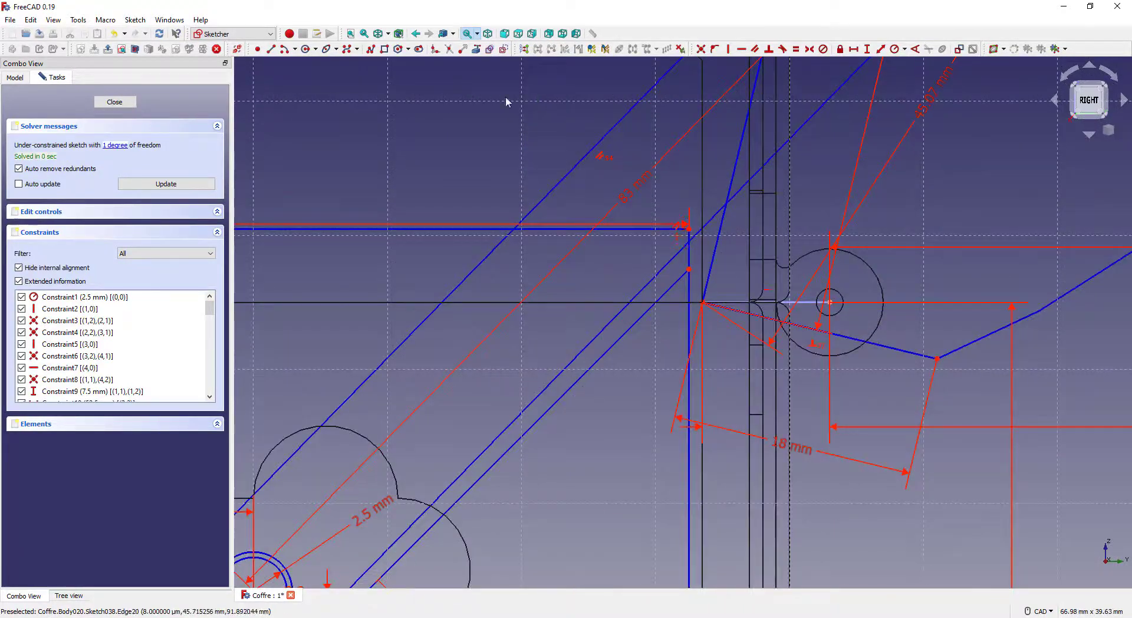
pyautogui.scroll(-10, 690, 282)
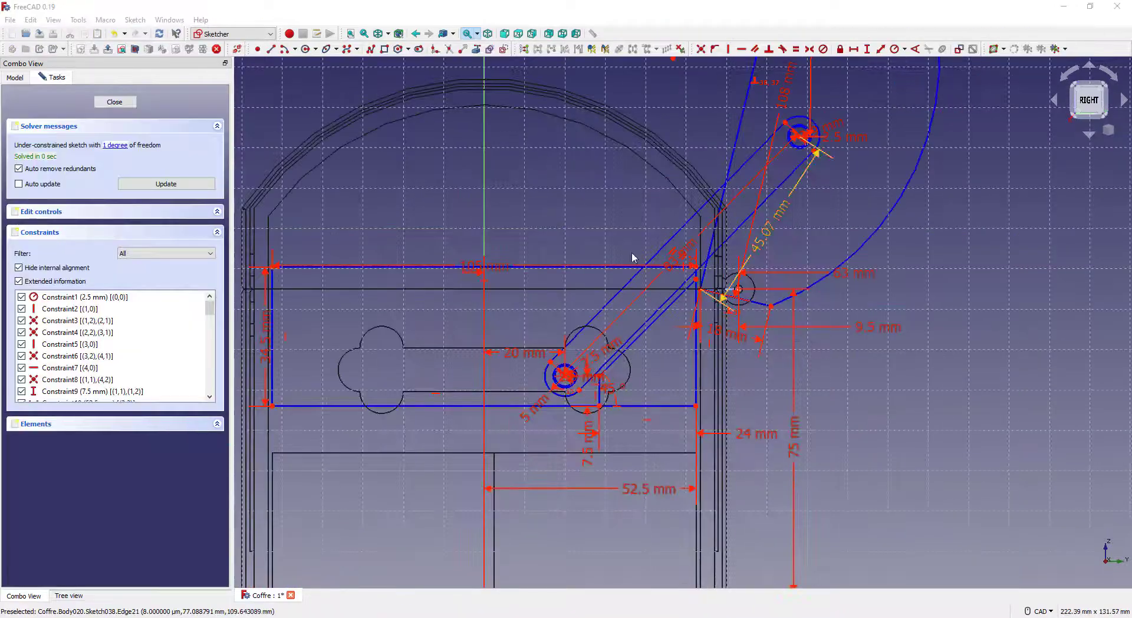
pyautogui.scroll(-2, 723, 260)
pyautogui.scroll(-2, 799, 434)
# Step: Lower the lid profile towards its closed position and examine the circles at the link arm's upper pivot
pyautogui.moveTo(803, 269)
pyautogui.mouseDown()
pyautogui.moveTo(821, 306)
pyautogui.moveTo(559, 307)
pyautogui.mouseUp()
pyautogui.scroll(6, 559, 307)
pyautogui.scroll(-8, 446, 271)
pyautogui.scroll(6, 584, 262)
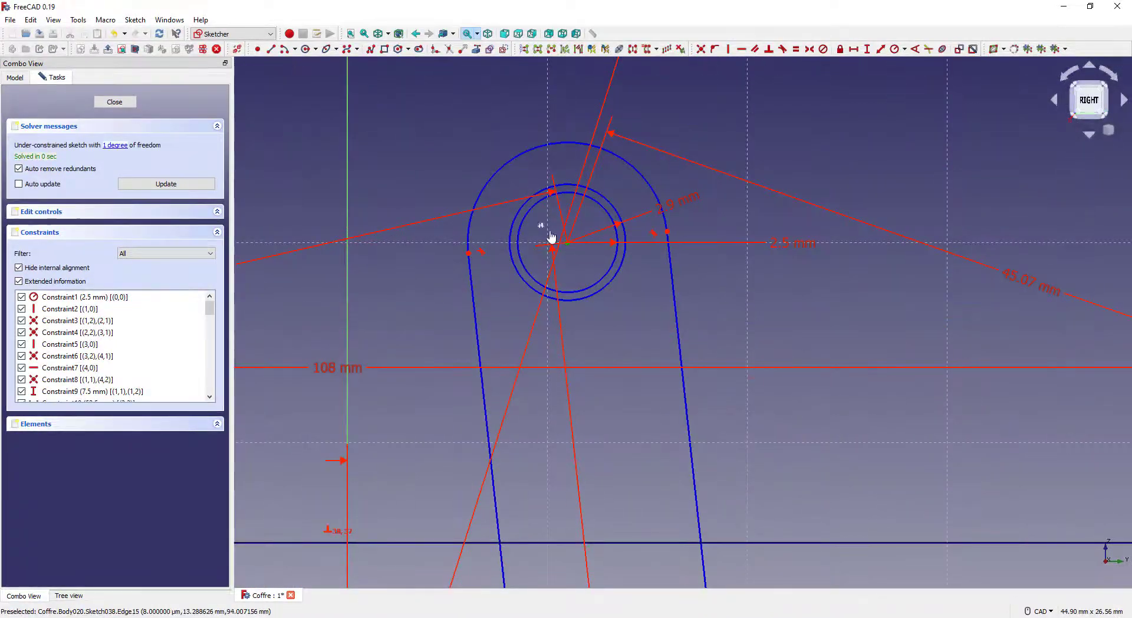
pyautogui.scroll(1, 586, 247)
# Step: Try to free the 2.9 mm circles from the link arm's pivots by deleting their coincident constraints
pyautogui.scroll(-13, 177, 340)
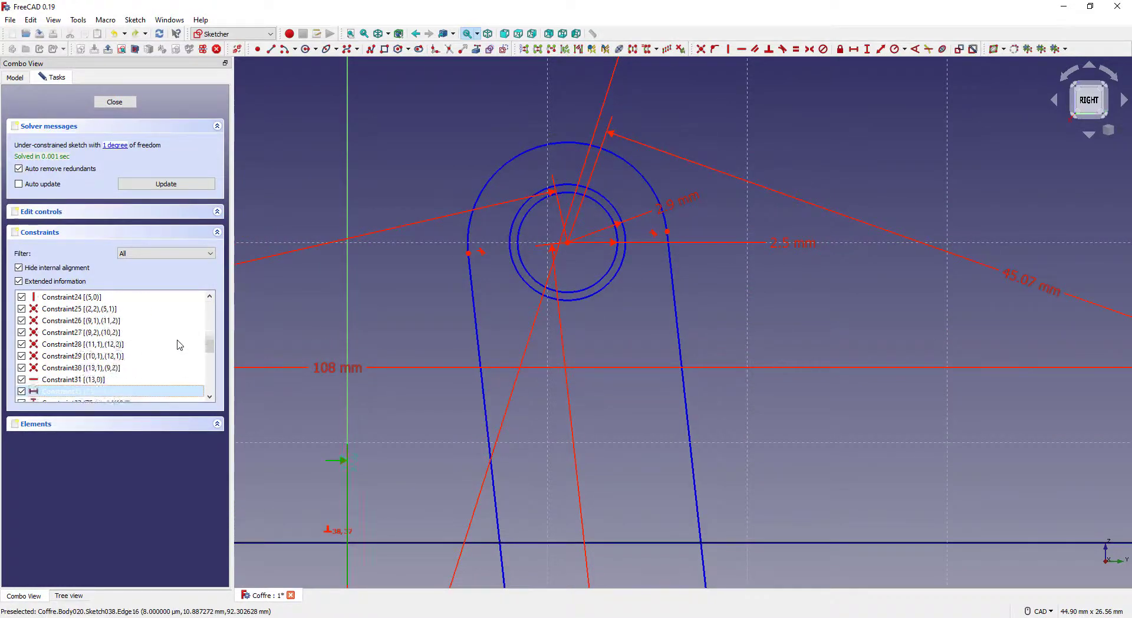
pyautogui.press('Delete')
pyautogui.click(90, 356)
pyautogui.press('Delete')
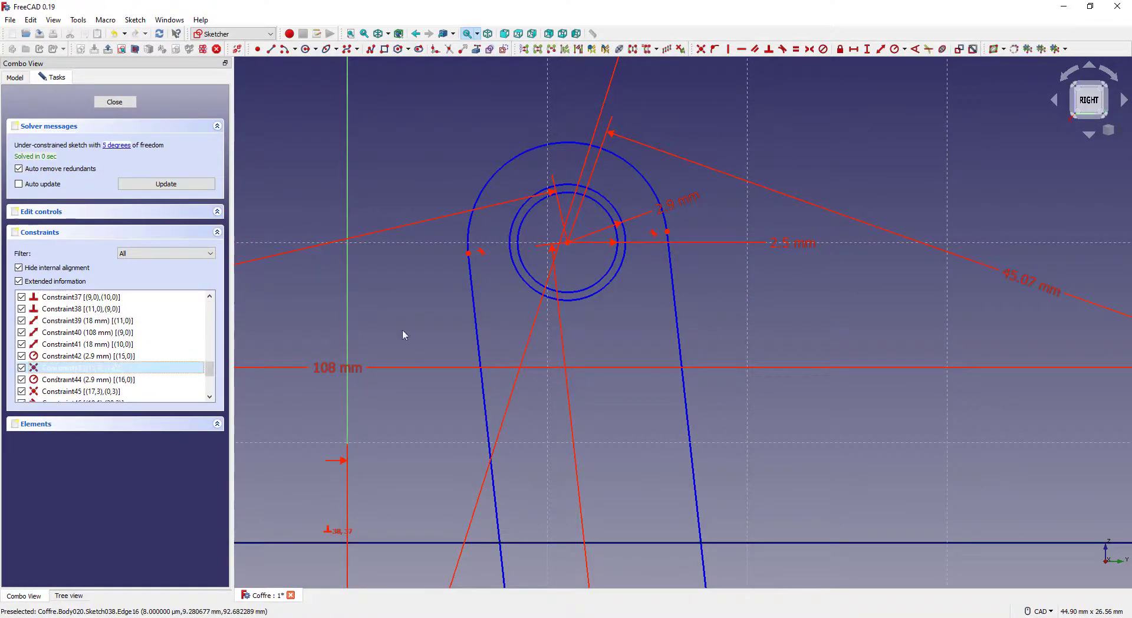
pyautogui.moveTo(566, 242); pyautogui.dragTo(575, 222)
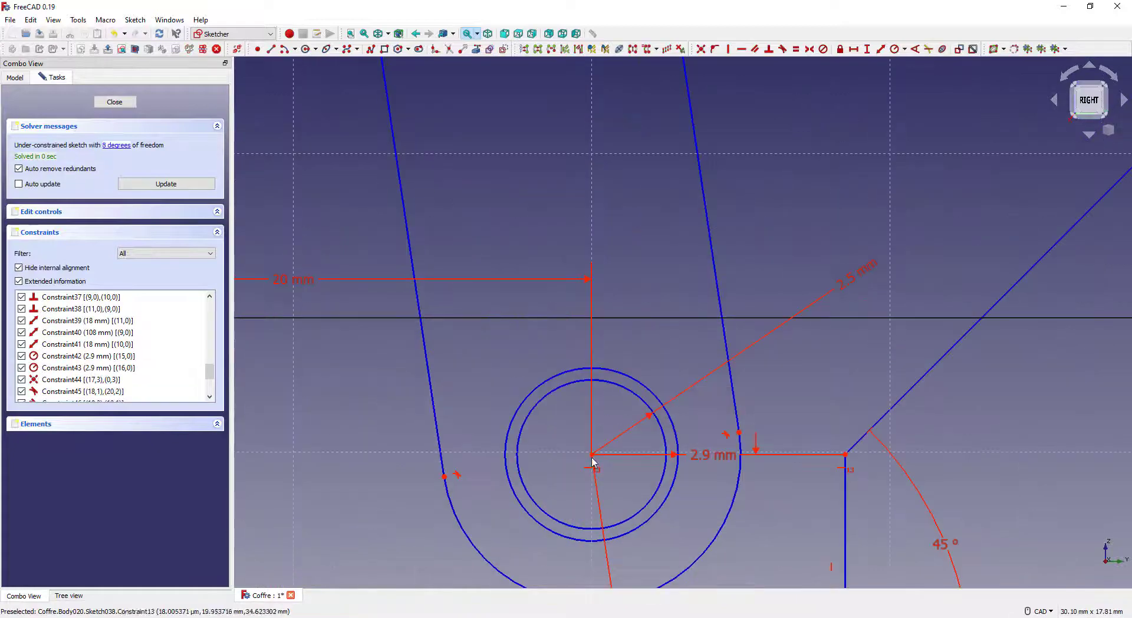
# Step: Try to constrain the distance to the link arm's lower pivot centre anew with the pivot circles detached
pyautogui.click(881, 48)
pyautogui.click(955, 117)
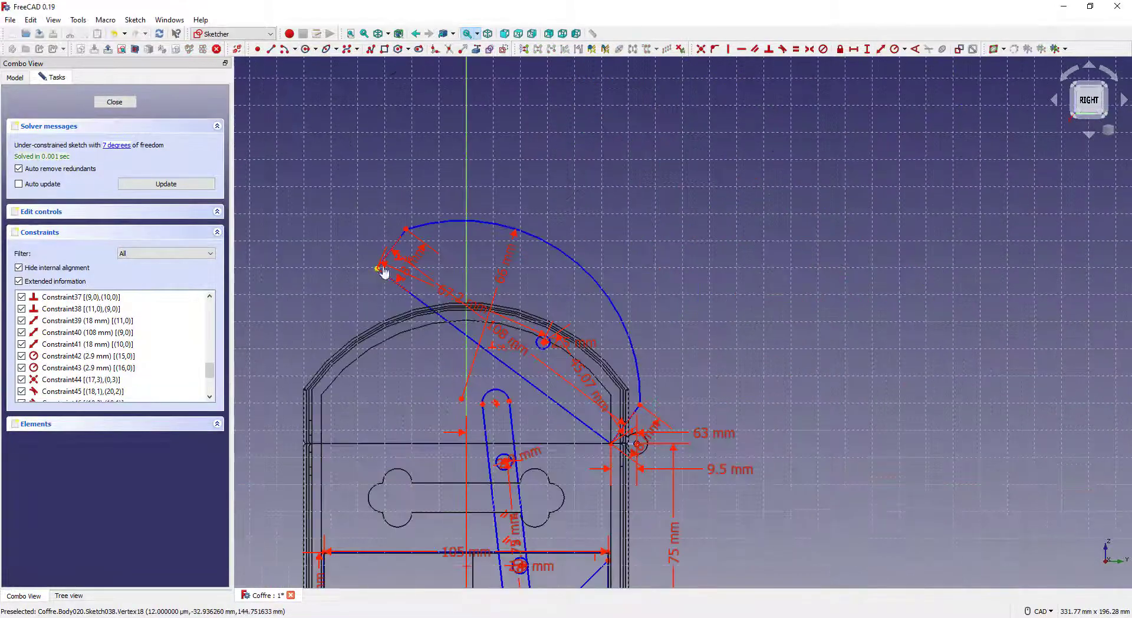
pyautogui.moveTo(457, 311); pyautogui.dragTo(460, 390)
pyautogui.scroll(2, 473, 407)
pyautogui.press('Delete')
pyautogui.scroll(2, 460, 391)
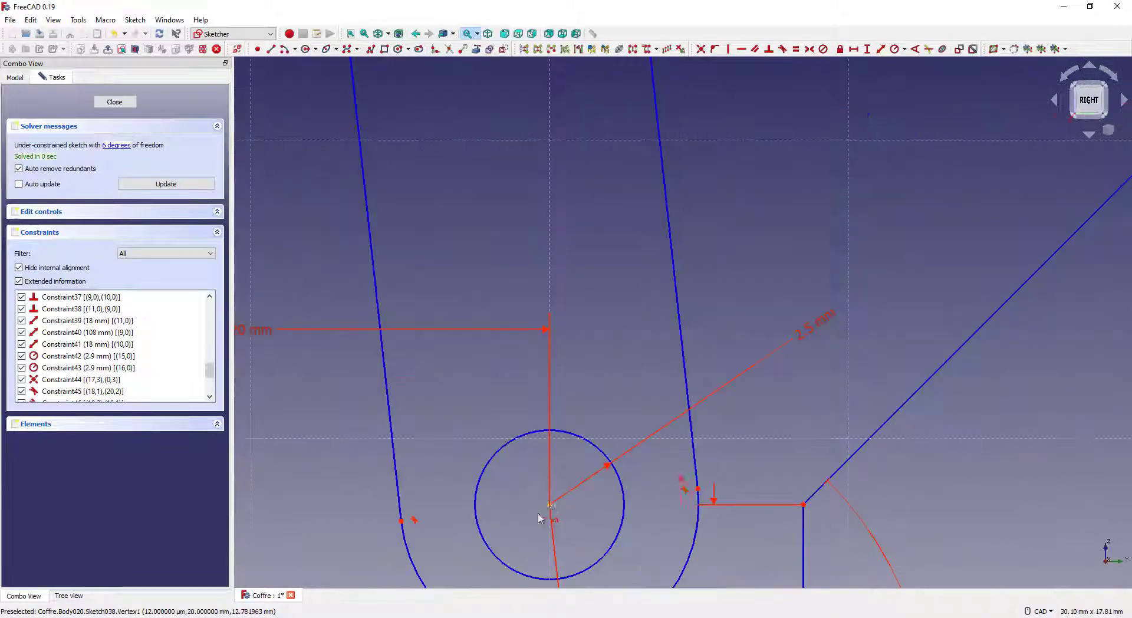
pyautogui.click(543, 518)
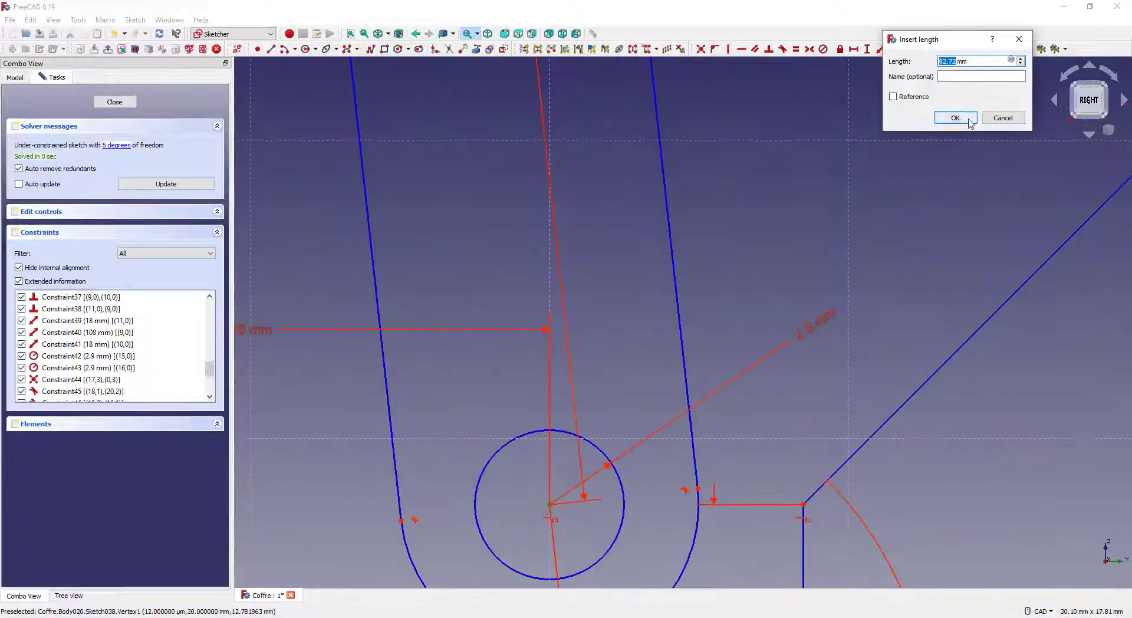
pyautogui.click(958, 118)
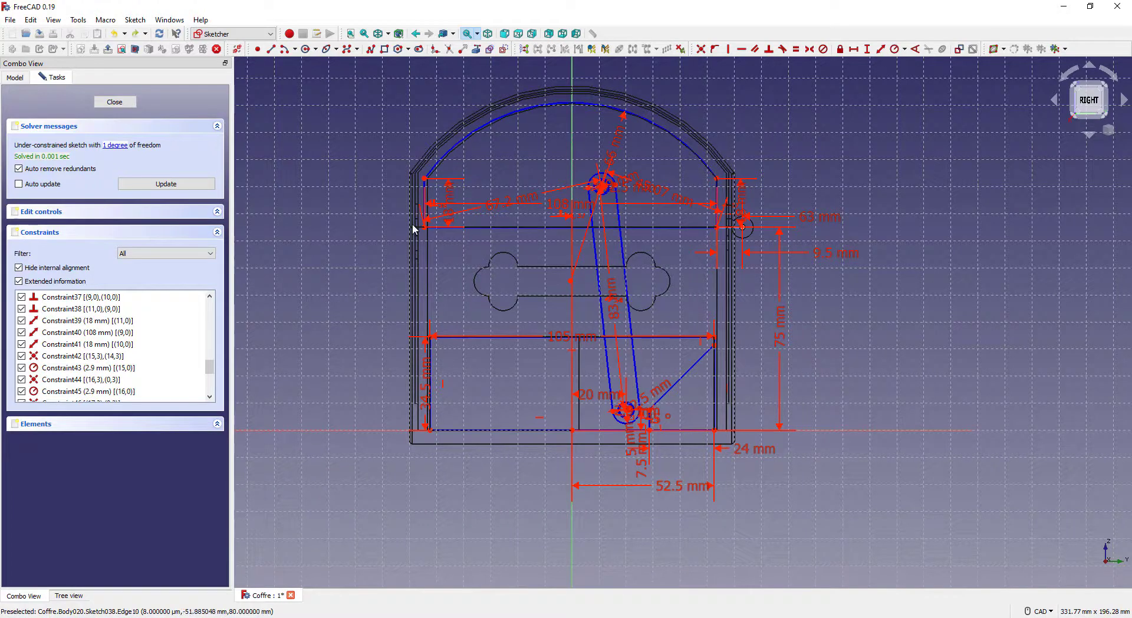
# Step: Swing the lid profile from closed to past vertical and check the link arm's upper pivot
pyautogui.moveTo(426, 229)
pyautogui.mouseDown()
pyautogui.moveTo(498, 127)
pyautogui.moveTo(631, 94)
pyautogui.moveTo(700, 101)
pyautogui.moveTo(742, 85)
pyautogui.moveTo(791, 132)
pyautogui.mouseUp()
pyautogui.moveTo(776, 78); pyautogui.dragTo(643, 242, button='middle')
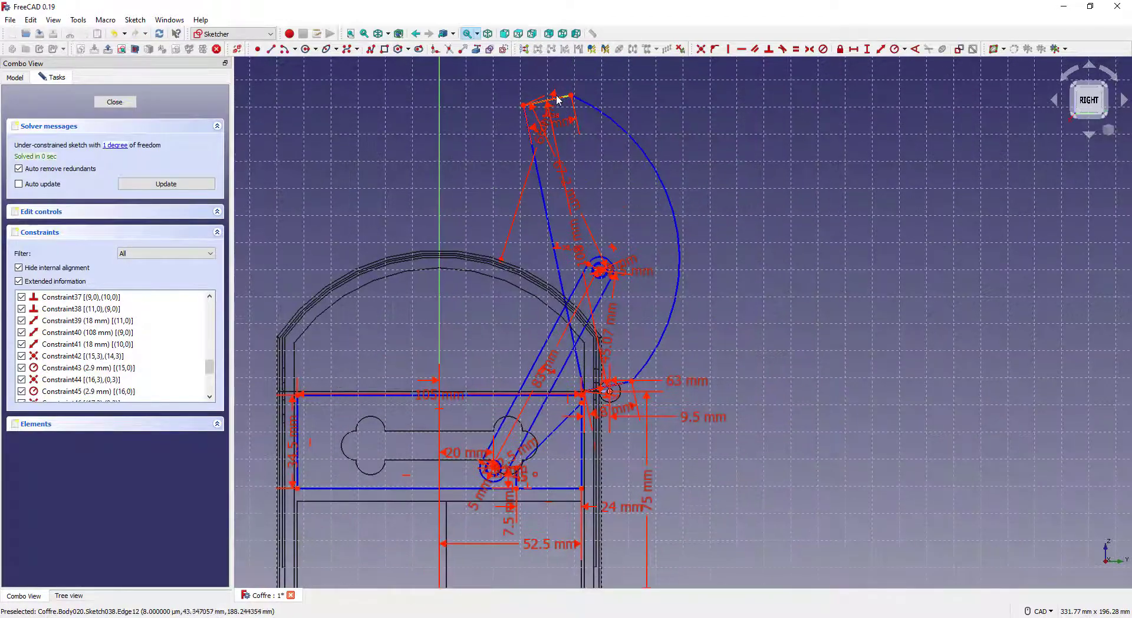
pyautogui.moveTo(571, 98)
pyautogui.mouseDown()
pyautogui.moveTo(642, 113)
pyautogui.moveTo(678, 155)
pyautogui.mouseUp()
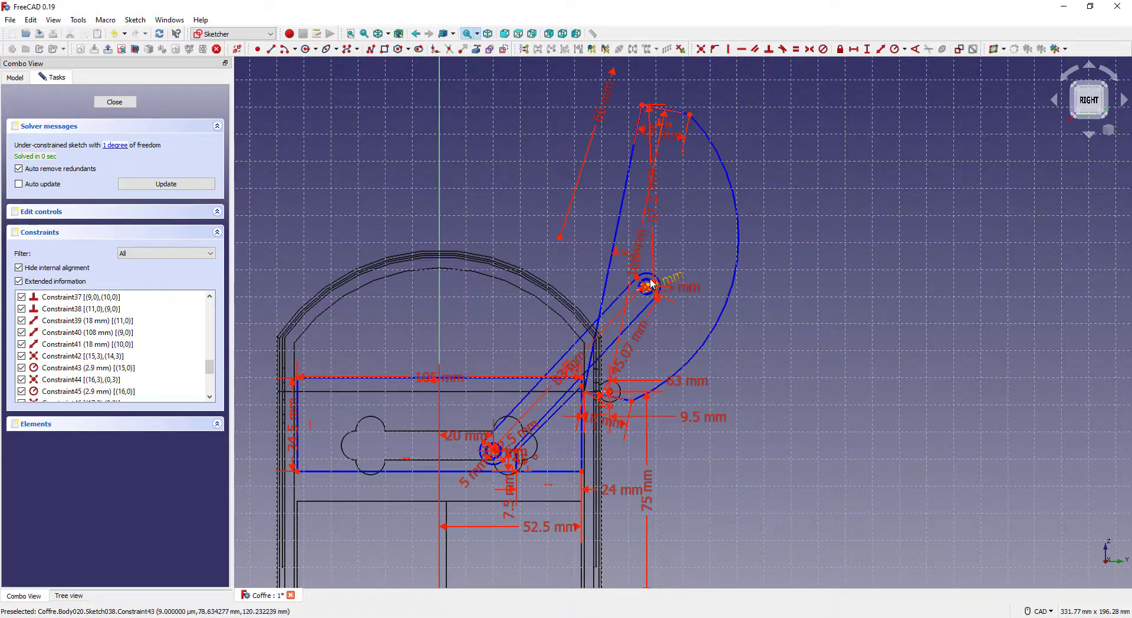
pyautogui.scroll(10, 651, 286)
pyautogui.scroll(-10, 661, 342)
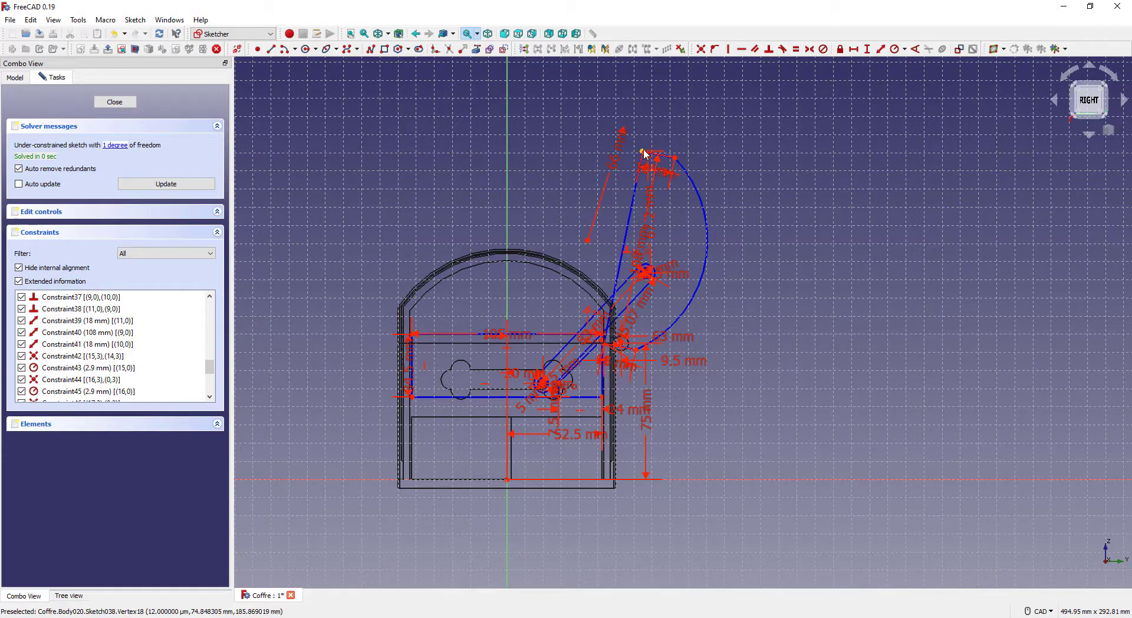
# Step: Swing the lid profile back down and constrain its lower edge horizontally to fix the mechanism in the closed position
pyautogui.moveTo(643, 152)
pyautogui.mouseDown()
pyautogui.moveTo(458, 184)
pyautogui.moveTo(377, 283)
pyautogui.moveTo(416, 291)
pyautogui.mouseUp()
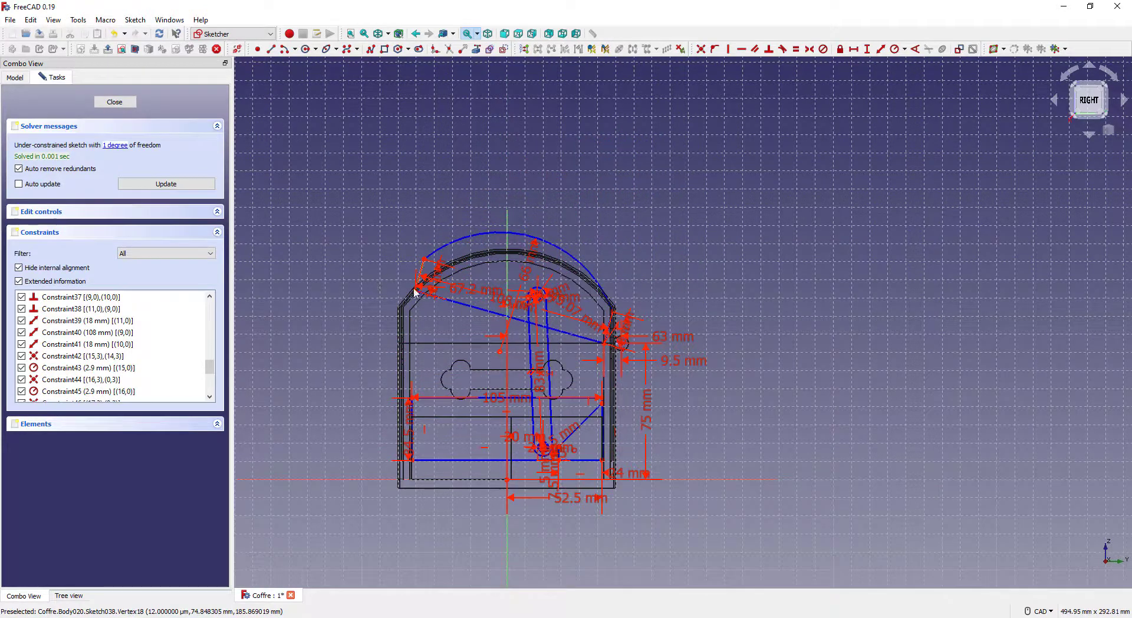
pyautogui.click(479, 312)
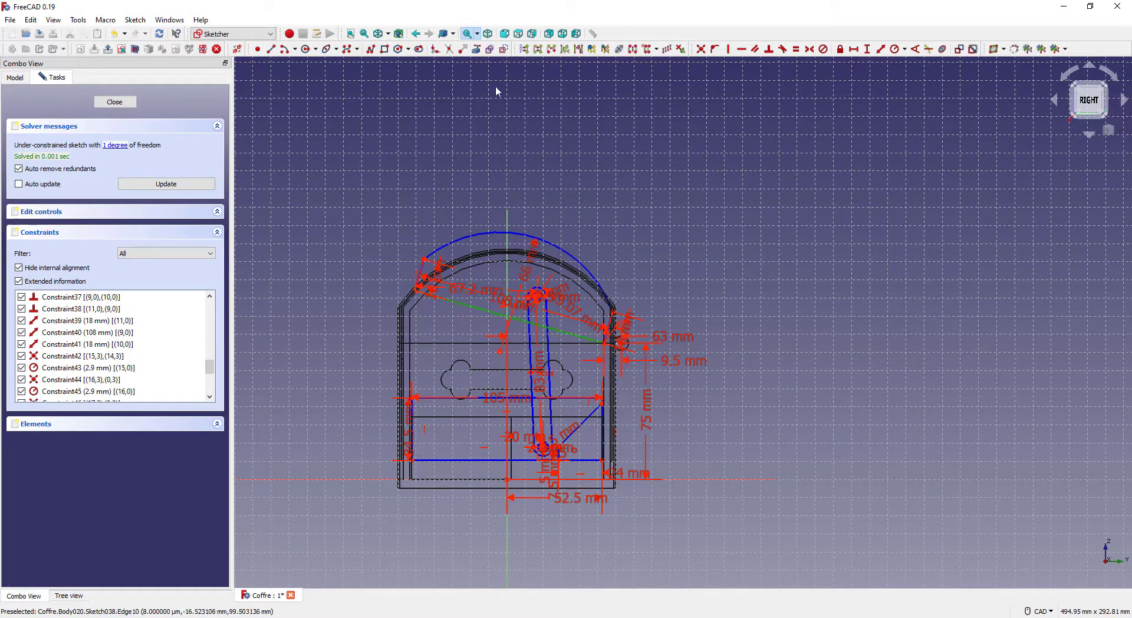
pyautogui.click(737, 51)
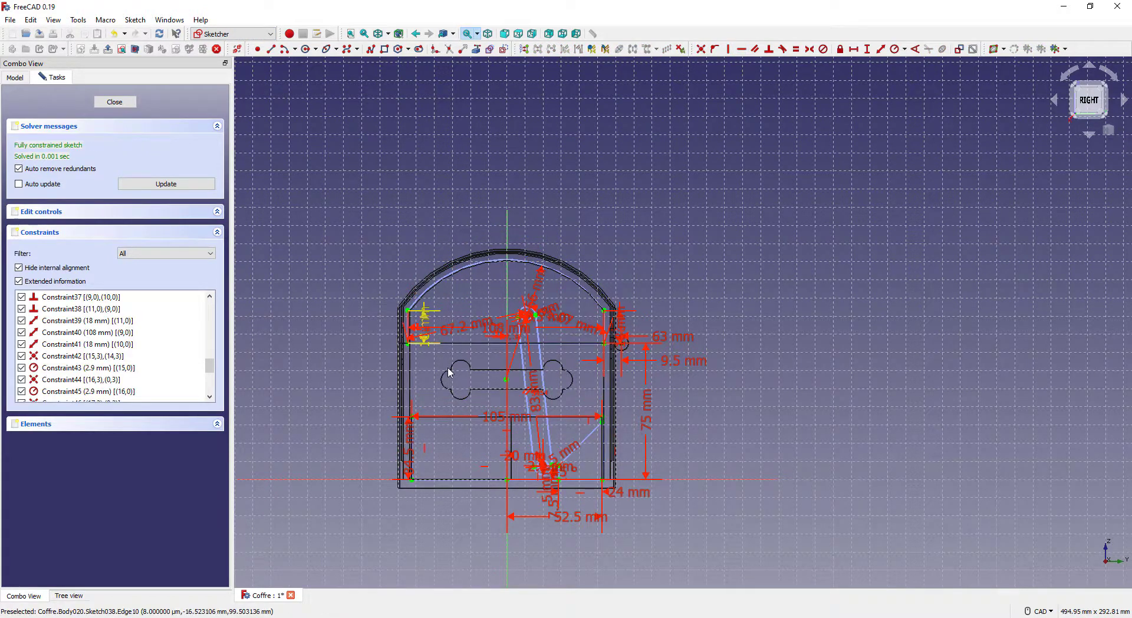
# Step: Convert the 2.5 mm circles at both link arm pivots and the outline of the compartment's 45° rear cut from construction to normal geometry
pyautogui.scroll(5, 475, 399)
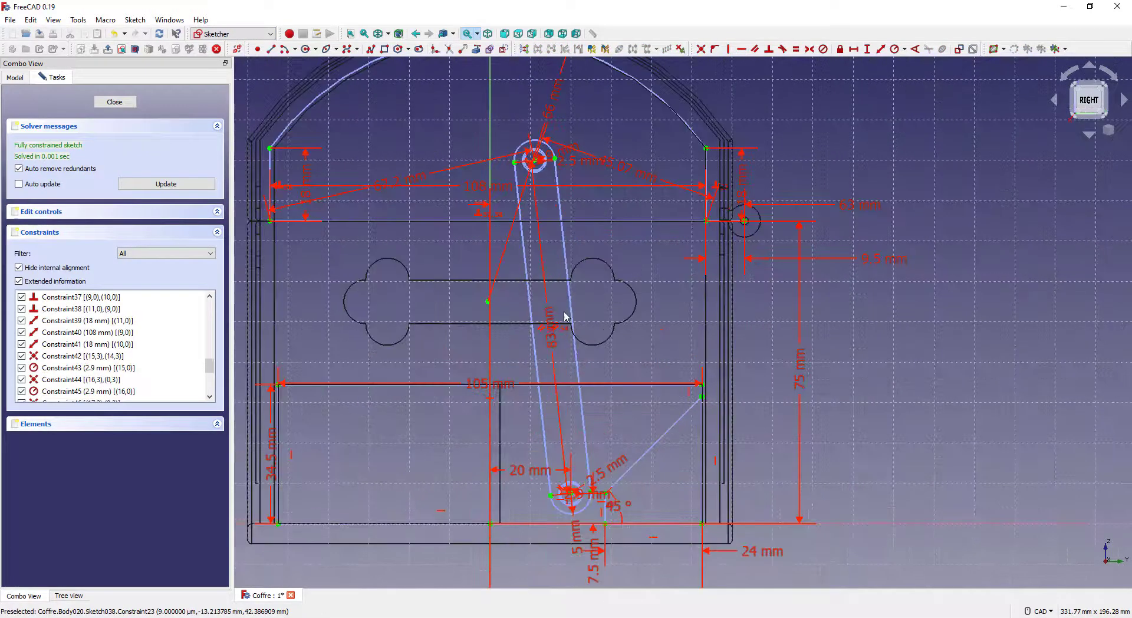
pyautogui.scroll(8, 528, 139)
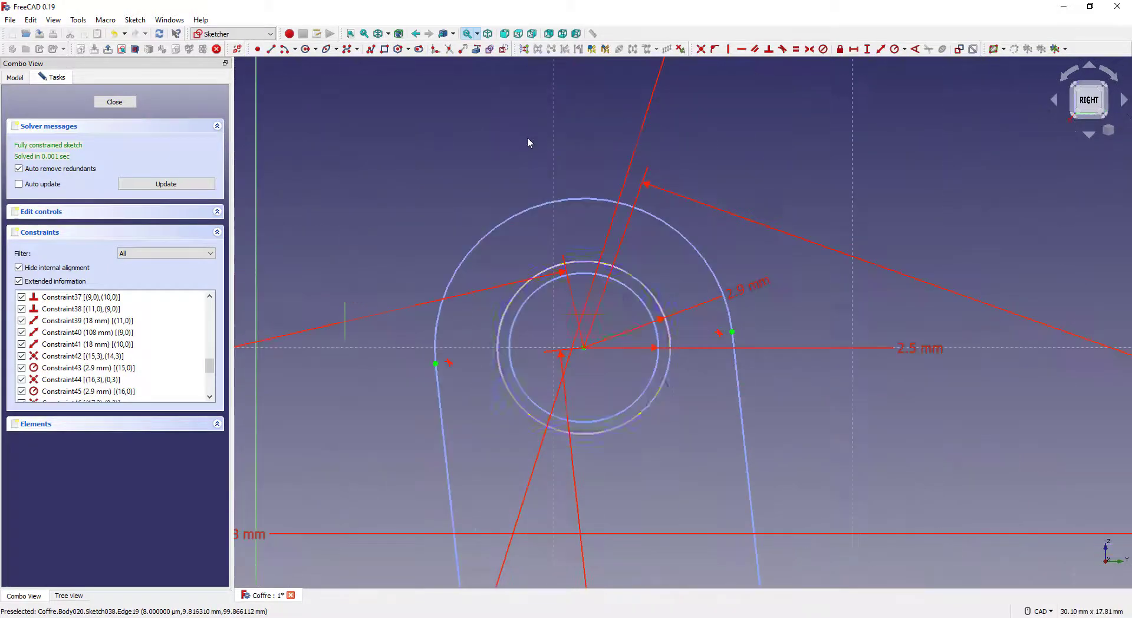
pyautogui.click(642, 301)
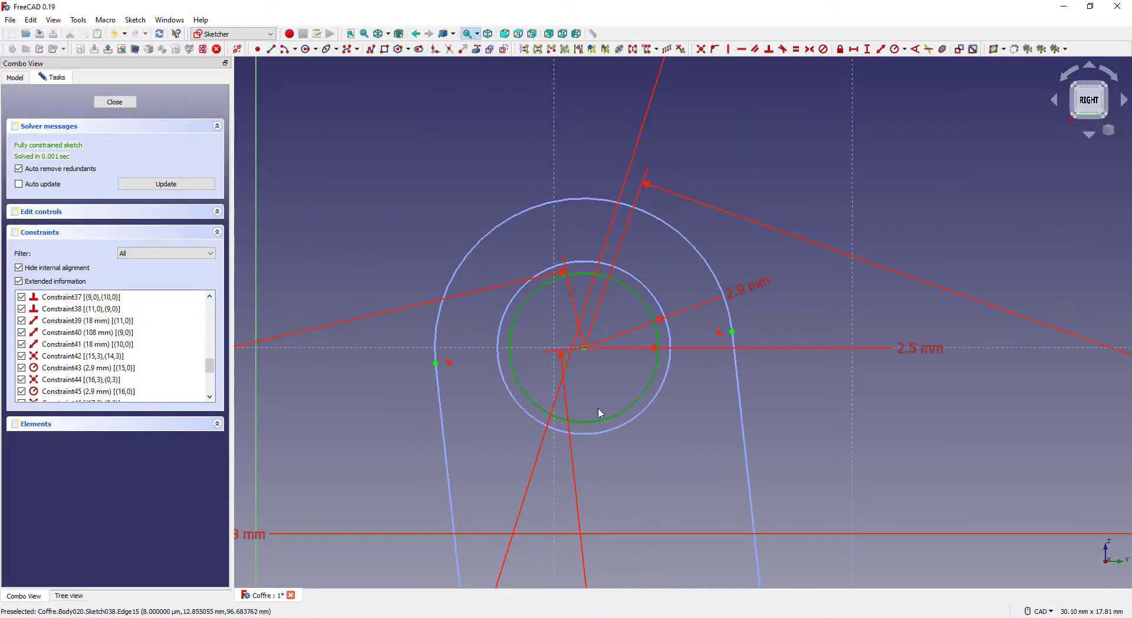
pyautogui.scroll(-8, 496, 137)
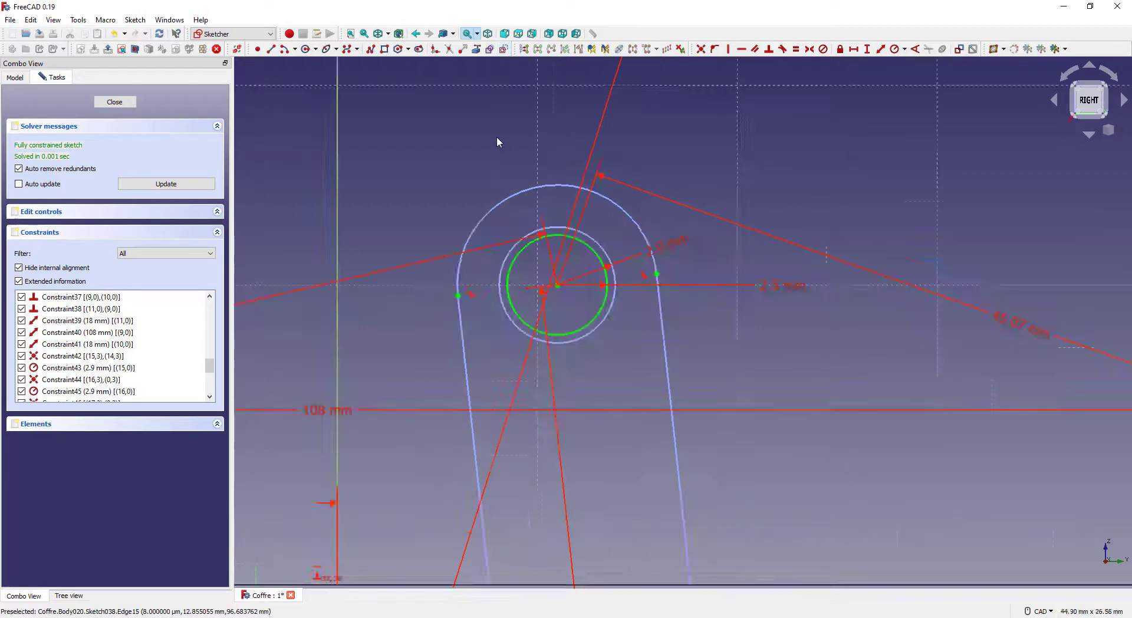
pyautogui.scroll(-6, 495, 131)
pyautogui.scroll(12, 511, 307)
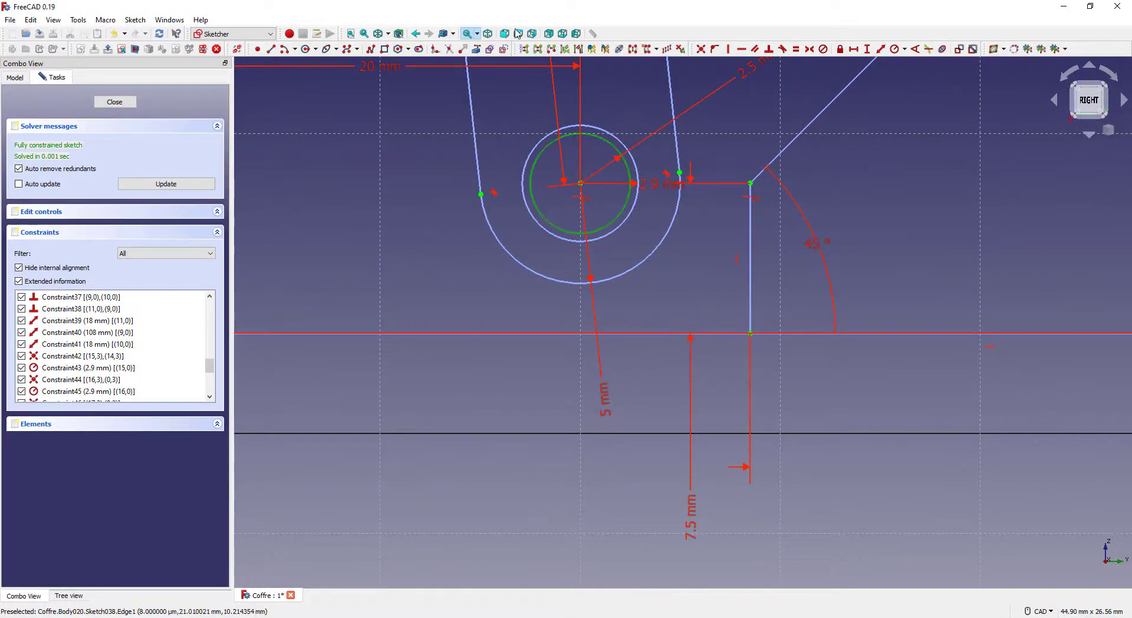
pyautogui.scroll(-4, 587, 229)
pyautogui.scroll(-4, 585, 230)
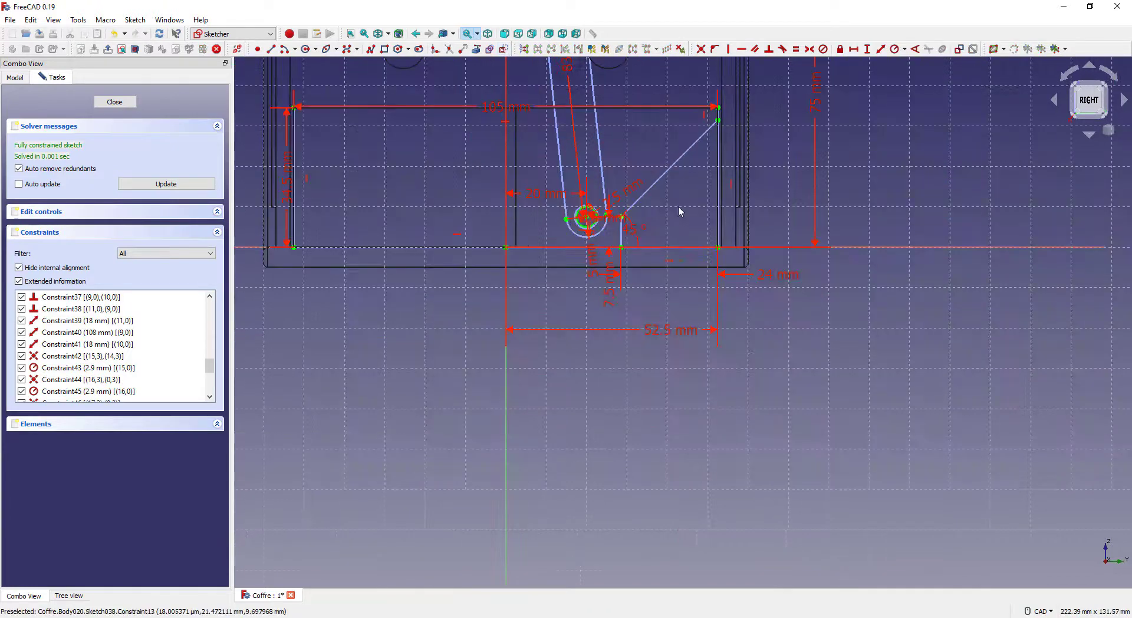
pyautogui.moveTo(750, 151)
pyautogui.mouseDown()
pyautogui.moveTo(677, 245)
pyautogui.moveTo(614, 272)
pyautogui.mouseUp()
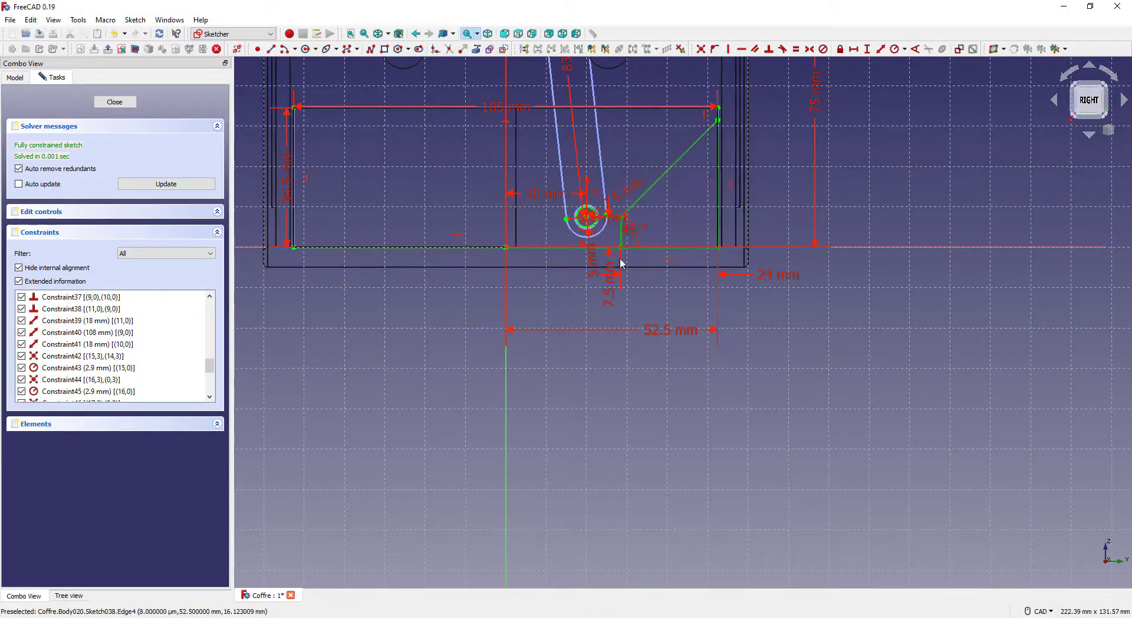
pyautogui.moveTo(635, 151); pyautogui.dragTo(614, 252, button='middle')
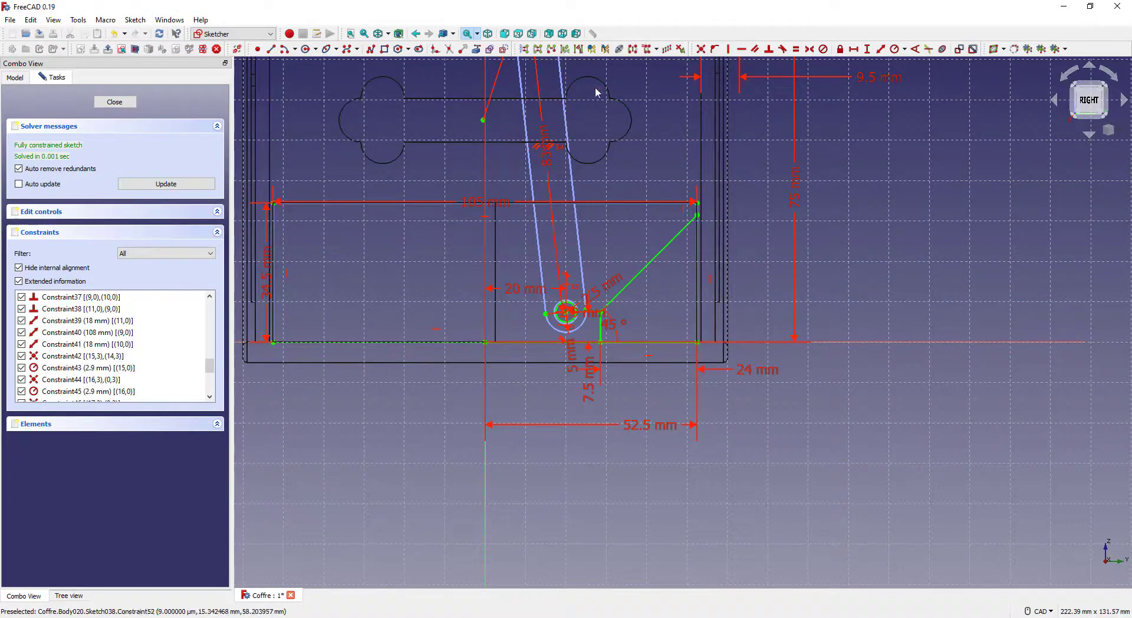
pyautogui.click(502, 50)
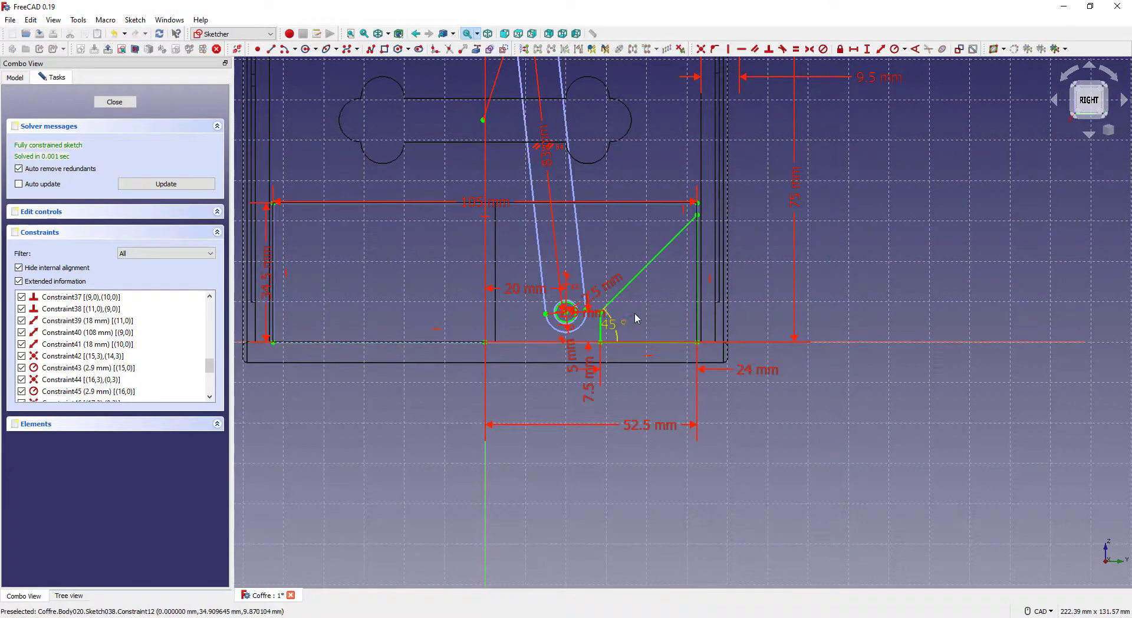
# Step: Check the whole mechanism sketch and finish editing it
pyautogui.scroll(-5, 644, 316)
pyautogui.scroll(2, 635, 227)
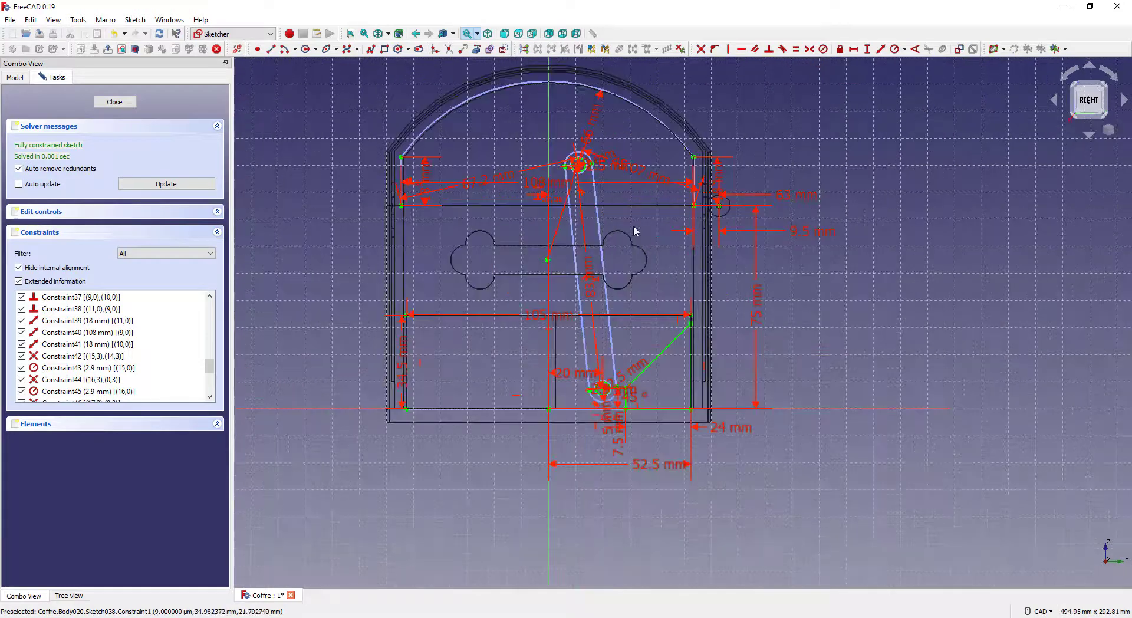
pyautogui.click(111, 104)
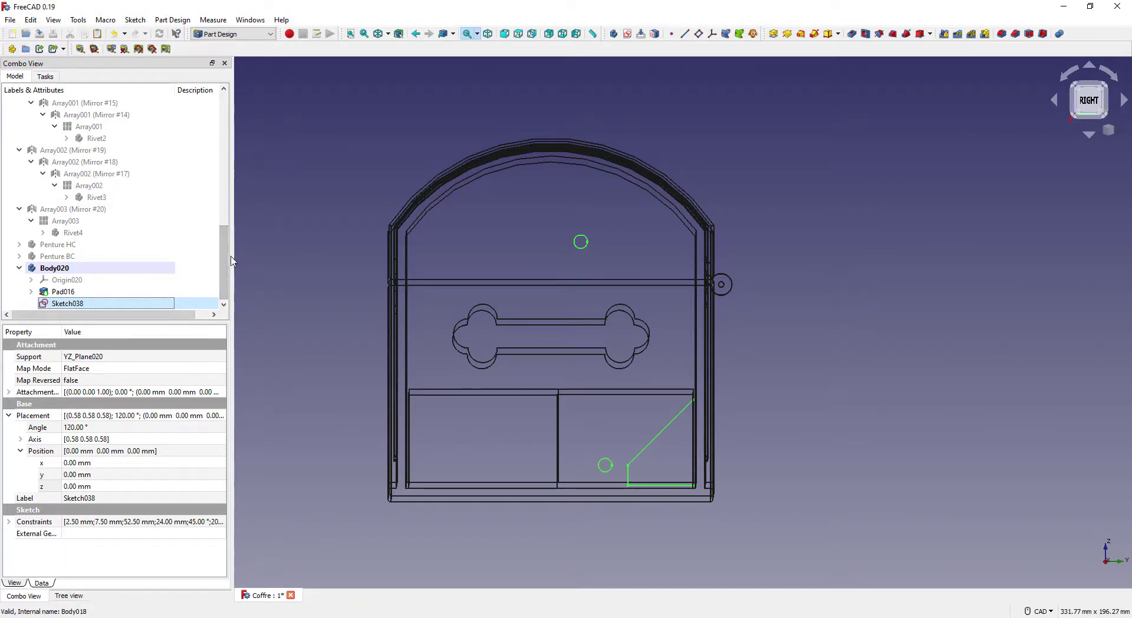
# Step: Make the lid body Couvercle active and start a new sketch on its YZ plane
pyautogui.scroll(10, 177, 159)
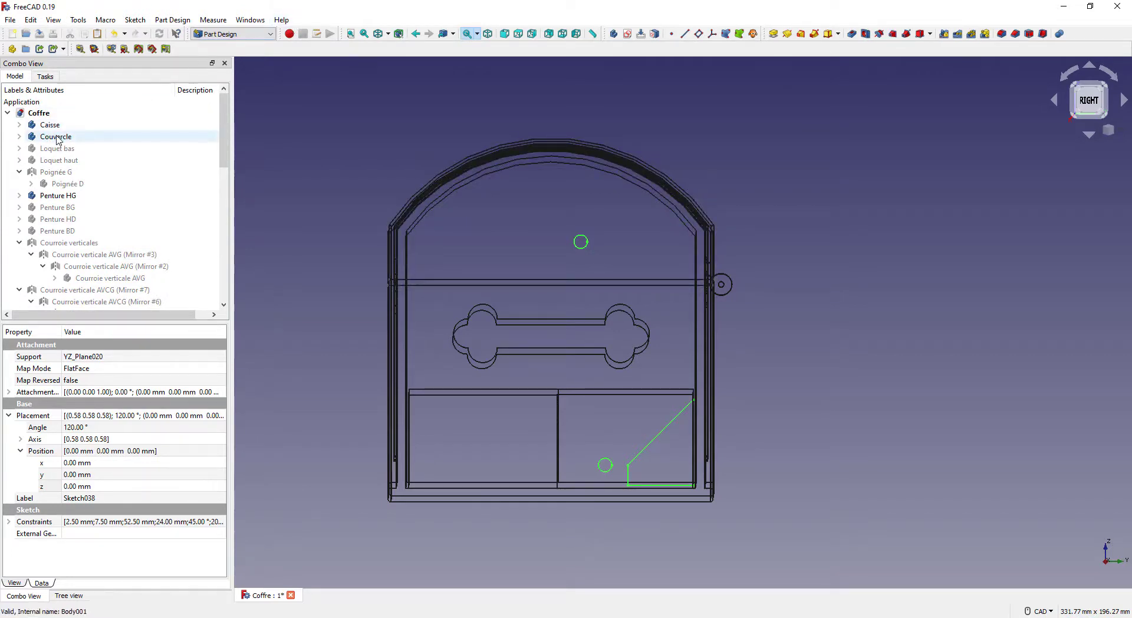
pyautogui.rightClick(57, 137)
pyautogui.click(94, 143)
pyautogui.click(627, 33)
pyautogui.click(59, 167)
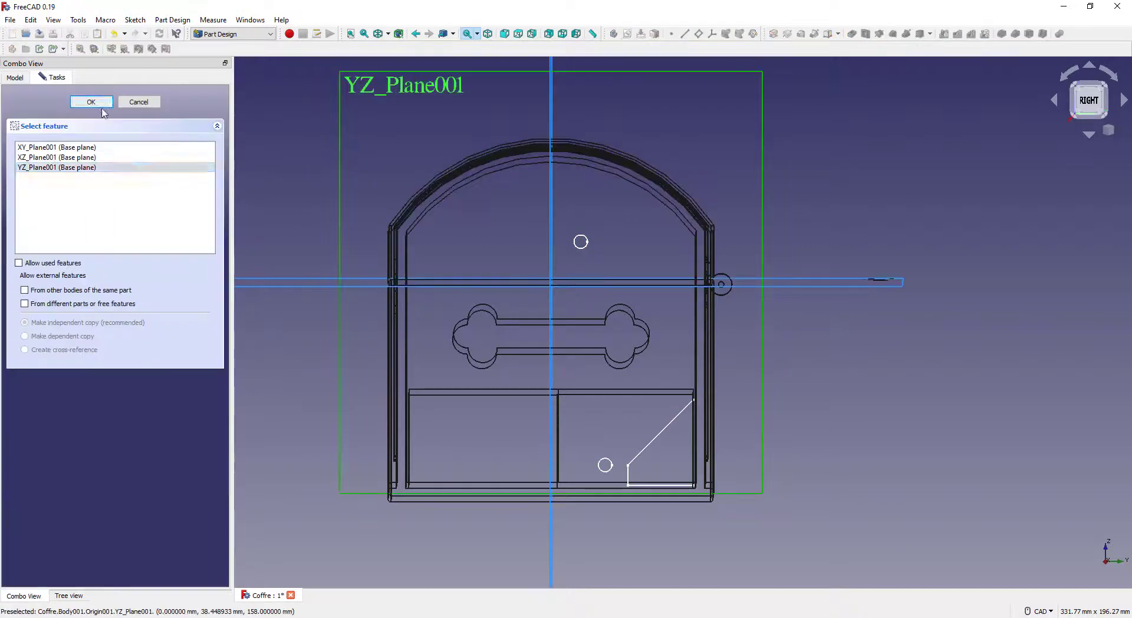
pyautogui.click(91, 103)
# Step: Draw a circle of 2.5 mm radius, placed 11 mm horizontally and 15 mm vertically from the origin, and close the sketch
pyautogui.click(305, 49)
pyautogui.scroll(12, 589, 243)
pyautogui.click(492, 236)
pyautogui.click(551, 200)
pyautogui.write('2.5')
pyautogui.scroll(-7, 866, 159)
pyautogui.click(853, 49)
pyautogui.write('11')
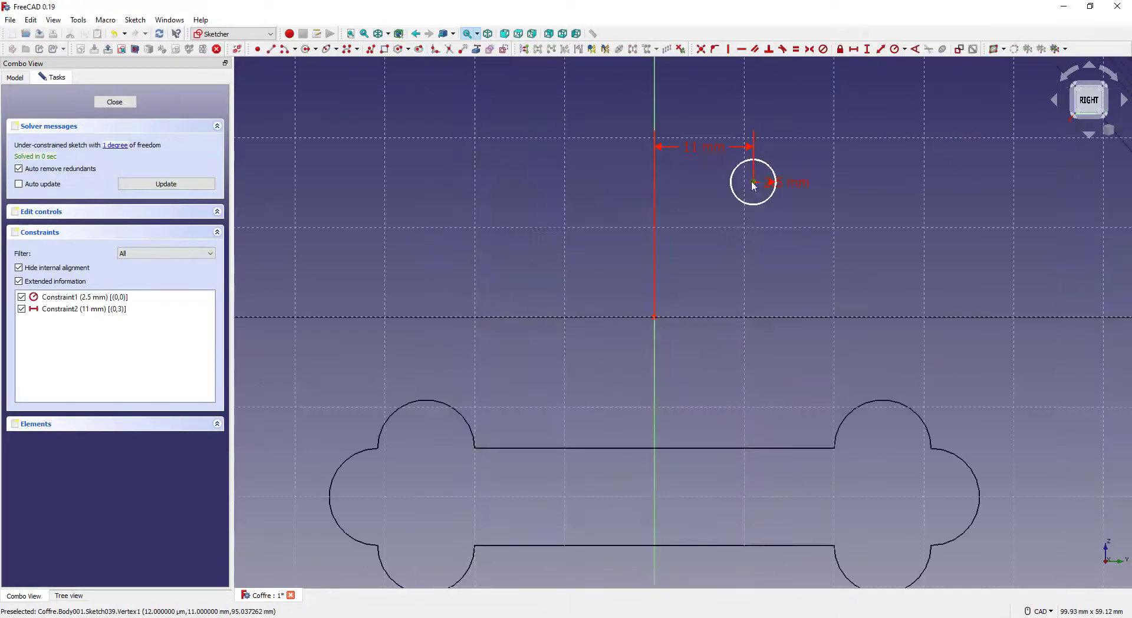
pyautogui.click(867, 49)
pyautogui.write('15')
pyautogui.click(125, 103)
# Step: Attach the circle sketch to the flat inner end face of the lid, Face32 of Fillet010
pyautogui.click(394, 47)
pyautogui.moveTo(404, 278); pyautogui.dragTo(471, 200, button='middle')
pyautogui.moveTo(448, 354); pyautogui.dragTo(531, 283, button='middle')
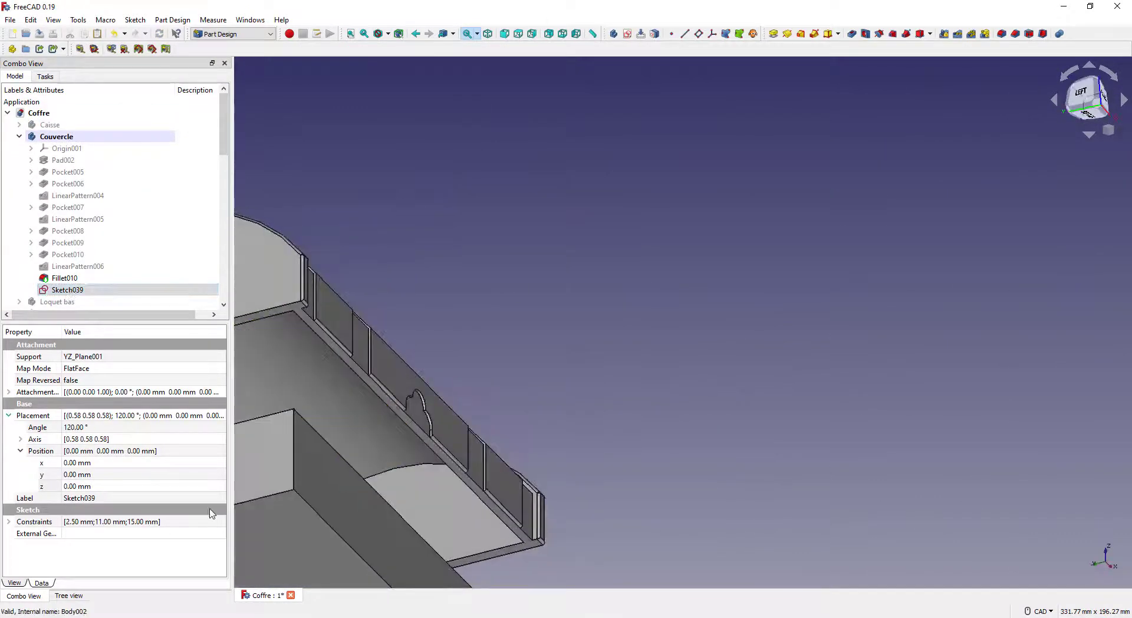
pyautogui.click(82, 368)
pyautogui.click(220, 369)
pyautogui.click(36, 160)
pyautogui.click(448, 501)
pyautogui.moveTo(448, 501); pyautogui.dragTo(531, 330, button='middle')
pyautogui.click(91, 102)
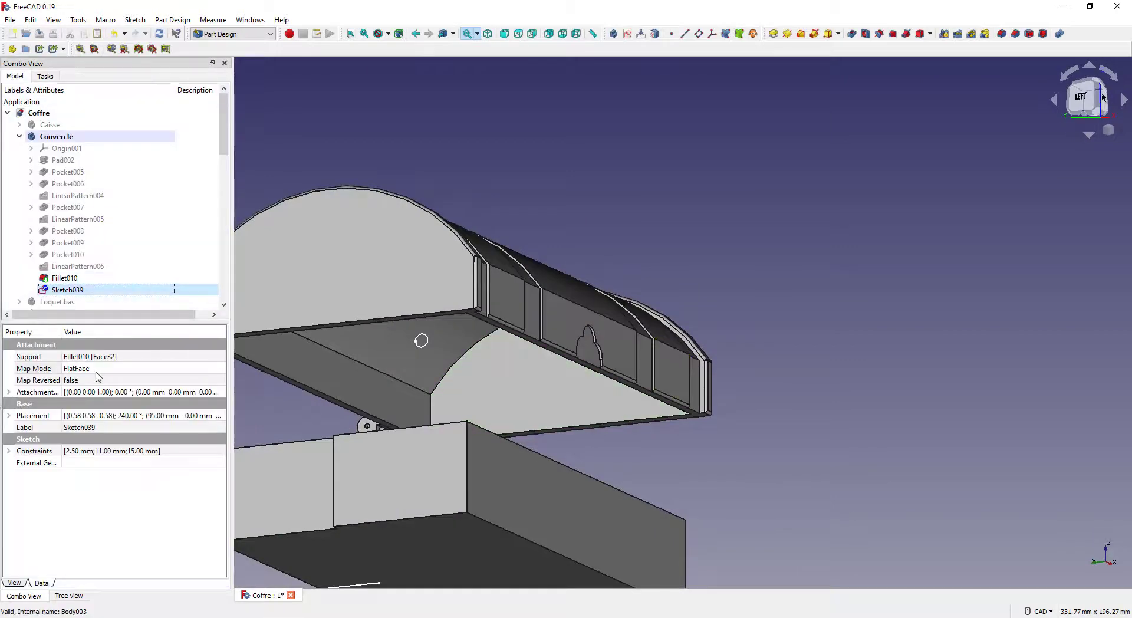
# Step: Edit the circle sketch to move the circle inside the lid profile, redimensioning it 15 mm vertically and 11 mm horizontally from the origin
pyautogui.scroll(-15, 81, 306)
pyautogui.click(80, 305)
pyautogui.press('space')
pyautogui.moveTo(531, 377); pyautogui.dragTo(464, 301, button='middle')
pyautogui.doubleClick(67, 289)
pyautogui.click(667, 238)
pyautogui.press('Delete')
pyautogui.moveTo(688, 190); pyautogui.dragTo(664, 395)
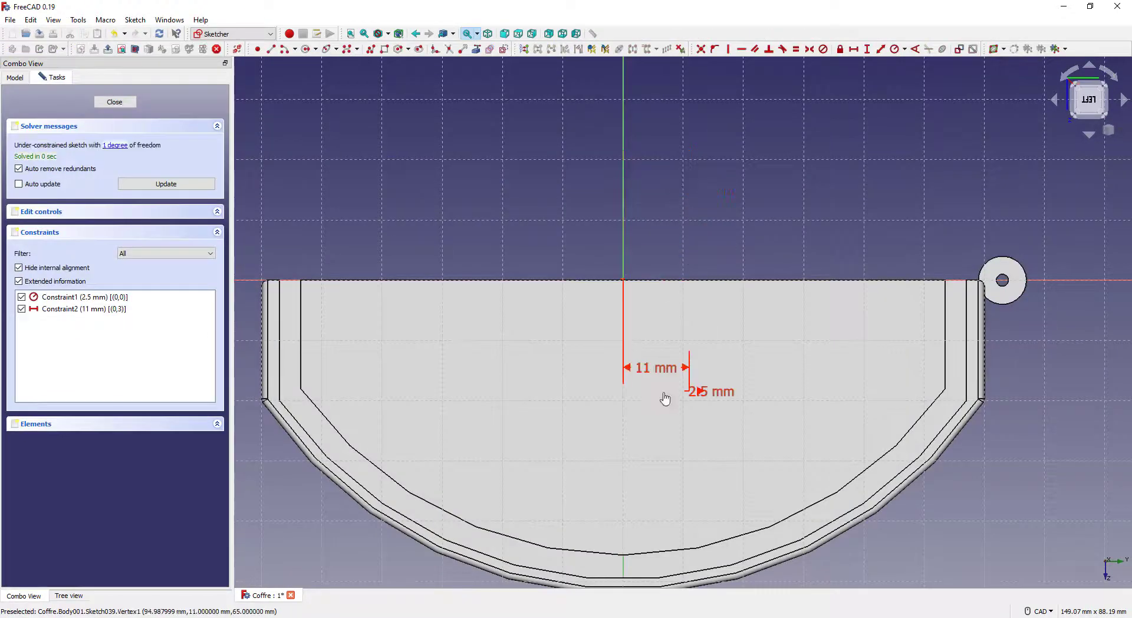
pyautogui.click(387, 34)
pyautogui.click(406, 74)
pyautogui.scroll(4, 713, 398)
pyautogui.scroll(-2, 687, 377)
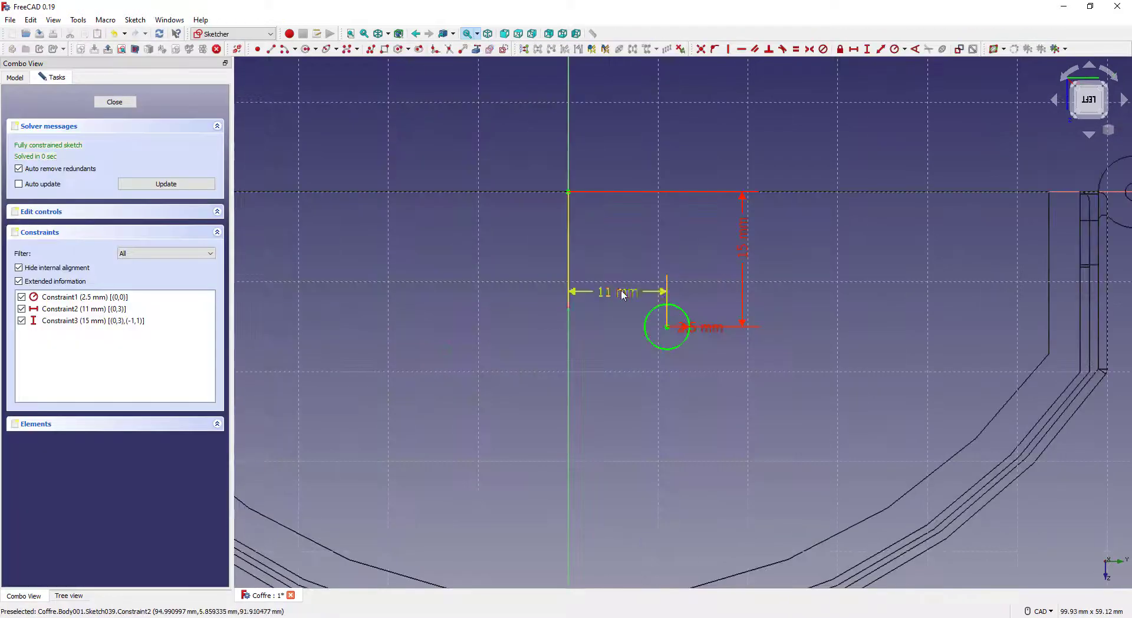
pyautogui.doubleClick(498, 362)
pyautogui.click(625, 434)
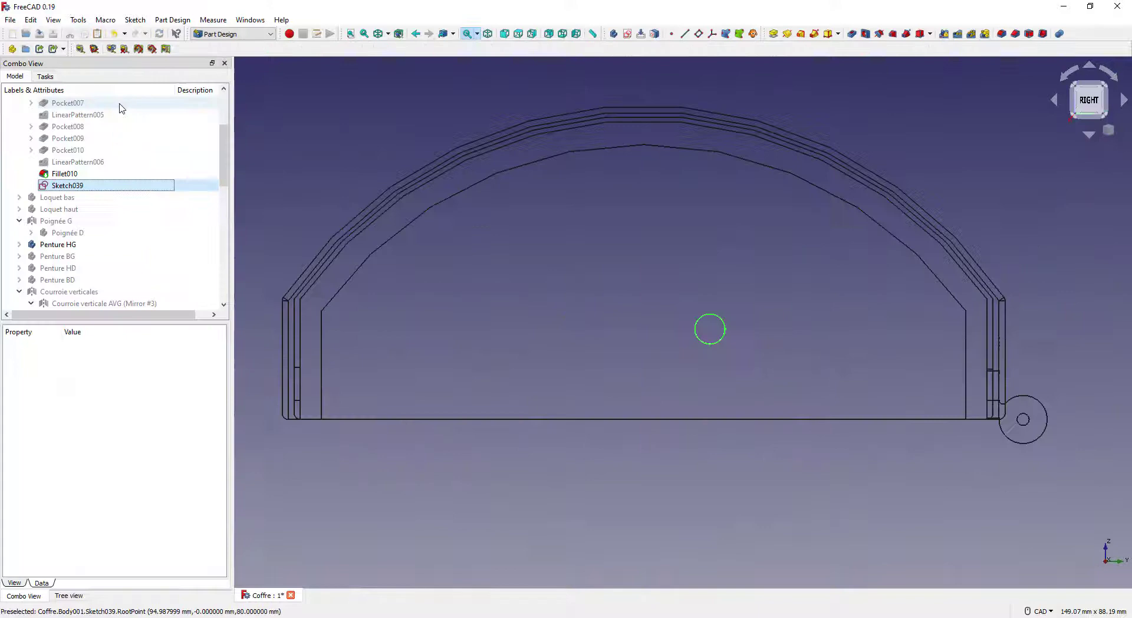
# Step: Pad the circle on the lid's inner end face by 3 mm to form a pivot pin
pyautogui.moveTo(463, 293); pyautogui.dragTo(537, 239, button='middle')
pyautogui.scroll(-8, 537, 240)
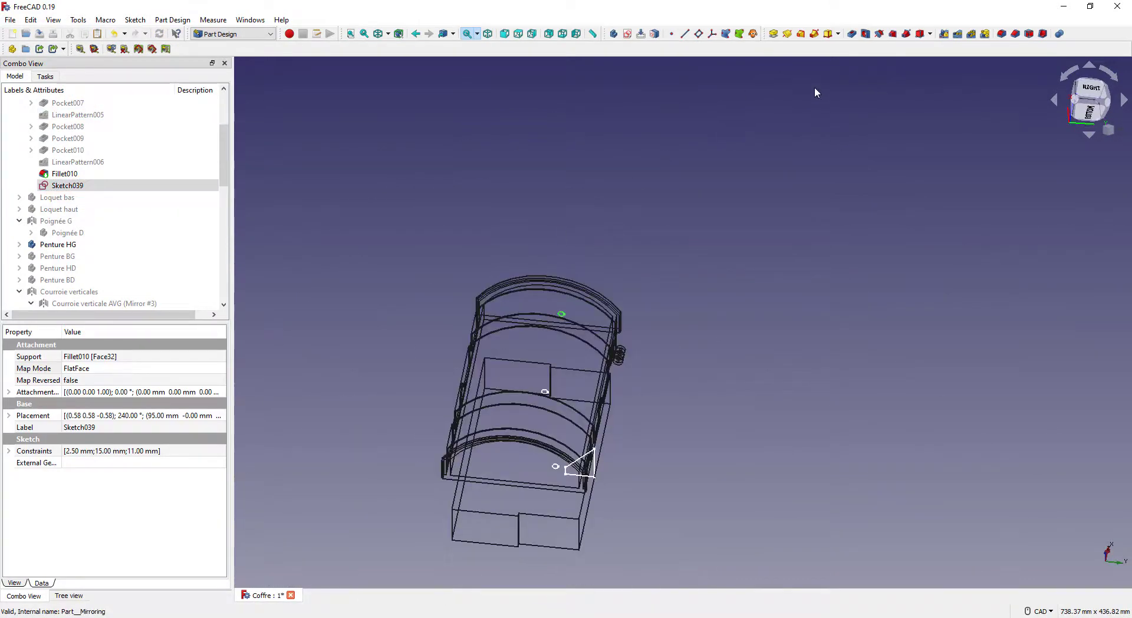
pyautogui.click(773, 34)
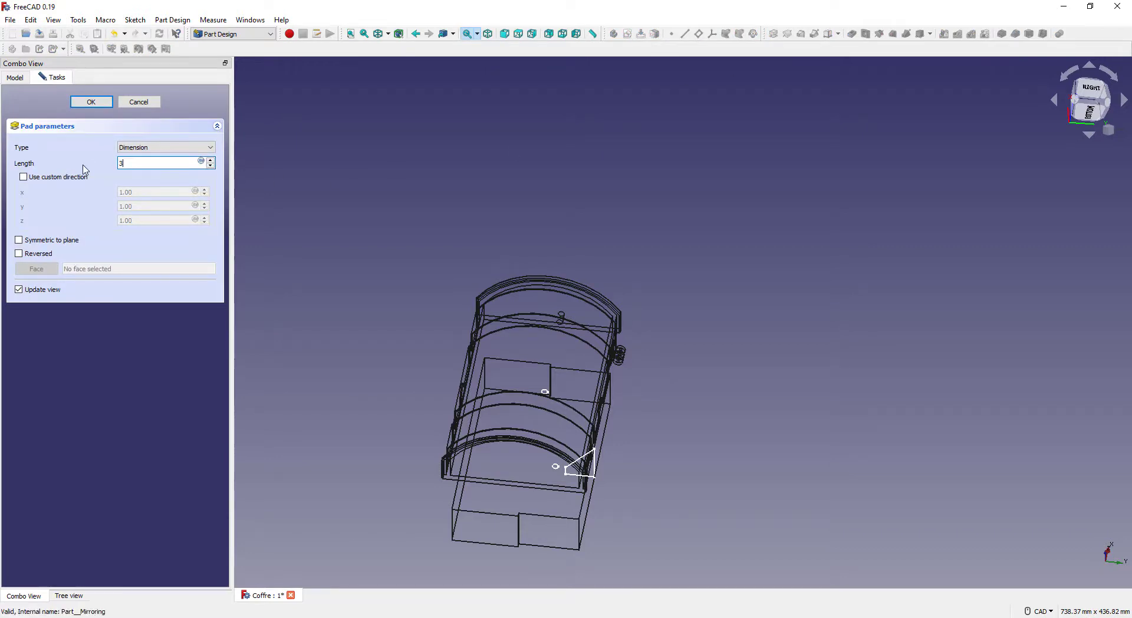
pyautogui.write('3')
pyautogui.press('Return')
# Step: Repeat the pivot pin at the lid's opposite end with a reversed linear pattern along the base X axis, 2 occurrences
pyautogui.click(126, 186)
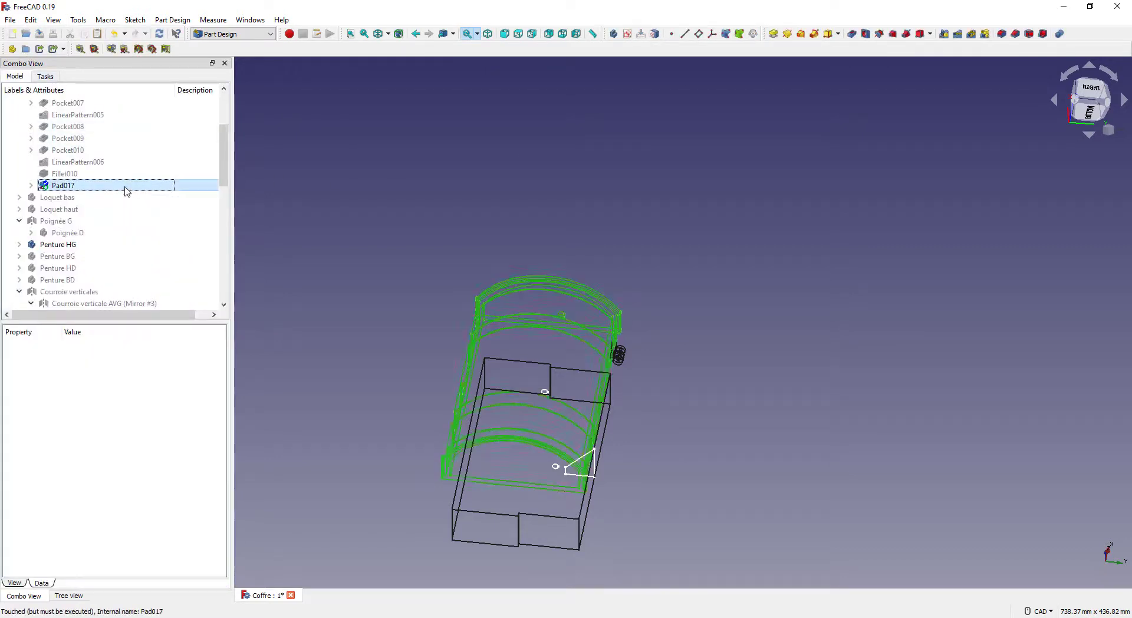
pyautogui.moveTo(613, 183); pyautogui.dragTo(721, 245, button='middle')
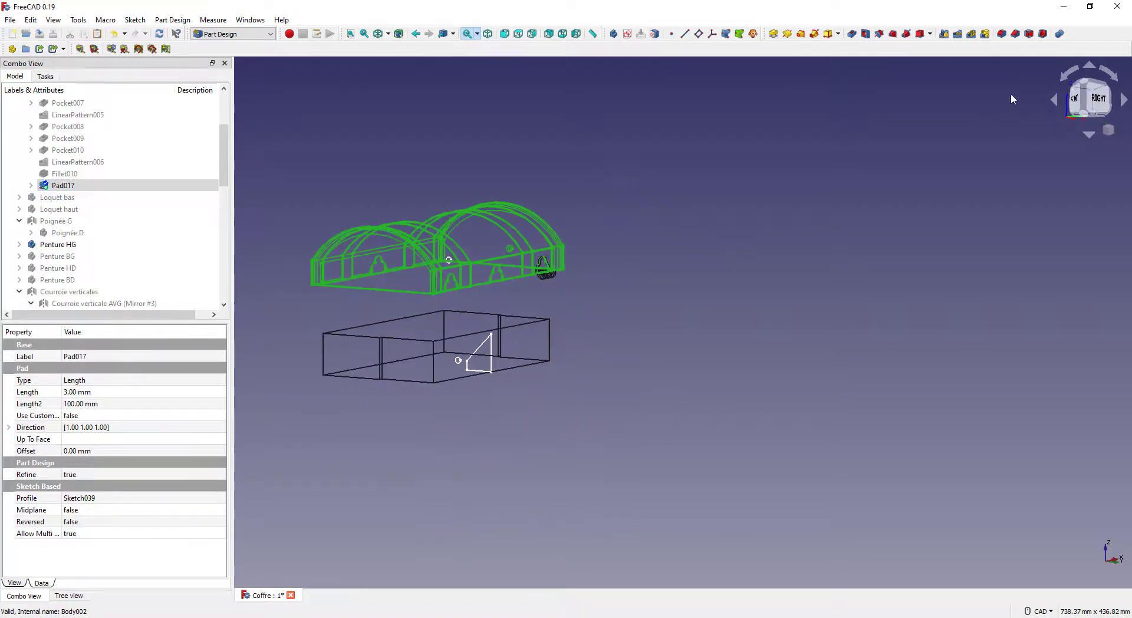
pyautogui.click(958, 36)
pyautogui.click(210, 346)
pyautogui.click(141, 380)
pyautogui.moveTo(366, 333); pyautogui.dragTo(399, 345, button='middle')
pyautogui.click(20, 360)
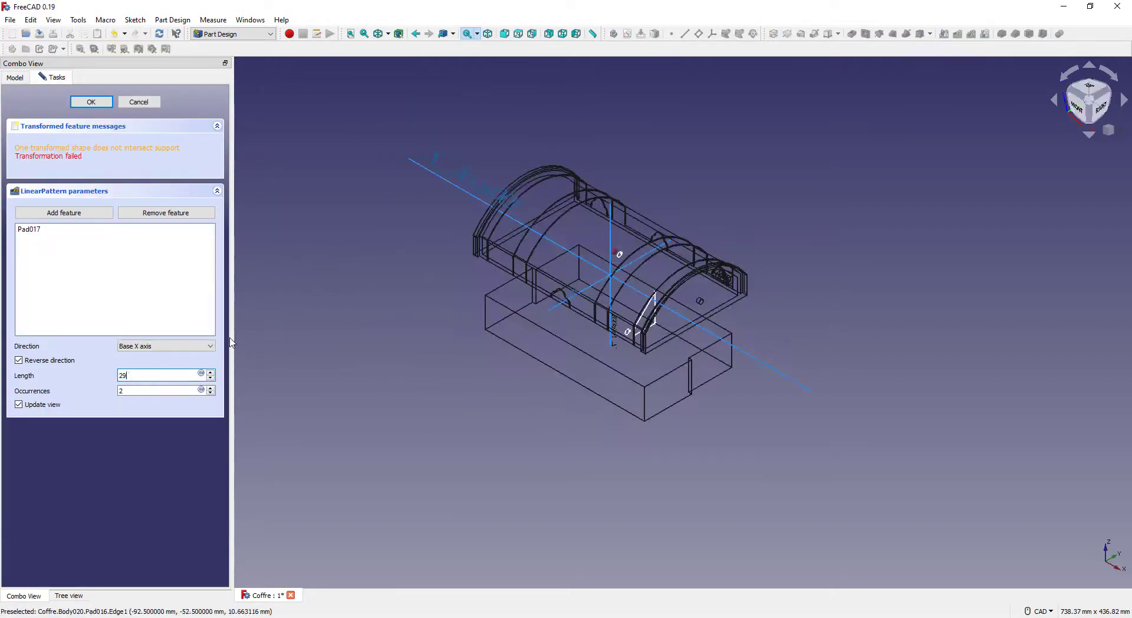
pyautogui.scroll(6, 481, 232)
pyautogui.moveTo(708, 306); pyautogui.dragTo(872, 265, button='middle')
pyautogui.scroll(-8, 188, 379)
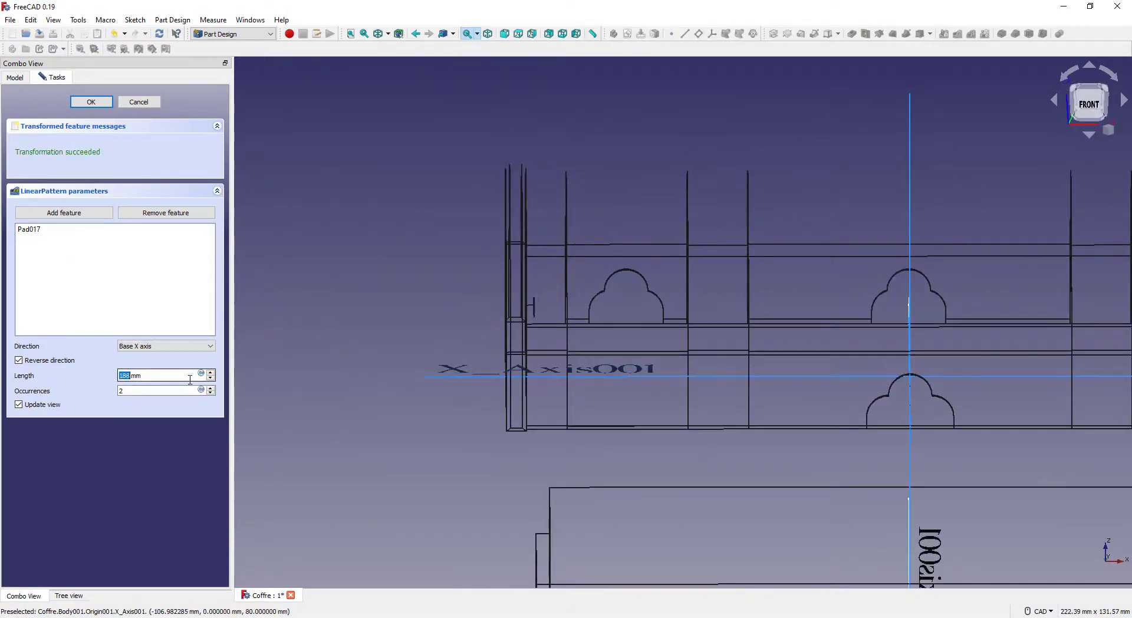
pyautogui.click(92, 102)
# Step: Set the pivot pin's pad length to 6 mm and check both pins inside the shaded lid
pyautogui.click(388, 34)
pyautogui.click(397, 48)
pyautogui.scroll(-4, 389, 315)
pyautogui.moveTo(554, 425); pyautogui.dragTo(569, 371, button='middle')
pyautogui.click(63, 185)
pyautogui.click(149, 391)
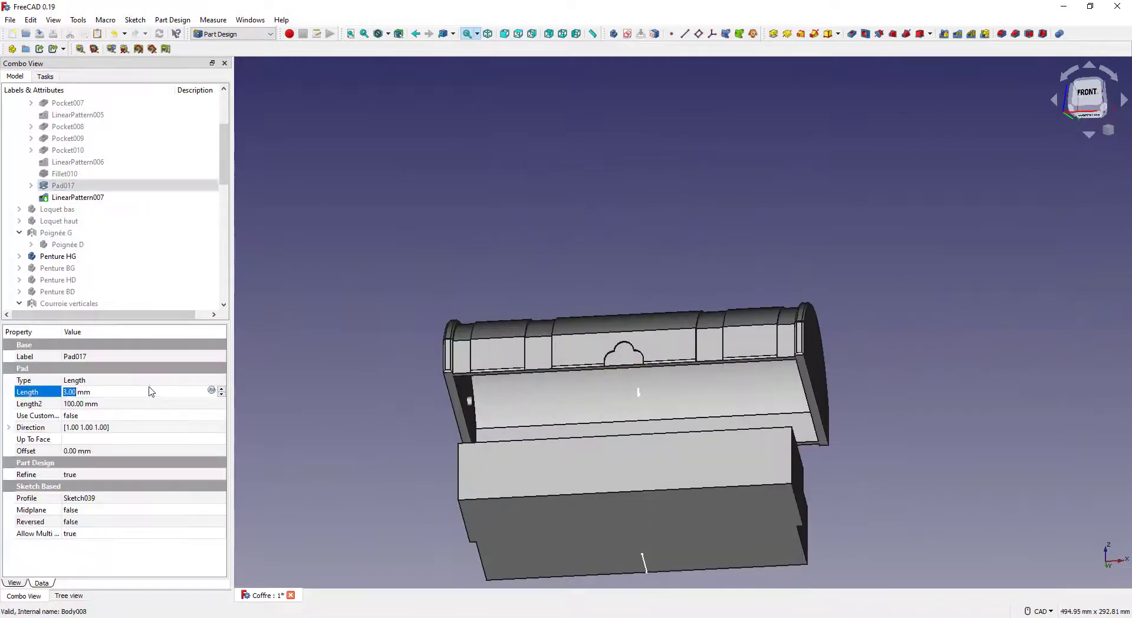
pyautogui.scroll(4, 569, 398)
pyautogui.click(142, 391)
pyautogui.scroll(3, 141, 389)
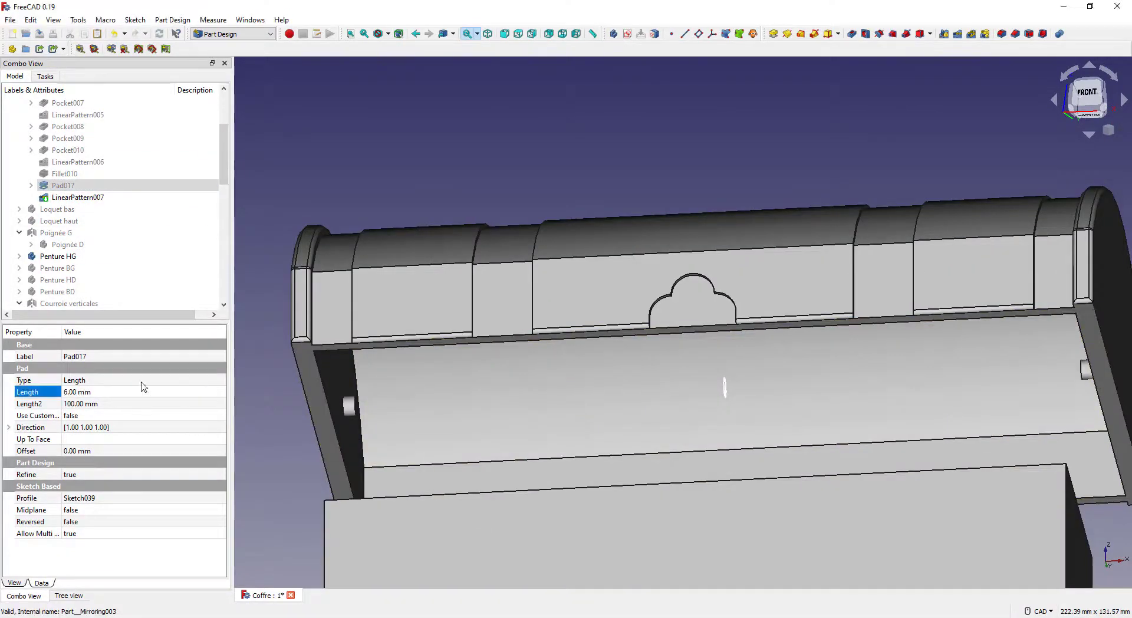
pyautogui.scroll(-4, 636, 236)
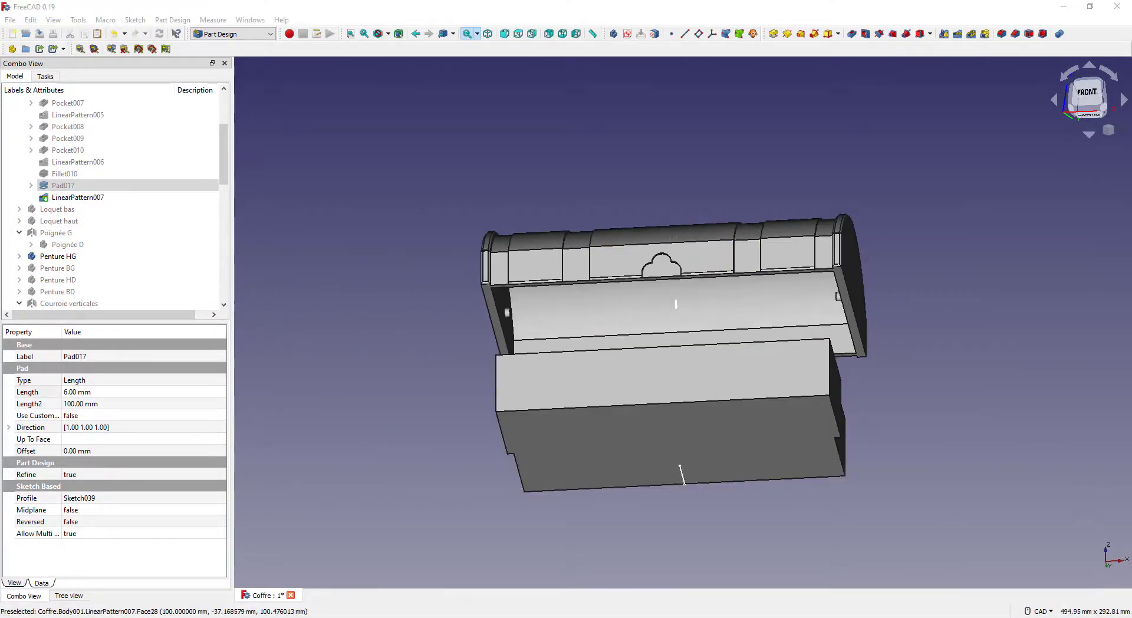
# Step: Hide the lid body Couvercle
pyautogui.moveTo(578, 221); pyautogui.dragTo(476, 261, button='middle')
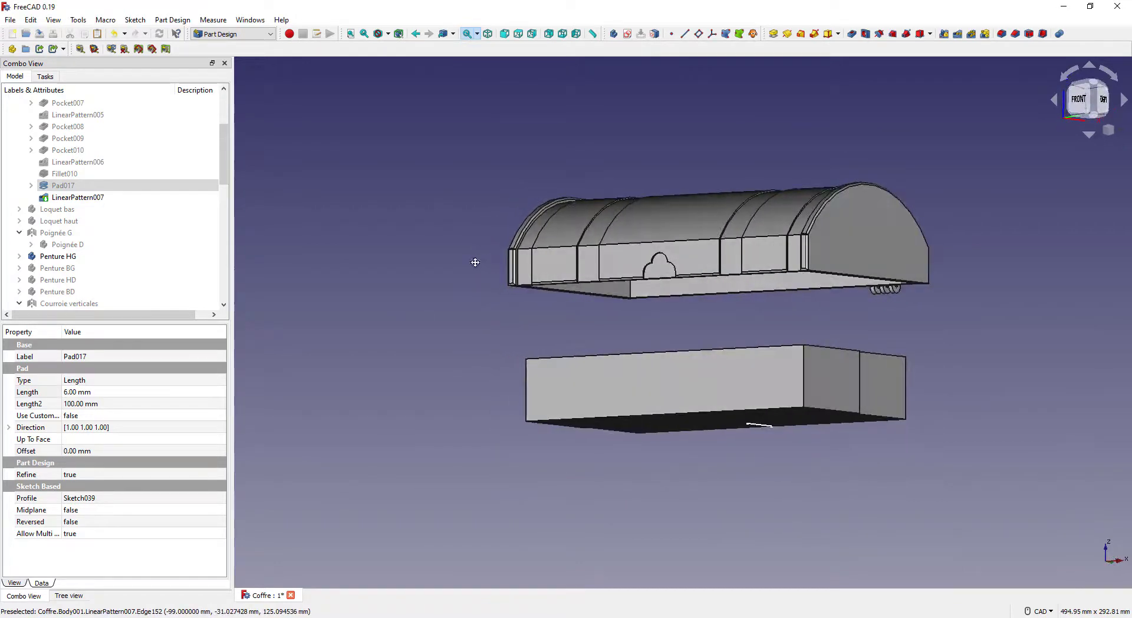
pyautogui.scroll(3, 194, 230)
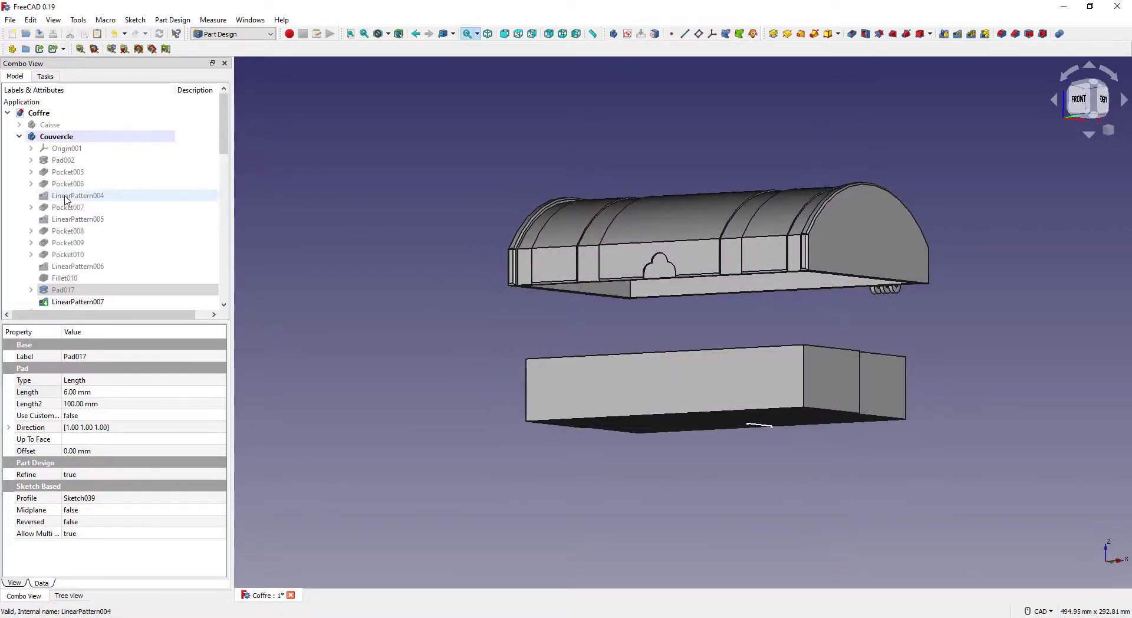
pyautogui.click(57, 137)
pyautogui.press('space')
pyautogui.rightClick(62, 131)
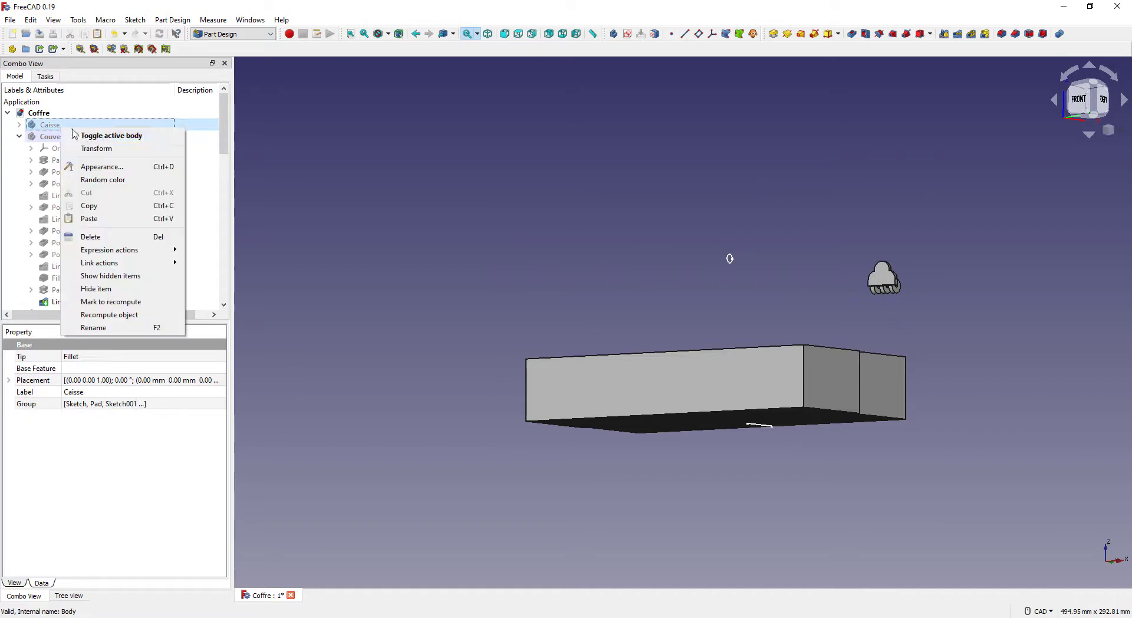
pyautogui.click(65, 136)
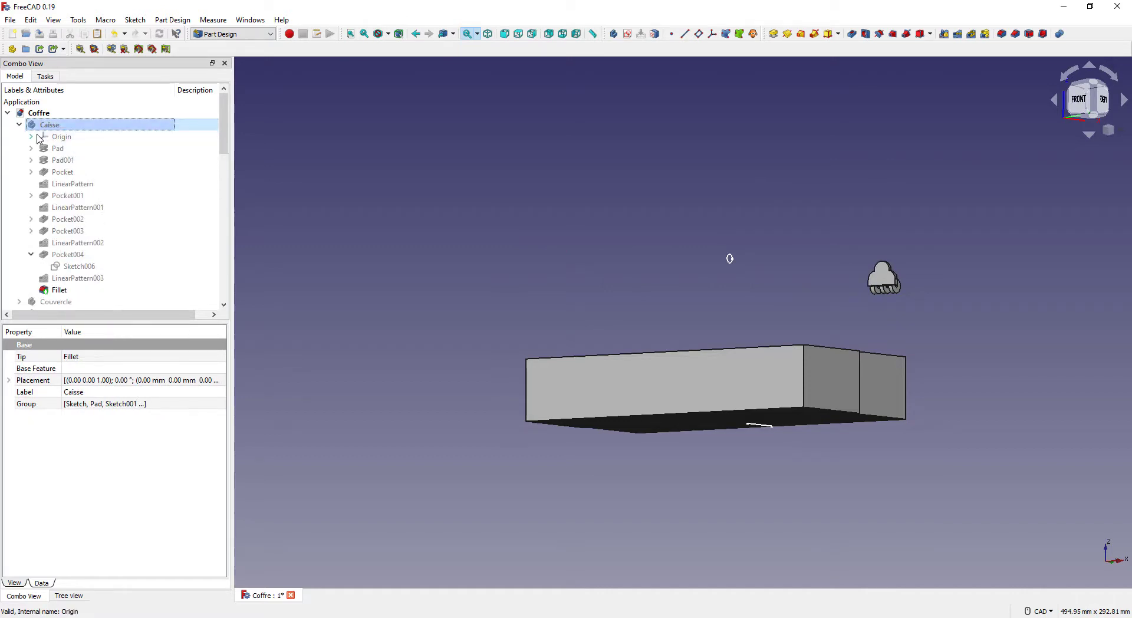
pyautogui.rightClick(48, 128)
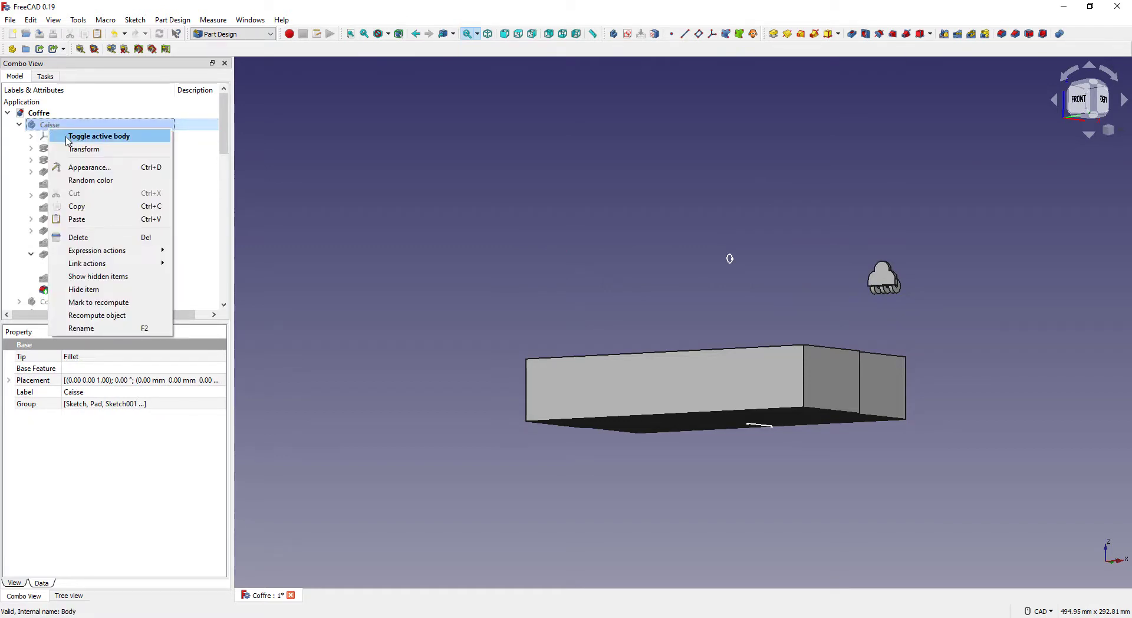
pyautogui.click(66, 137)
# Step: Select the compartment body Body020 in the model tree
pyautogui.scroll(-10, 56, 265)
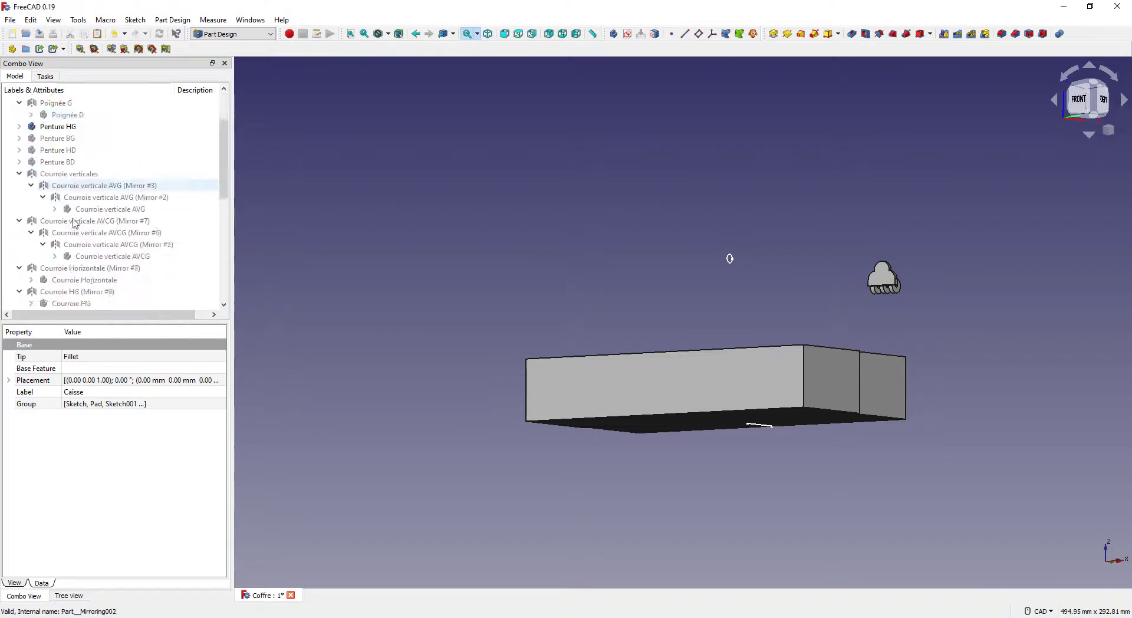
pyautogui.click(53, 306)
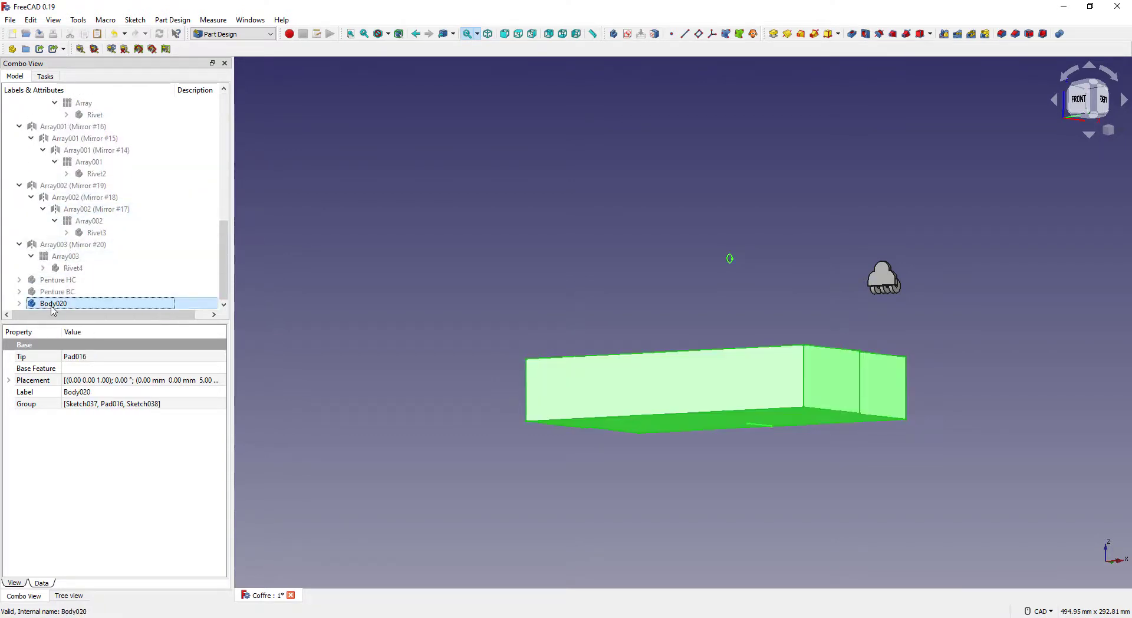
# Step: Rename the body Body020 as "Bac bas" and expand its contents in the model tree
pyautogui.click(121, 396)
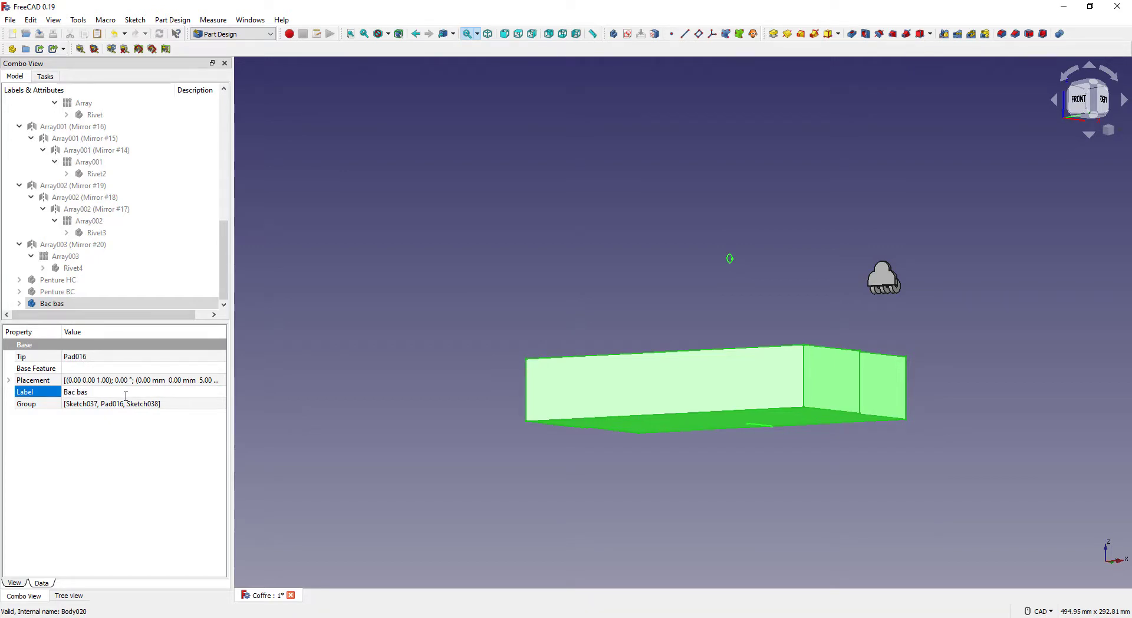
pyautogui.click(19, 303)
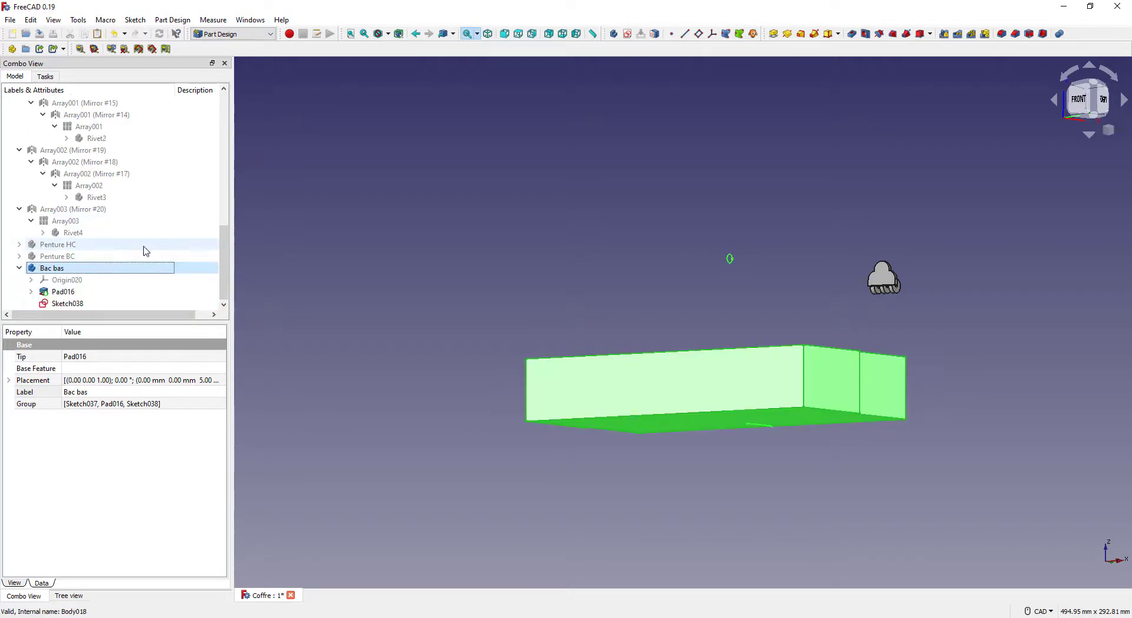
# Step: Try to create a pad and a sketch from the recessed end face of the Bac bas body
pyautogui.moveTo(494, 257); pyautogui.dragTo(485, 321, button='middle')
pyautogui.click(948, 464)
pyautogui.click(804, 434)
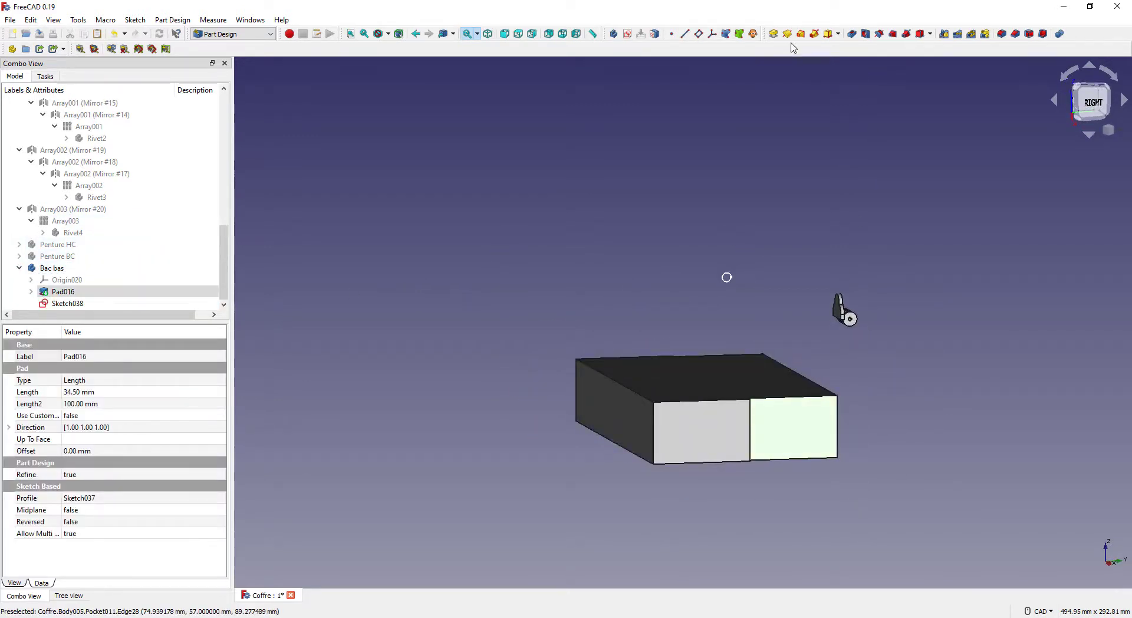
pyautogui.click(773, 34)
pyautogui.press('Return')
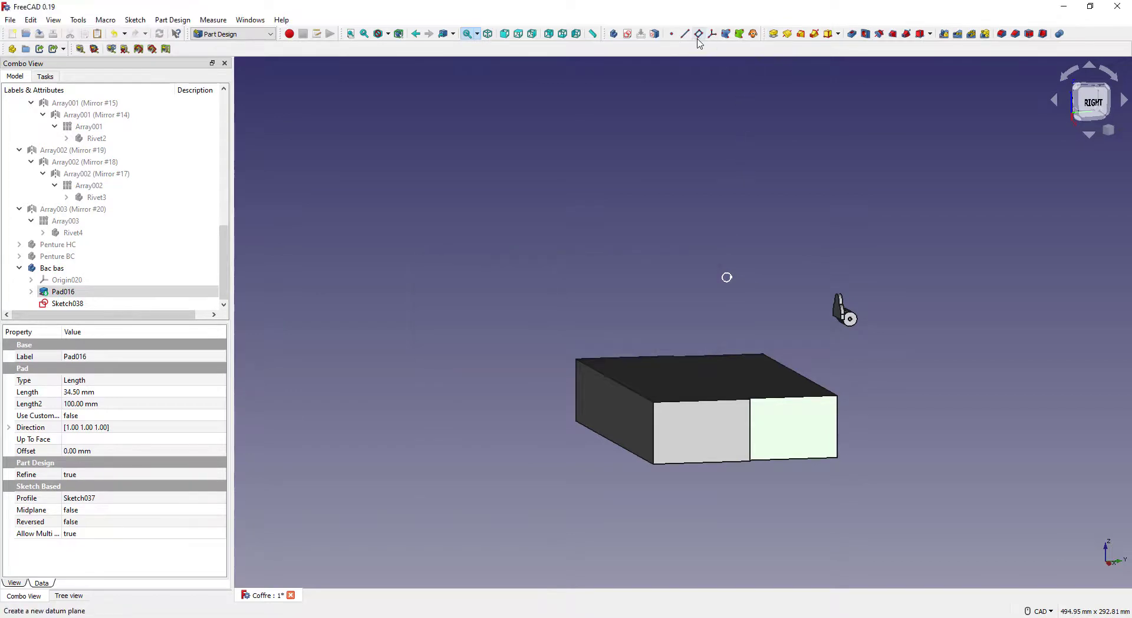
pyautogui.click(628, 33)
pyautogui.press('Return')
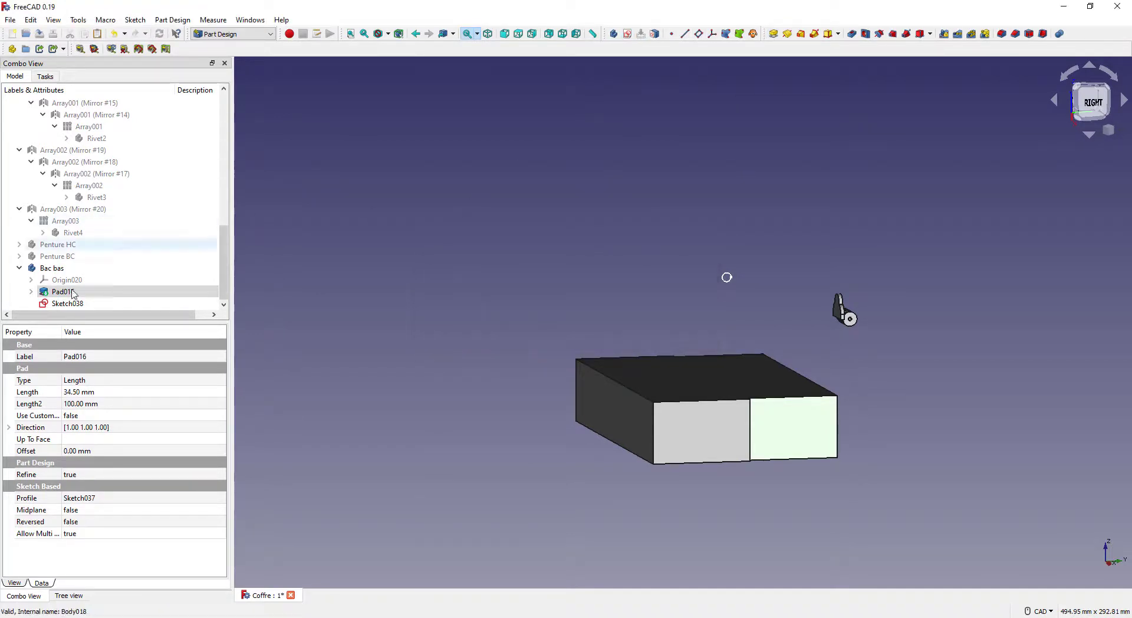
# Step: Make Bac bas the active body and create a sketch on its recessed end face
pyautogui.click(49, 269)
pyautogui.rightClick(50, 270)
pyautogui.click(80, 278)
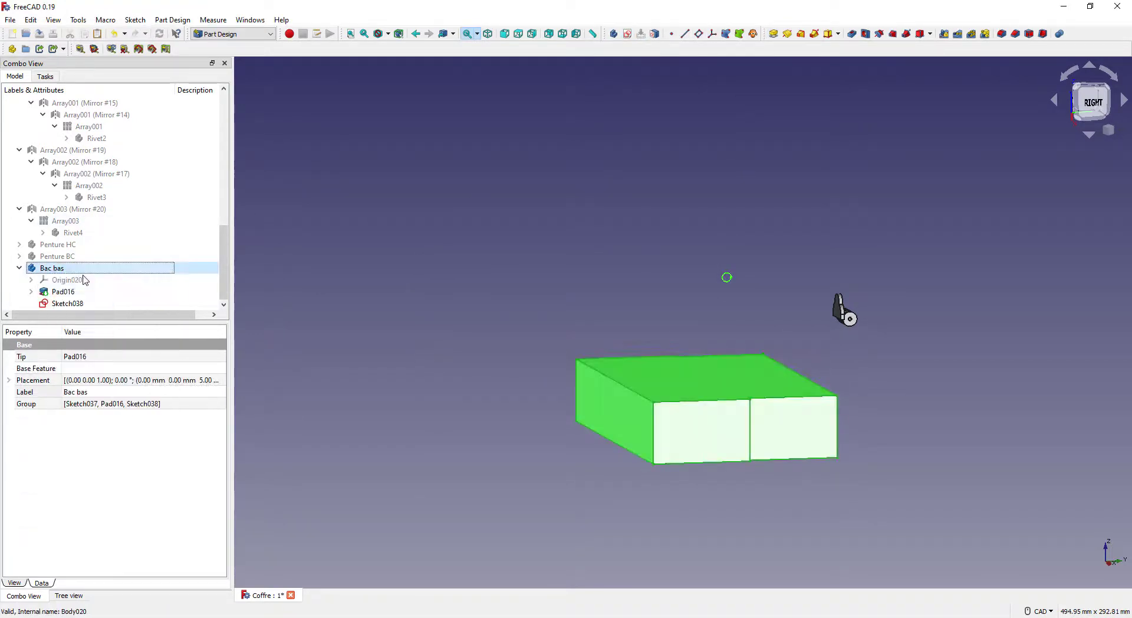
pyautogui.click(787, 429)
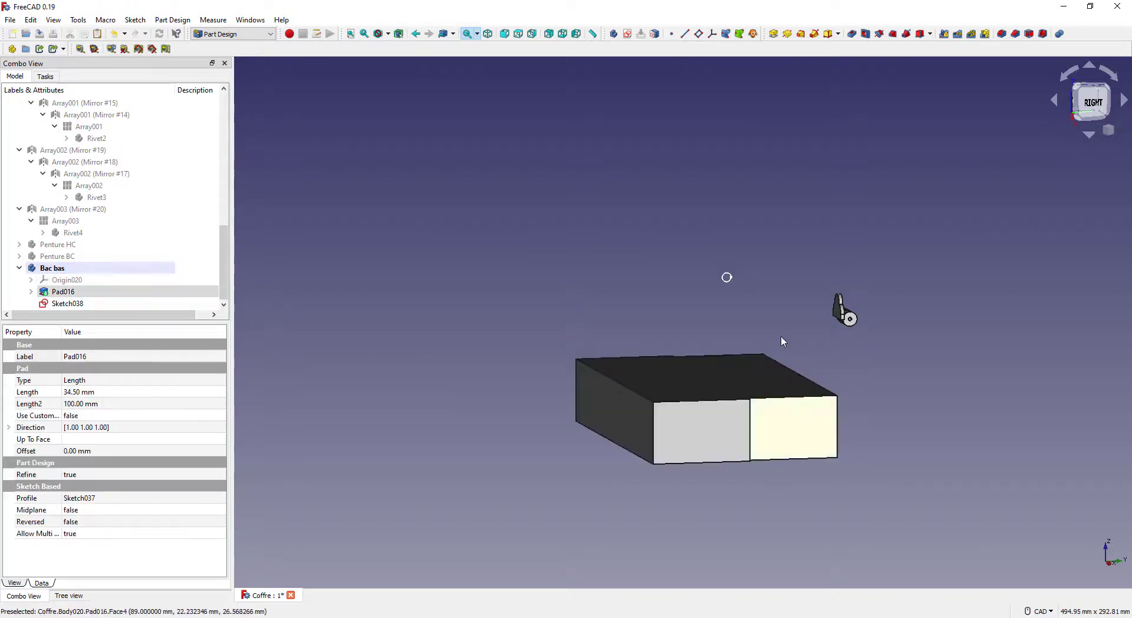
pyautogui.click(628, 33)
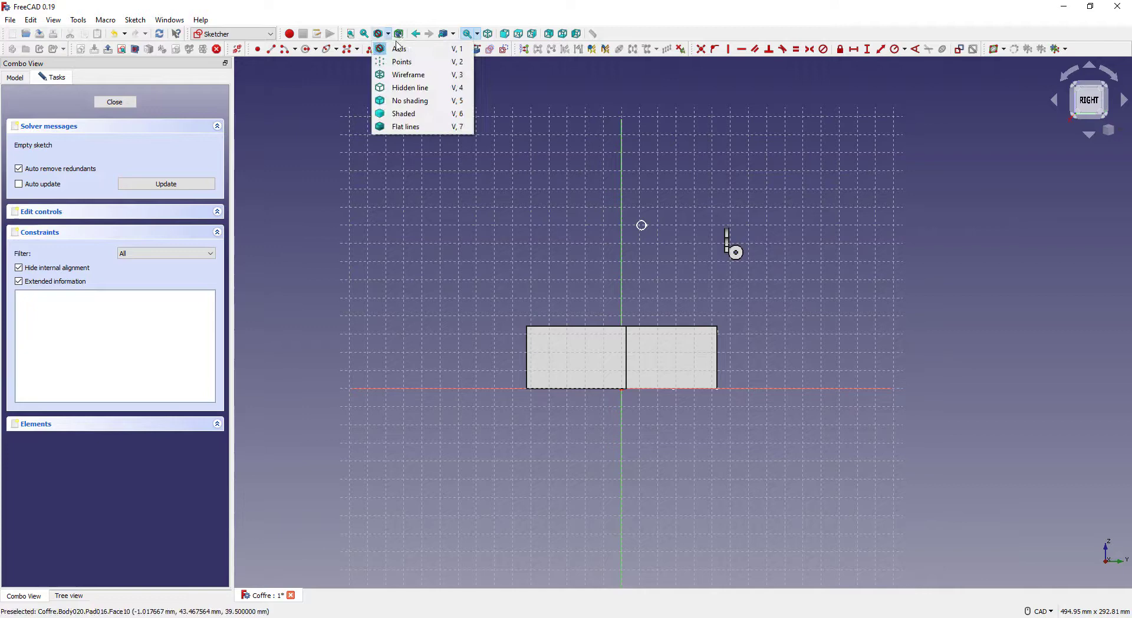
# Step: Show the model as wireframe and sketch a small circle above the horizontal axis, between the vertical axis and the face's outer edge
pyautogui.click(415, 76)
pyautogui.scroll(6, 683, 361)
pyautogui.click(306, 49)
pyautogui.scroll(6, 608, 426)
pyautogui.click(568, 366)
pyautogui.click(557, 318)
# Step: Draw a closed four-sided profile with a sloped upper edge, about 24 mm wide, at the outer end of the face
pyautogui.click(371, 49)
pyautogui.click(782, 399)
pyautogui.click(757, 195)
pyautogui.click(756, 398)
pyautogui.click(597, 400)
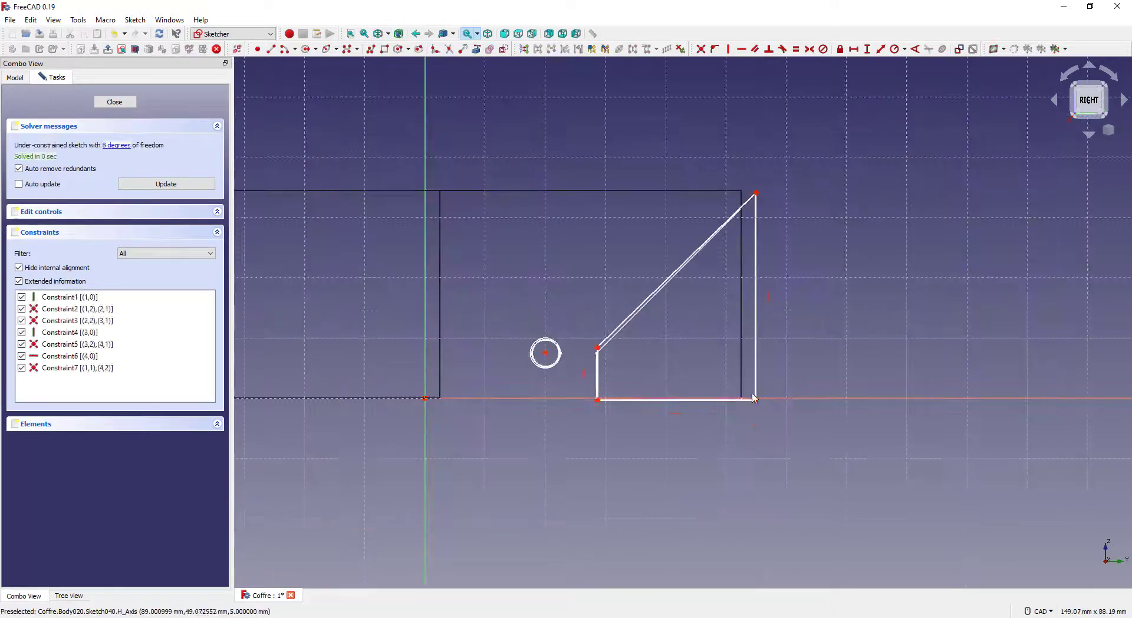
# Step: Set the profile's bottom edge to 24 mm on the horizontal axis and its short vertical edge to 7.5 mm
pyautogui.scroll(4, 684, 322)
pyautogui.click(701, 365)
pyautogui.click(854, 49)
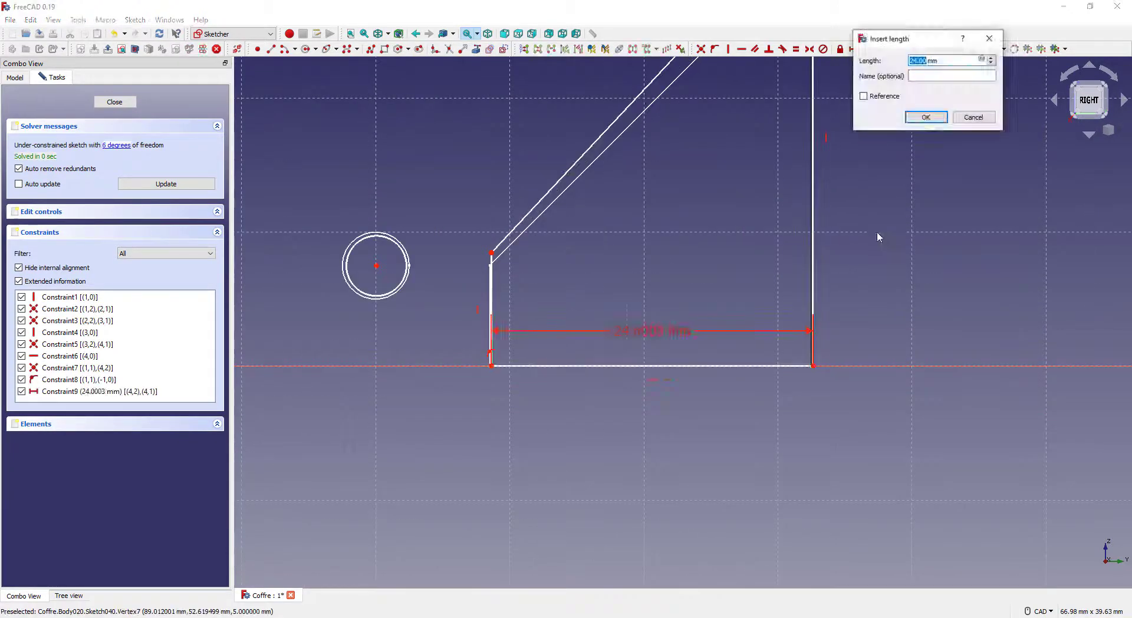
pyautogui.write('24')
pyautogui.press('Return')
pyautogui.click(491, 313)
pyautogui.click(867, 49)
pyautogui.write('7.5')
pyautogui.press('Return')
# Step: Set the profile's outer edge 52.5 mm from the vertical axis and its sloped edge at 45° to the base
pyautogui.write('52.5')
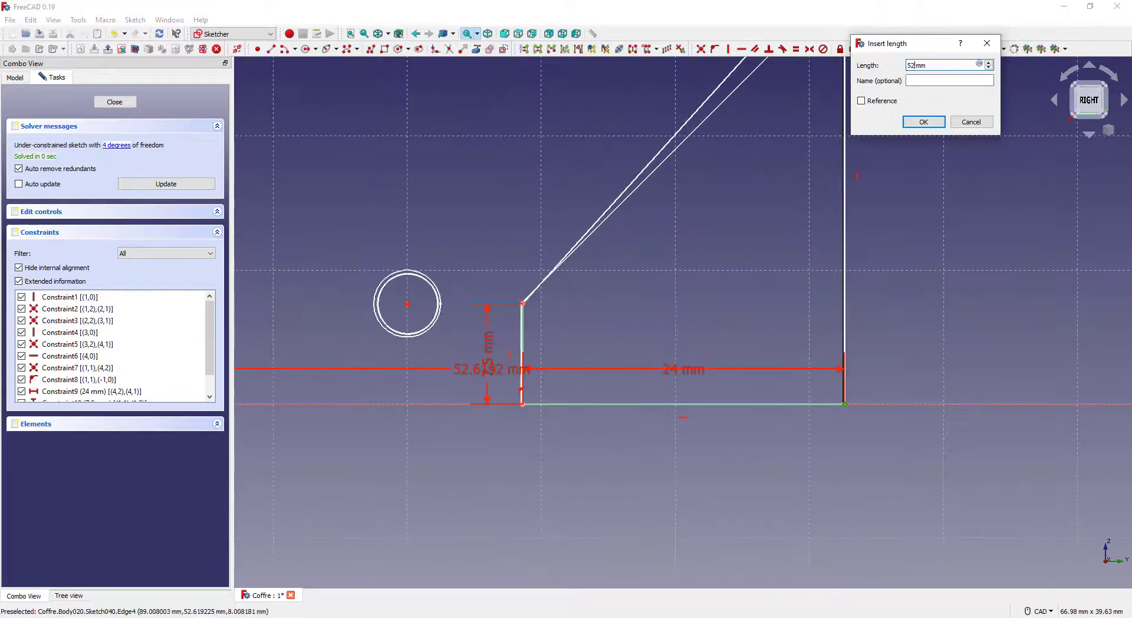
pyautogui.press('Return')
pyautogui.scroll(-2, 423, 372)
pyautogui.moveTo(441, 461); pyautogui.dragTo(454, 461)
pyautogui.moveTo(466, 376); pyautogui.dragTo(621, 311)
# Step: Constrain the circle to a 2.5 mm radius, with its centre 20 mm horizontally and 7.5 mm vertically from the origin
pyautogui.click(428, 343)
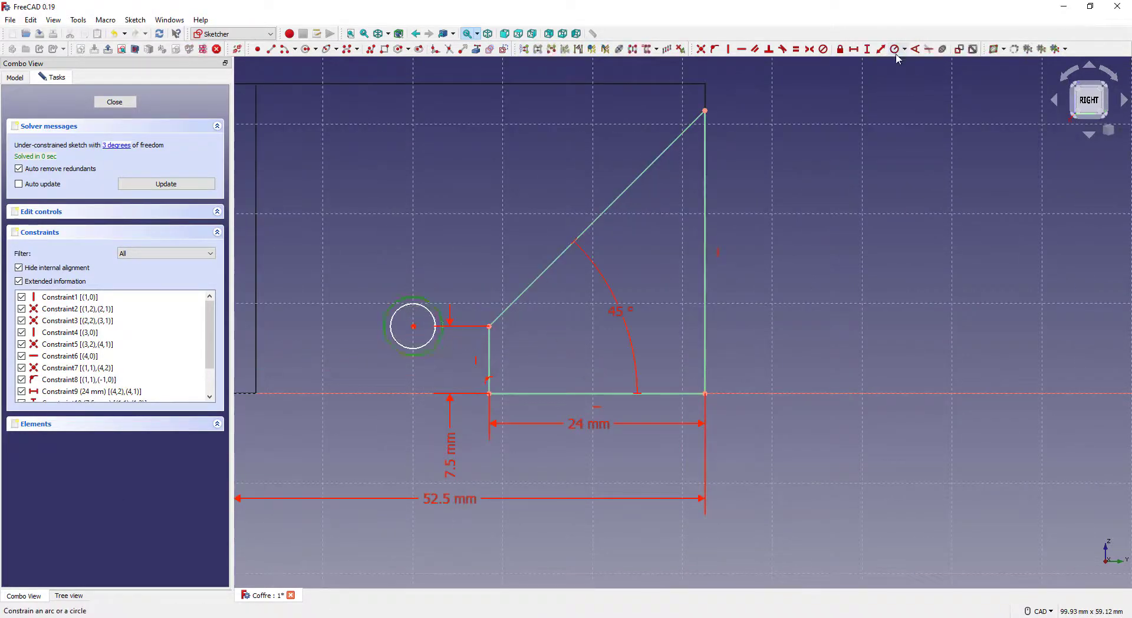
pyautogui.click(894, 49)
pyautogui.write('2.5')
pyautogui.press('Return')
pyautogui.click(413, 326)
pyautogui.click(854, 48)
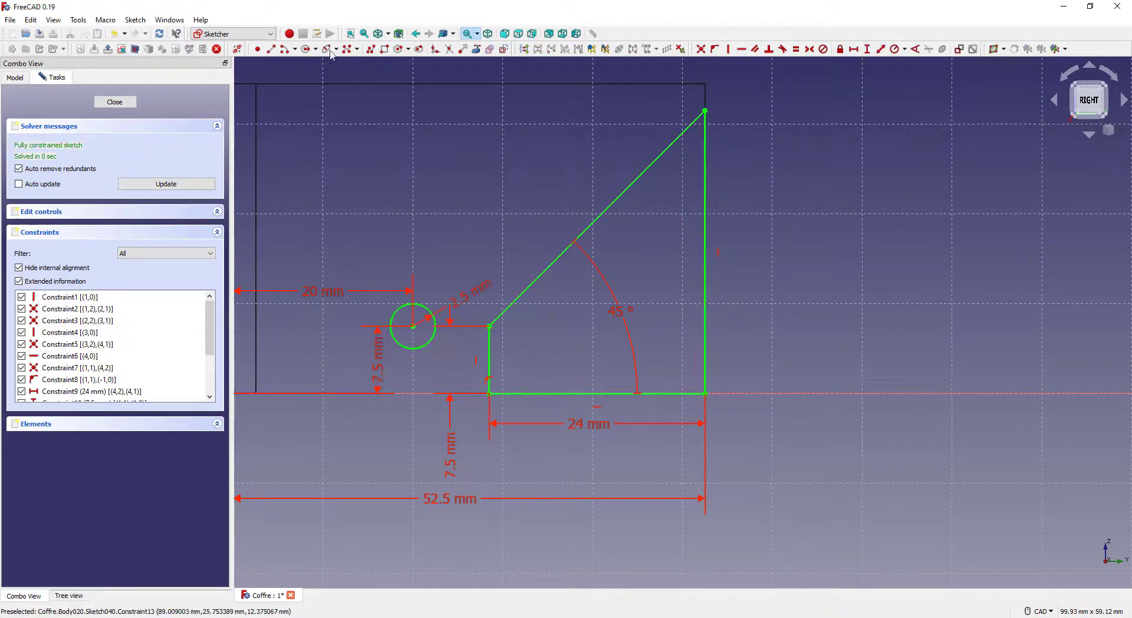
# Step: Leave the end-face sketch and restore the As is display style
pyautogui.press('Escape')
pyautogui.click(388, 33)
pyautogui.click(396, 49)
pyautogui.moveTo(663, 234); pyautogui.dragTo(657, 273, button='middle')
pyautogui.click(665, 492)
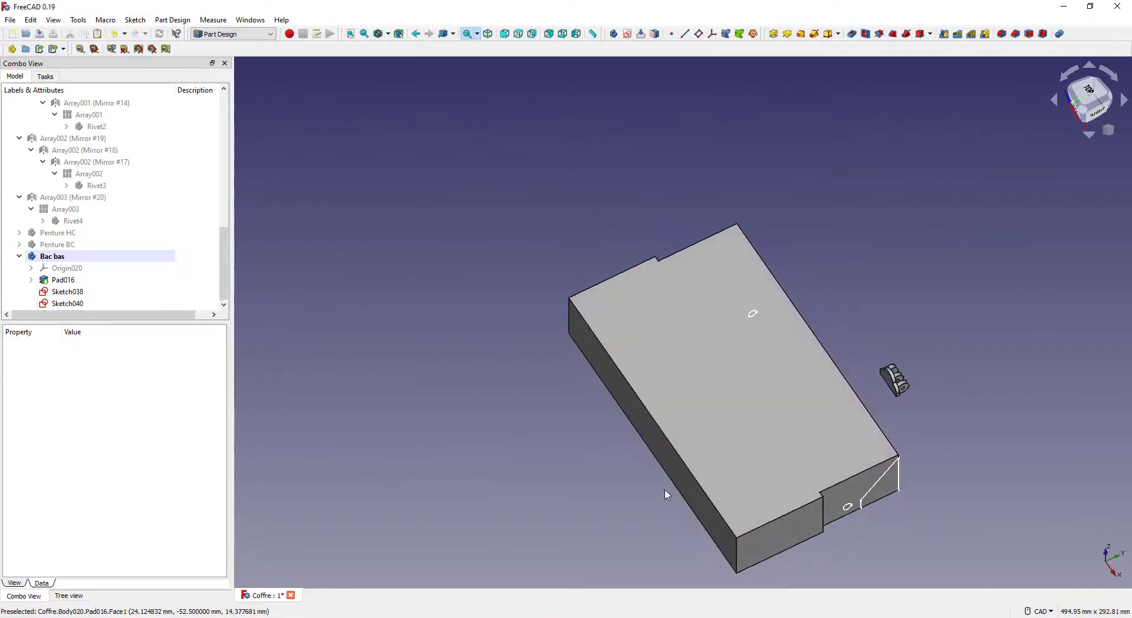
pyautogui.moveTo(664, 493); pyautogui.dragTo(556, 389, button='middle')
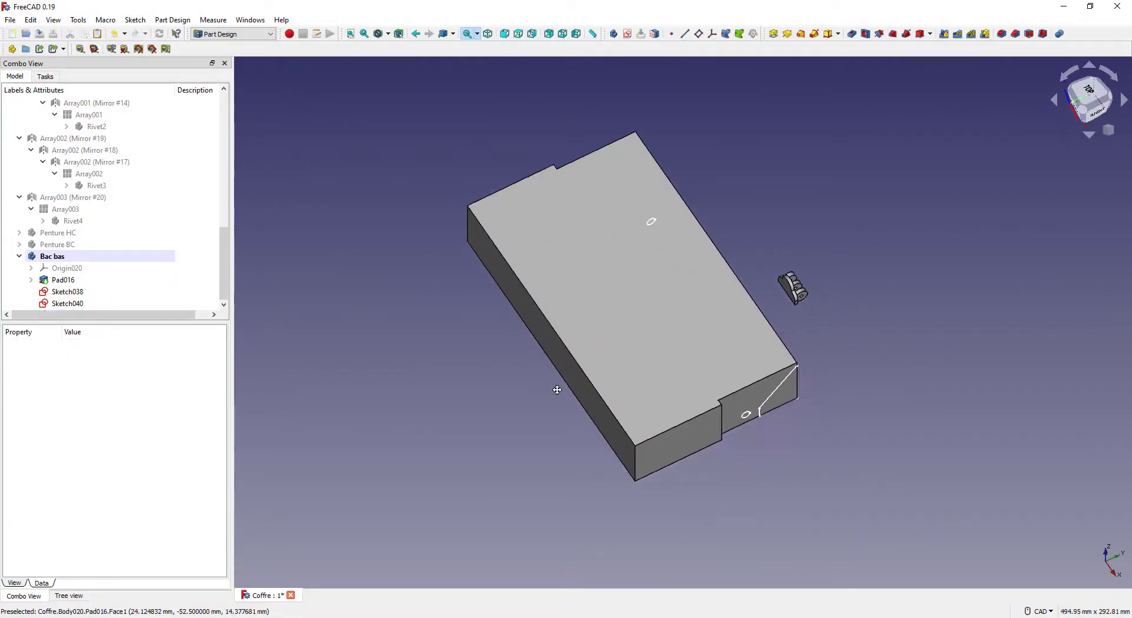
# Step: Pad the end-face sketch Sketch040 by 3 mm
pyautogui.click(773, 34)
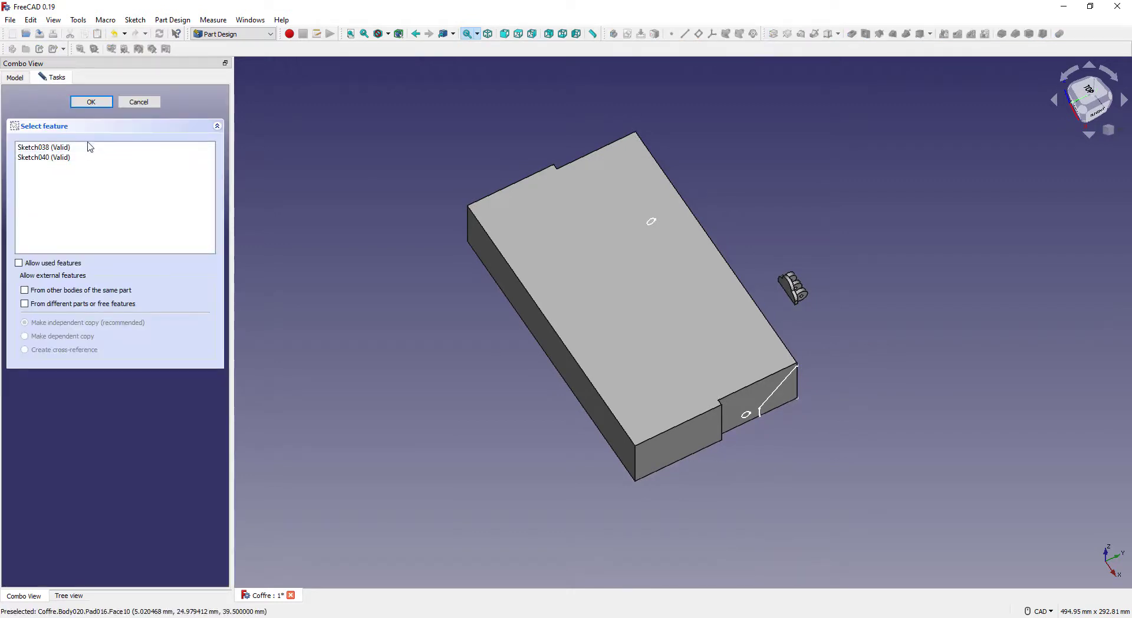
pyautogui.click(139, 102)
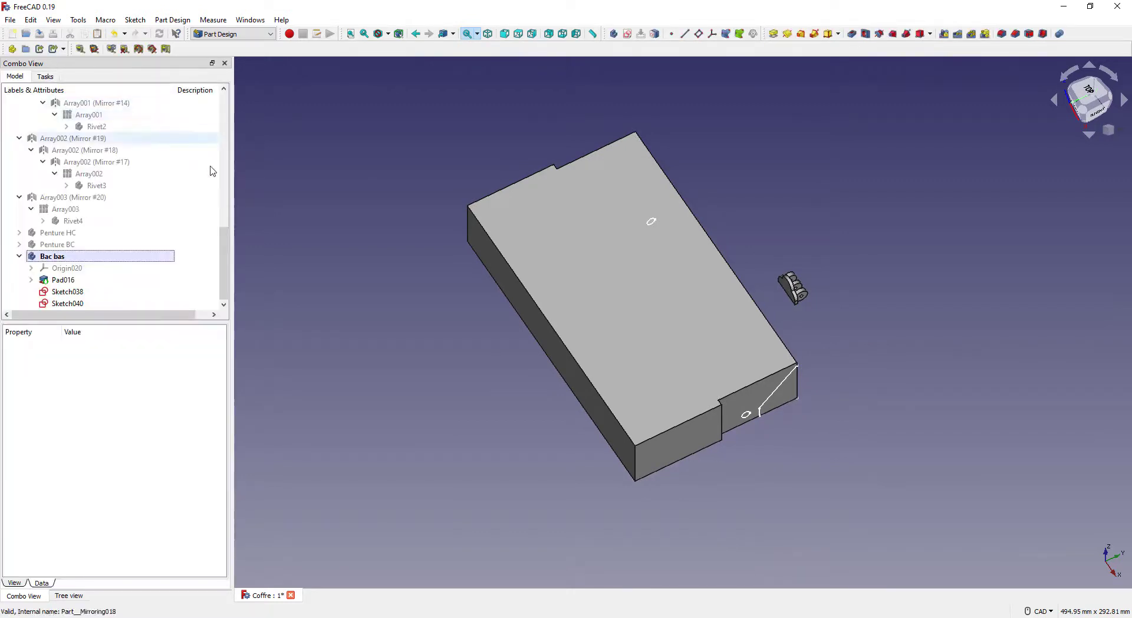
pyautogui.click(102, 303)
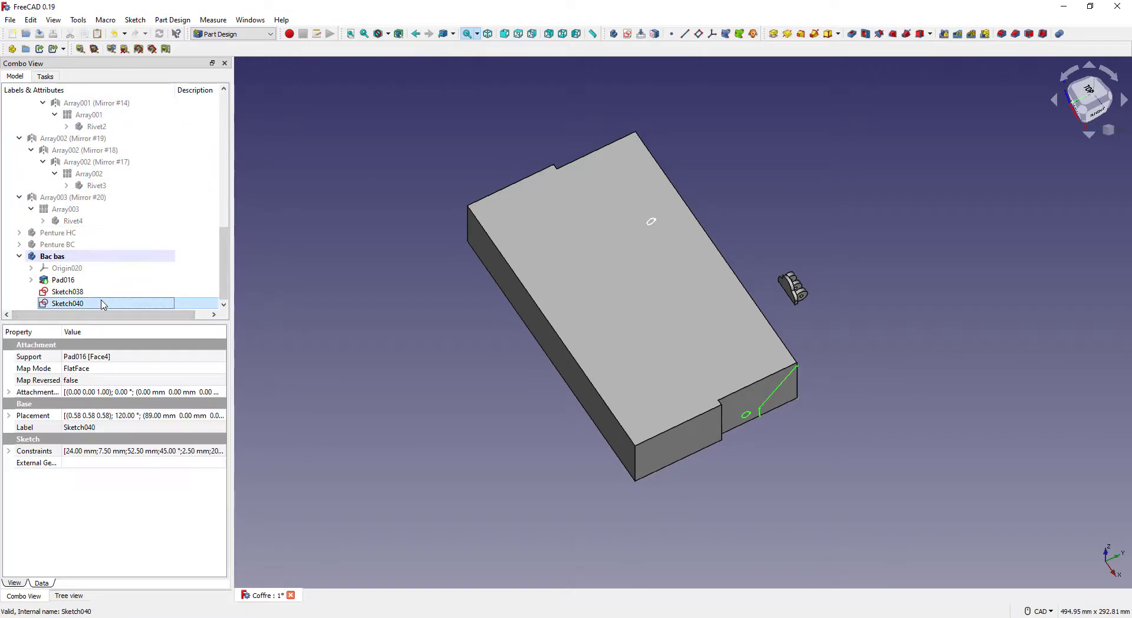
pyautogui.click(772, 34)
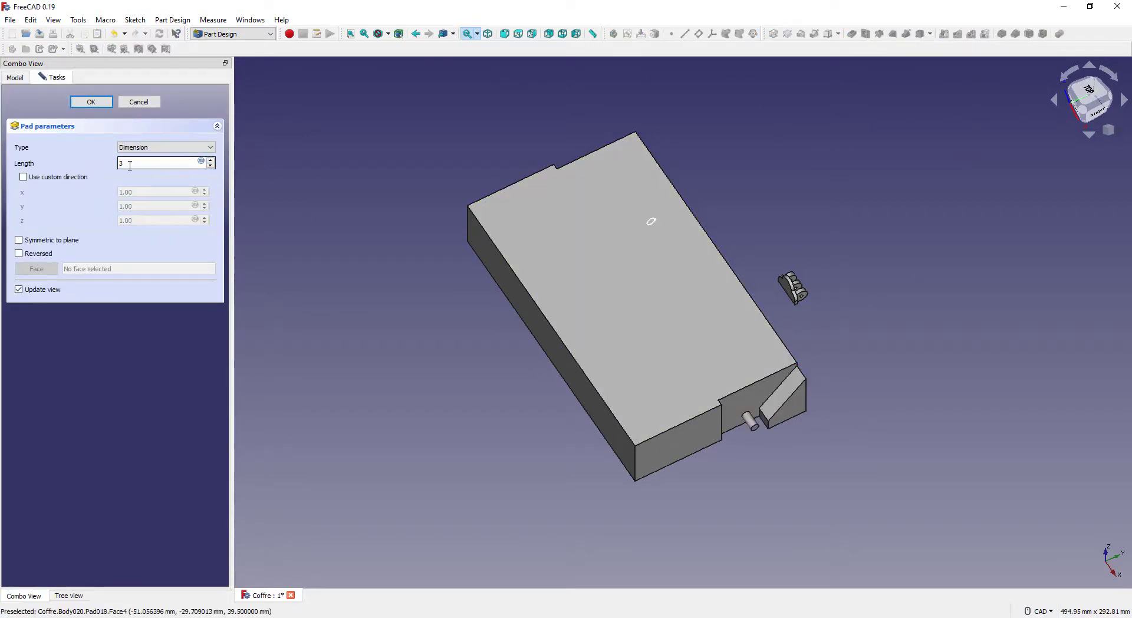
pyautogui.click(91, 102)
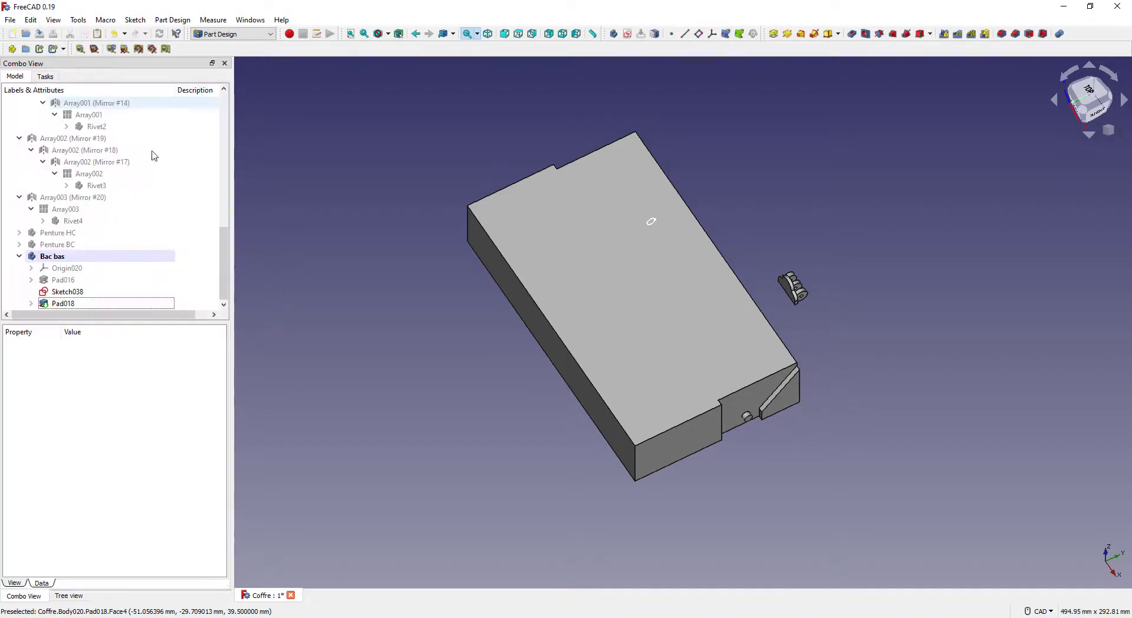
# Step: Start a linear pattern of Pad018 along the base X axis in the reversed direction
pyautogui.moveTo(513, 362); pyautogui.dragTo(551, 326, button='middle')
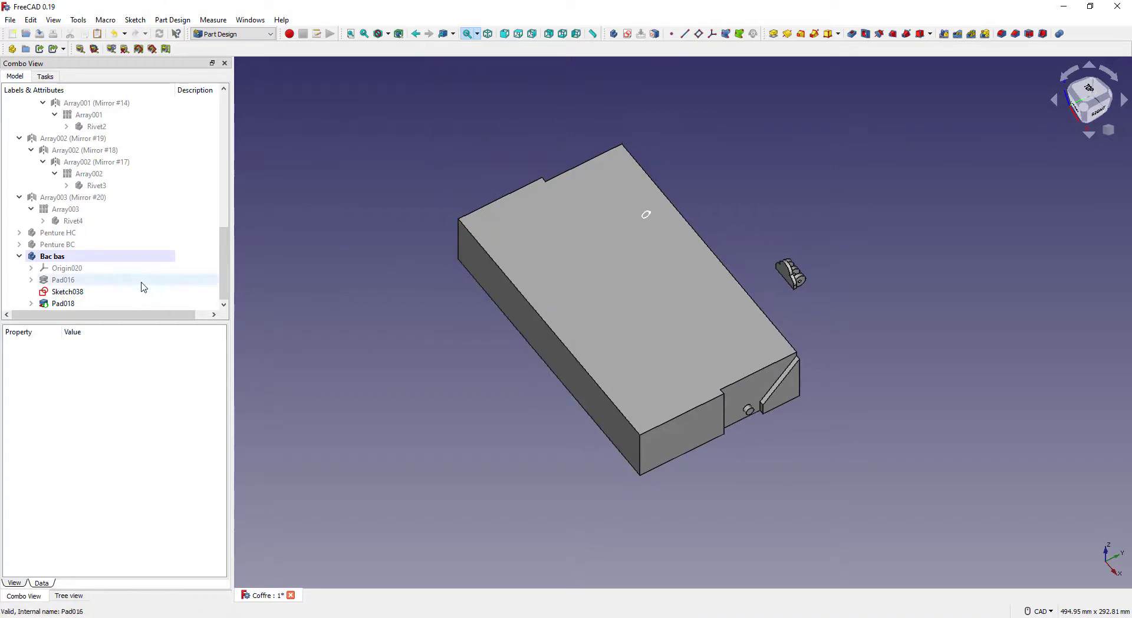
pyautogui.click(101, 303)
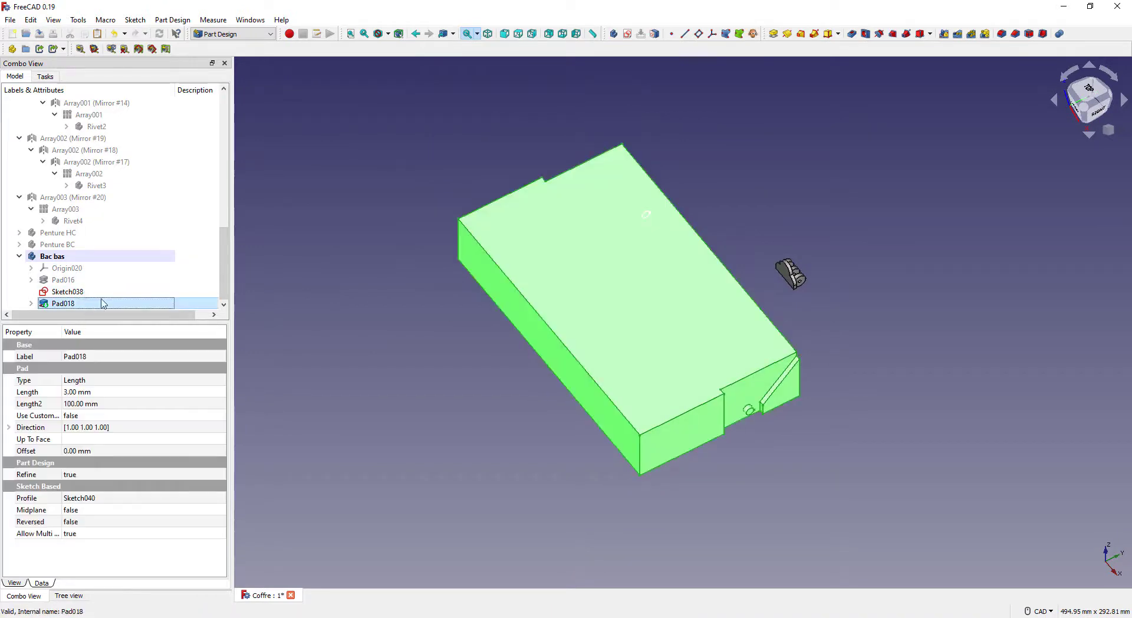
pyautogui.click(956, 34)
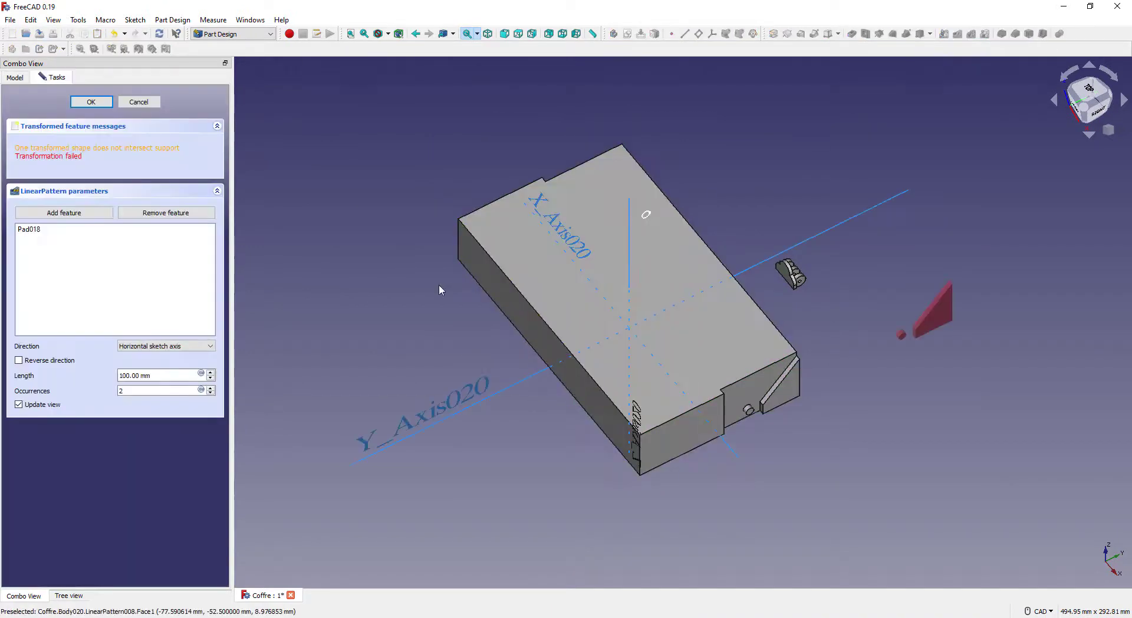
pyautogui.click(165, 346)
pyautogui.click(152, 377)
pyautogui.click(45, 360)
# Step: Set the linear pattern's length to 181 mm and apply it
pyautogui.moveTo(471, 354); pyautogui.dragTo(590, 289, button='middle')
pyautogui.moveTo(159, 376); pyautogui.dragTo(95, 375)
pyautogui.write('290')
pyautogui.scroll(-2, 418, 370)
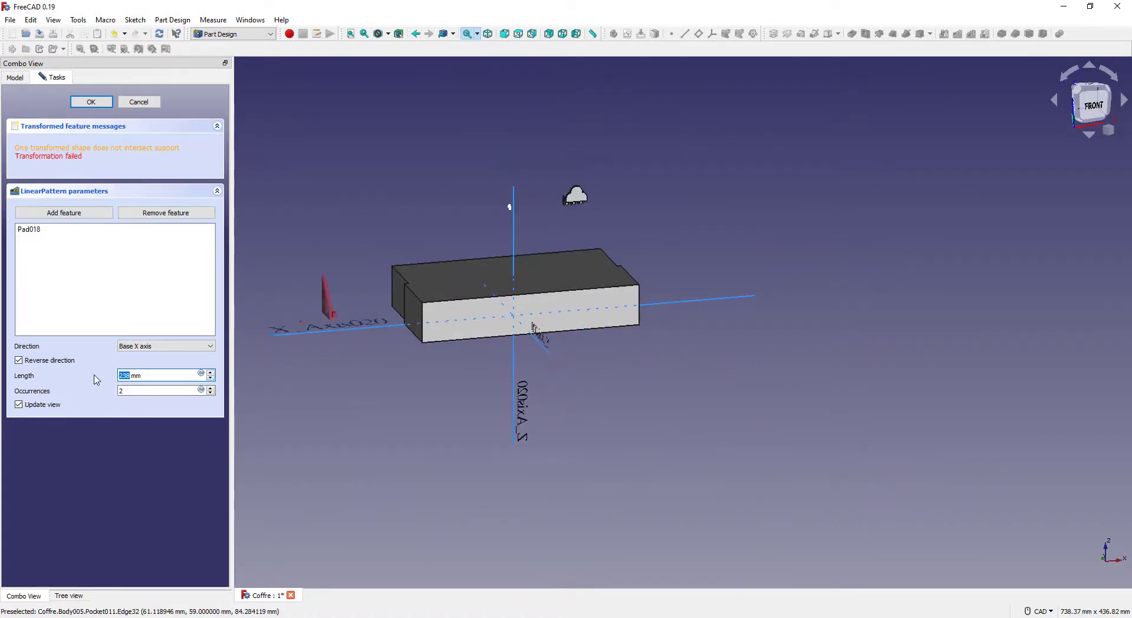
pyautogui.scroll(6, 345, 258)
pyautogui.scroll(-5, 169, 375)
pyautogui.scroll(2, 169, 375)
pyautogui.click(91, 102)
pyautogui.scroll(-2, 379, 235)
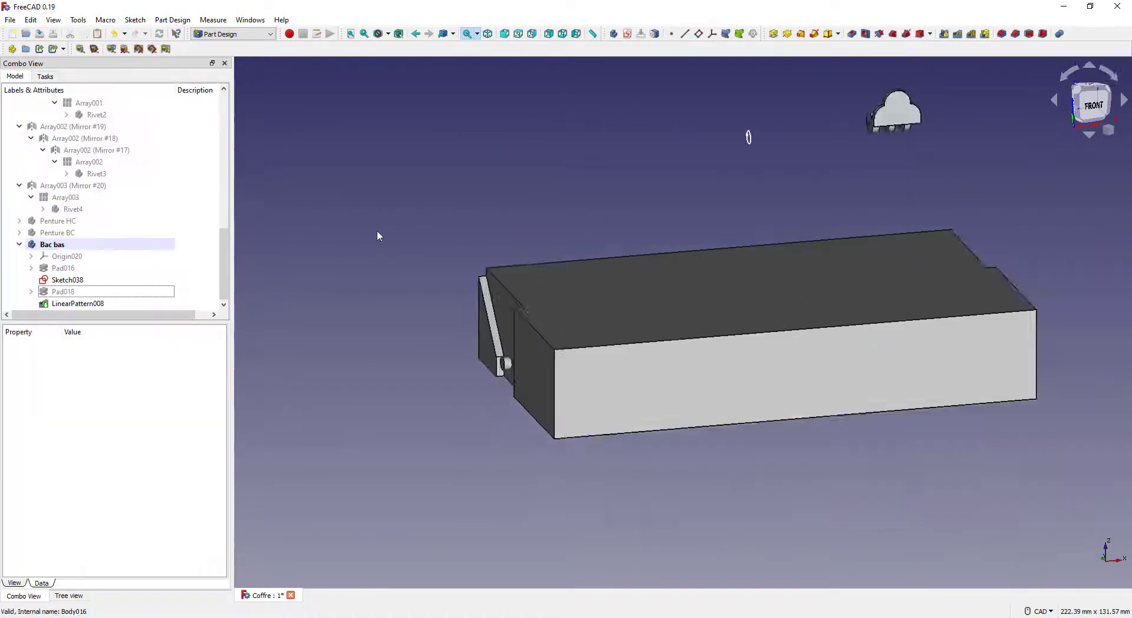
# Step: Open Sketch038 to examine its dimensioned profile, close it and hide the sketch
pyautogui.moveTo(530, 366); pyautogui.dragTo(412, 378, button='middle')
pyautogui.scroll(-2, 389, 330)
pyautogui.click(81, 280)
pyautogui.doubleClick(82, 281)
pyautogui.scroll(12, 689, 199)
pyautogui.scroll(-12, 678, 260)
pyautogui.scroll(8, 825, 507)
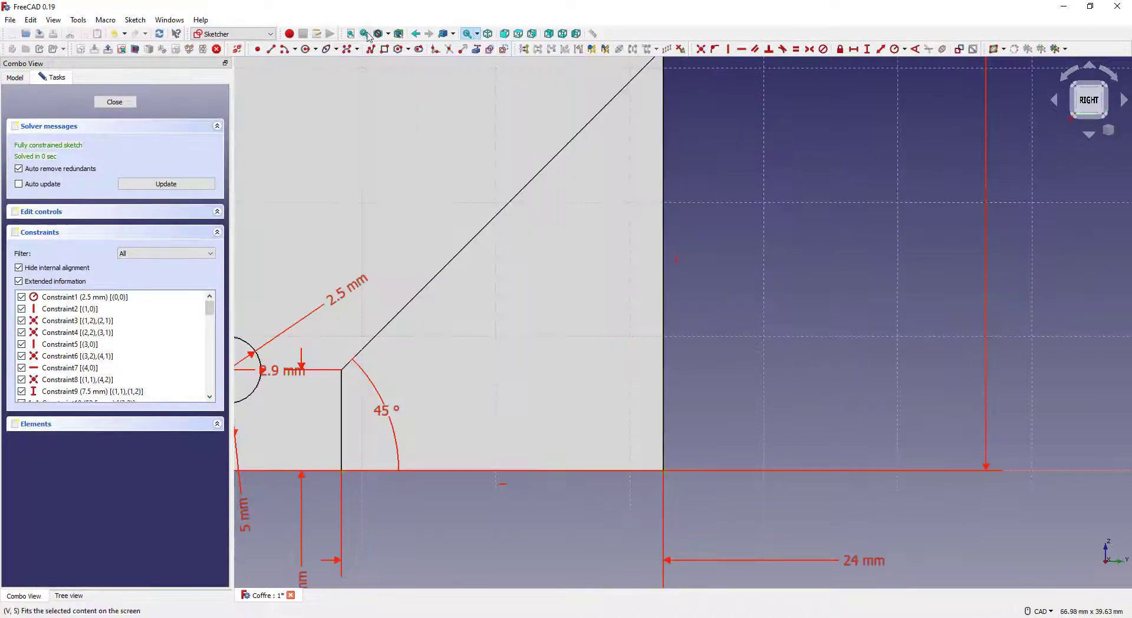
pyautogui.click(135, 49)
pyautogui.scroll(-2, 795, 307)
pyautogui.moveTo(784, 193); pyautogui.dragTo(505, 421)
pyautogui.click(115, 102)
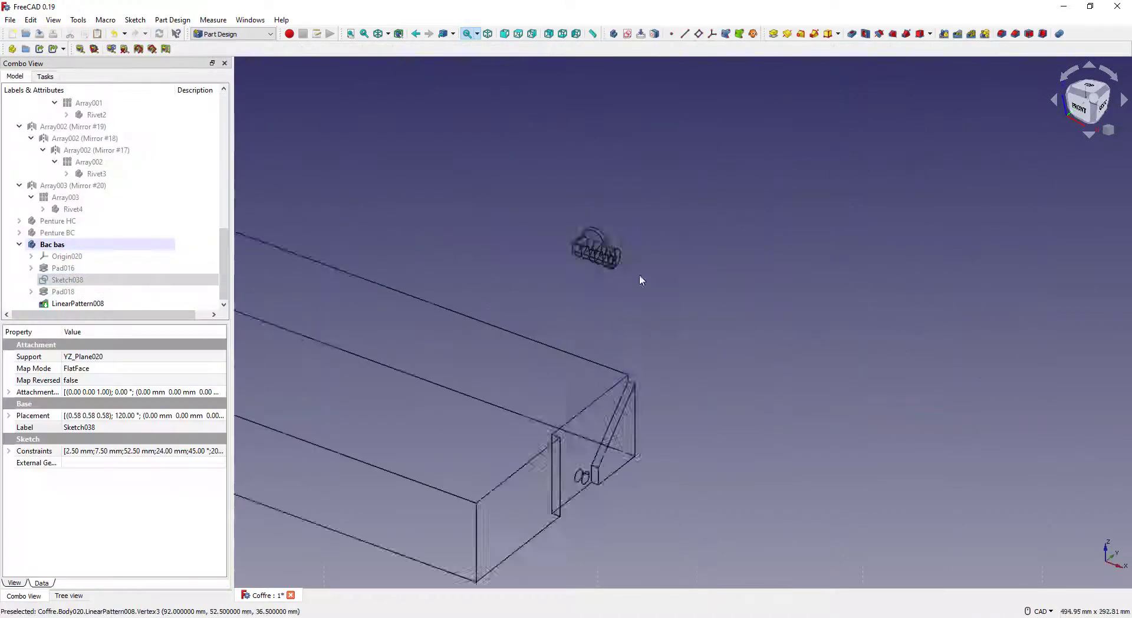
# Step: Return the tray body from wireframe to the As is display style
pyautogui.moveTo(639, 278); pyautogui.dragTo(807, 229, button='middle')
pyautogui.scroll(-2, 807, 228)
pyautogui.press('v')
pyautogui.press('1')
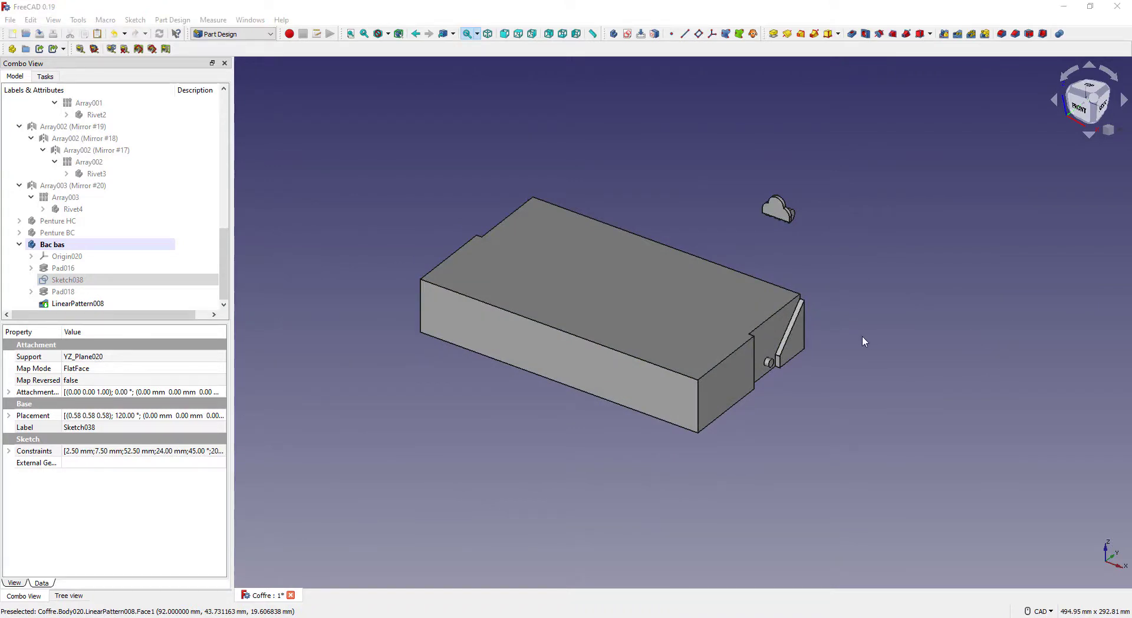
# Step: Create a sketch on the tray's top face and draw two wide rectangles, one above and one below the horizontal axis
pyautogui.click(624, 316)
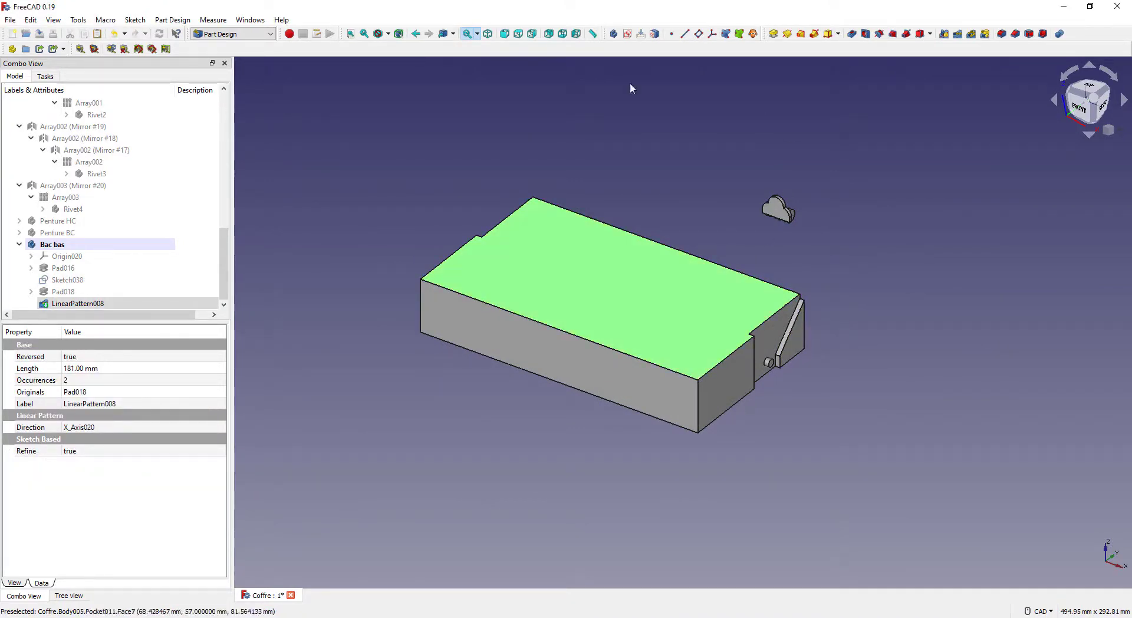
pyautogui.click(628, 34)
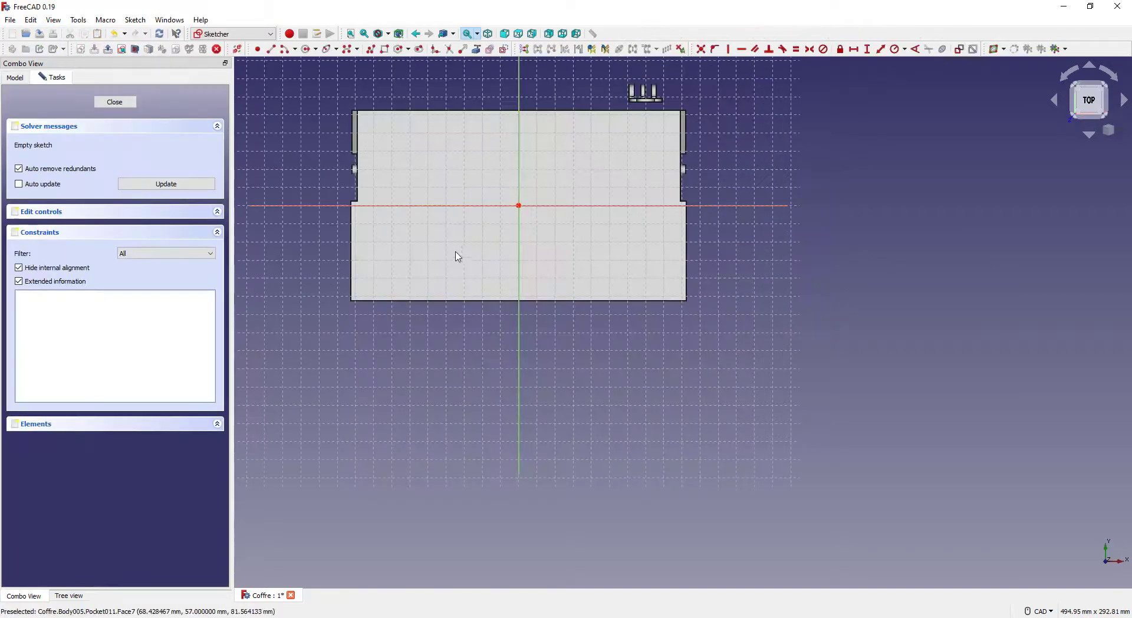
pyautogui.click(382, 49)
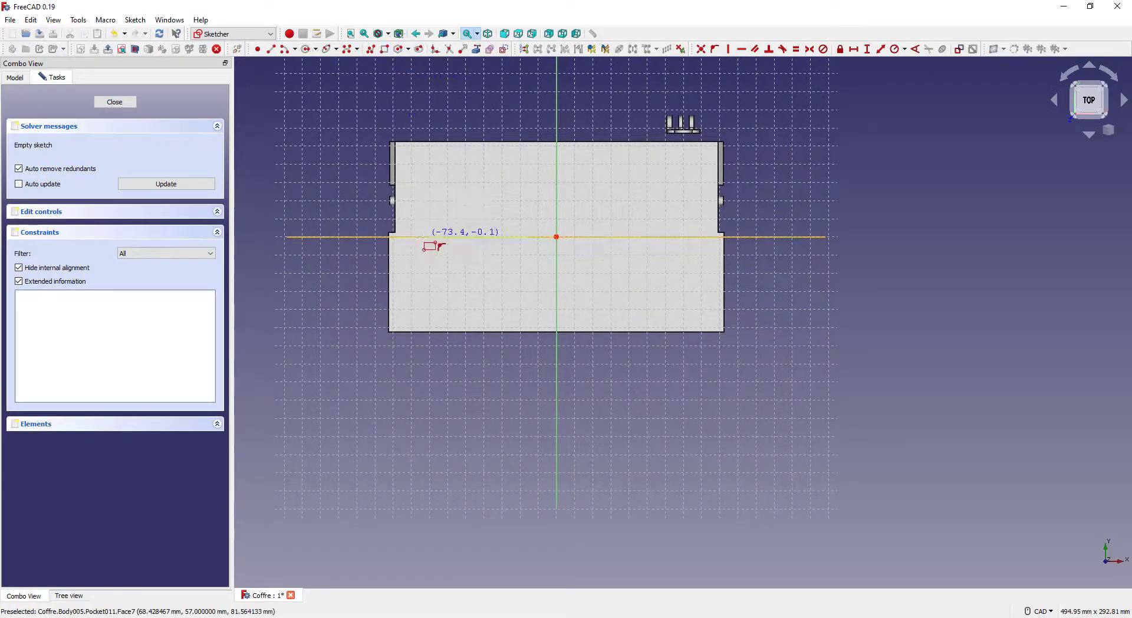
pyautogui.scroll(4, 431, 271)
pyautogui.click(352, 206)
pyautogui.click(1067, 394)
pyautogui.moveTo(1067, 394); pyautogui.dragTo(971, 496, button='middle')
pyautogui.click(269, 93)
pyautogui.click(962, 278)
# Step: Set the facing edges of both rectangles 2.5 mm from the horizontal axis
pyautogui.click(962, 279)
pyautogui.click(826, 295)
pyautogui.click(867, 49)
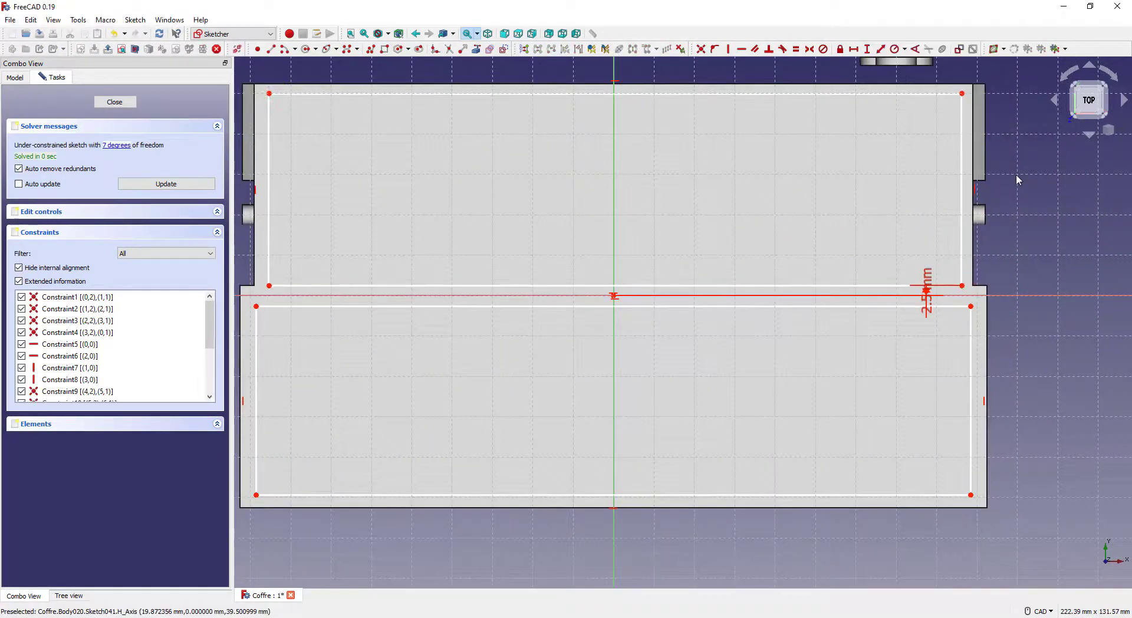
pyautogui.click(595, 306)
# Step: Make the upper rectangle's top corners symmetric about the vertical axis
pyautogui.click(962, 93)
pyautogui.click(614, 73)
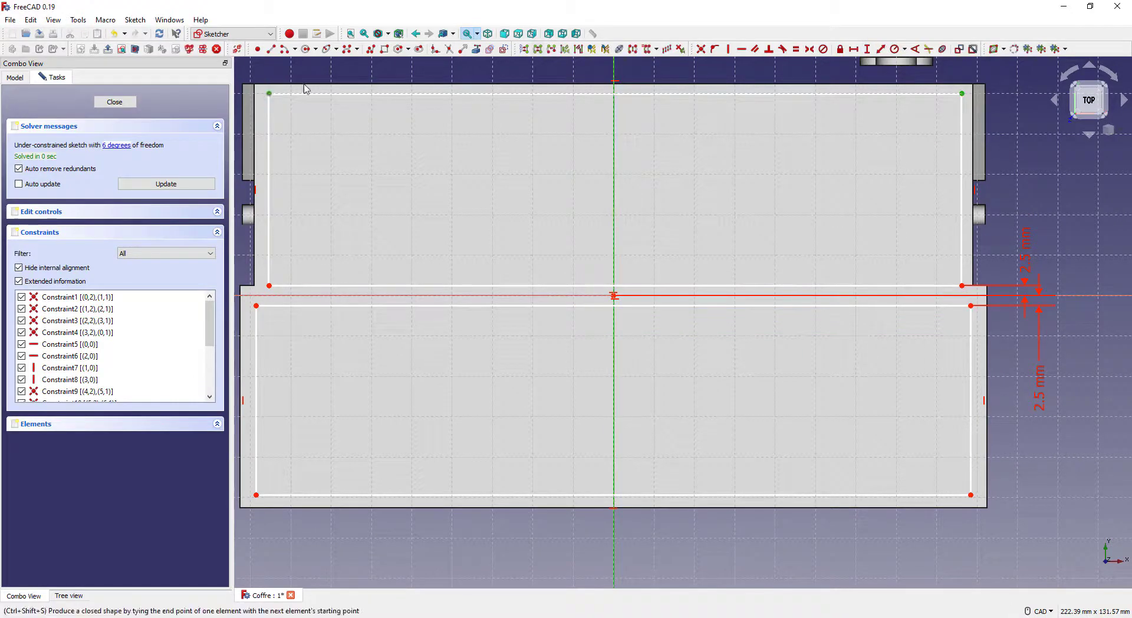
pyautogui.click(269, 93)
pyautogui.click(809, 49)
# Step: Set the upper rectangle's width to 173.5 mm and its height to 48 mm
pyautogui.scroll(9, 963, 83)
pyautogui.click(758, 145)
pyautogui.click(854, 49)
pyautogui.write('173.5')
pyautogui.press('Return')
pyautogui.scroll(-4, 760, 339)
pyautogui.click(395, 318)
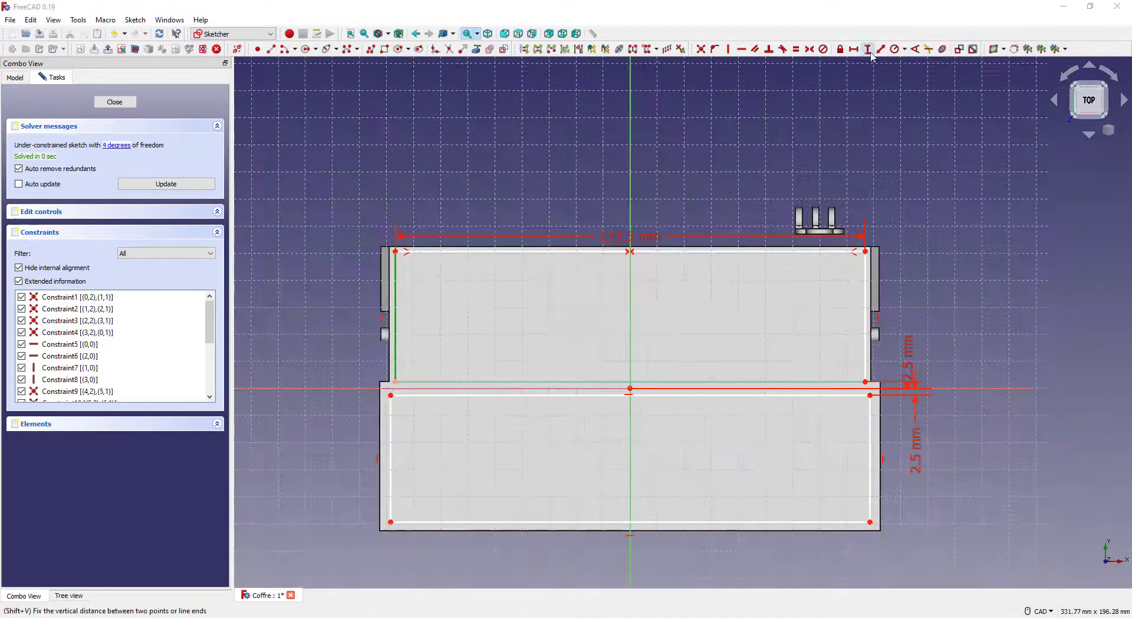
pyautogui.click(867, 49)
pyautogui.write('48')
pyautogui.press('Return')
# Step: Set the lower rectangle's height to 47 mm
pyautogui.click(392, 468)
pyautogui.click(867, 49)
pyautogui.scroll(-2, 380, 496)
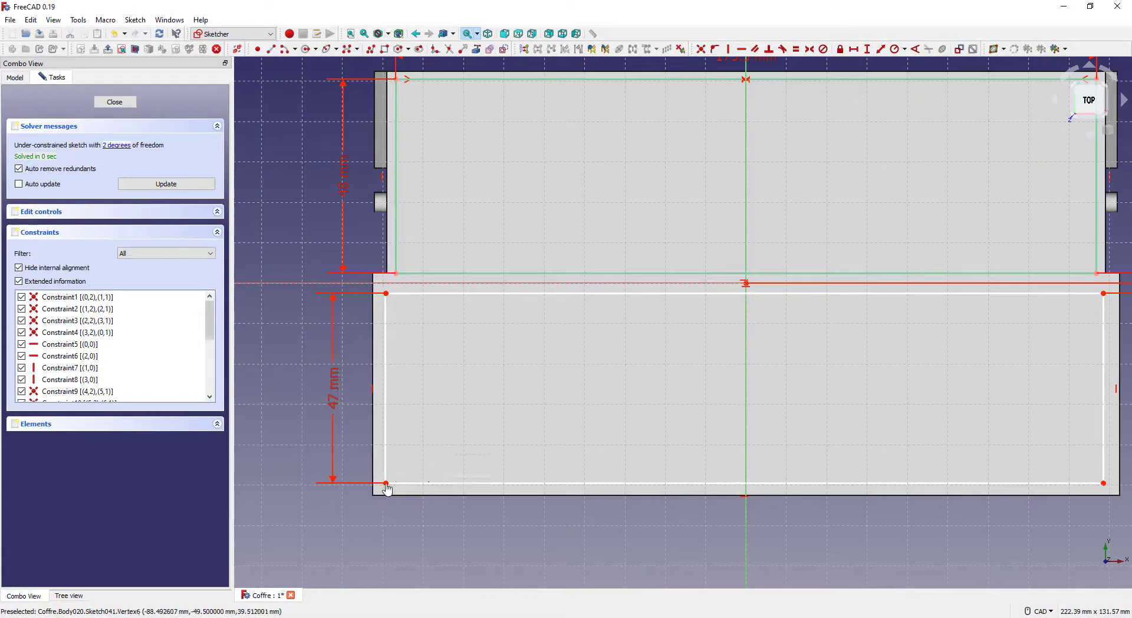
# Step: Set the lower rectangle's width to 178 mm and make its bottom corners symmetric about the vertical axis
pyautogui.click(407, 483)
pyautogui.click(867, 49)
pyautogui.press('Escape')
pyautogui.click(766, 483)
pyautogui.click(853, 49)
pyautogui.write('178')
pyautogui.press('Return')
pyautogui.click(385, 483)
pyautogui.click(746, 513)
pyautogui.click(1104, 483)
pyautogui.click(809, 49)
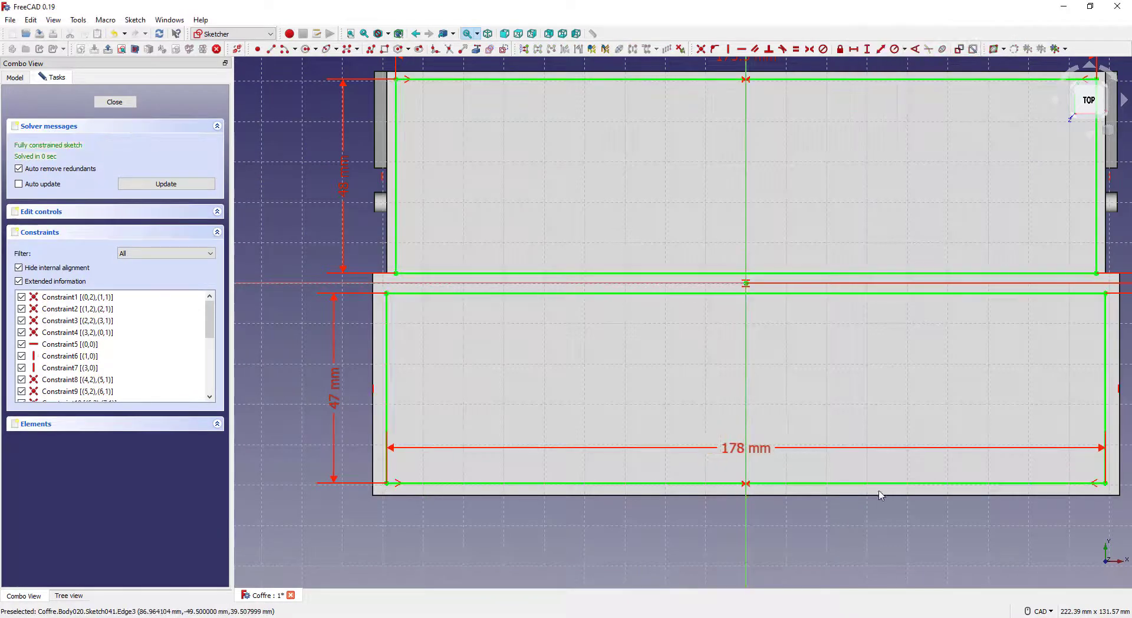
# Step: Set the lower rectangle's width to 180 mm
pyautogui.doubleClick(760, 448)
pyautogui.write('180')
pyautogui.press('Return')
# Step: Set the distances of both rectangles' facing edges from the horizontal axis to 1 mm
pyautogui.scroll(4, 1114, 304)
pyautogui.scroll(-2, 1021, 324)
pyautogui.doubleClick(887, 217)
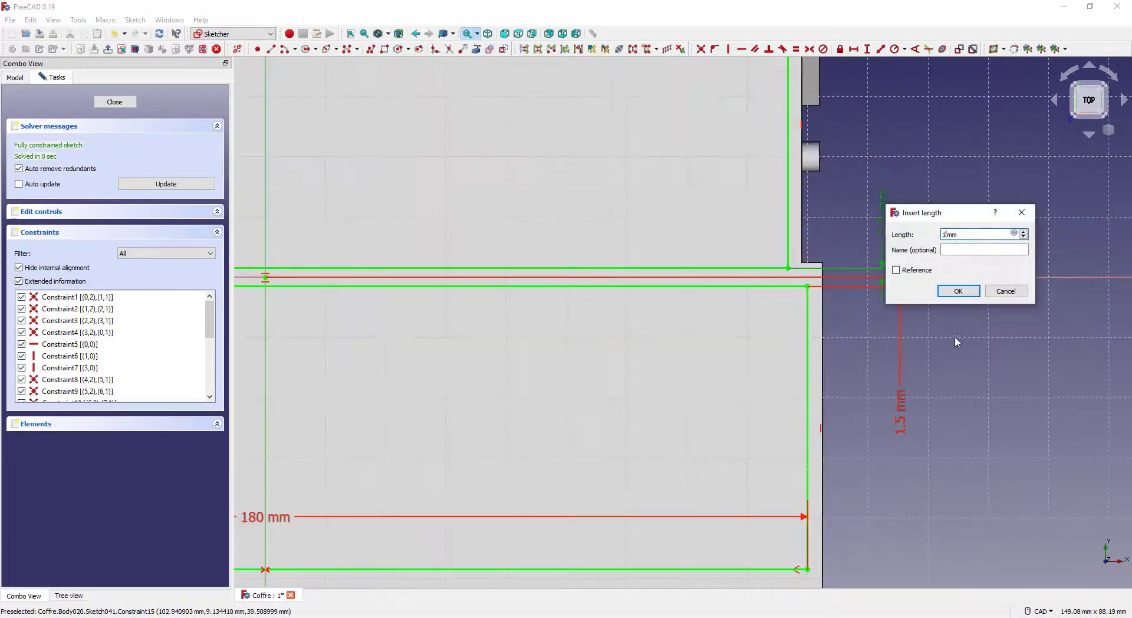
pyautogui.write('1')
pyautogui.press('Return')
pyautogui.doubleClick(902, 413)
pyautogui.write('1')
pyautogui.press('Return')
# Step: Set the upper rectangle's distance from the horizontal axis to 2.5 mm and re-dimension the lower rectangle's top edge 0.5 mm above it
pyautogui.scroll(-4, 998, 357)
pyautogui.scroll(6, 849, 308)
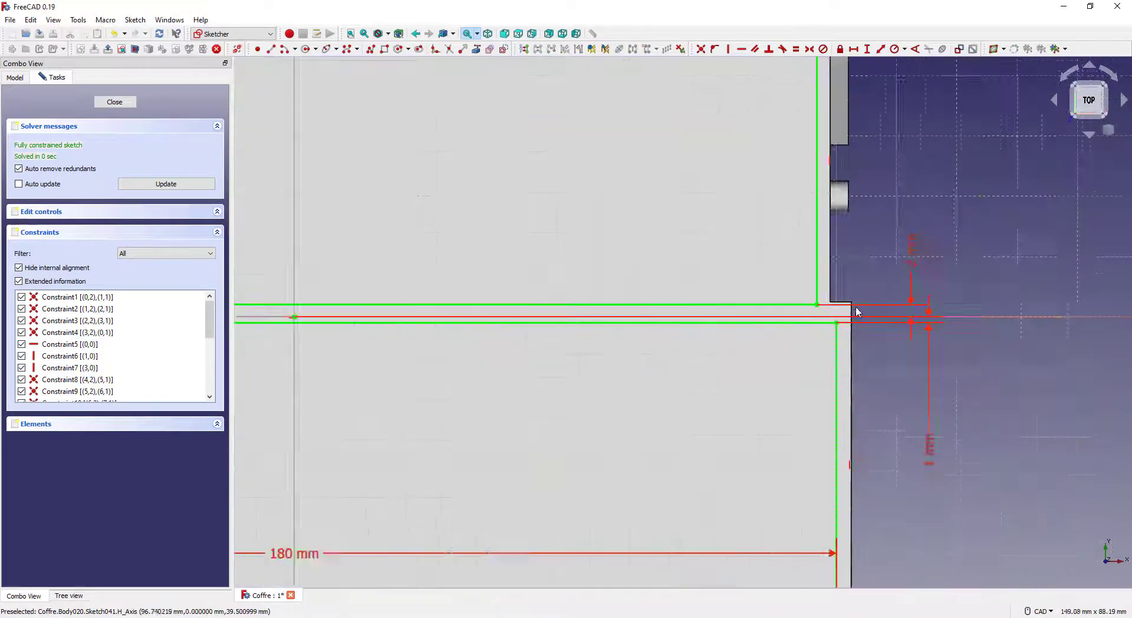
pyautogui.doubleClick(995, 192)
pyautogui.write('2.5')
pyautogui.press('Return')
pyautogui.press('Delete')
pyautogui.click(866, 49)
pyautogui.write('.5')
pyautogui.moveTo(886, 335)
pyautogui.mouseDown()
pyautogui.moveTo(886, 316)
pyautogui.moveTo(1041, 412)
pyautogui.mouseUp()
pyautogui.press('Return')
# Step: Finish the sketch and pocket the two compartments 32 mm deep into the tray
pyautogui.scroll(-2, 1010, 383)
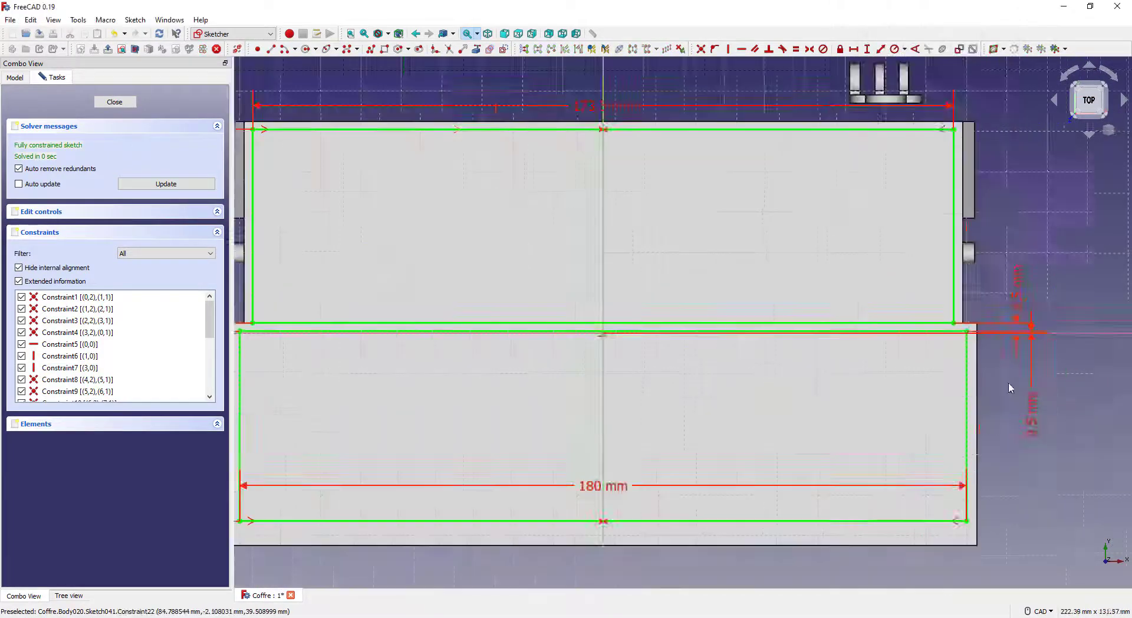
pyautogui.click(115, 102)
pyautogui.click(944, 33)
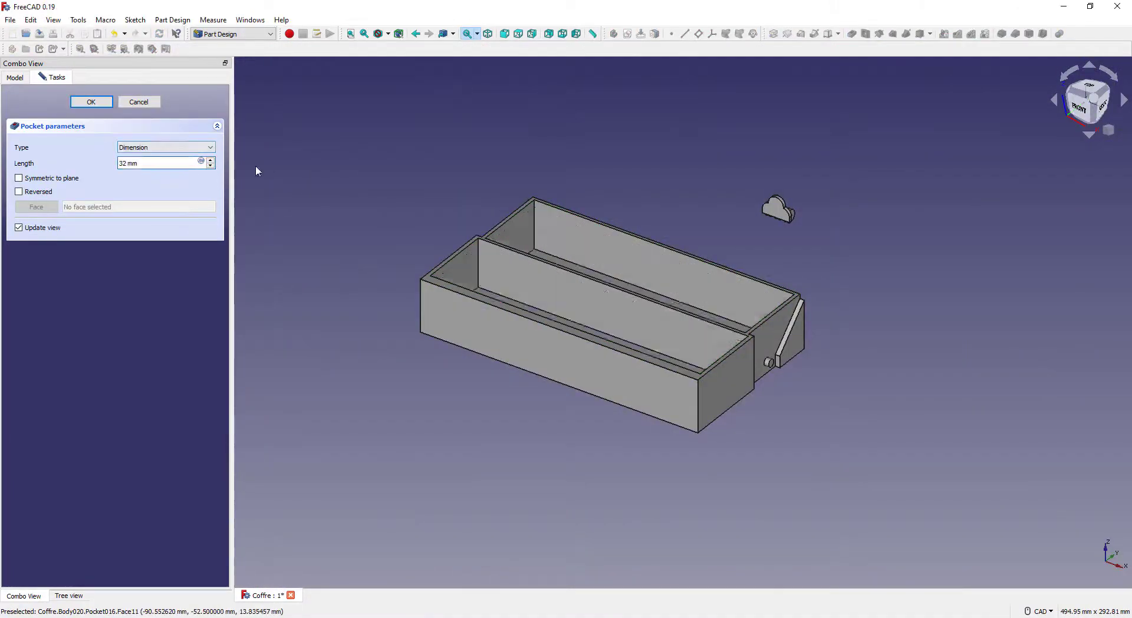
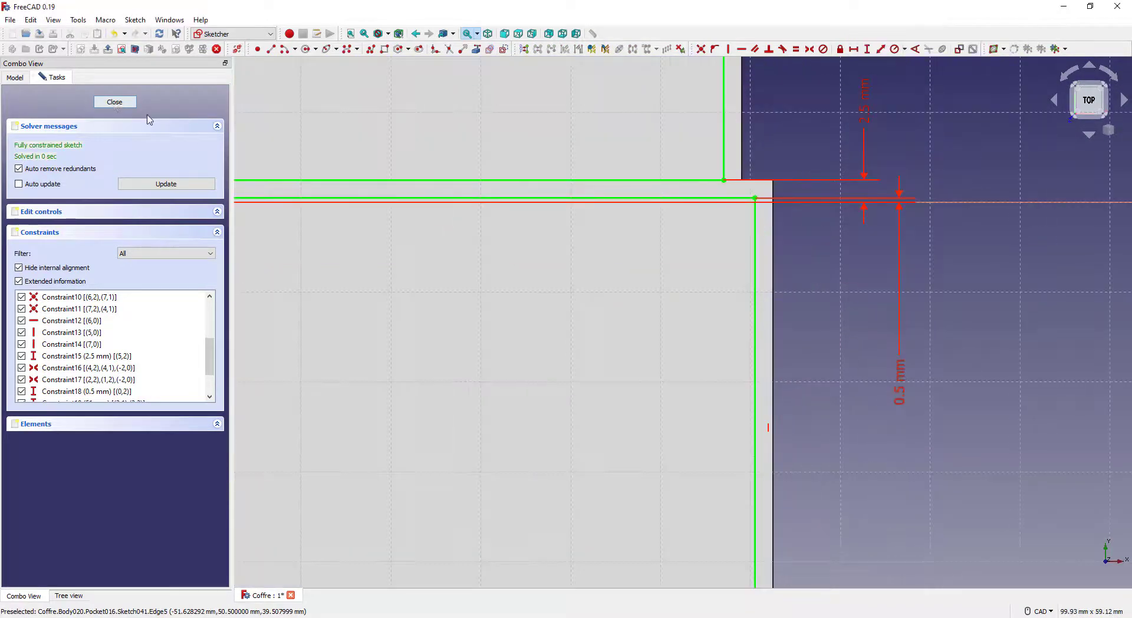
pyautogui.click(114, 103)
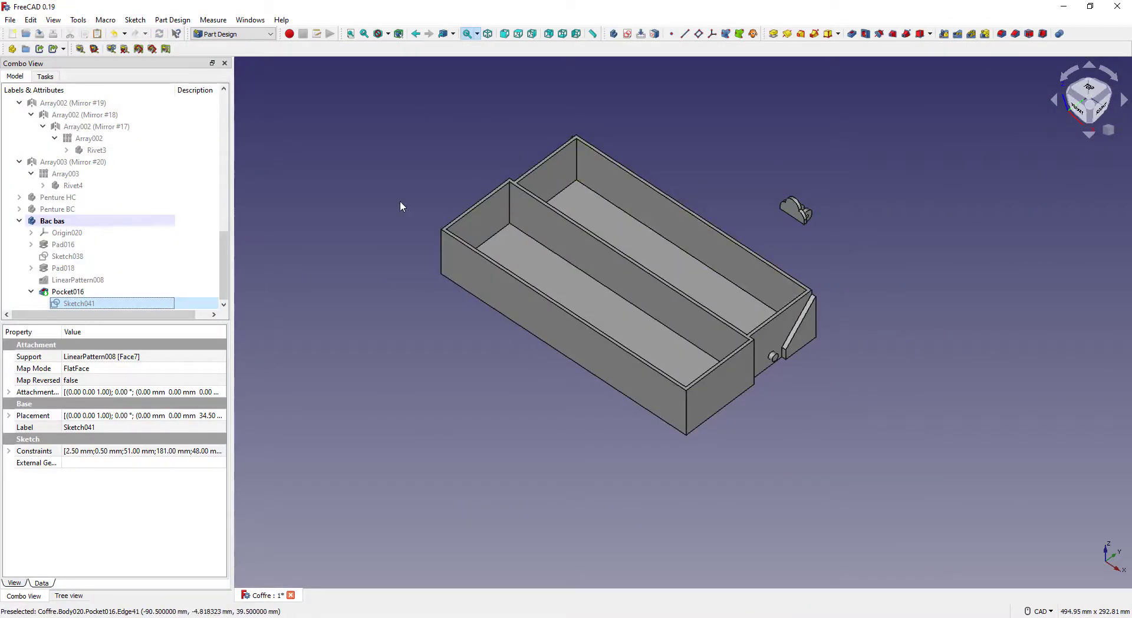
# Step: Deactivate the Bac bas body
pyautogui.rightClick(112, 221)
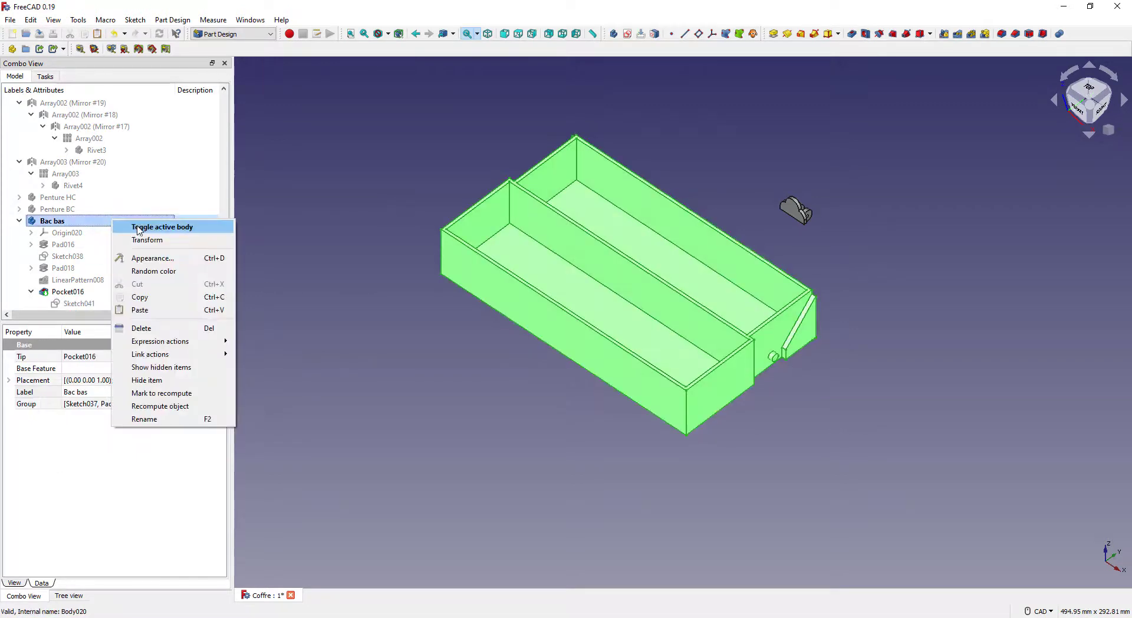
pyautogui.click(139, 232)
pyautogui.click(509, 382)
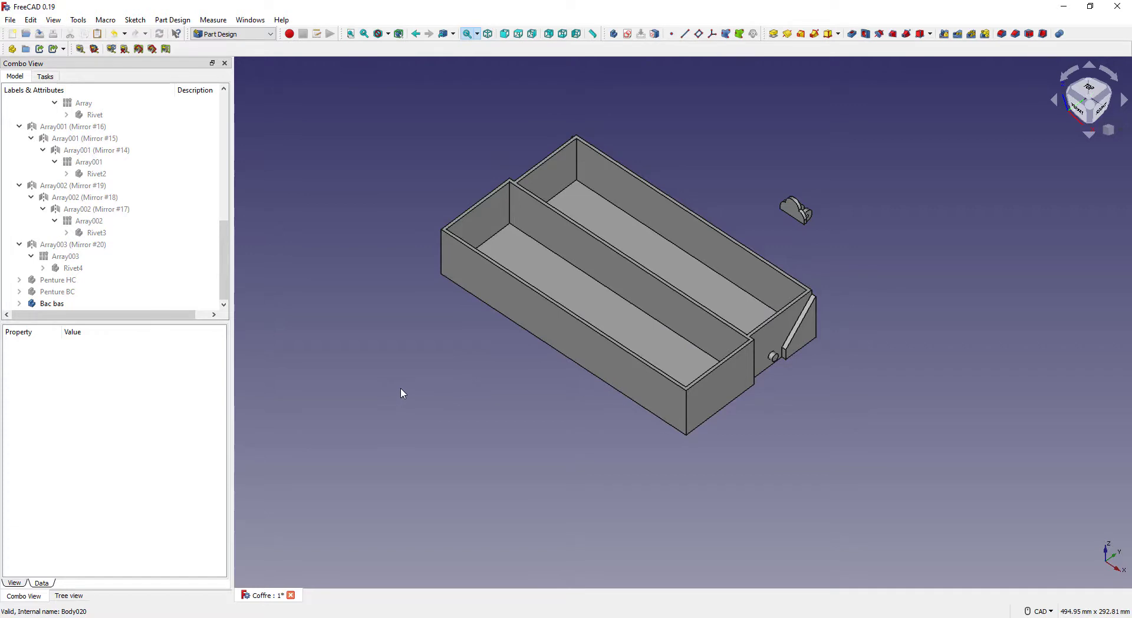
# Step: Create a new body containing a copy of Sketch037, the base outline of Bac bas
pyautogui.click(19, 303)
pyautogui.click(115, 259)
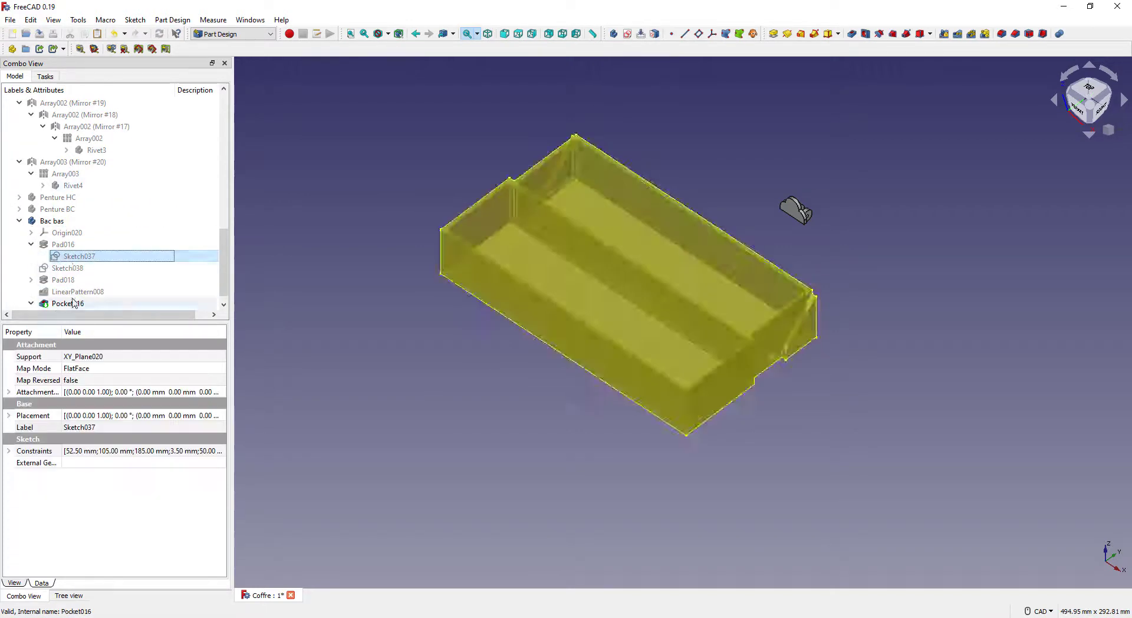
pyautogui.click(614, 34)
pyautogui.click(55, 280)
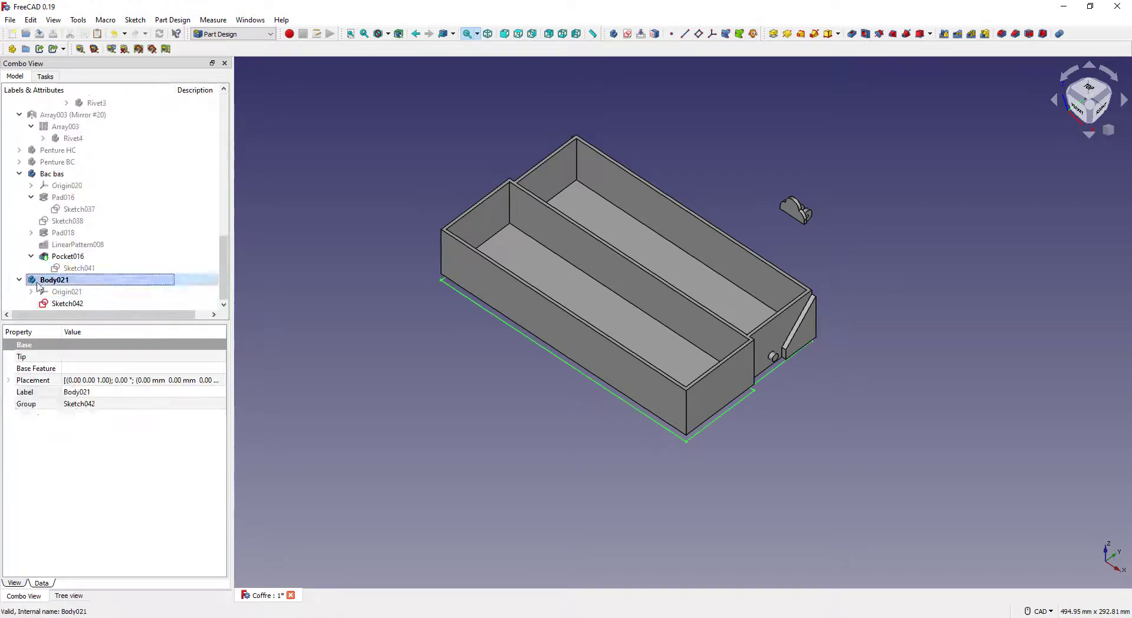
# Step: Raise the new body to a Z position of 40 mm, just above the lower tray
pyautogui.click(9, 380)
pyautogui.click(20, 403)
pyautogui.click(20, 451)
pyautogui.click(118, 487)
pyautogui.click(505, 35)
pyautogui.scroll(4, 649, 424)
pyautogui.scroll(20, 141, 491)
pyautogui.scroll(6, 141, 491)
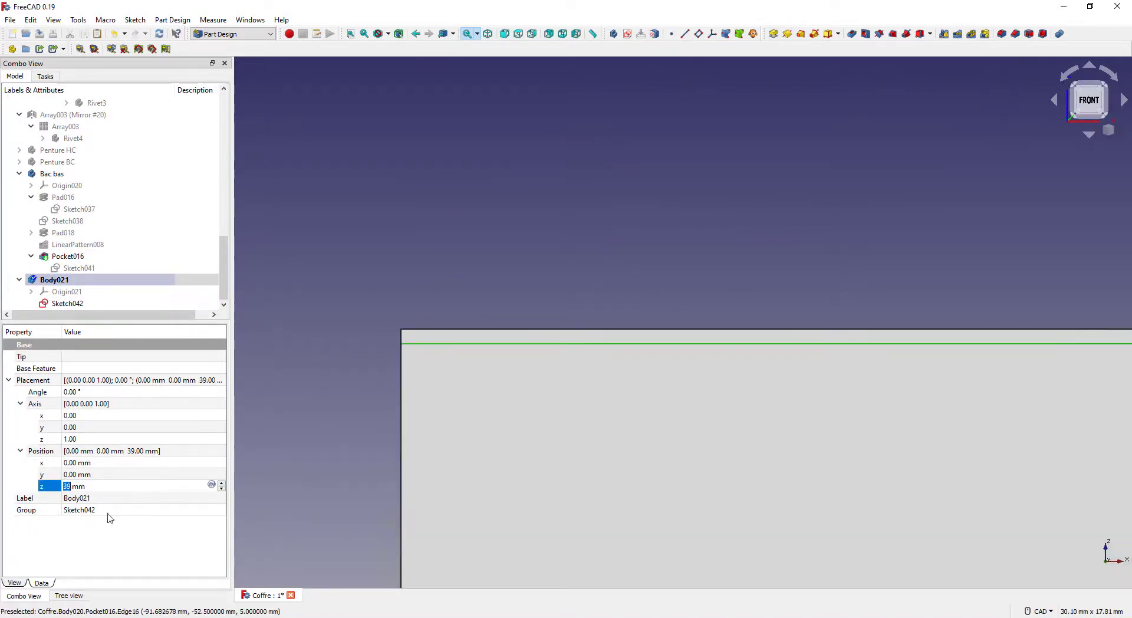
pyautogui.click(265, 463)
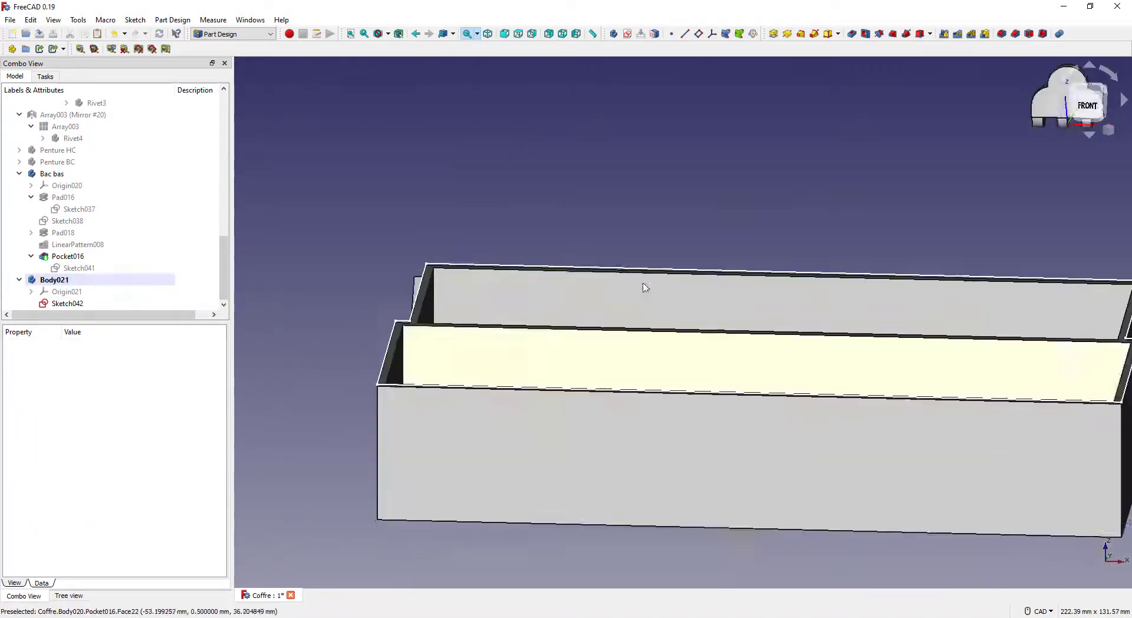
# Step: Show the lid body Couvercle above the trays as a height reference
pyautogui.moveTo(645, 289); pyautogui.dragTo(625, 306, button='middle')
pyautogui.scroll(1, 123, 151)
pyautogui.scroll(12, 101, 151)
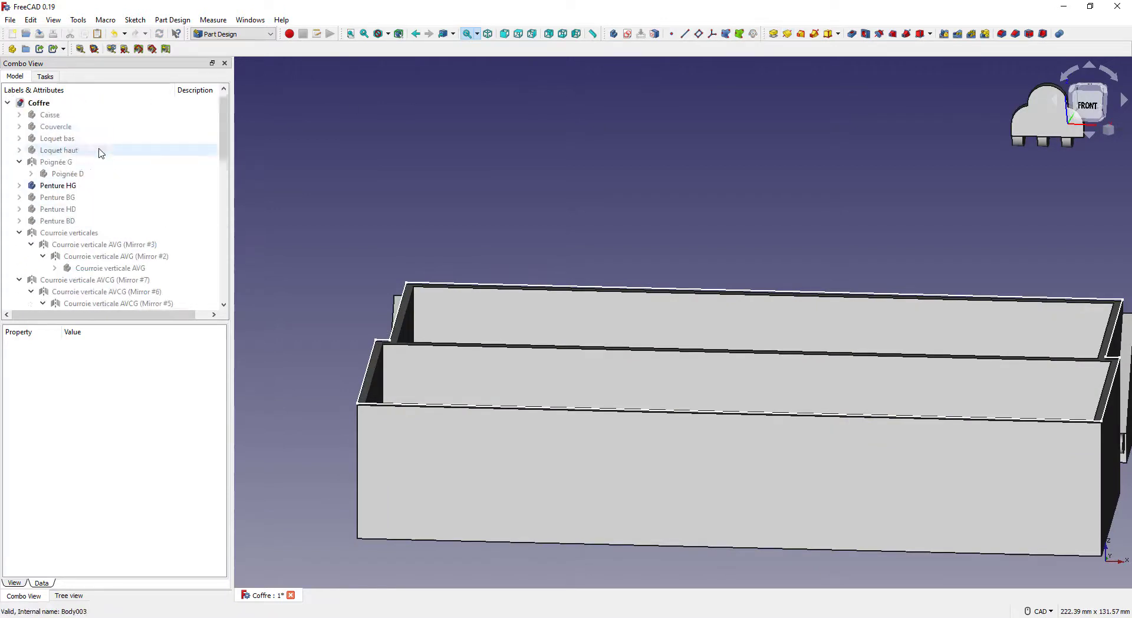
pyautogui.click(89, 137)
pyautogui.scroll(-6, 436, 189)
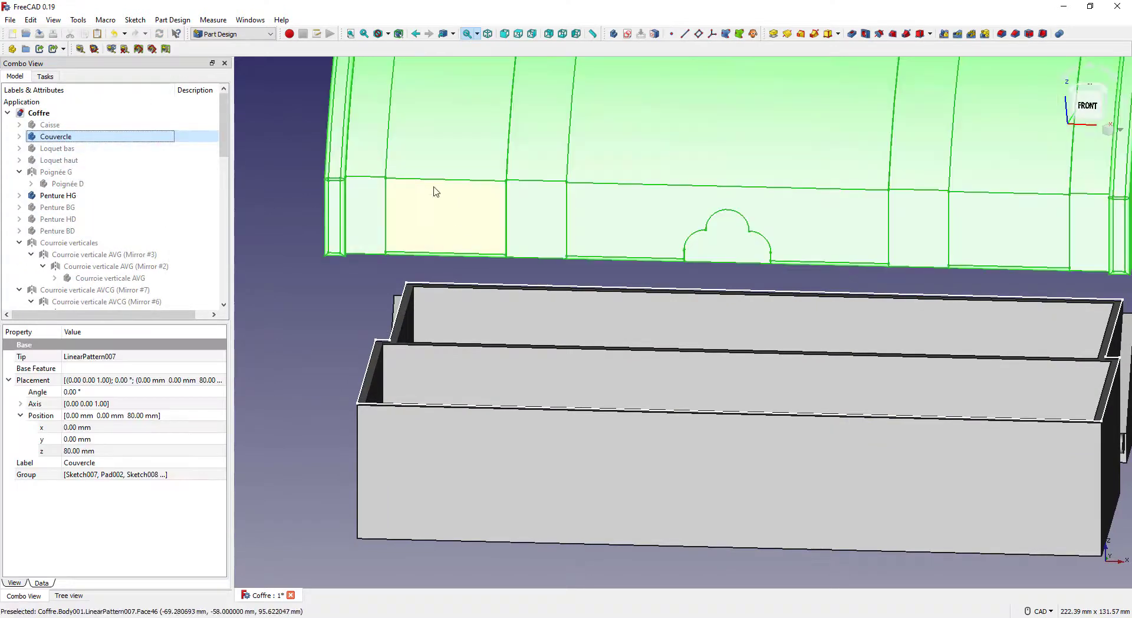
pyautogui.scroll(-15, 177, 248)
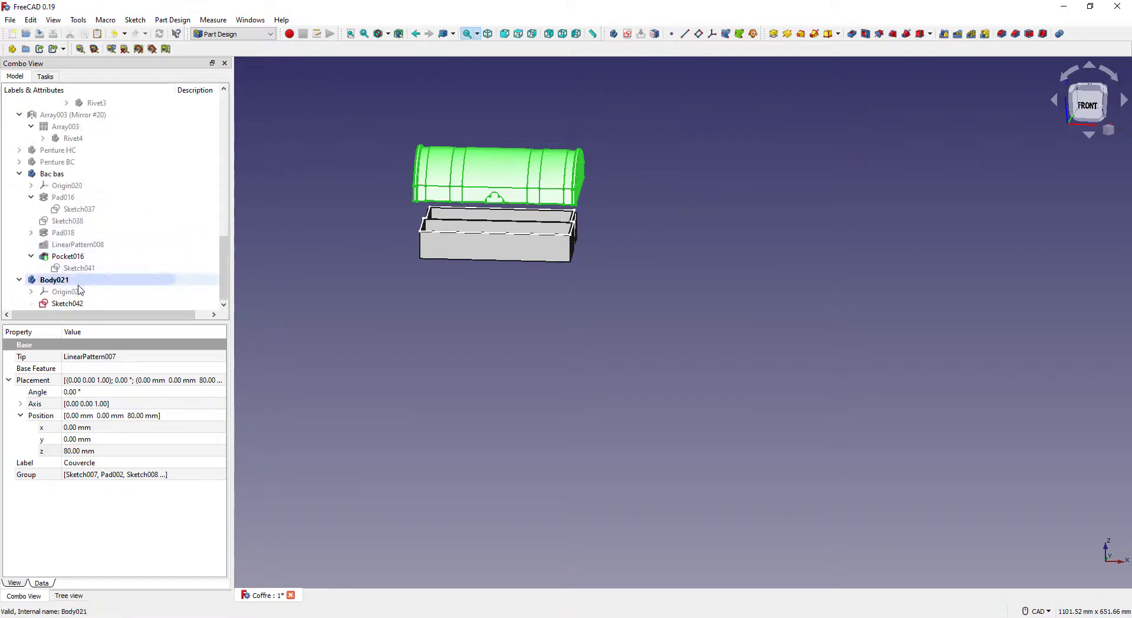
# Step: Pad the copied outline sketch 40 mm so the new tray reaches the lid's lower edge
pyautogui.click(79, 303)
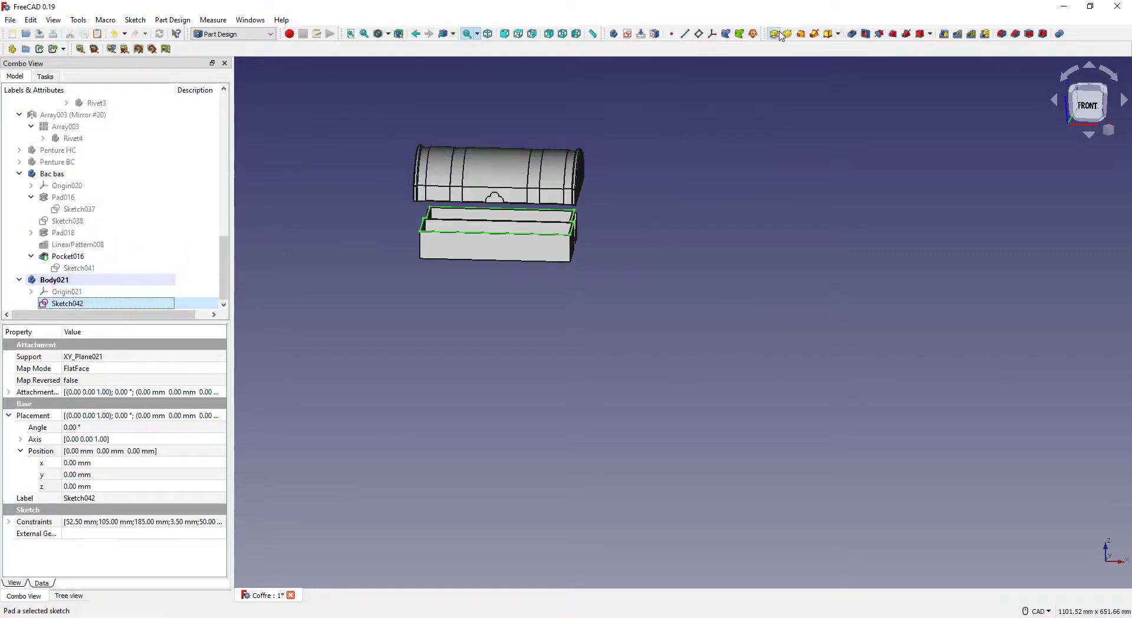
pyautogui.click(778, 34)
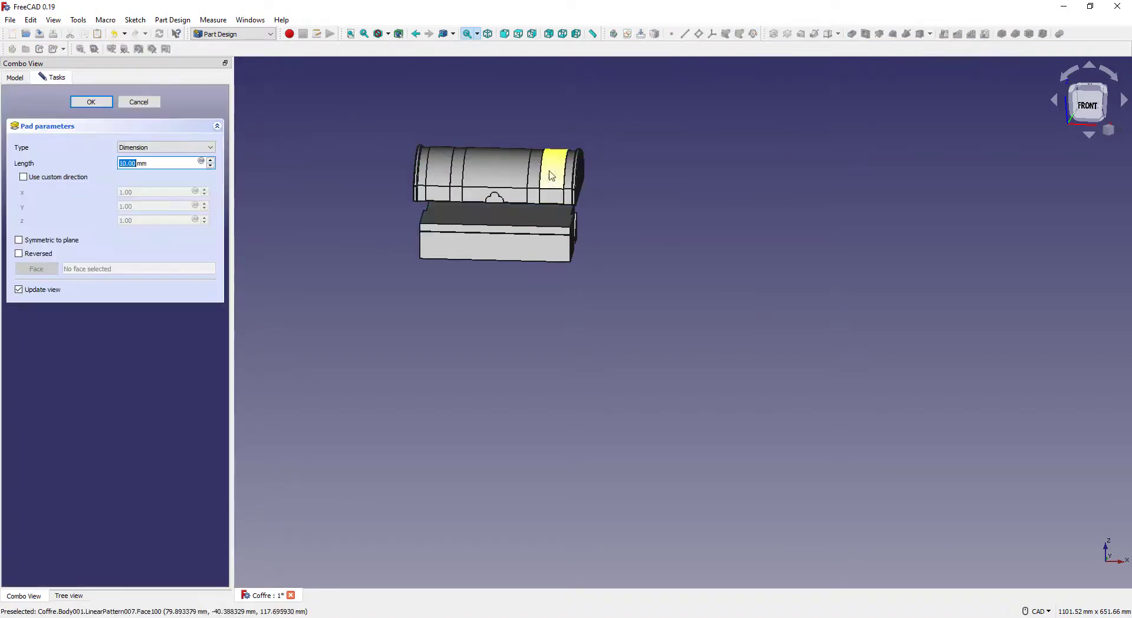
pyautogui.click(505, 34)
pyautogui.scroll(8, 275, 182)
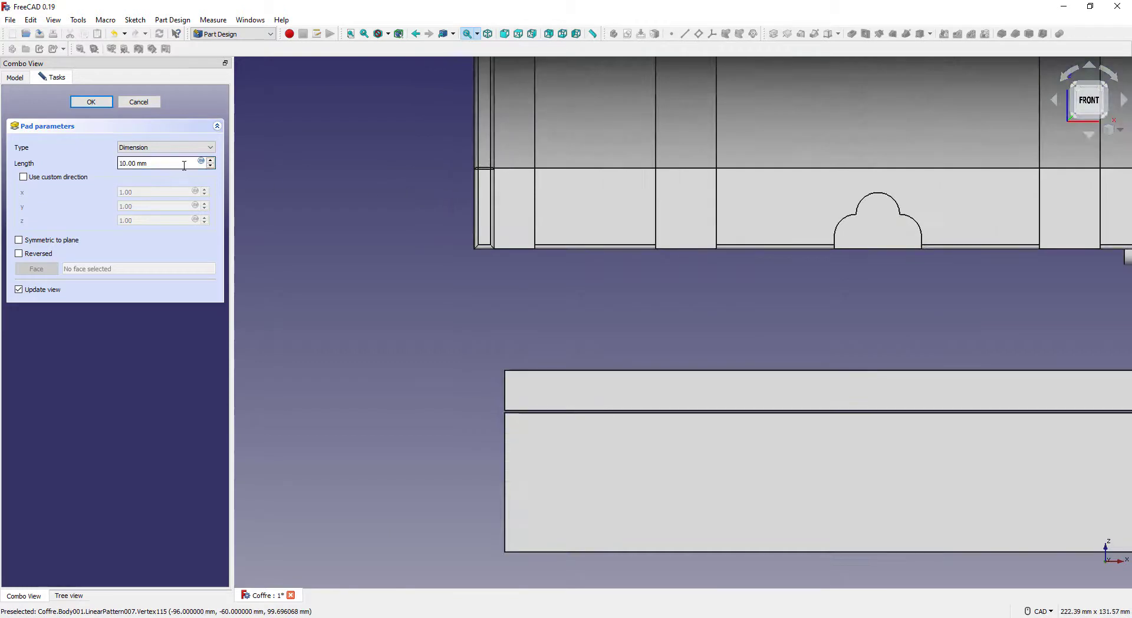
pyautogui.scroll(20, 232, 156)
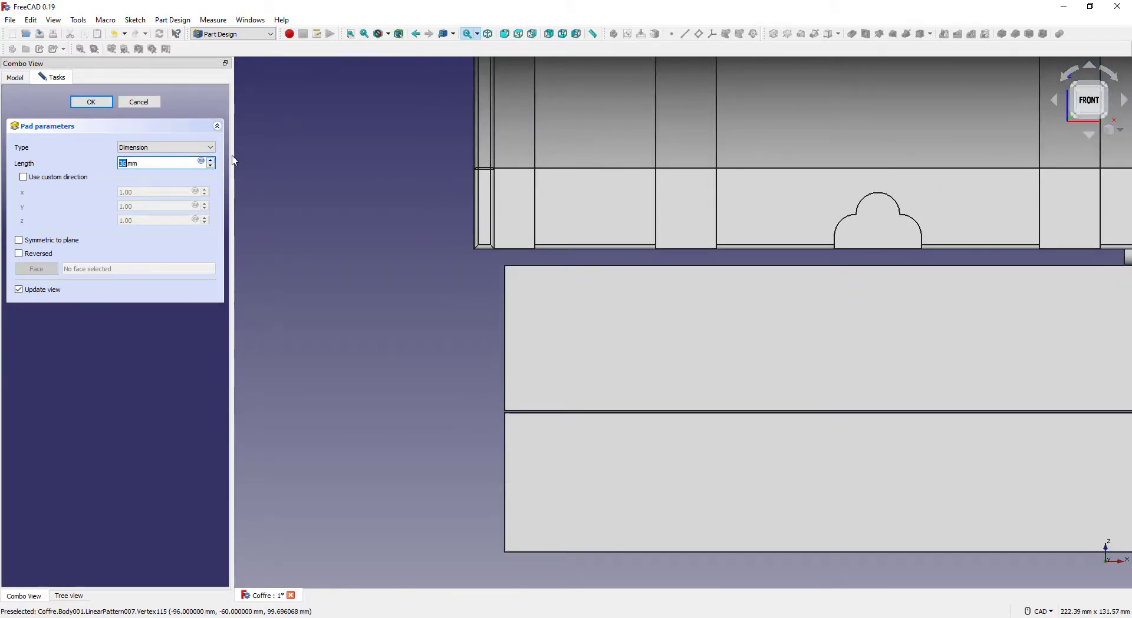
pyautogui.scroll(2, 233, 160)
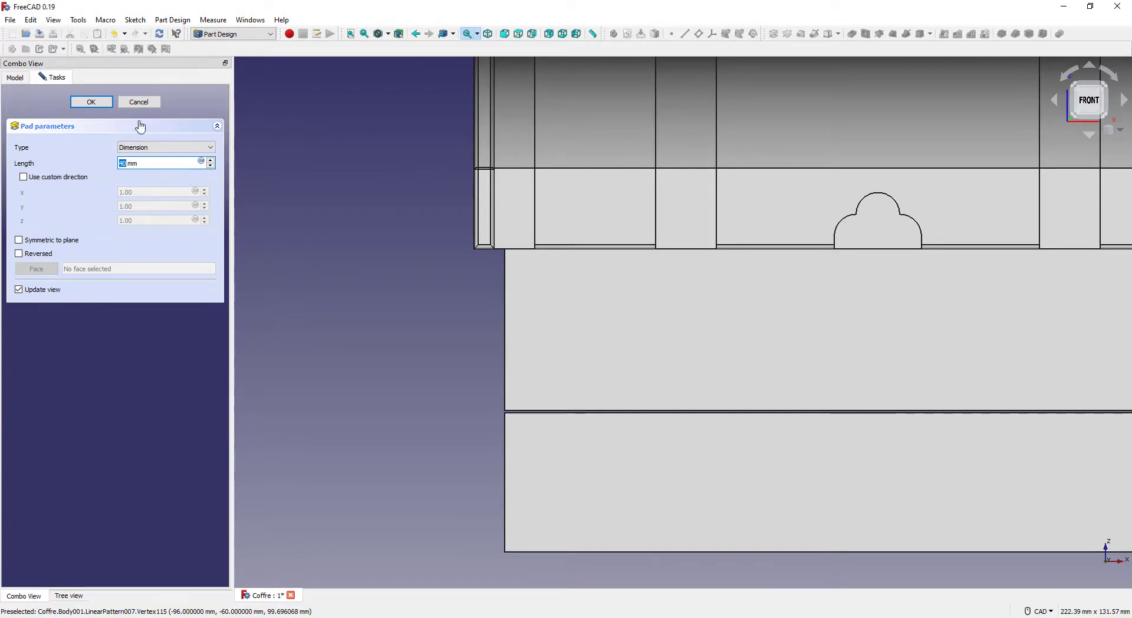
pyautogui.click(103, 105)
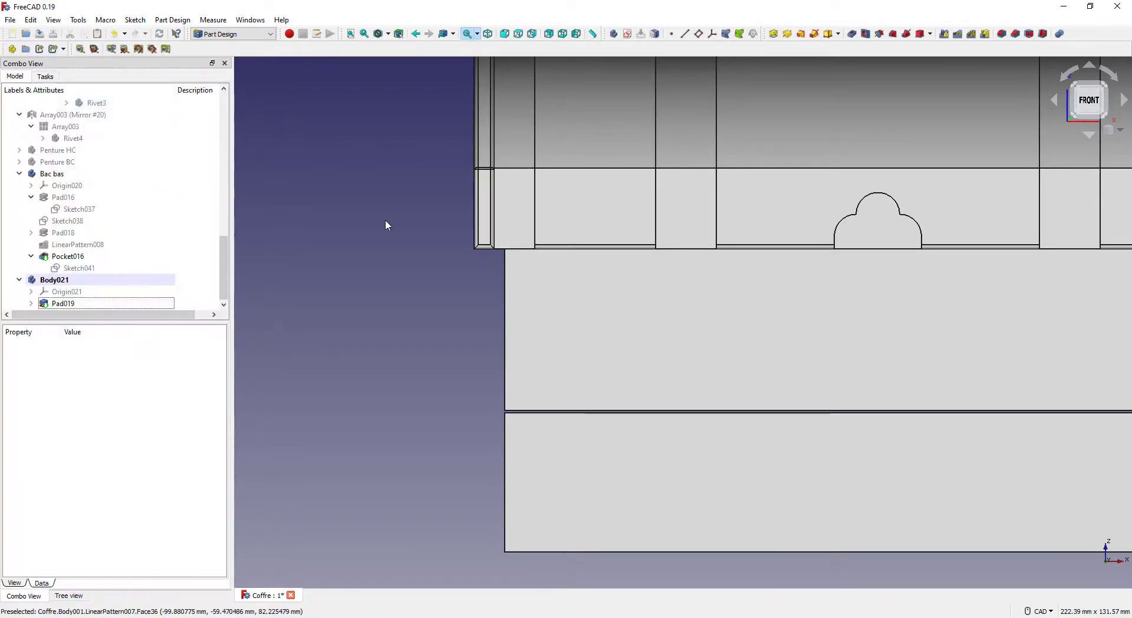
# Step: Hide the Couvercle and Penture HG bodies
pyautogui.scroll(-4, 614, 248)
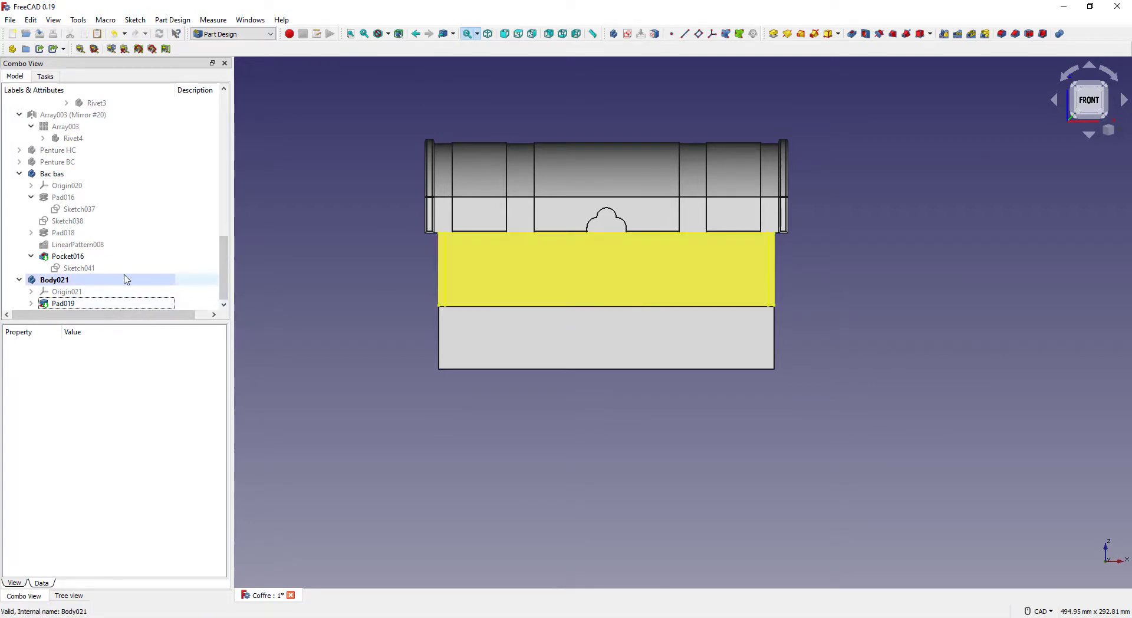
pyautogui.scroll(13, 117, 189)
pyautogui.click(58, 137)
pyautogui.press('space')
pyautogui.click(58, 195)
pyautogui.press('space')
# Step: Display the model in wireframe and inspect the compartment sketch Sketch041 inside Bac bas
pyautogui.scroll(-13, 118, 221)
pyautogui.click(79, 268)
pyautogui.click(388, 33)
pyautogui.moveTo(613, 259)
pyautogui.mouseDown(button='middle')
pyautogui.moveTo(592, 324)
pyautogui.moveTo(607, 268)
pyautogui.mouseUp(button='middle')
pyautogui.click(409, 75)
pyautogui.scroll(2, 601, 253)
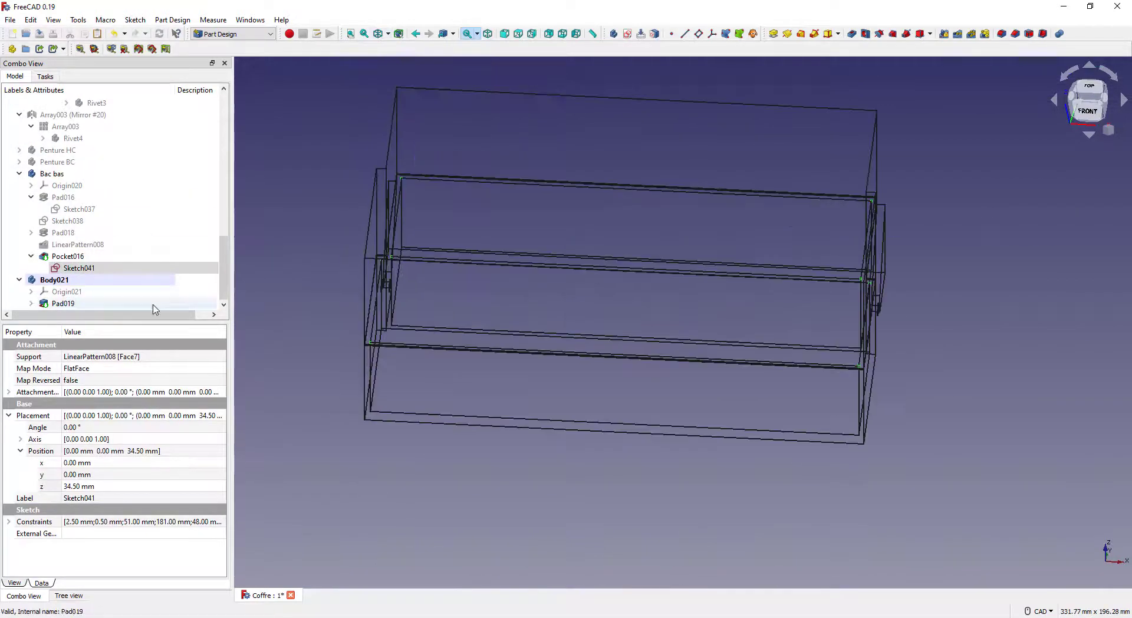
# Step: Copy the compartment sketch Sketch041 from Bac bas into the new body
pyautogui.click(91, 272)
pyautogui.press('space')
pyautogui.hotkey('ctrl', 'c')
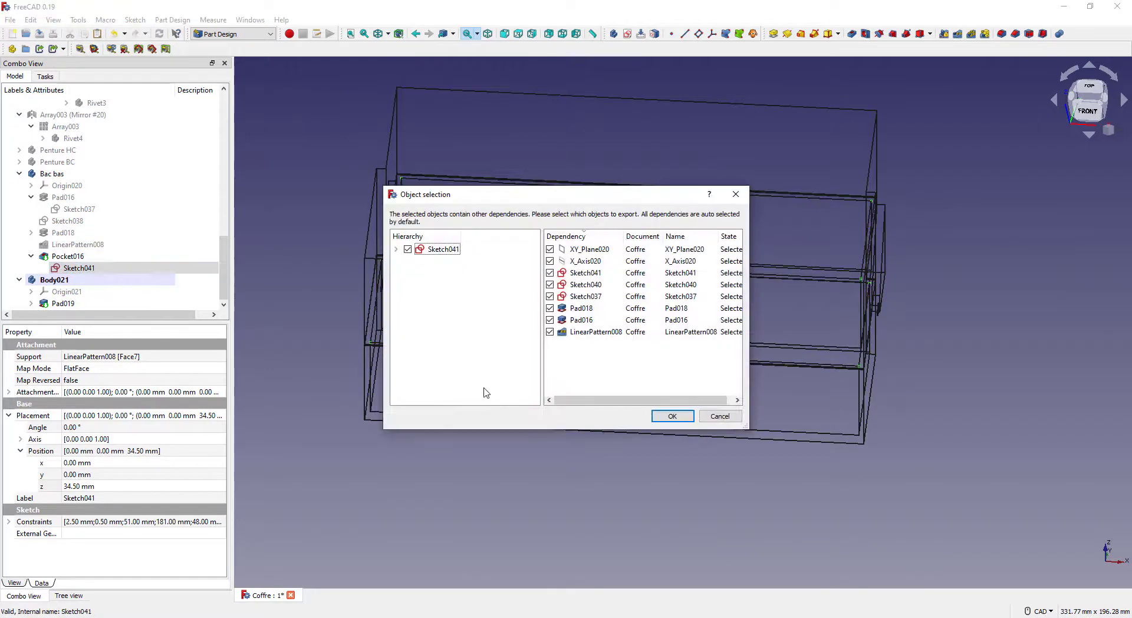
pyautogui.click(672, 416)
pyautogui.hotkey('ctrl', 'v')
# Step: Restore the As is display style and attach the copied compartment sketch to the new pad's top face
pyautogui.click(388, 33)
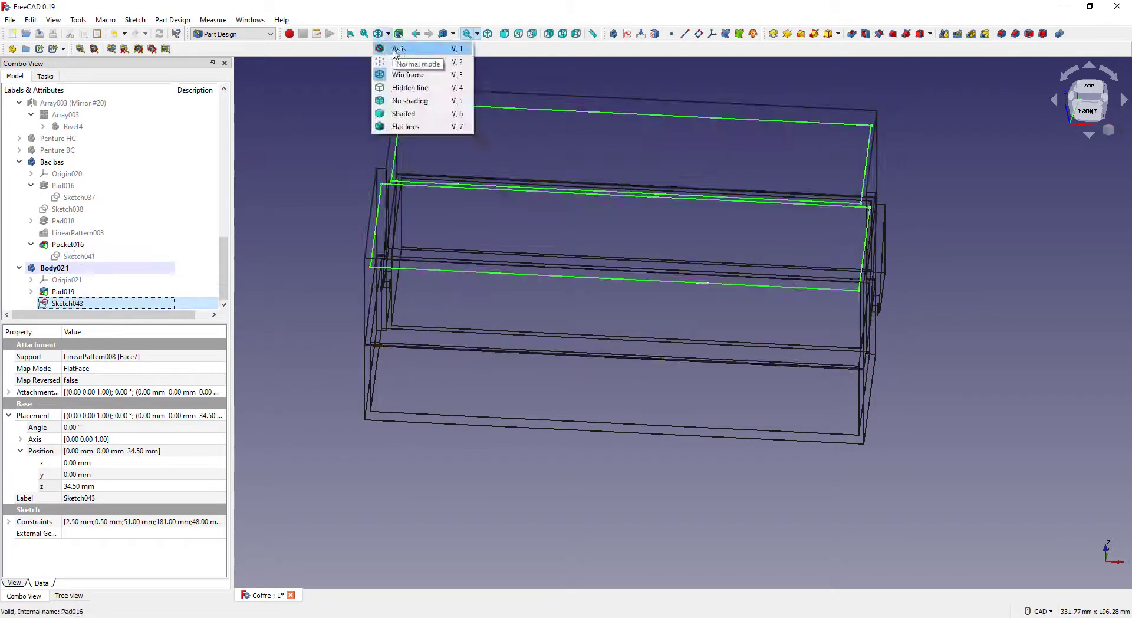
pyautogui.click(406, 46)
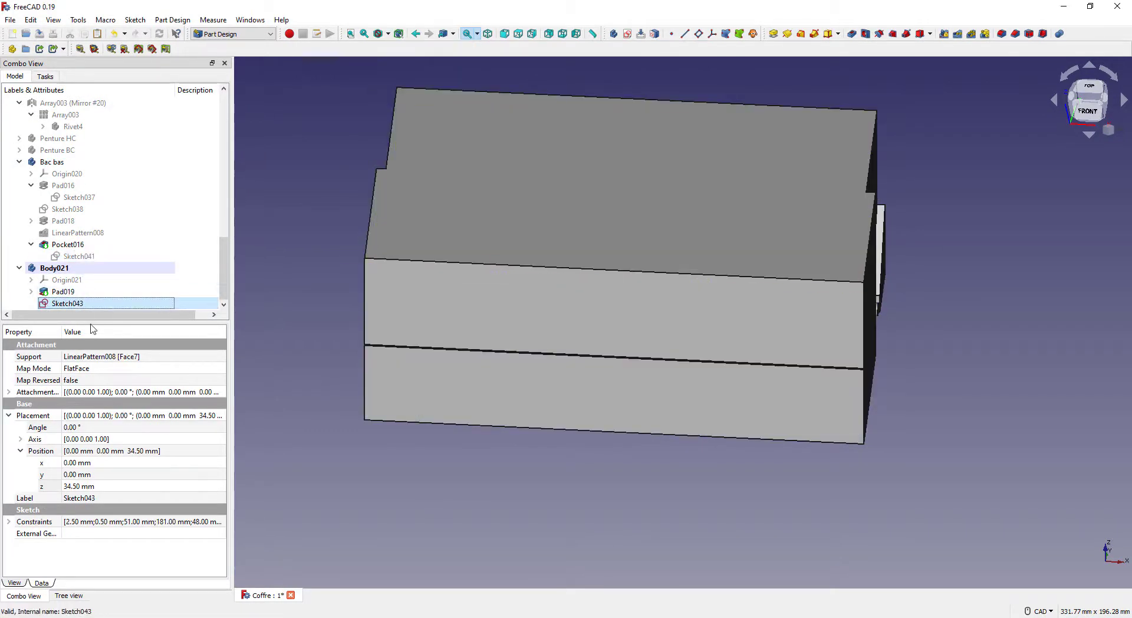
pyautogui.click(215, 371)
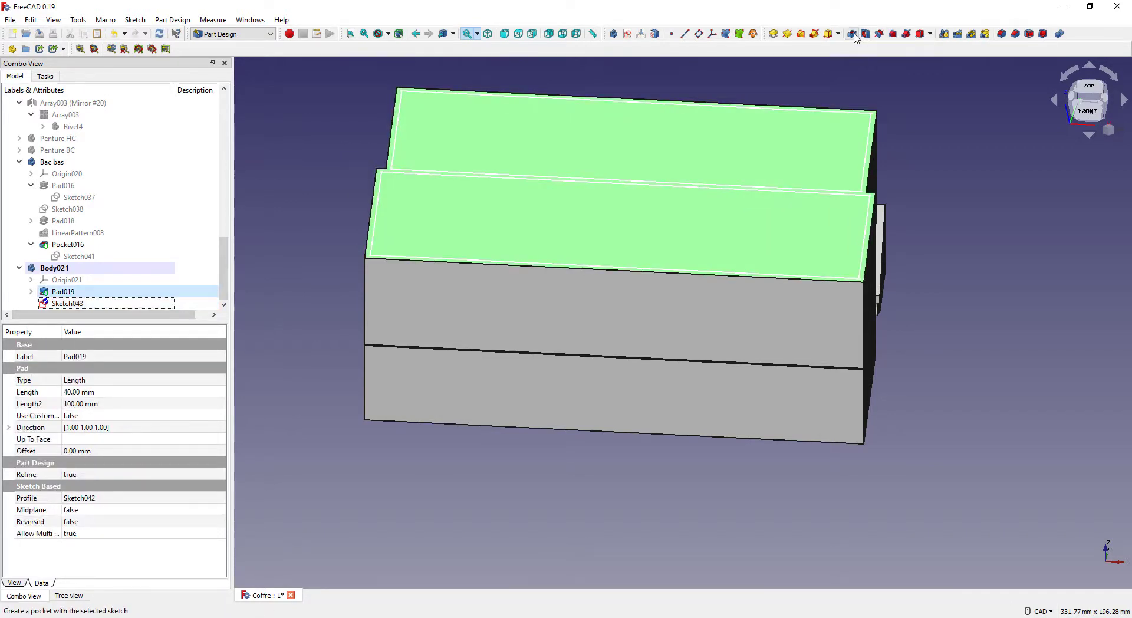
pyautogui.click(852, 33)
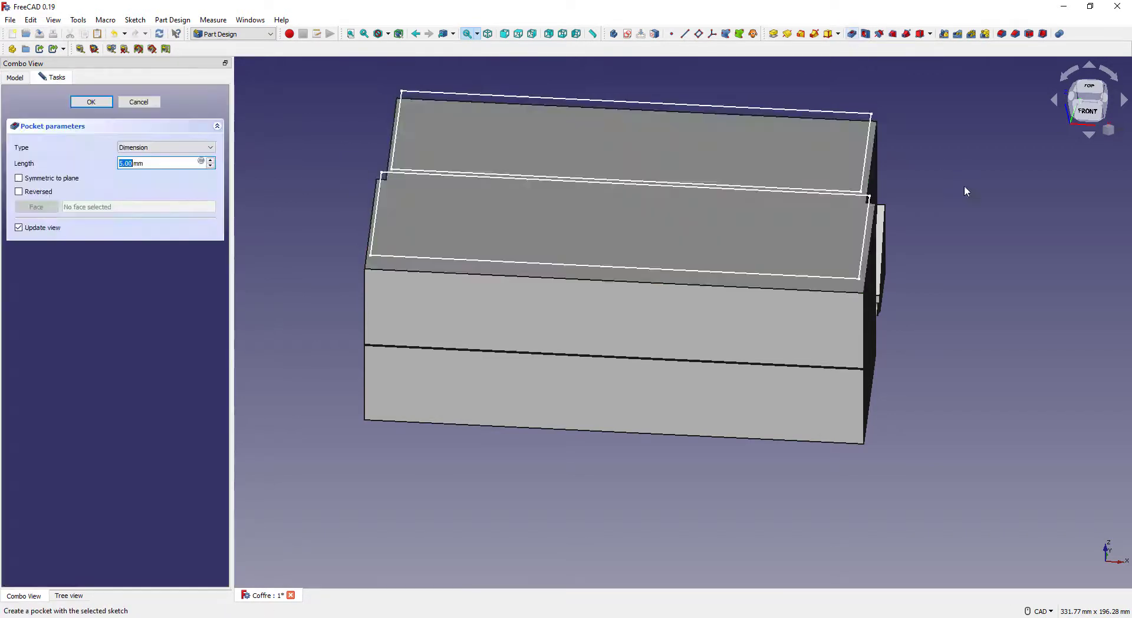
pyautogui.moveTo(951, 254); pyautogui.dragTo(324, 249, button='middle')
pyautogui.click(47, 178)
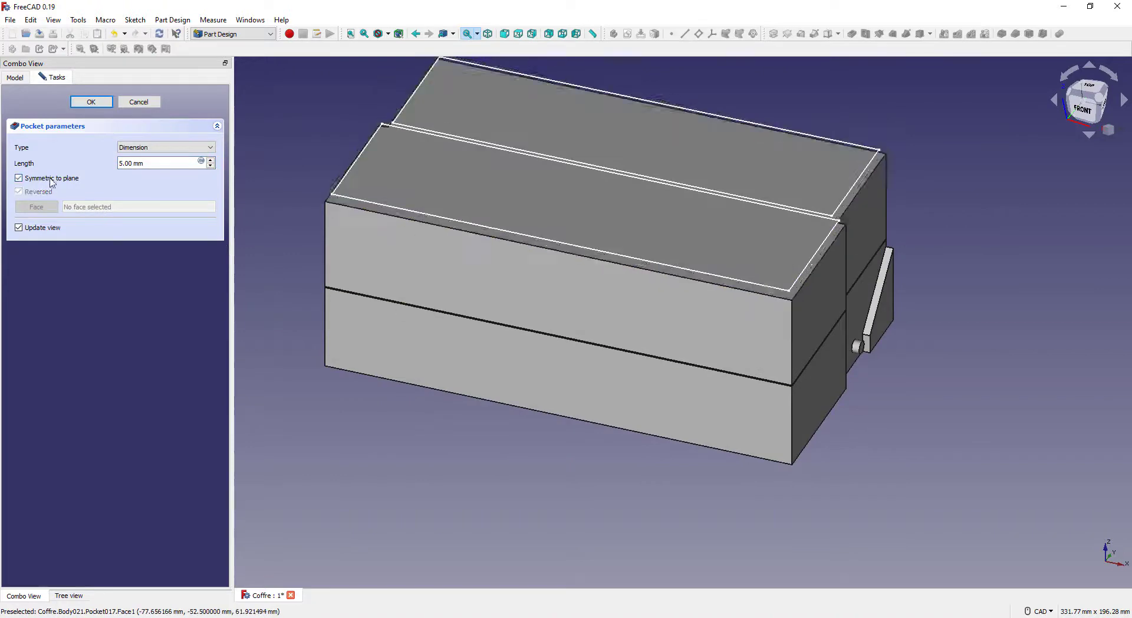
pyautogui.moveTo(834, 483); pyautogui.dragTo(838, 398, button='middle')
pyautogui.scroll(8, 163, 164)
pyautogui.click(138, 102)
# Step: Pocket the copied compartment sketch 38 mm deep into the new tray
pyautogui.click(119, 305)
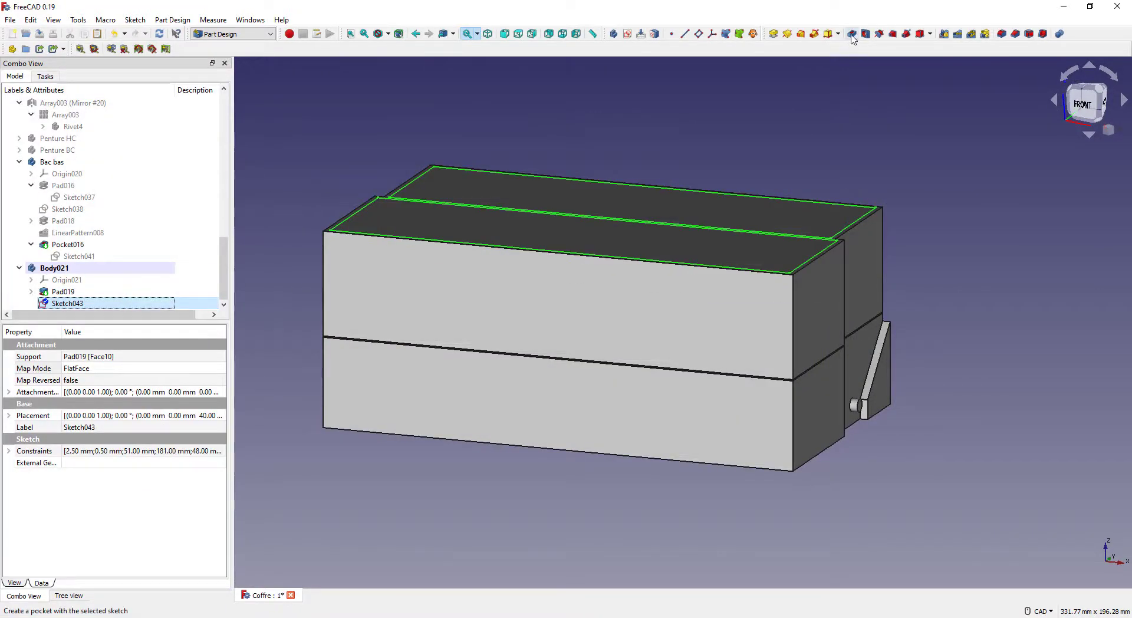
pyautogui.click(853, 33)
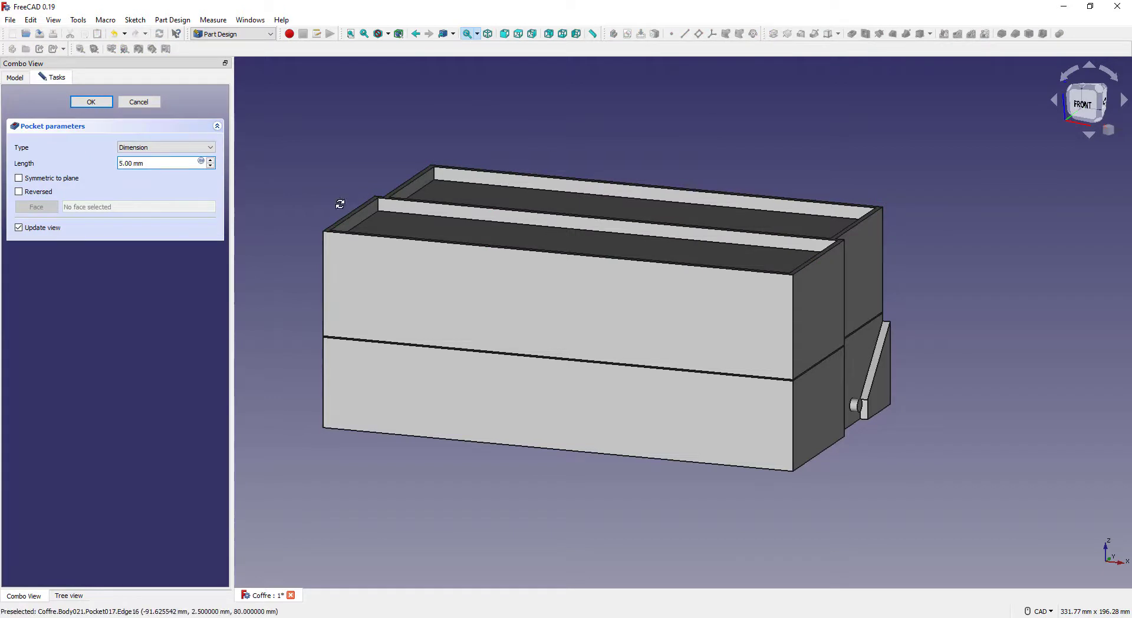
pyautogui.moveTo(339, 202); pyautogui.dragTo(348, 238, button='middle')
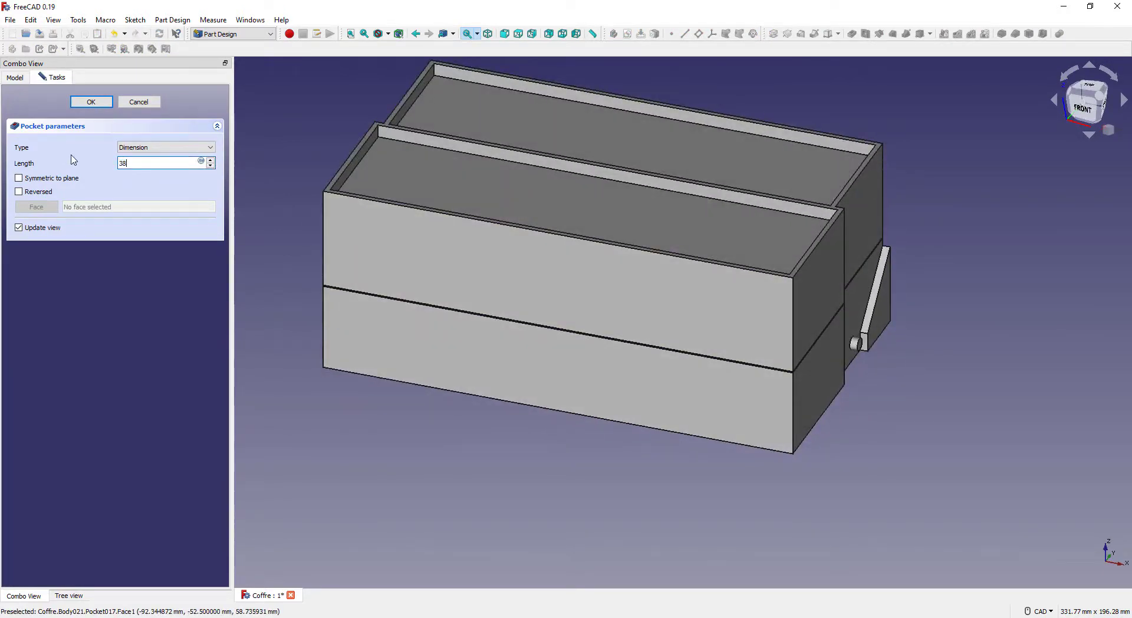
pyautogui.press('Return')
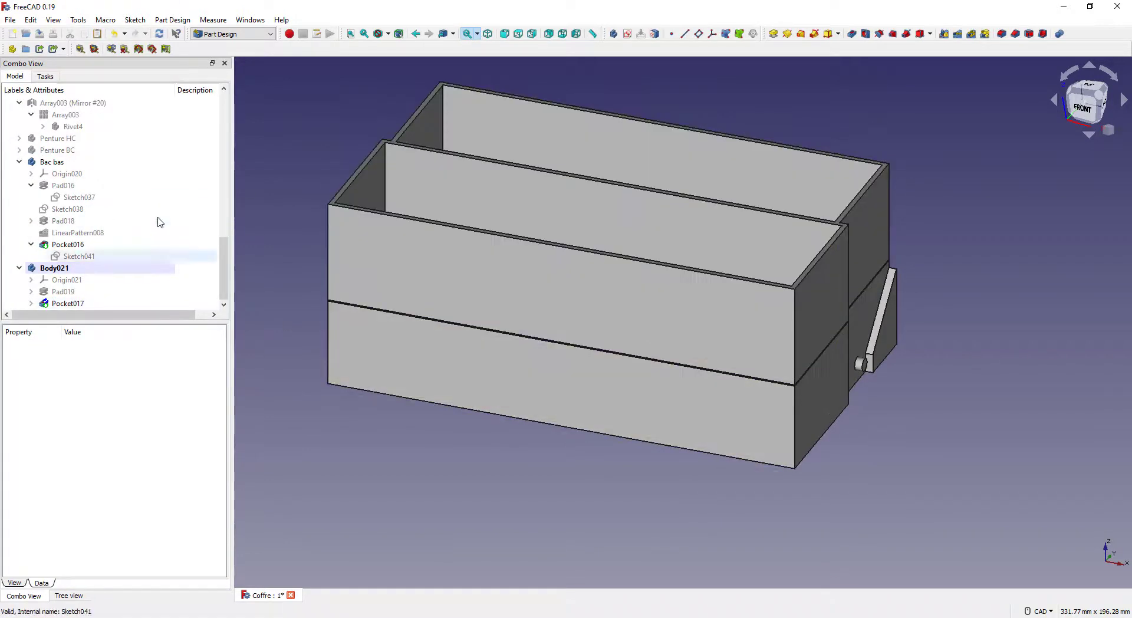
# Step: Hide the Bac bas body and turn the new tray to expose its underside
pyautogui.click(83, 161)
pyautogui.press('space')
pyautogui.moveTo(627, 545); pyautogui.dragTo(623, 436, button='middle')
pyautogui.moveTo(660, 490)
pyautogui.mouseDown(button='middle')
pyautogui.moveTo(651, 298)
pyautogui.moveTo(617, 171)
pyautogui.mouseUp(button='middle')
# Step: Create another copy of the compartment sketch and move it into the Body021 tray body
pyautogui.click(31, 303)
pyautogui.scroll(-1, 35, 303)
pyautogui.click(79, 303)
pyautogui.click(201, 292)
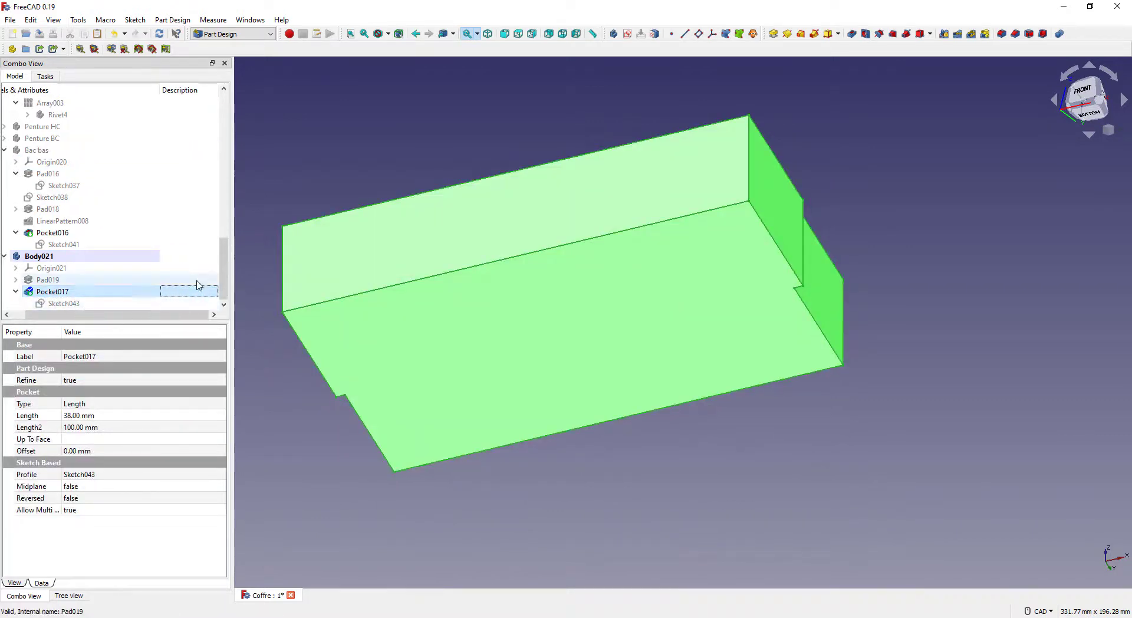
pyautogui.scroll(-1, 213, 286)
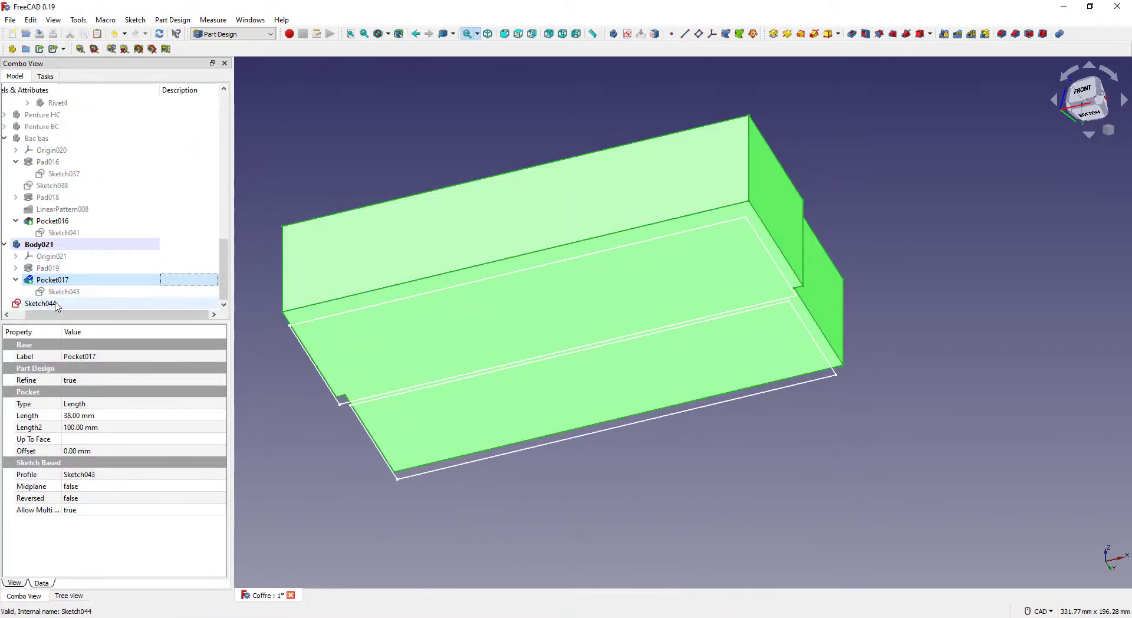
pyautogui.moveTo(42, 303); pyautogui.dragTo(89, 247)
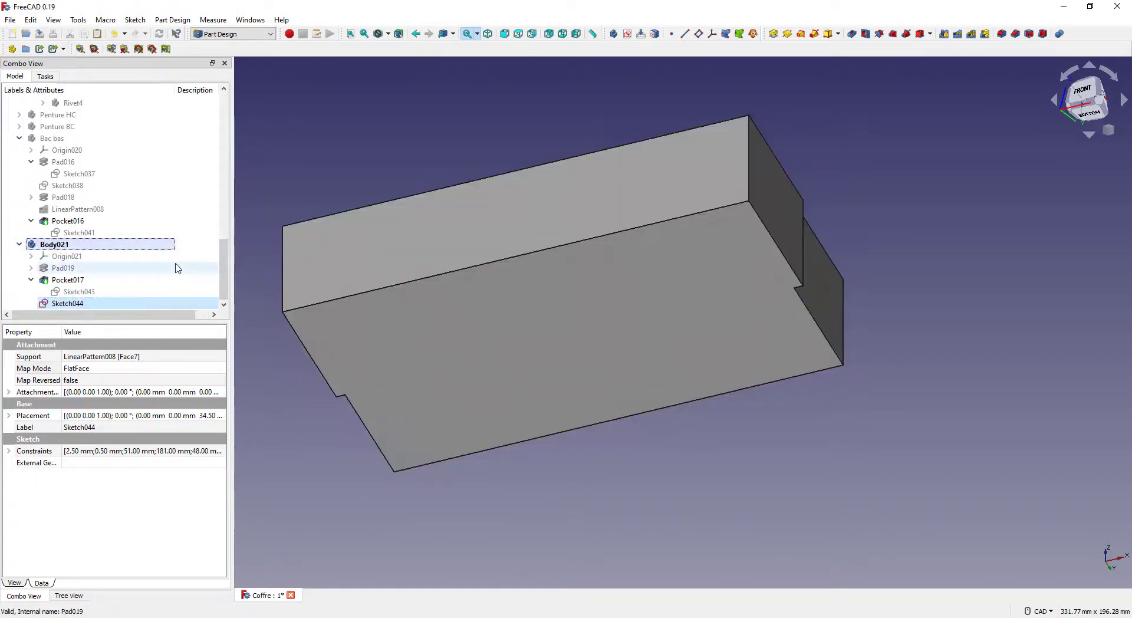
# Step: Clear the copied sketch's attachment reference and set its Z position to 0 mm on the new tray's underside
pyautogui.click(217, 369)
pyautogui.click(219, 368)
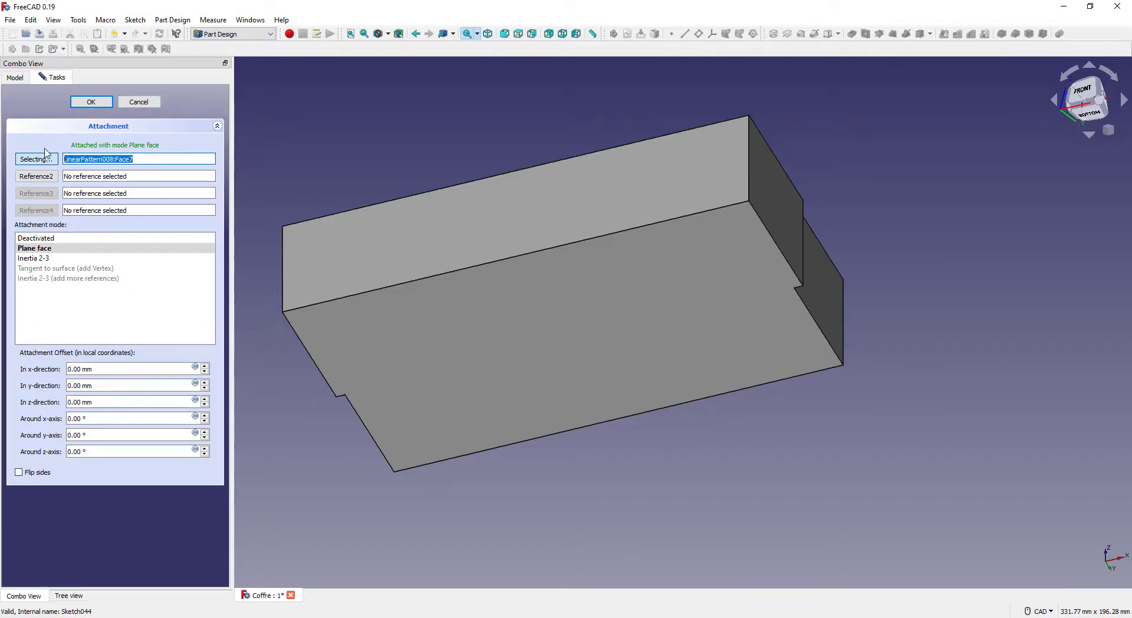
pyautogui.press('Delete')
pyautogui.click(91, 102)
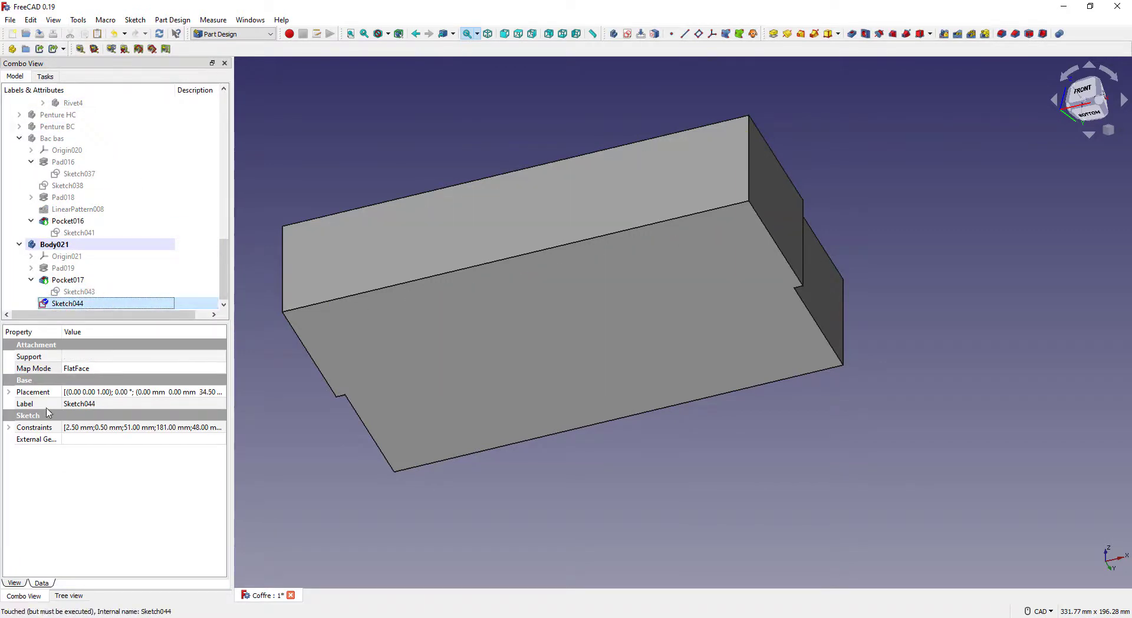
pyautogui.click(9, 392)
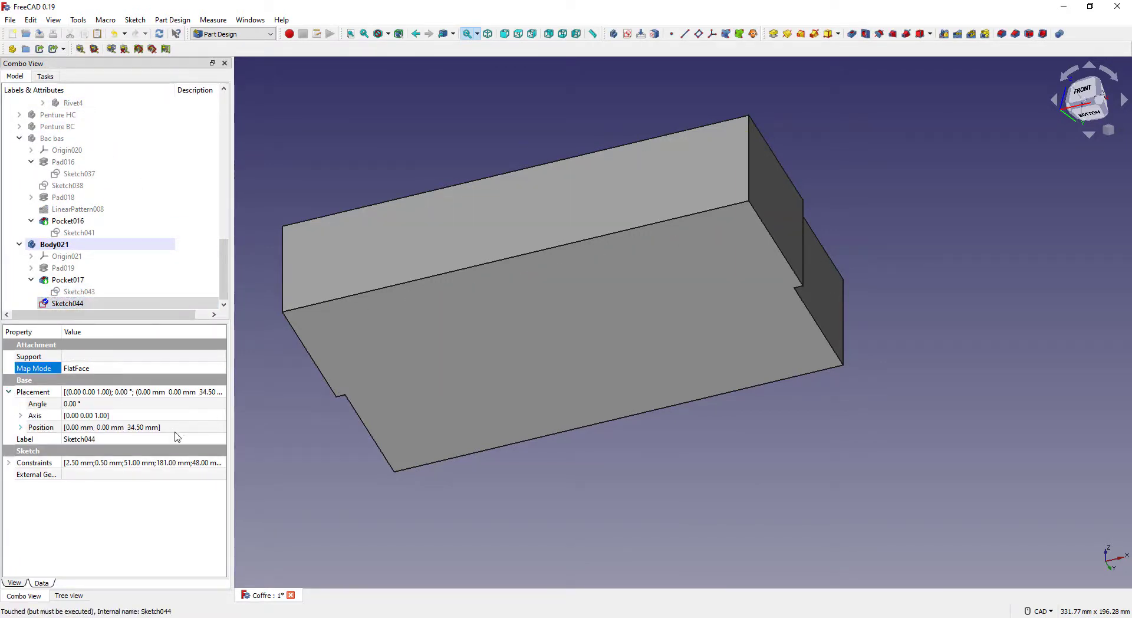
pyautogui.click(21, 427)
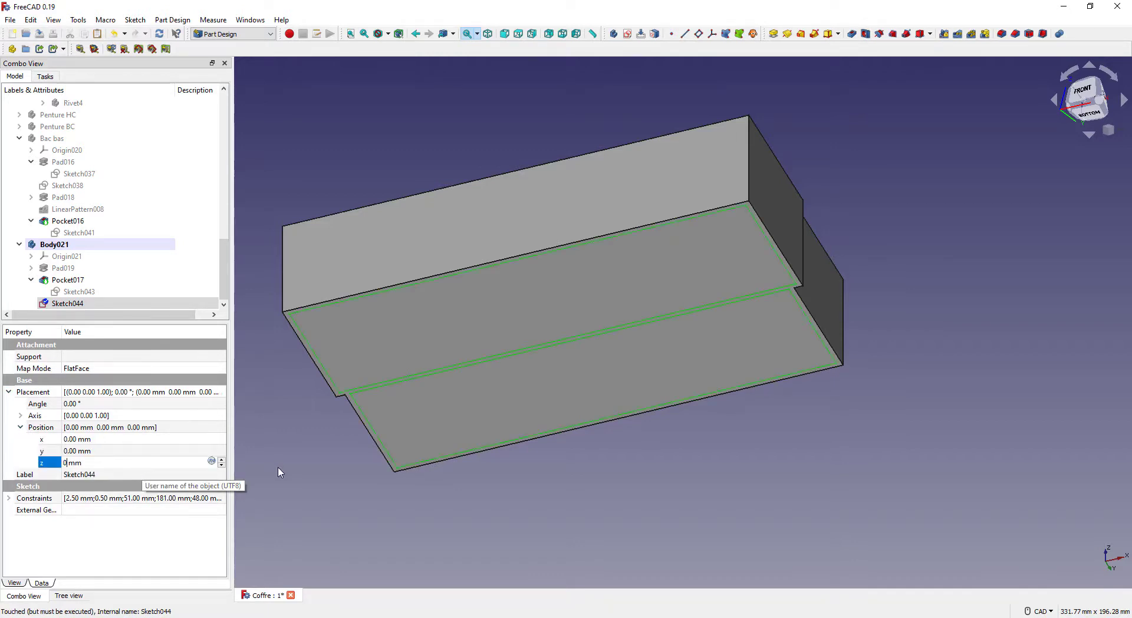
# Step: Pad the underside sketch 0.5 mm in the reversed direction to form locating bosses beneath the new tray
pyautogui.moveTo(286, 478); pyautogui.dragTo(372, 490, button='middle')
pyautogui.moveTo(411, 457); pyautogui.dragTo(401, 473, button='middle')
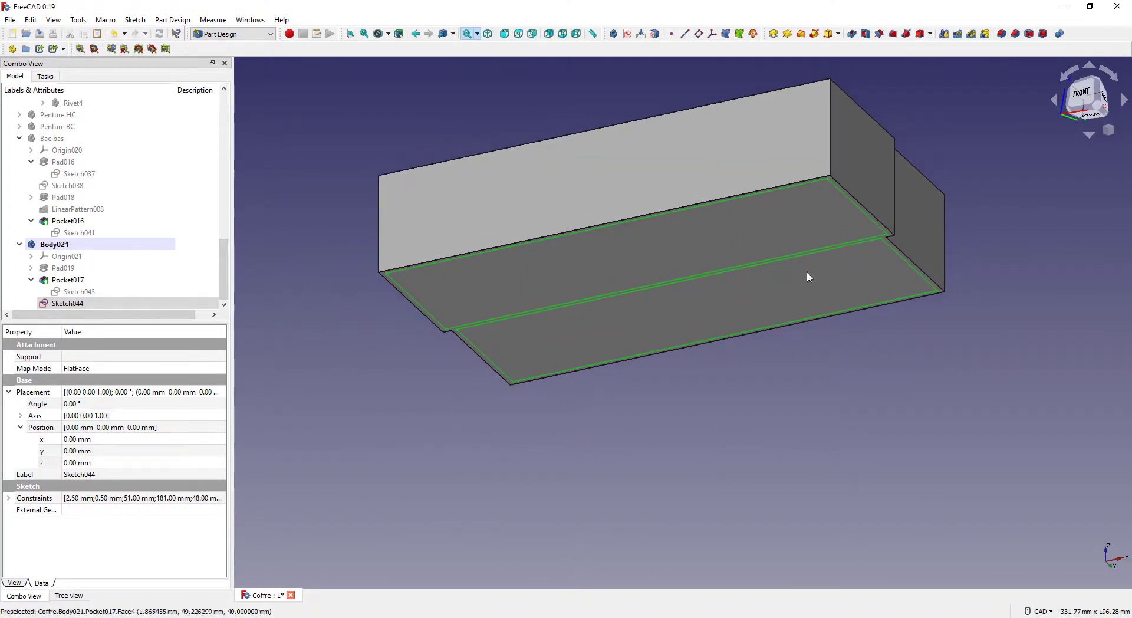
pyautogui.click(774, 35)
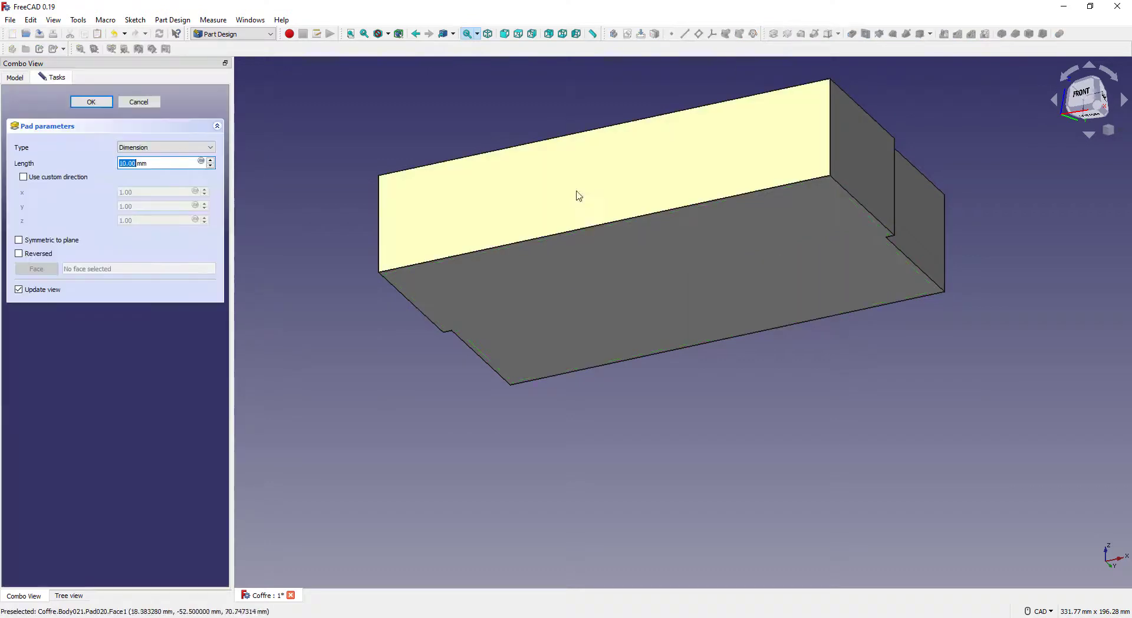
pyautogui.click(20, 253)
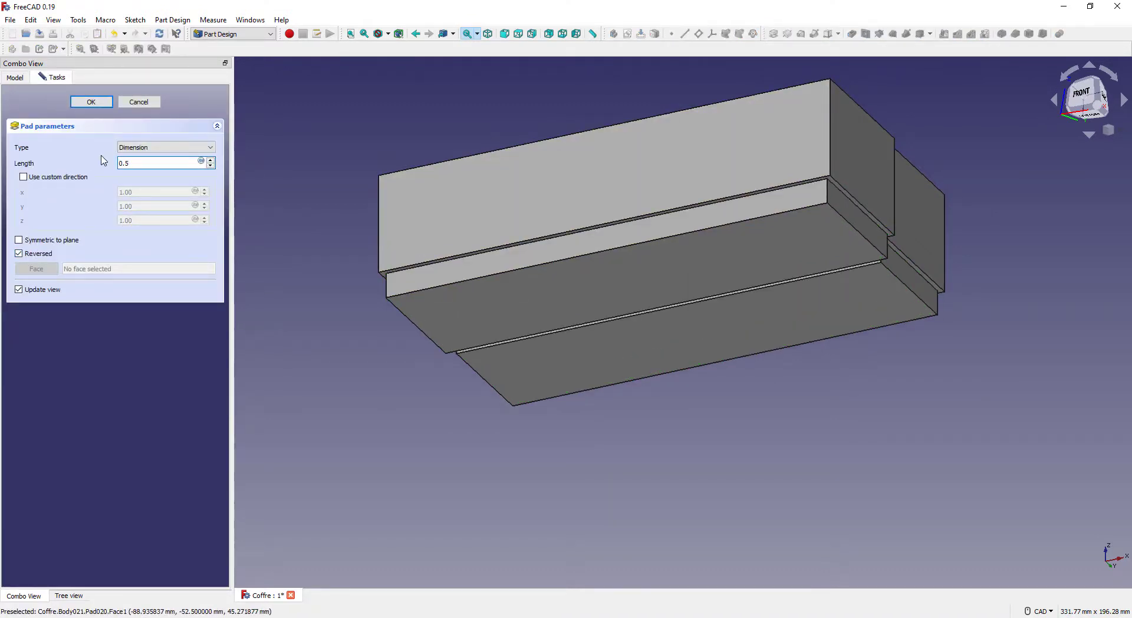
pyautogui.click(109, 105)
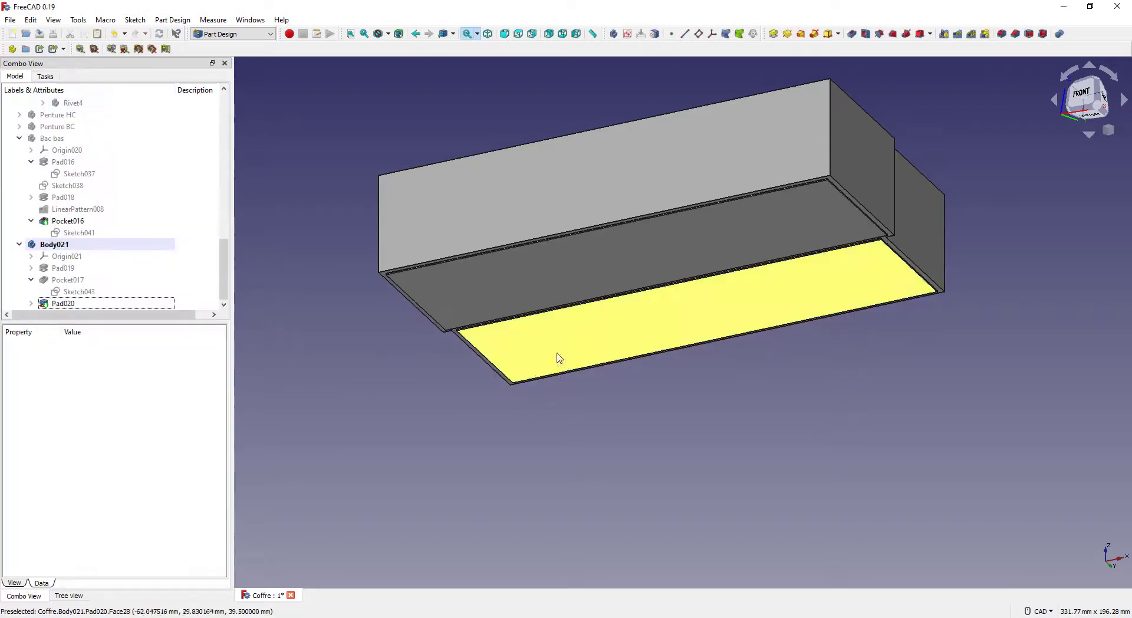
# Step: Edit the boss sketch Sketch044 and resize its lower rectangle to 180 mm wide by 50.5 mm high
pyautogui.scroll(5, 418, 300)
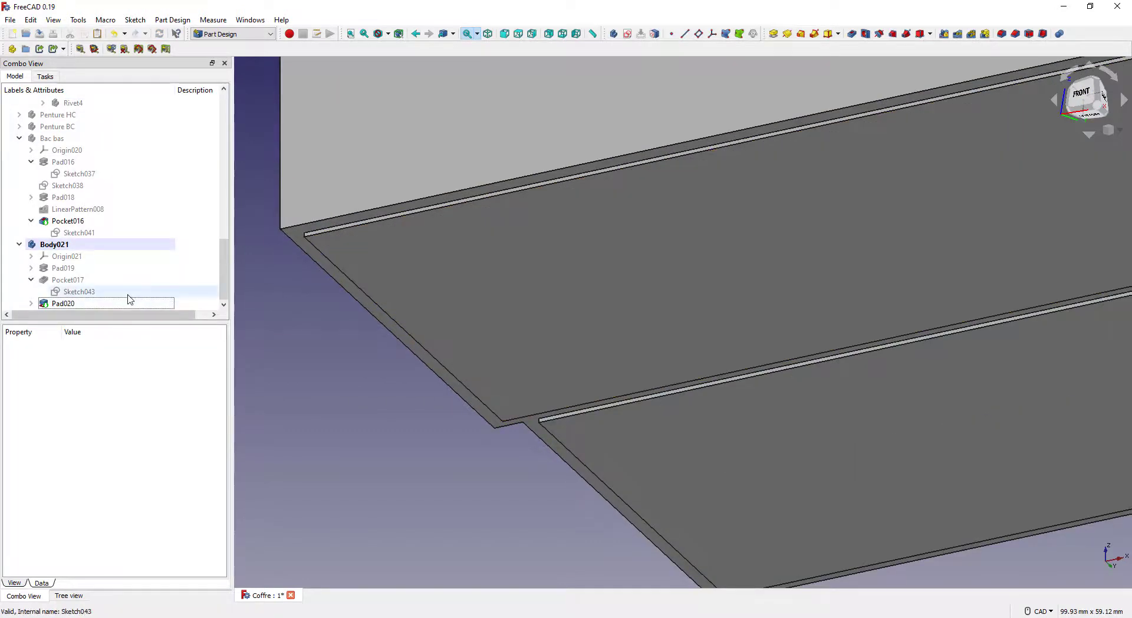
pyautogui.click(32, 303)
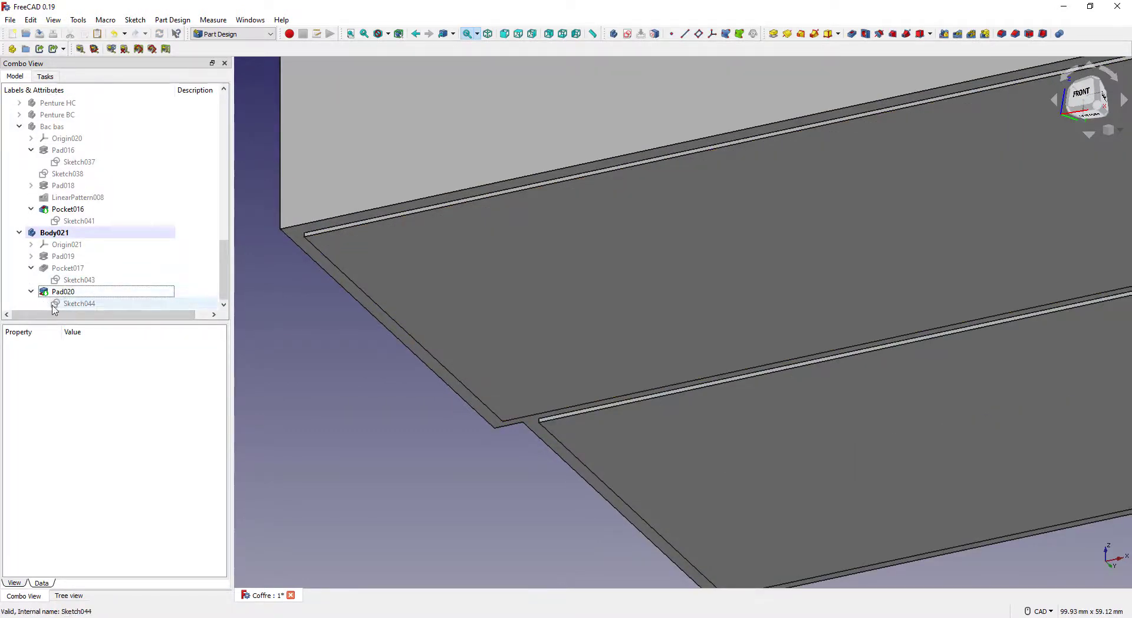
pyautogui.doubleClick(63, 303)
pyautogui.scroll(6, 416, 275)
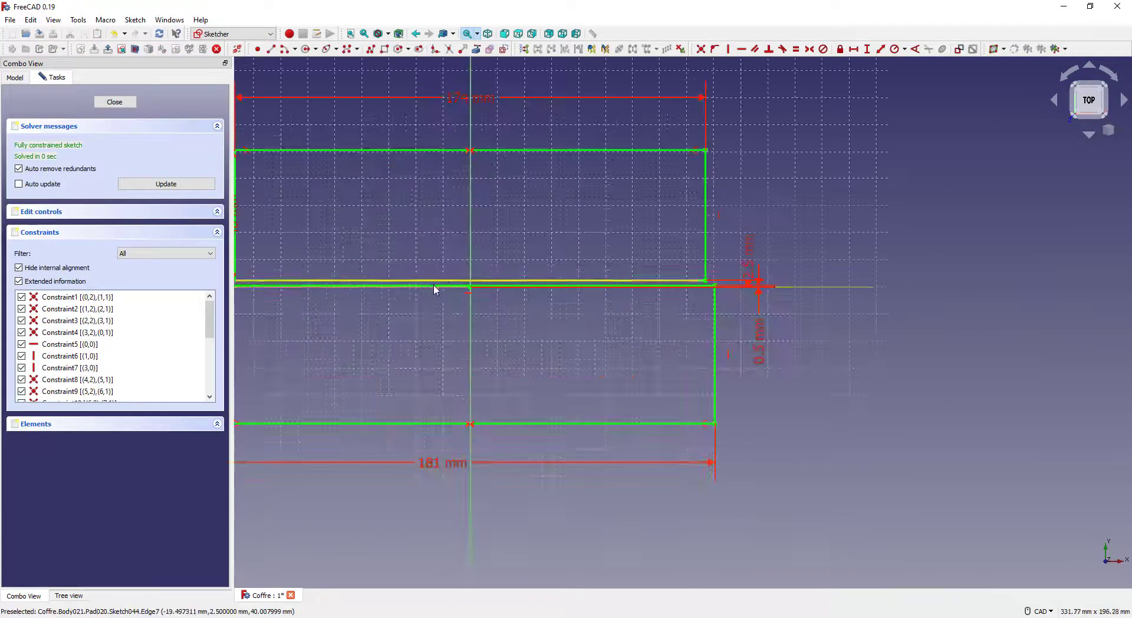
pyautogui.scroll(-2, 462, 297)
pyautogui.doubleClick(445, 413)
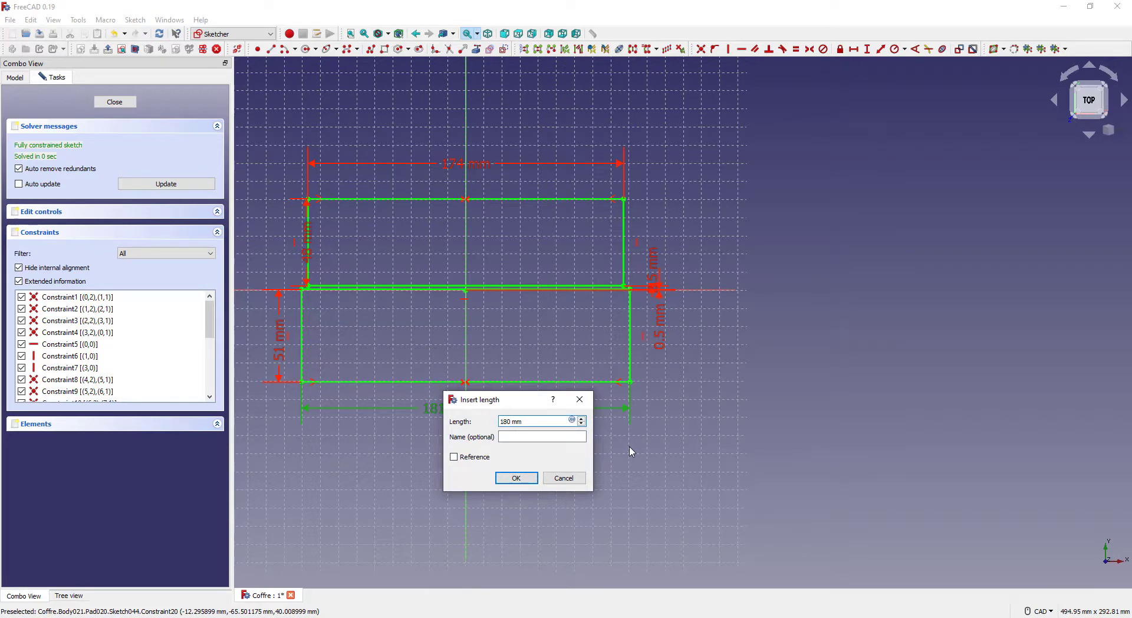
pyautogui.press('Return')
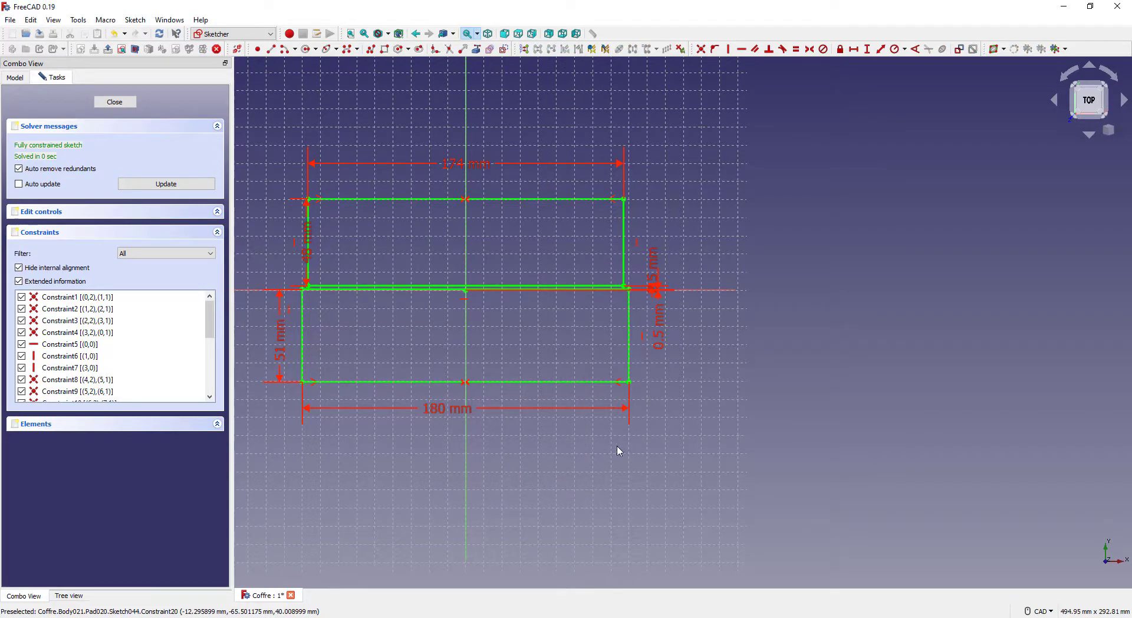
pyautogui.doubleClick(281, 370)
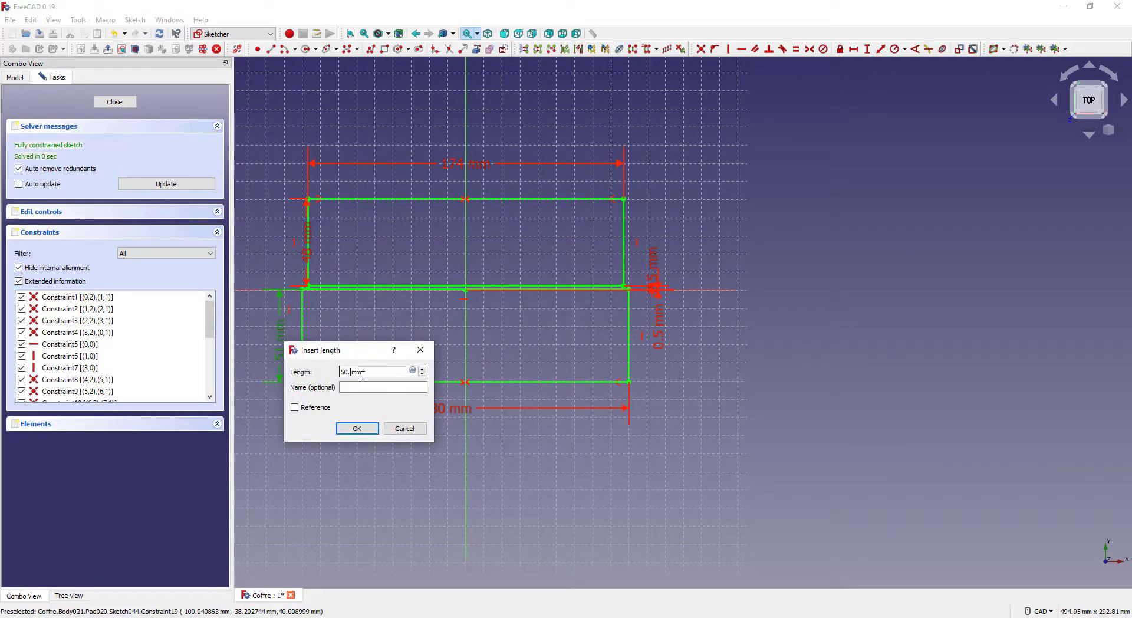
pyautogui.press('Return')
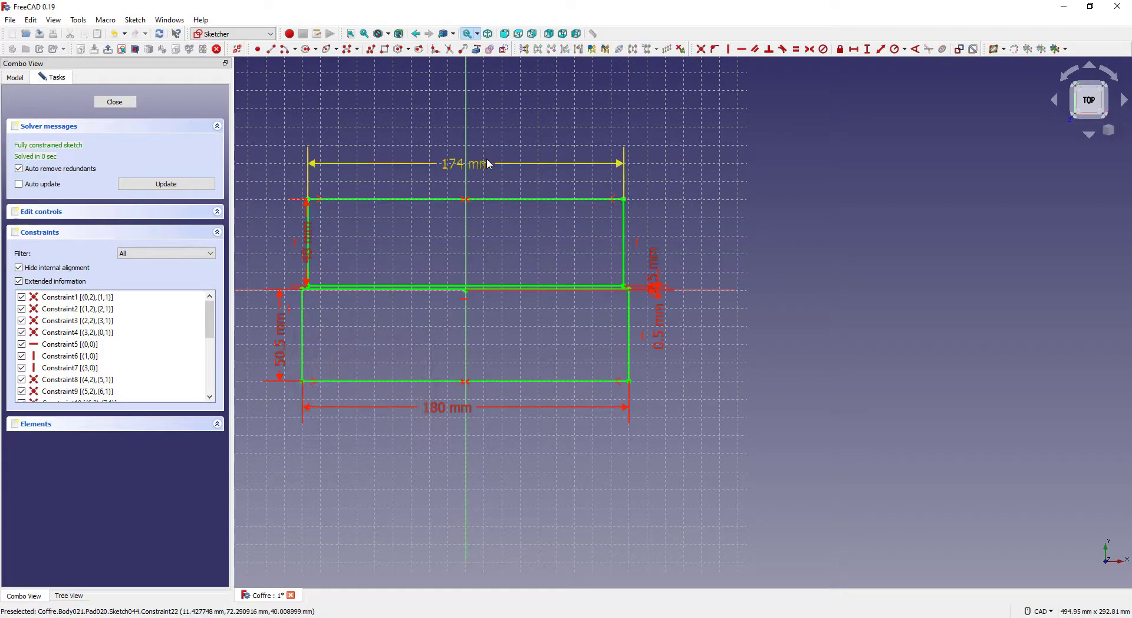
# Step: Resize the sketch's upper rectangle to 173 mm wide by 47.5 mm high and finish editing the sketch
pyautogui.doubleClick(487, 164)
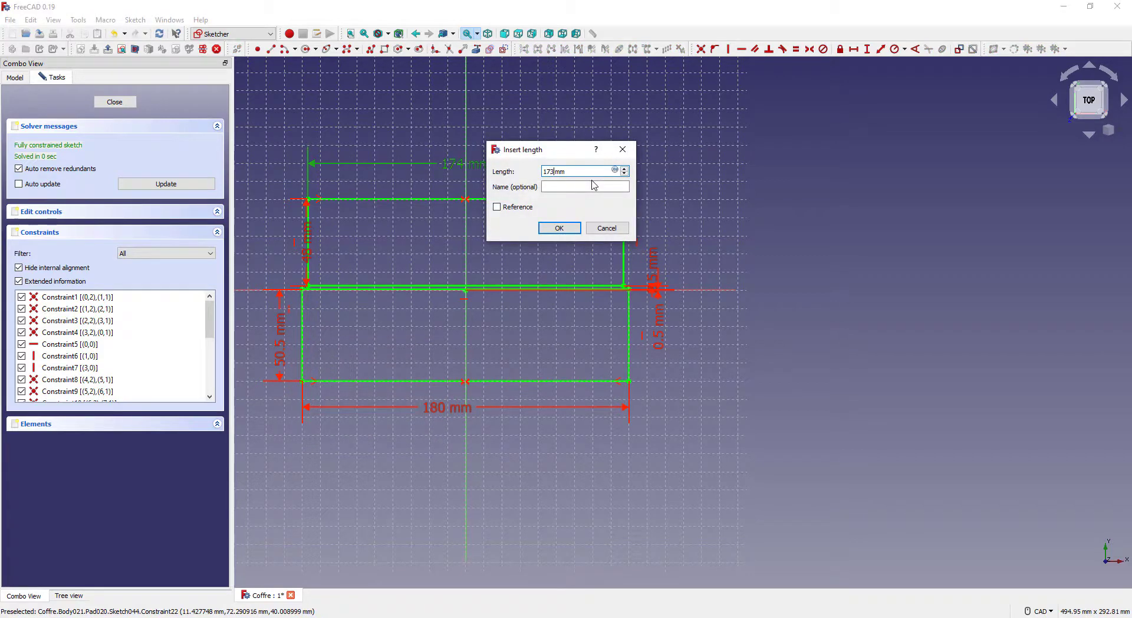
pyautogui.write('173')
pyautogui.press('Return')
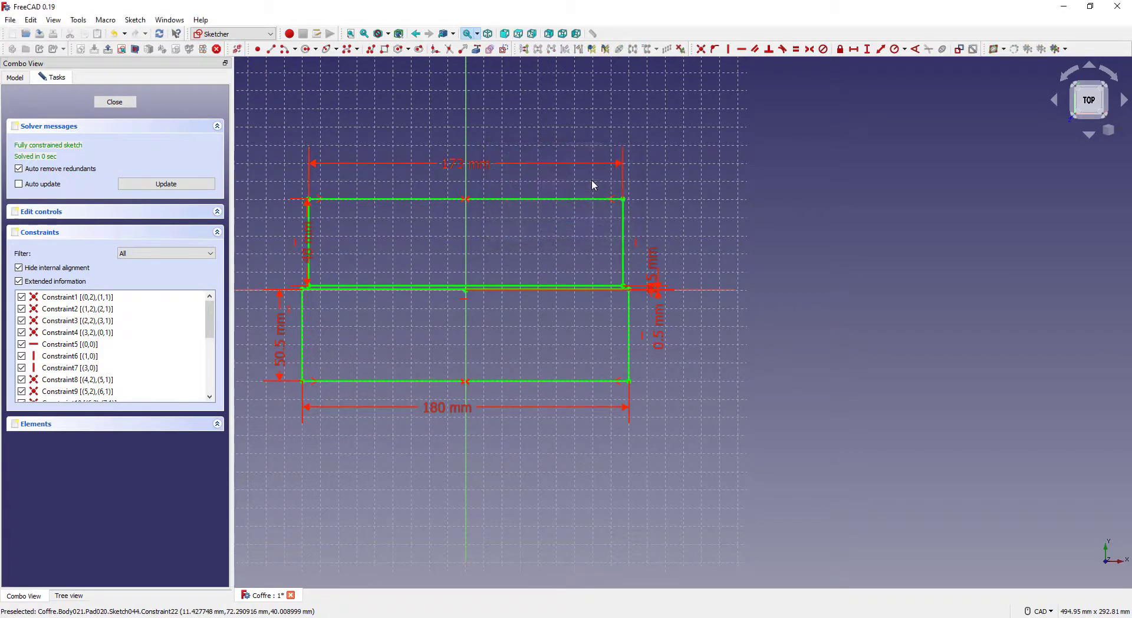
pyautogui.doubleClick(310, 260)
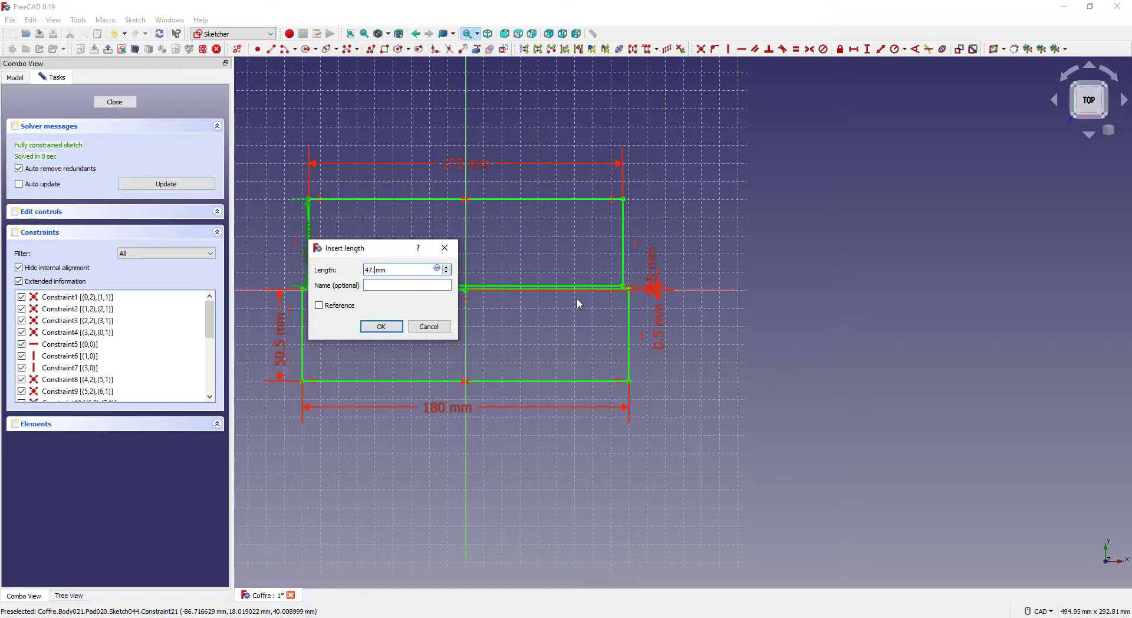
pyautogui.press('Return')
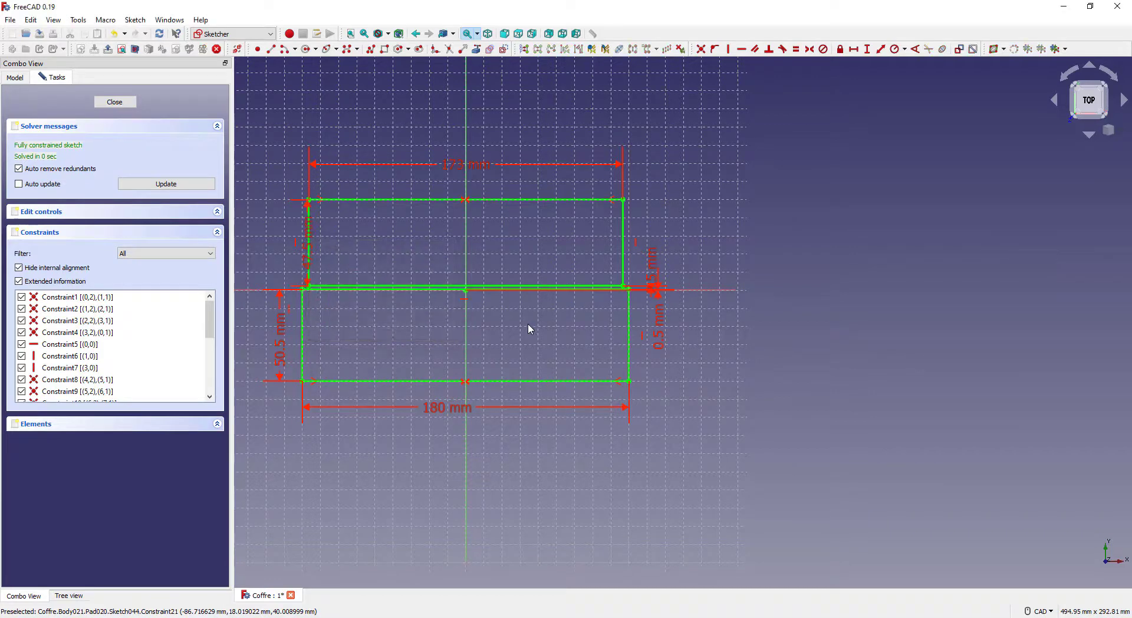
pyautogui.press('Escape')
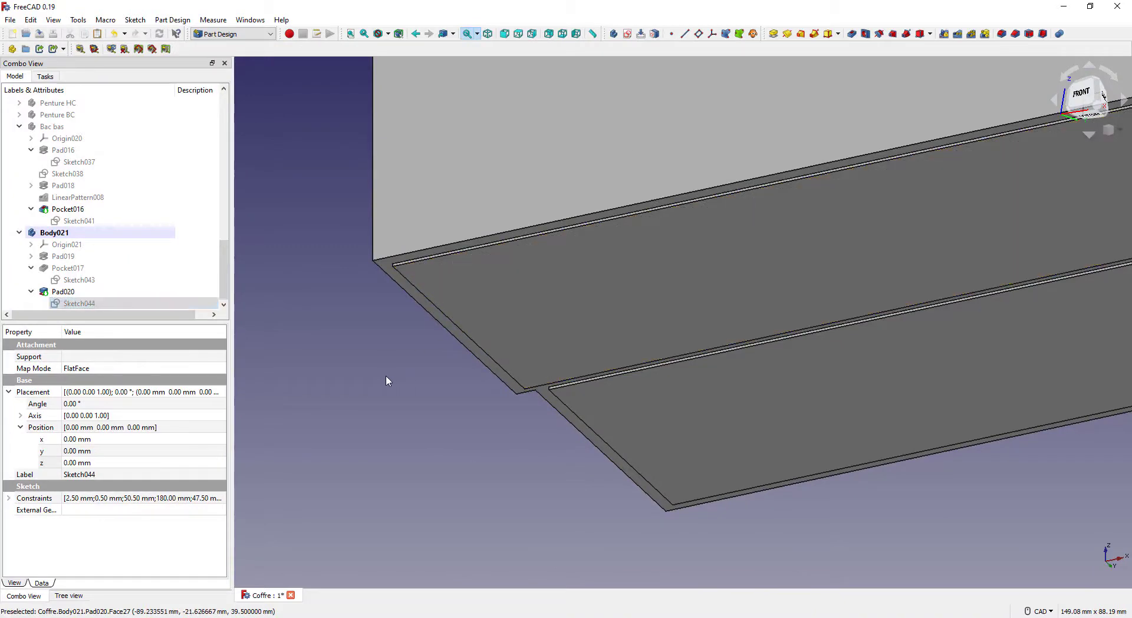
# Step: Show the Bac bas body again beneath the new tray and fit both trays in the view
pyautogui.moveTo(386, 376); pyautogui.dragTo(401, 404, button='middle')
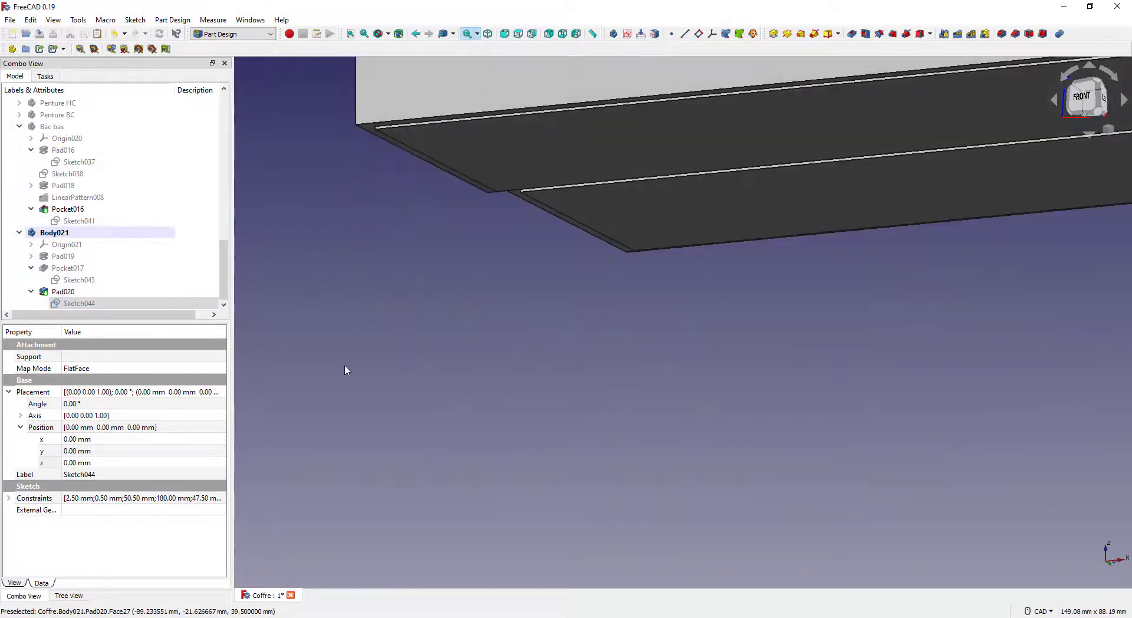
pyautogui.click(77, 127)
pyautogui.click(405, 397)
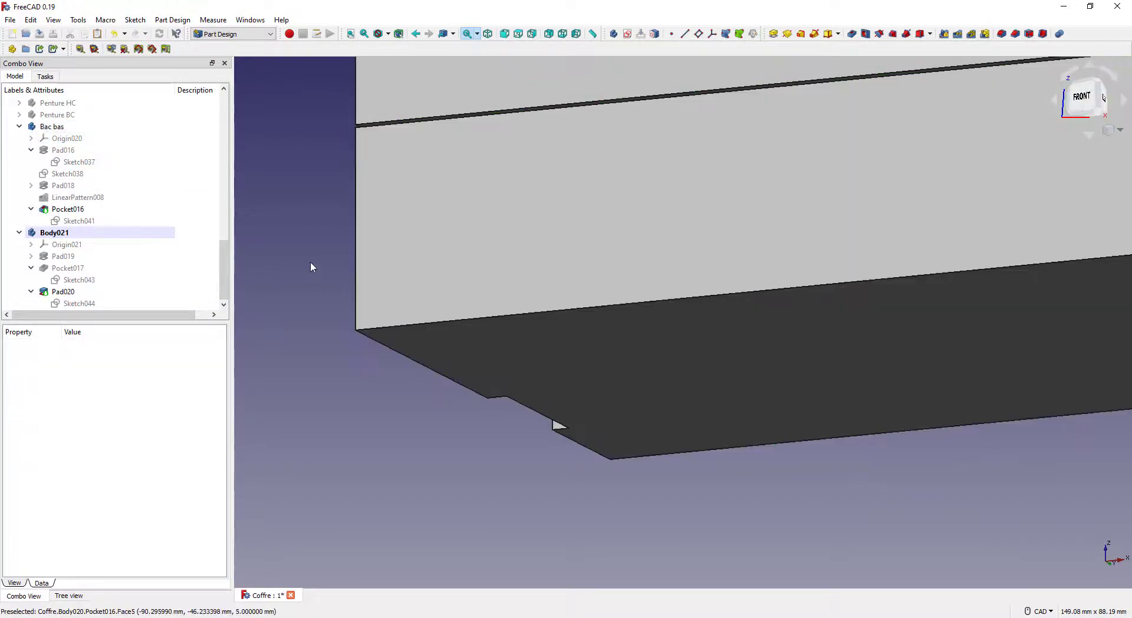
pyautogui.moveTo(310, 265); pyautogui.dragTo(345, 406, button='middle')
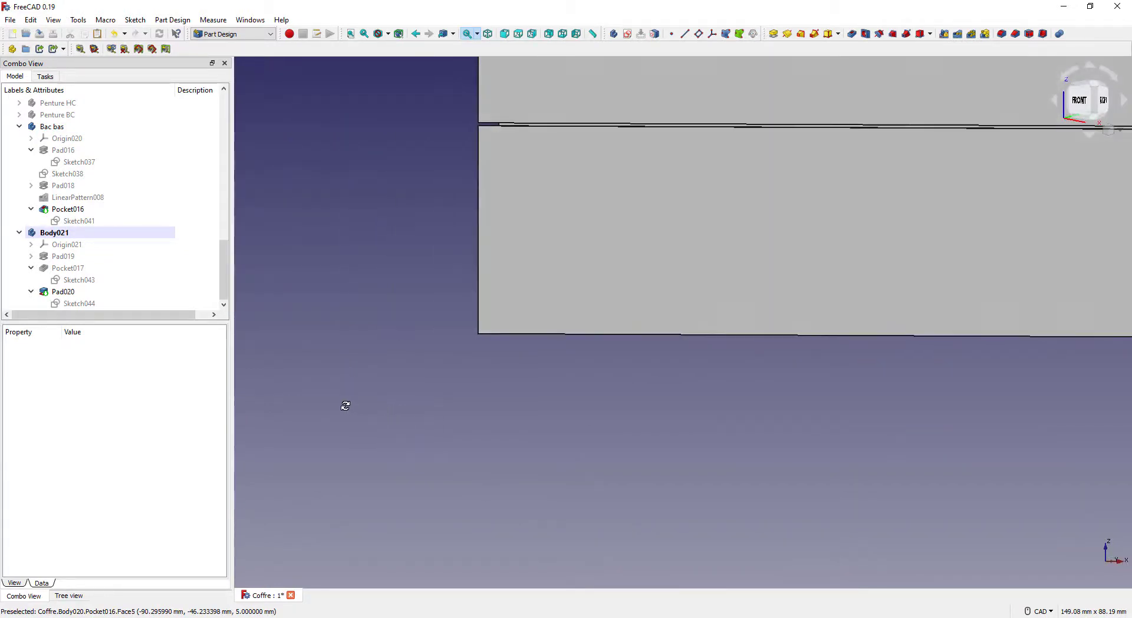
pyautogui.press('v')
pyautogui.press('f')
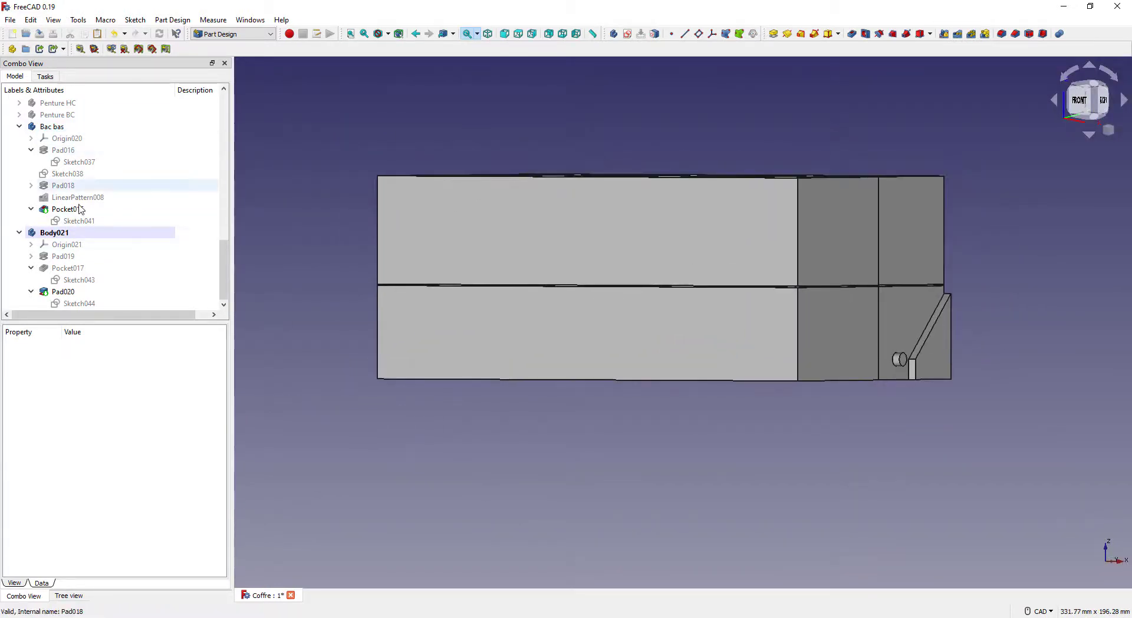
# Step: Rename Body021 to "Bac haut" and set its Z position to 39.5 mm
pyautogui.click(81, 234)
pyautogui.click(132, 464)
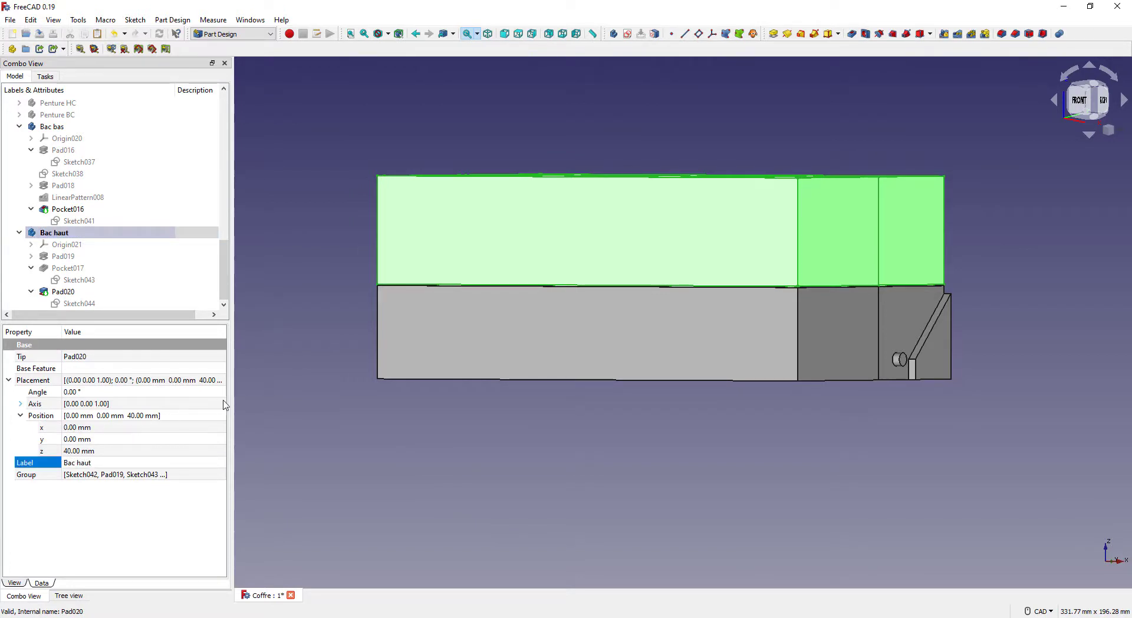
pyautogui.click(180, 453)
pyautogui.write('39.5')
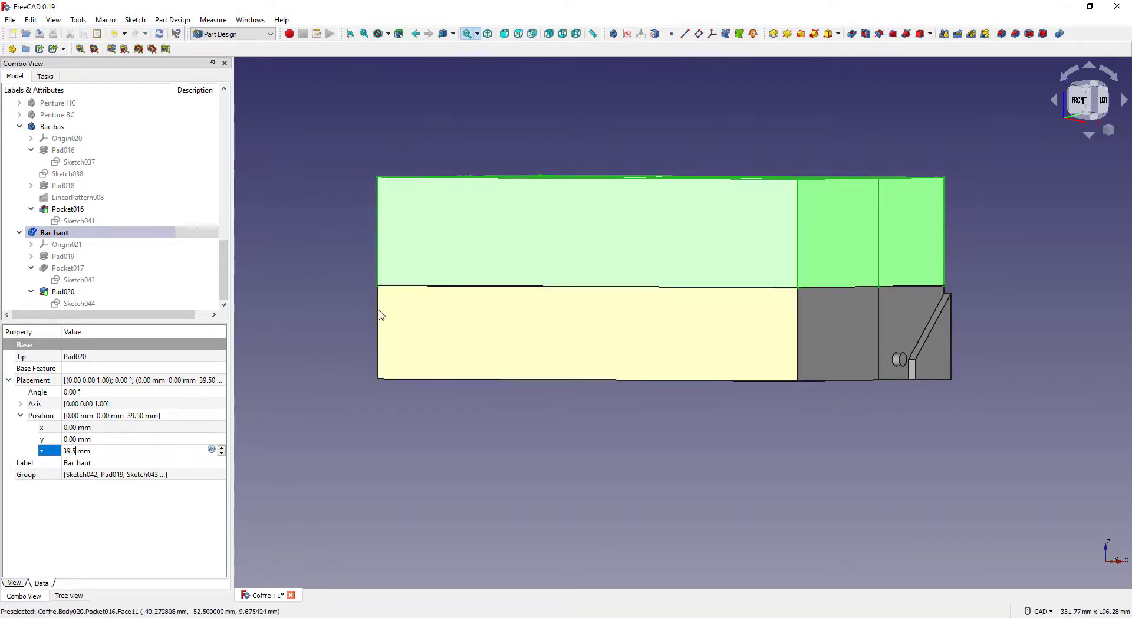
# Step: Set the Bac bas body's transparency to 80 and inspect how the upper tray's bosses fit into its compartments
pyautogui.click(67, 126)
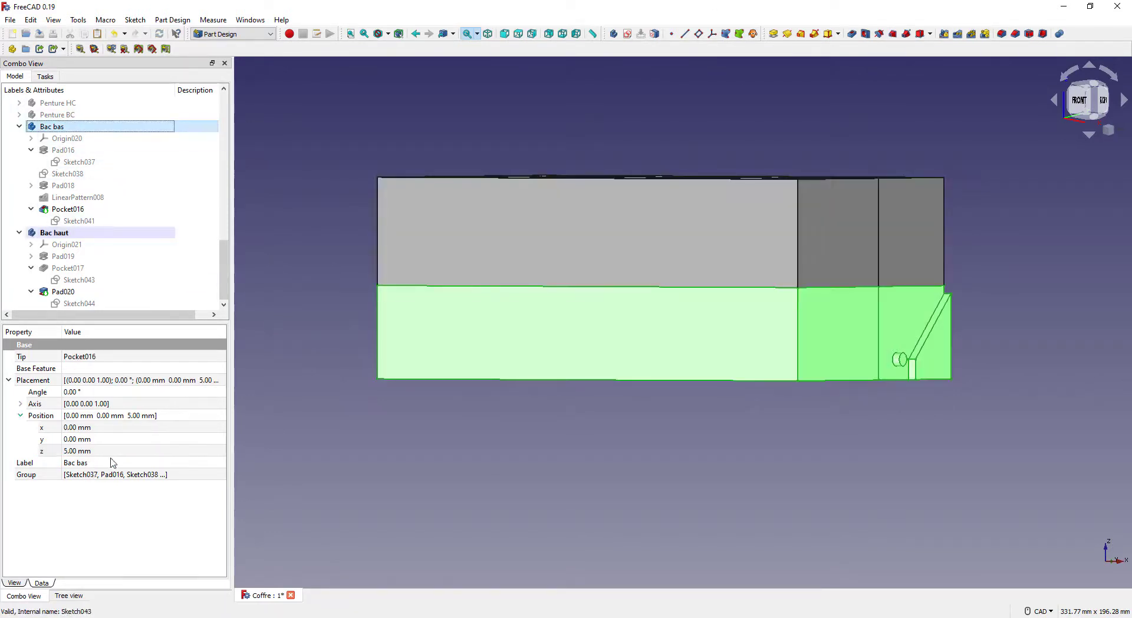
pyautogui.click(14, 583)
pyautogui.click(85, 548)
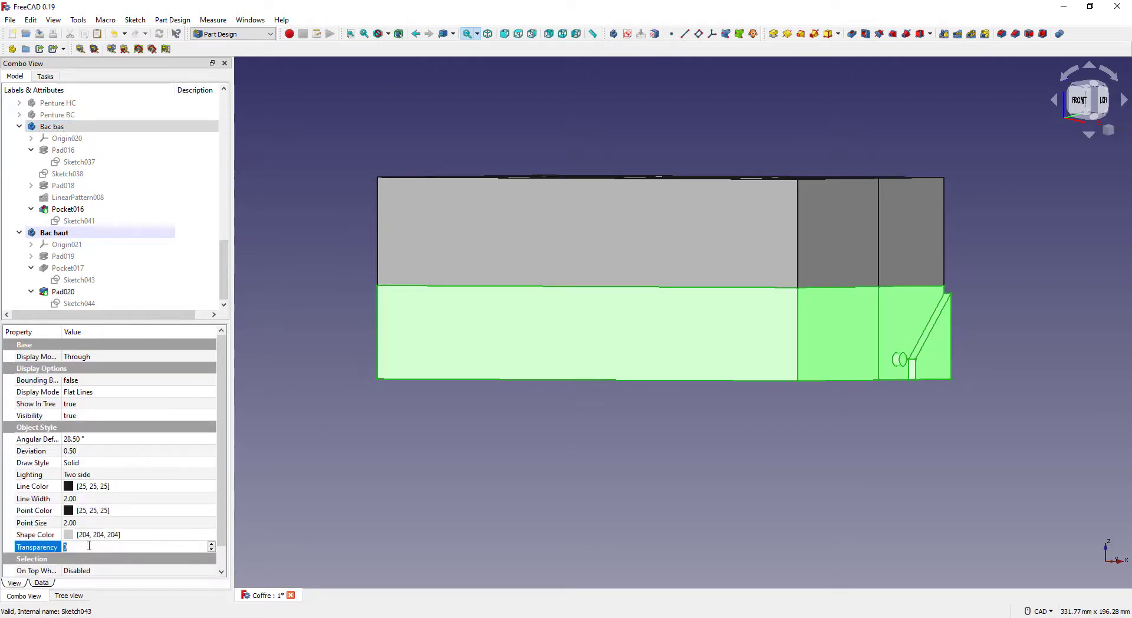
pyautogui.write('80')
pyautogui.click(438, 508)
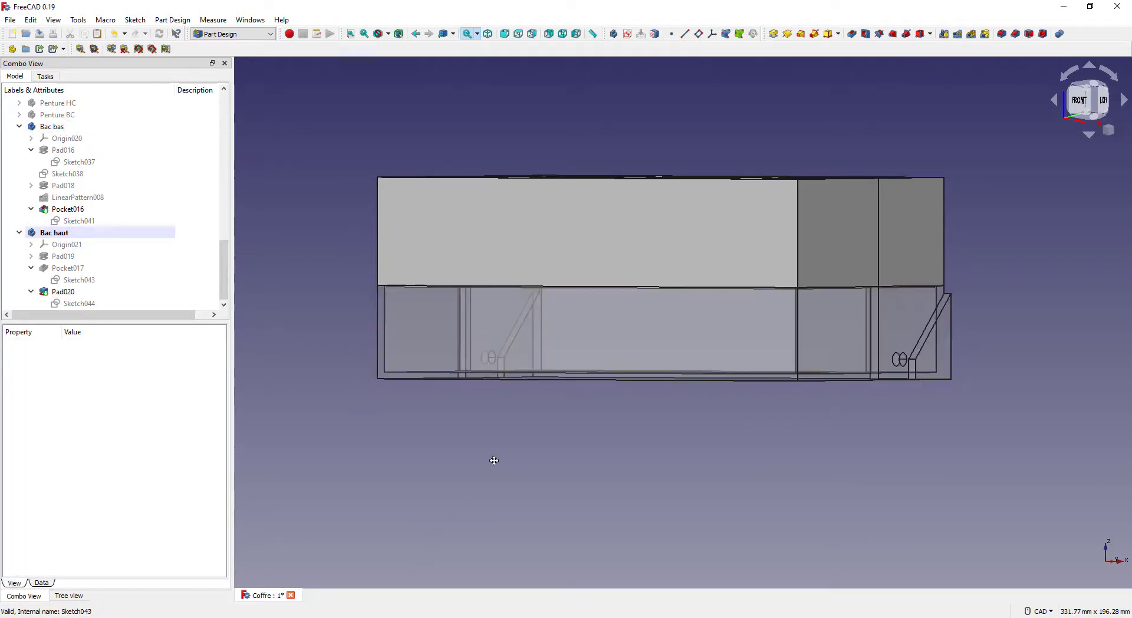
pyautogui.moveTo(493, 461); pyautogui.dragTo(500, 443, button='middle')
pyautogui.scroll(10, 333, 337)
pyautogui.scroll(-8, 450, 403)
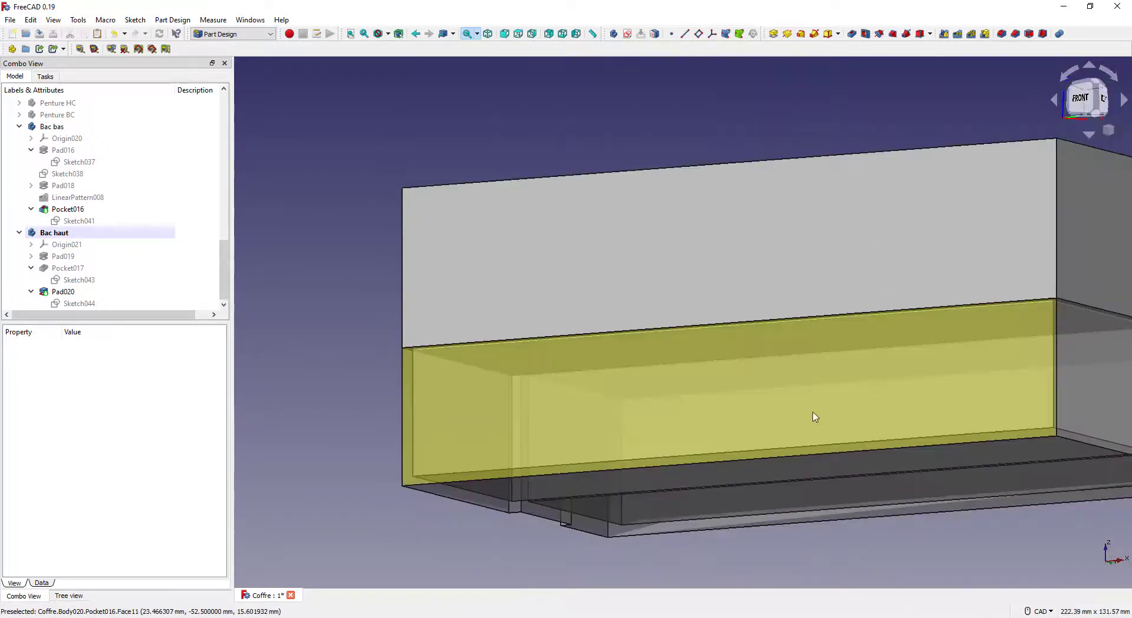
pyautogui.moveTo(814, 416); pyautogui.dragTo(328, 336, button='middle')
pyautogui.scroll(8, 740, 232)
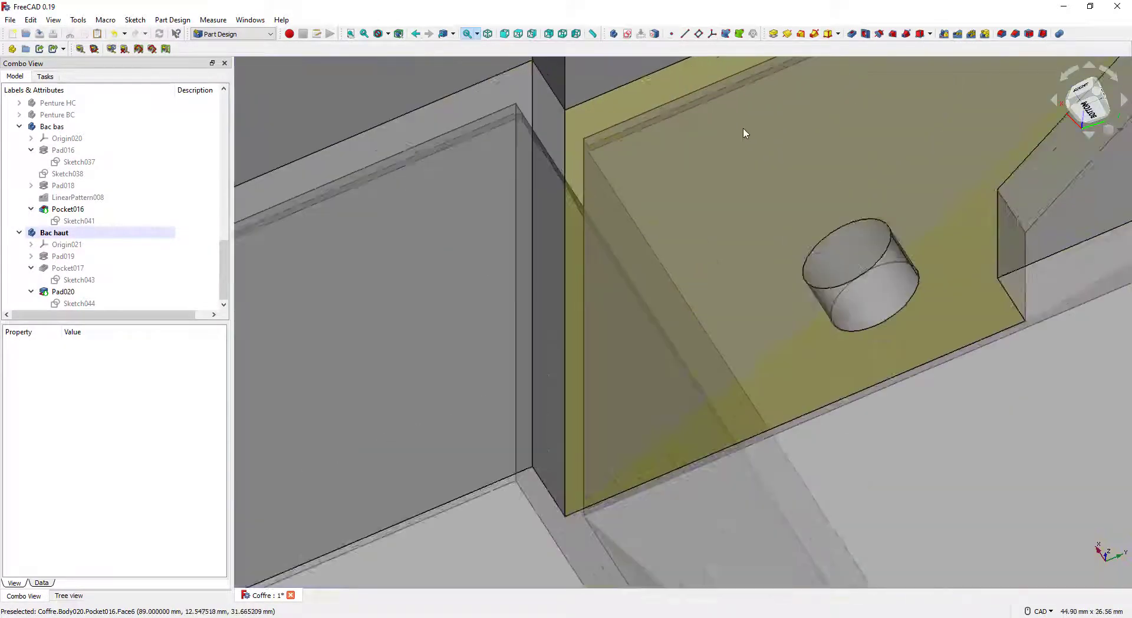
pyautogui.scroll(2, 454, 117)
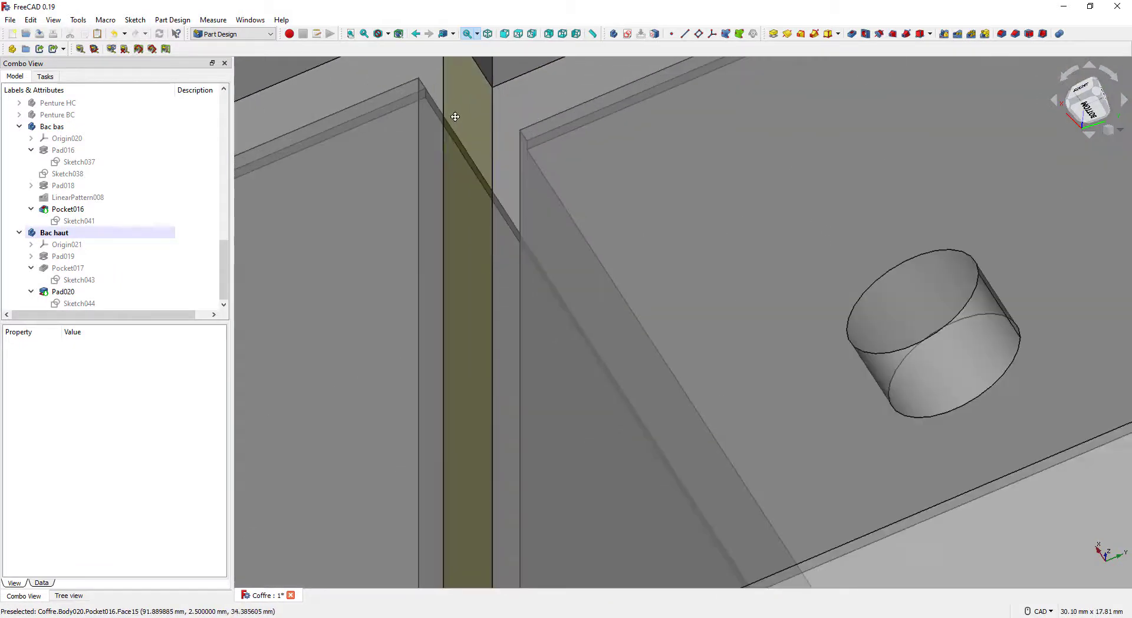
# Step: In Sketch044 of the Bac haut body, set the upper rectangle's vertical distance from the horizontal axis to 3 mm
pyautogui.moveTo(454, 114)
pyautogui.mouseDown(button='middle')
pyautogui.moveTo(566, 116)
pyautogui.moveTo(554, 129)
pyautogui.moveTo(582, 134)
pyautogui.moveTo(539, 141)
pyautogui.moveTo(288, 260)
pyautogui.mouseUp(button='middle')
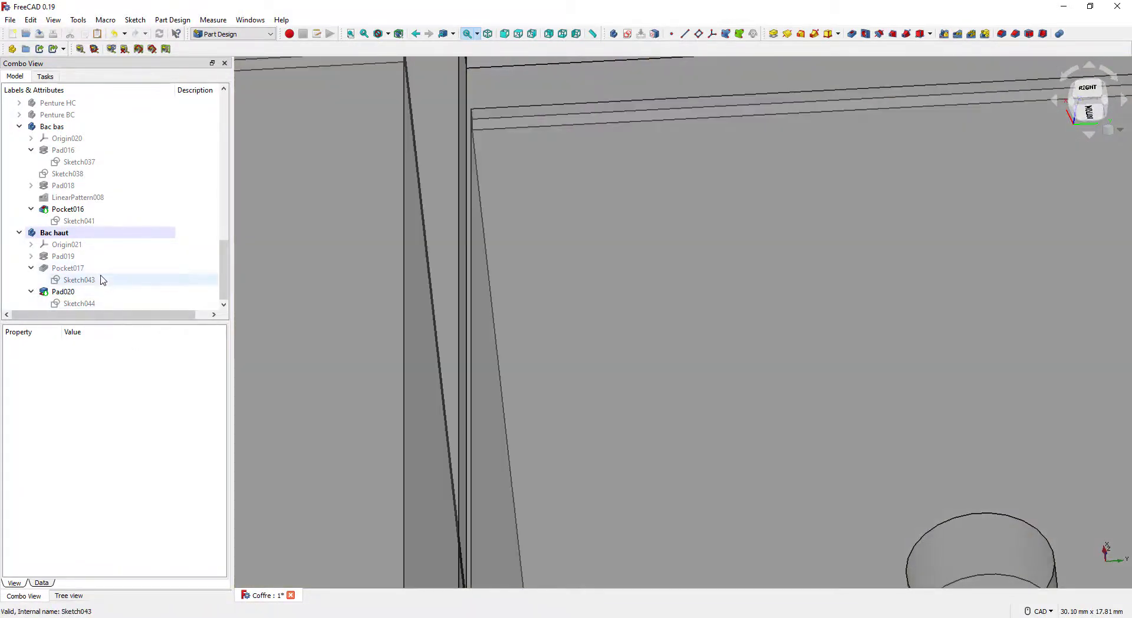
pyautogui.doubleClick(96, 304)
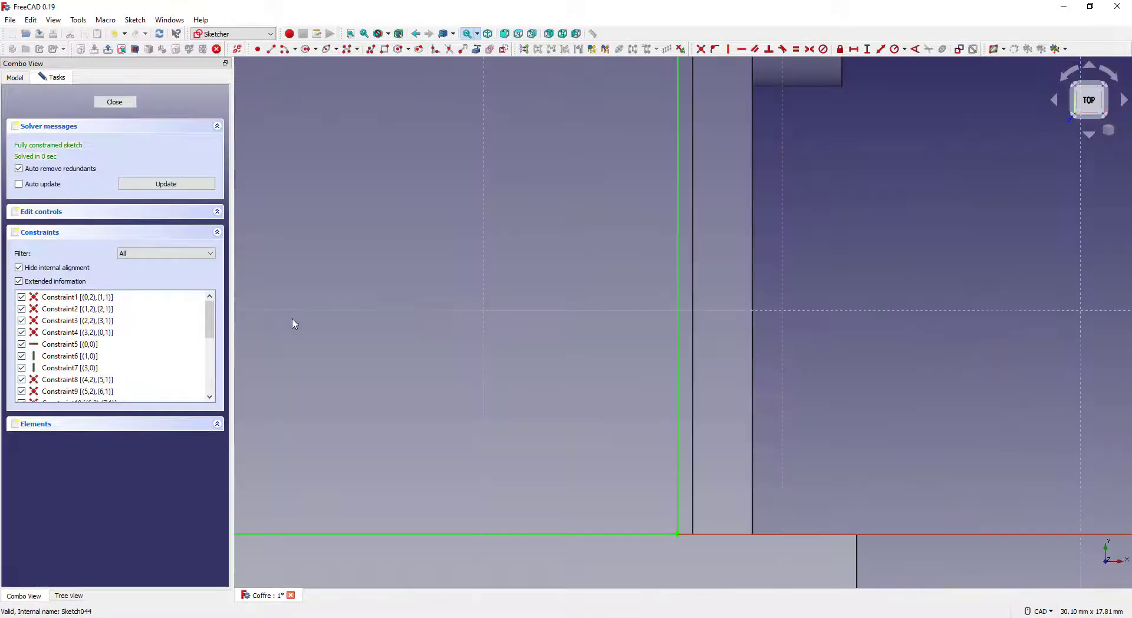
pyautogui.scroll(-10, 554, 274)
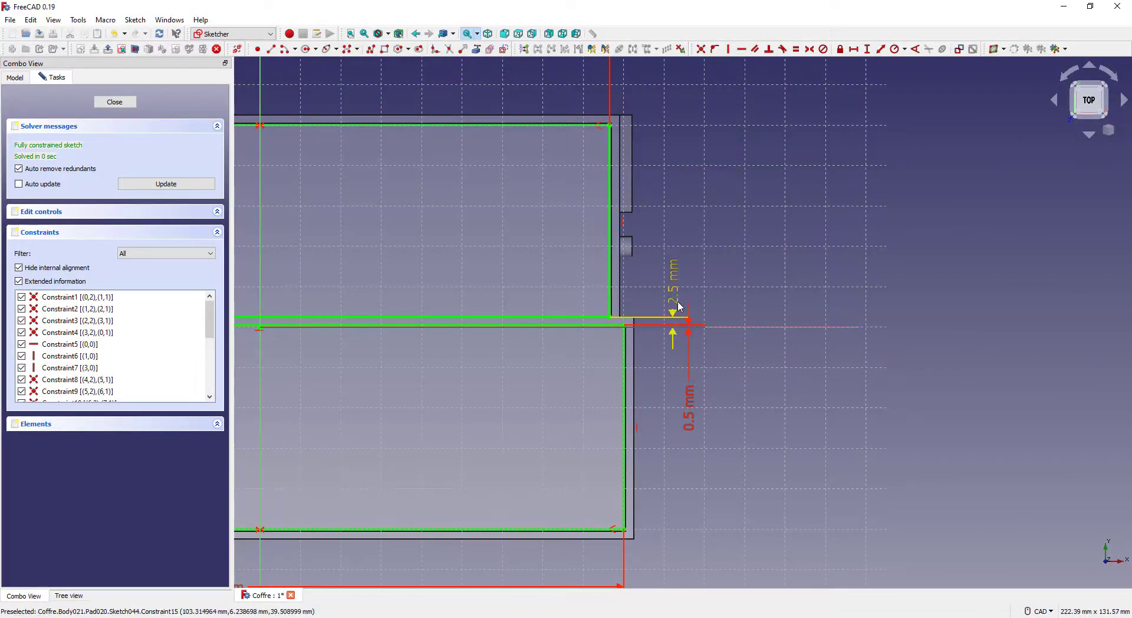
pyautogui.doubleClick(678, 306)
pyautogui.write('3mm')
pyautogui.press('Return')
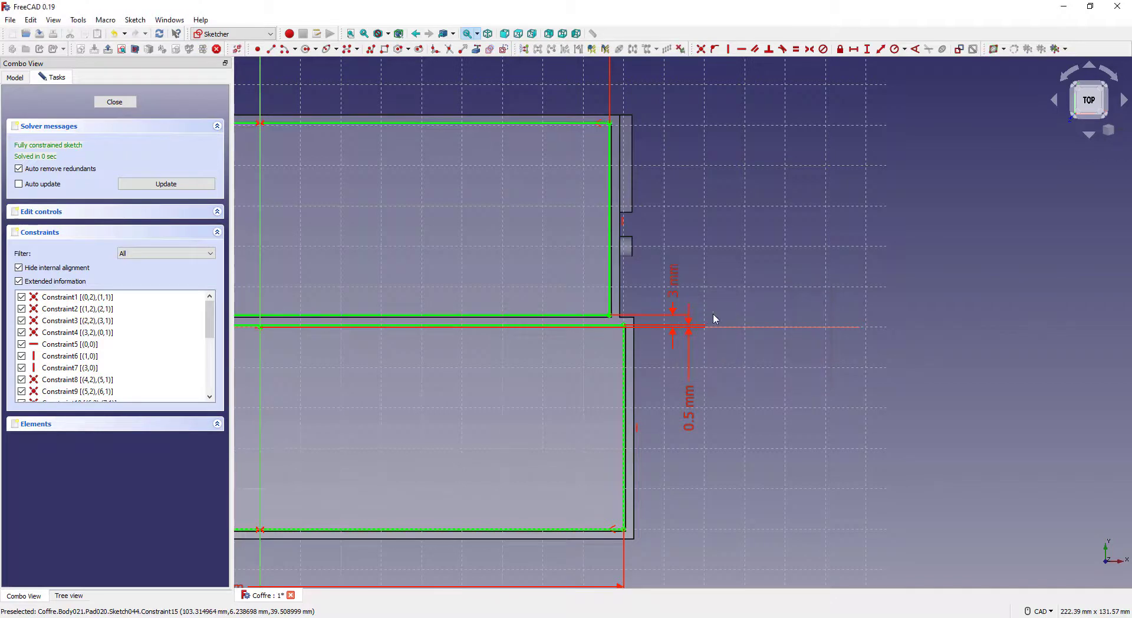
# Step: Try a 1 mm vertical offset between the lower rectangle and the horizontal axis
pyautogui.doubleClick(689, 420)
pyautogui.write('1mm')
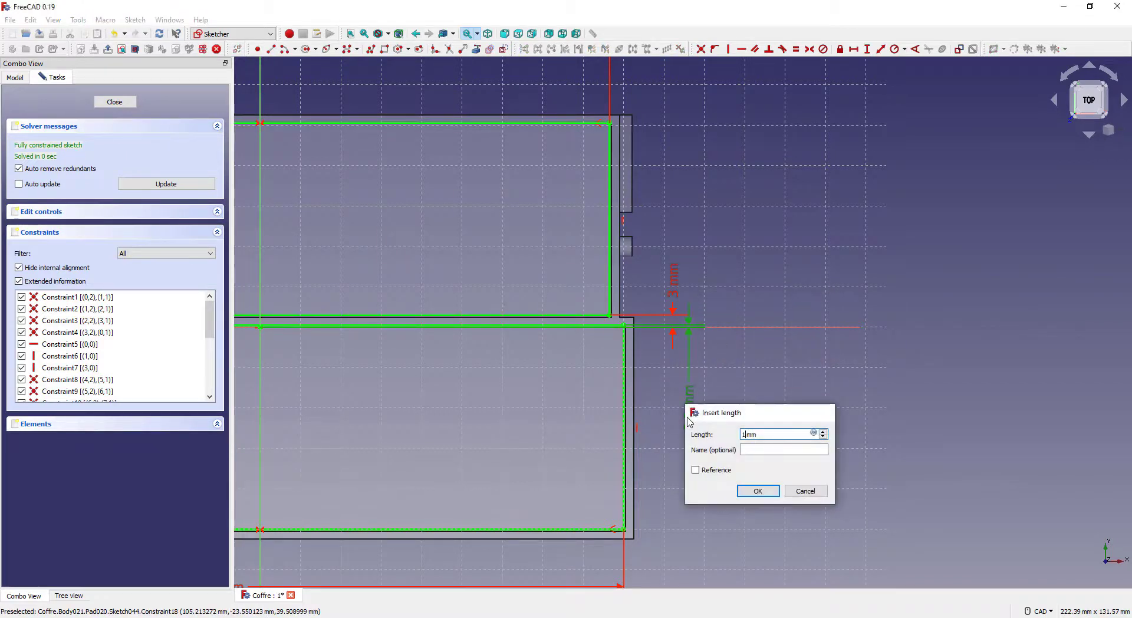
pyautogui.press('Return')
# Step: Set the lower rectangle's offset from the horizontal axis to 0 mm, move its dimension label clear of the rectangles, and finish editing the sketch
pyautogui.doubleClick(685, 418)
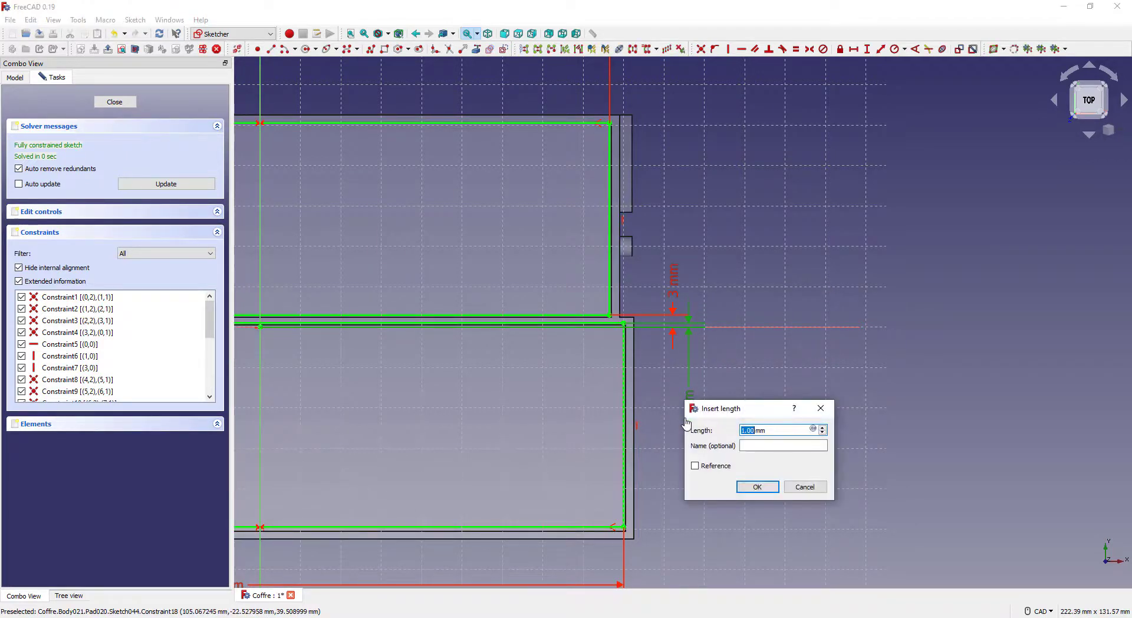
pyautogui.write('0')
pyautogui.press('Return')
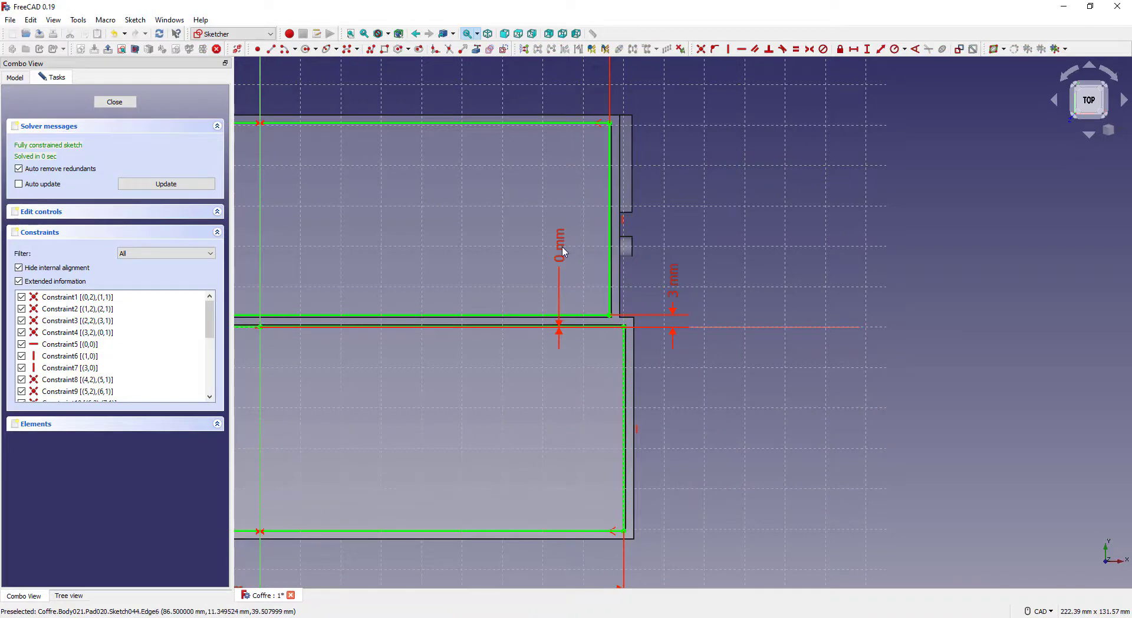
pyautogui.moveTo(560, 250); pyautogui.dragTo(671, 414)
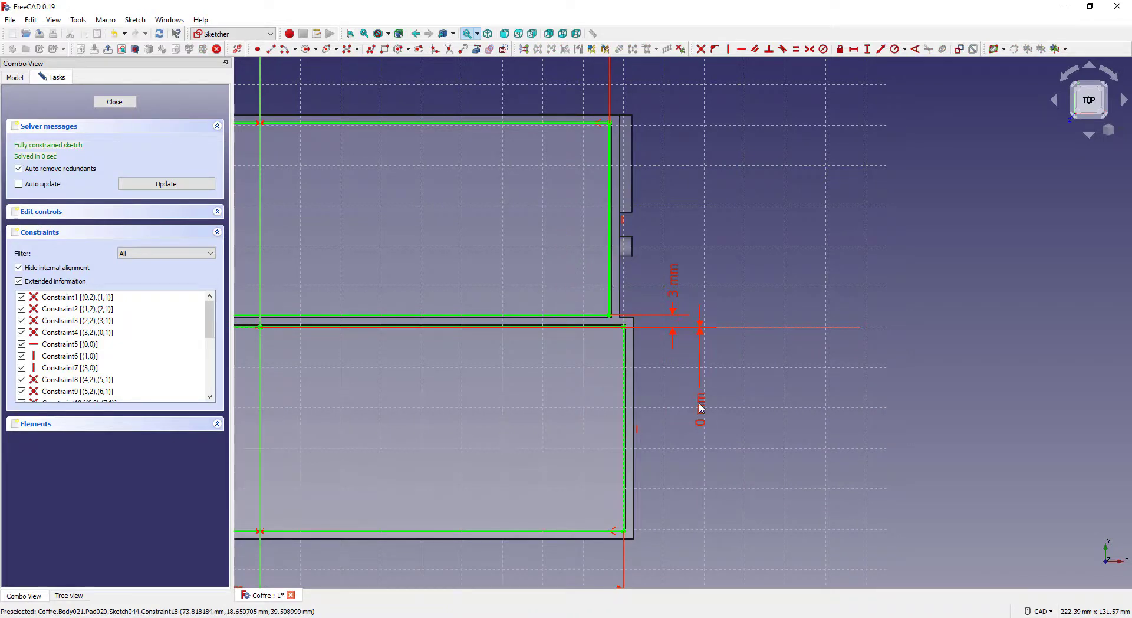
pyautogui.scroll(4, 652, 320)
pyautogui.scroll(-4, 731, 334)
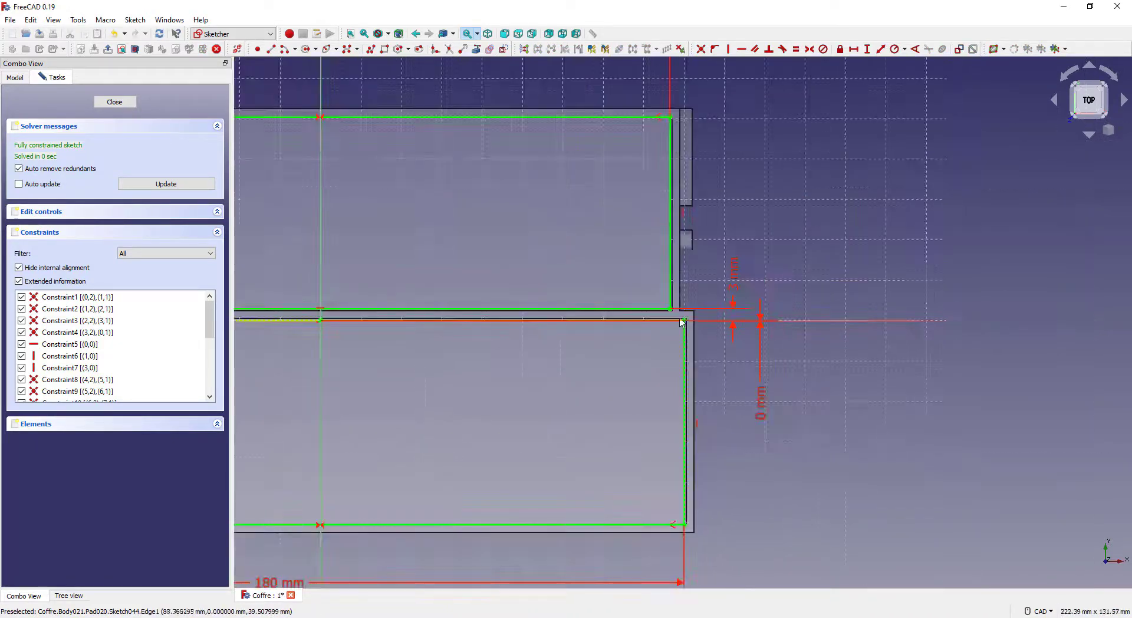
pyautogui.scroll(-4, 683, 322)
pyautogui.click(116, 103)
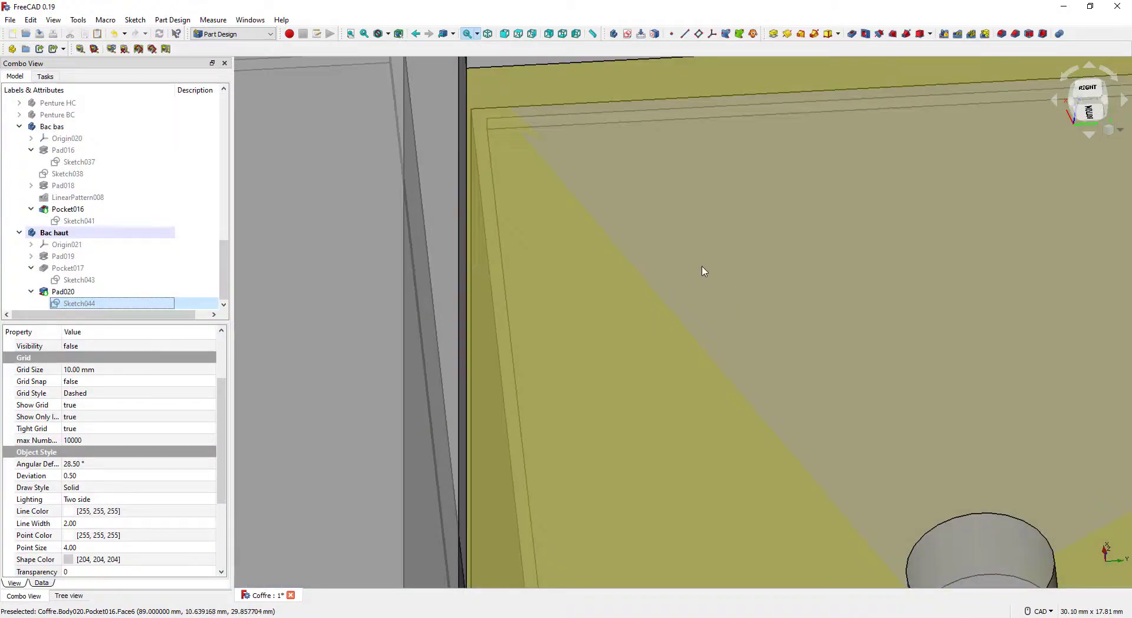
# Step: Set the Bac bas body's transparency to 0
pyautogui.scroll(-5, 702, 268)
pyautogui.moveTo(758, 246); pyautogui.dragTo(554, 425, button='middle')
pyautogui.moveTo(922, 387); pyautogui.dragTo(812, 389, button='middle')
pyautogui.scroll(-4, 619, 373)
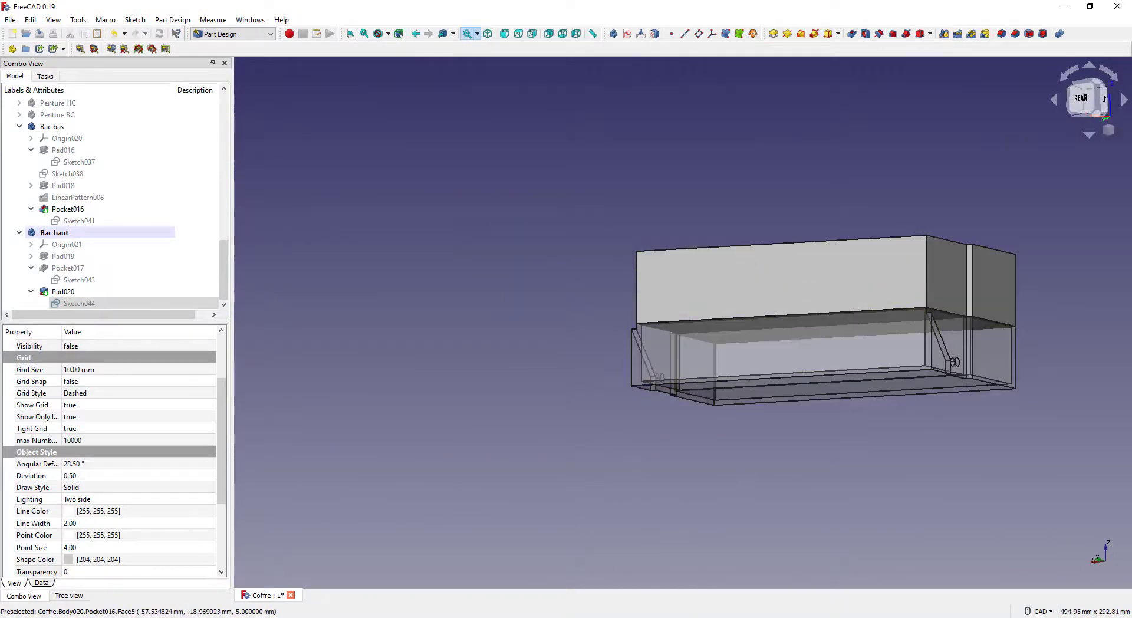
pyautogui.moveTo(1056, 427); pyautogui.dragTo(917, 442, button='middle')
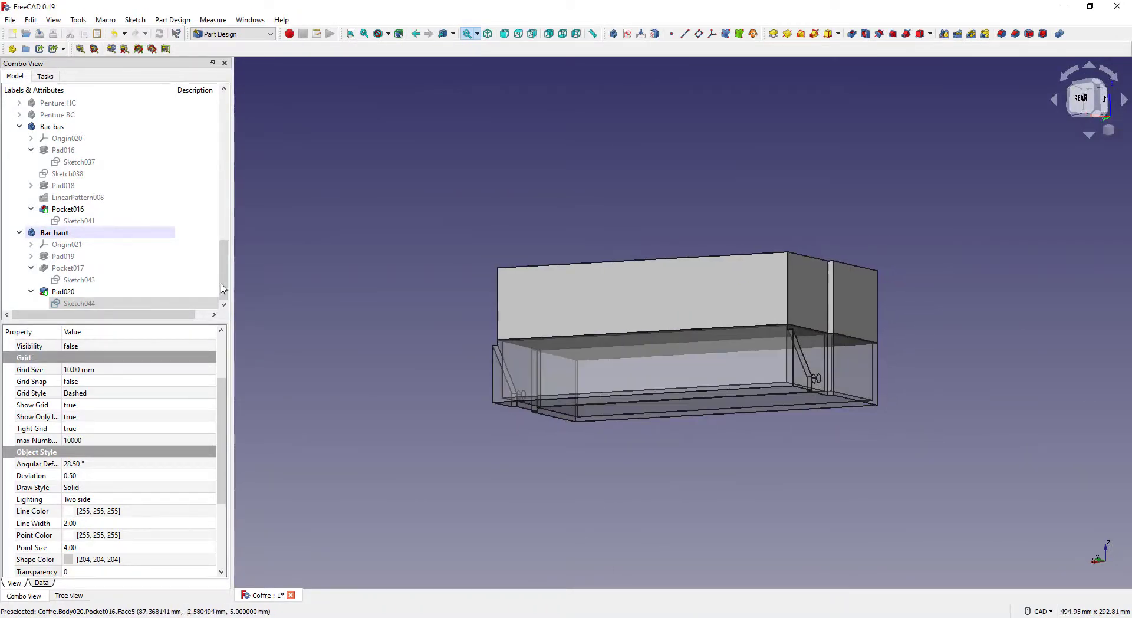
pyautogui.click(53, 126)
pyautogui.click(130, 524)
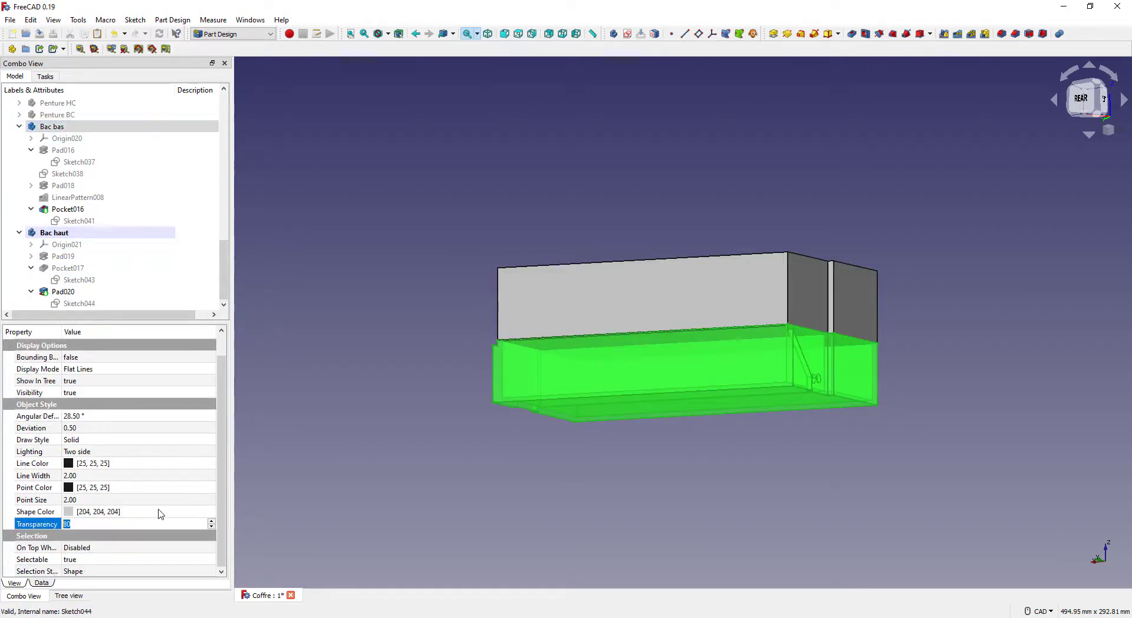
pyautogui.write('0')
pyautogui.press('Return')
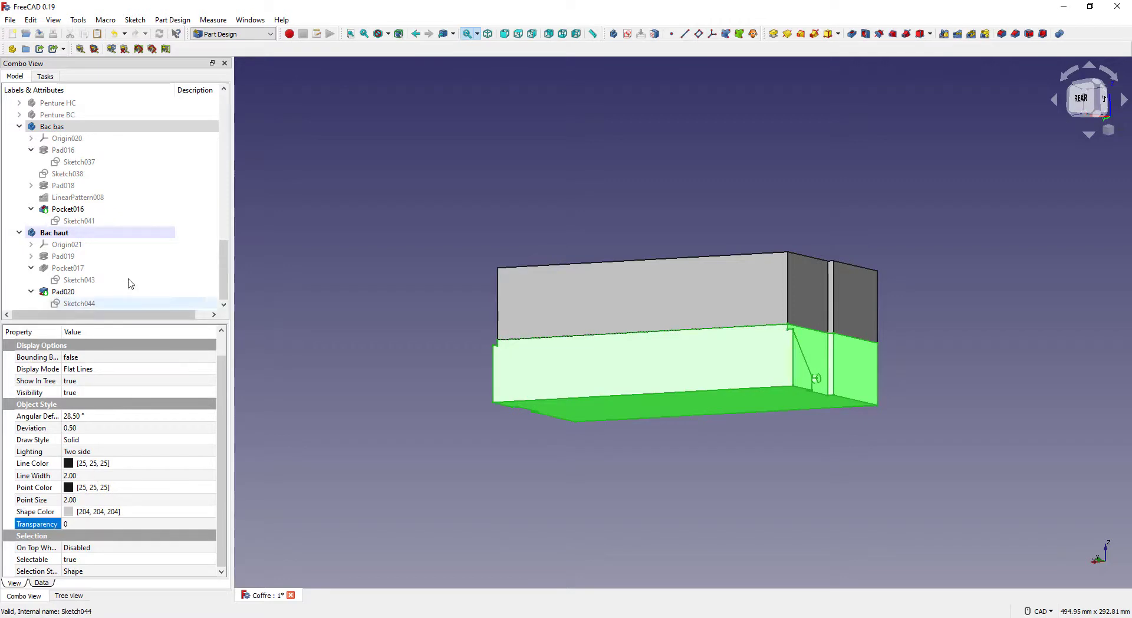
# Step: Deactivate the Bac haut body, collapse the Bac bas features in the tree, and view both stacked trays from above
pyautogui.rightClick(112, 233)
pyautogui.click(148, 238)
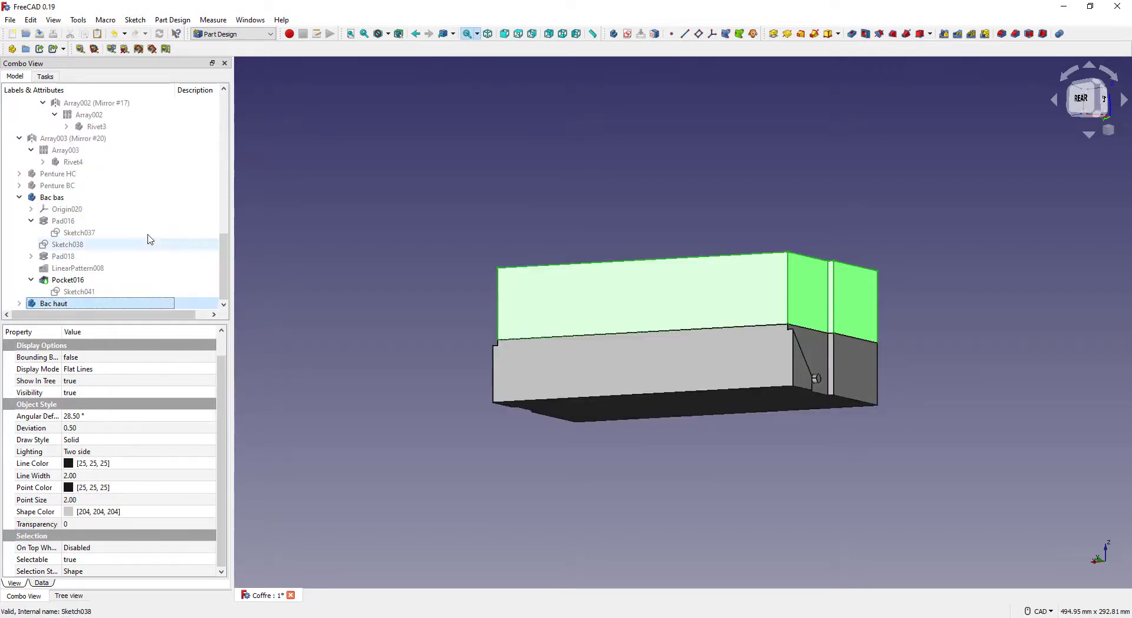
pyautogui.click(20, 197)
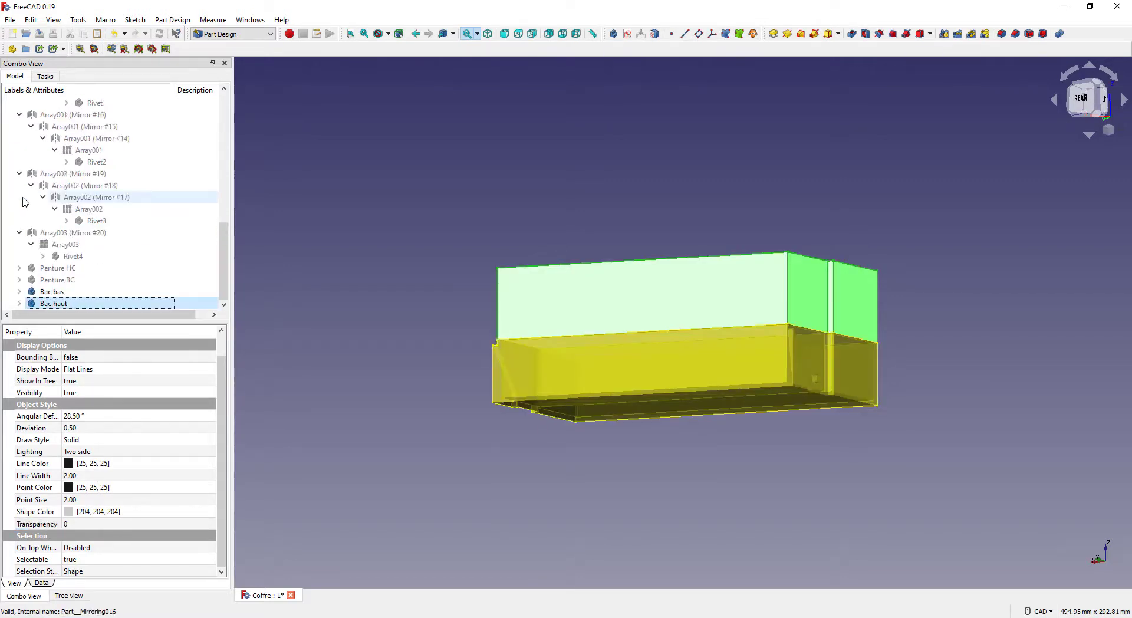
pyautogui.click(507, 210)
pyautogui.moveTo(470, 167); pyautogui.dragTo(578, 414, button='middle')
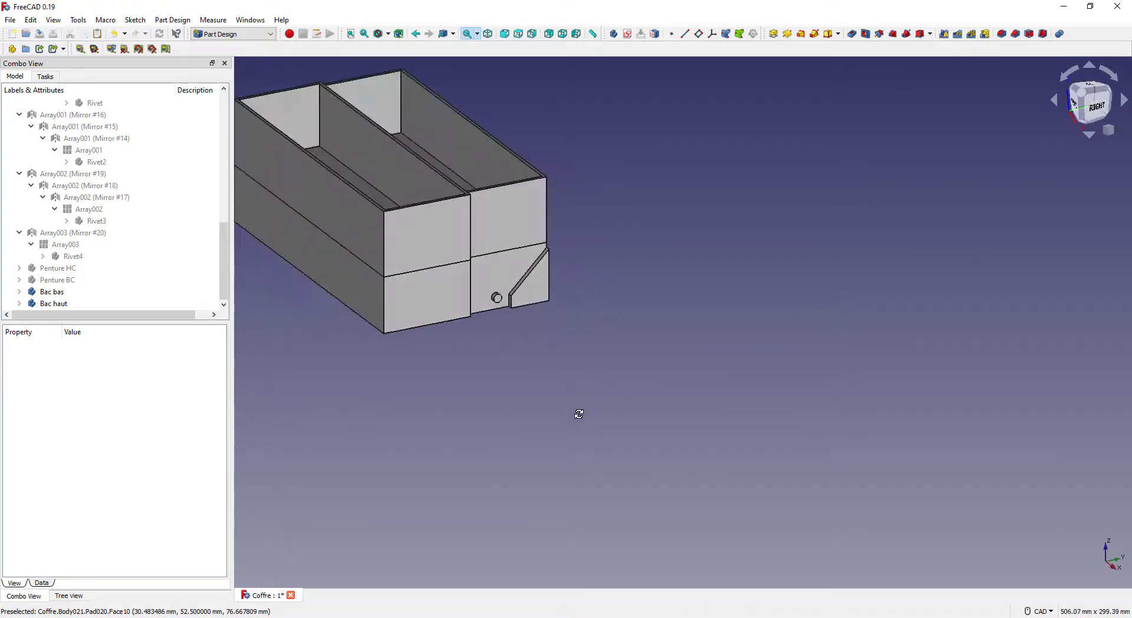
pyautogui.moveTo(594, 356); pyautogui.dragTo(620, 427, button='middle')
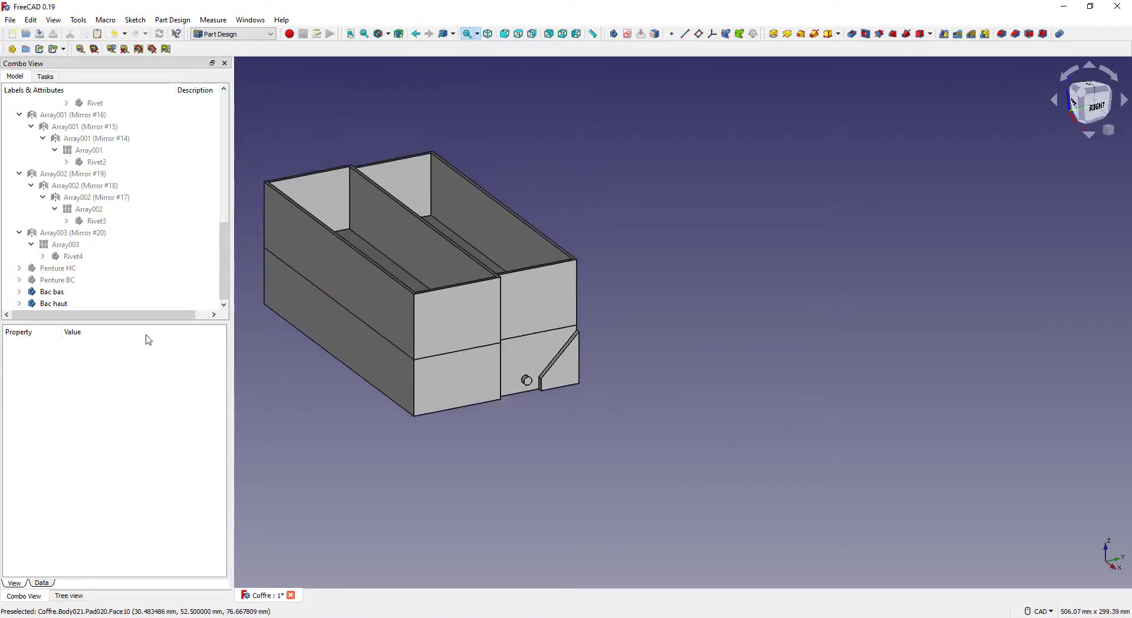
# Step: Make Sketch038 inside the Bac bas body visible
pyautogui.click(20, 293)
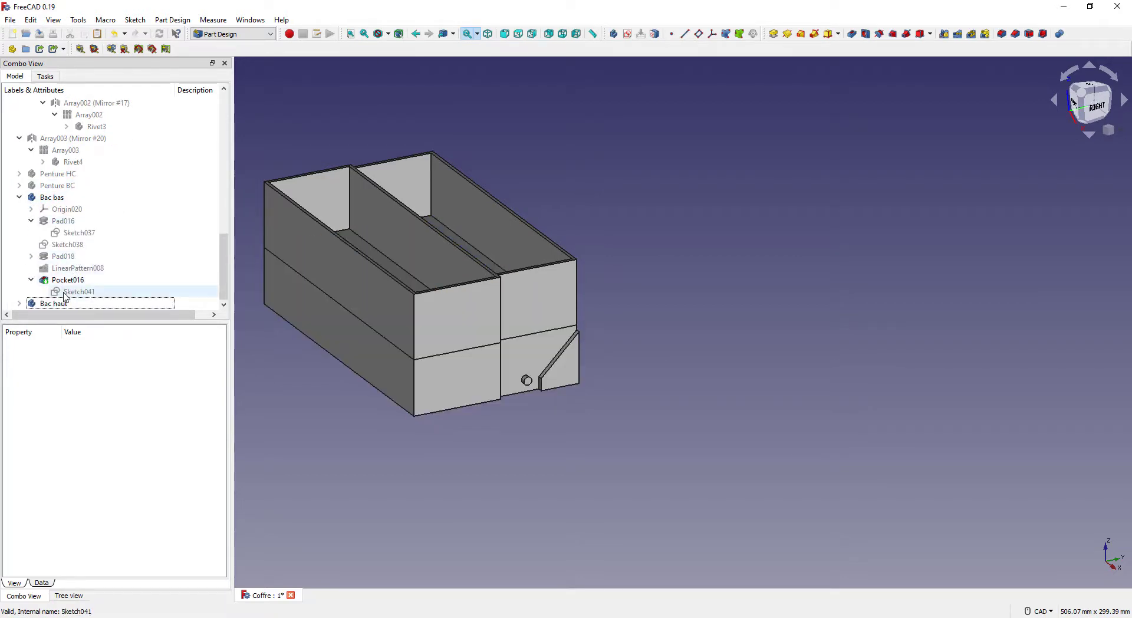
pyautogui.click(59, 244)
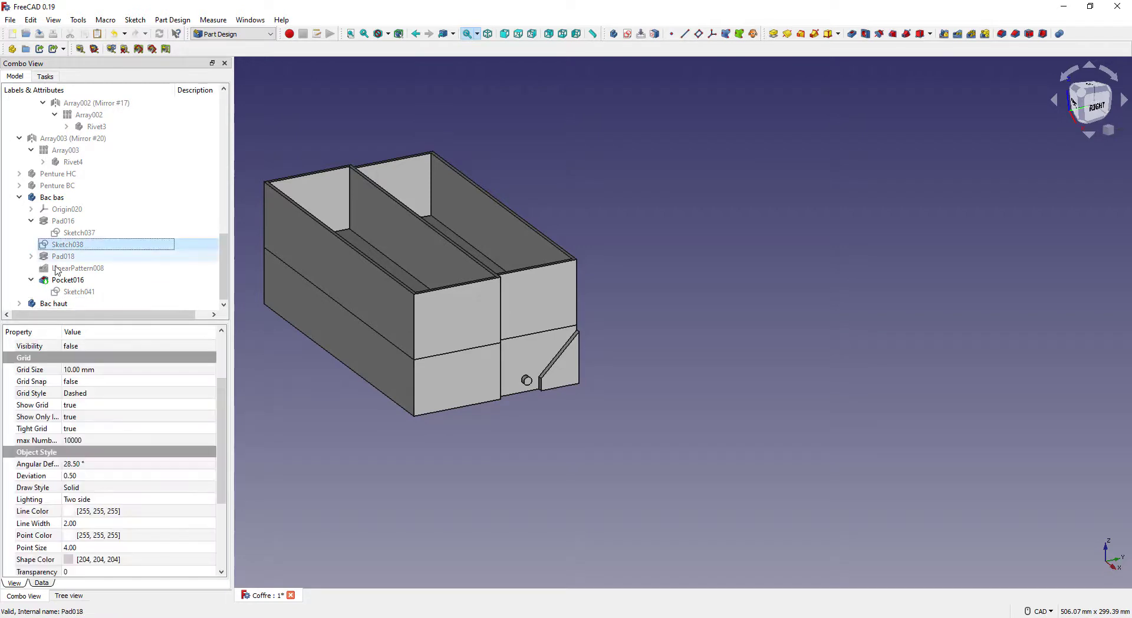
pyautogui.press('space')
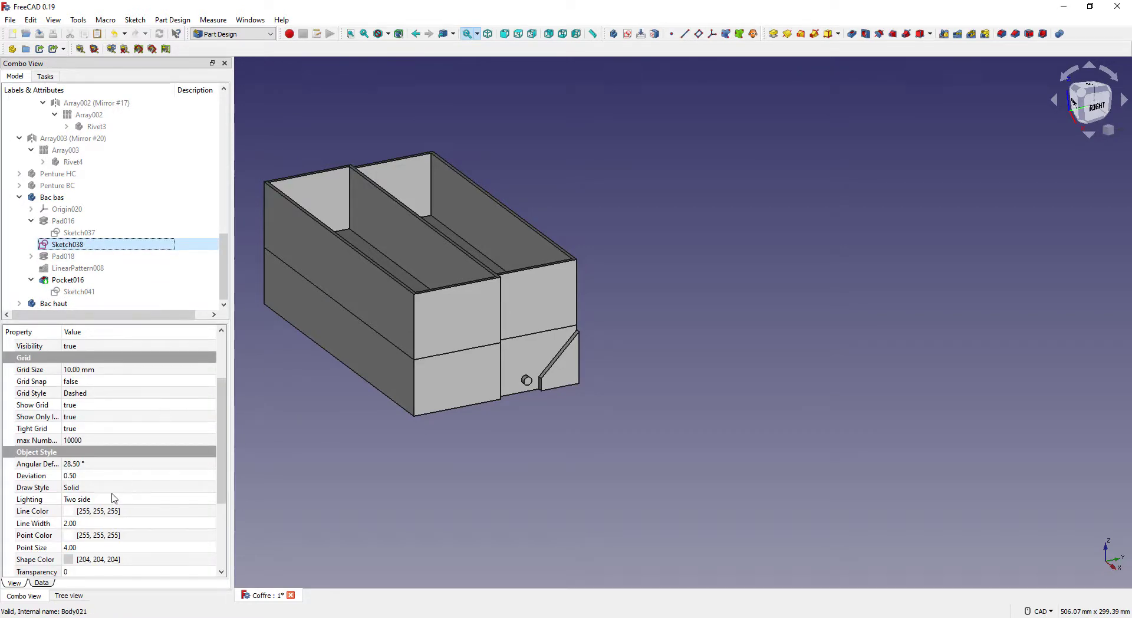
# Step: Set the X position of Sketch038's attachment offset to 106 mm
pyautogui.click(41, 582)
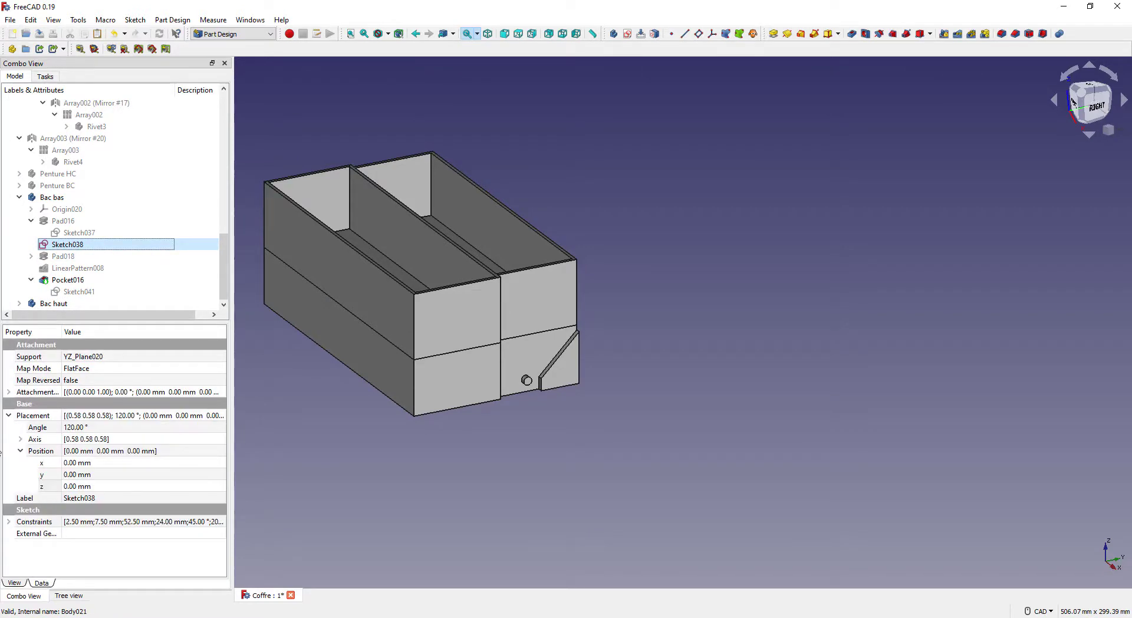
pyautogui.click(108, 466)
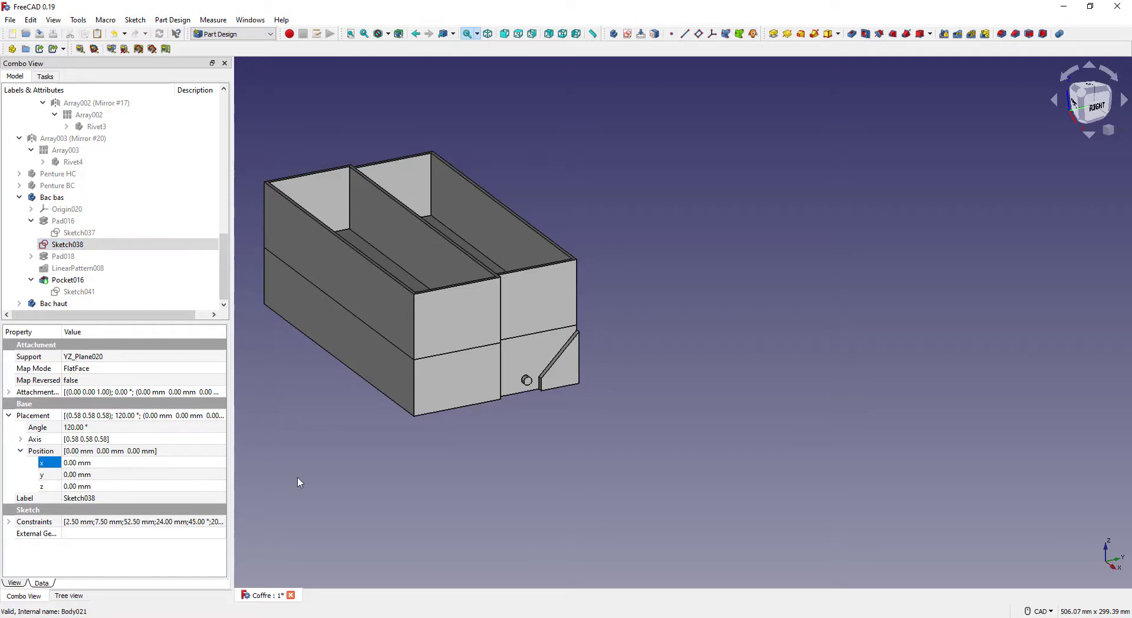
pyautogui.press('Up')
pyautogui.press('Up')
pyautogui.press('Up')
pyautogui.press('Up')
pyautogui.press('Up')
pyautogui.press('Up')
pyautogui.press('Up')
pyautogui.press('Up')
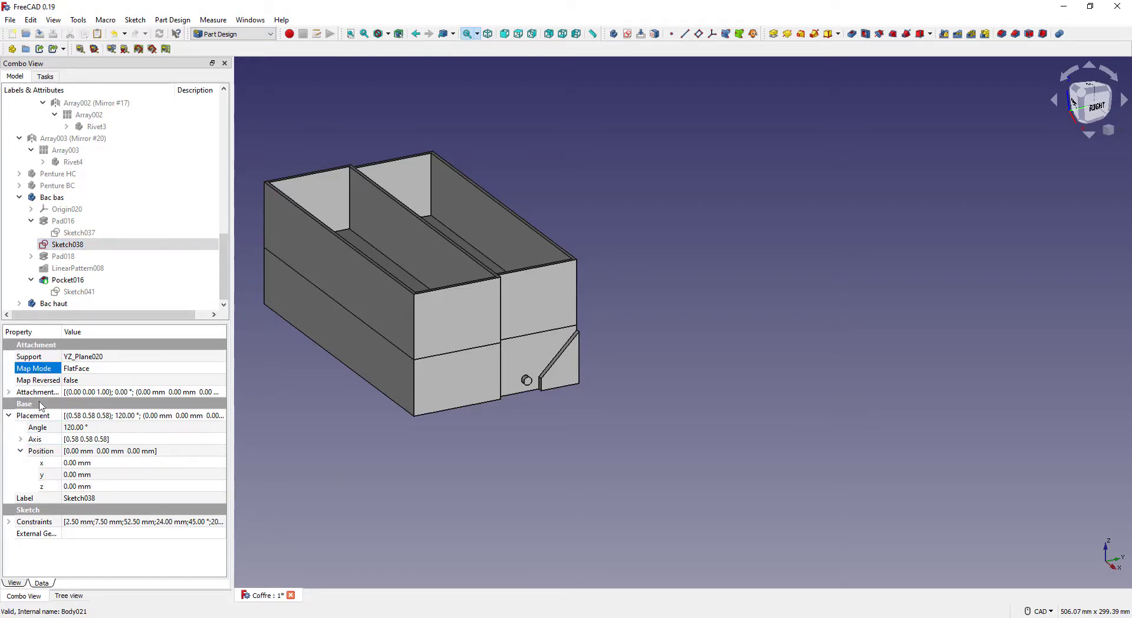
pyautogui.click(8, 392)
pyautogui.click(21, 427)
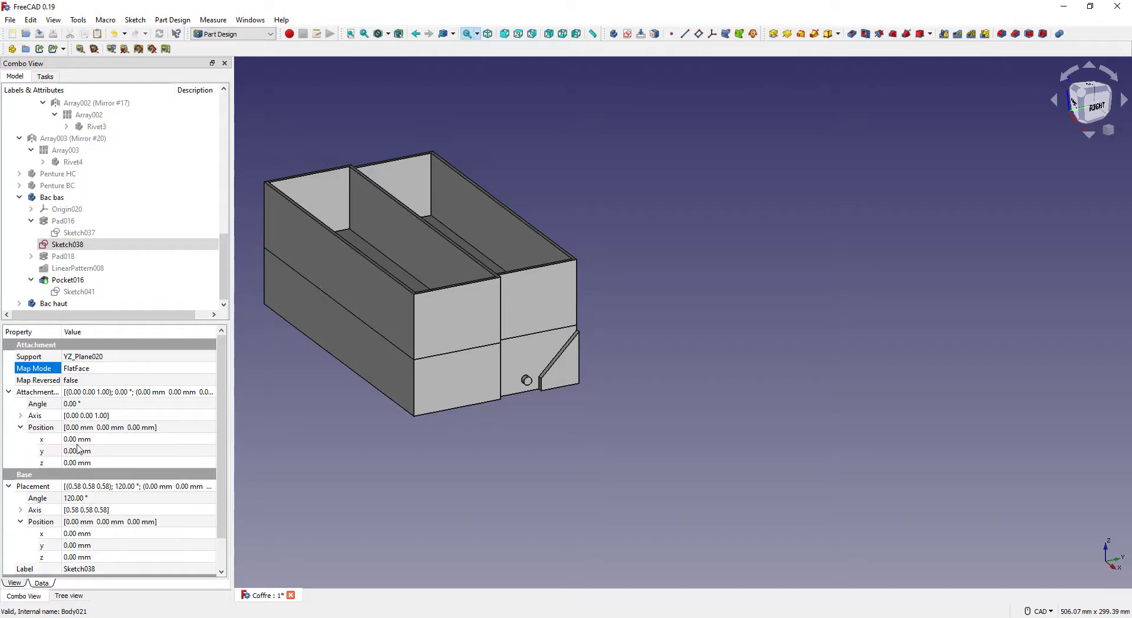
pyautogui.click(89, 440)
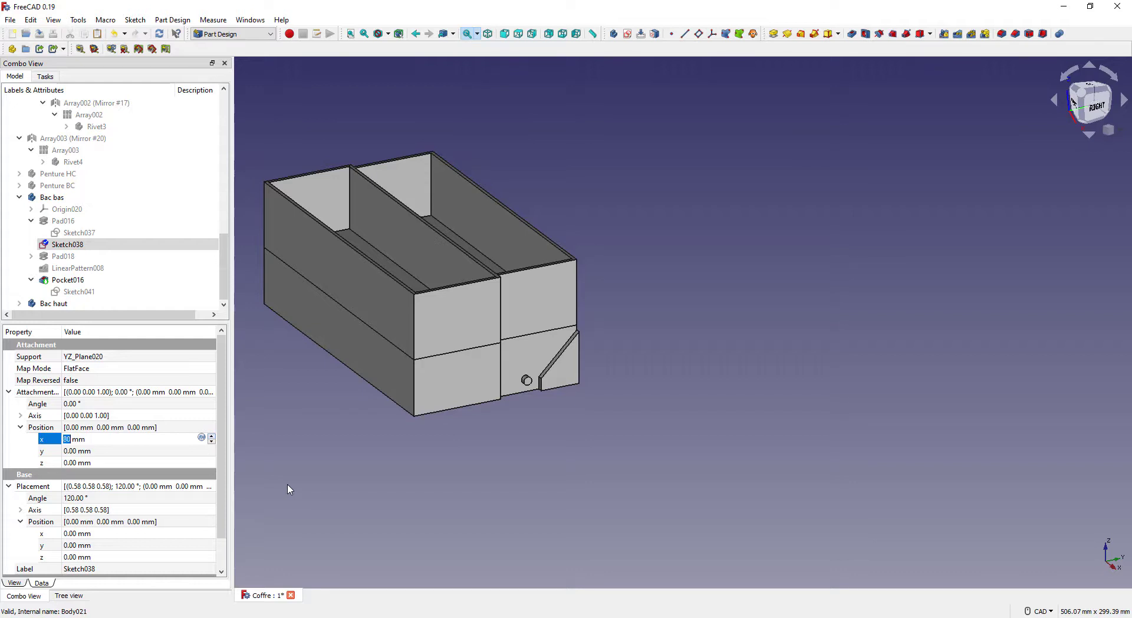
pyautogui.press('Return')
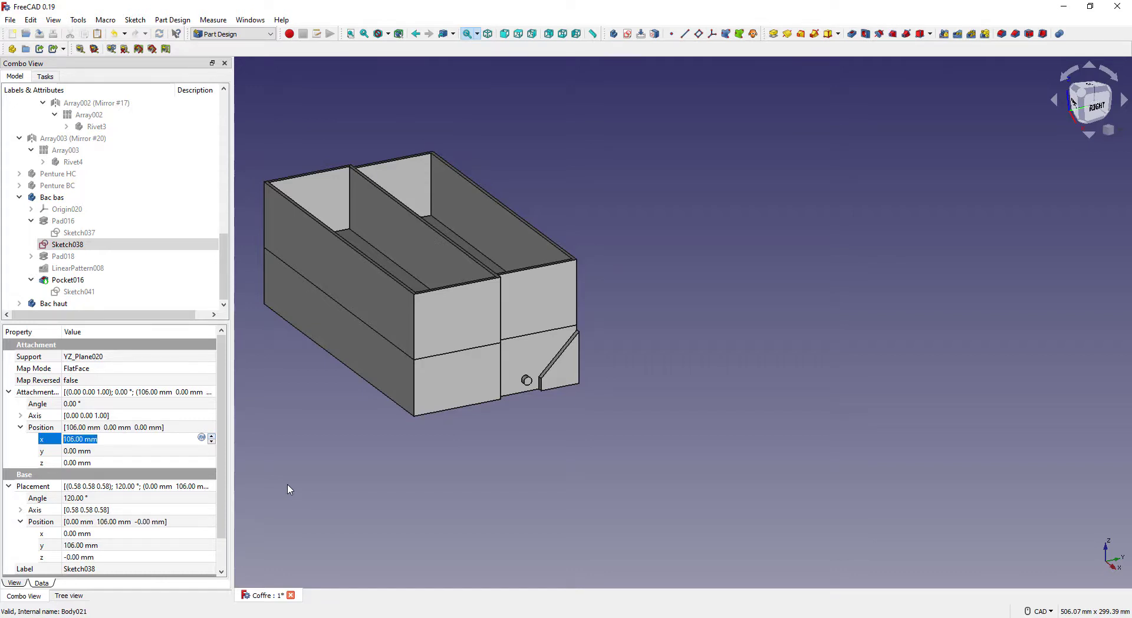
# Step: In Sketch038, convert the slanted arm's two side lines and two end arcs from construction to normal geometry and finish editing the sketch
pyautogui.click(389, 33)
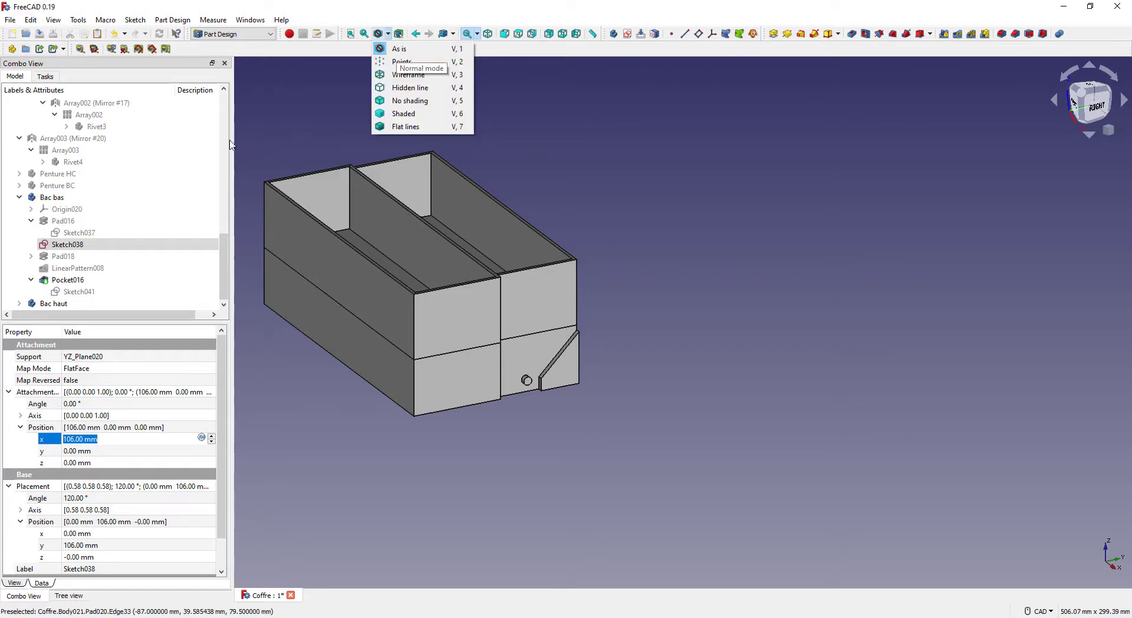
pyautogui.click(102, 244)
pyautogui.doubleClick(102, 244)
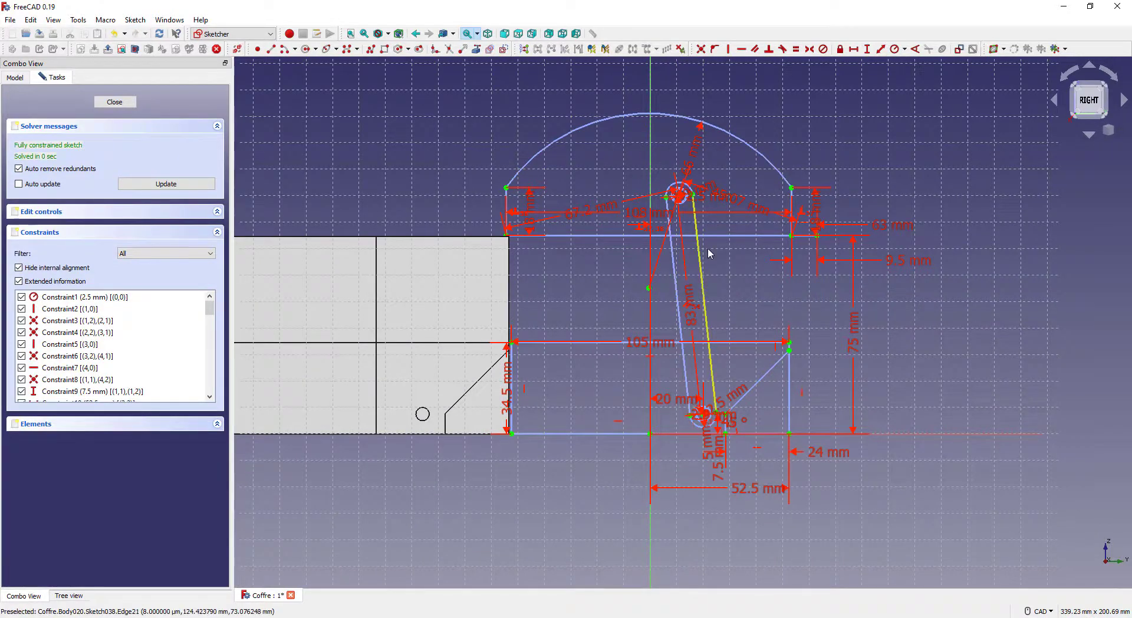
pyautogui.scroll(5, 707, 248)
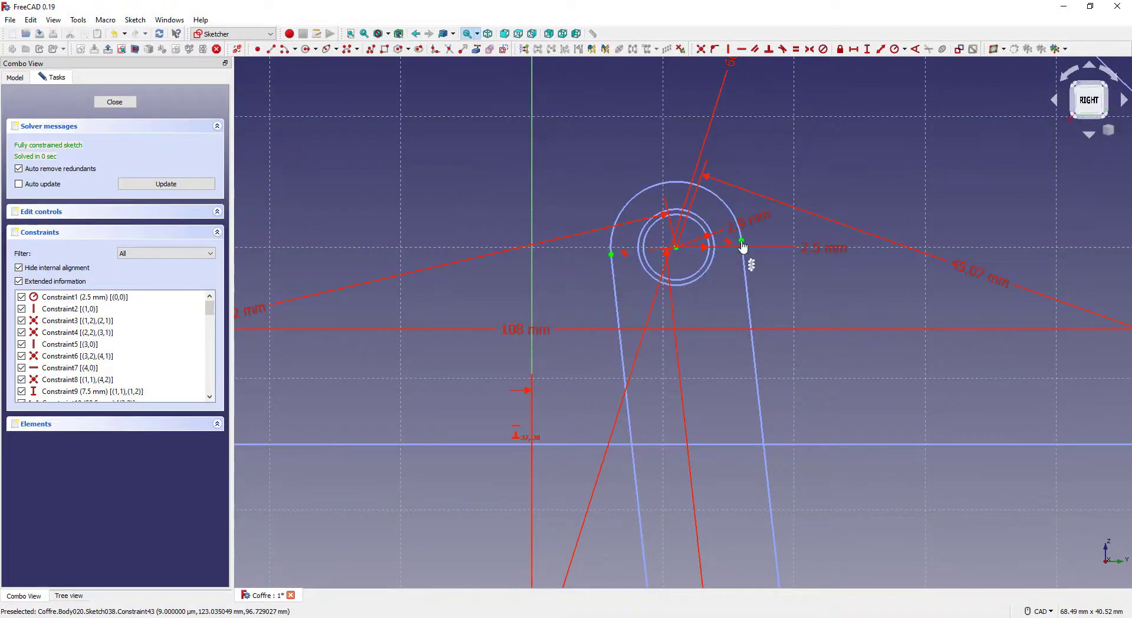
pyautogui.click(745, 262)
pyautogui.click(727, 202)
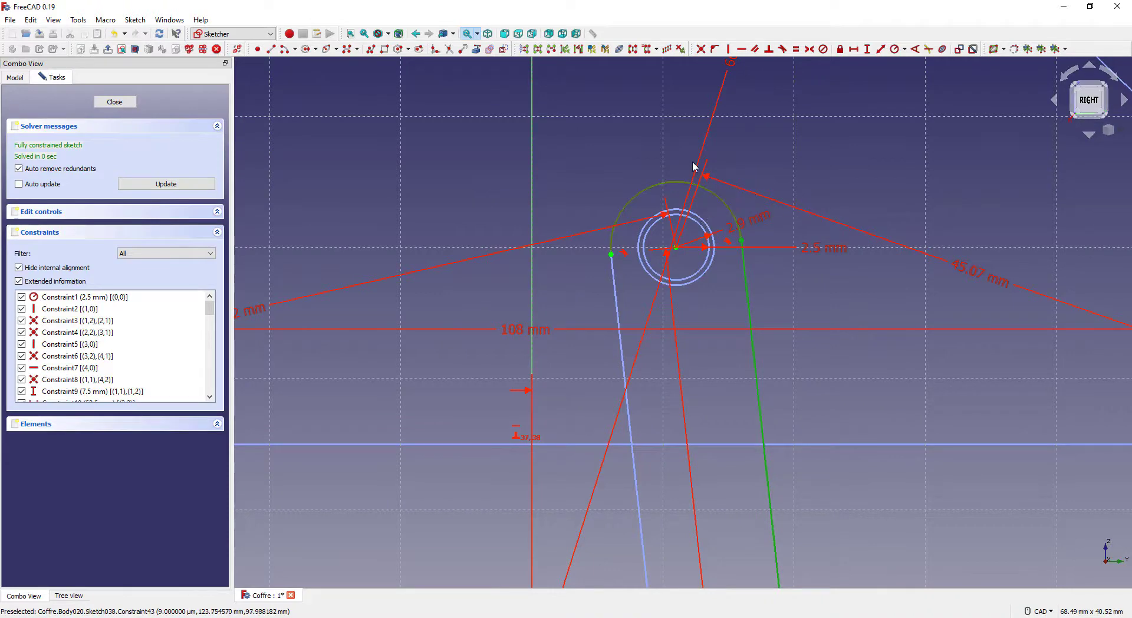
pyautogui.scroll(-5, 559, 93)
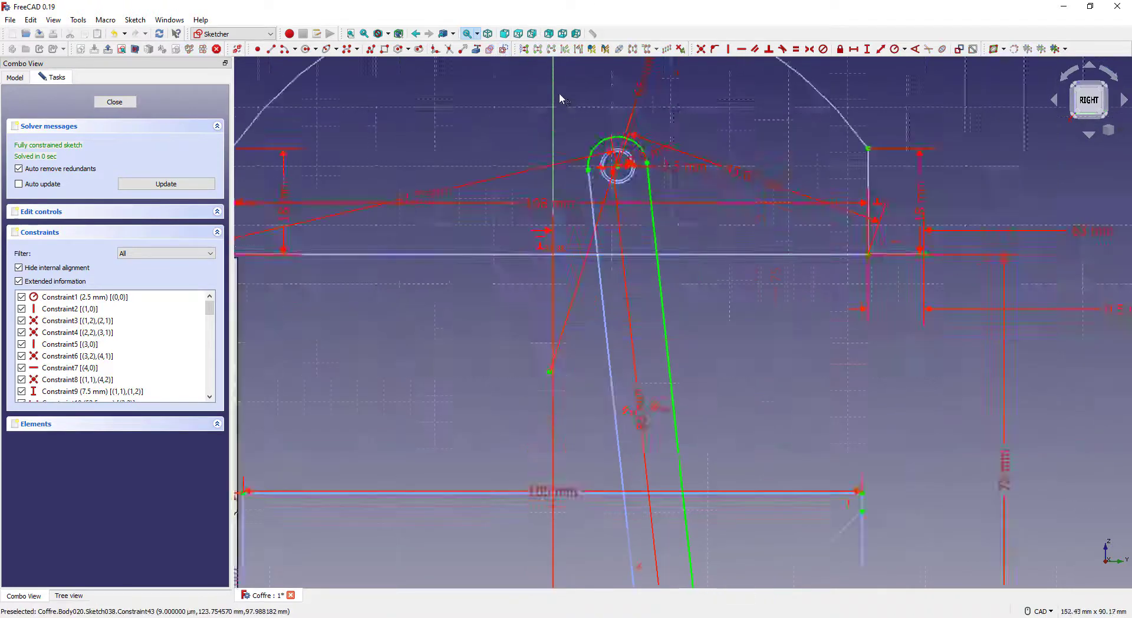
pyautogui.scroll(4, 591, 320)
pyautogui.click(565, 331)
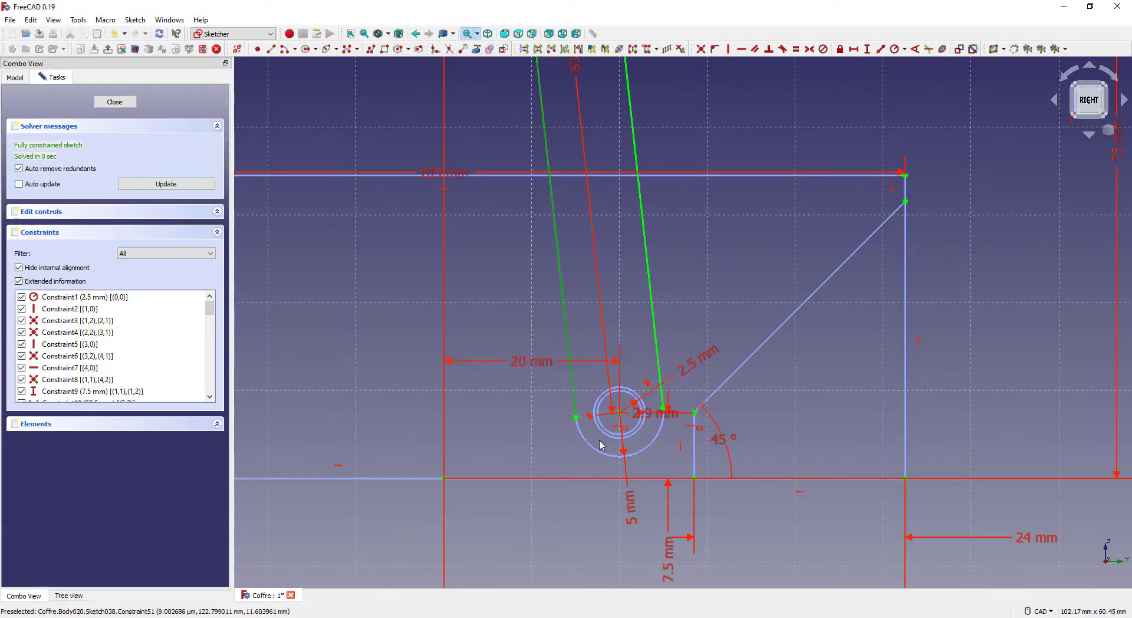
pyautogui.click(589, 446)
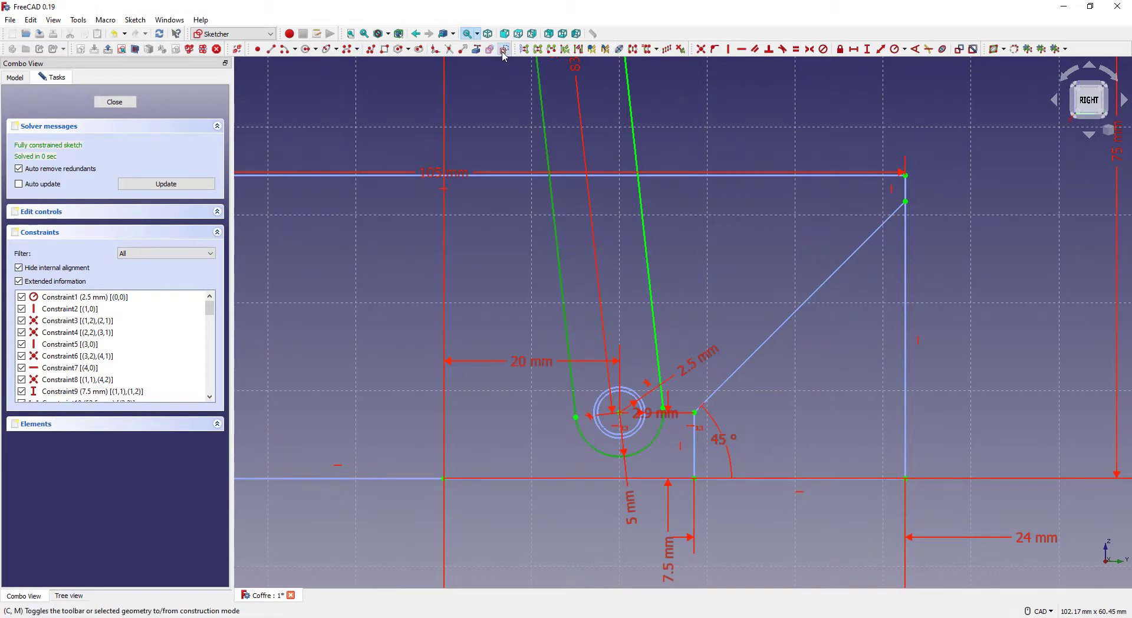
pyautogui.click(128, 102)
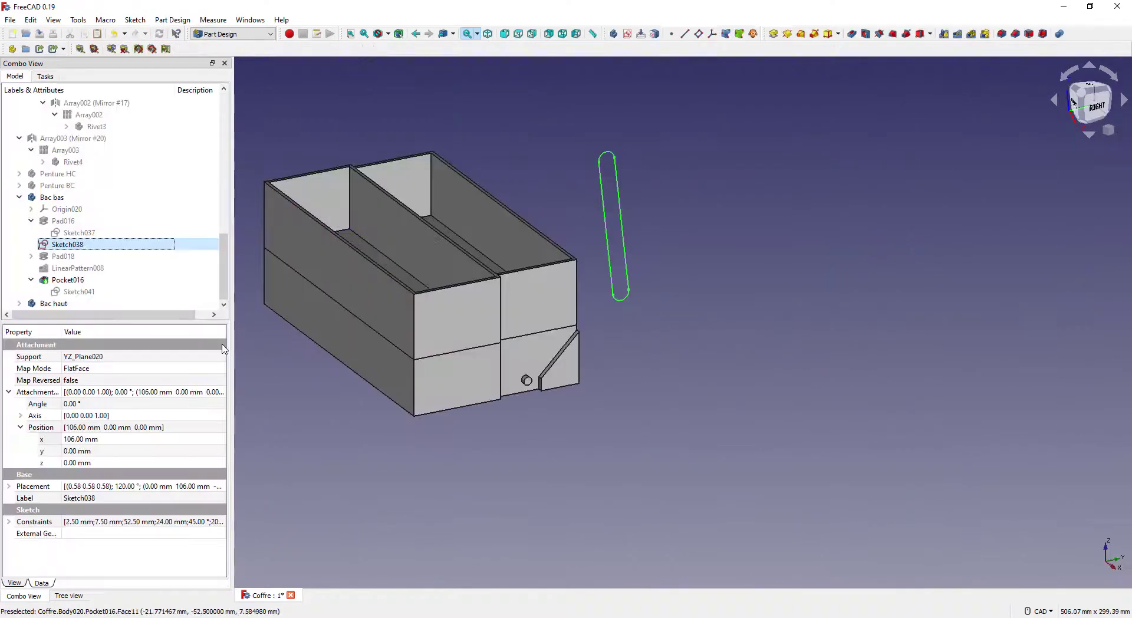
# Step: Set Sketch038's attachment offset position to X 0 mm and Z 89 mm
pyautogui.click(127, 439)
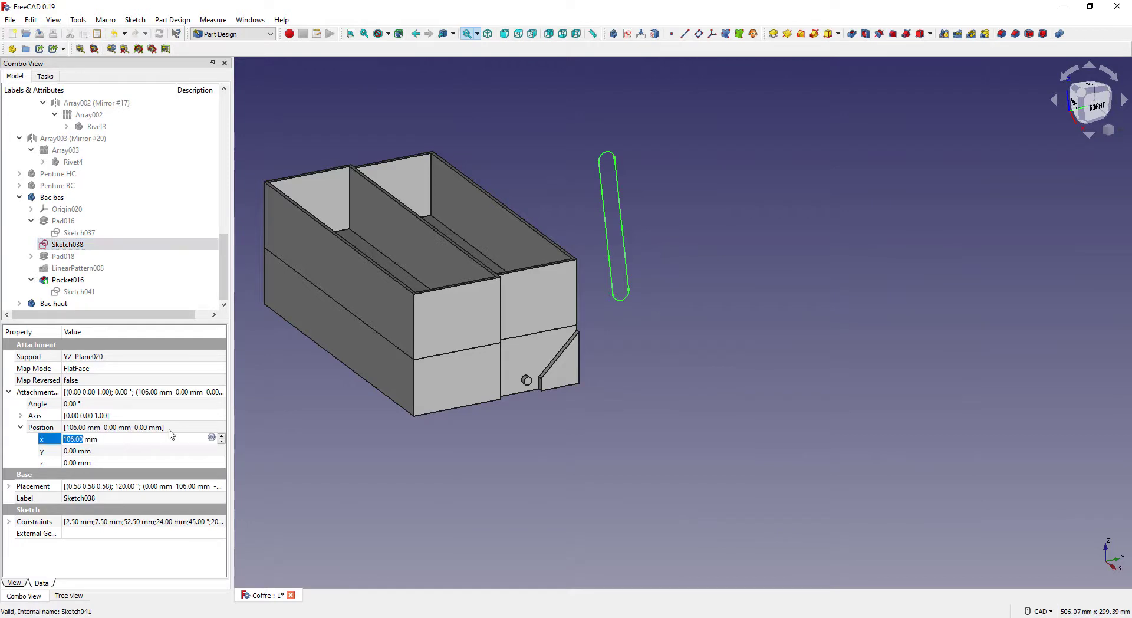
pyautogui.write('0')
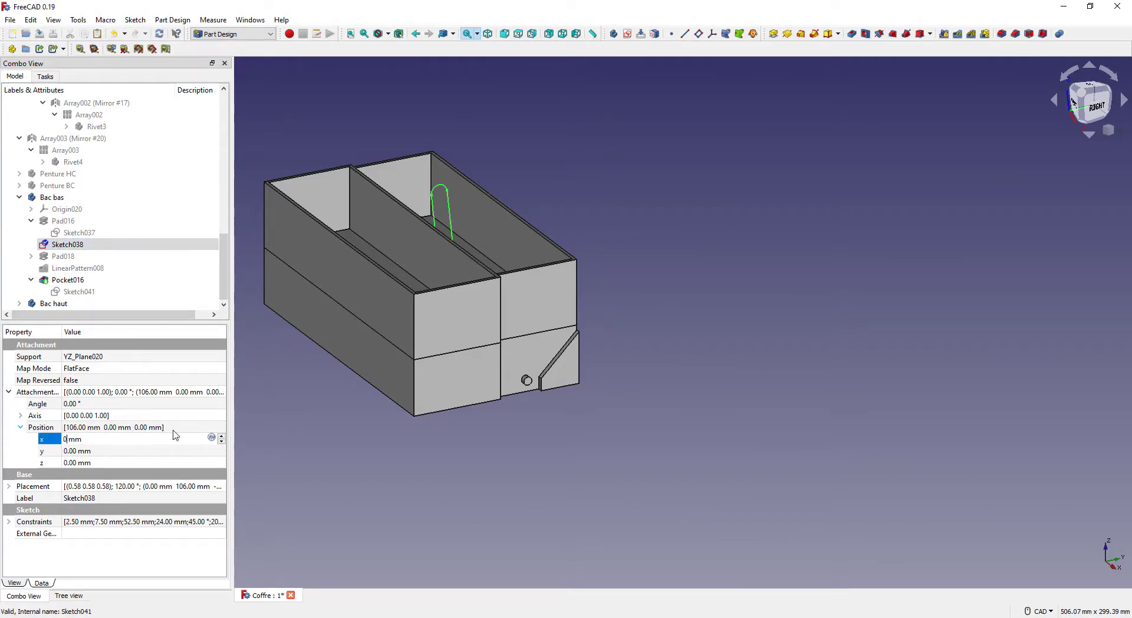
pyautogui.click(121, 464)
pyautogui.write('89')
pyautogui.press('Return')
pyautogui.scroll(3, 598, 439)
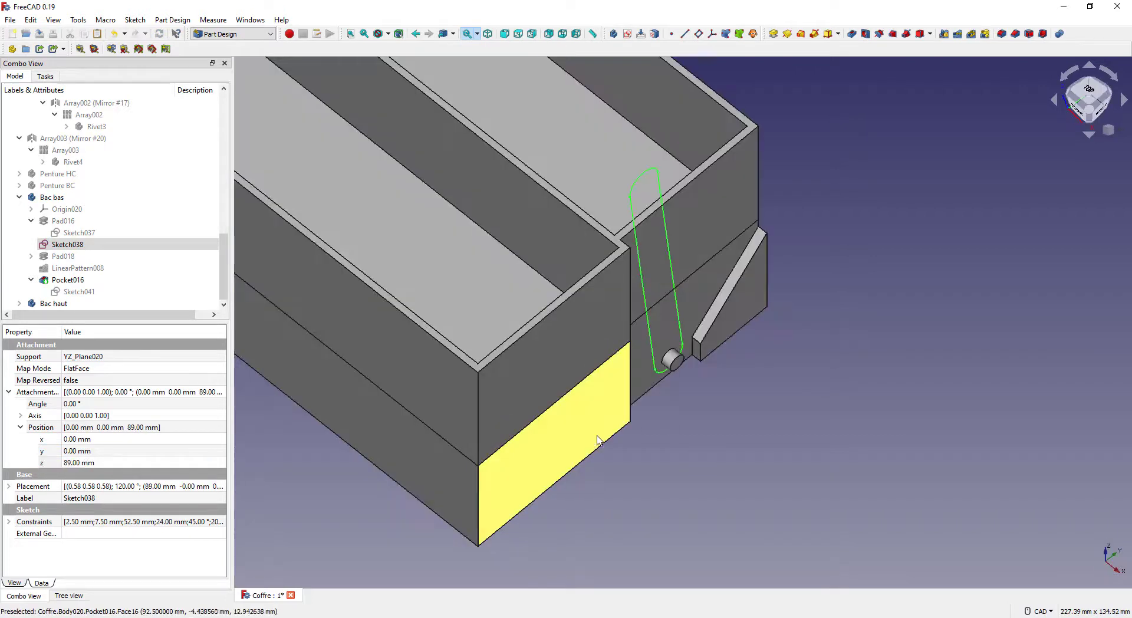
pyautogui.moveTo(604, 460); pyautogui.dragTo(624, 424, button='middle')
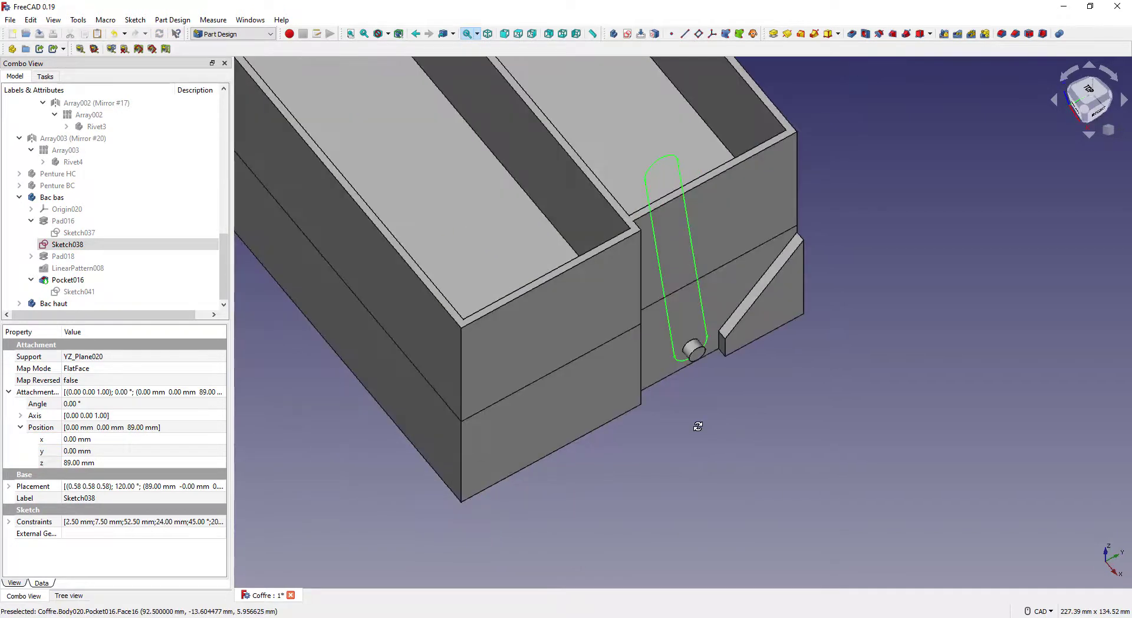
# Step: Deactivate the Bac bas body and create a new body directly under the Coffre document
pyautogui.rightClick(67, 199)
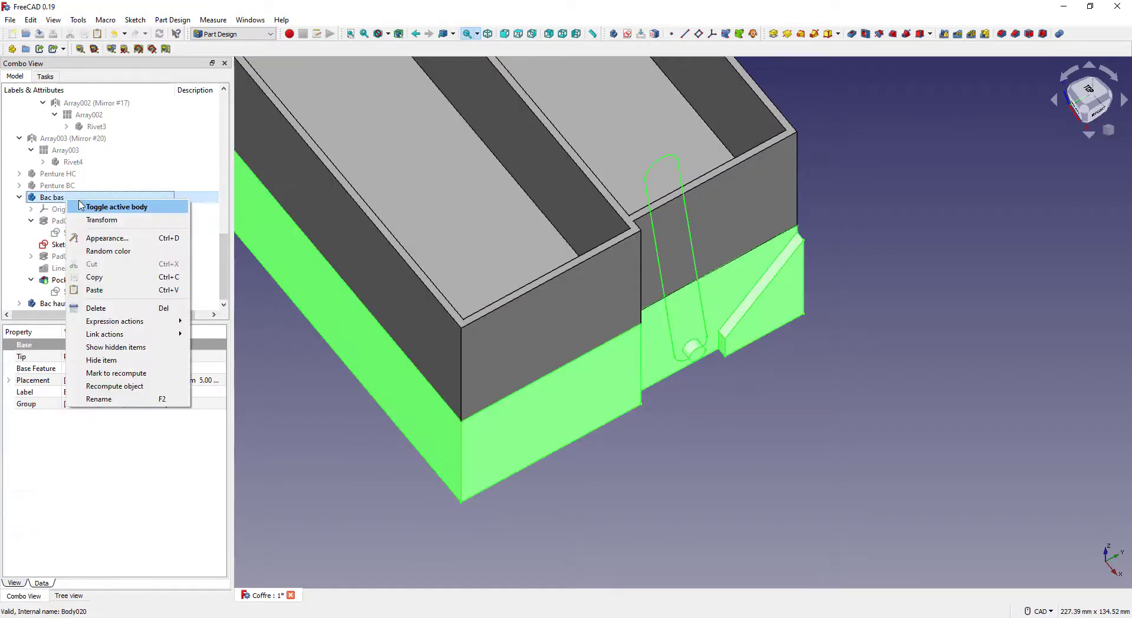
pyautogui.click(93, 206)
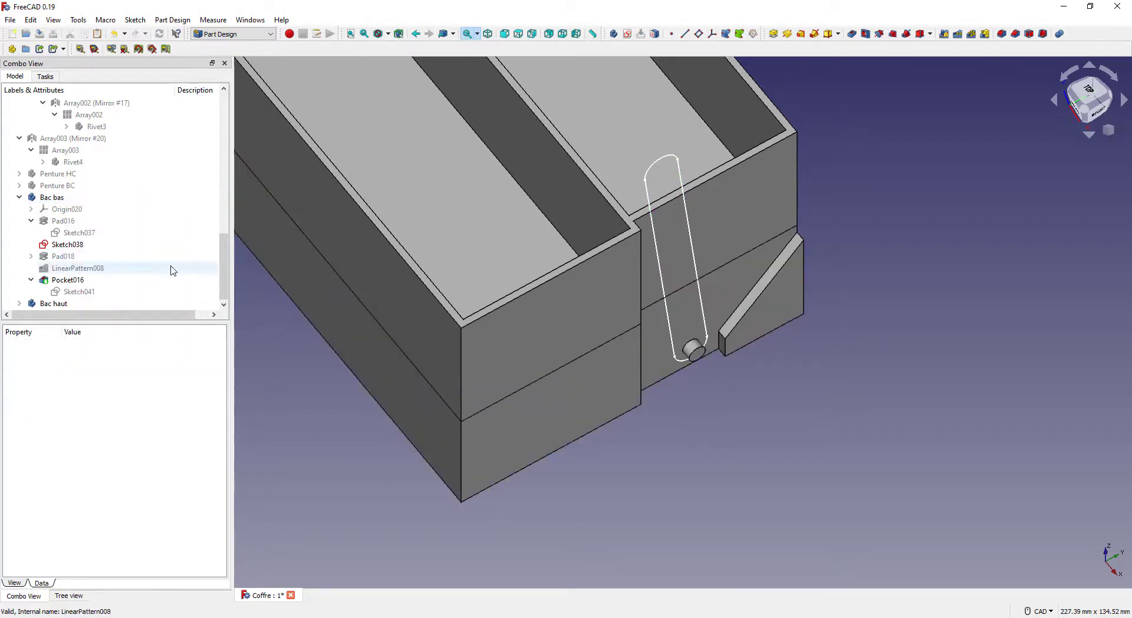
pyautogui.moveTo(223, 271); pyautogui.dragTo(209, 88)
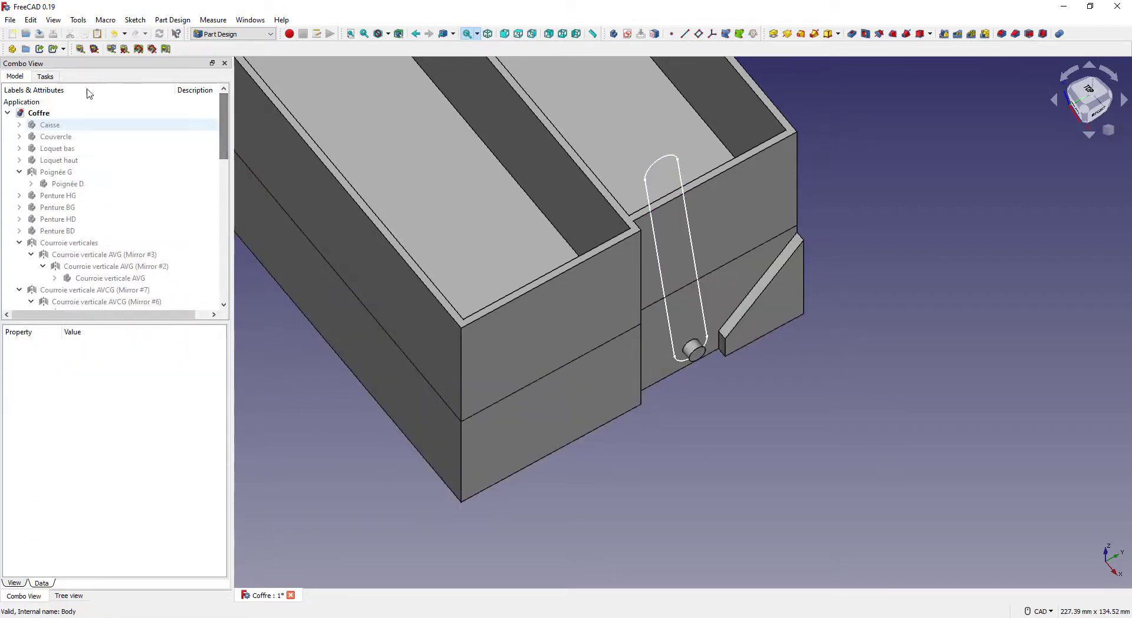
pyautogui.click(176, 113)
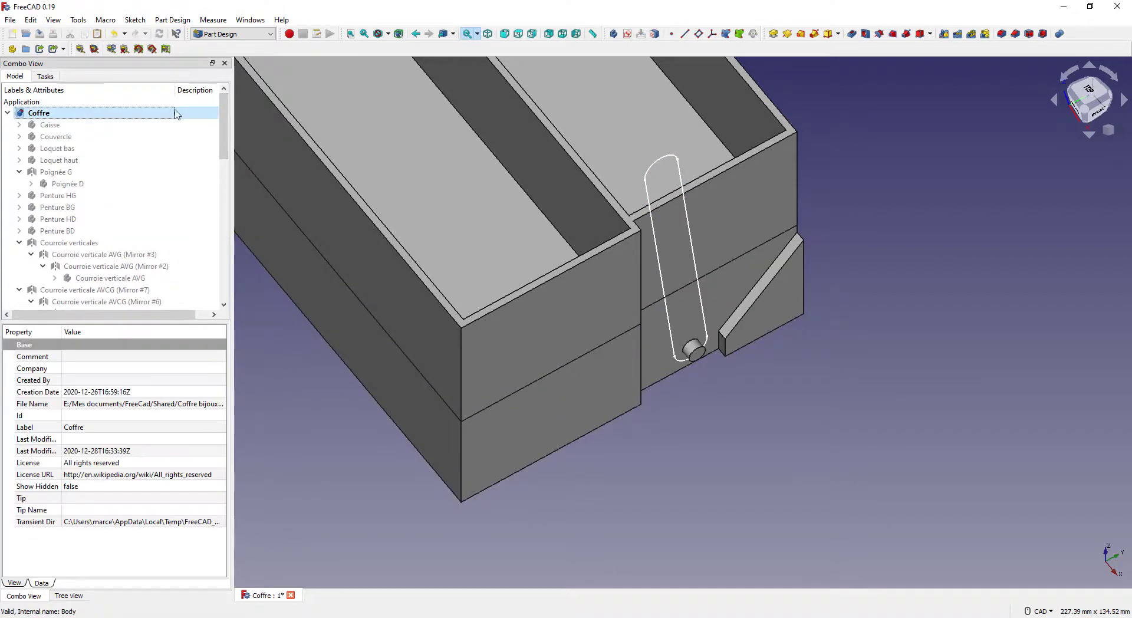
pyautogui.click(613, 34)
# Step: Start a new sketch on the YZ base plane of the new body
pyautogui.click(627, 34)
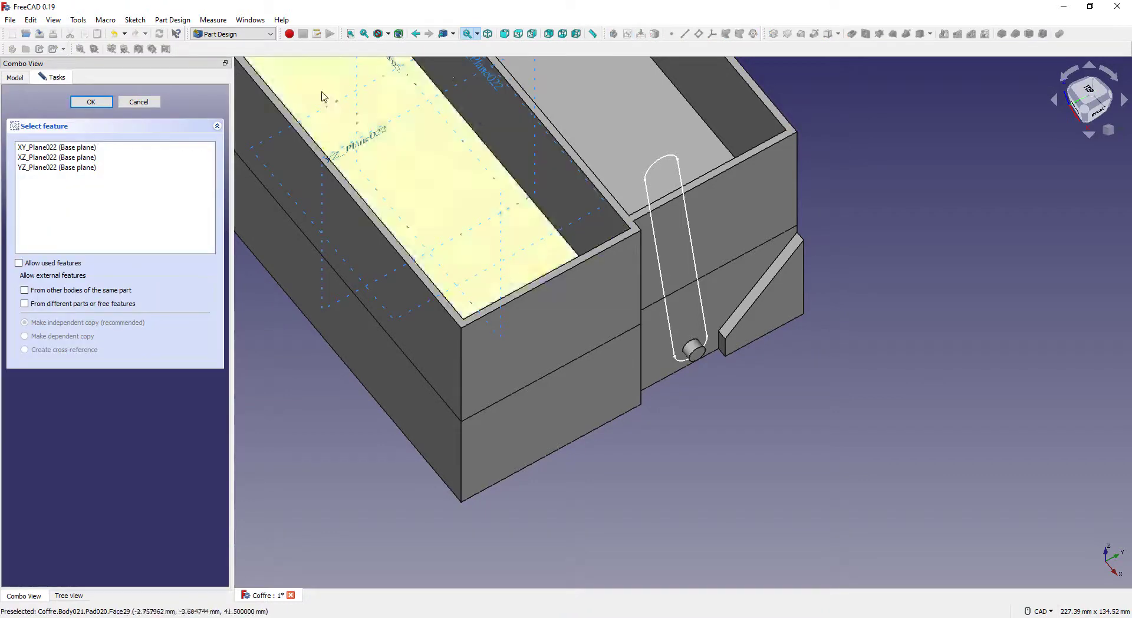
pyautogui.click(94, 167)
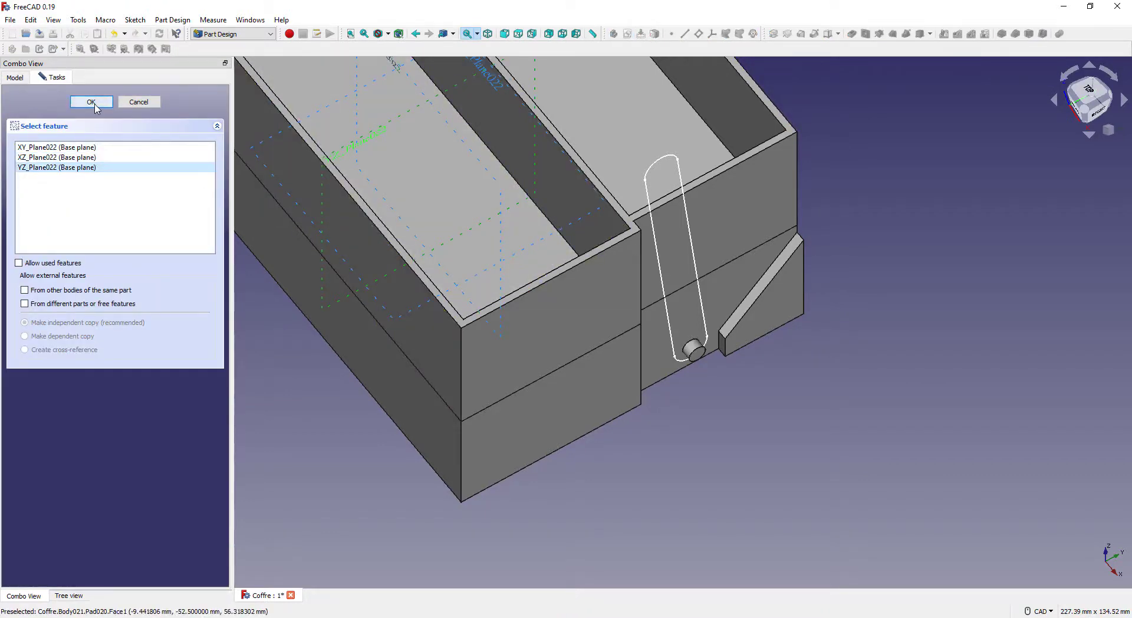
pyautogui.click(93, 103)
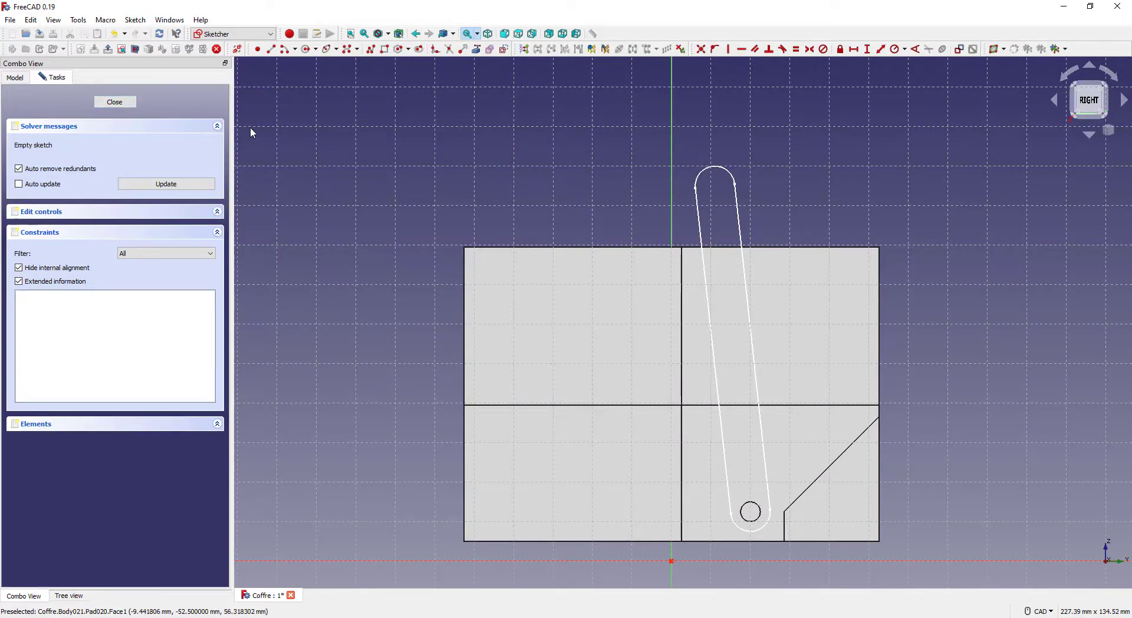
# Step: Rename the new body as Bras D
pyautogui.moveTo(249, 126)
pyautogui.mouseDown(button='middle')
pyautogui.moveTo(354, 159)
pyautogui.moveTo(424, 218)
pyautogui.mouseUp(button='middle')
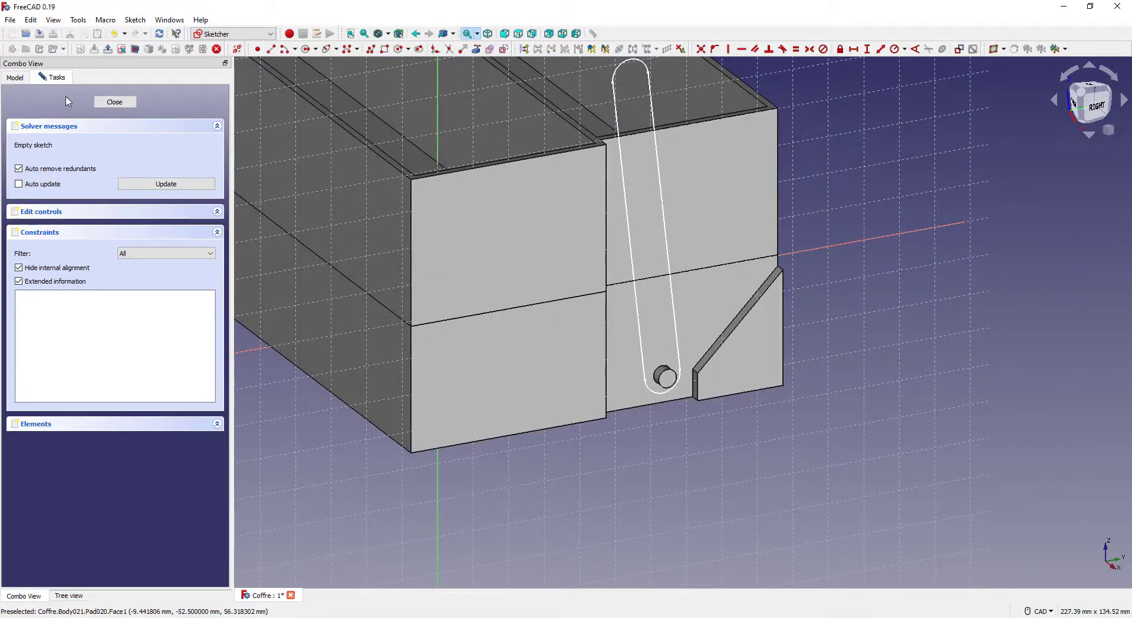
pyautogui.click(15, 77)
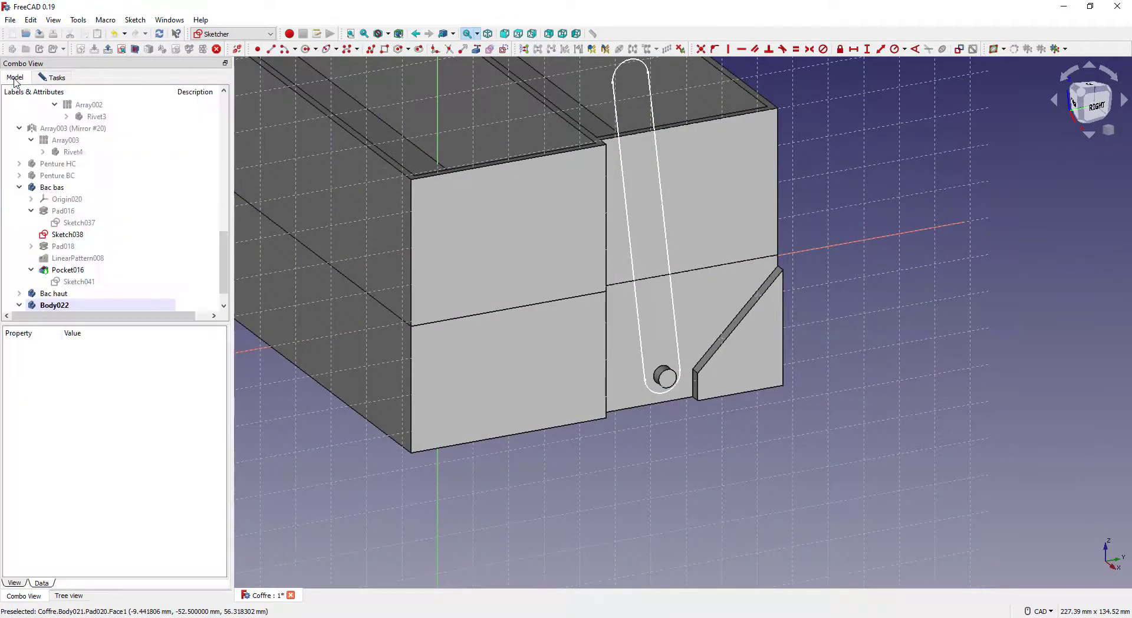
pyautogui.click(68, 308)
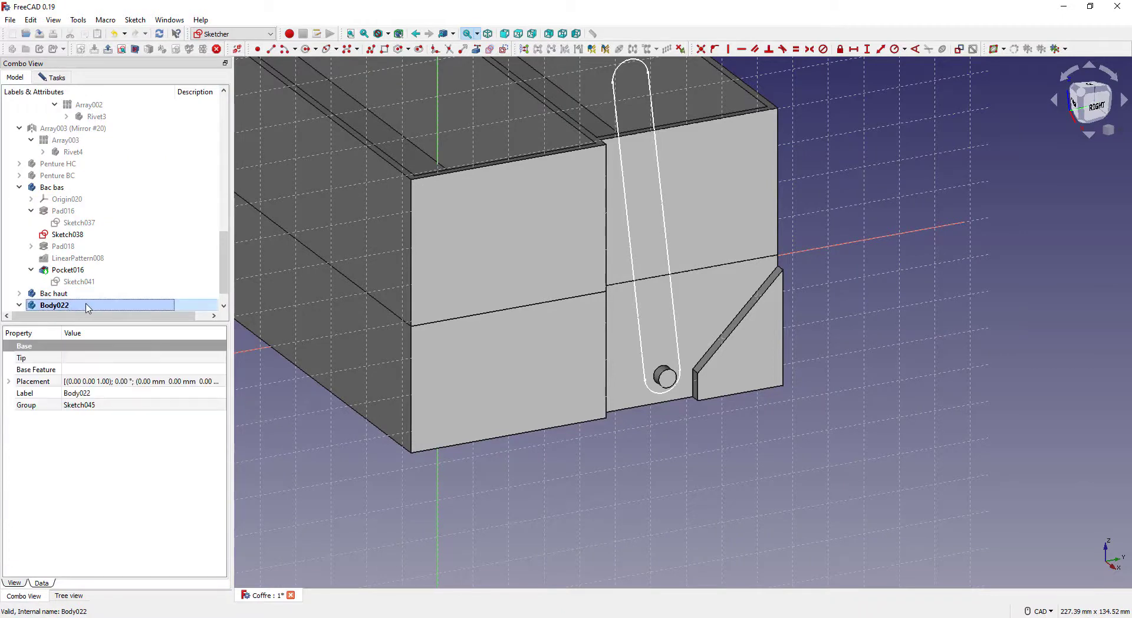
pyautogui.doubleClick(148, 394)
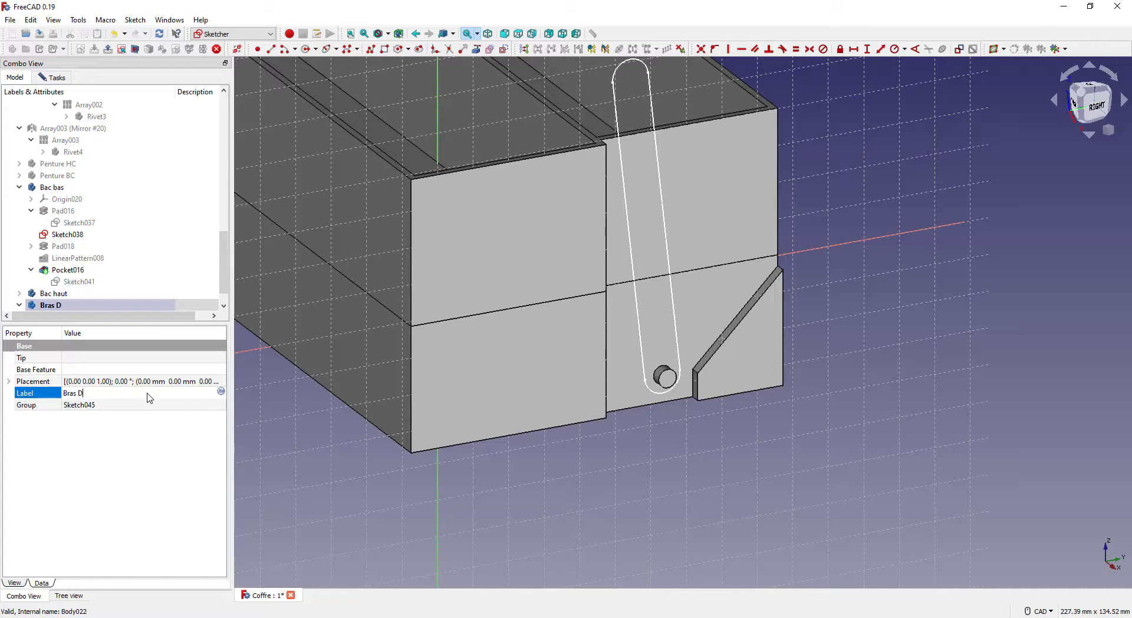
# Step: Set the Bras D body's placement position to X 89 mm, Y 20 mm and Z 12.5 mm
pyautogui.click(8, 381)
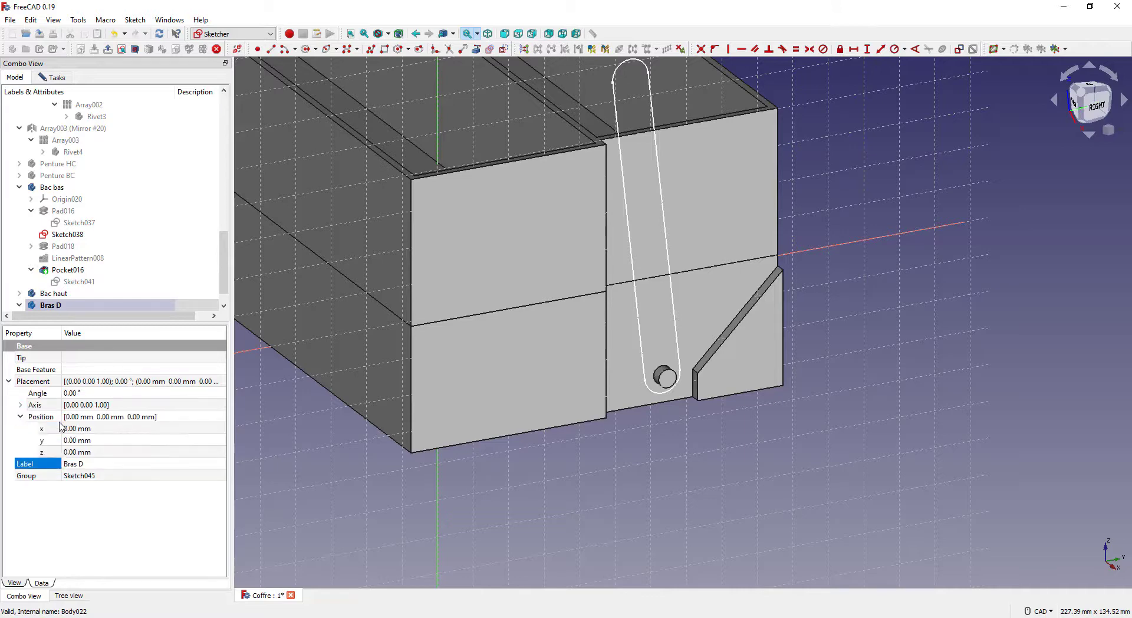
pyautogui.click(88, 428)
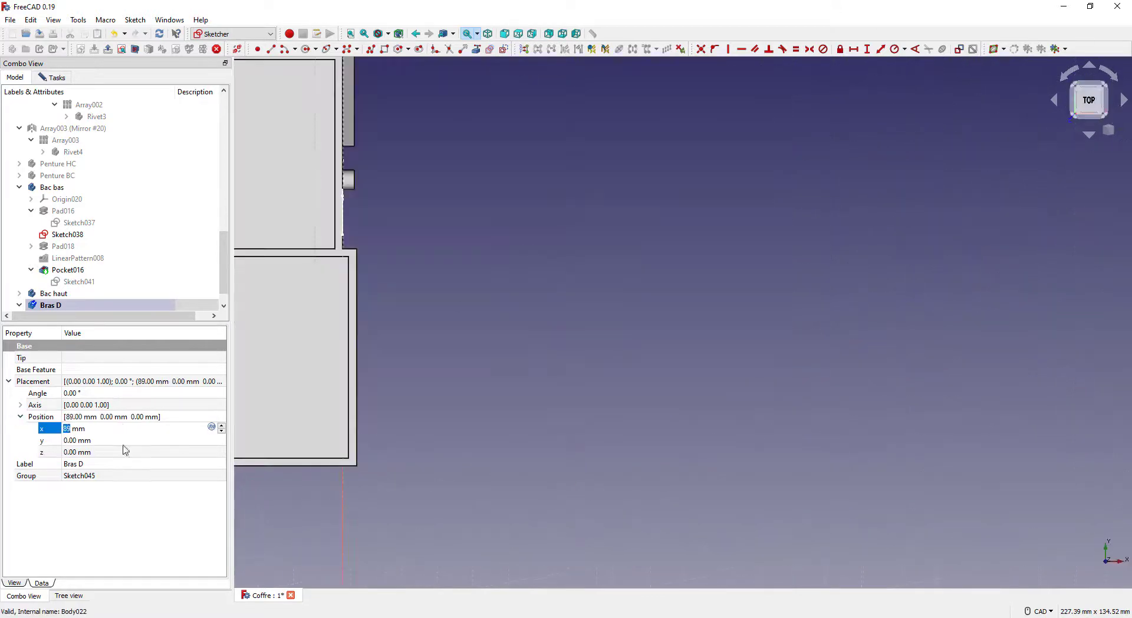
pyautogui.click(532, 34)
pyautogui.scroll(4, 632, 376)
pyautogui.scroll(-4, 632, 376)
pyautogui.click(108, 440)
pyautogui.write('20')
pyautogui.click(108, 453)
pyautogui.write('12.5')
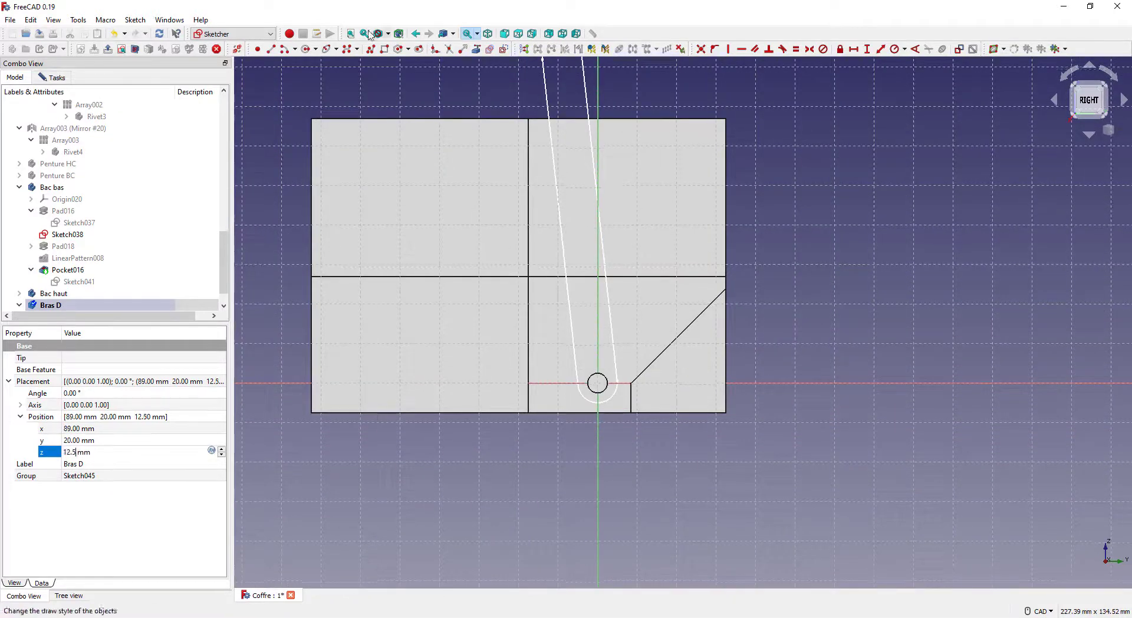
# Step: Draw one circle at the origin, a second over the arm's upper end, and a slot with ends concentric to both circles
pyautogui.click(308, 50)
pyautogui.scroll(6, 602, 380)
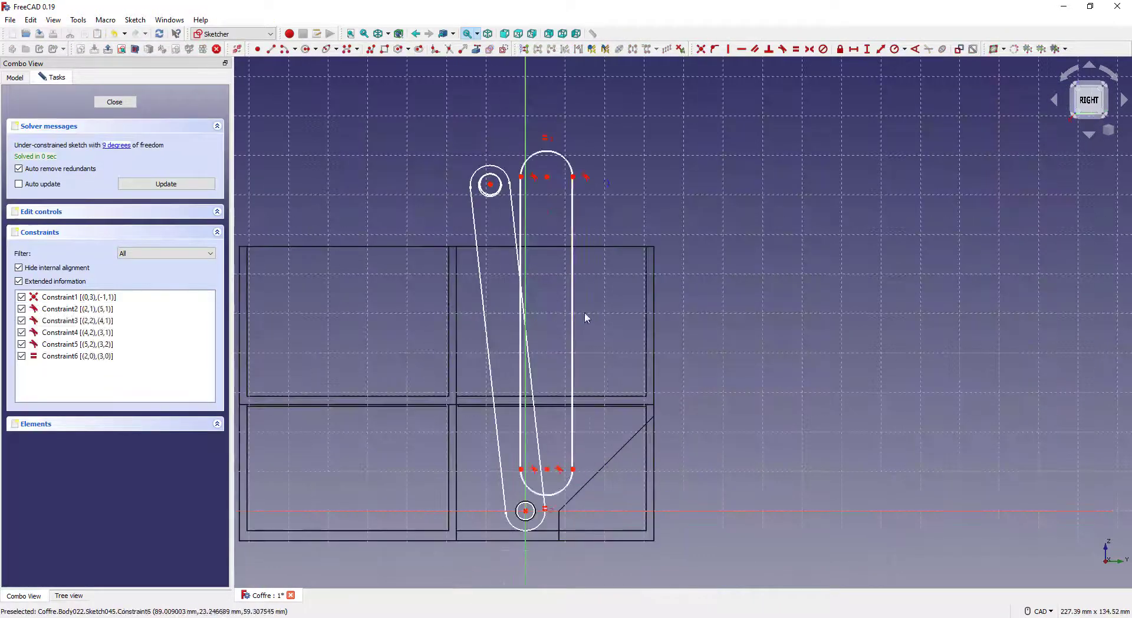
pyautogui.scroll(5, 586, 319)
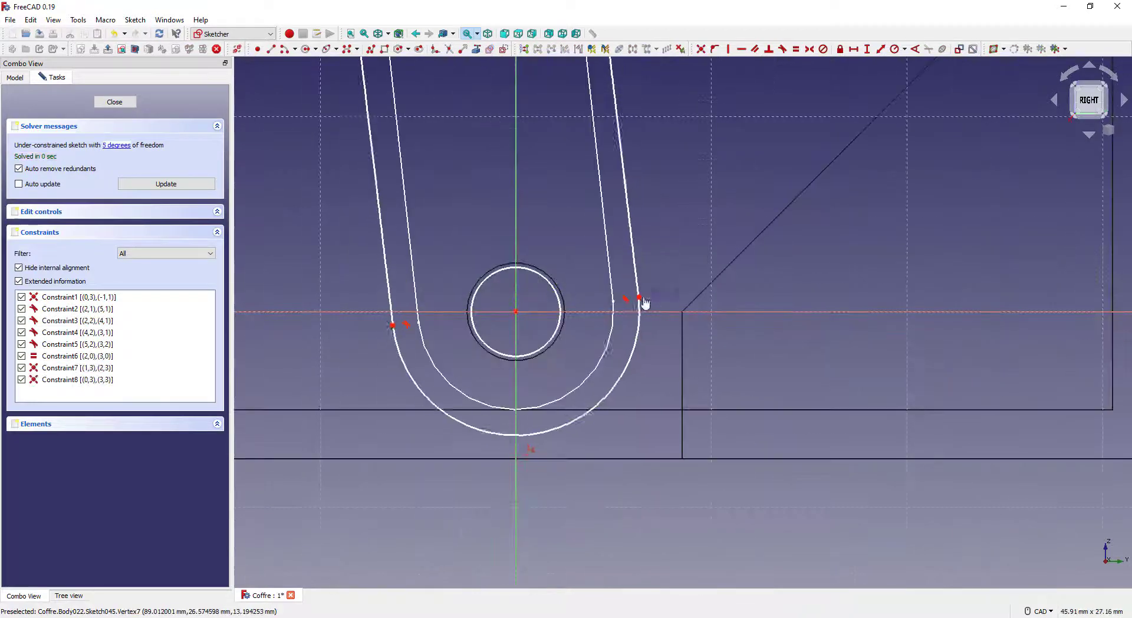
# Step: Constrain the slot radius to 5 mm, both circles to 2.5 mm radius, and their centres 9 mm by 82.5 mm apart, and close the sketch
pyautogui.click(602, 372)
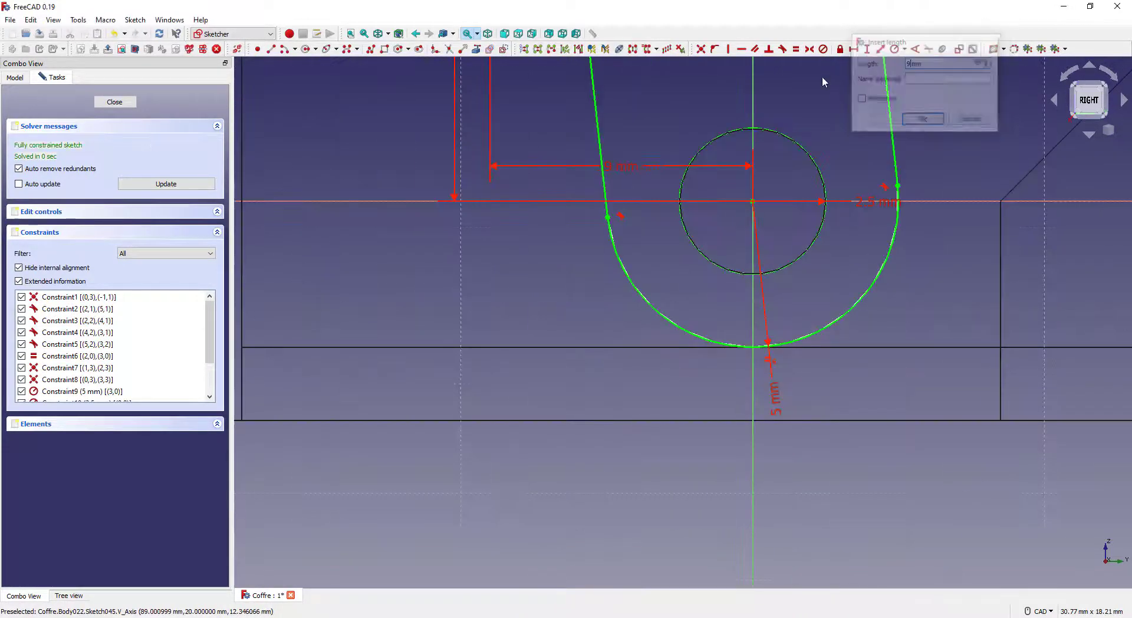
pyautogui.scroll(-3, 596, 193)
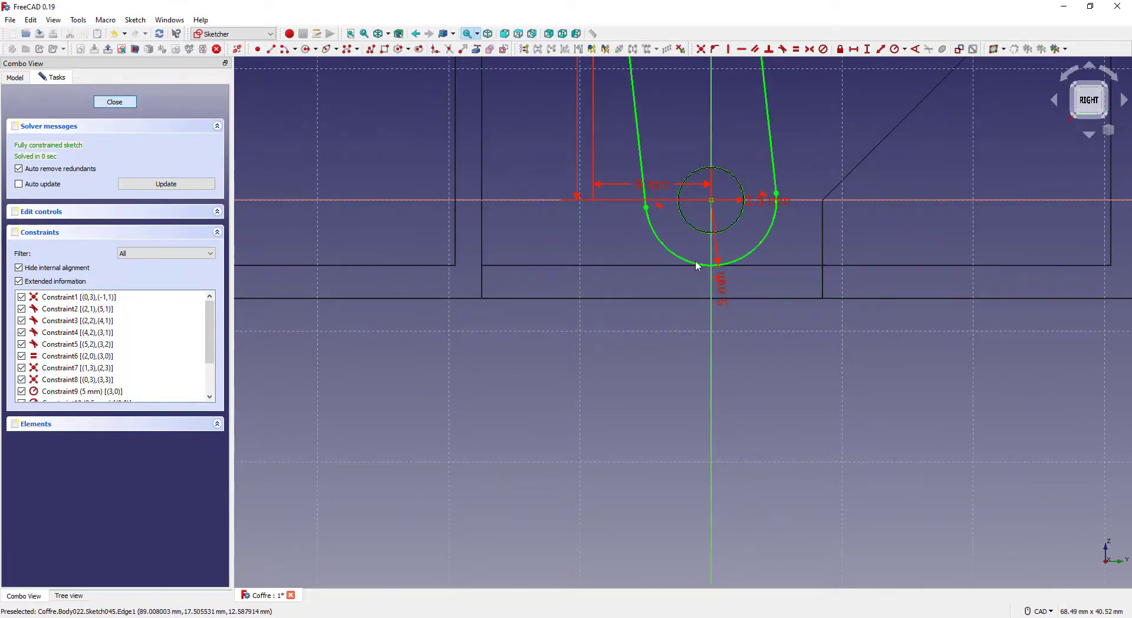
pyautogui.press('Escape')
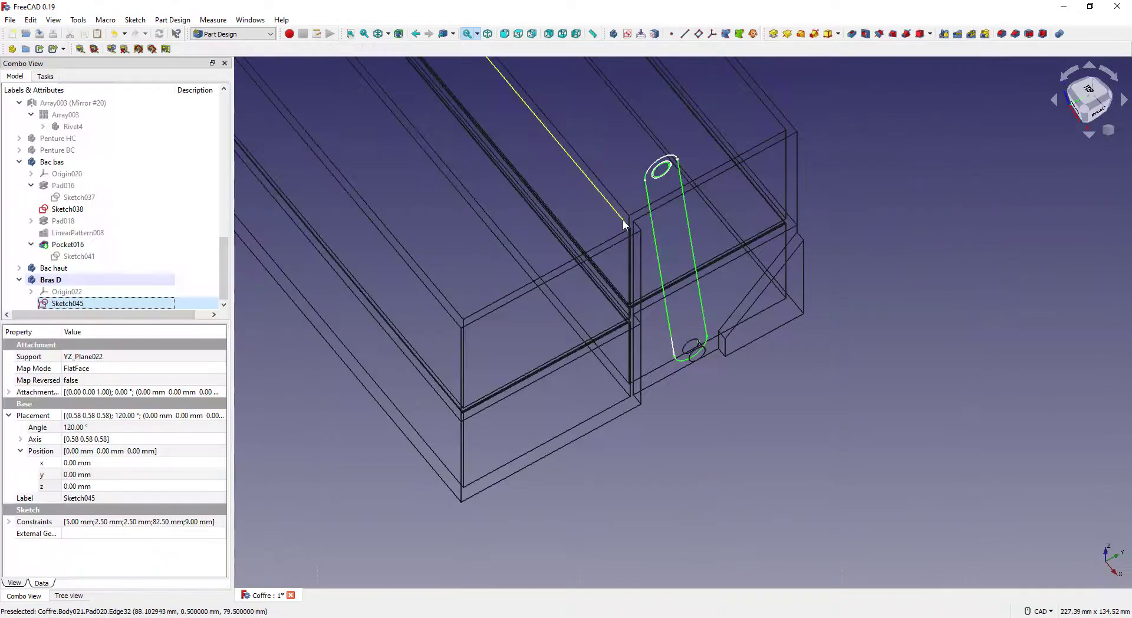
# Step: Pad the arm sketch in Bras D and switch the draw style from wireframe back to shaded
pyautogui.click(773, 34)
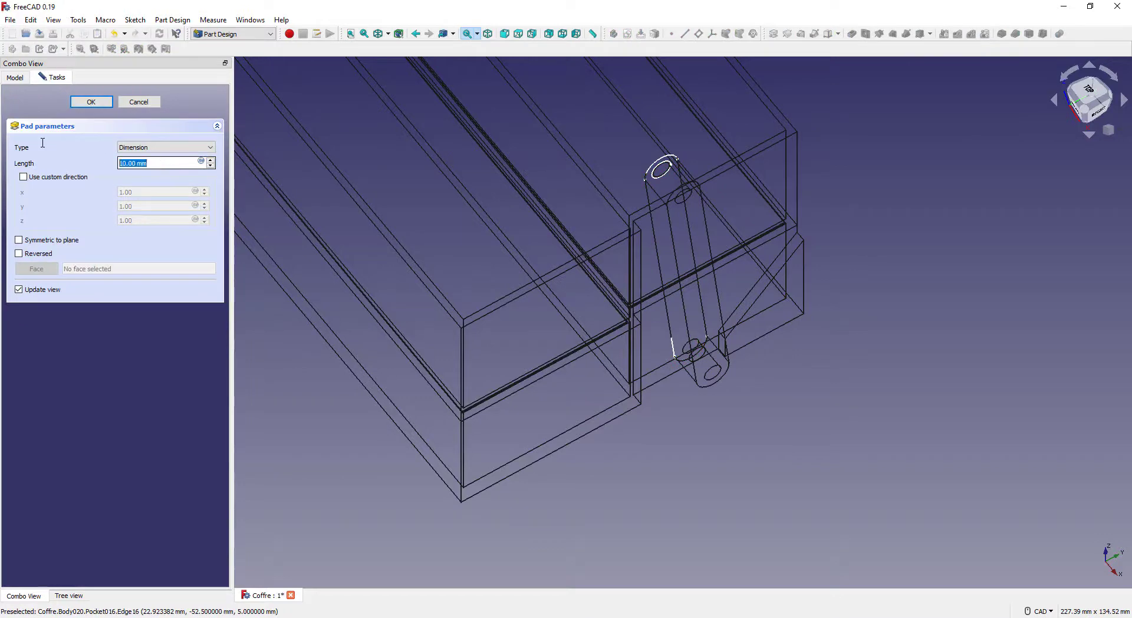
pyautogui.click(91, 101)
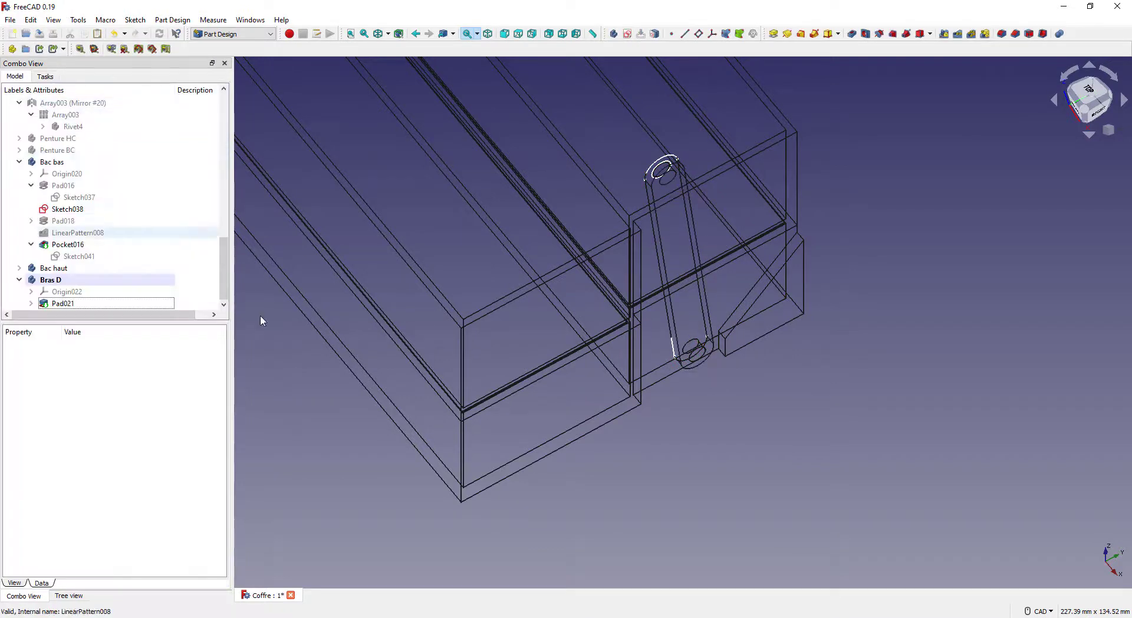
pyautogui.click(388, 35)
pyautogui.click(401, 46)
pyautogui.scroll(-2, 462, 403)
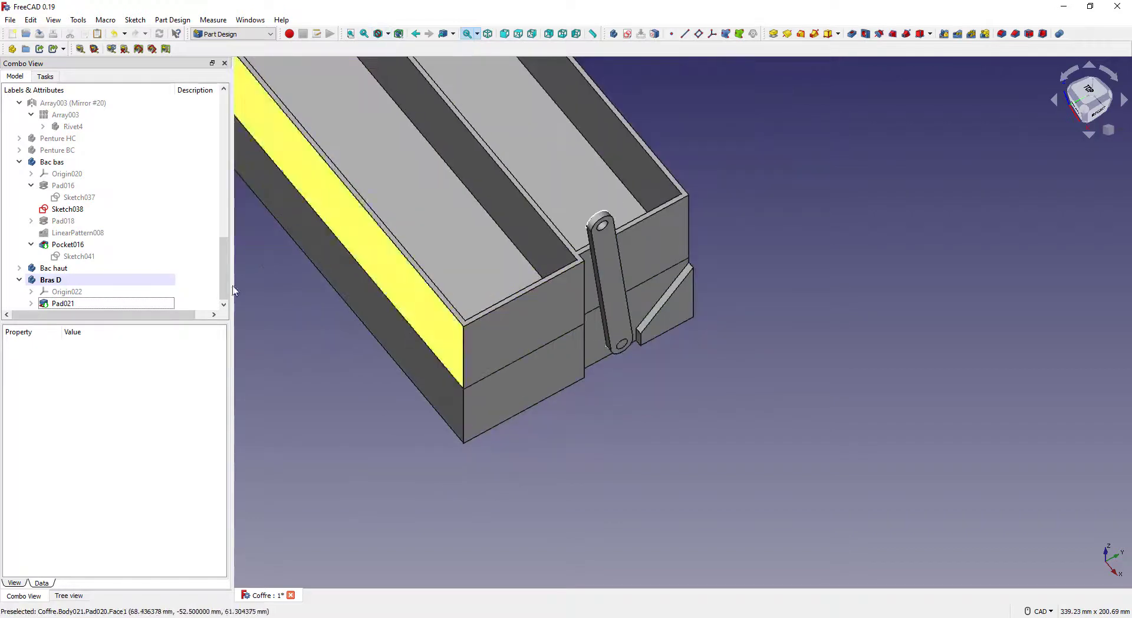
# Step: Hide Sketch038 in the Bac bas body and bring both trays and the arm fully into view
pyautogui.click(68, 209)
pyautogui.moveTo(289, 391); pyautogui.dragTo(380, 418, button='middle')
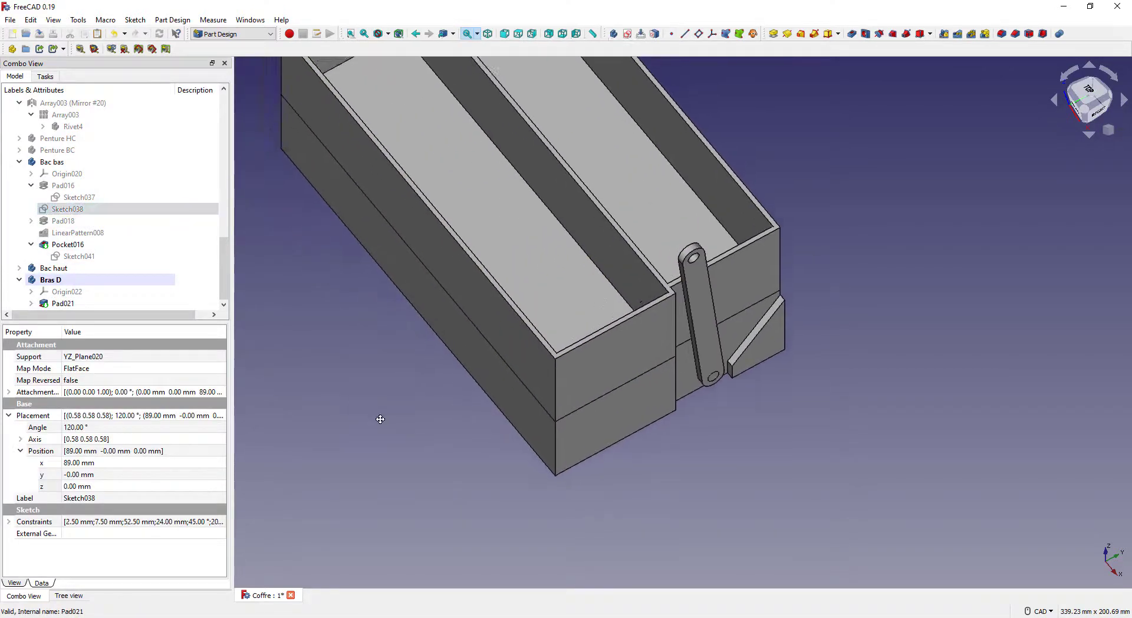
pyautogui.scroll(-2, 372, 408)
pyautogui.moveTo(316, 400); pyautogui.dragTo(472, 476, button='middle')
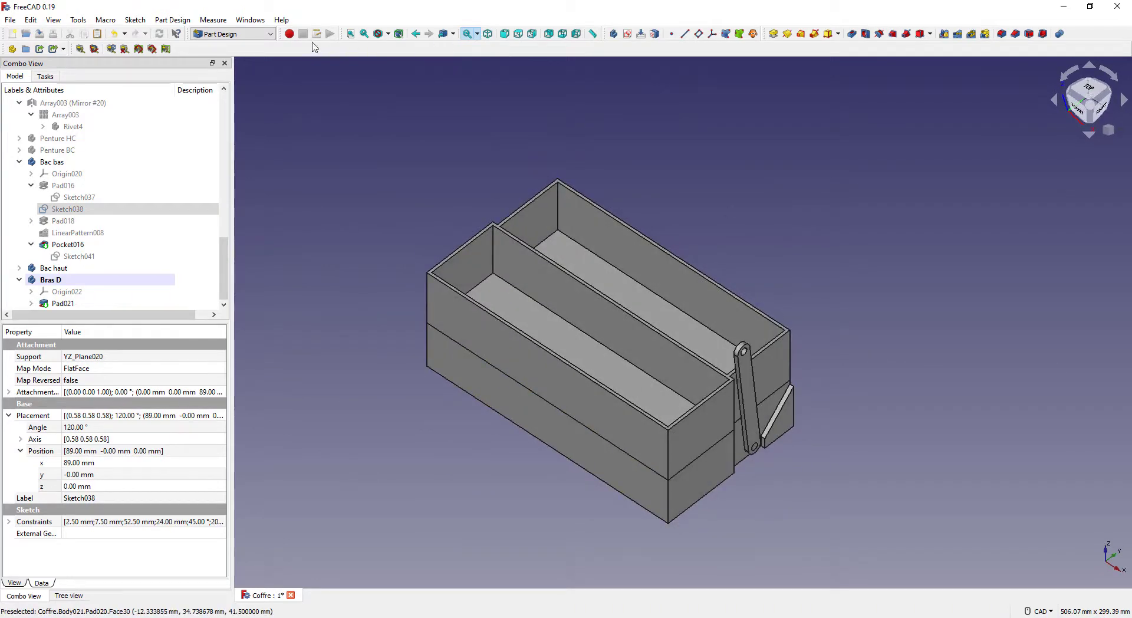
# Step: Switch to the Part workbench and mirror the Bras D arm to the opposite end of the trays
pyautogui.click(232, 34)
pyautogui.click(230, 129)
pyautogui.click(757, 34)
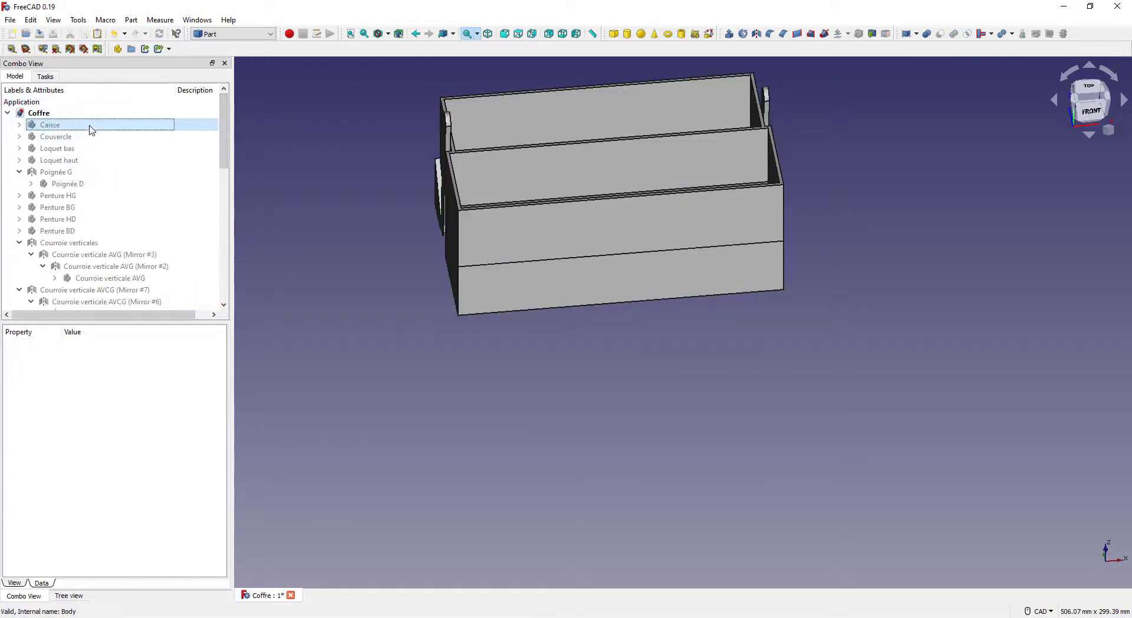
# Step: Make all hidden chest parts visible, from Caisse and Couvercle through the straps and rivet arrays to Penture BC
pyautogui.press('space')
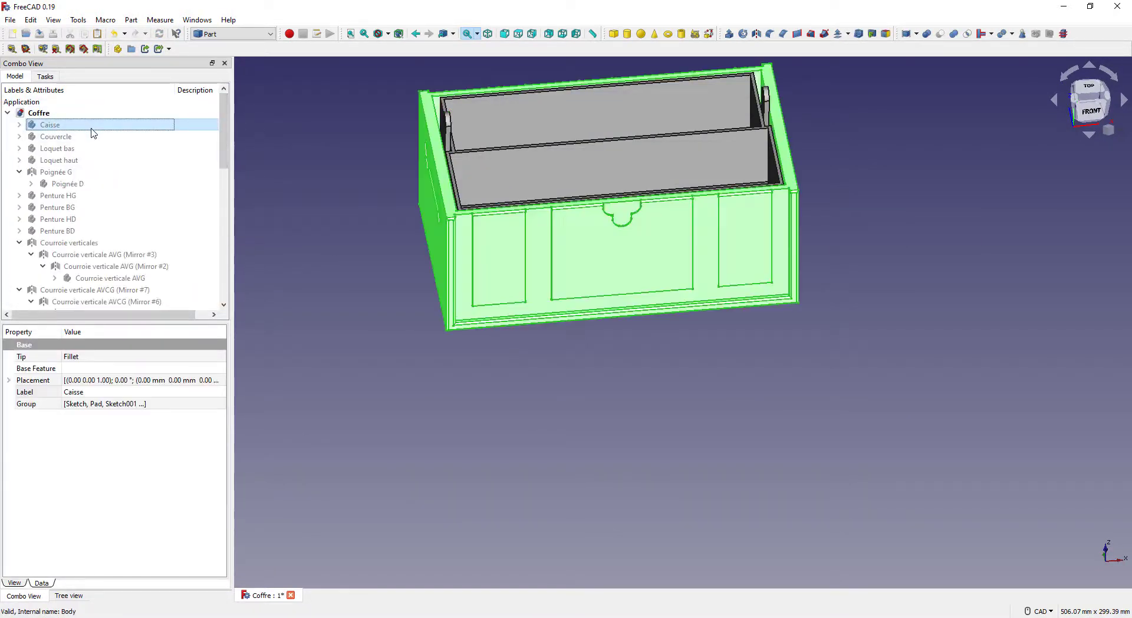
pyautogui.press('Down')
pyautogui.press('space')
pyautogui.press('Down')
pyautogui.press('space')
pyautogui.press('Down')
pyautogui.press('space')
pyautogui.press('Down')
pyautogui.press('space')
pyautogui.press('Down')
pyautogui.press('space')
pyautogui.press('Down')
pyautogui.press('space')
pyautogui.press('Down')
pyautogui.press('space')
pyautogui.press('Down')
pyautogui.press('space')
pyautogui.press('Down')
pyautogui.press('space')
pyautogui.press('Down')
pyautogui.press('space')
pyautogui.press('Down')
pyautogui.press('space')
pyautogui.press('Down')
pyautogui.press('space')
pyautogui.press('Down')
pyautogui.press('space')
pyautogui.press('Down')
pyautogui.press('space')
pyautogui.press('Down')
pyautogui.press('space')
pyautogui.press('Down')
pyautogui.press('space')
pyautogui.press('Down')
pyautogui.press('space')
pyautogui.press('Down')
pyautogui.press('space')
pyautogui.press('Down')
pyautogui.press('space')
pyautogui.scroll(-6, 131, 227)
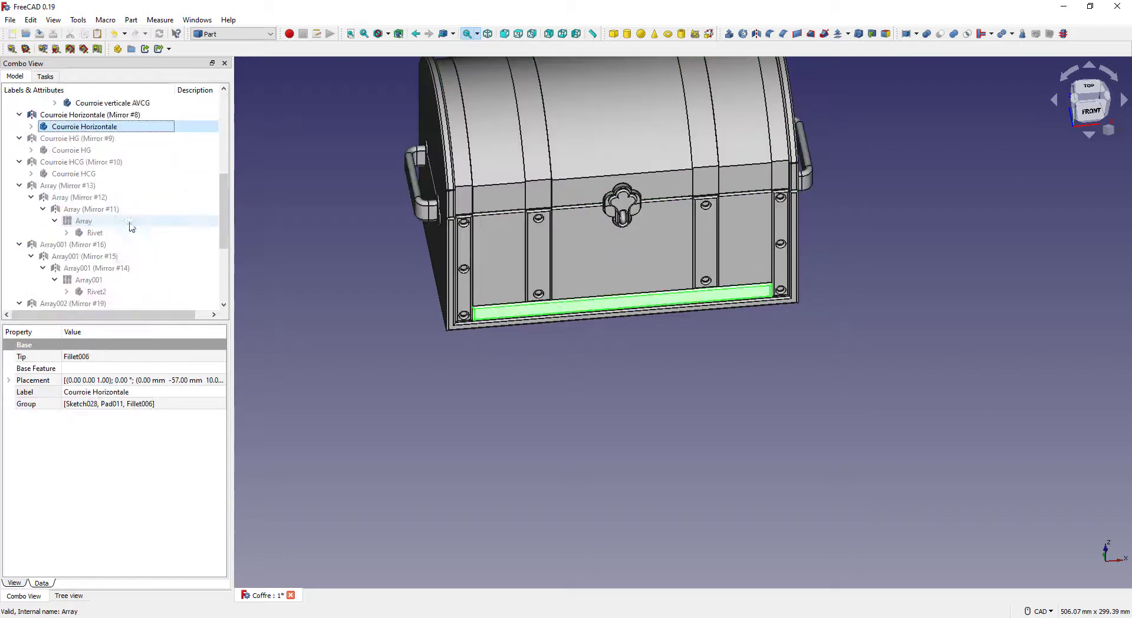
pyautogui.press('Down')
pyautogui.press('space')
pyautogui.press('Down')
pyautogui.press('space')
pyautogui.press('Down')
pyautogui.press('space')
pyautogui.press('Down')
pyautogui.press('space')
pyautogui.press('Down')
pyautogui.press('space')
pyautogui.press('Down')
pyautogui.press('space')
pyautogui.press('Down')
pyautogui.press('space')
pyautogui.press('Down')
pyautogui.press('space')
pyautogui.press('Down')
pyautogui.press('space')
pyautogui.press('Down')
pyautogui.press('space')
pyautogui.press('Down')
pyautogui.press('space')
pyautogui.press('Down')
pyautogui.press('space')
pyautogui.press('Down')
pyautogui.press('space')
pyautogui.press('Down')
pyautogui.press('space')
pyautogui.press('Down')
pyautogui.press('space')
pyautogui.press('Down')
pyautogui.scroll(-4, 111, 245)
pyautogui.press('space')
pyautogui.press('Down')
pyautogui.press('space')
pyautogui.press('Down')
pyautogui.press('space')
pyautogui.press('Down')
pyautogui.press('space')
pyautogui.press('Down')
pyautogui.press('space')
pyautogui.press('Down')
pyautogui.press('space')
pyautogui.press('Down')
pyautogui.press('space')
pyautogui.press('Down')
pyautogui.press('space')
pyautogui.press('Down')
pyautogui.press('space')
# Step: Set the transparency of the Caisse and Couvercle bodies to 80
pyautogui.moveTo(728, 380); pyautogui.dragTo(590, 501, button='middle')
pyautogui.scroll(-6, 826, 433)
pyautogui.scroll(15, 76, 124)
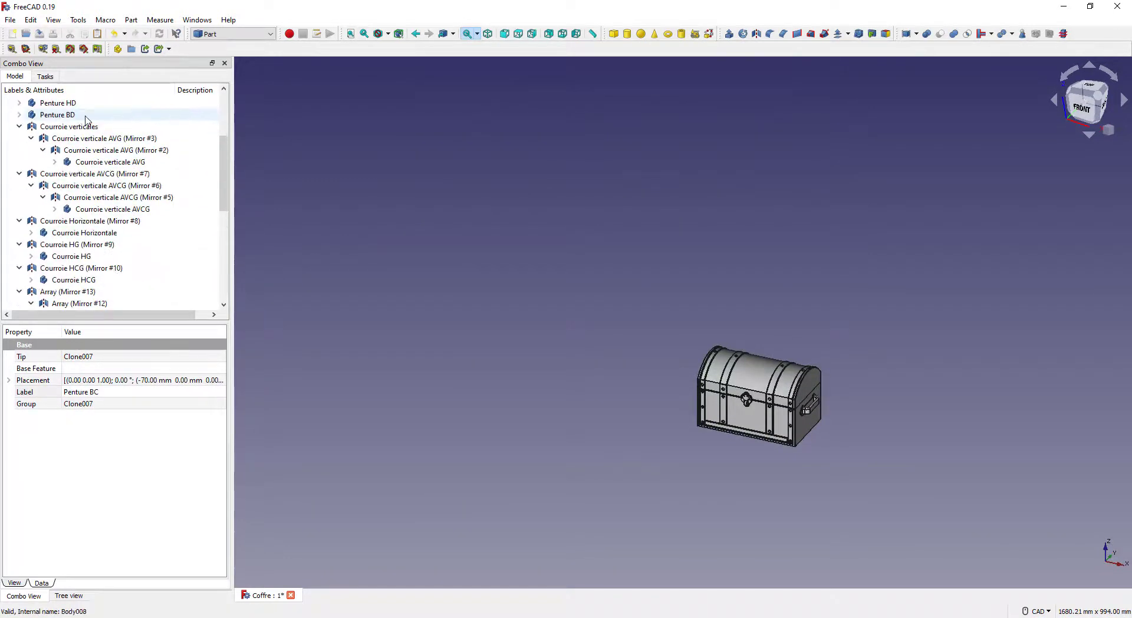
pyautogui.click(78, 125)
pyautogui.keyDown('ctrl'); pyautogui.click(79, 137); pyautogui.keyUp('ctrl')
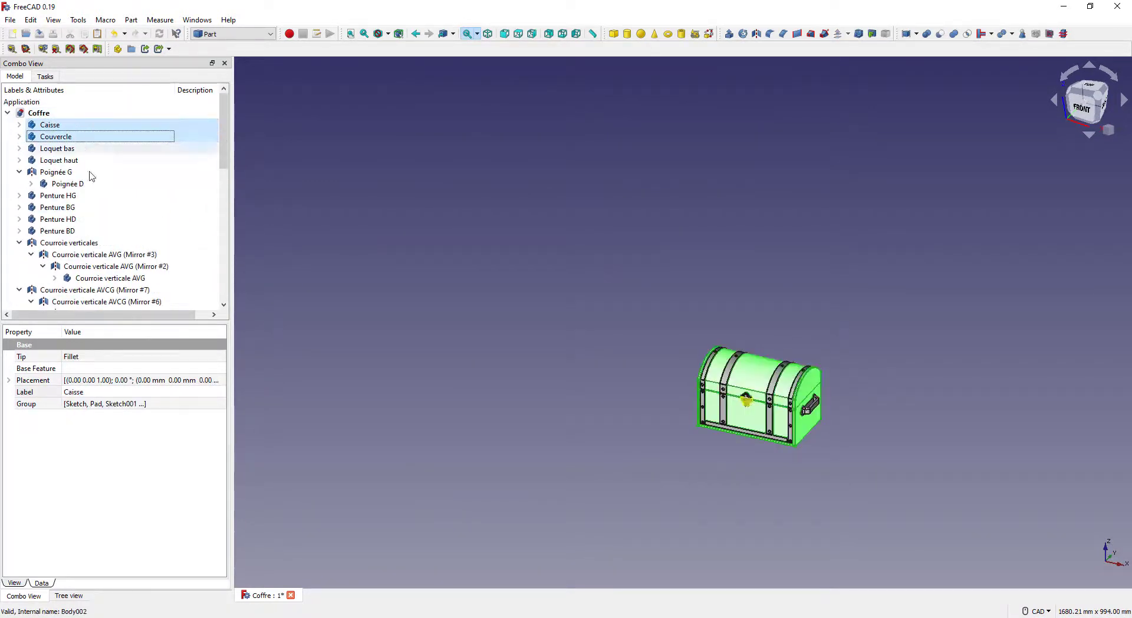
pyautogui.click(15, 583)
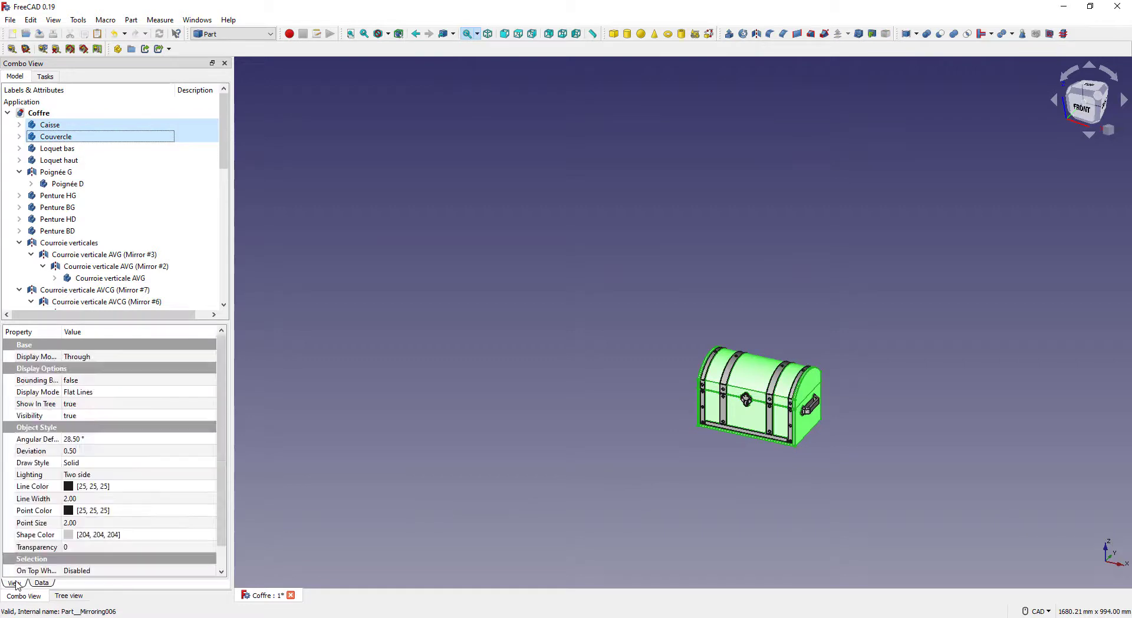
pyautogui.click(99, 549)
pyautogui.write('80')
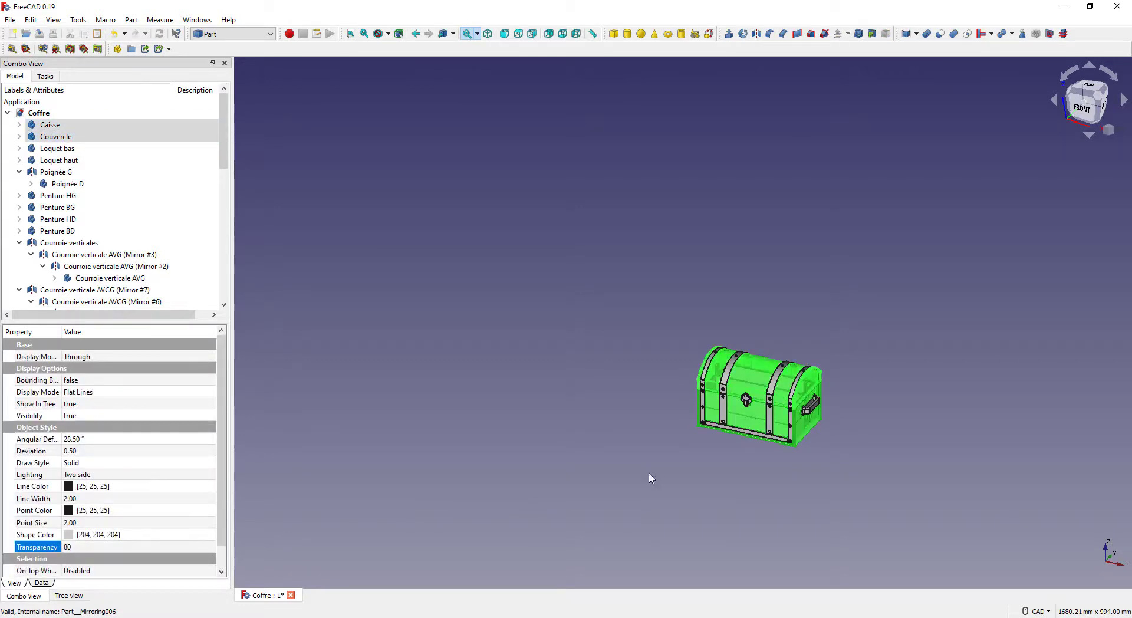
# Step: Examine the trays, linking arm and handle through the transparent chest from several angles, close up and from further away
pyautogui.scroll(6, 832, 461)
pyautogui.click(810, 450)
pyautogui.moveTo(931, 305); pyautogui.dragTo(905, 304, button='middle')
pyautogui.scroll(5, 907, 207)
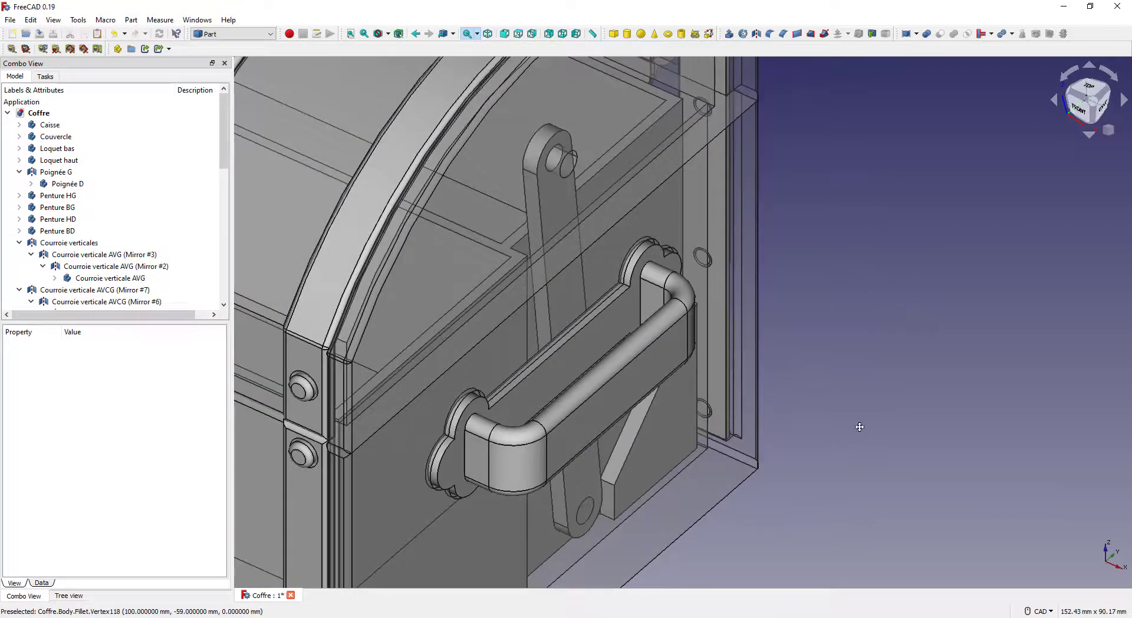
pyautogui.moveTo(860, 426); pyautogui.dragTo(870, 390, button='middle')
pyautogui.scroll(-10, 844, 310)
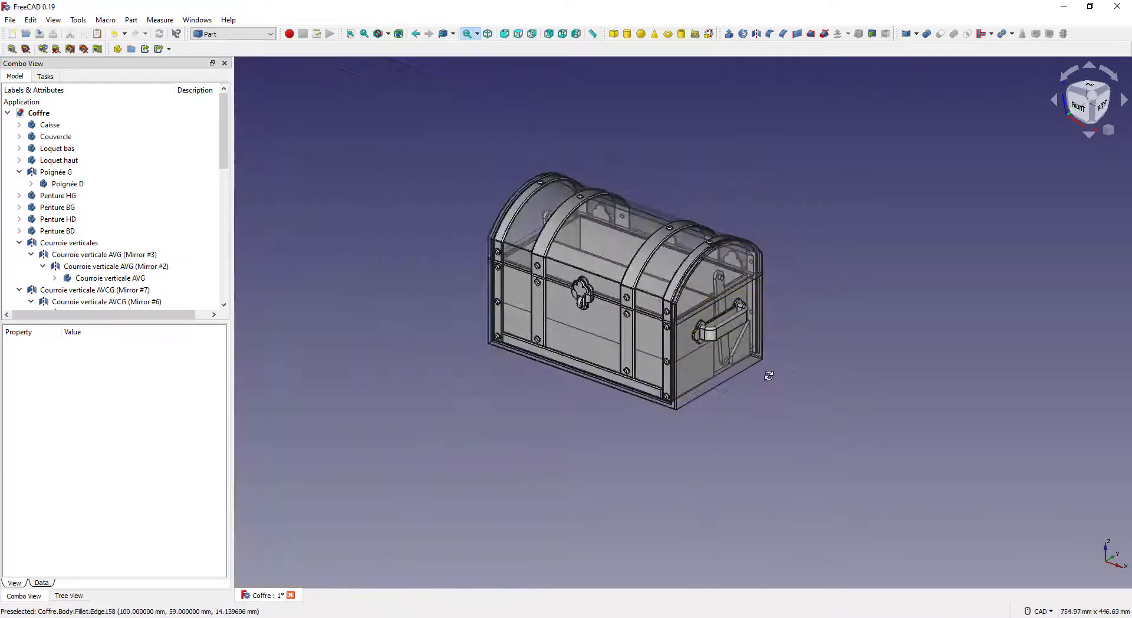
pyautogui.moveTo(769, 376); pyautogui.dragTo(733, 374, button='middle')
pyautogui.scroll(12, 733, 373)
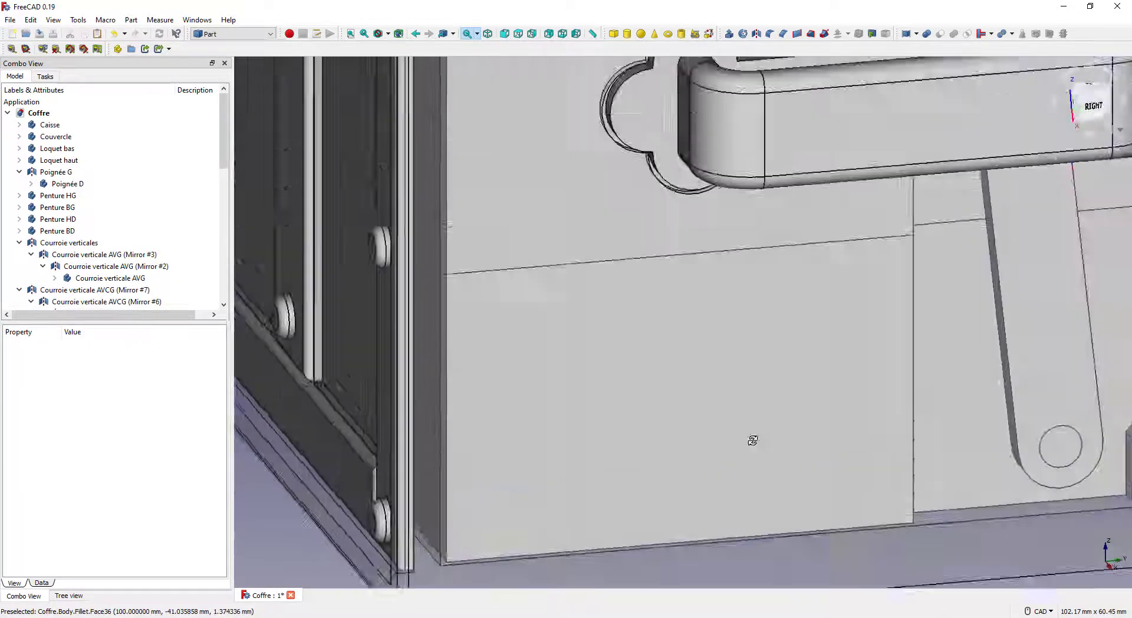
pyautogui.moveTo(753, 440); pyautogui.dragTo(778, 440, button='middle')
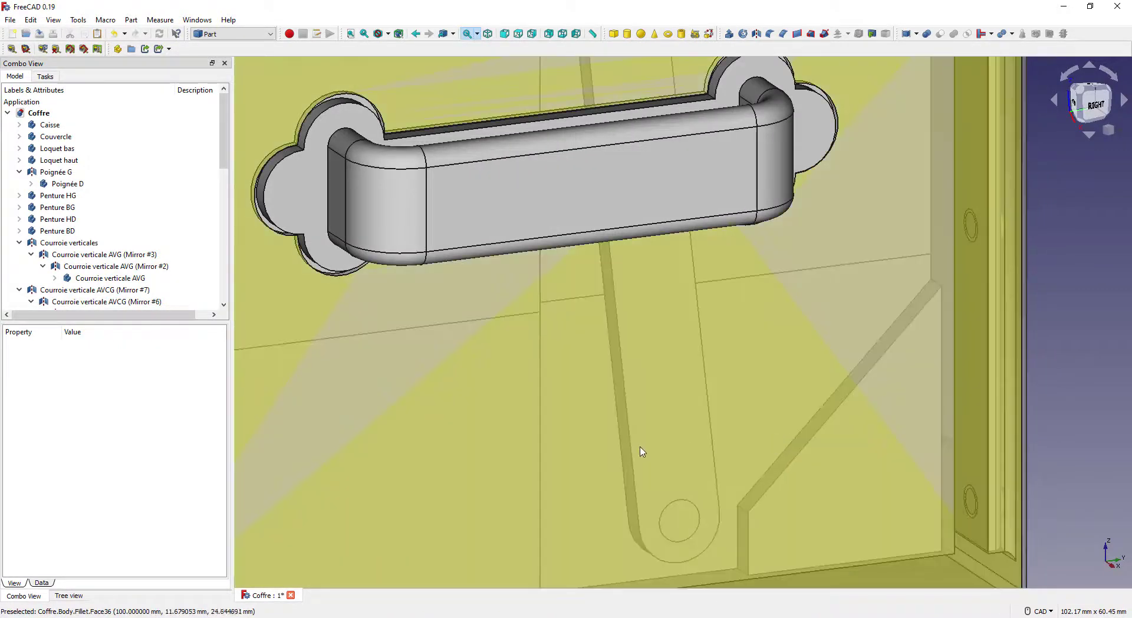
pyautogui.scroll(-4, 642, 452)
pyautogui.scroll(-10, 90, 263)
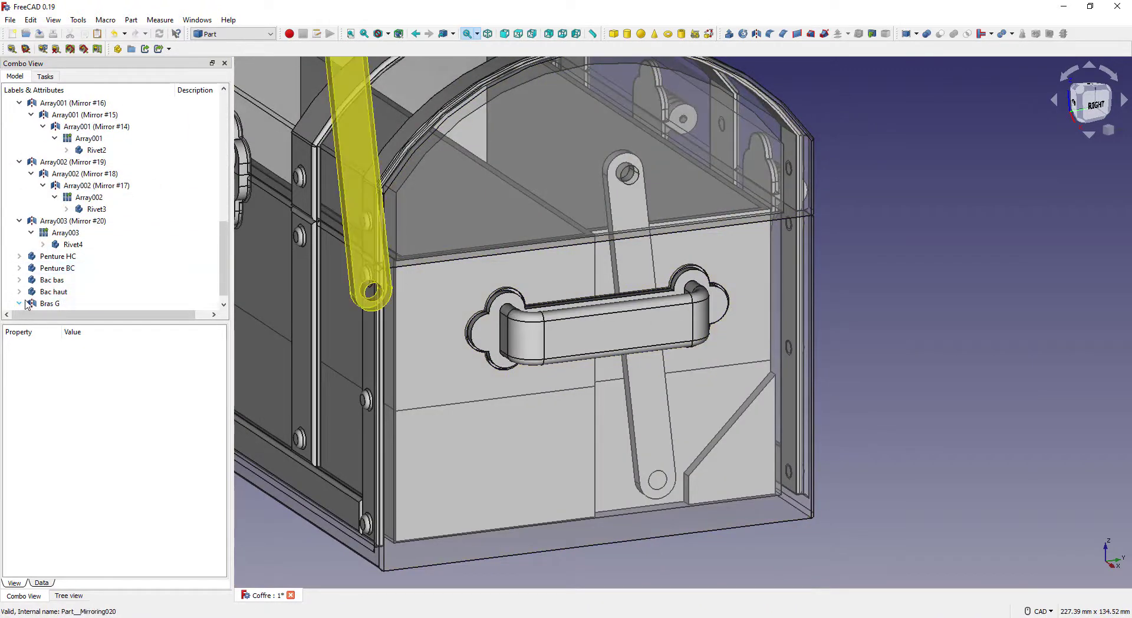
# Step: Open Sketch045 under Pad021 of the Bras D body for editing and bring the whole arm profile into view
pyautogui.scroll(-1, 26, 304)
pyautogui.rightClick(48, 303)
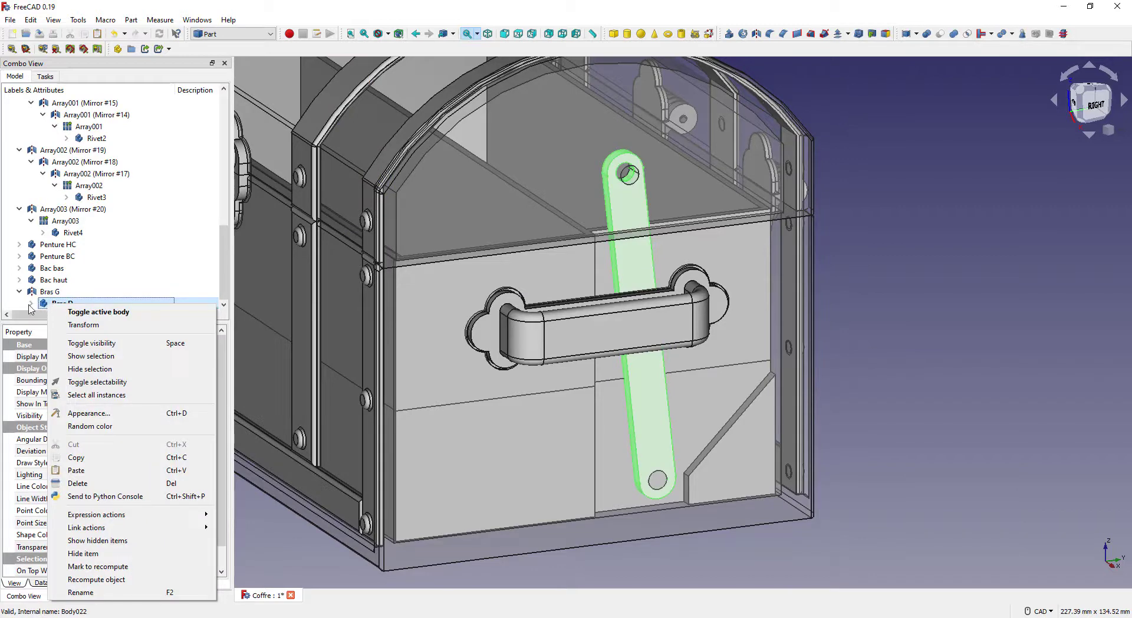
pyautogui.click(31, 305)
pyautogui.scroll(-1, 61, 260)
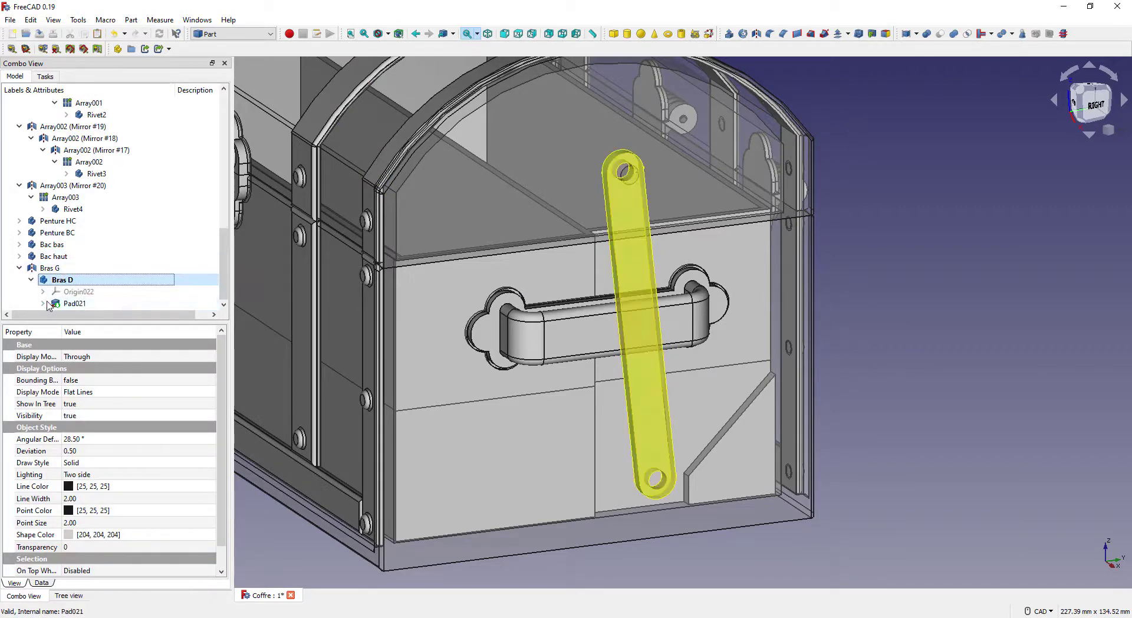
pyautogui.click(43, 304)
pyautogui.scroll(-1, 70, 285)
pyautogui.doubleClick(118, 308)
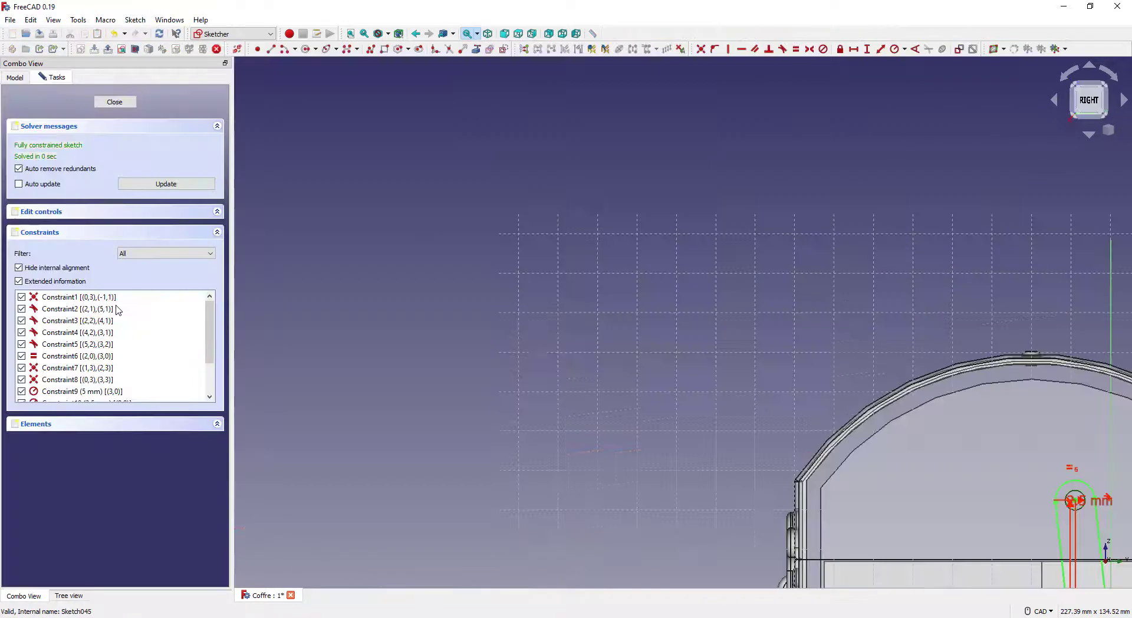
pyautogui.moveTo(545, 322); pyautogui.dragTo(318, 118, button='middle')
pyautogui.moveTo(820, 420)
pyautogui.mouseDown(button='middle')
pyautogui.moveTo(586, 228)
pyautogui.moveTo(561, 227)
pyautogui.mouseUp(button='middle')
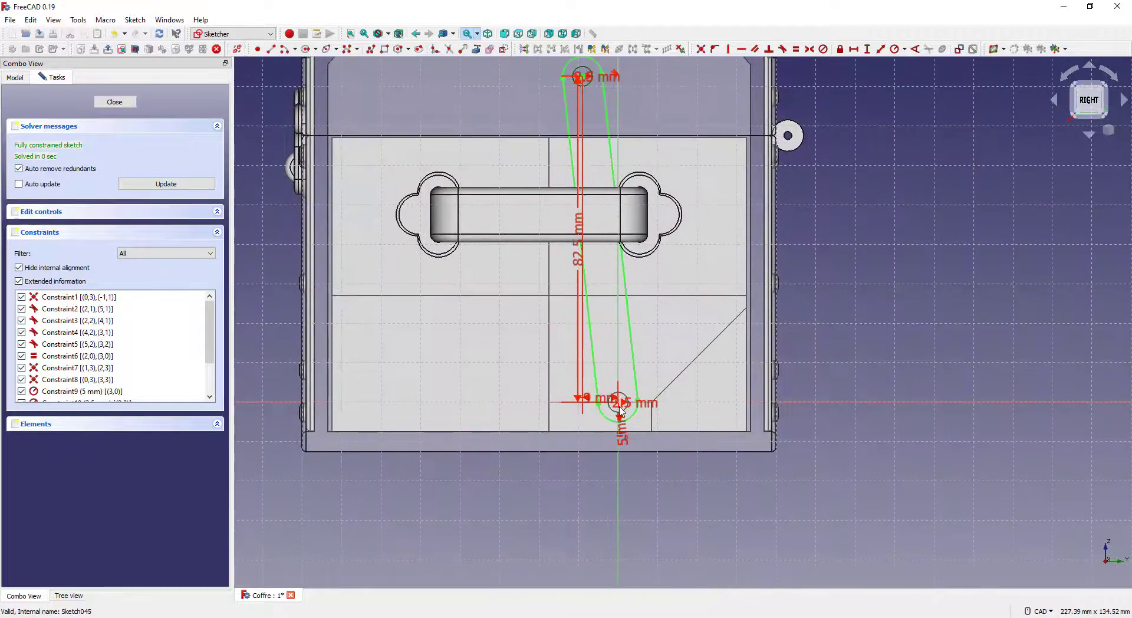
# Step: Set the radius of the arm's lower hole to 3 mm
pyautogui.scroll(10, 625, 407)
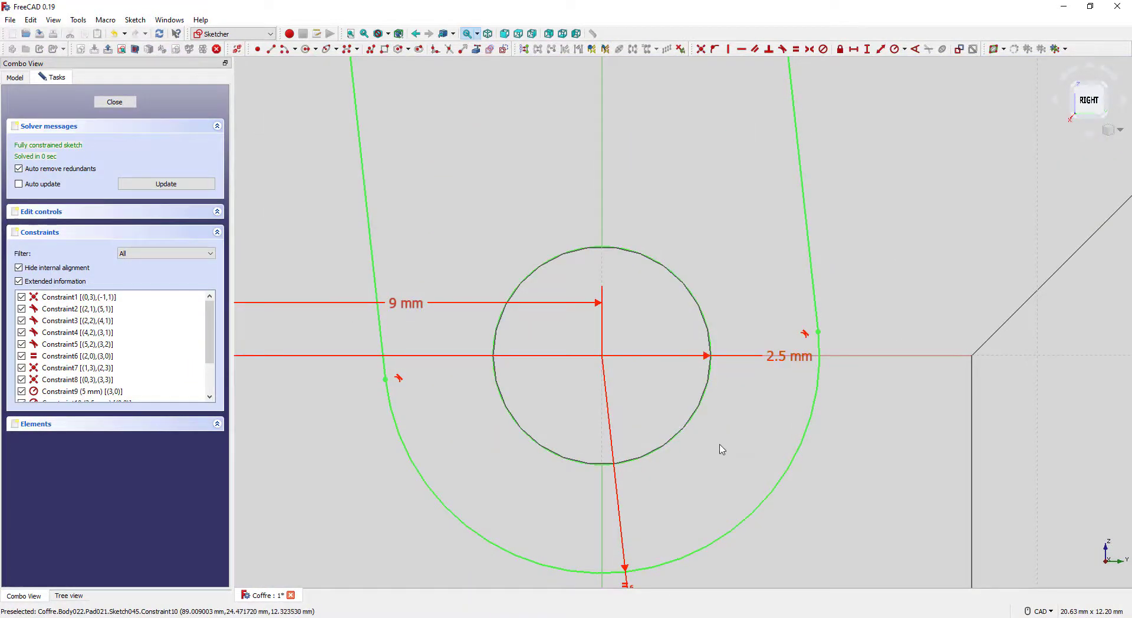
pyautogui.doubleClick(792, 362)
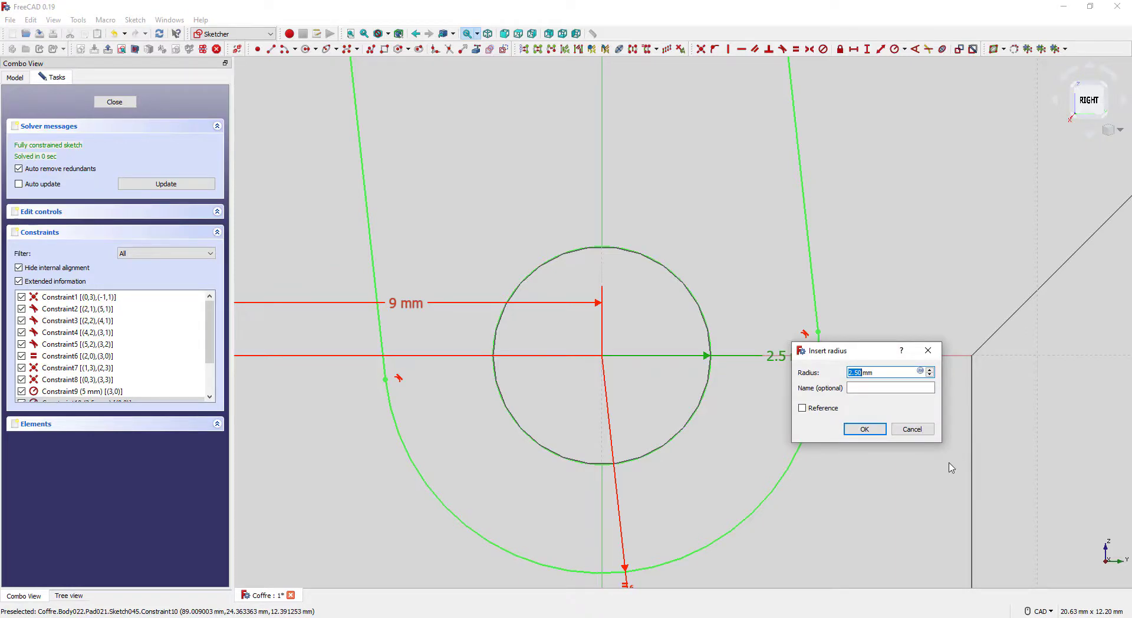
pyautogui.press('Return')
pyautogui.scroll(-5, 866, 534)
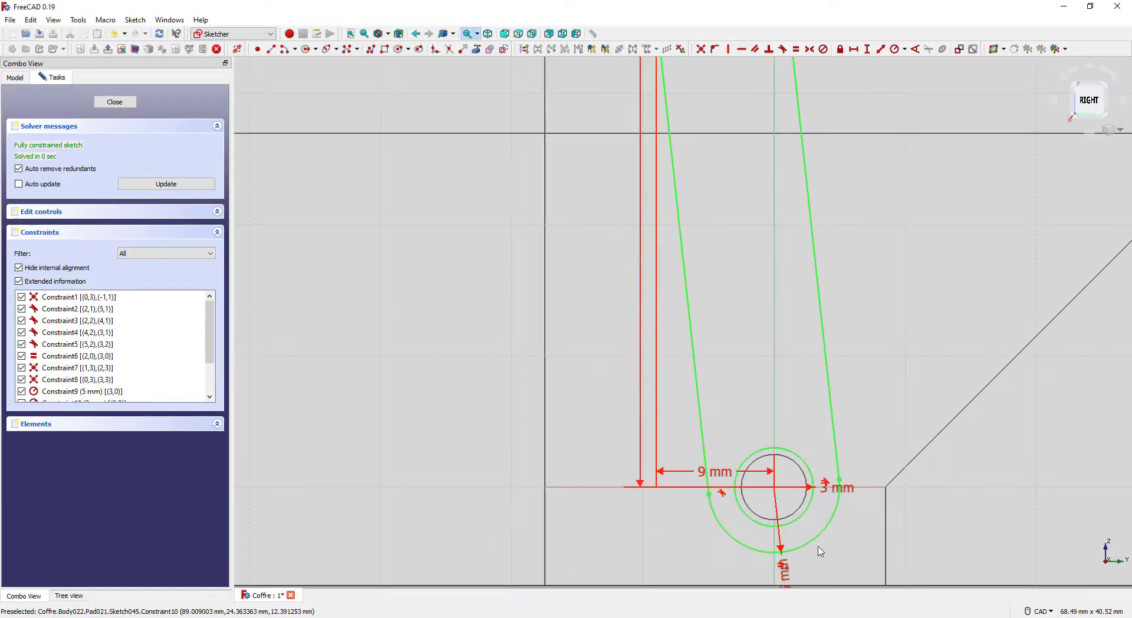
pyautogui.doubleClick(844, 493)
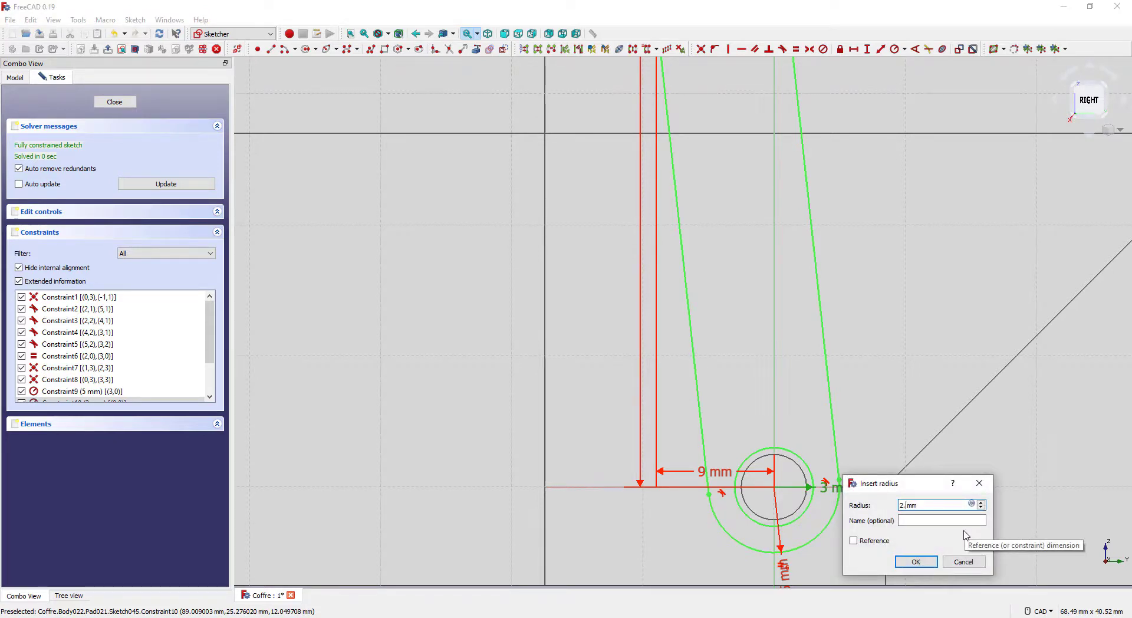
pyautogui.write('2.')
pyautogui.press('Return')
# Step: Delete the radius constraint of the arm's upper hole and make that hole equal to the lower one
pyautogui.scroll(-6, 754, 511)
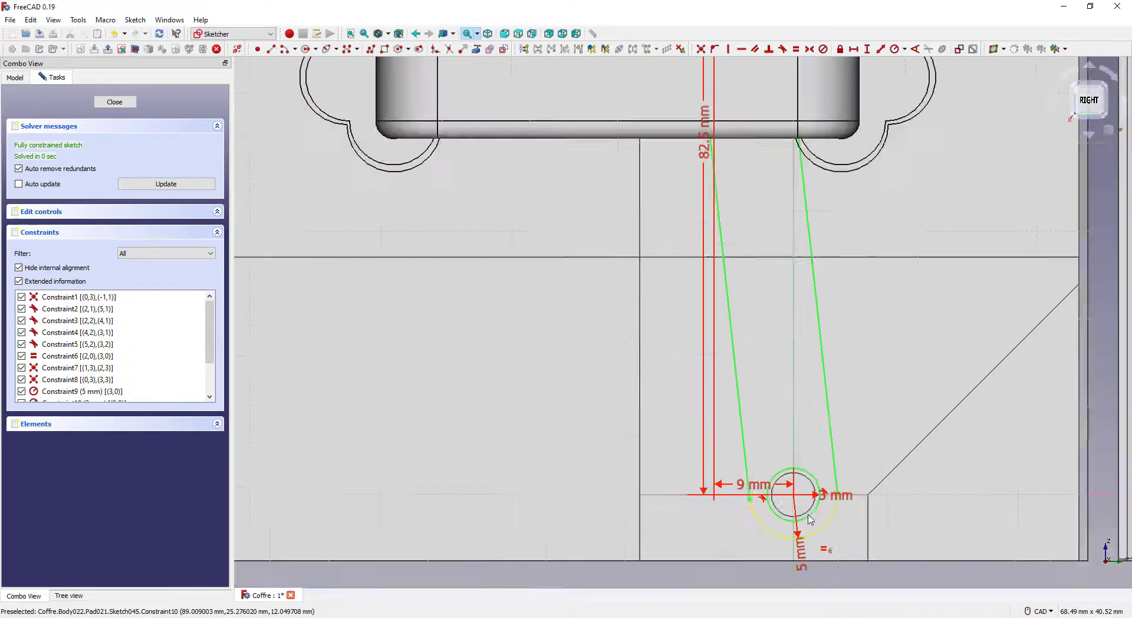
pyautogui.scroll(10, 737, 168)
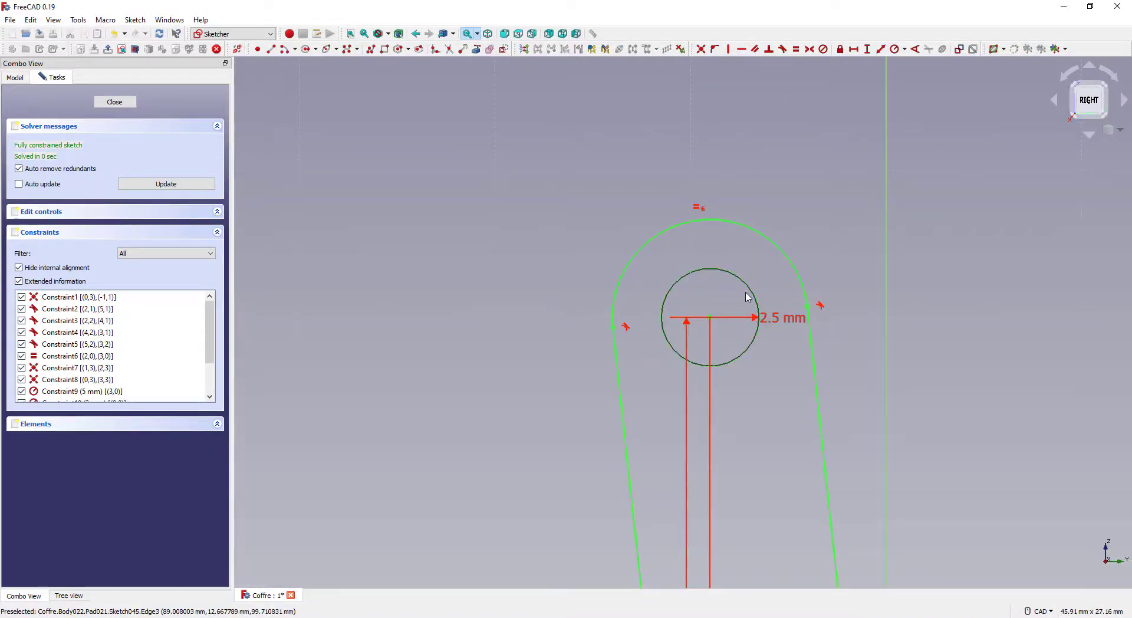
pyautogui.doubleClick(776, 319)
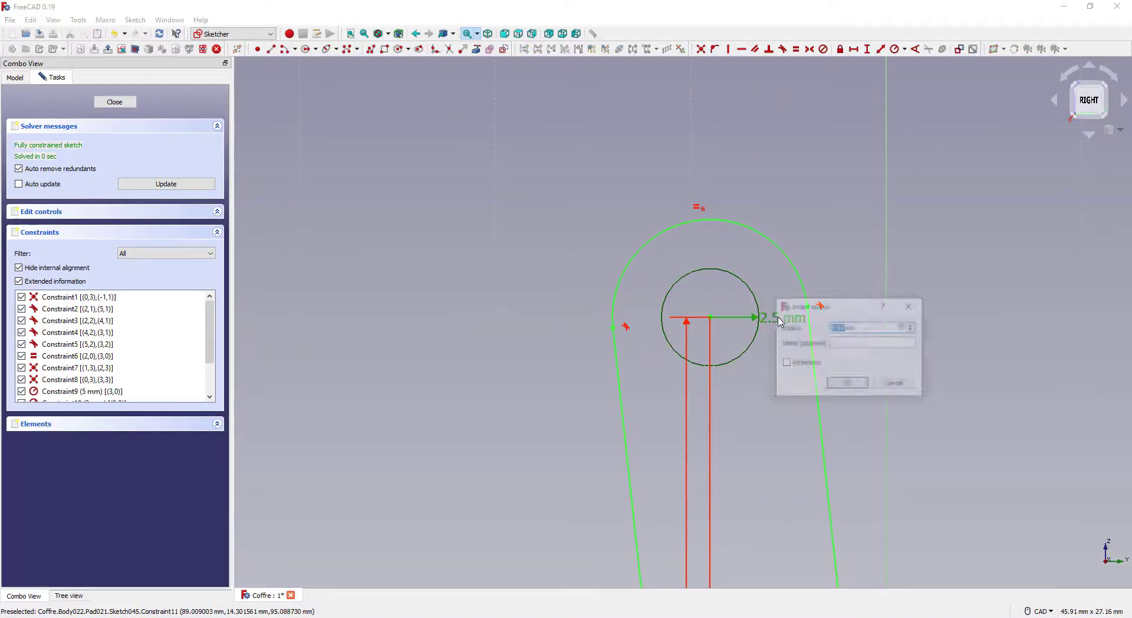
pyautogui.press('Return')
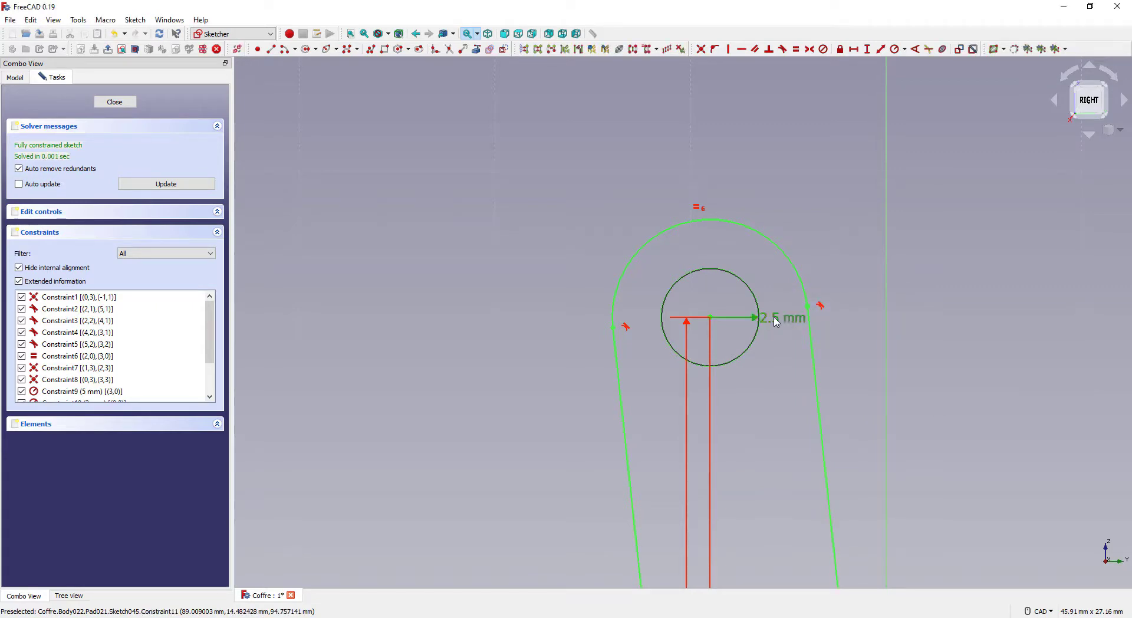
pyautogui.press('Delete')
pyautogui.scroll(-8, 672, 260)
pyautogui.scroll(10, 734, 440)
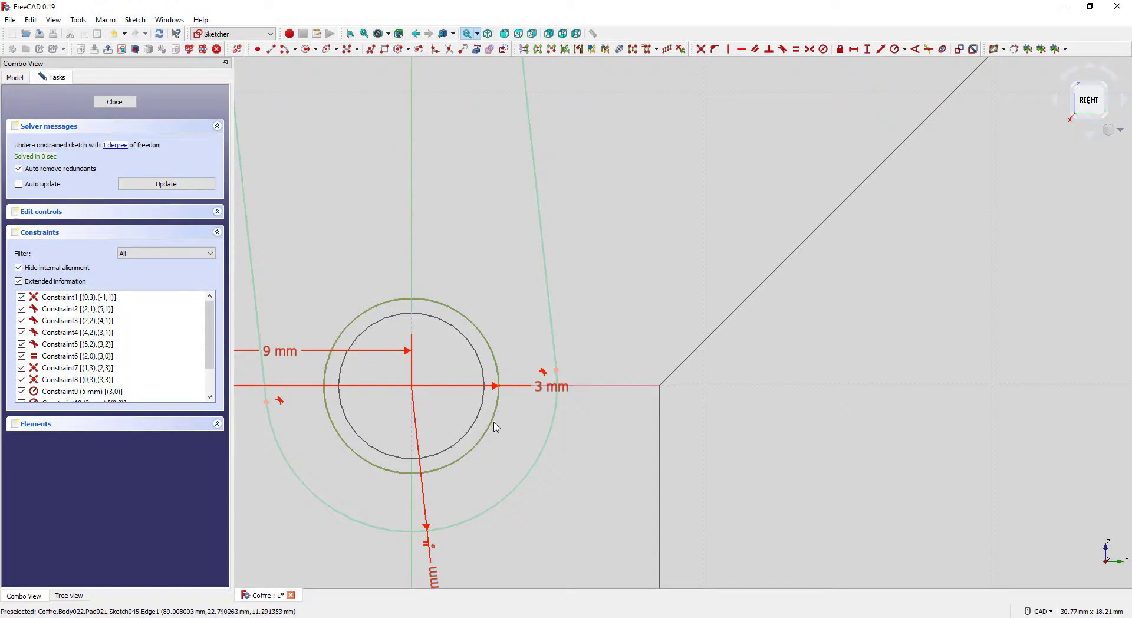
pyautogui.press('e')
pyautogui.scroll(-10, 591, 437)
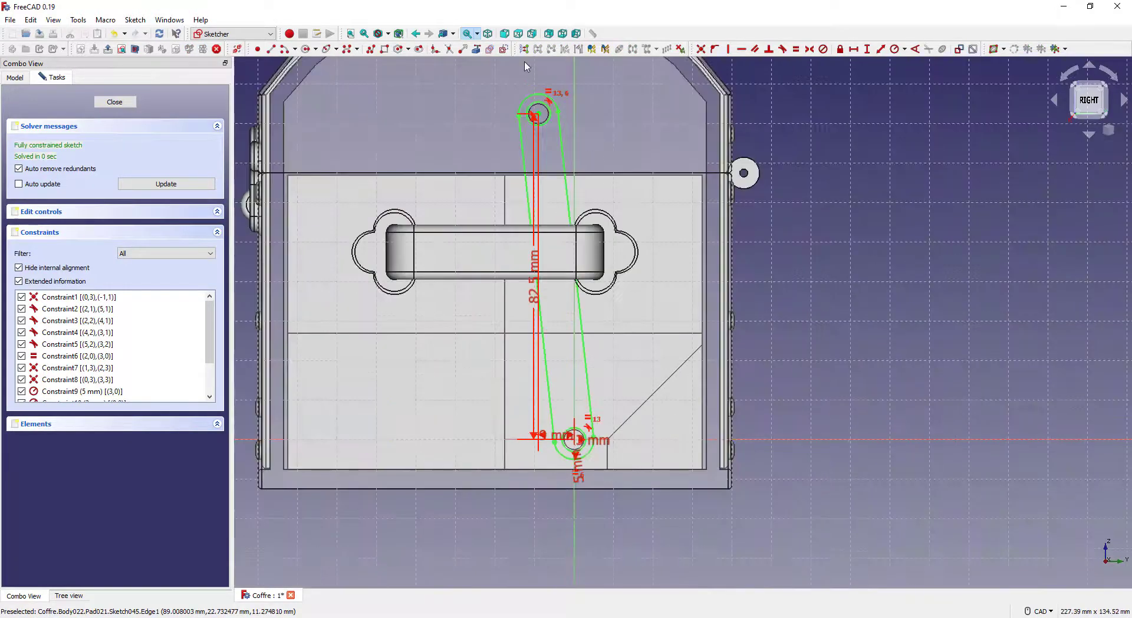
# Step: Move the lower end's radius dimension clear of the other dimensions and set the arm's end radius to 6 mm
pyautogui.scroll(5, 528, 100)
pyautogui.scroll(-6, 531, 118)
pyautogui.scroll(5, 587, 329)
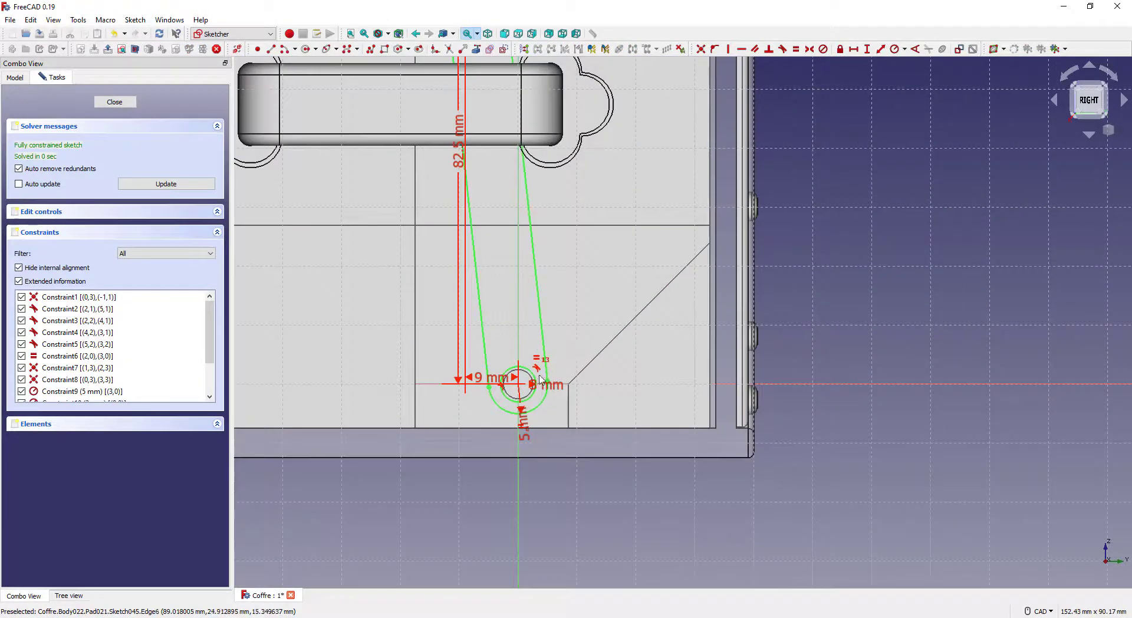
pyautogui.scroll(3, 540, 379)
pyautogui.moveTo(505, 494); pyautogui.dragTo(566, 469)
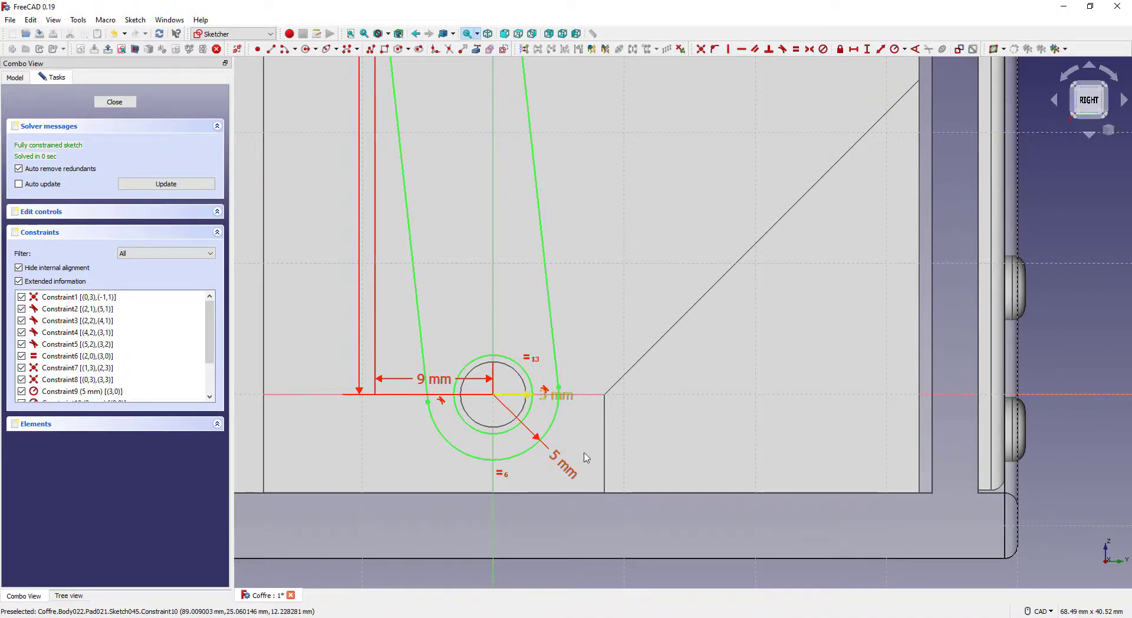
pyautogui.doubleClick(563, 463)
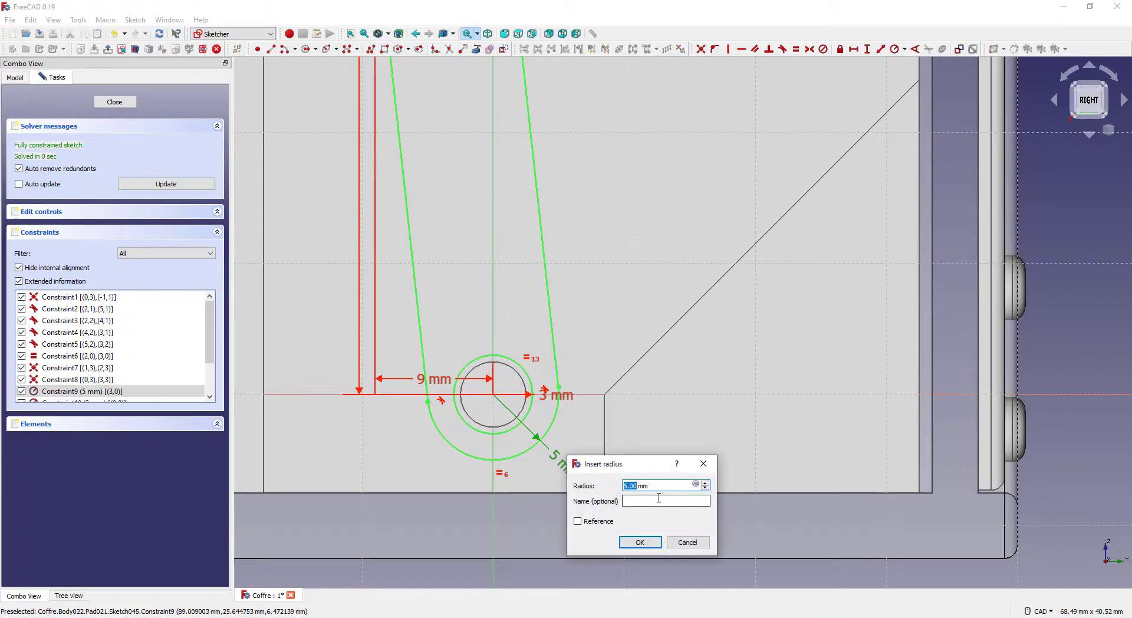
pyautogui.write('6')
pyautogui.press('Return')
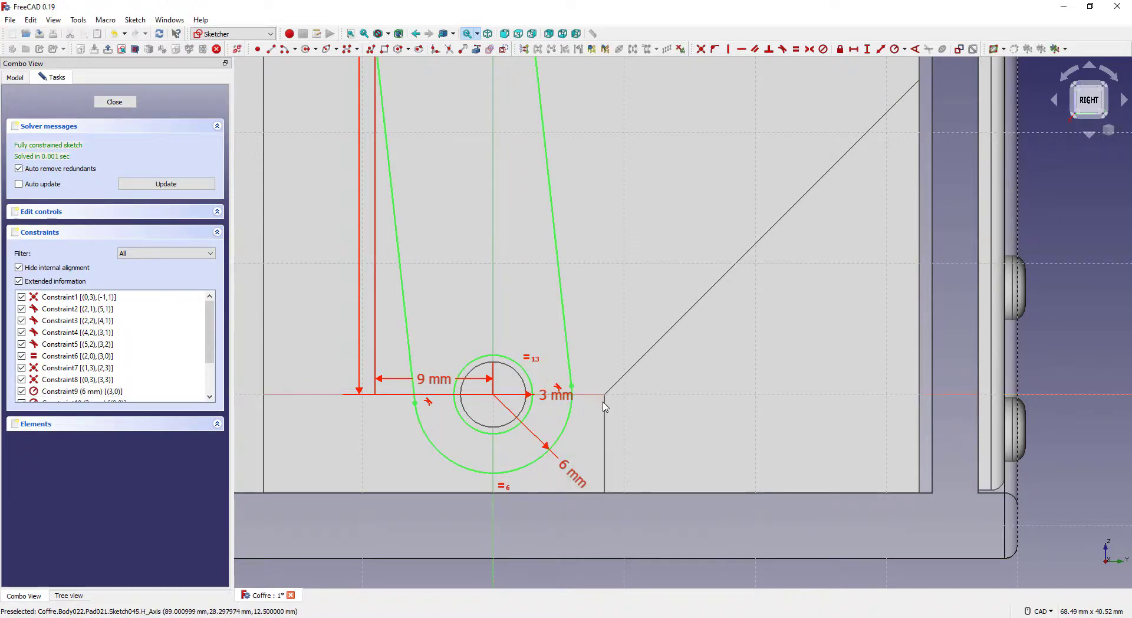
pyautogui.scroll(-4, 604, 405)
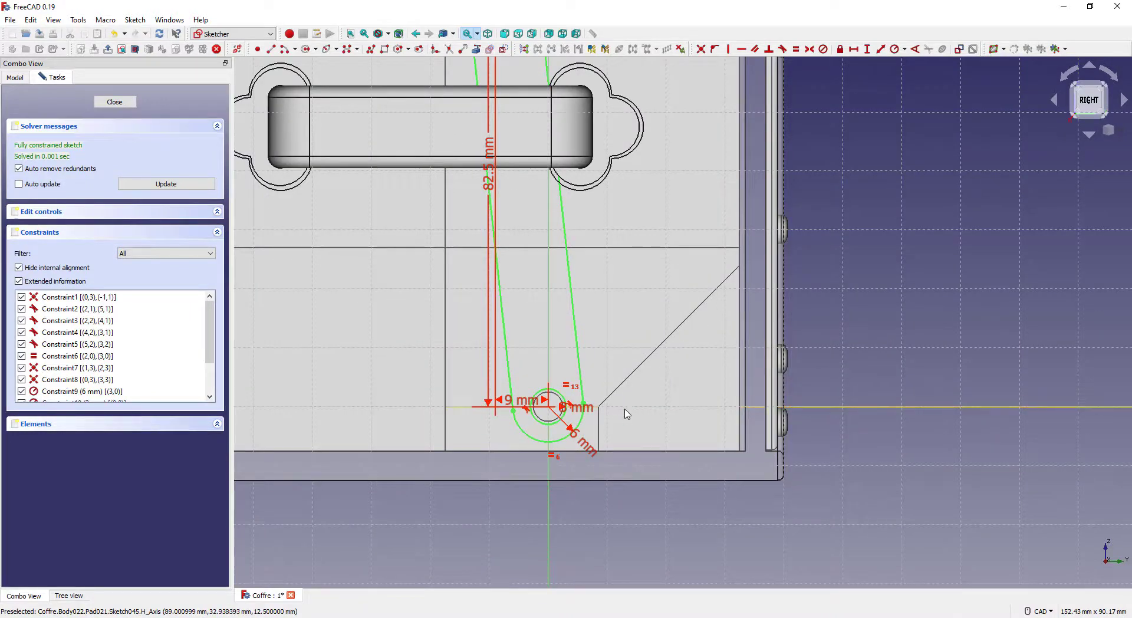
pyautogui.doubleClick(587, 452)
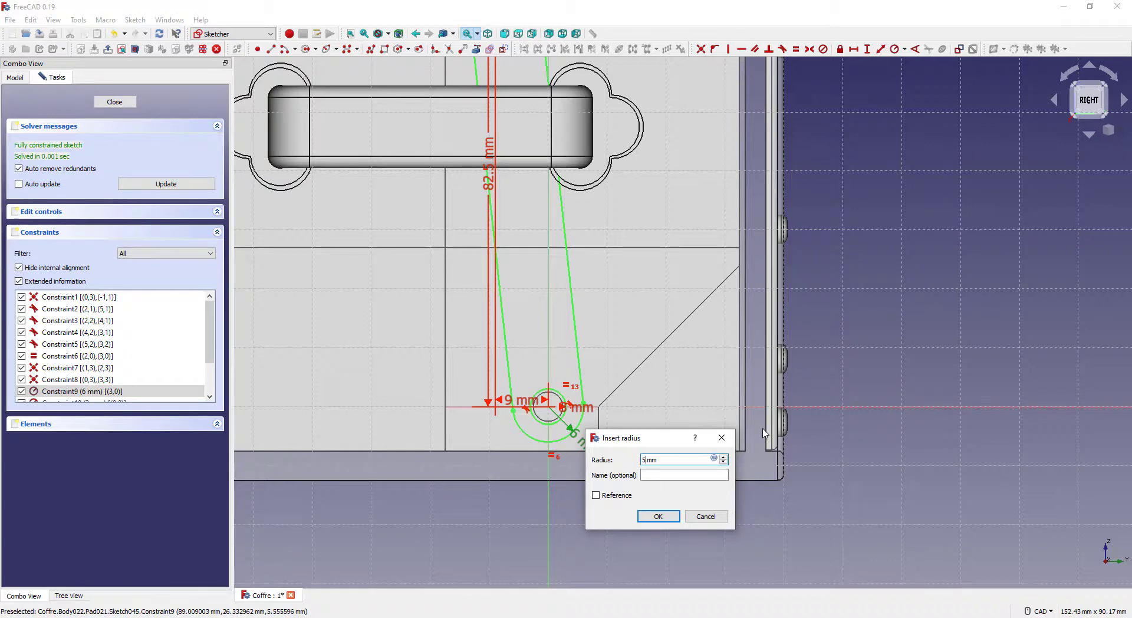
pyautogui.press('Return')
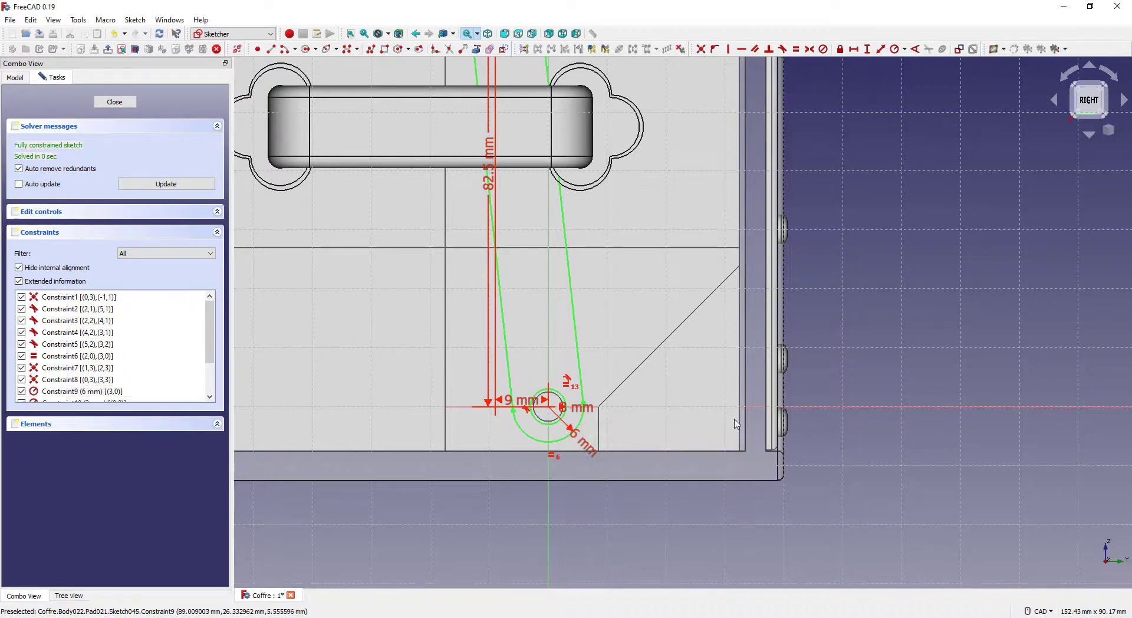
# Step: Close the arm sketch and deactivate the Bras D body
pyautogui.click(114, 102)
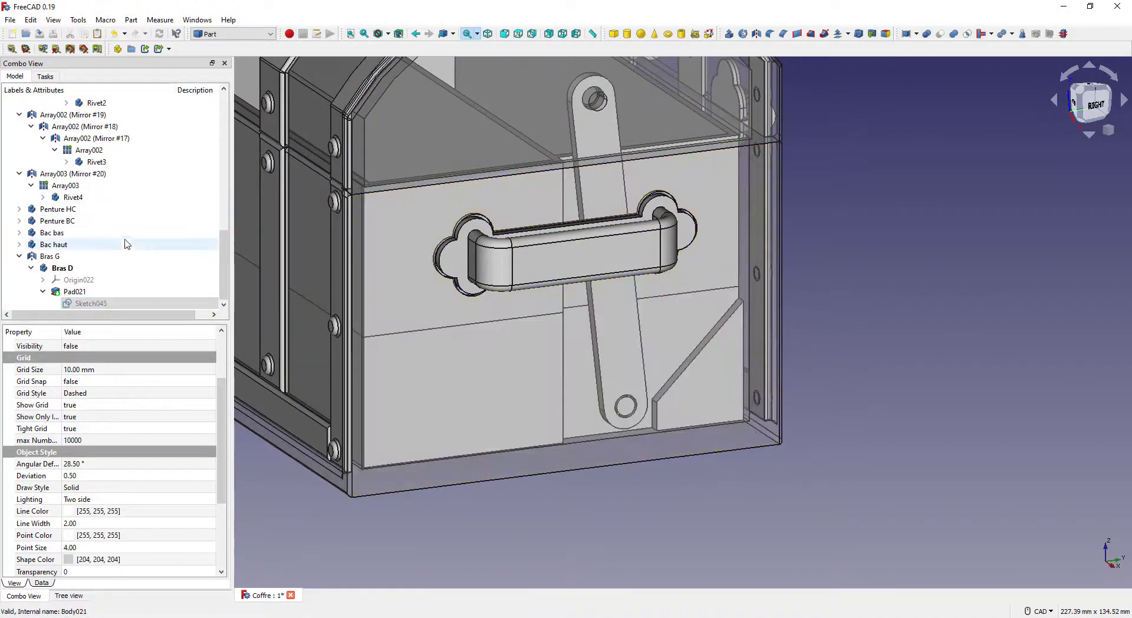
pyautogui.rightClick(68, 269)
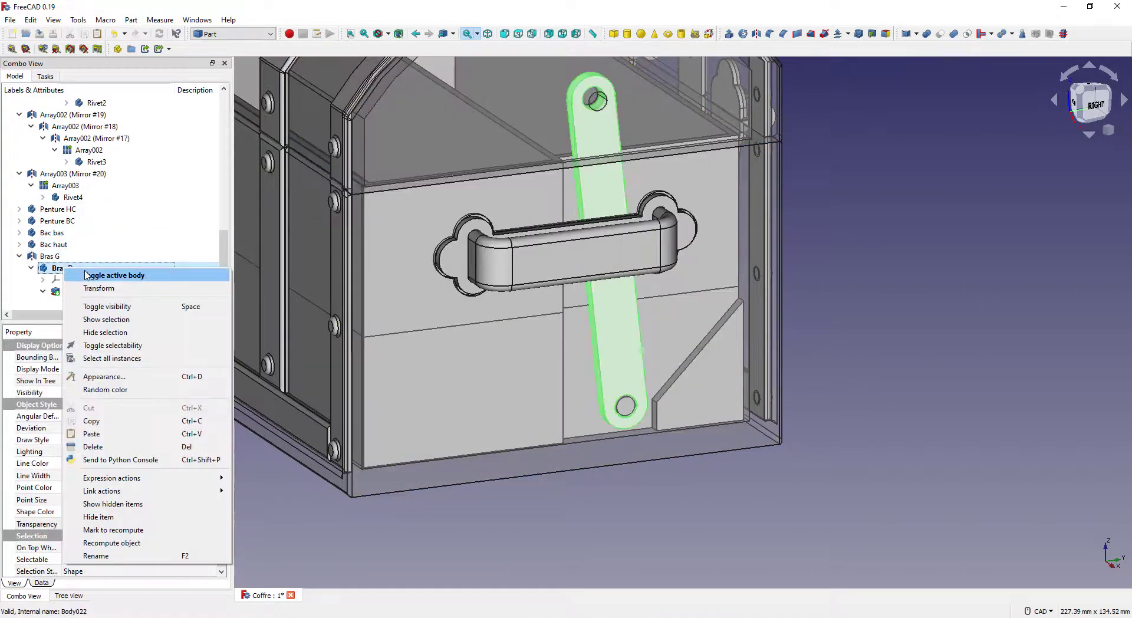
pyautogui.click(89, 276)
# Step: Open Sketch038 in the Bac bas body for editing
pyautogui.click(20, 292)
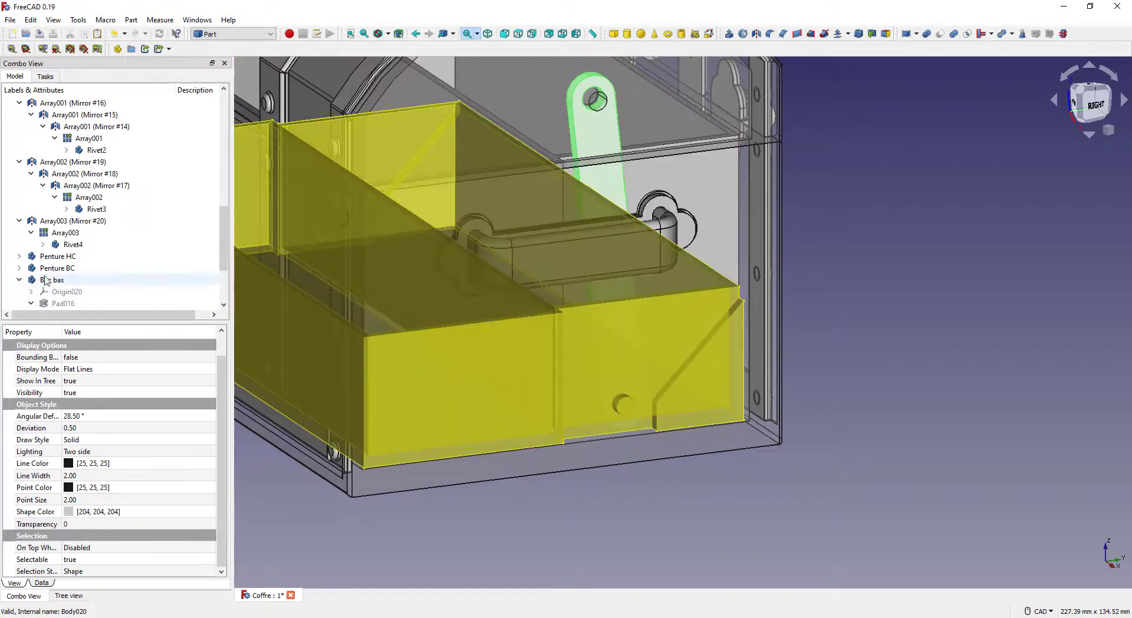
pyautogui.click(19, 279)
pyautogui.doubleClick(68, 233)
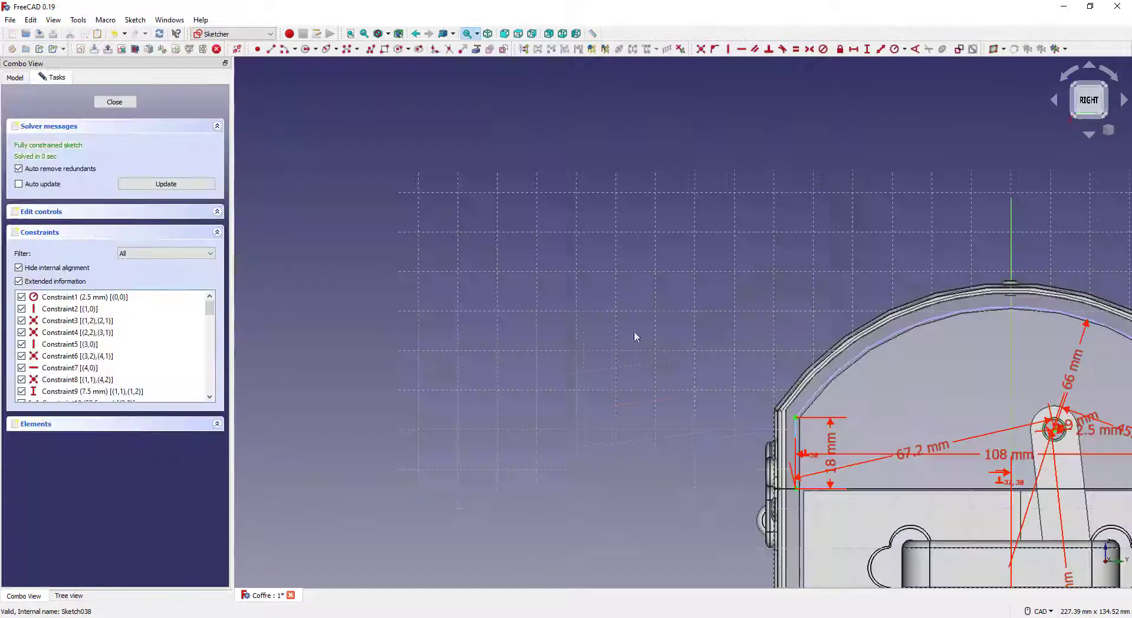
# Step: Set the radius of the arm outline's lower end in Sketch038 to 6 mm
pyautogui.scroll(2, 561, 409)
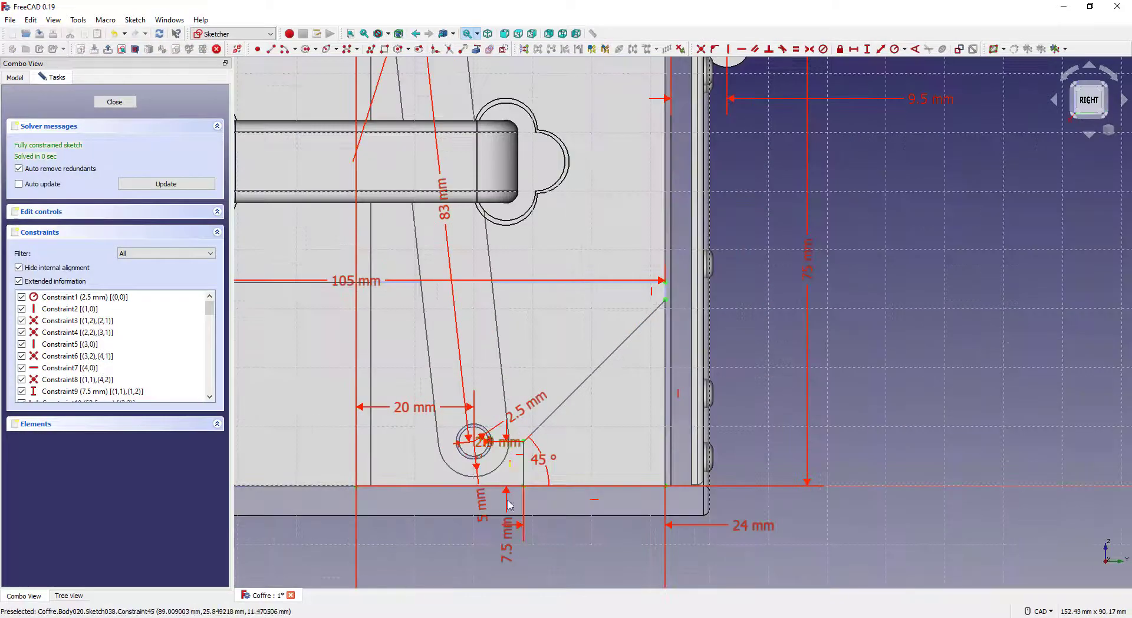
pyautogui.scroll(5, 510, 505)
pyautogui.doubleClick(475, 511)
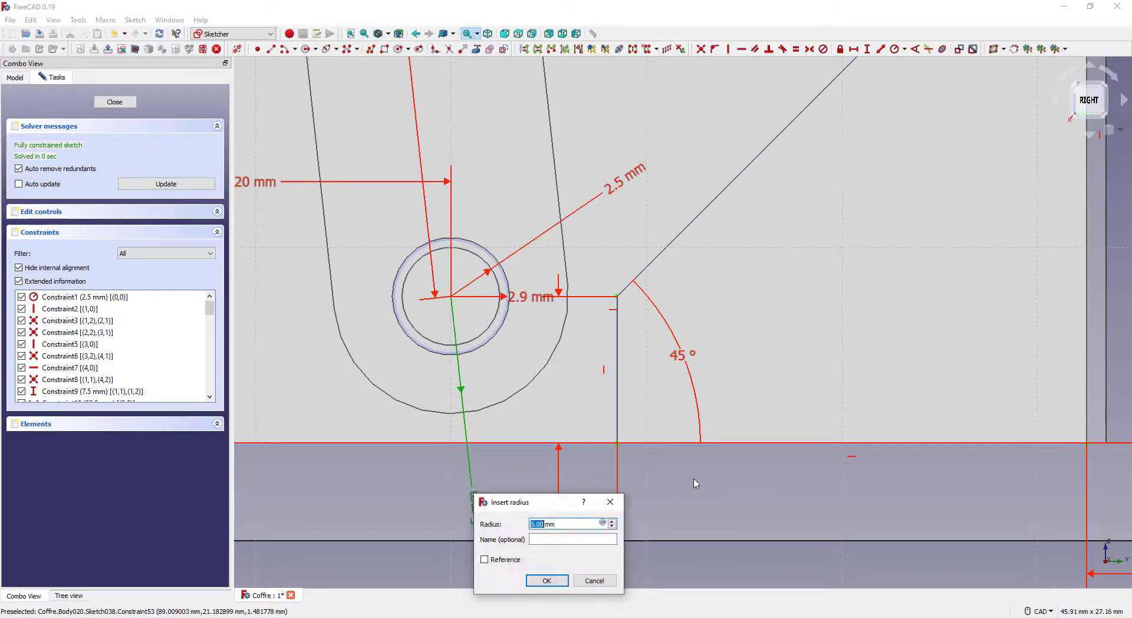
pyautogui.press('Return')
# Step: Free the linkage in Sketch038 by deleting the constraint that locks it, and swing the lid, arm and tray geometry towards the open position
pyautogui.scroll(-10, 598, 369)
pyautogui.scroll(8, 530, 276)
pyautogui.scroll(-18, 126, 393)
pyautogui.click(127, 393)
pyautogui.press('Delete')
pyautogui.scroll(-6, 383, 368)
pyautogui.moveTo(328, 264)
pyautogui.mouseDown()
pyautogui.moveTo(359, 227)
pyautogui.moveTo(695, 260)
pyautogui.mouseUp()
# Step: Switch the draw style to wireframe with the arm's lower pivot in view
pyautogui.scroll(6, 609, 404)
pyautogui.moveTo(673, 361); pyautogui.dragTo(551, 377, button='middle')
pyautogui.click(388, 33)
pyautogui.click(407, 73)
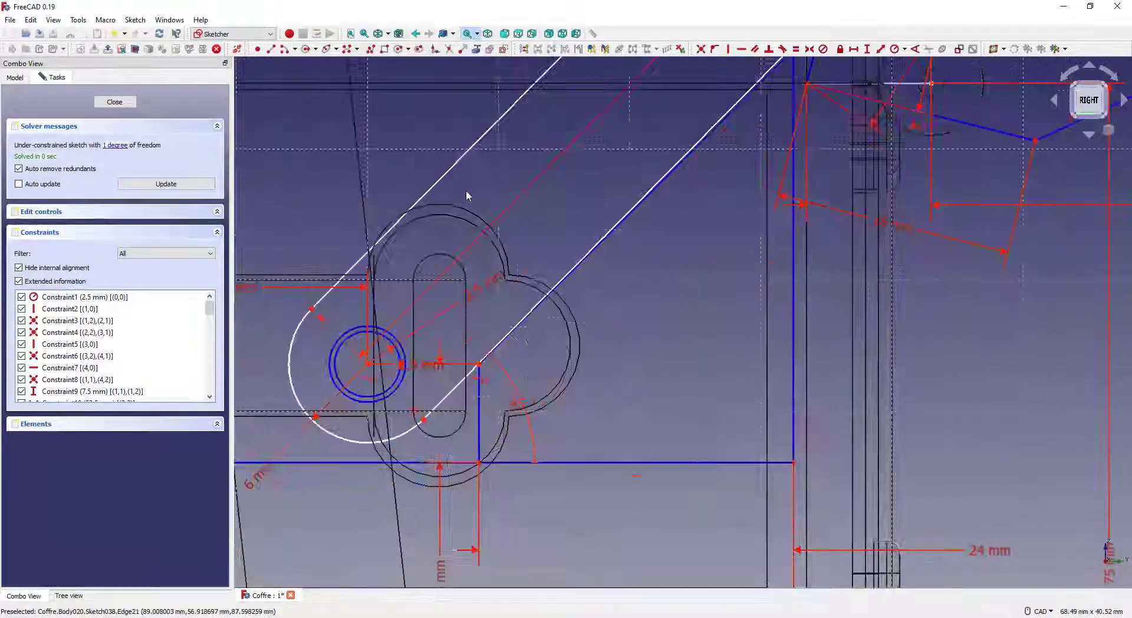
# Step: Set the height of the vertical edge below the tray's 45° slope to 7 mm
pyautogui.scroll(-2, 554, 406)
pyautogui.doubleClick(482, 539)
pyautogui.write('7')
pyautogui.press('Return')
# Step: Try a radius of 3.4 mm for the larger circle at the arm's lower pivot, and undo it
pyautogui.scroll(4, 443, 425)
pyautogui.moveTo(659, 358); pyautogui.dragTo(663, 357, button='middle')
pyautogui.doubleClick(671, 288)
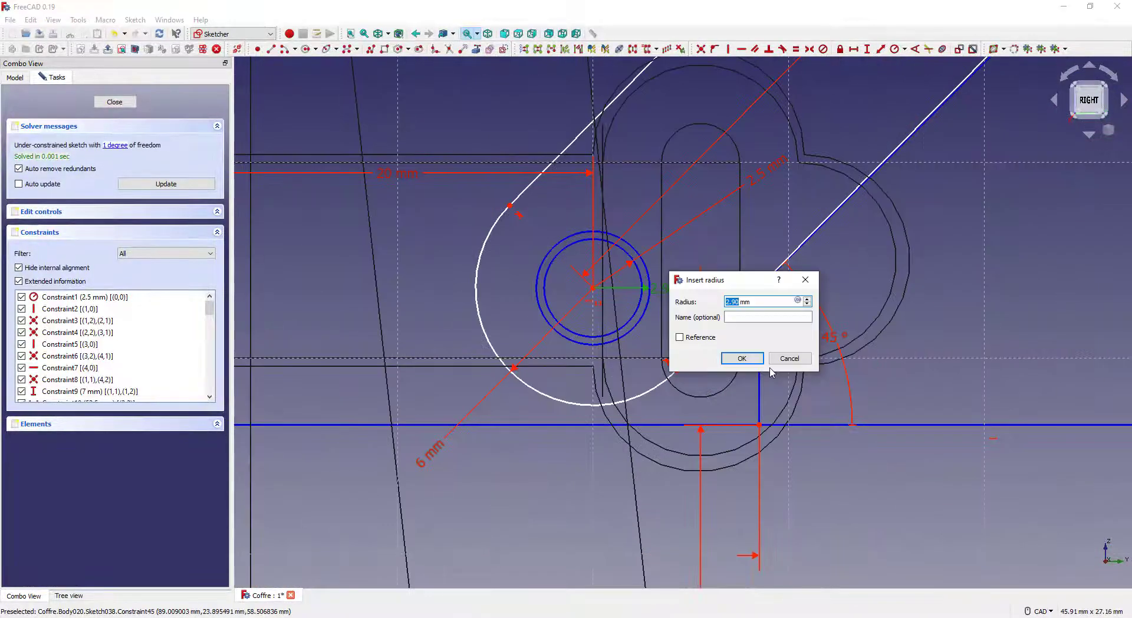
pyautogui.write('3.4')
pyautogui.press('Return')
pyautogui.hotkey('ctrl', 'z')
pyautogui.scroll(-2, 585, 344)
pyautogui.scroll(-4, 791, 415)
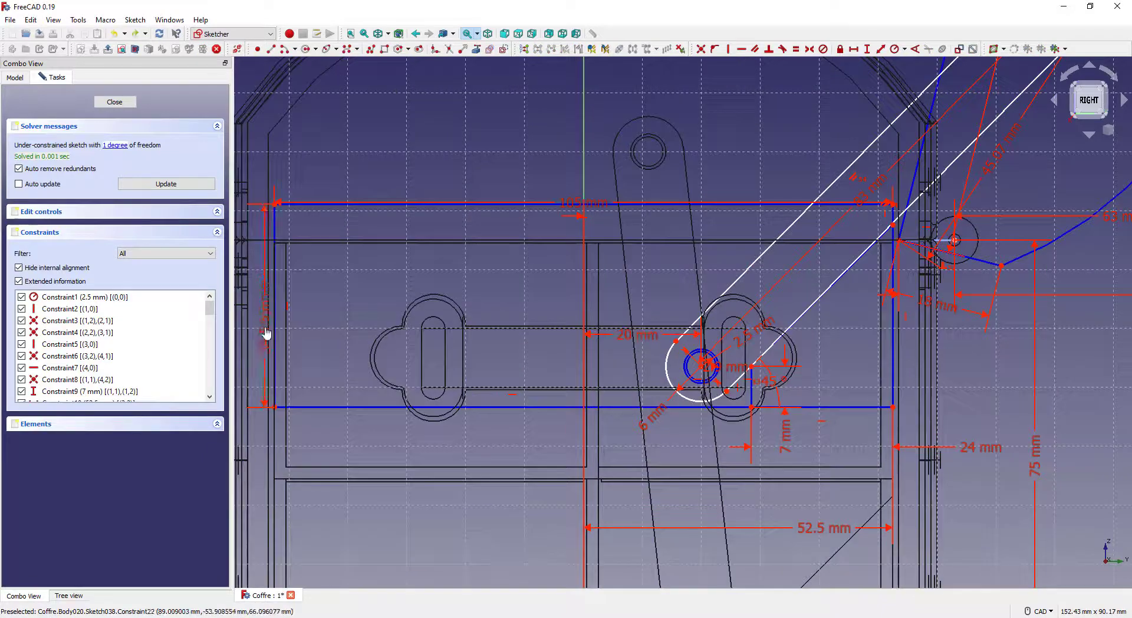
# Step: Undo the last height change of the tray edge below the 45° slope, and delete the constraint locating the arm's lower pivot
pyautogui.click(114, 34)
pyautogui.scroll(6, 734, 412)
pyautogui.scroll(-2, 759, 287)
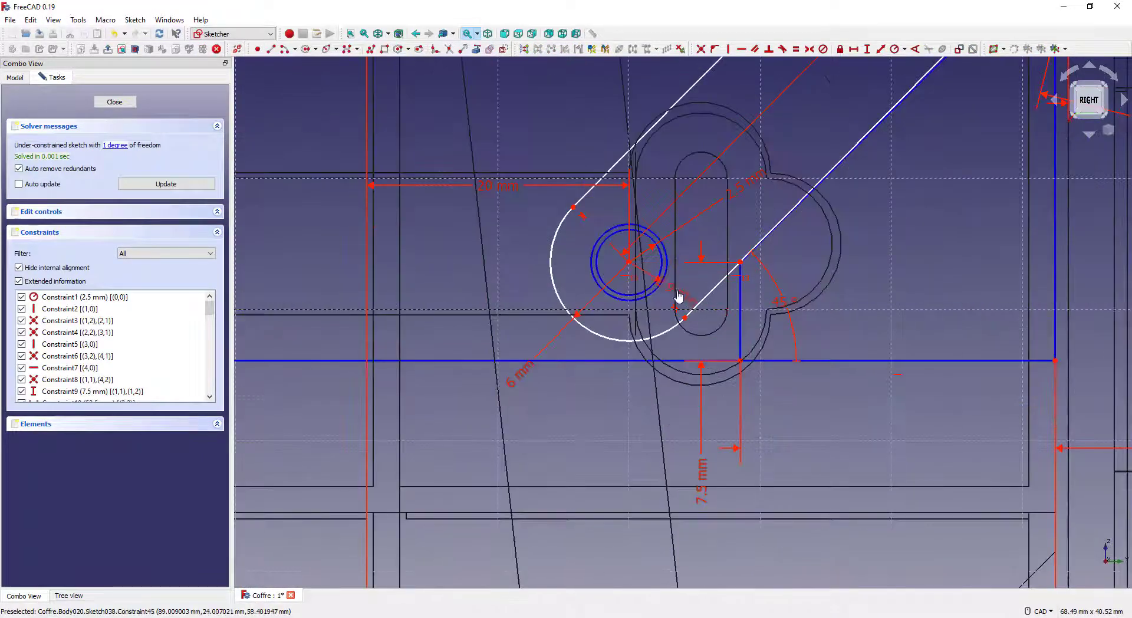
pyautogui.click(629, 277)
pyautogui.press('Delete')
# Step: Constrain the centre of the arm's lower pivot vertically at 27 mm below the tray's top edge
pyautogui.click(629, 262)
pyautogui.click(1055, 360)
pyautogui.click(867, 50)
pyautogui.press('Return')
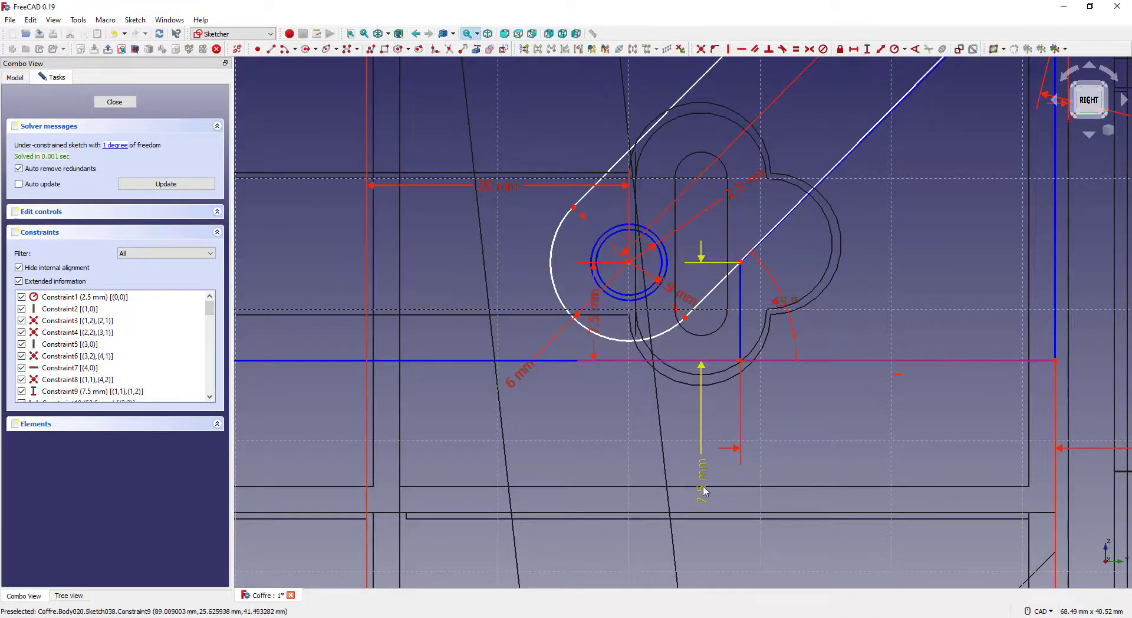
pyautogui.scroll(-3, 703, 490)
pyautogui.scroll(3, 832, 347)
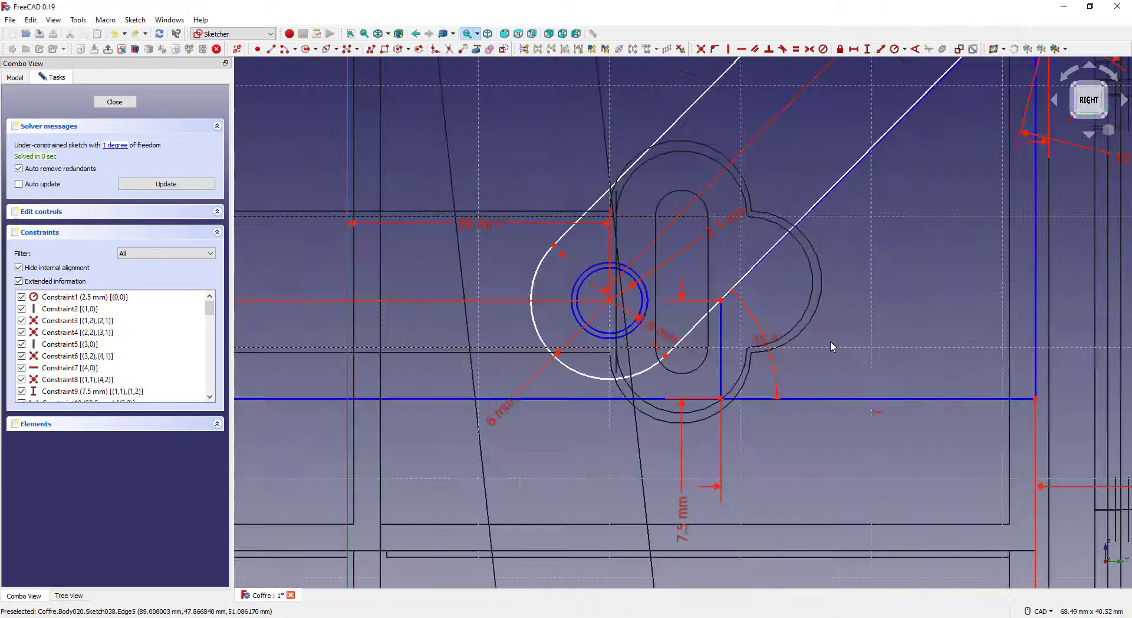
pyautogui.scroll(-2, 764, 395)
pyautogui.scroll(-2, 735, 347)
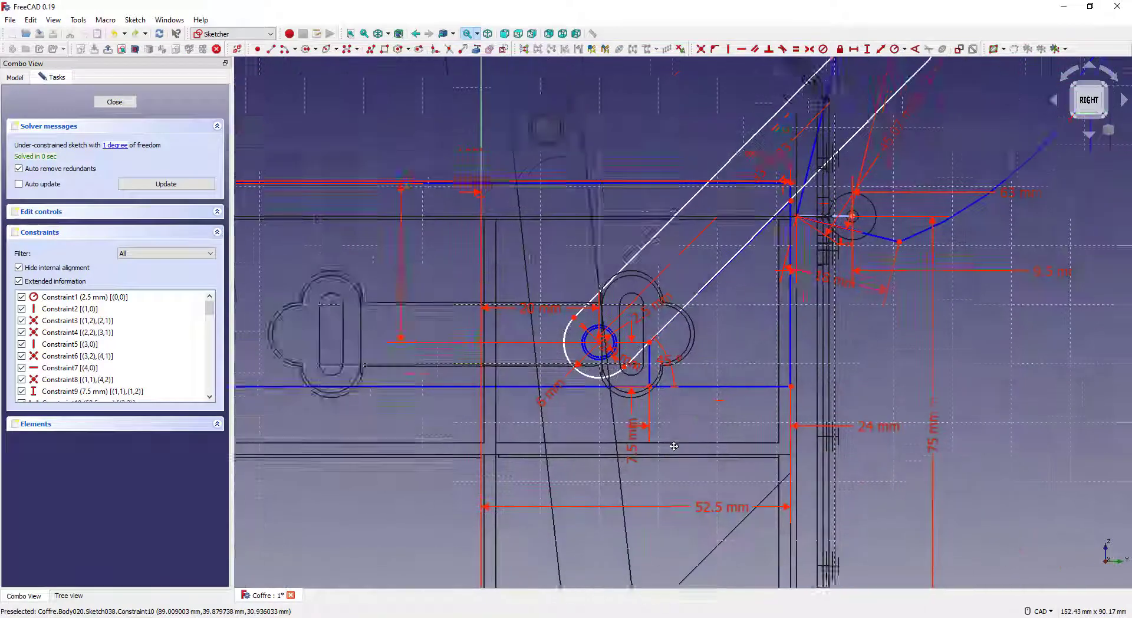
# Step: Swing the lid and arm back to the closed position, make the lid's base line horizontal, and delete that constraint again
pyautogui.scroll(4, 566, 305)
pyautogui.scroll(-2, 666, 384)
pyautogui.moveTo(736, 328); pyautogui.dragTo(669, 377, button='middle')
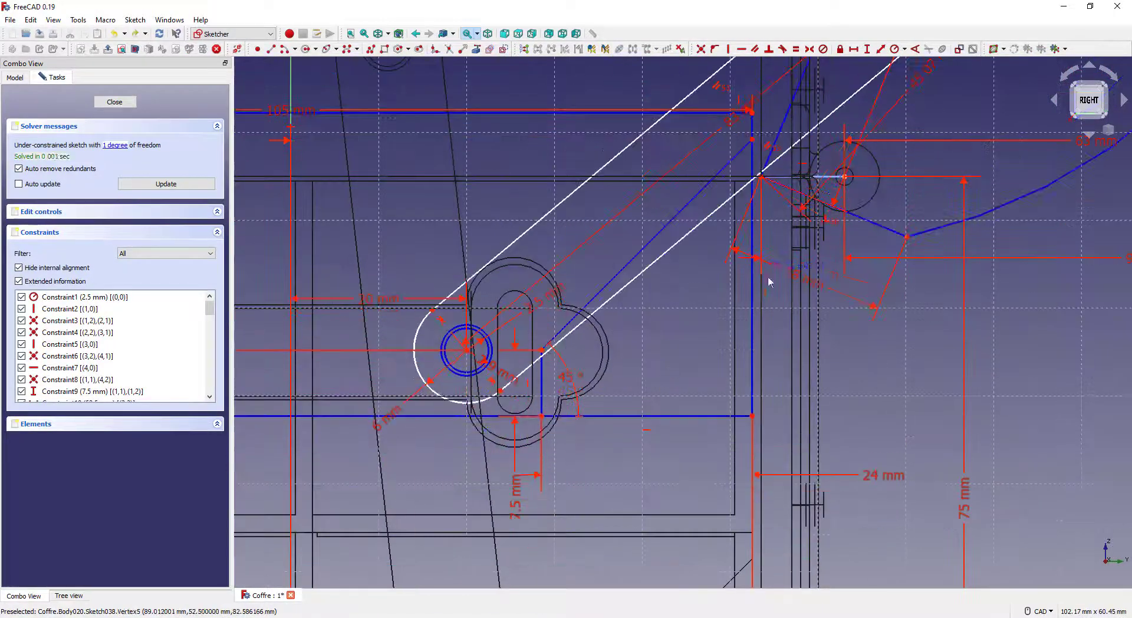
pyautogui.scroll(-5, 770, 280)
pyautogui.moveTo(929, 235); pyautogui.dragTo(596, 260)
pyautogui.press('h')
pyautogui.scroll(-15, 136, 396)
pyautogui.click(133, 391)
pyautogui.press('Delete')
pyautogui.scroll(8, 670, 550)
# Step: Set the height of the vertical edge below the tray's 45° slope to 7 mm in the linkage sketch
pyautogui.doubleClick(588, 561)
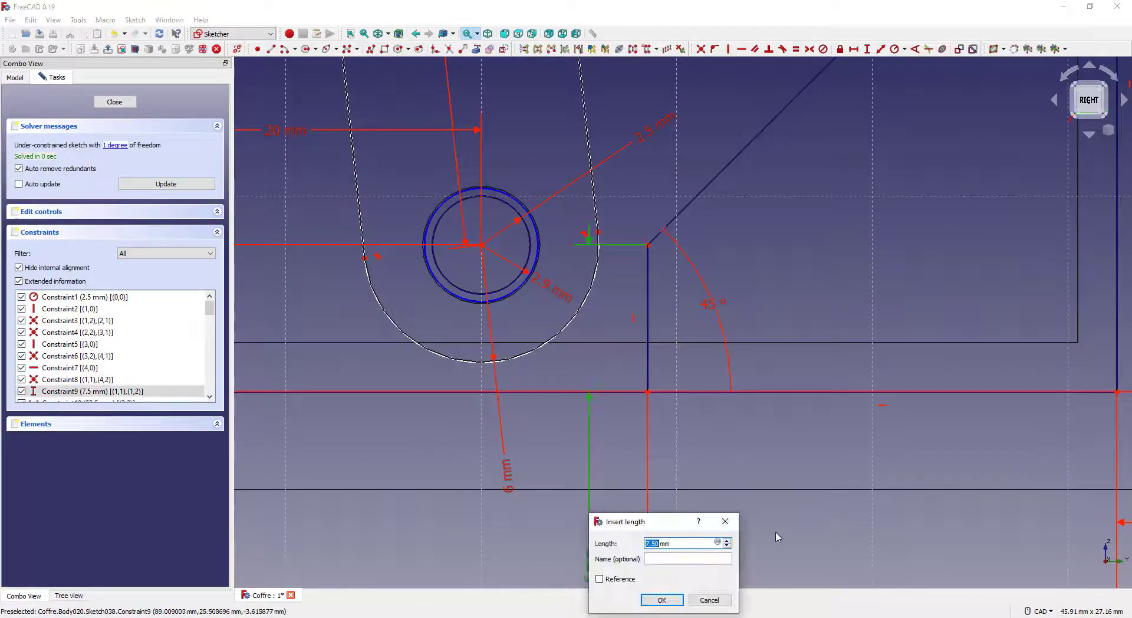
pyautogui.press('Return')
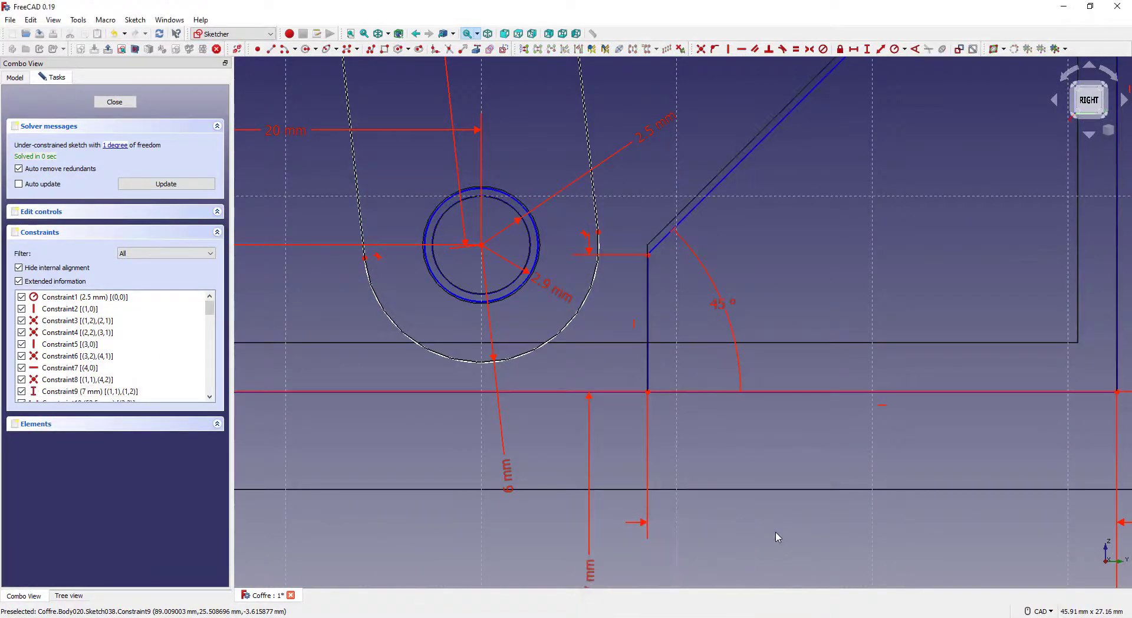
pyautogui.scroll(-6, 661, 355)
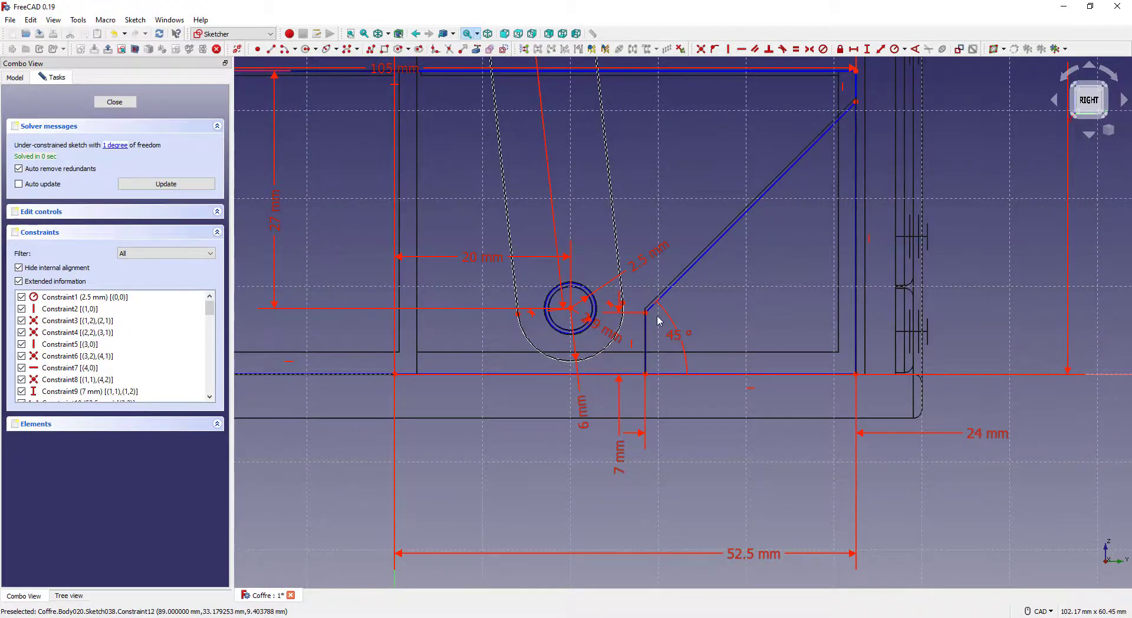
# Step: Examine the closed linkage around the lower pivot, the tray outline and the lid, and go through the sketch's constraints
pyautogui.scroll(5, 657, 319)
pyautogui.scroll(-3, 657, 318)
pyautogui.scroll(-2, 659, 319)
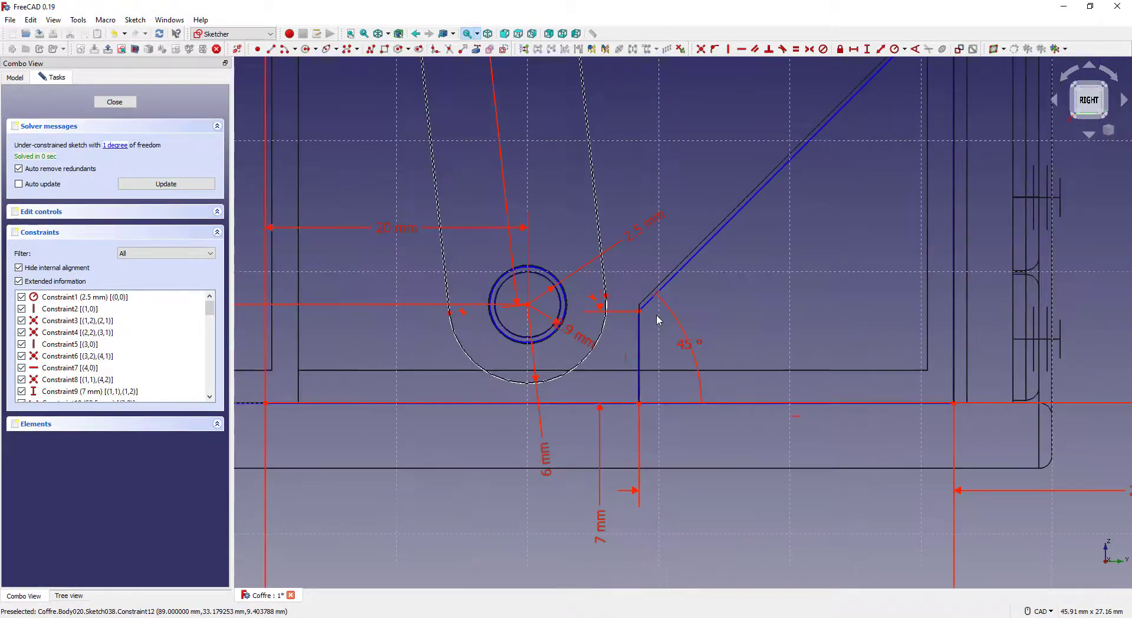
pyautogui.moveTo(650, 319); pyautogui.dragTo(994, 286, button='middle')
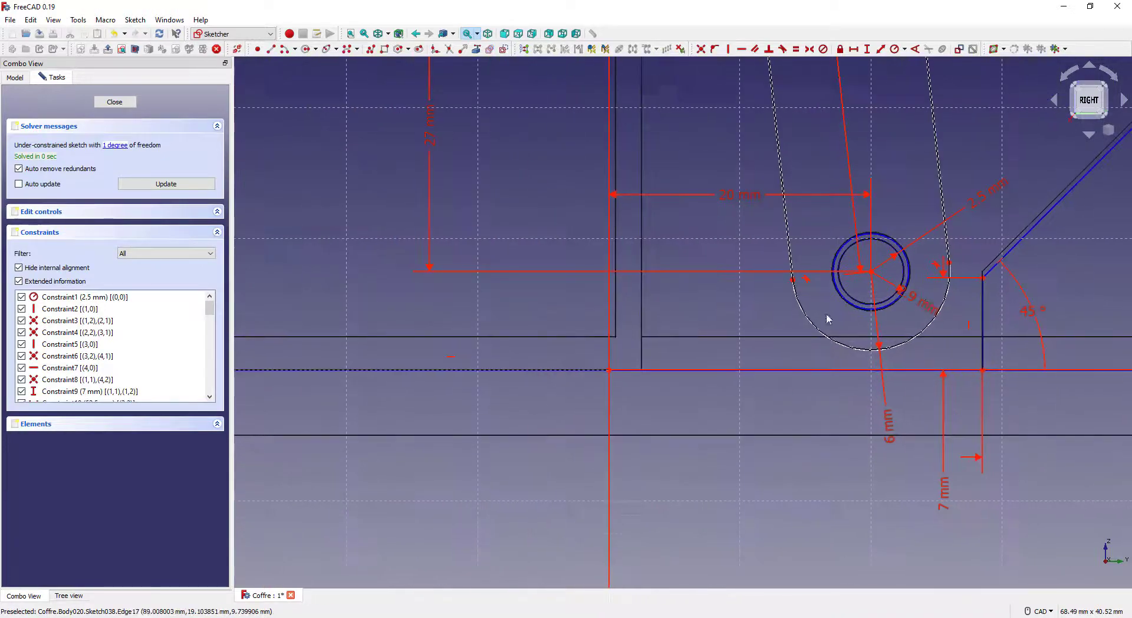
pyautogui.scroll(-4, 826, 319)
pyautogui.scroll(6, 422, 346)
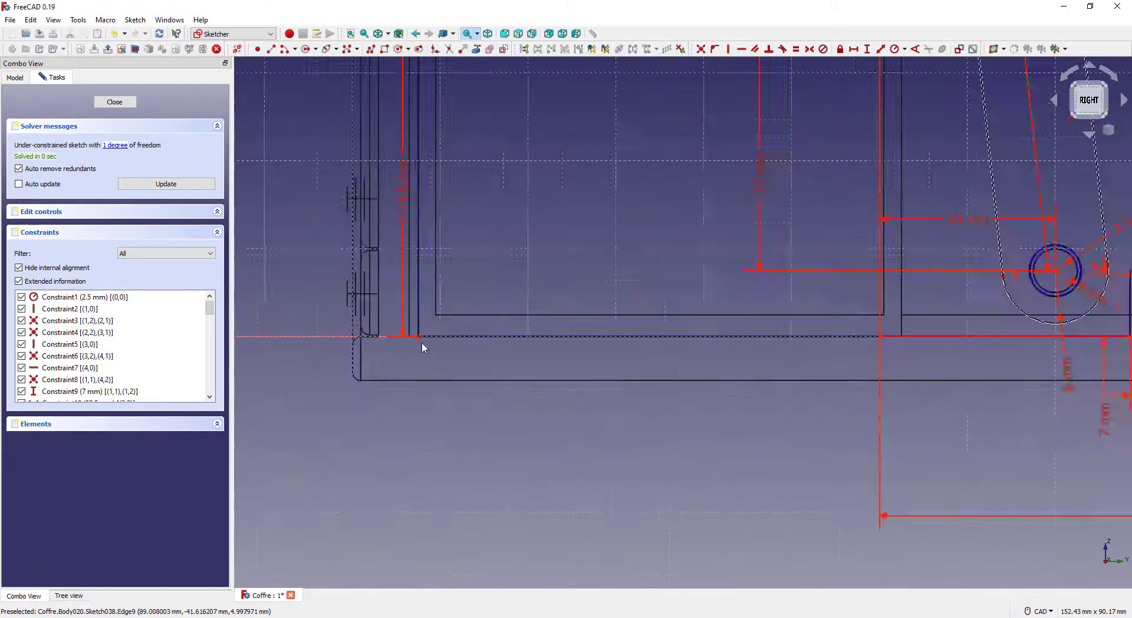
pyautogui.scroll(-6, 422, 345)
pyautogui.moveTo(513, 314)
pyautogui.mouseDown(button='middle')
pyautogui.moveTo(433, 396)
pyautogui.moveTo(368, 423)
pyautogui.mouseUp(button='middle')
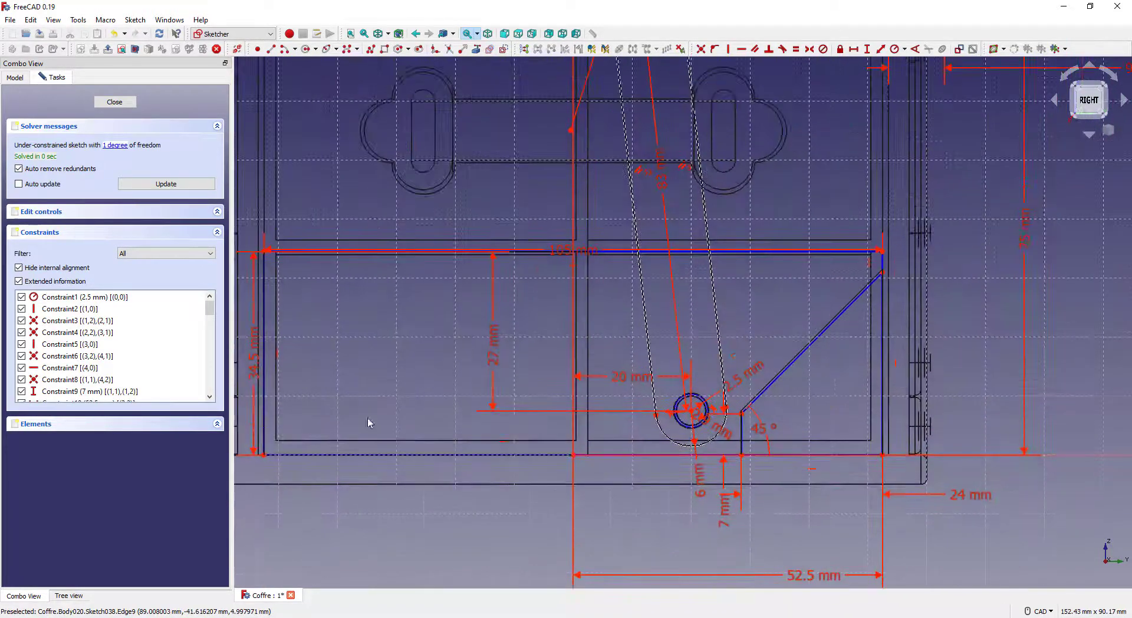
pyautogui.moveTo(437, 296); pyautogui.dragTo(401, 520, button='middle')
pyautogui.scroll(-2, 402, 513)
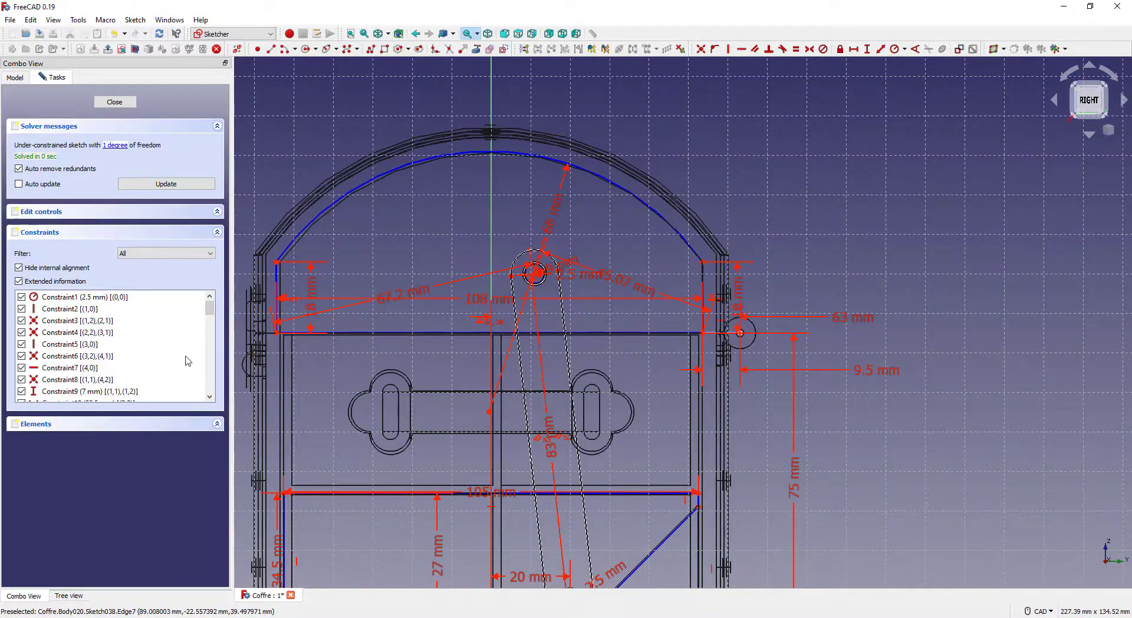
pyautogui.moveTo(209, 313); pyautogui.dragTo(219, 427)
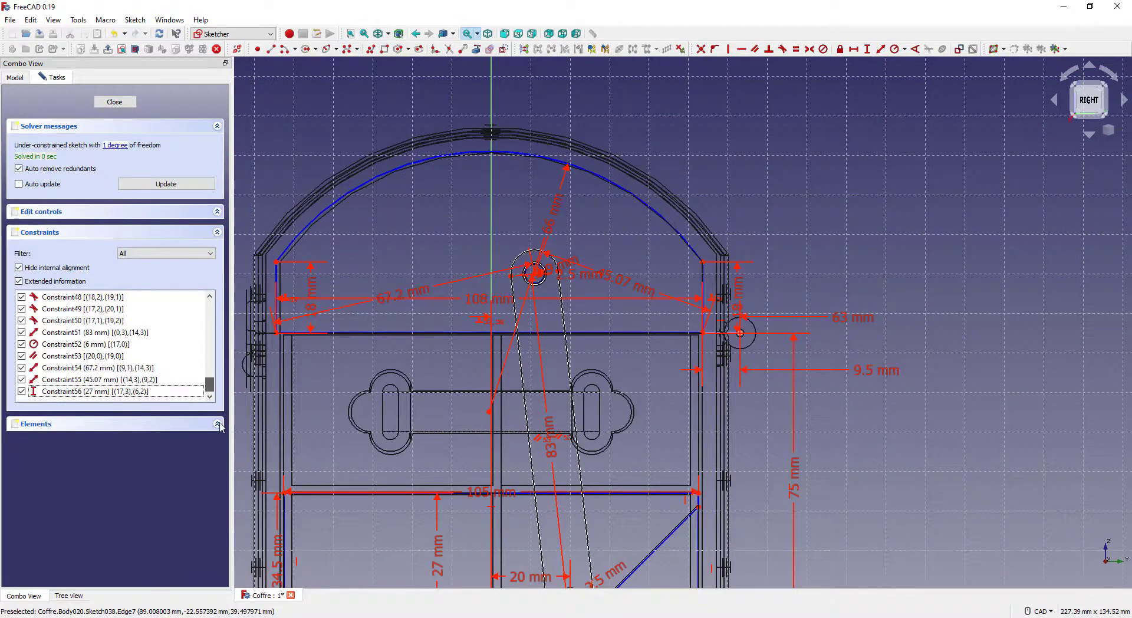
# Step: Swing the lid to the open position and check the arm's clearance against the tray's 45° slope and upper corner
pyautogui.moveTo(278, 265)
pyautogui.mouseDown()
pyautogui.moveTo(513, 126)
pyautogui.moveTo(821, 114)
pyautogui.moveTo(770, 94)
pyautogui.moveTo(766, 49)
pyautogui.moveTo(785, 83)
pyautogui.mouseUp()
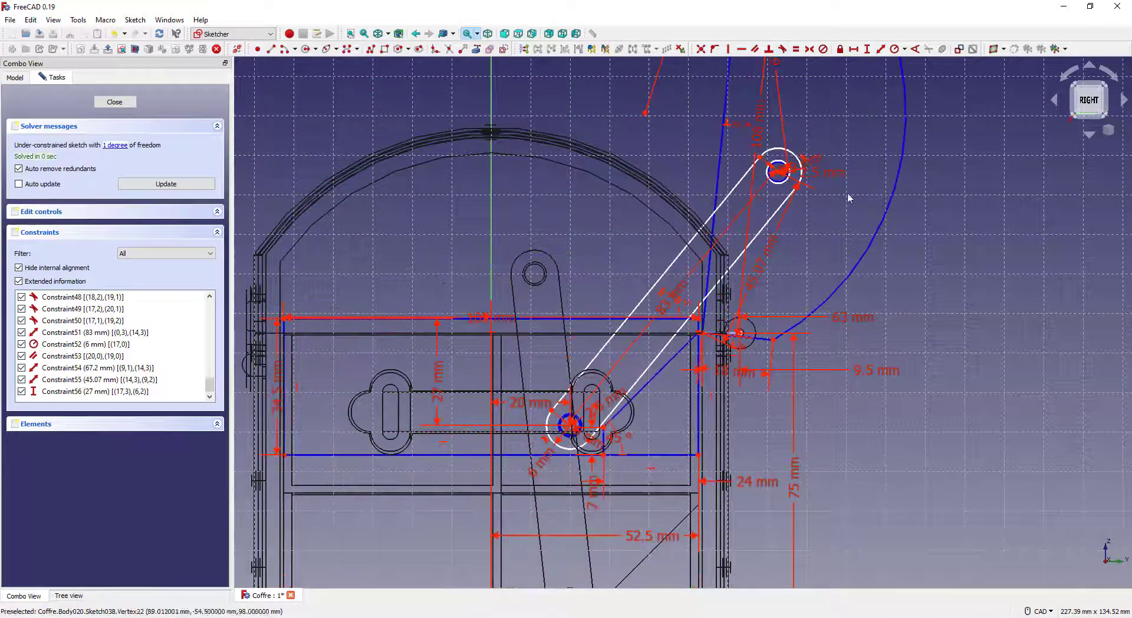
pyautogui.moveTo(806, 270)
pyautogui.mouseDown(button='middle')
pyautogui.moveTo(776, 430)
pyautogui.moveTo(719, 511)
pyautogui.mouseUp(button='middle')
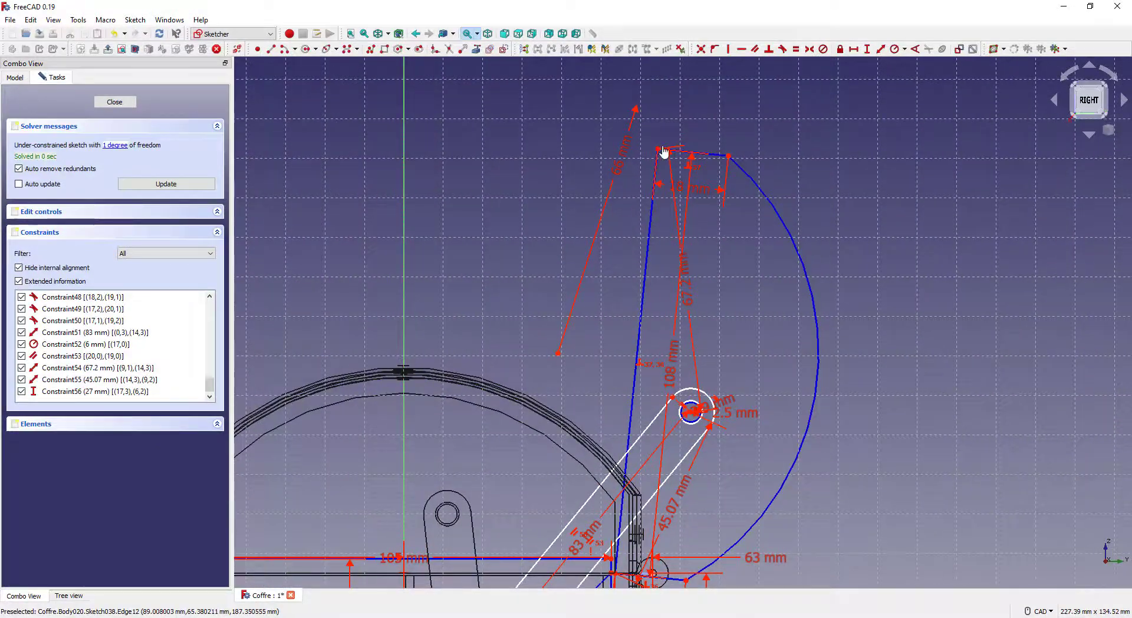
pyautogui.moveTo(609, 573); pyautogui.dragTo(665, 276, button='middle')
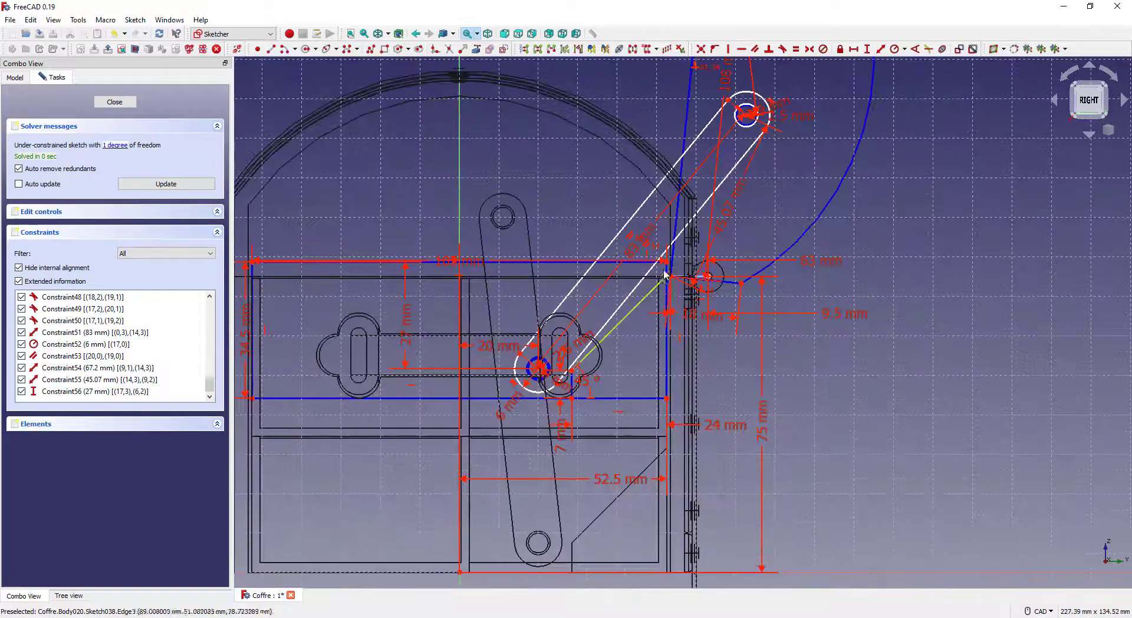
pyautogui.scroll(5, 665, 274)
pyautogui.moveTo(672, 308); pyautogui.dragTo(672, 283)
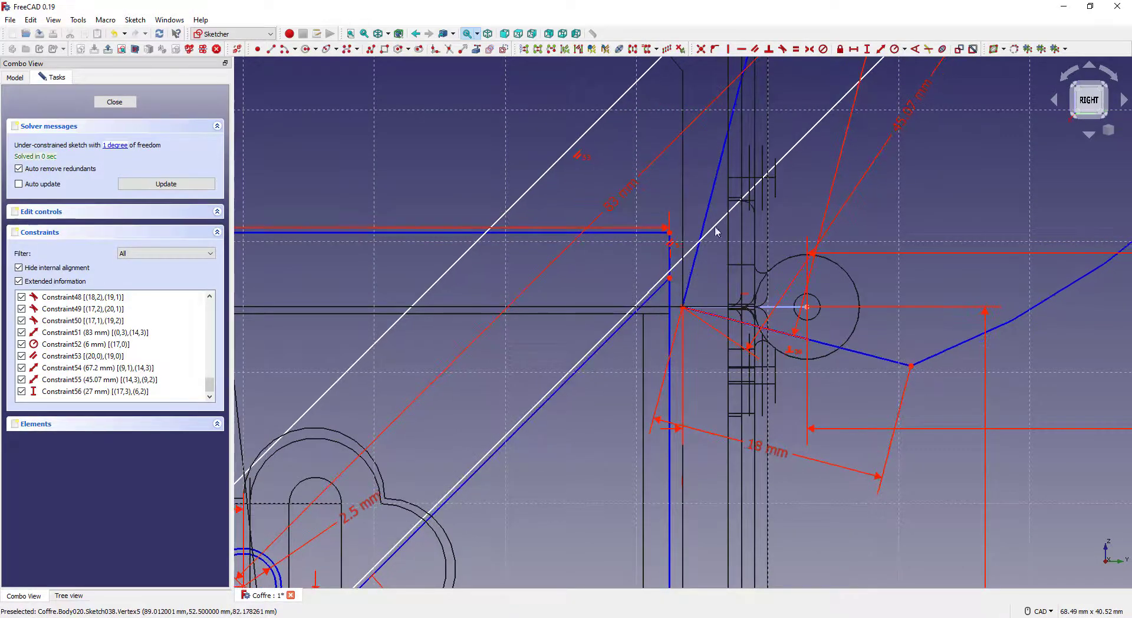
pyautogui.scroll(-3, 717, 231)
pyautogui.scroll(3, 583, 415)
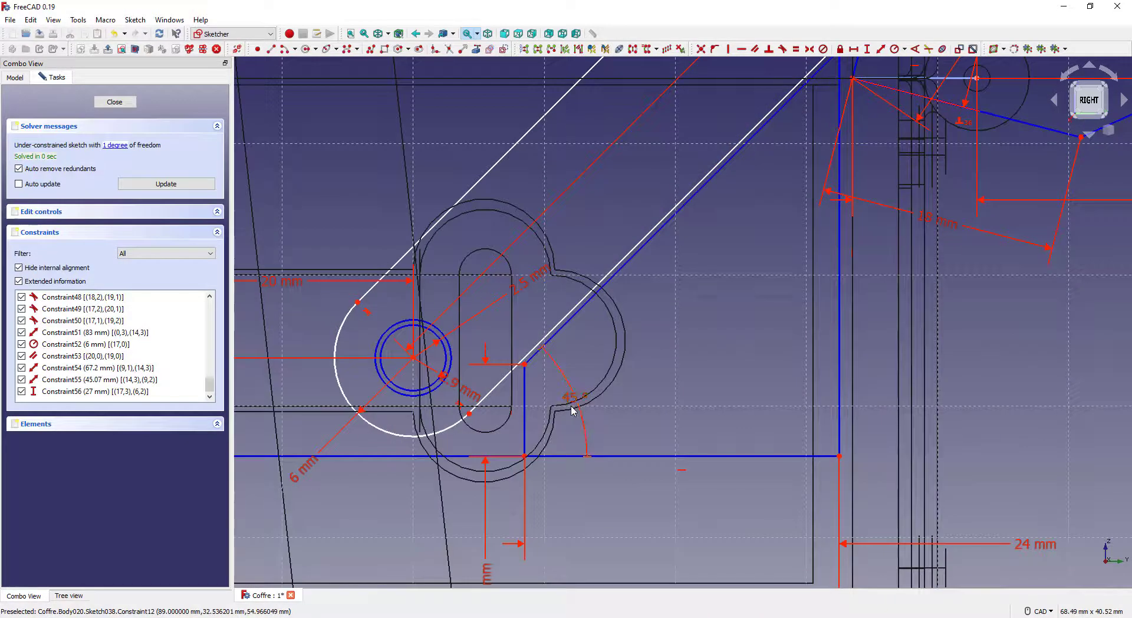
pyautogui.scroll(-2, 568, 415)
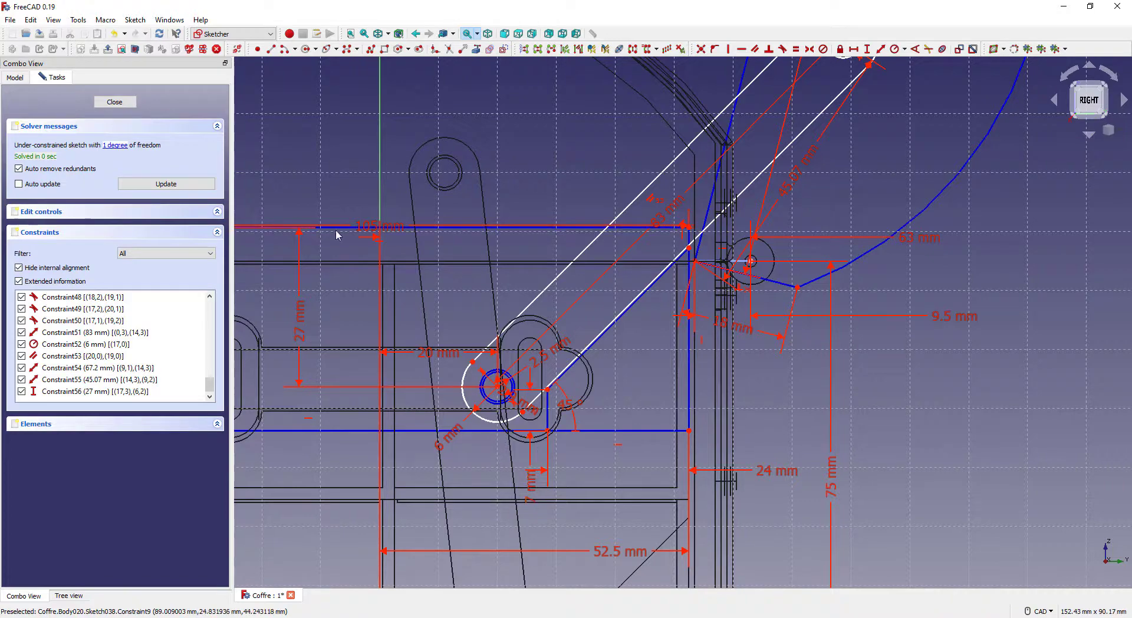
pyautogui.scroll(-3, 467, 270)
pyautogui.moveTo(603, 168); pyautogui.dragTo(707, 380, button='middle')
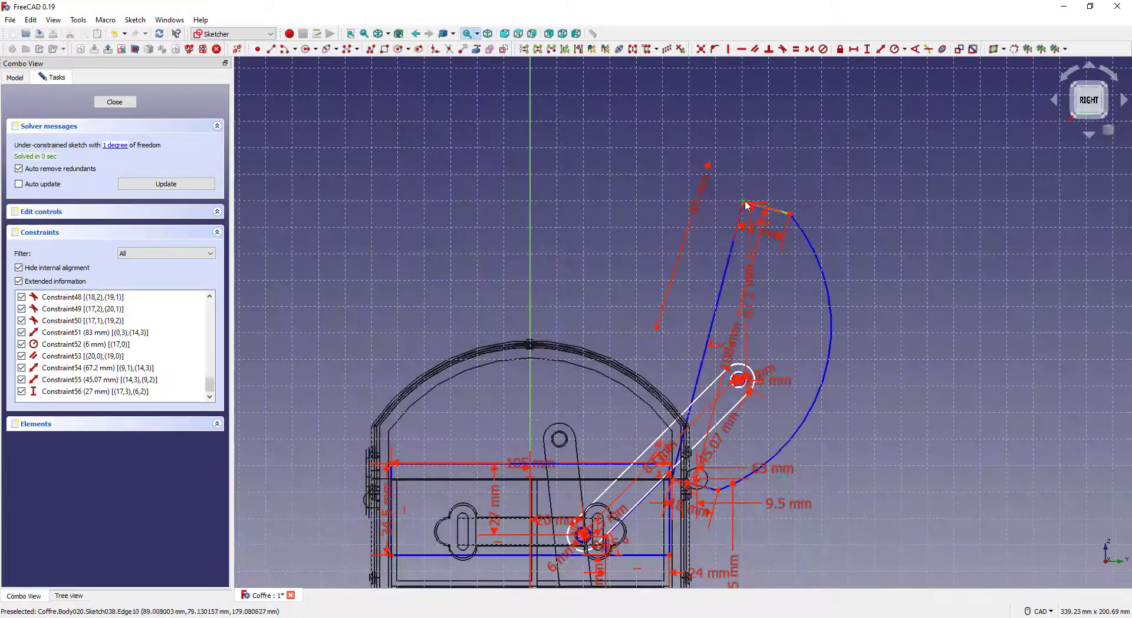
# Step: Swing the lid closed, lock its base line with a horizontal constraint, and finish editing the linkage sketch
pyautogui.moveTo(744, 205)
pyautogui.mouseDown()
pyautogui.moveTo(440, 299)
pyautogui.moveTo(396, 424)
pyautogui.moveTo(481, 429)
pyautogui.mouseUp()
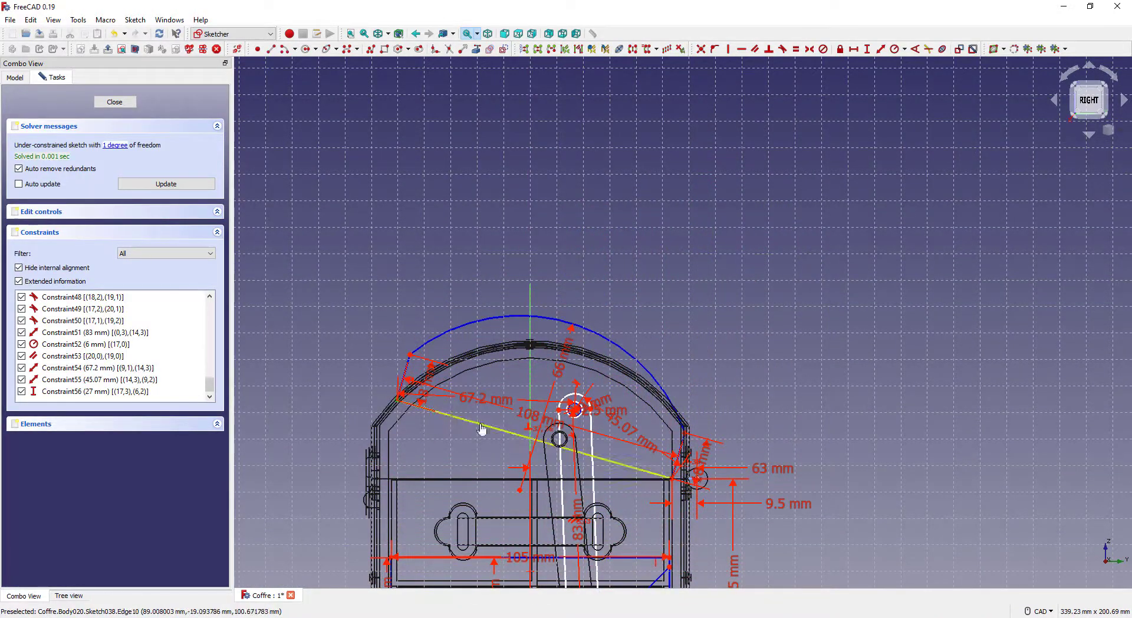
pyautogui.click(742, 51)
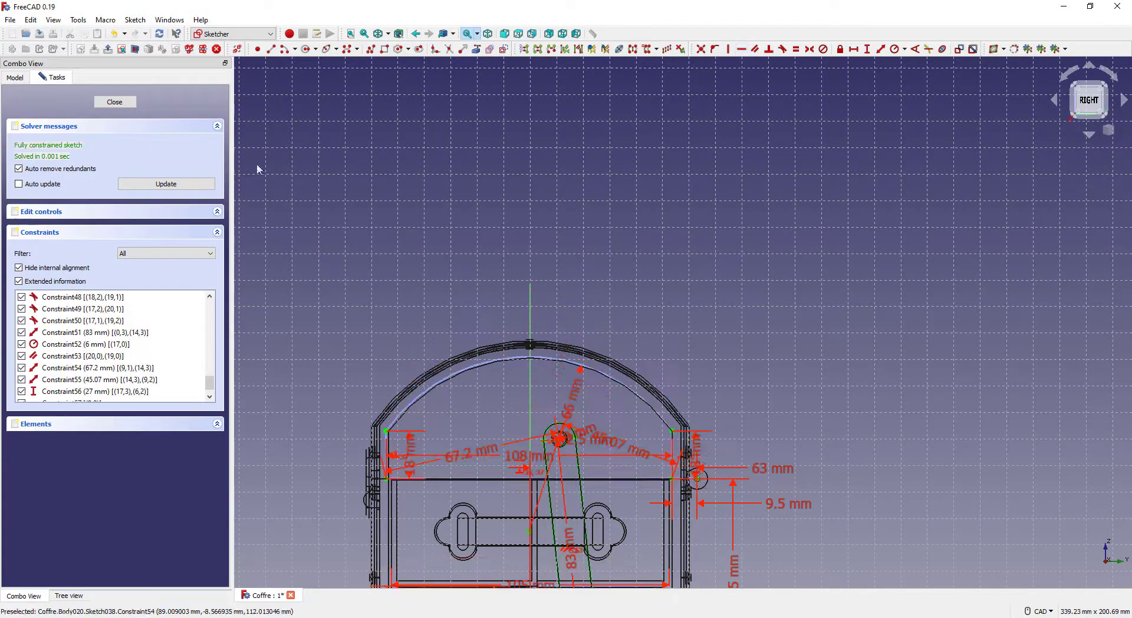
pyautogui.click(114, 102)
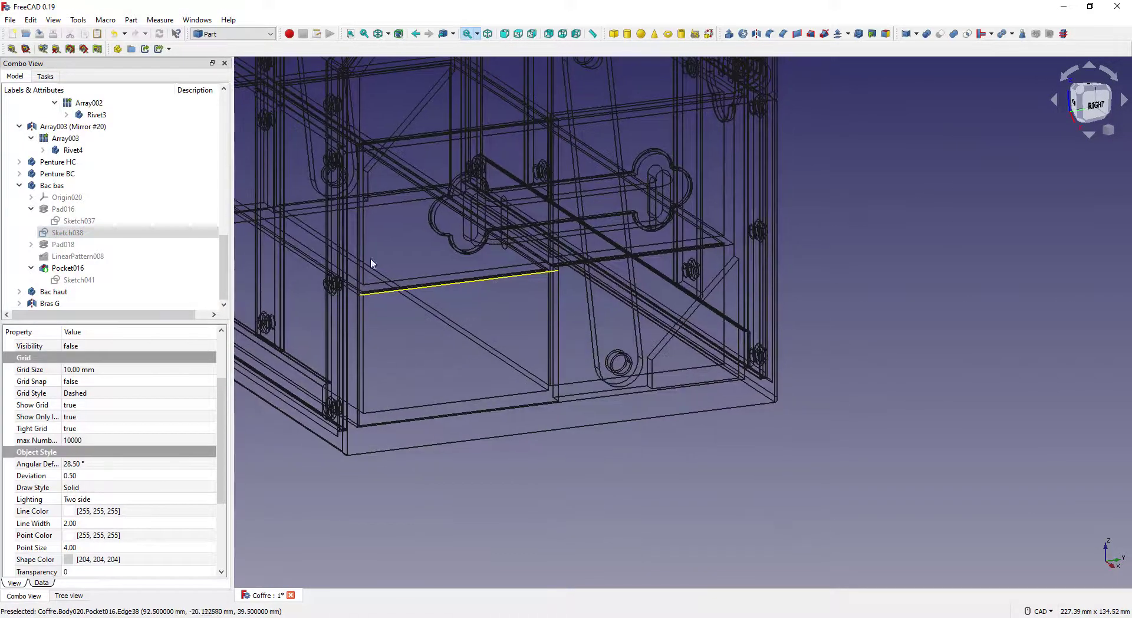
# Step: Set the height of the vertical edge below the 45° slope to 7 mm in Pad018's Sketch040, and finish the sketch
pyautogui.scroll(12, 153, 201)
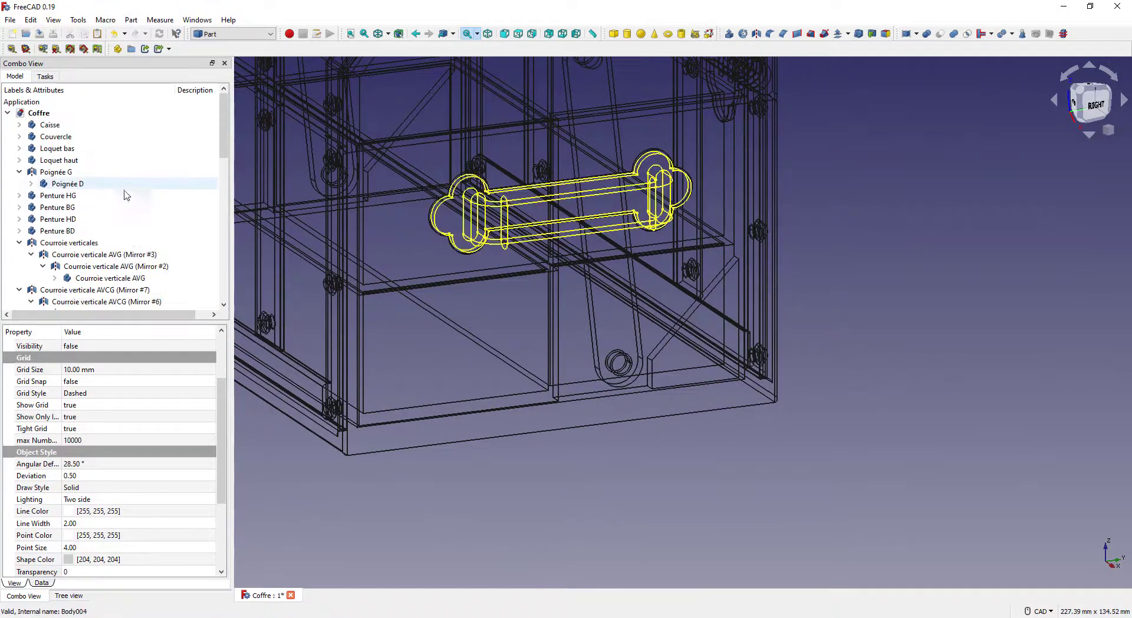
pyautogui.scroll(-9, 135, 224)
pyautogui.scroll(-4, 141, 271)
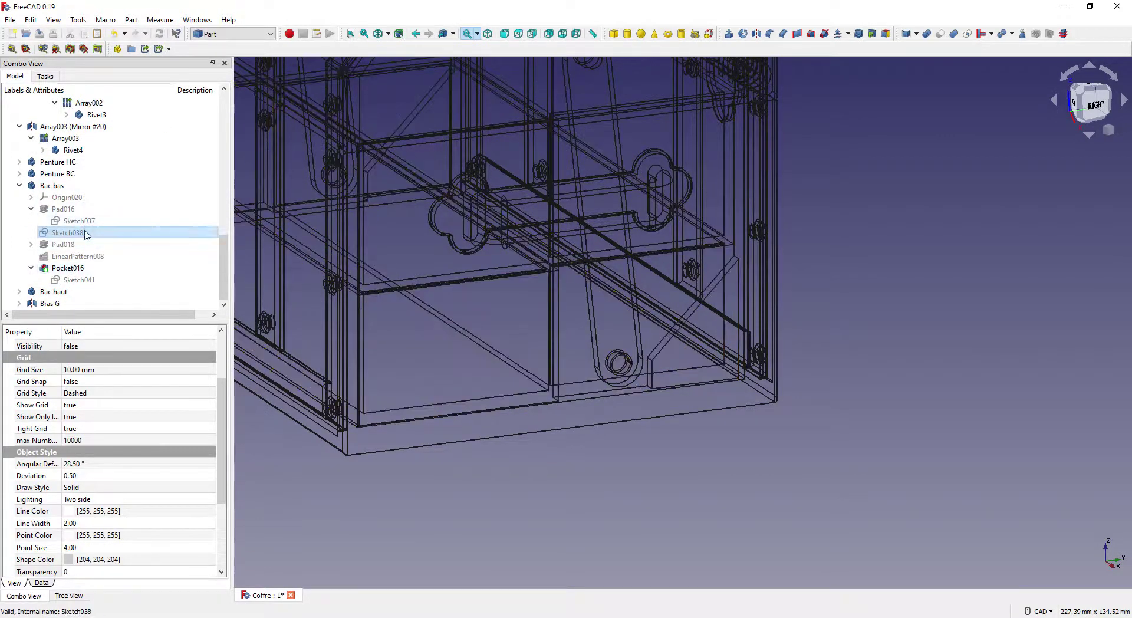
pyautogui.click(31, 245)
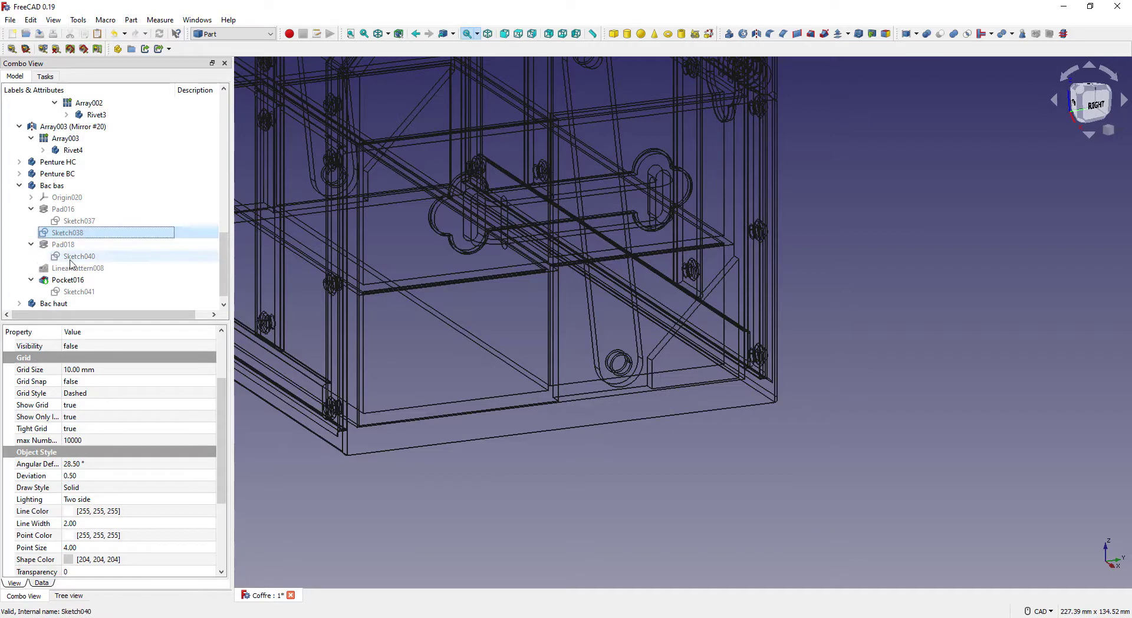
pyautogui.doubleClick(72, 259)
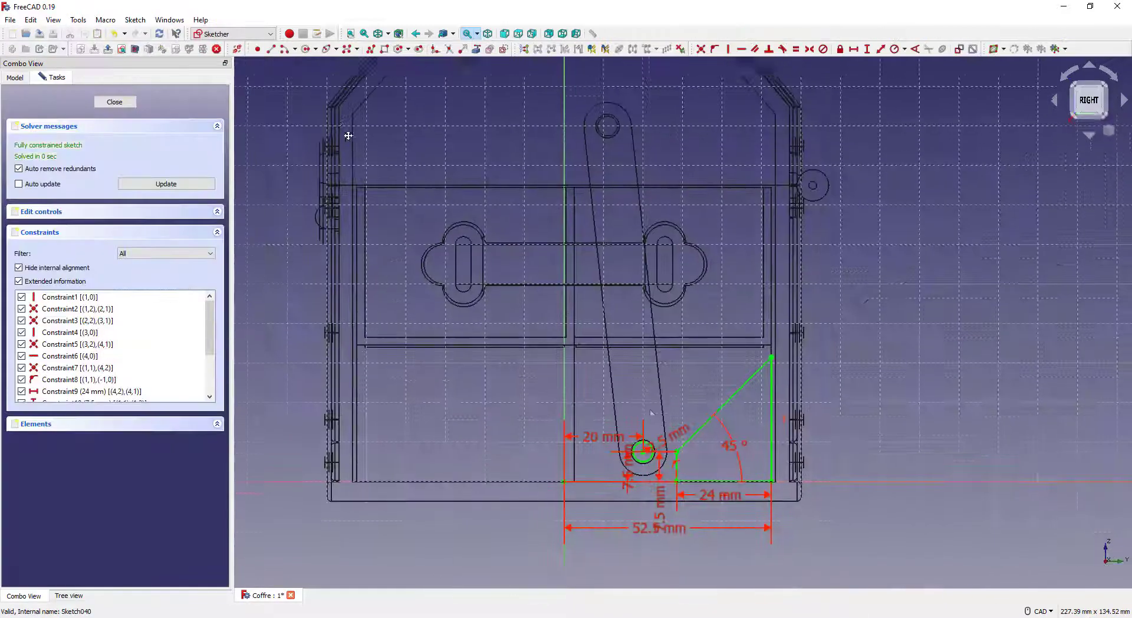
pyautogui.scroll(6, 603, 402)
pyautogui.scroll(-3, 603, 400)
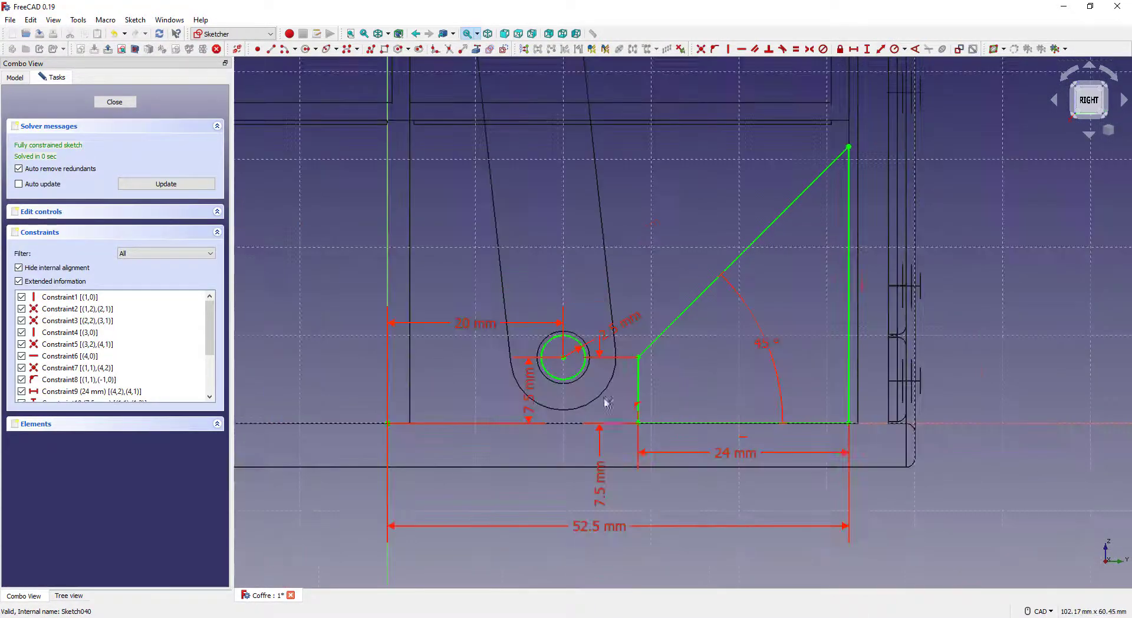
pyautogui.doubleClick(604, 489)
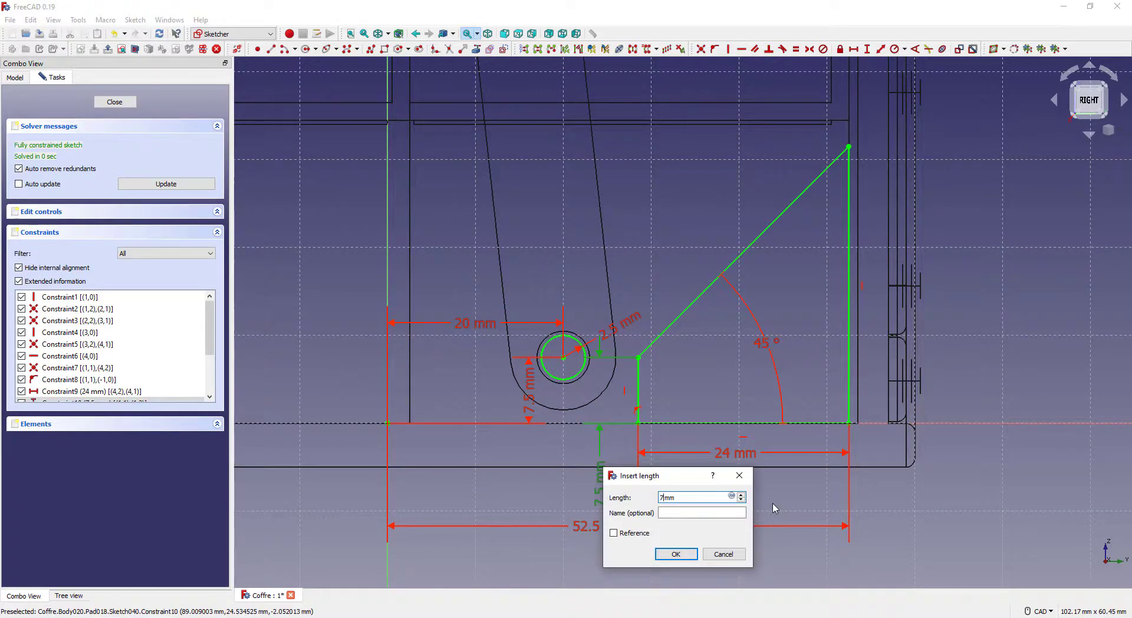
pyautogui.press('Return')
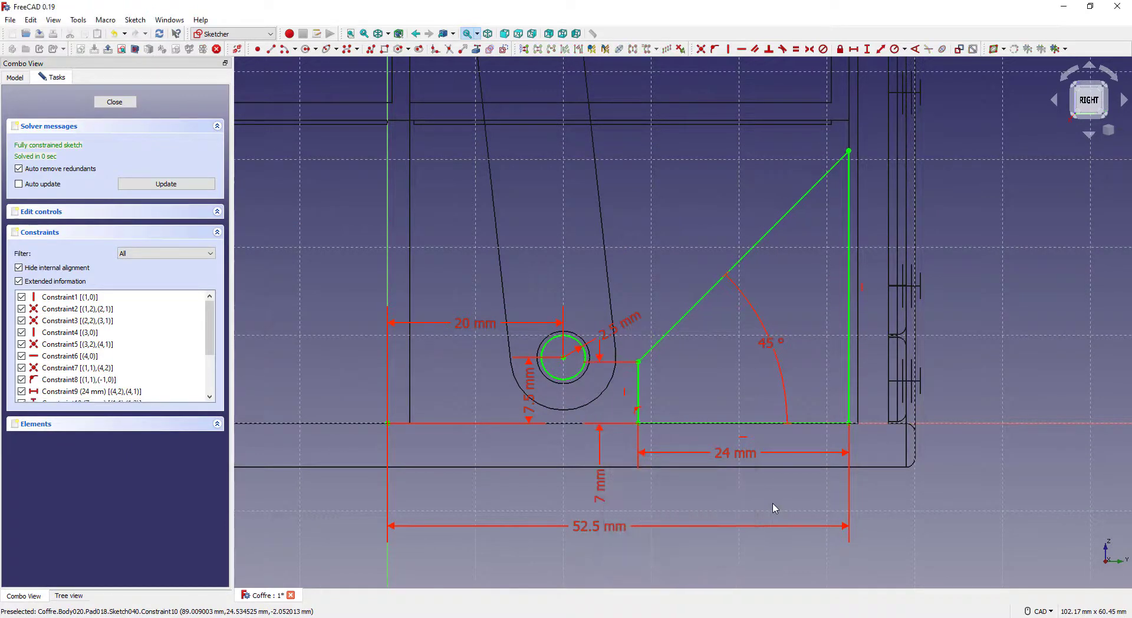
pyautogui.click(124, 106)
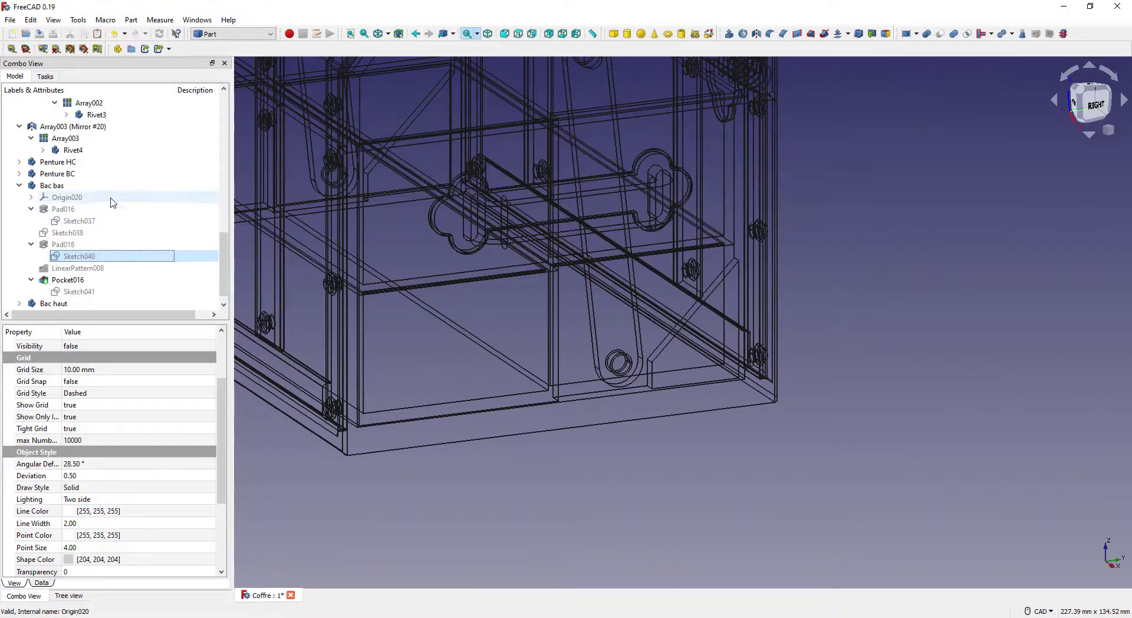
# Step: Switch the draw style back to As is with the whole chest in view
pyautogui.click(79, 233)
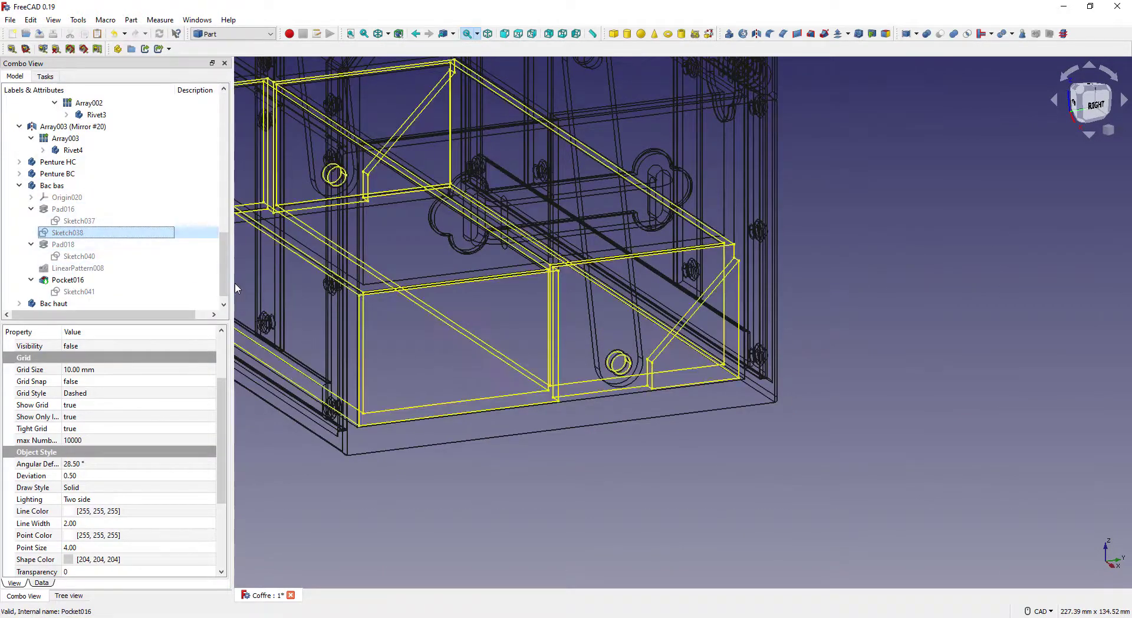
pyautogui.scroll(-2, 600, 293)
pyautogui.scroll(-2, 600, 292)
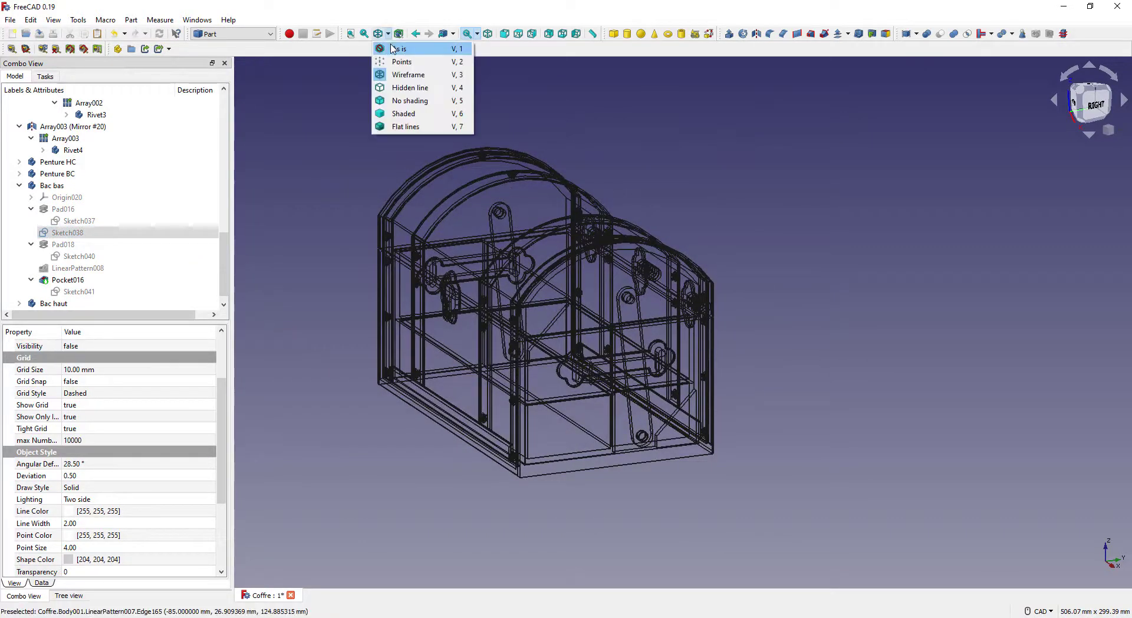
pyautogui.click(394, 44)
pyautogui.scroll(4, 639, 475)
pyautogui.moveTo(666, 474); pyautogui.dragTo(639, 452, button='middle')
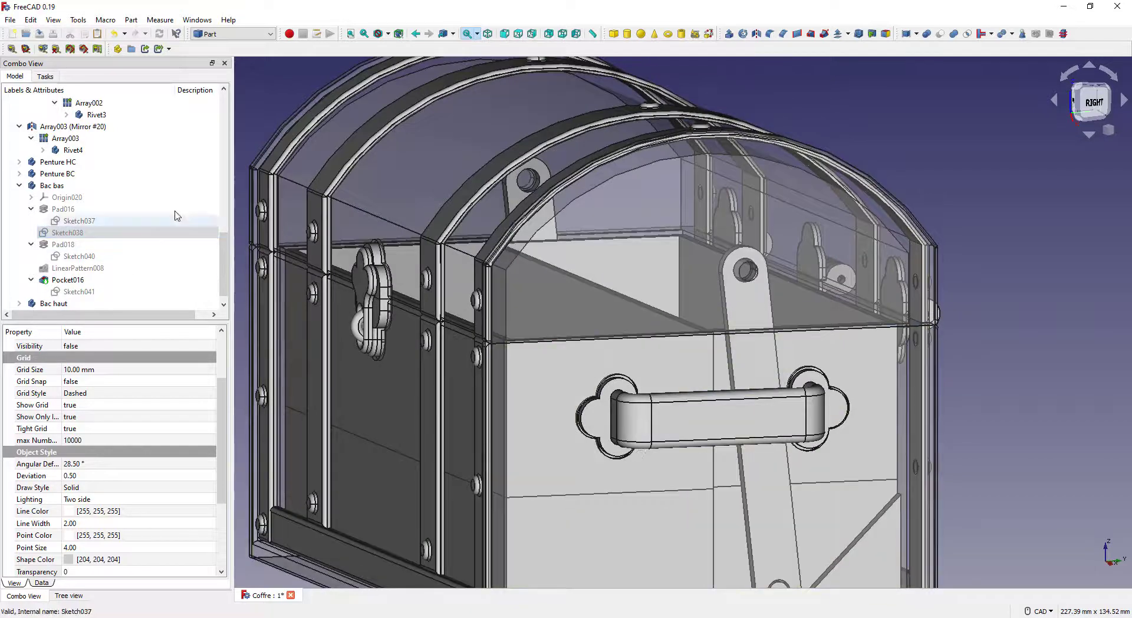
# Step: Collapse the Bac bas body in the model tree and examine the chest with its trays and arms from the front, end and hinge sides
pyautogui.scroll(-4, 379, 170)
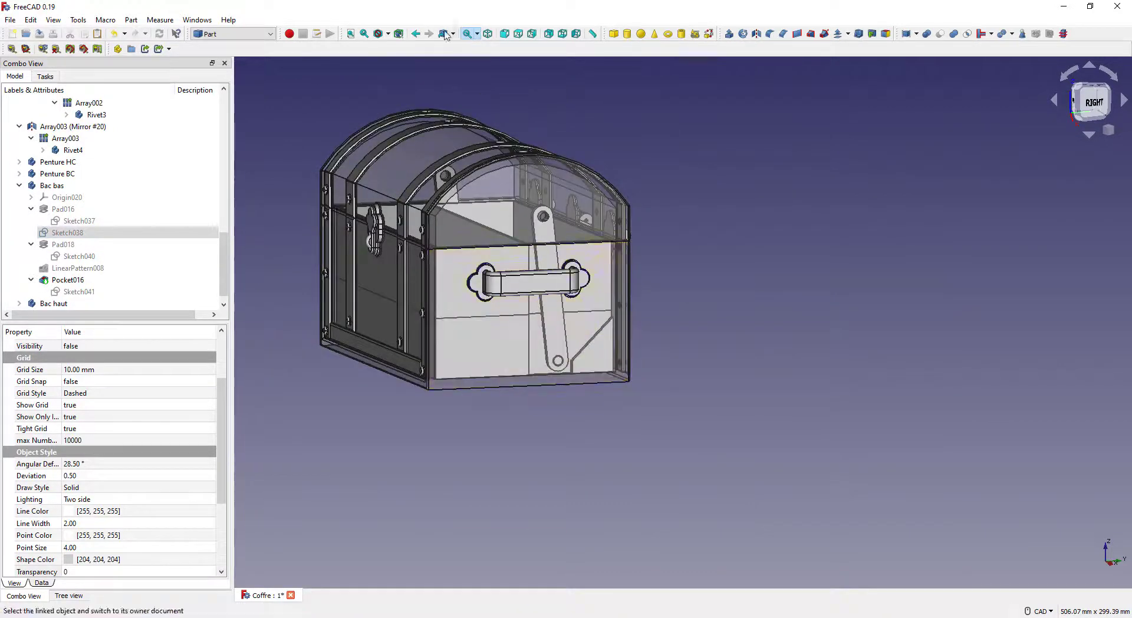
pyautogui.click(21, 186)
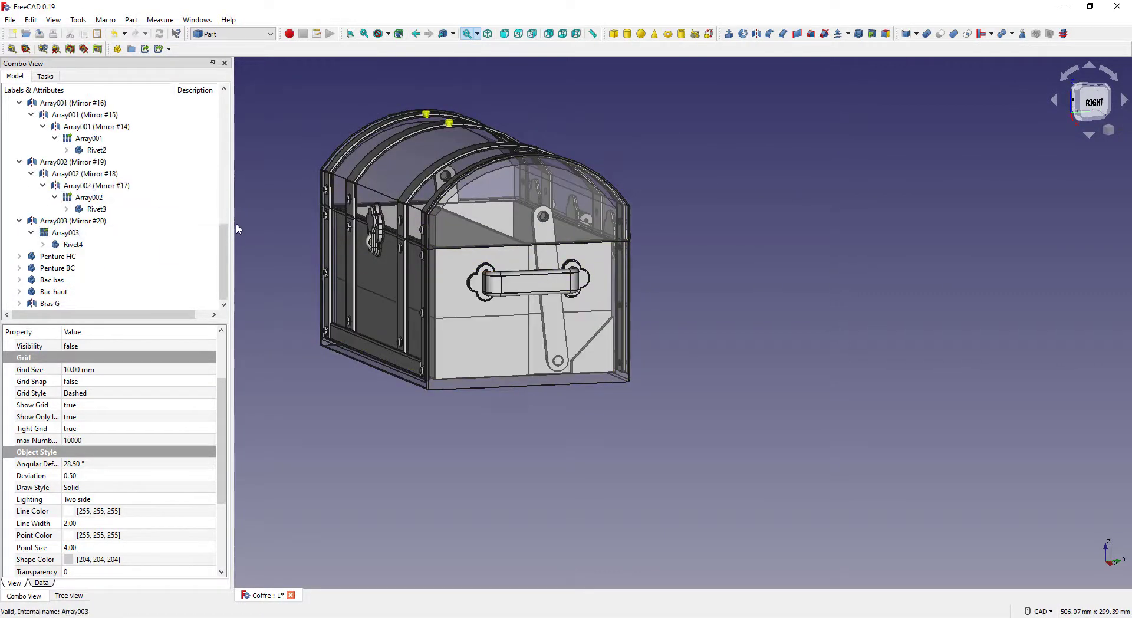
pyautogui.scroll(-2, 239, 221)
pyautogui.moveTo(239, 221); pyautogui.dragTo(396, 307, button='middle')
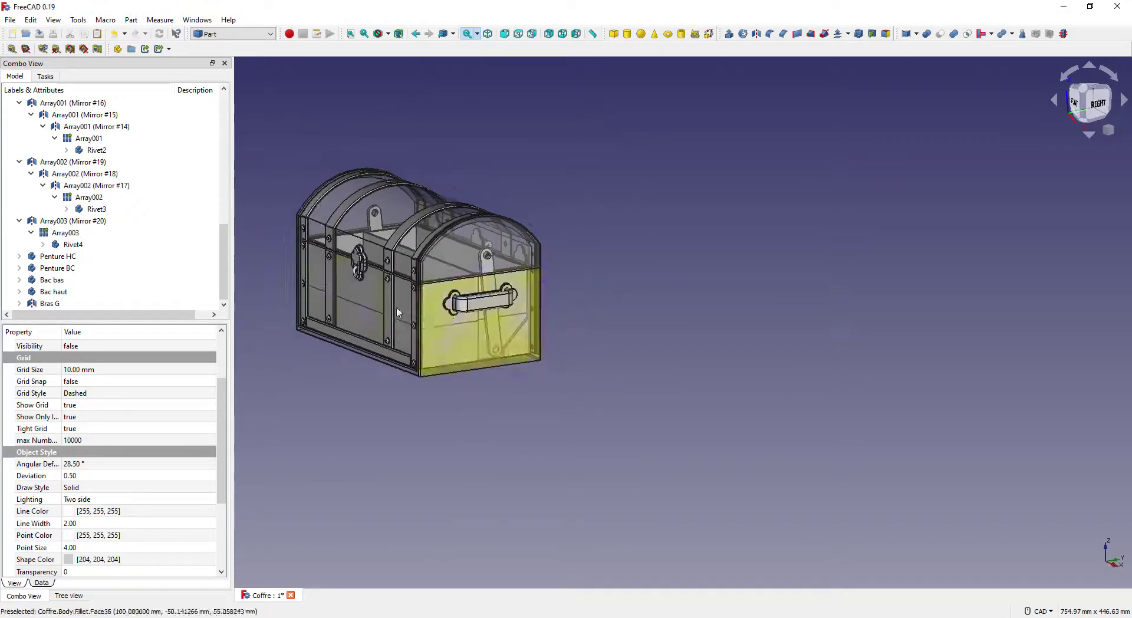
pyautogui.scroll(2, 490, 387)
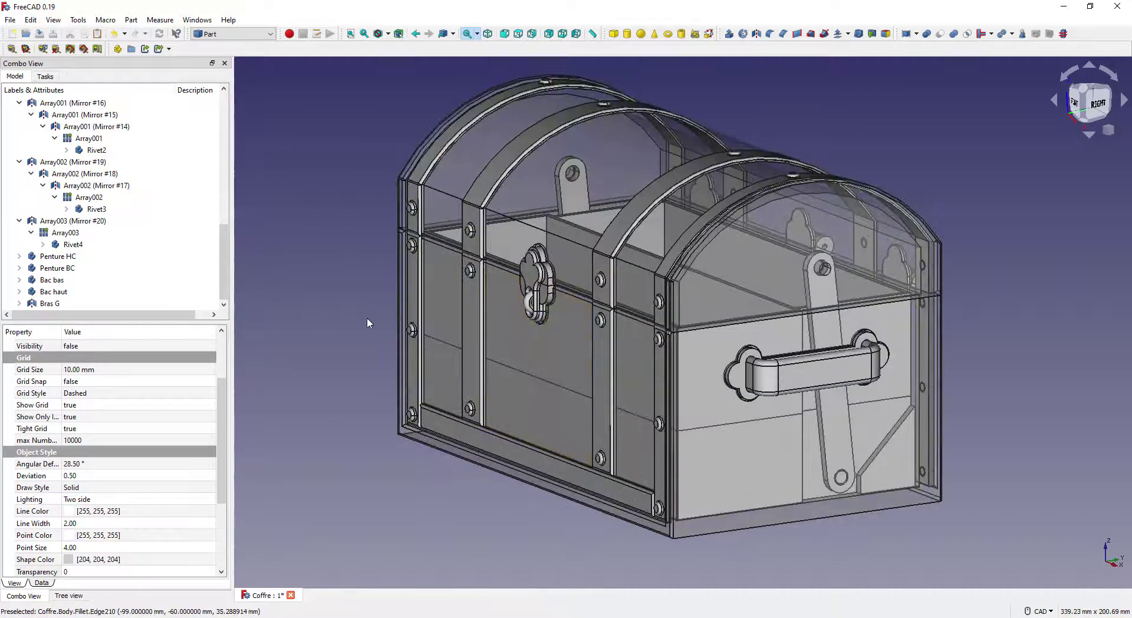
pyautogui.scroll(-2, 366, 318)
pyautogui.moveTo(847, 478); pyautogui.dragTo(728, 454, button='middle')
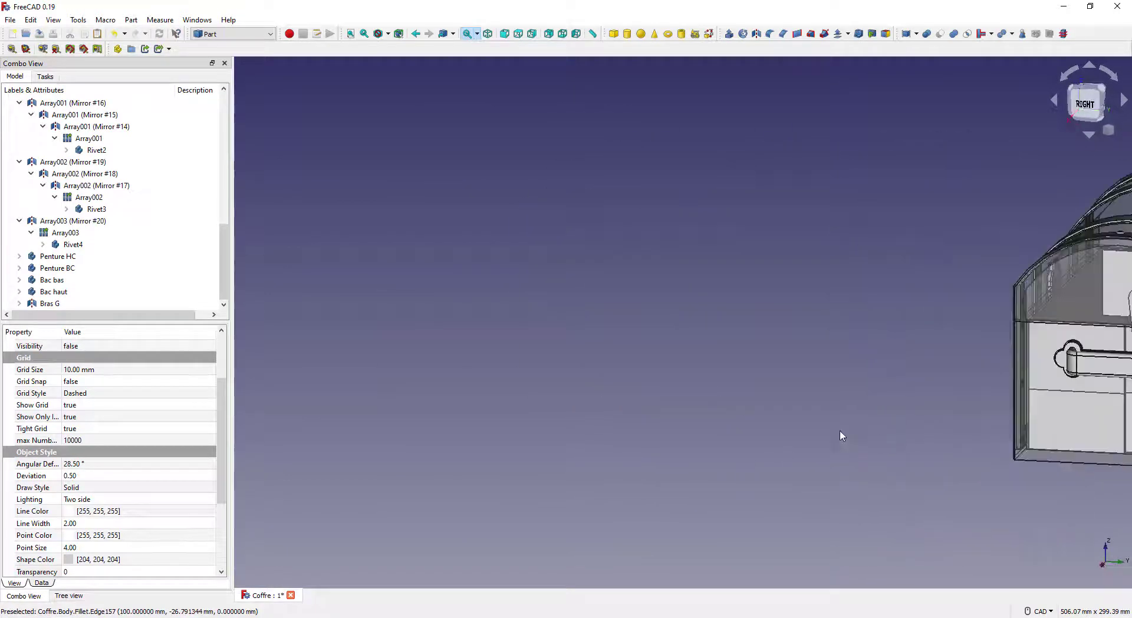
pyautogui.scroll(-4, 841, 434)
pyautogui.moveTo(1119, 473); pyautogui.dragTo(759, 495, button='middle')
pyautogui.scroll(5, 725, 356)
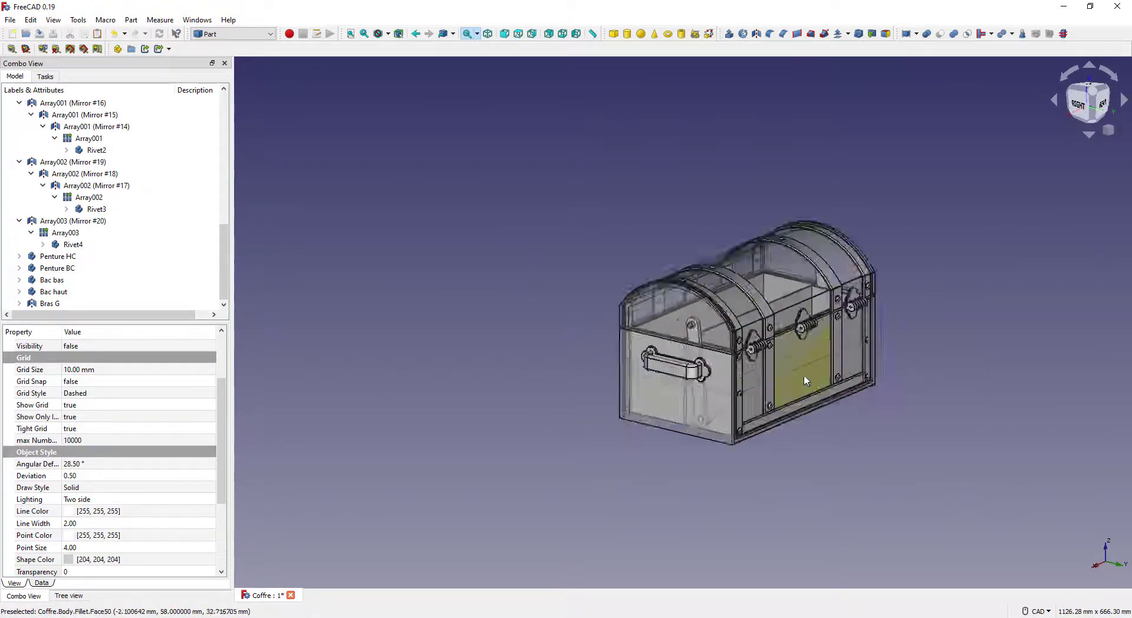
pyautogui.scroll(-1, 796, 358)
pyautogui.scroll(-2, 794, 359)
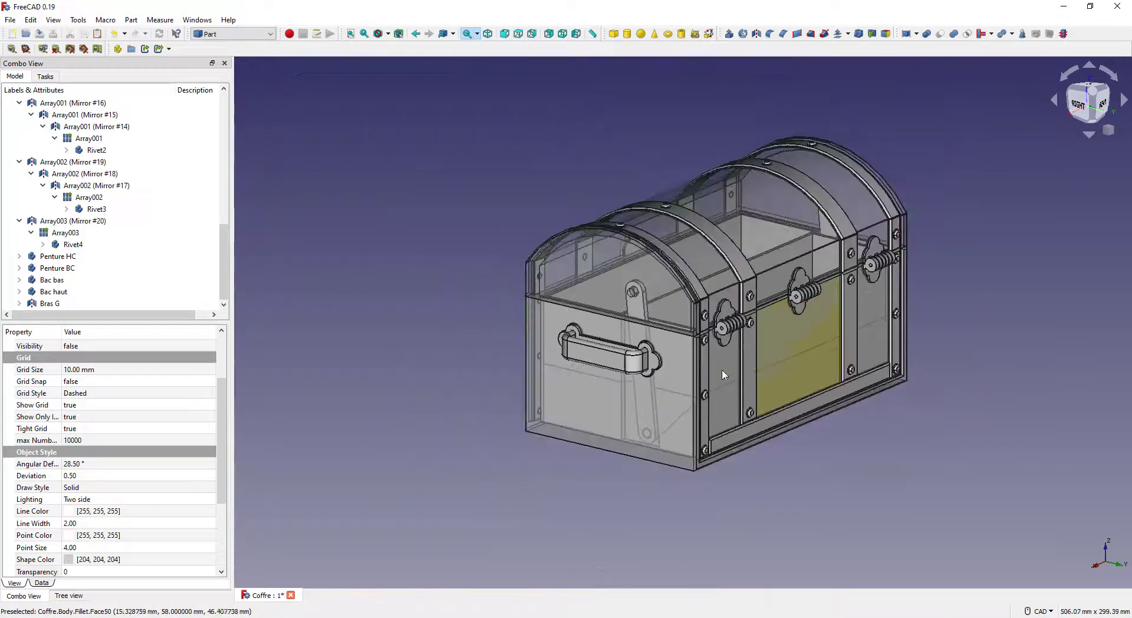
pyautogui.scroll(-2, 495, 433)
pyautogui.moveTo(496, 433); pyautogui.dragTo(635, 423, button='middle')
pyautogui.moveTo(539, 439); pyautogui.dragTo(734, 493, button='middle')
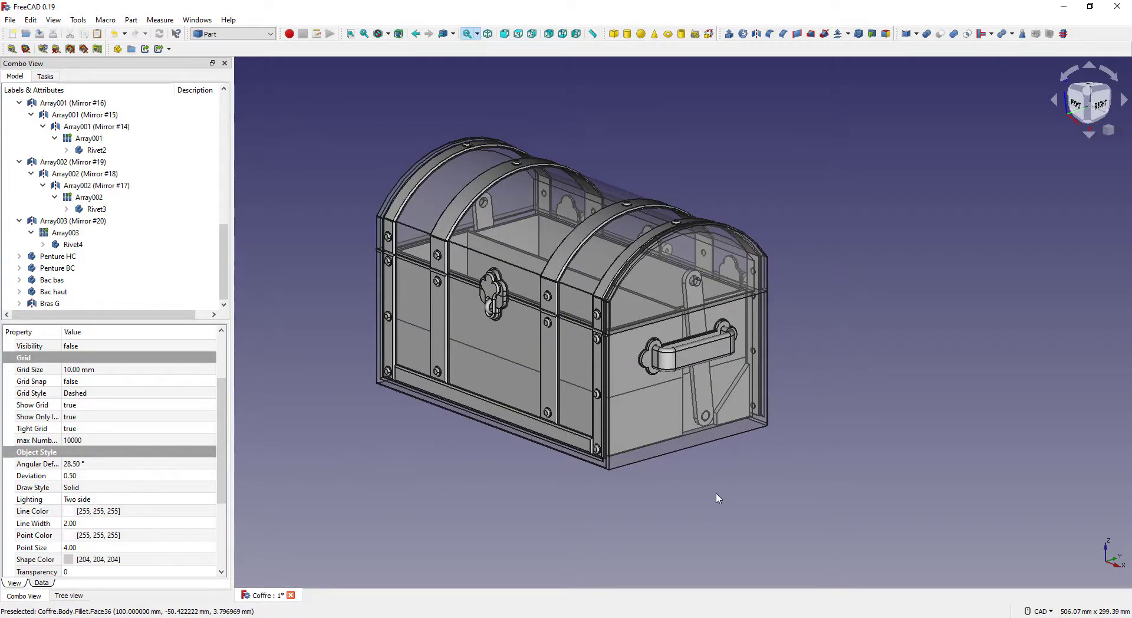